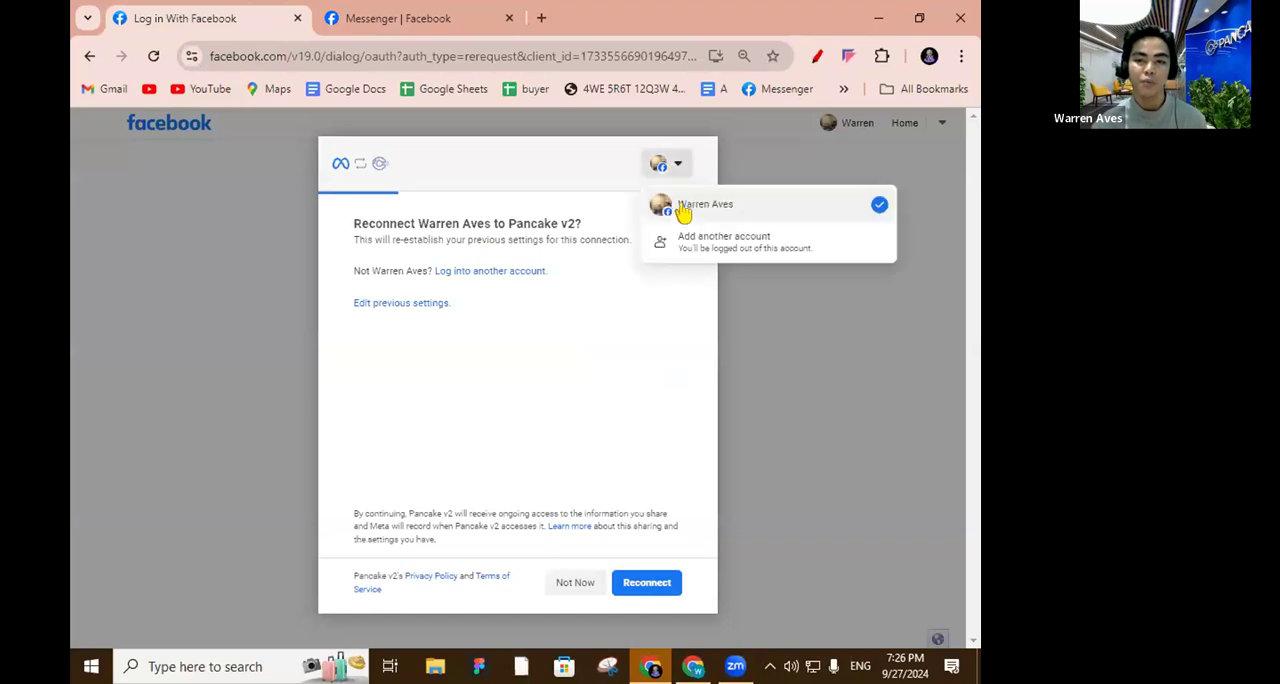
Edit the previous Pancake v2 connection settings, granting access to the current Ecommerce business and the already selected Pages only.
click(635, 405)
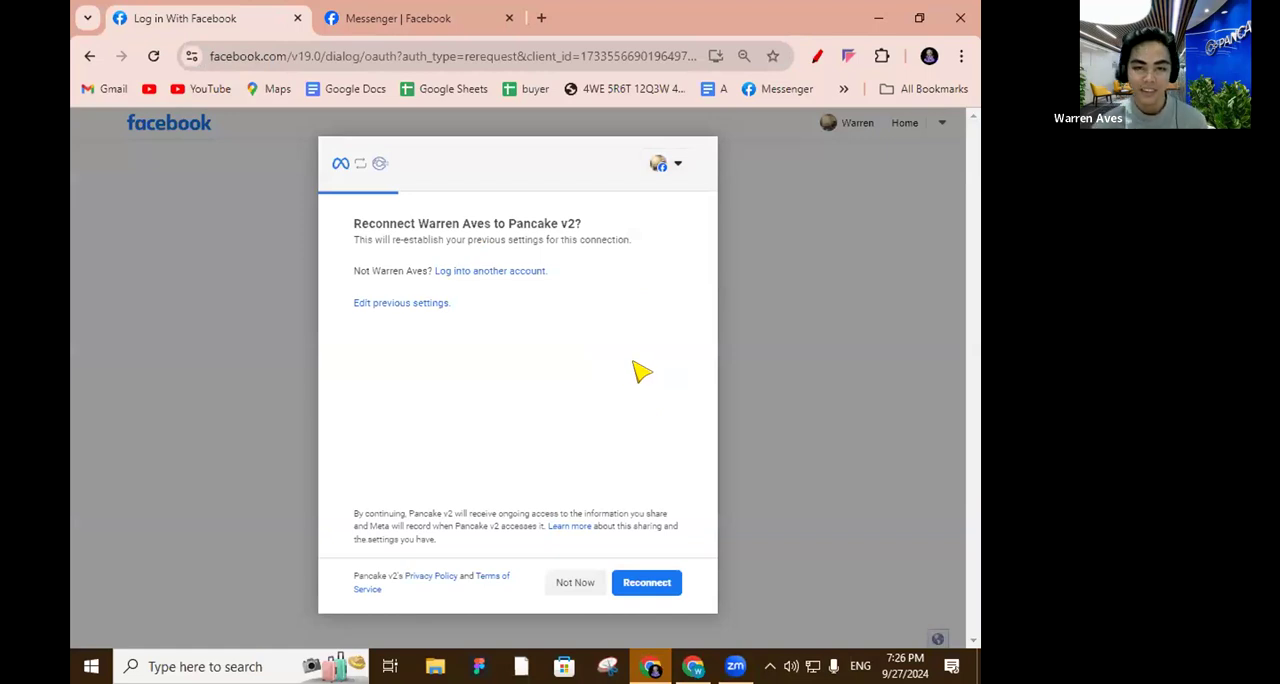
click(382, 305)
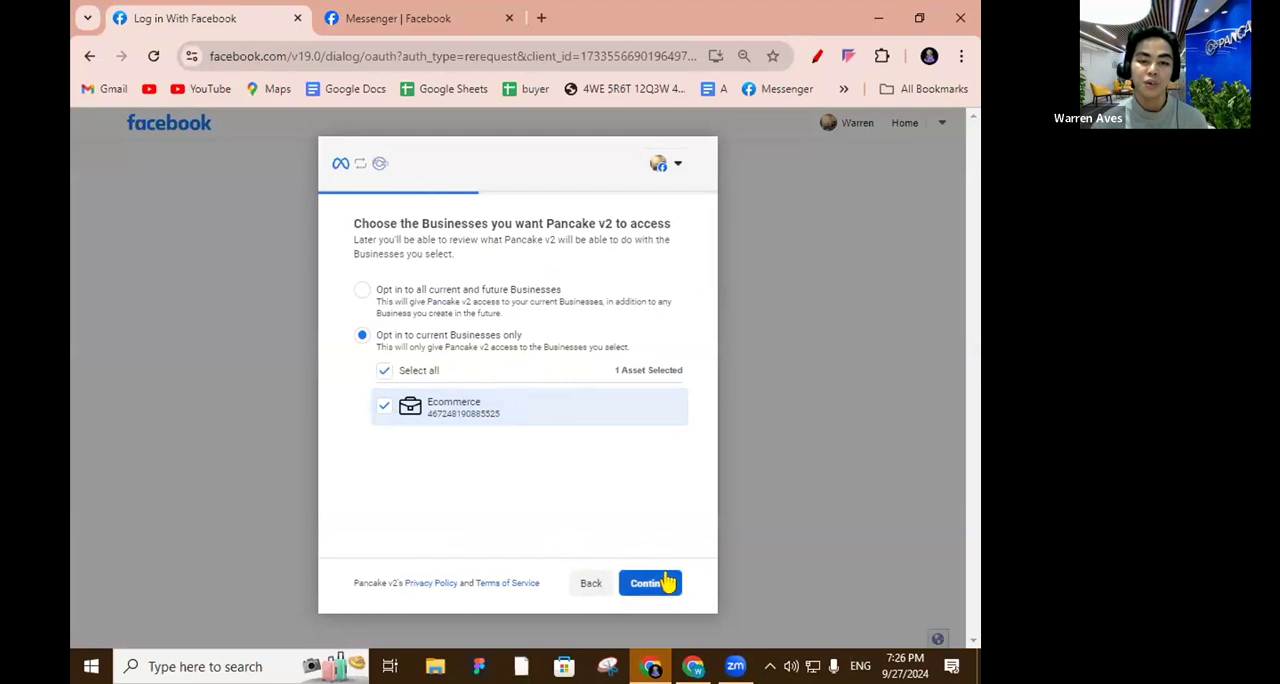
scroll(503, 385, down, 10)
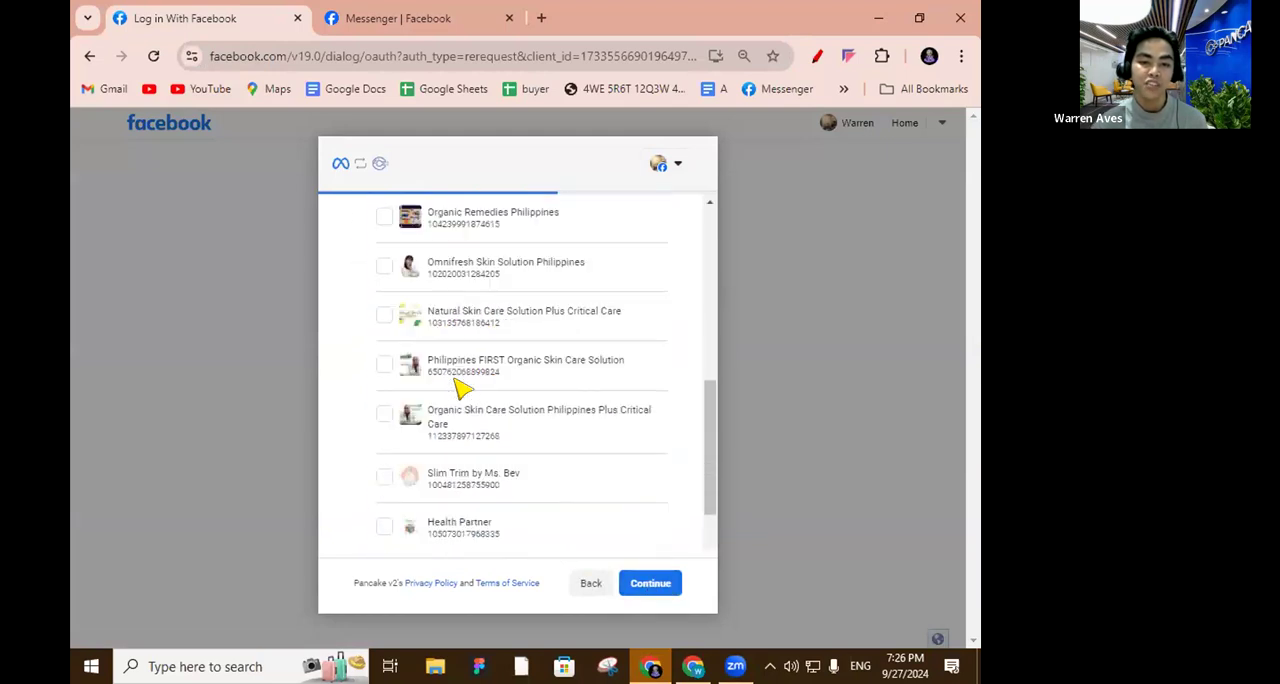
scroll(453, 386, down, 2)
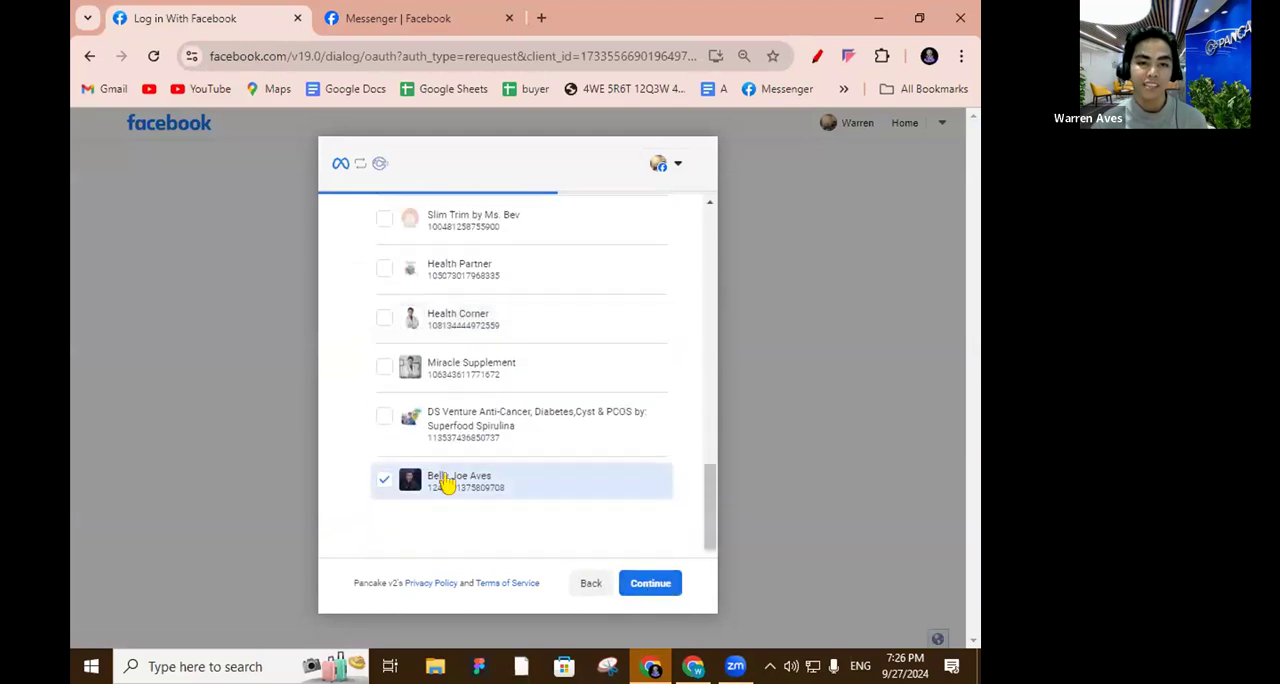
scroll(447, 482, up, 12)
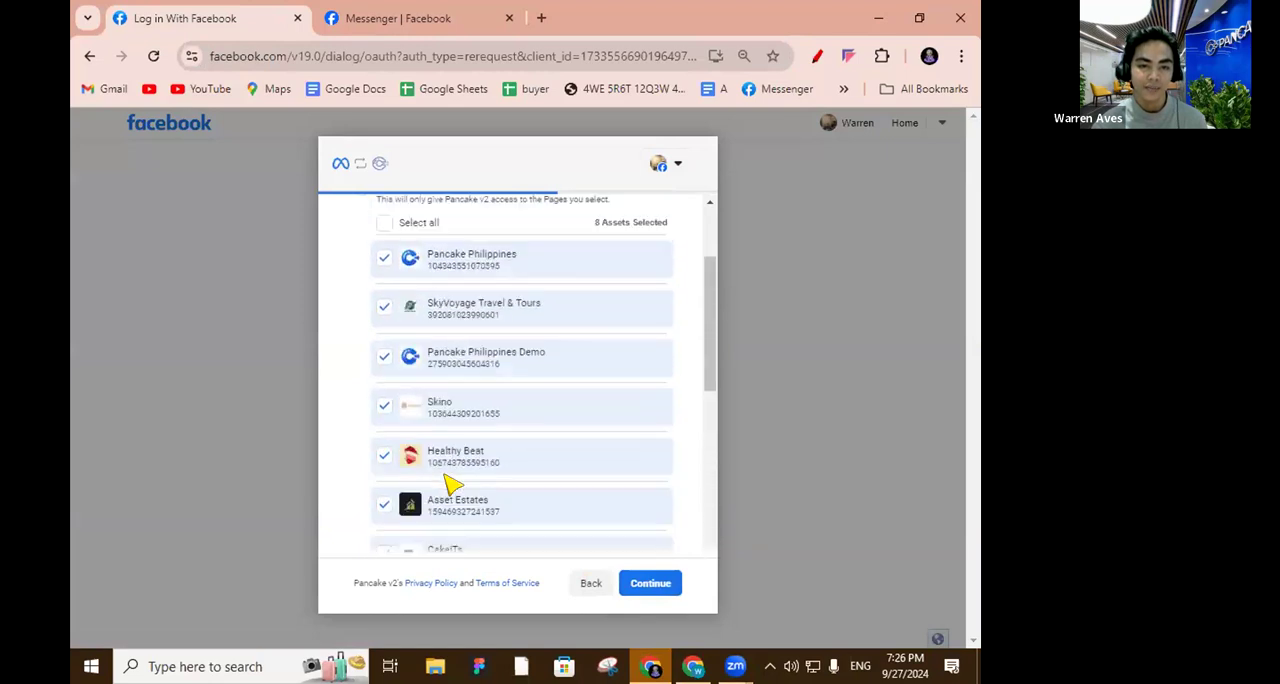
scroll(445, 483, down, 2)
click(385, 512)
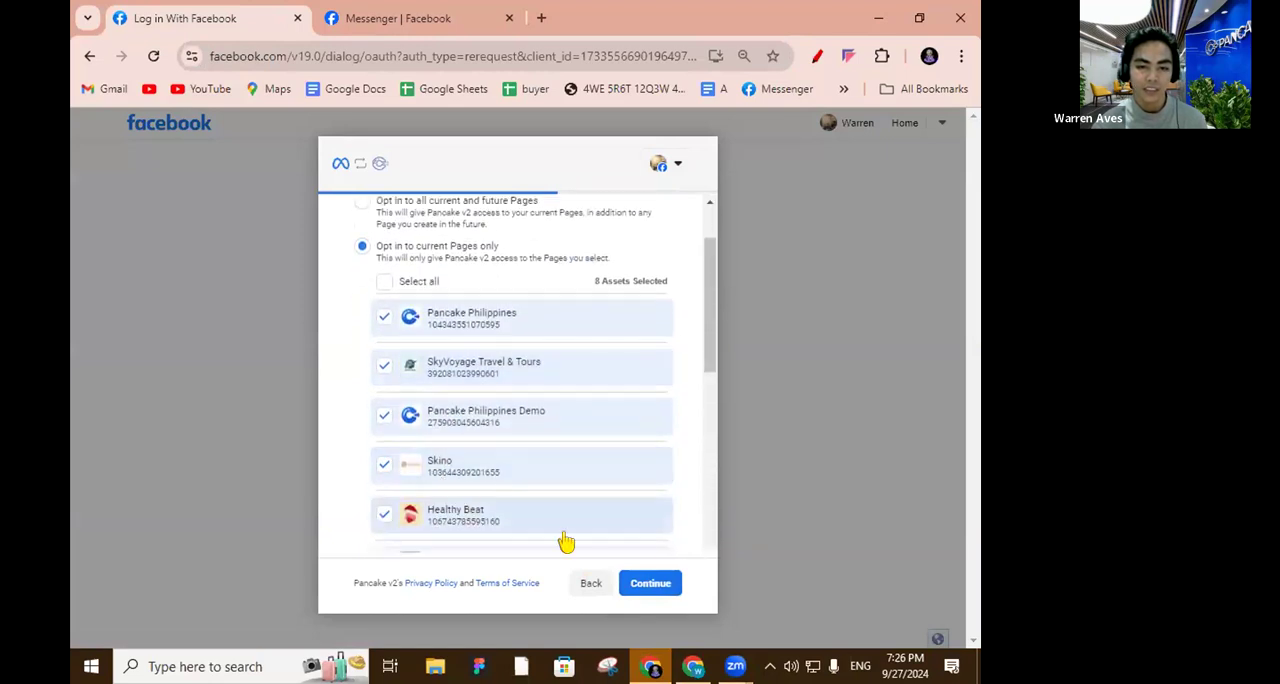
click(648, 583)
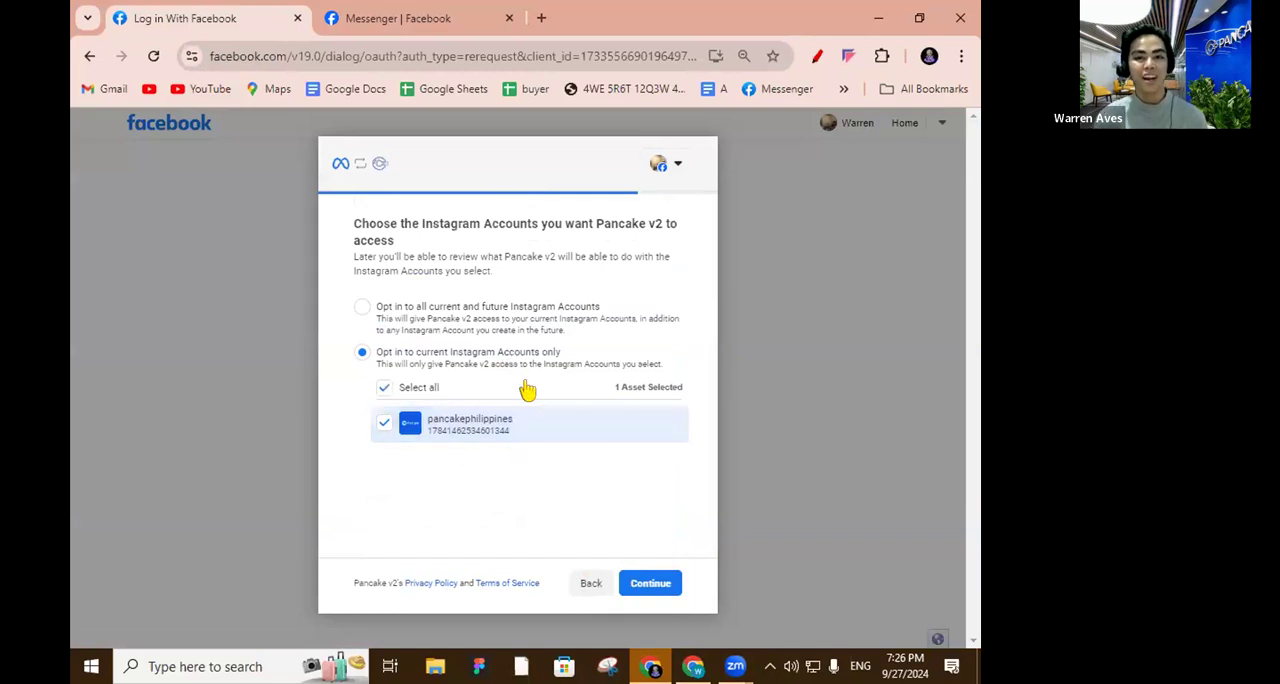
Keep the pancakephilippines Instagram account selected, save the requested permissions and finish the reconnection to reach the dashboard.
click(650, 586)
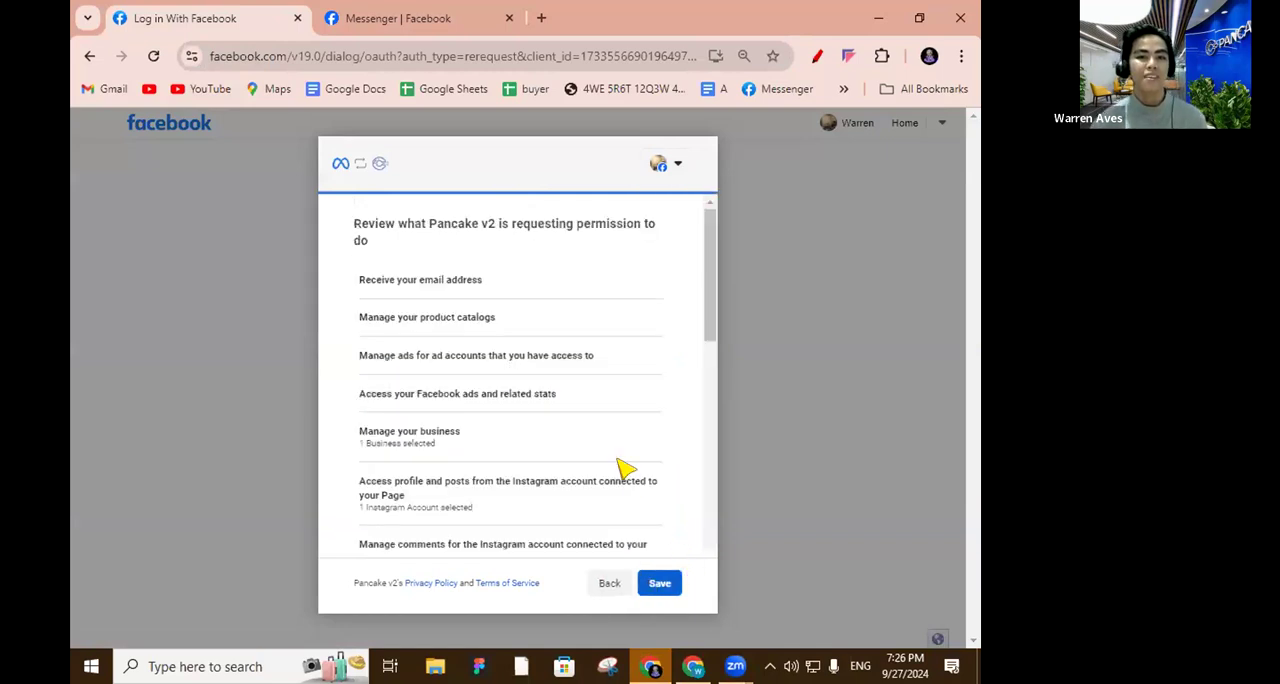
click(660, 583)
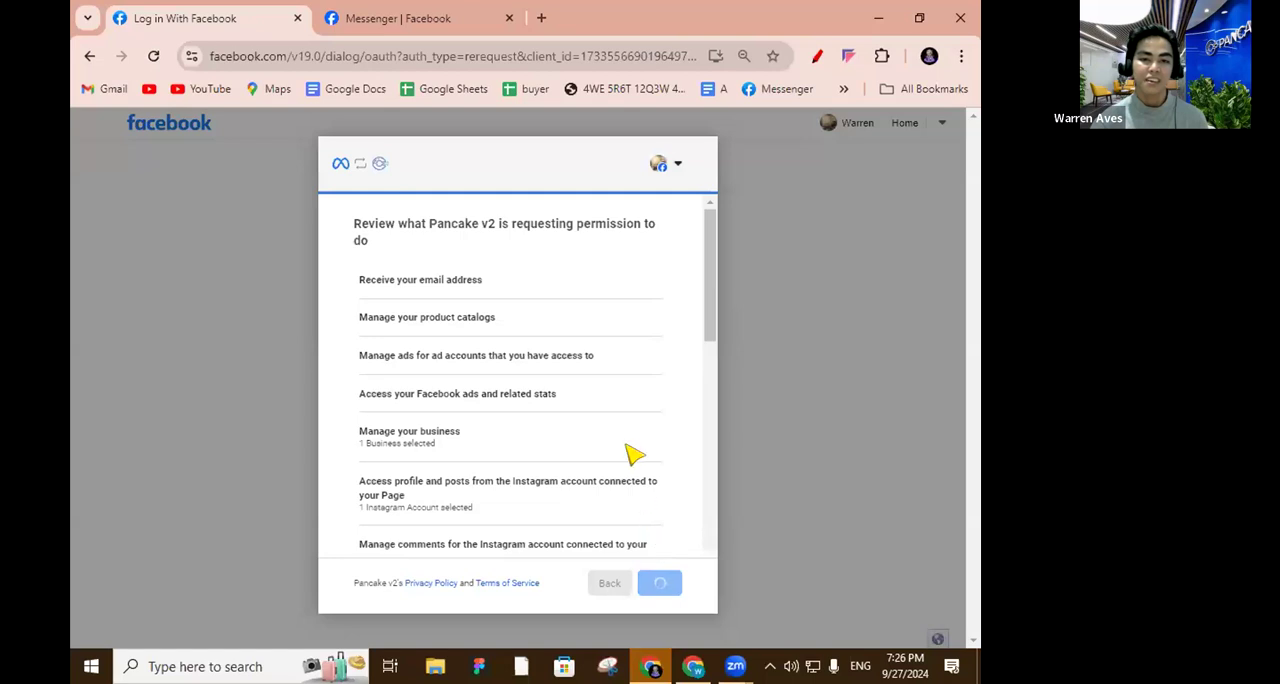
click(656, 584)
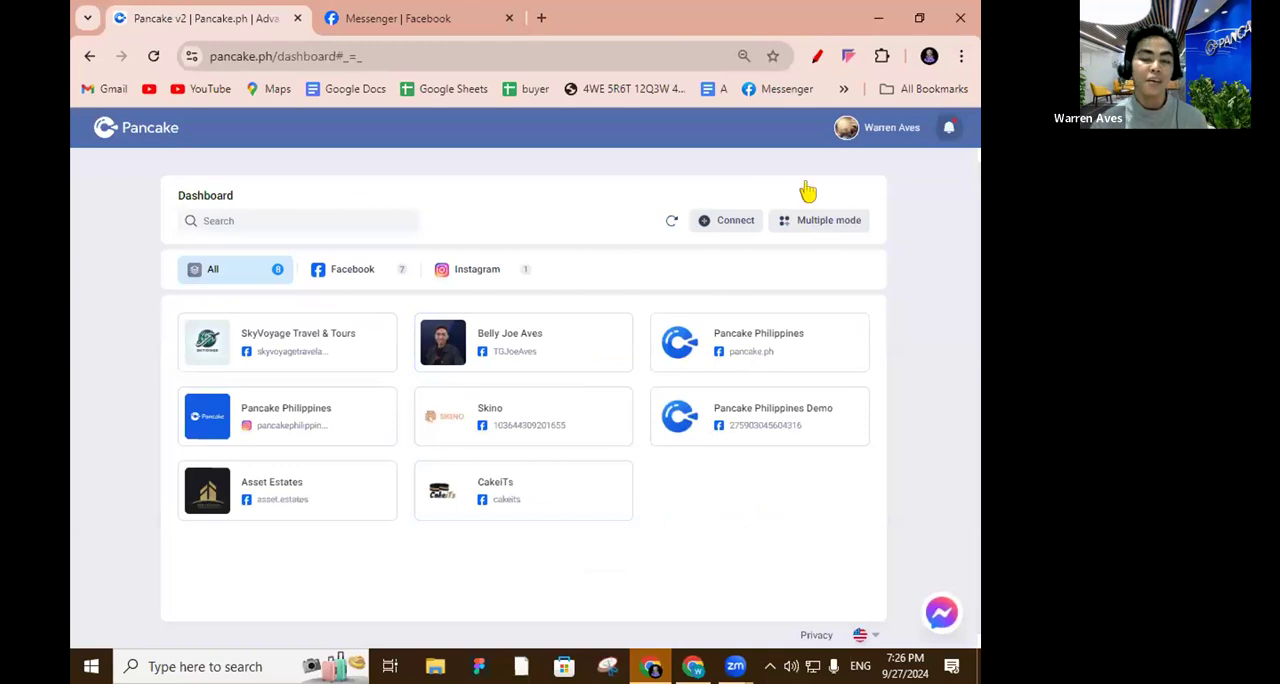
Look at the platforms offered for a new connection, and check the inbox of the Pancake Philippines Instagram account.
click(736, 220)
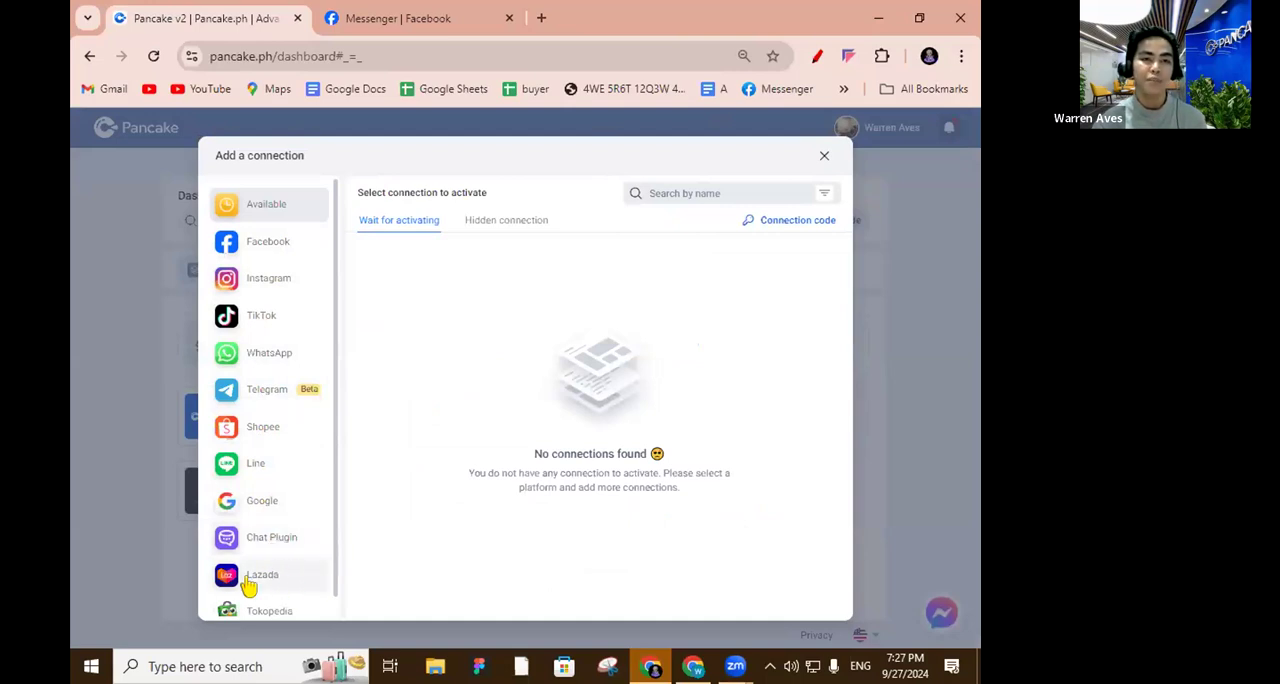
click(824, 156)
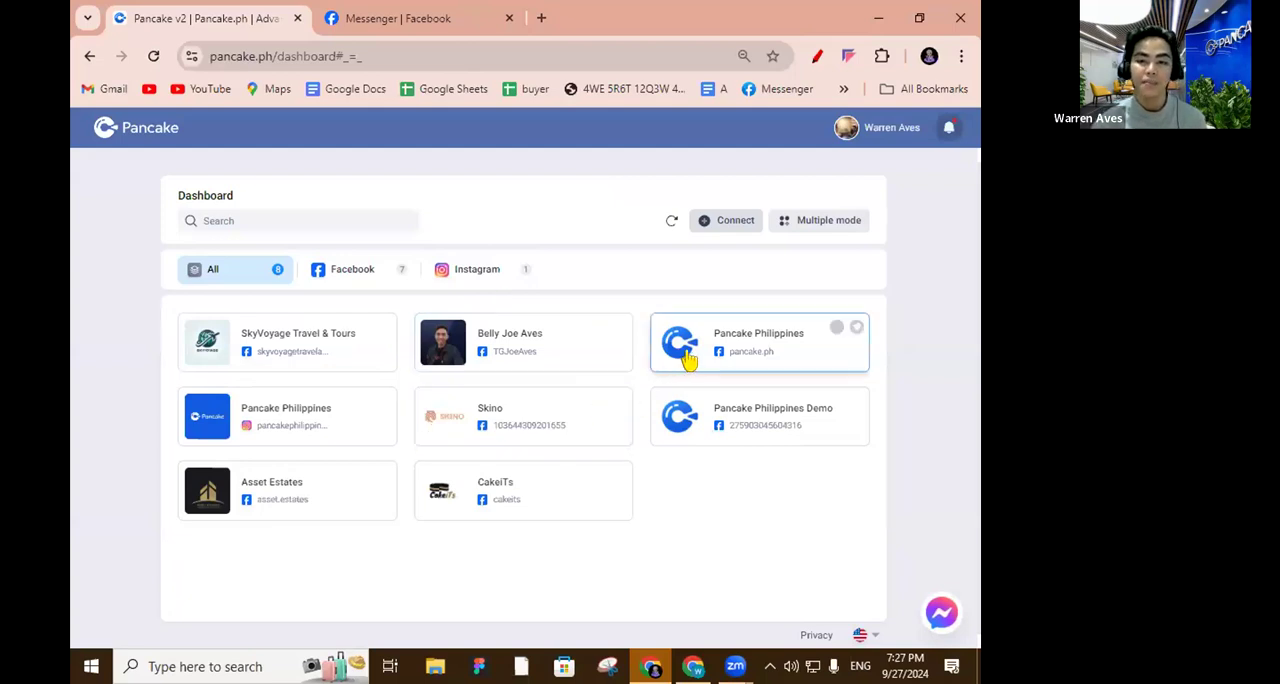
click(302, 425)
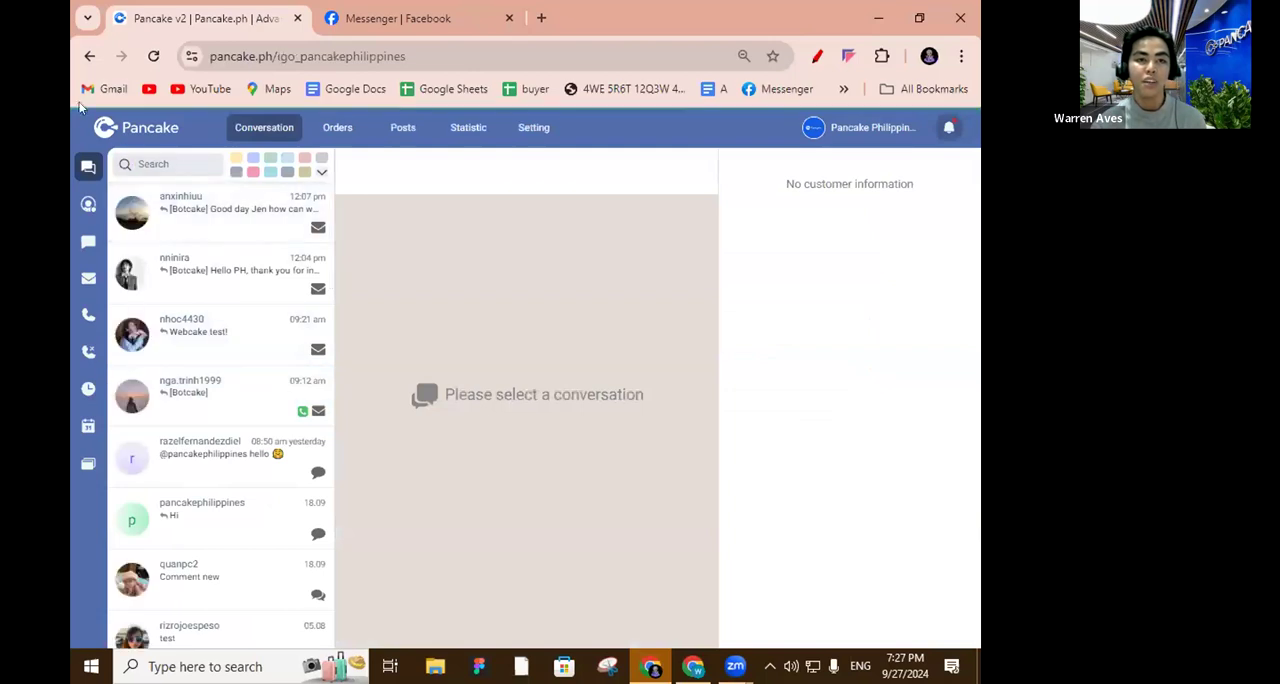
click(89, 56)
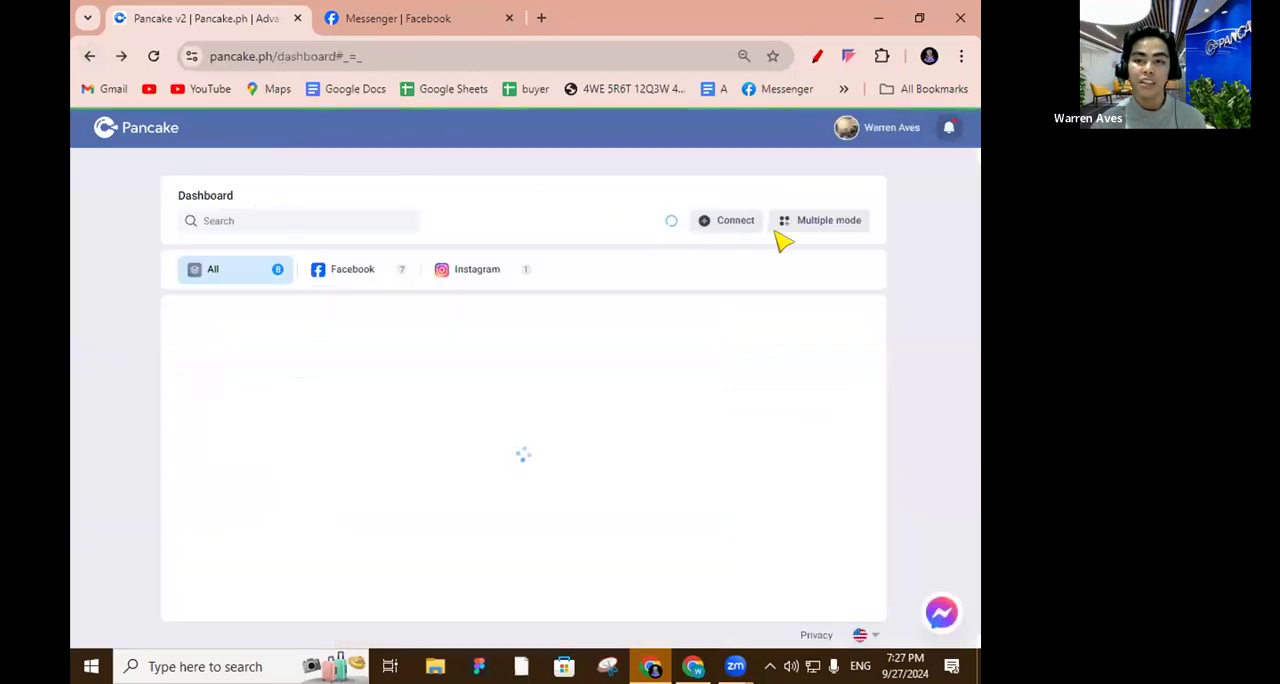
Enter multiple mode with SkyVoyage Travel & Tours, Pancake Philippines (Facebook), Skino, Pancake Philippines Demo and CakeiTs, and browse their combined conversations.
click(832, 224)
click(694, 318)
click(698, 300)
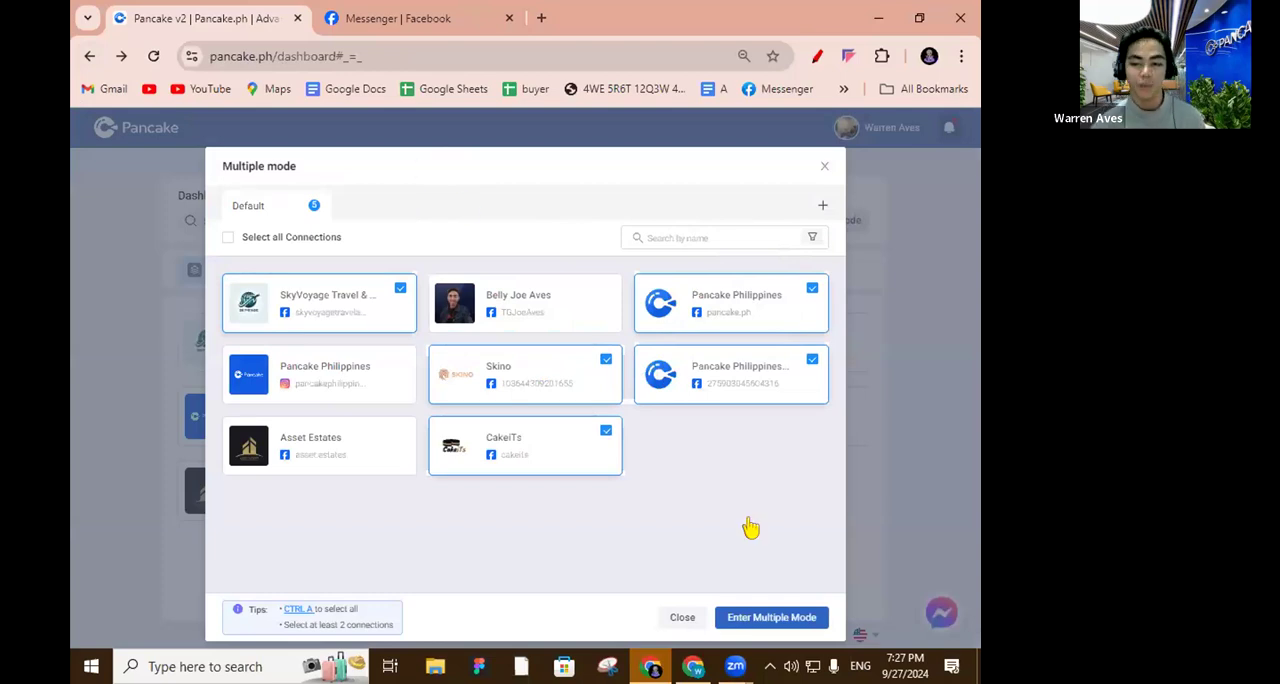
click(740, 617)
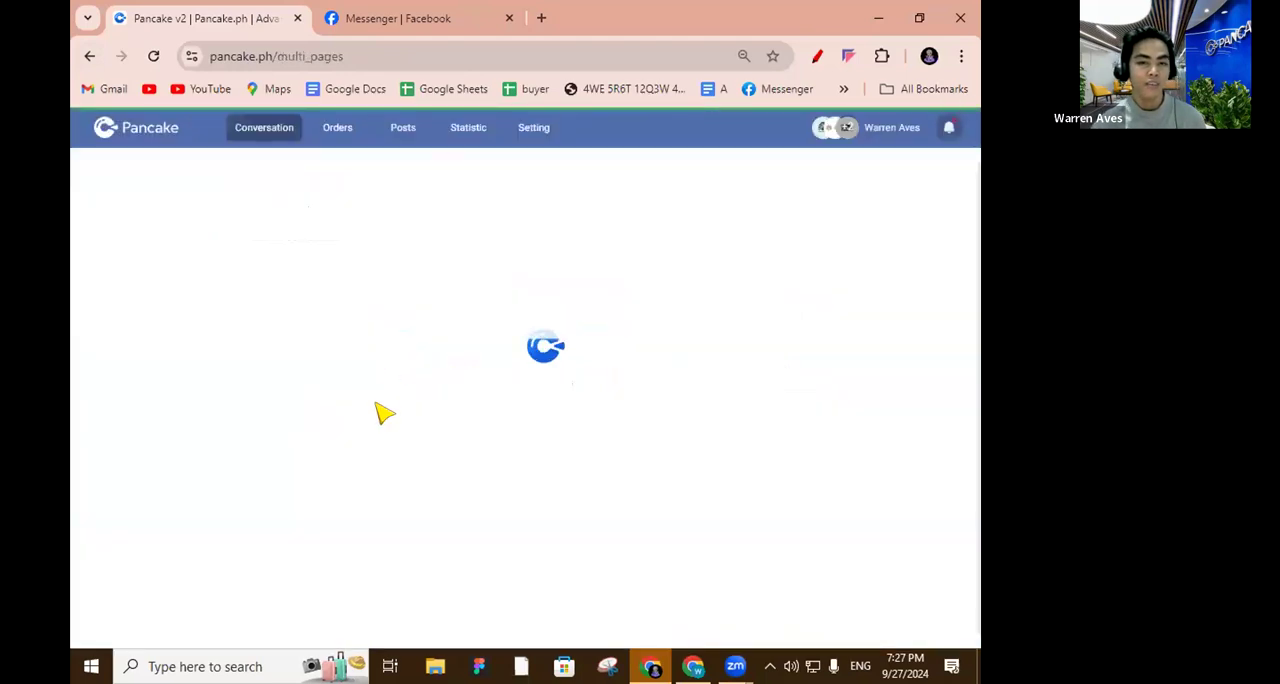
scroll(191, 409, down, 10)
scroll(196, 430, down, 4)
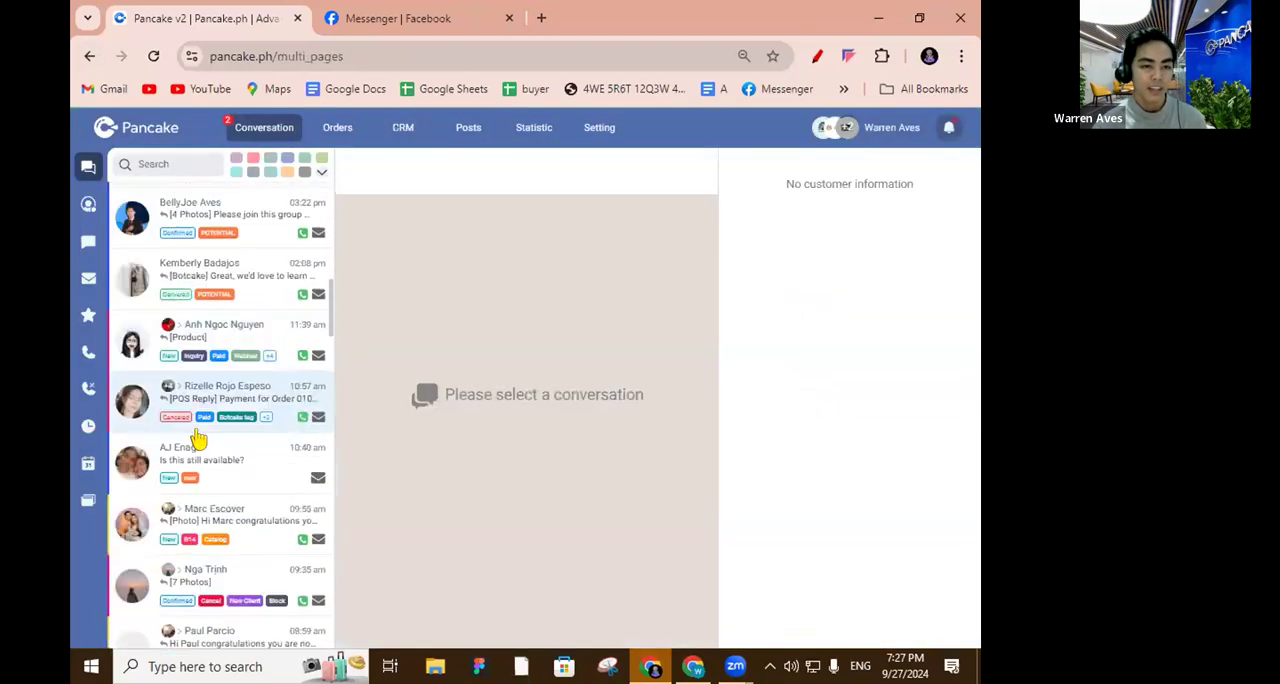
scroll(198, 436, up, 2)
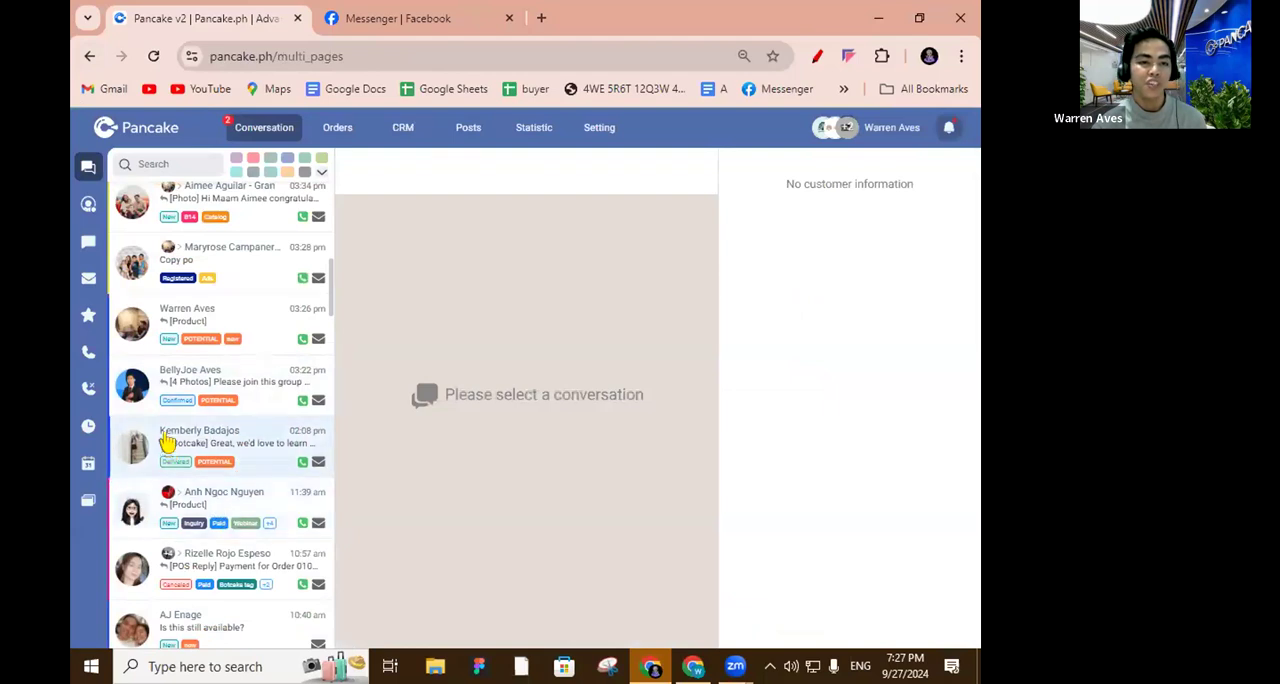
scroll(195, 465, up, 10)
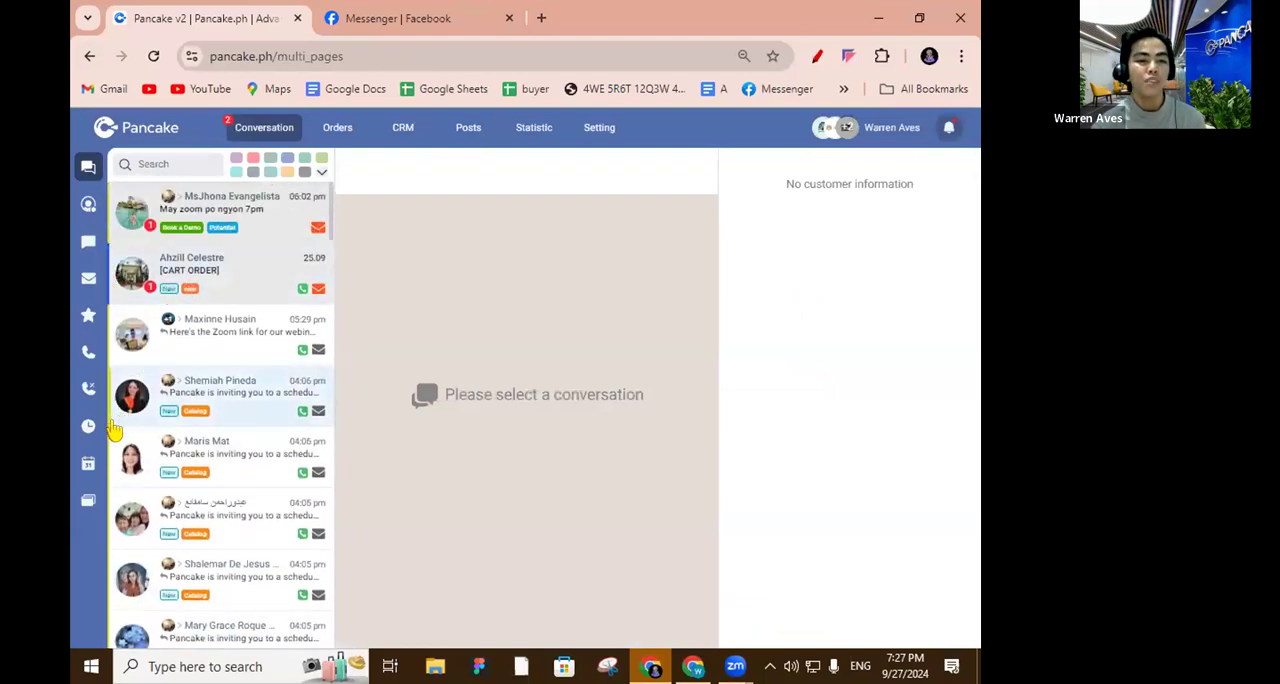
scroll(112, 480, down, 8)
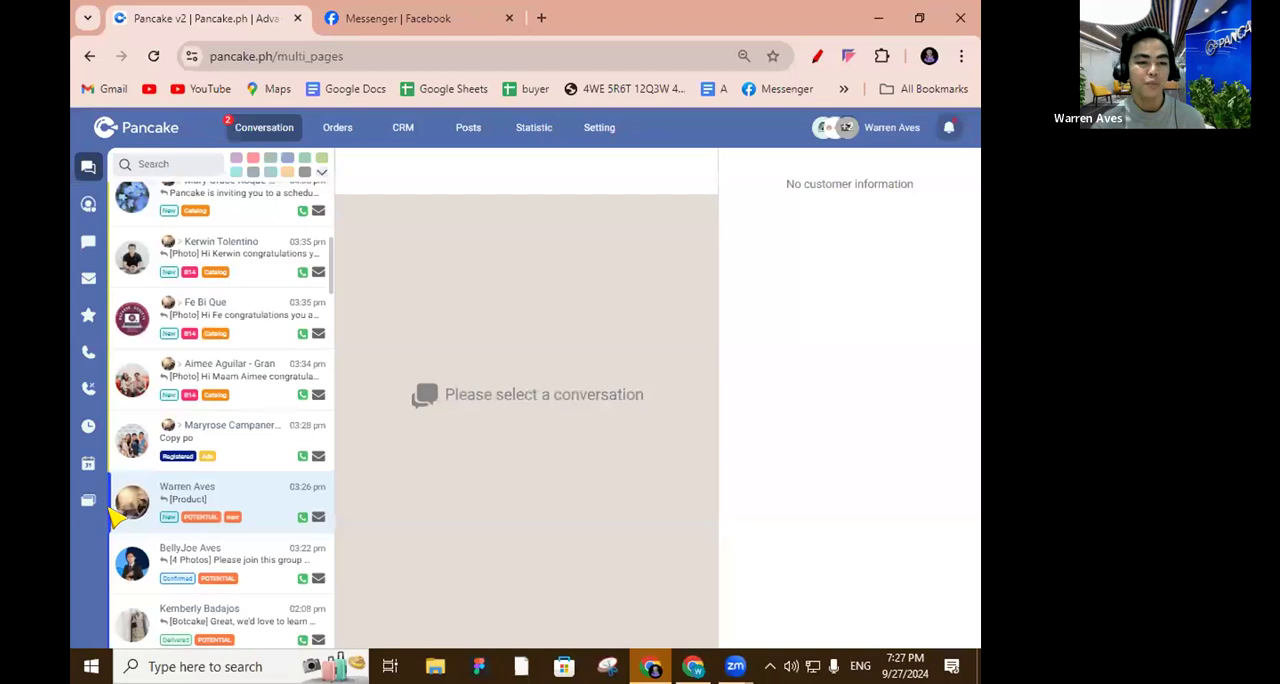
scroll(112, 515, down, 3)
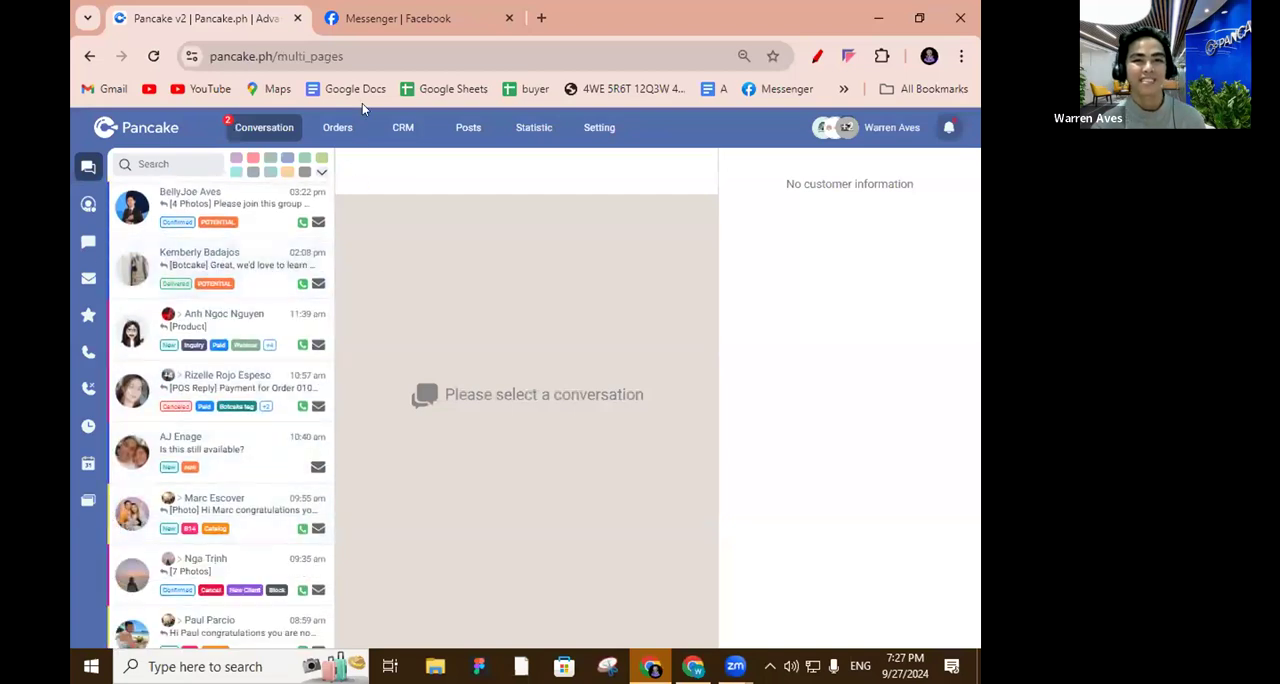
Return to the dashboard, open the CakeiTs page and send the INTRO quick reply template in a customer's conversation.
click(137, 127)
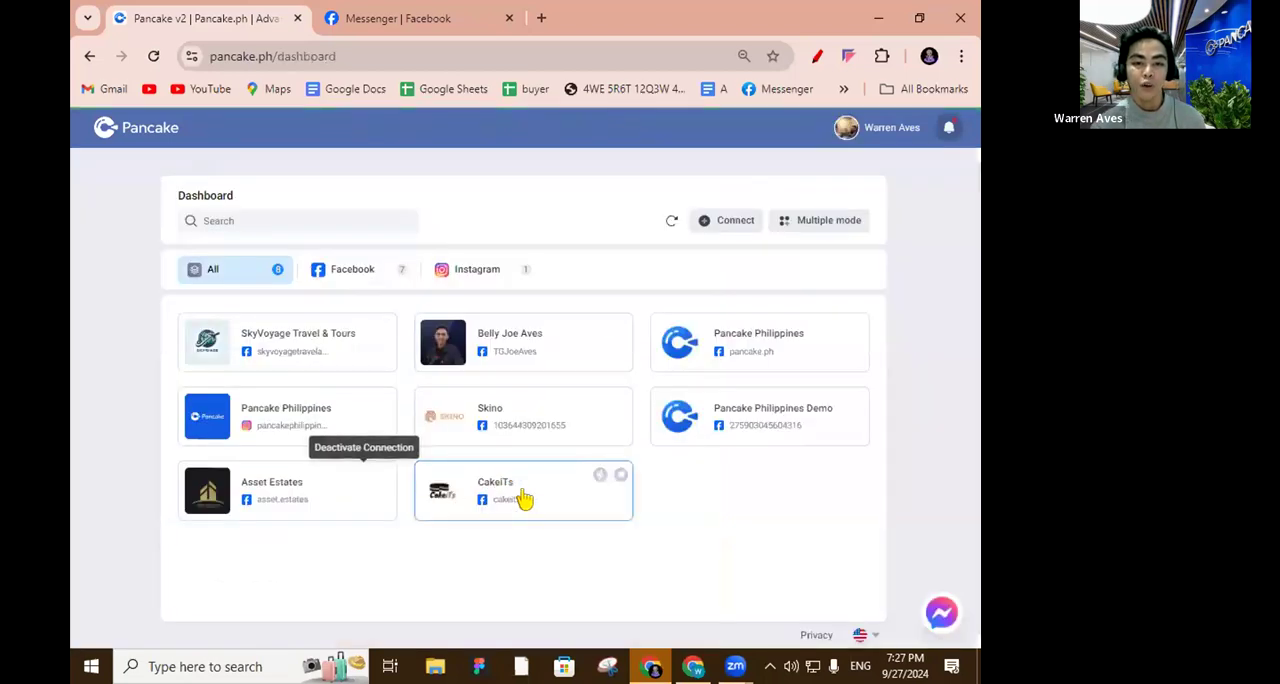
click(539, 497)
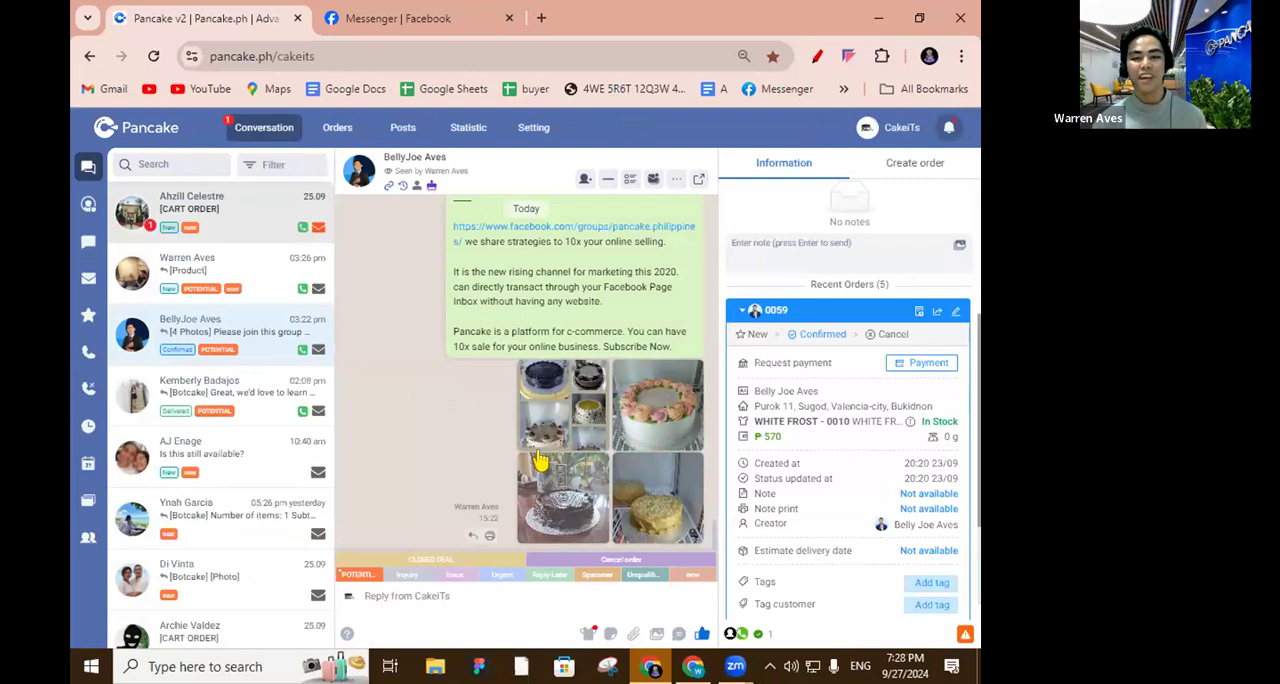
click(679, 636)
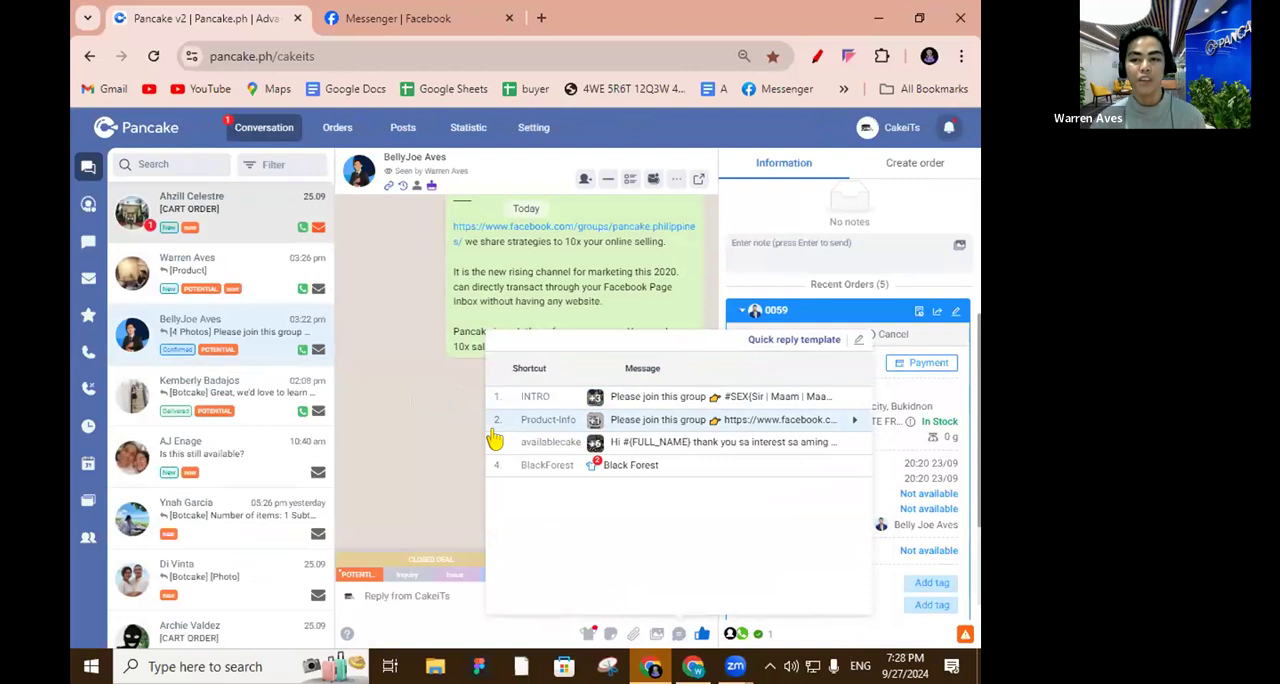
click(660, 397)
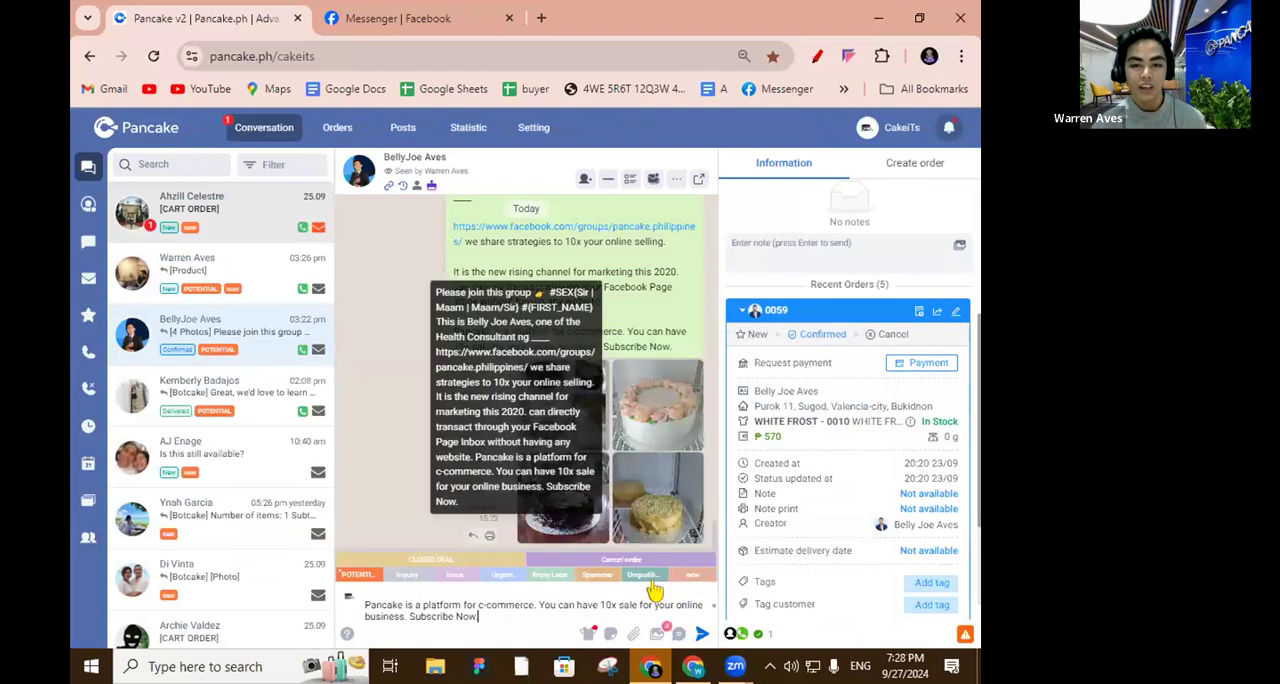
click(702, 633)
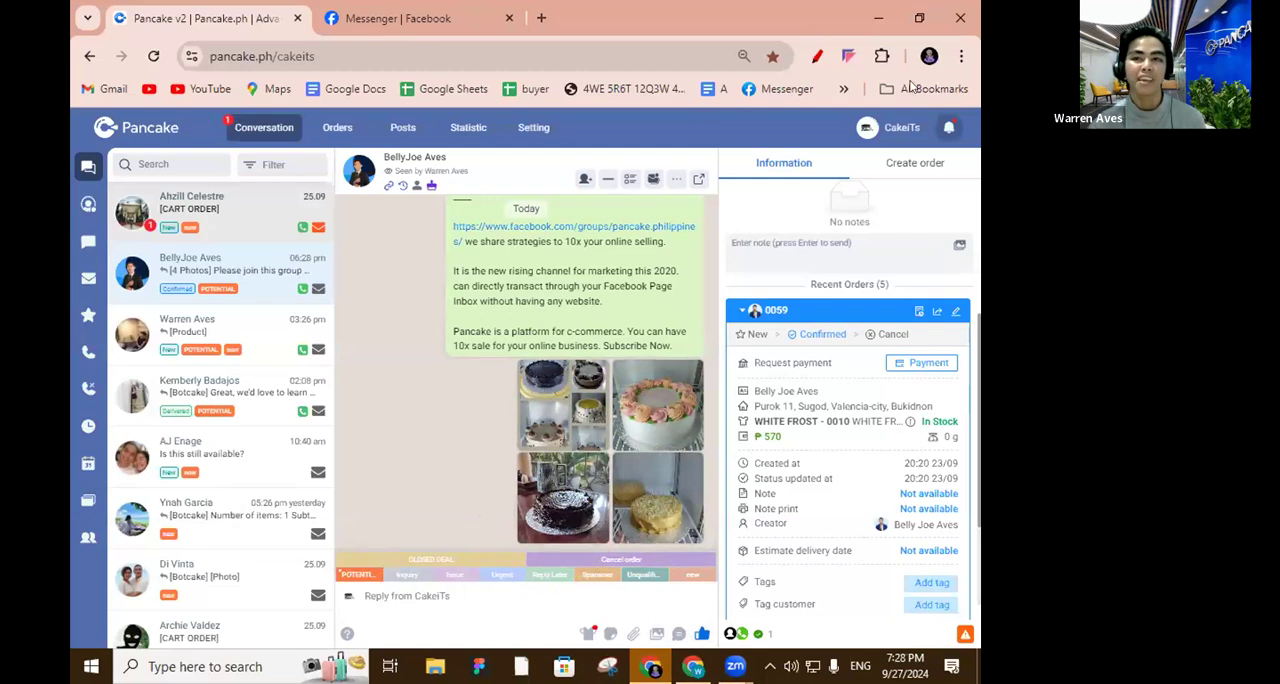
click(910, 86)
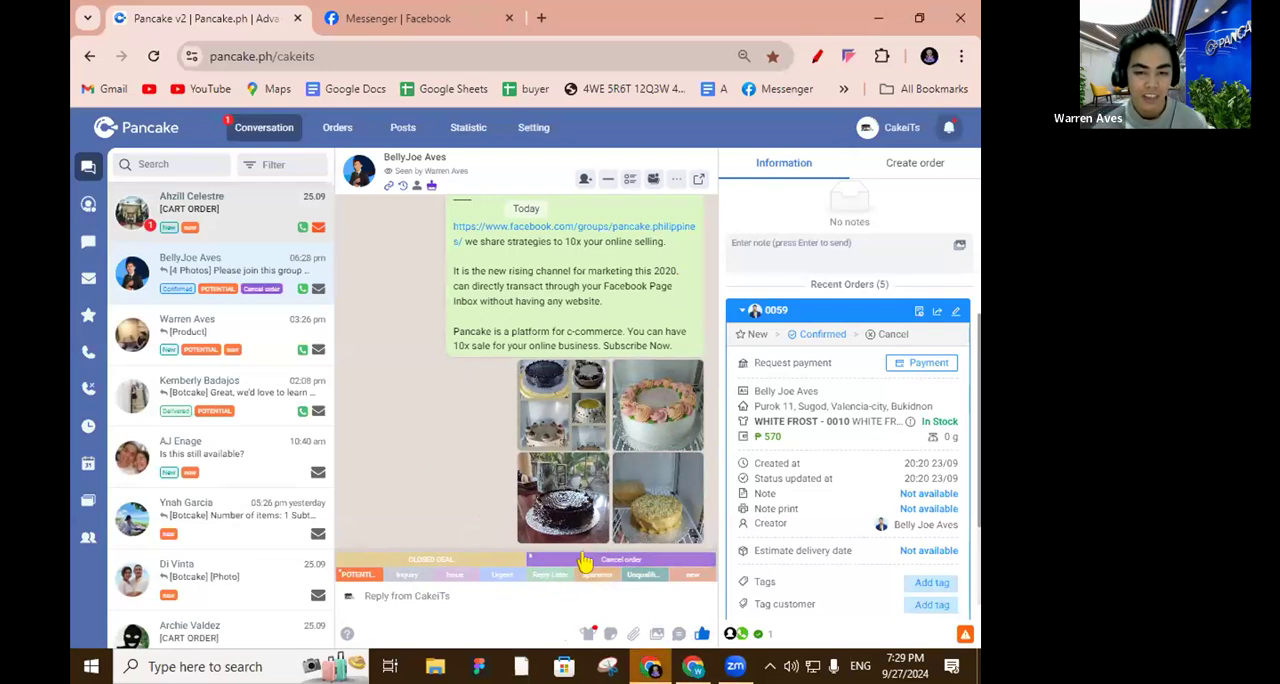
Filter the CakeiTs conversations to those tagged POTENTIAL, review them and clear the filter.
click(284, 168)
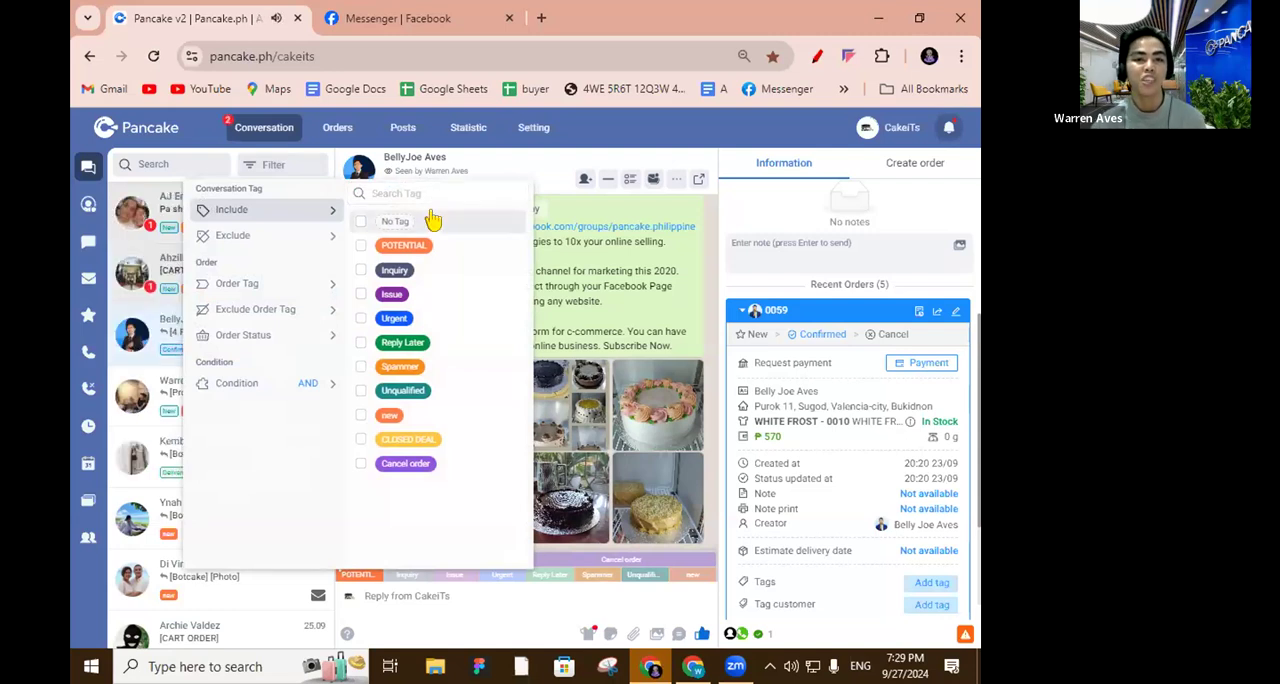
click(404, 247)
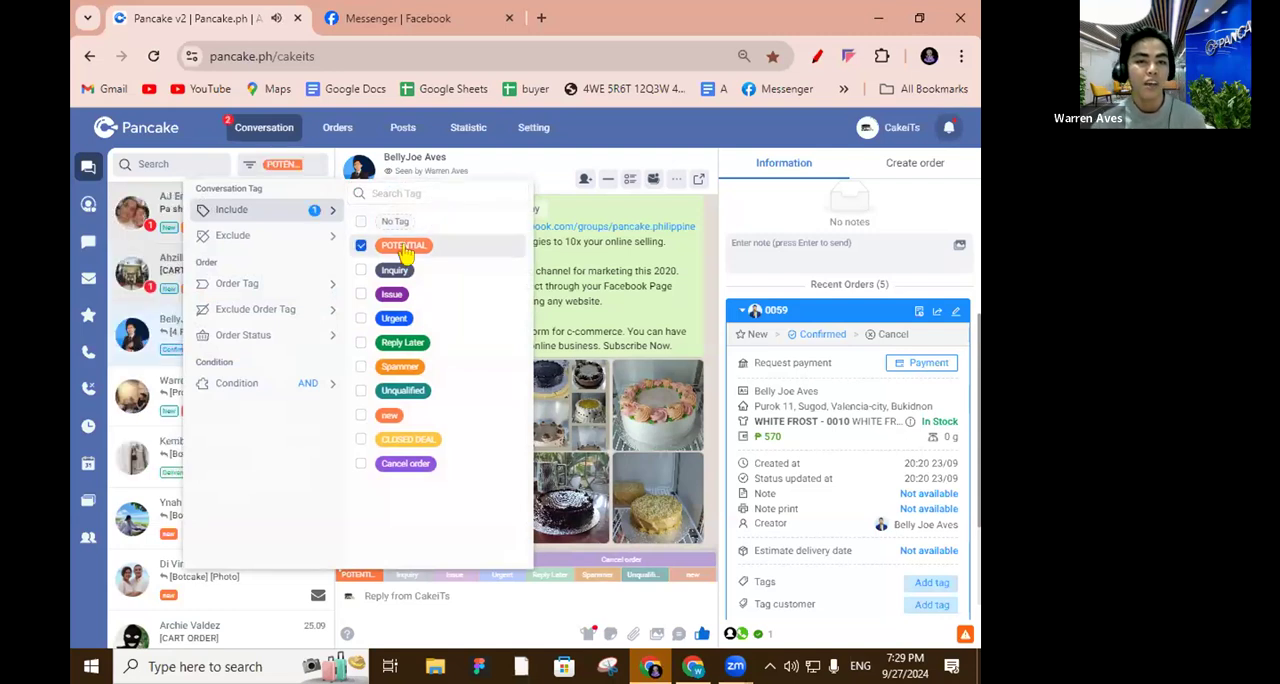
click(550, 177)
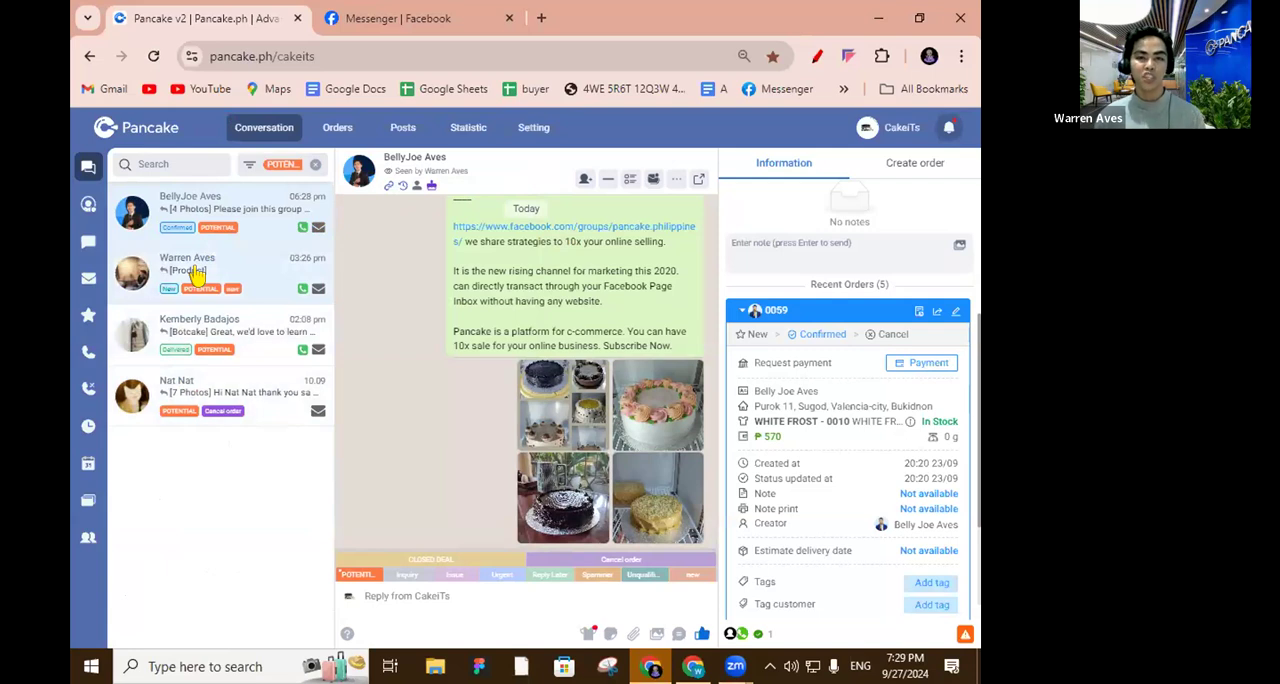
click(315, 164)
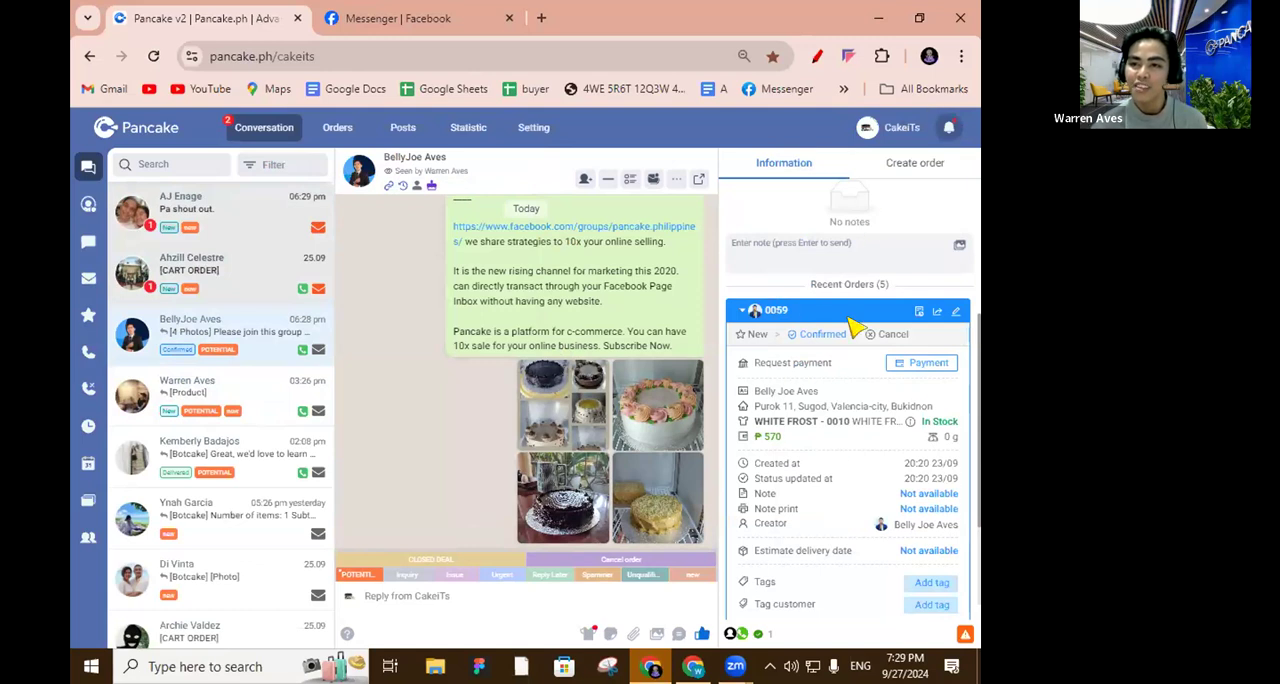
Open the order creation form for the customer, and open the Pancake POS order list in a new browser tab.
click(917, 166)
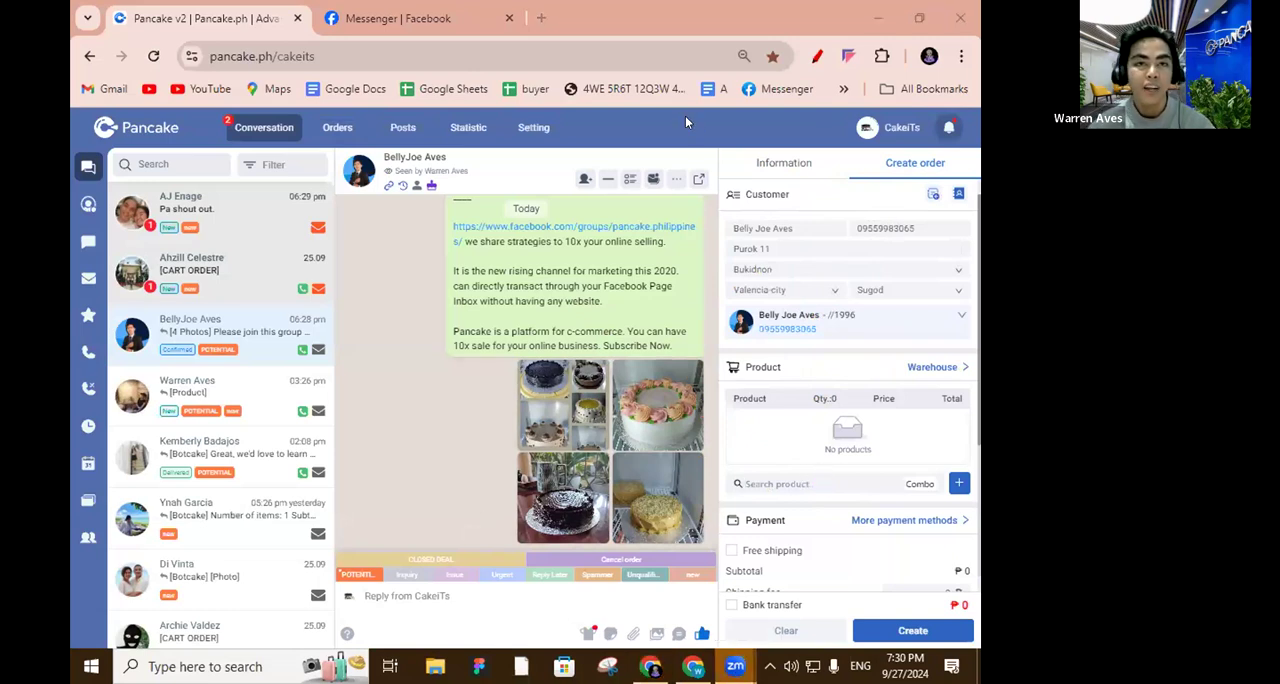
click(540, 19)
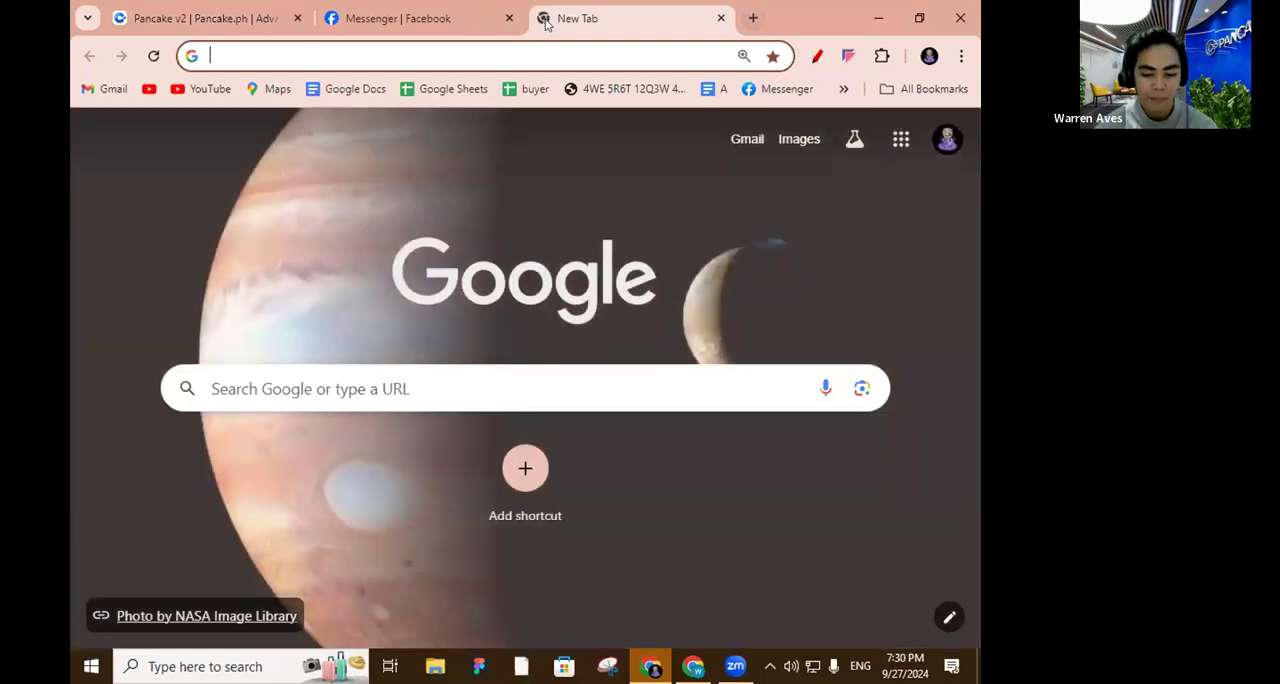
text(pos)
key(Return)
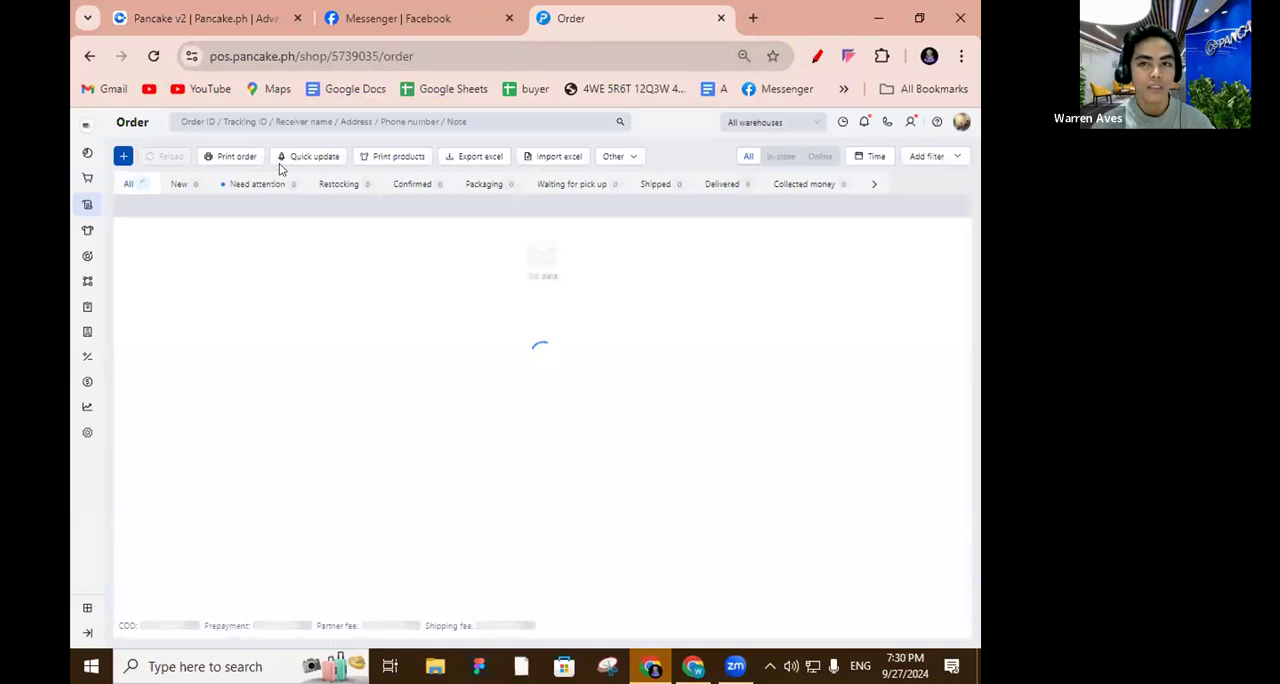
click(86, 238)
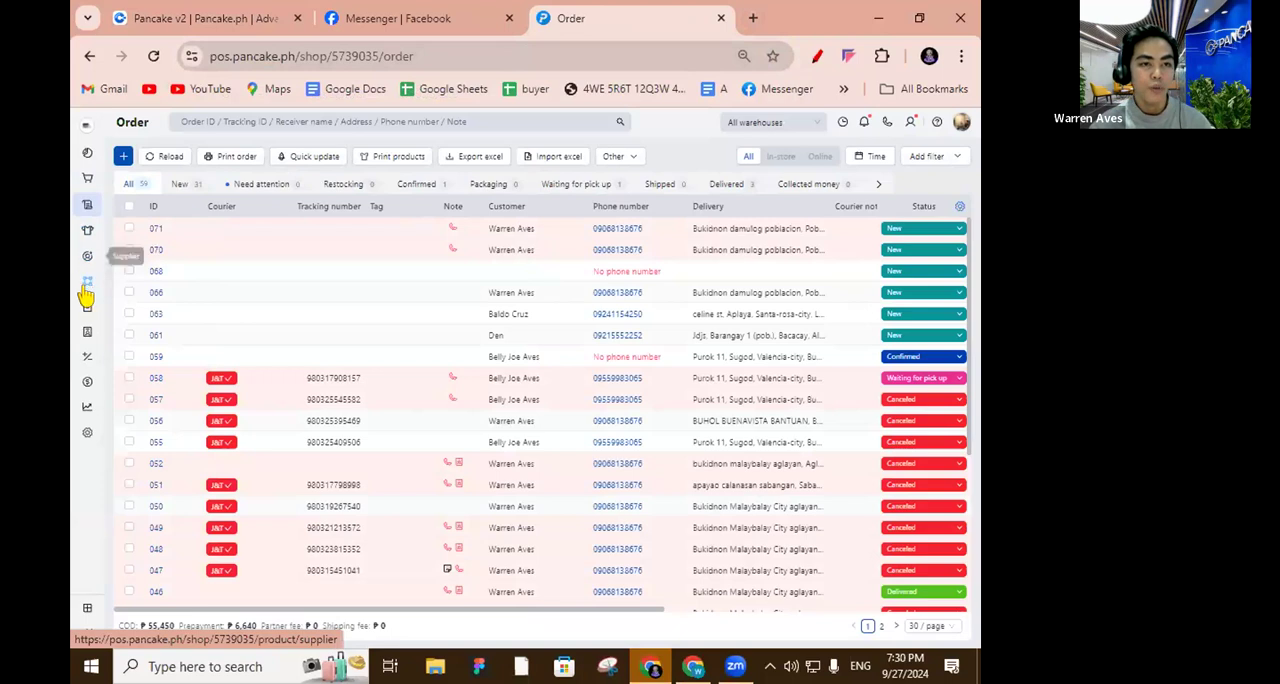
Open the POS product list, return to the customer's order form in Pancake and add one CHOCOLATE MOIST to the order.
click(131, 232)
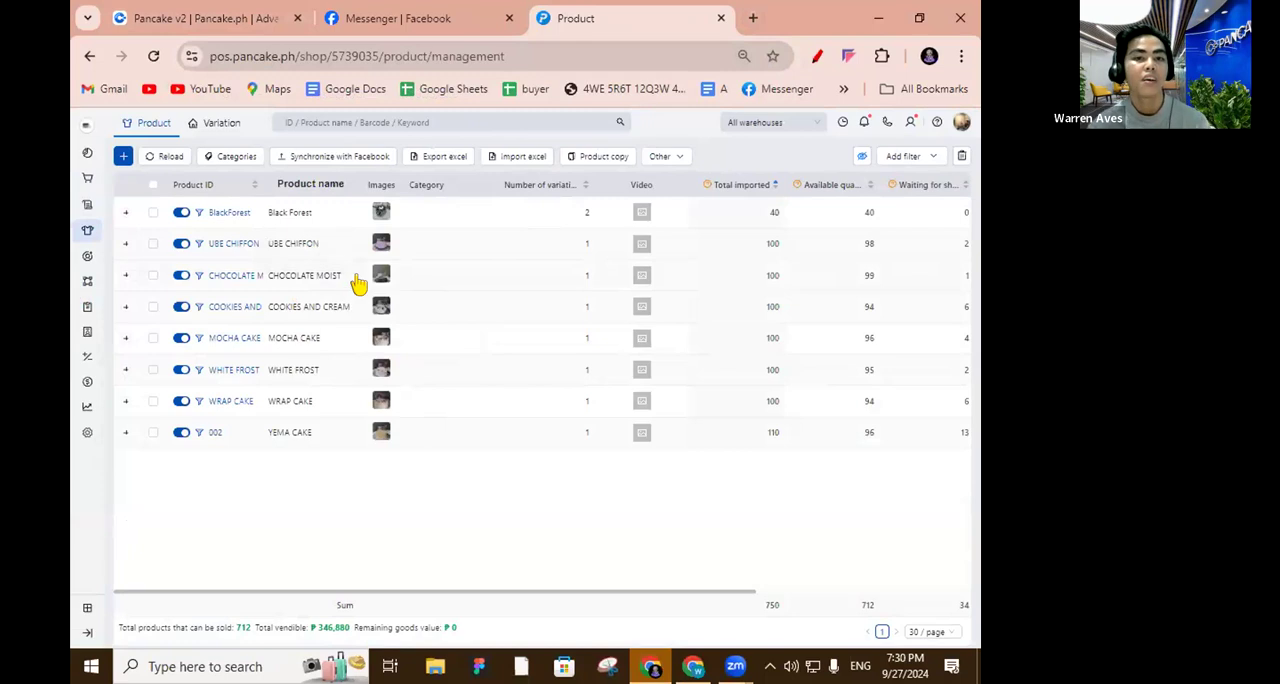
click(112, 18)
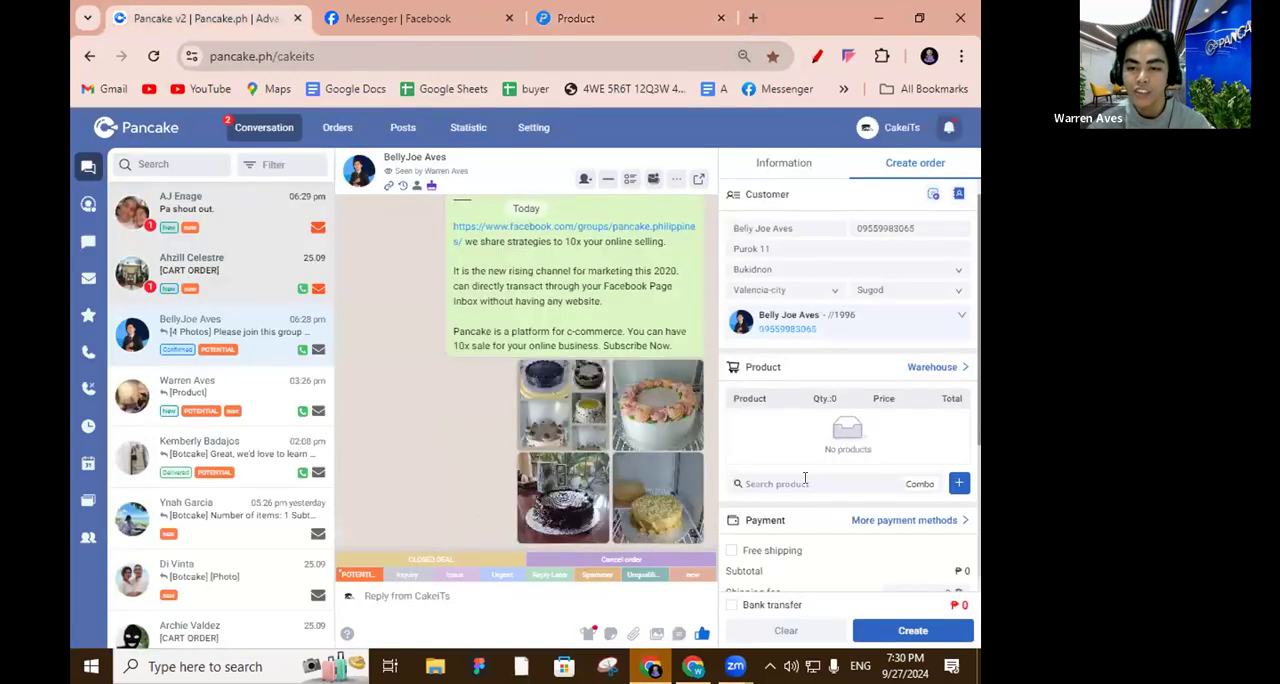
text(chocolate)
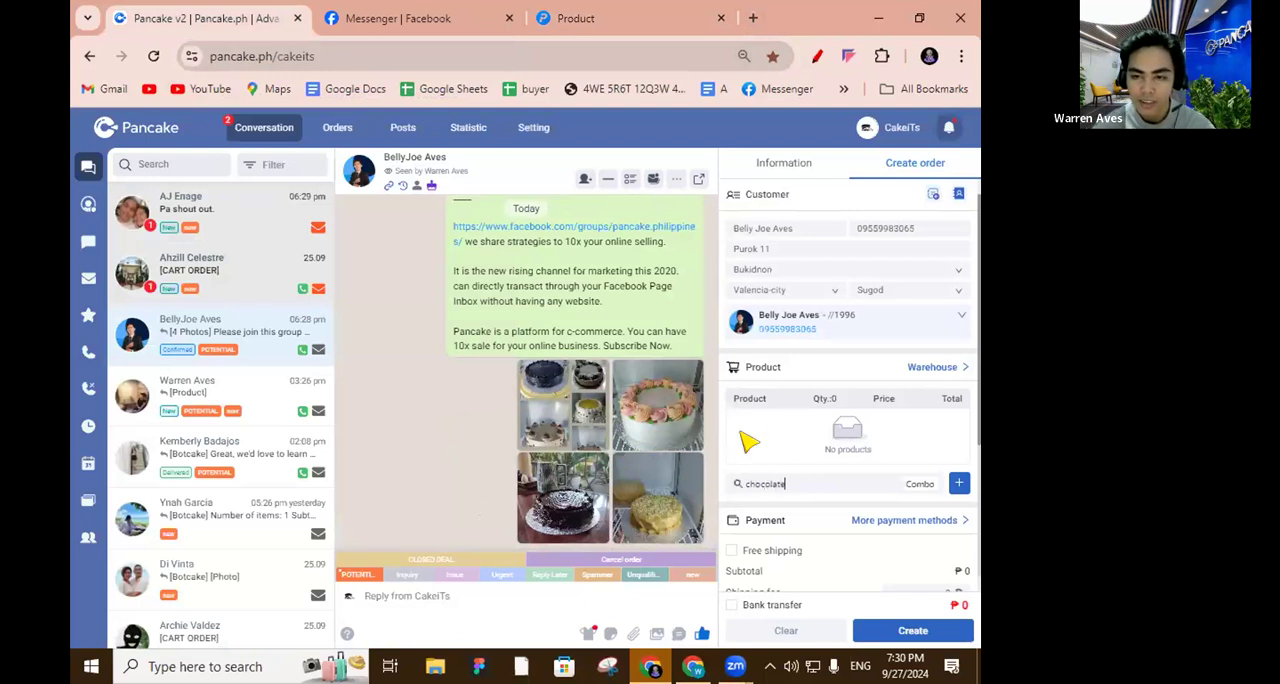
click(845, 543)
click(832, 441)
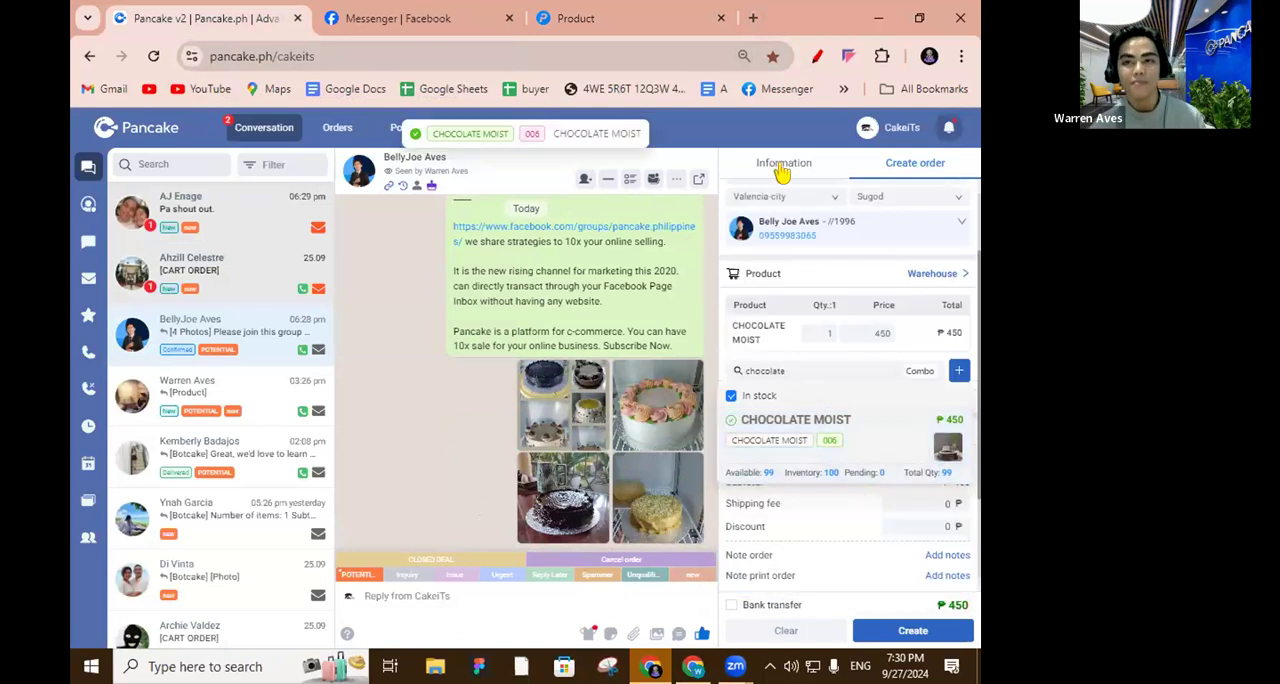
click(880, 506)
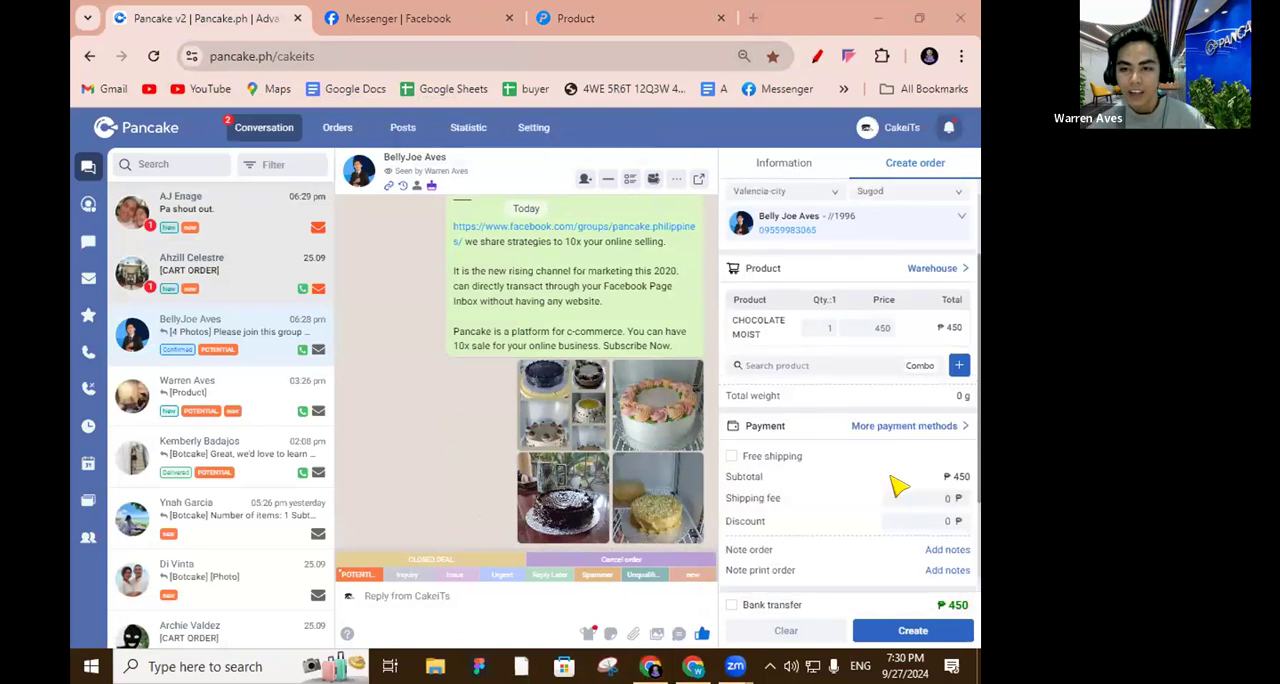
scroll(885, 520, up, 1)
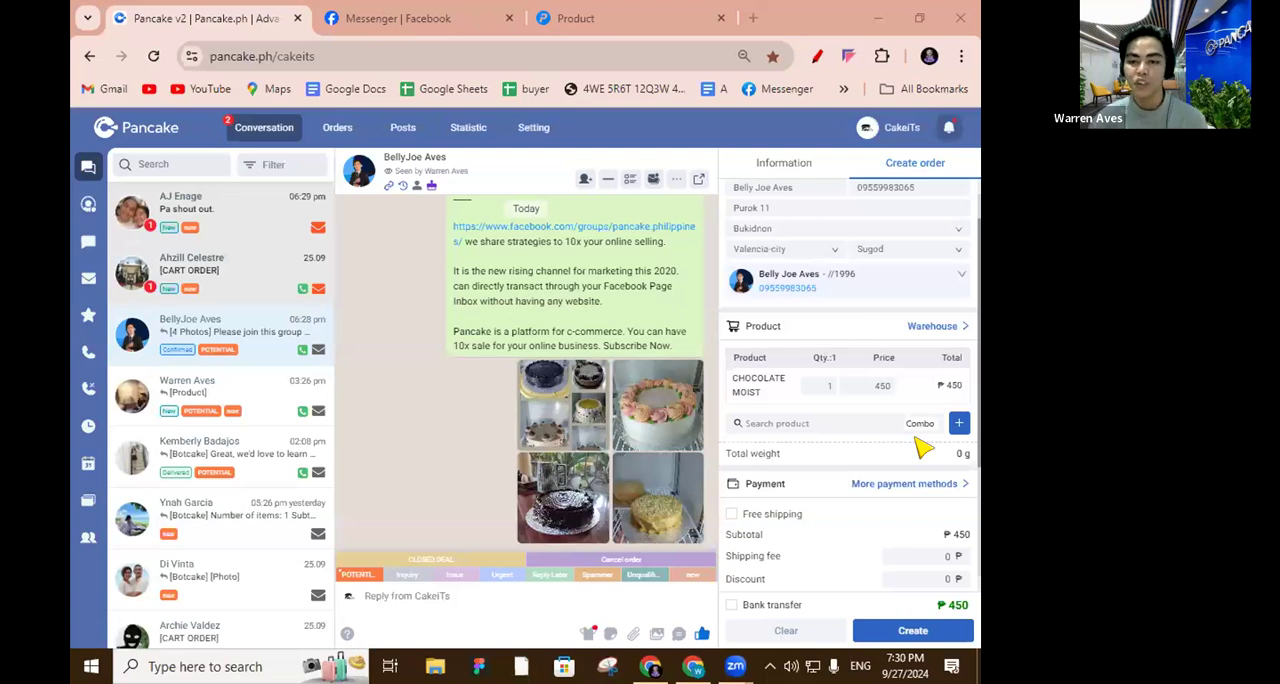
Record a bank transfer of ₱100 in the order's billing information and close the billing details.
click(898, 490)
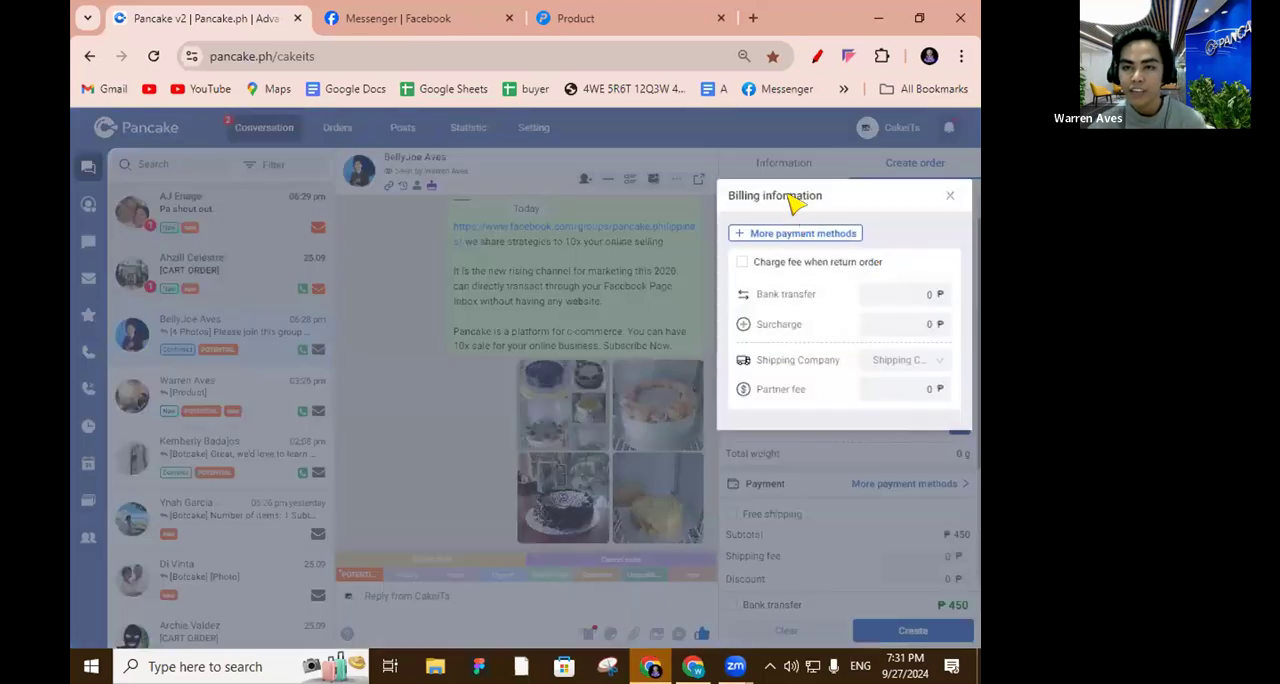
click(936, 293)
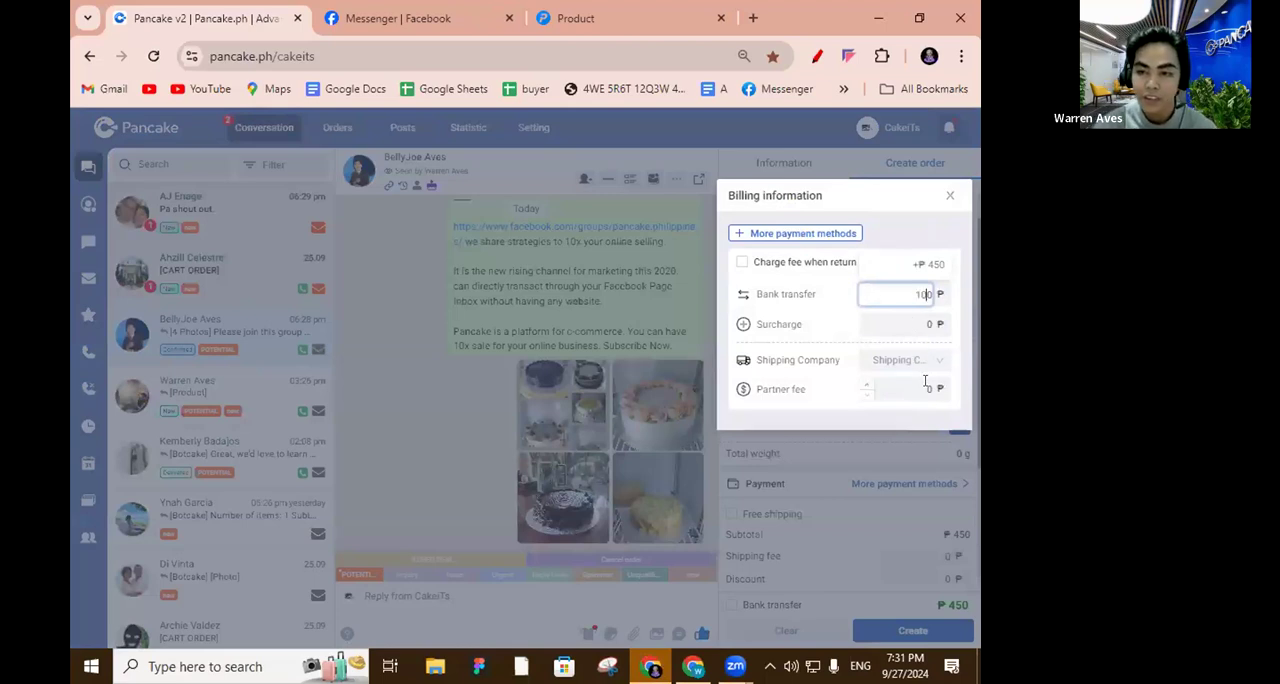
double_click(940, 294)
click(941, 202)
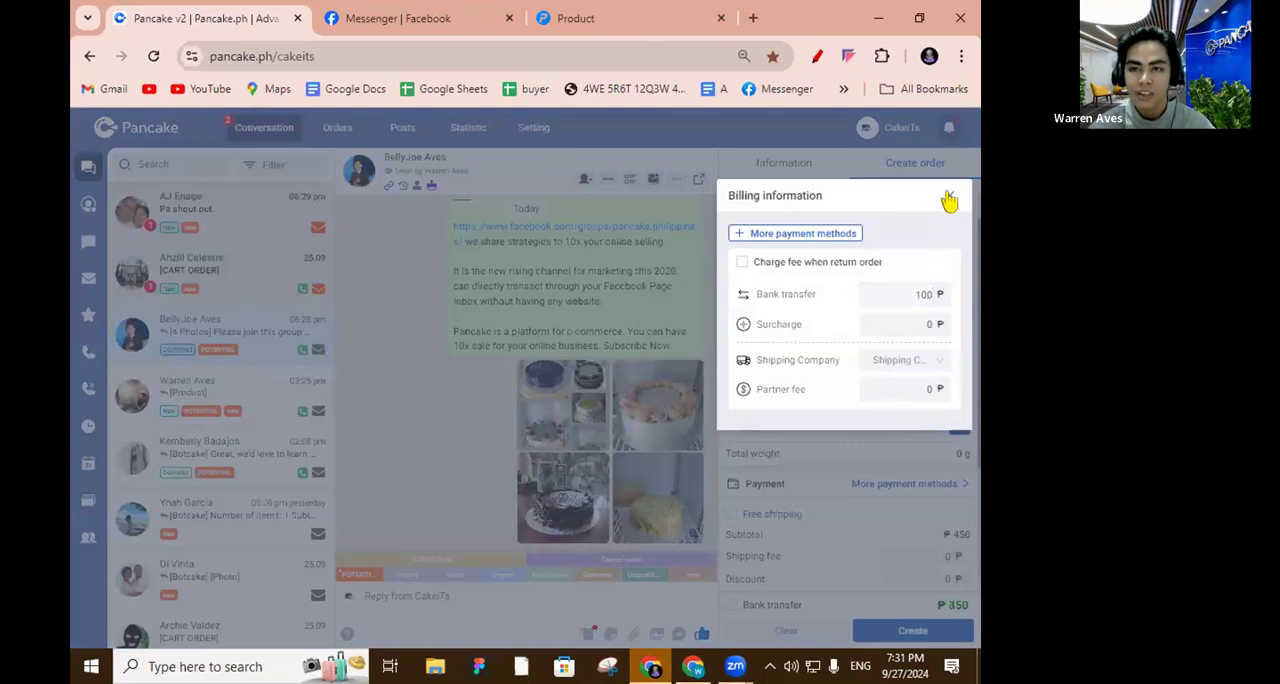
click(949, 198)
scroll(860, 590, down, 1)
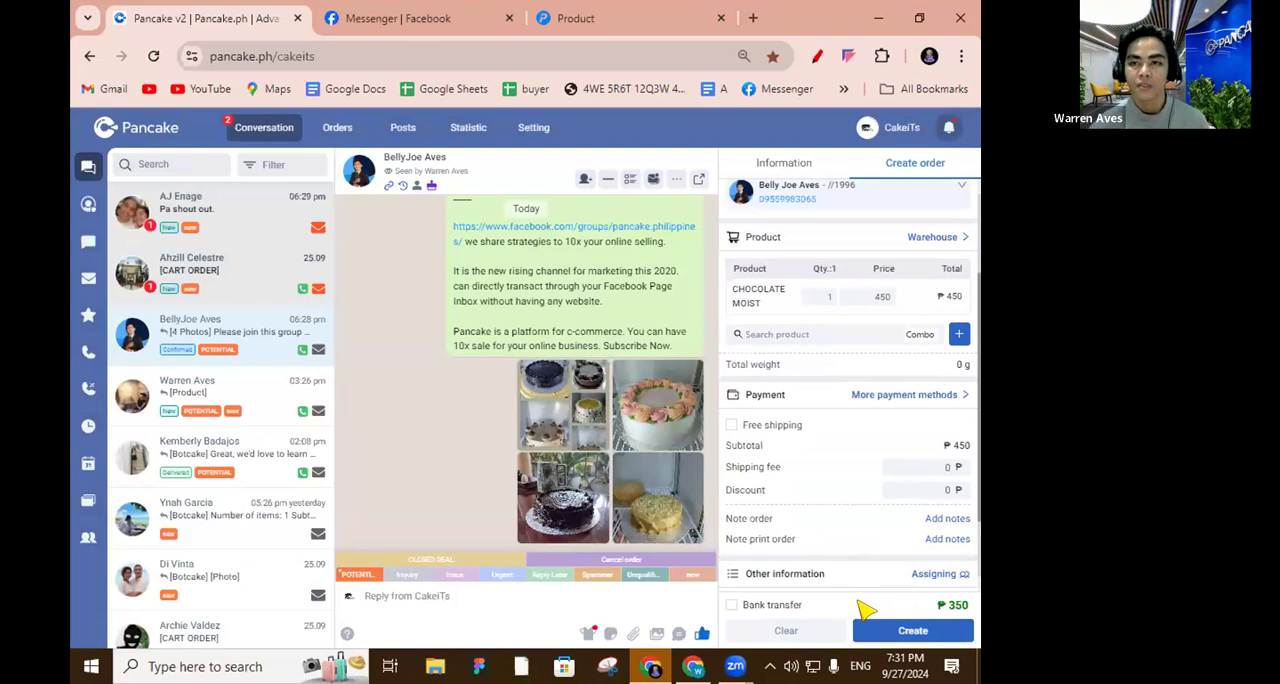
Create the order and review its details among the customer's recent orders.
click(913, 631)
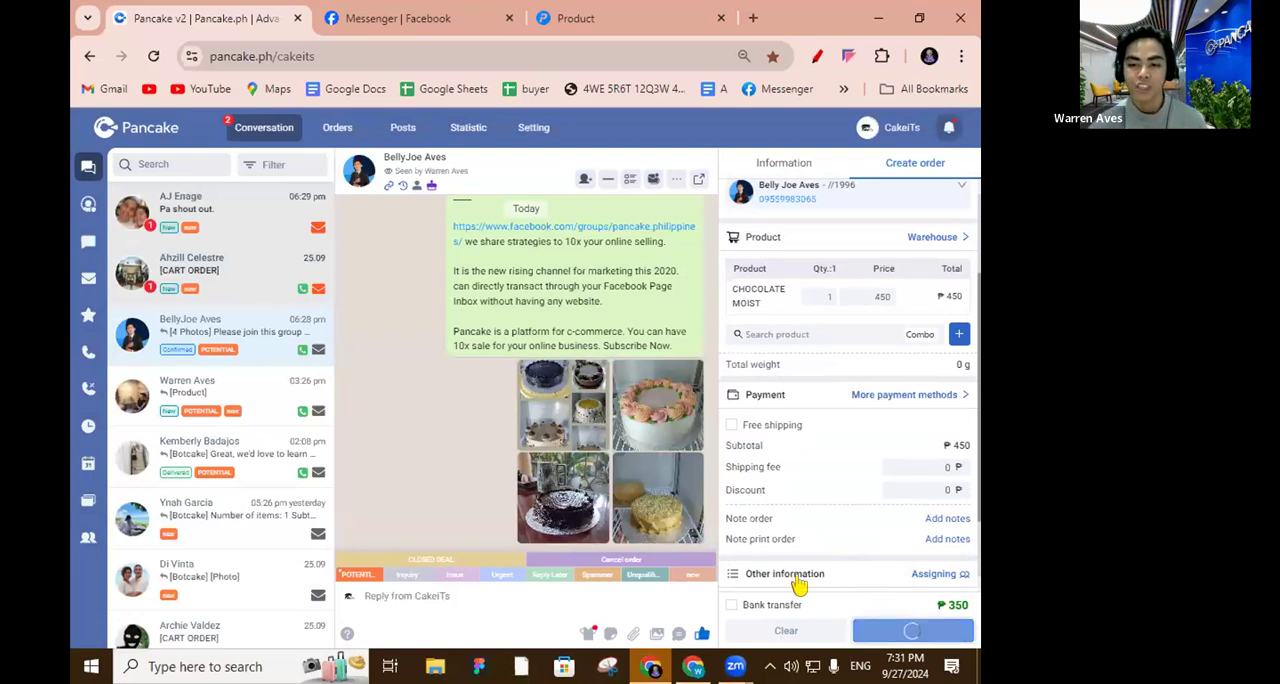
scroll(877, 495, down, 1)
scroll(571, 462, up, 3)
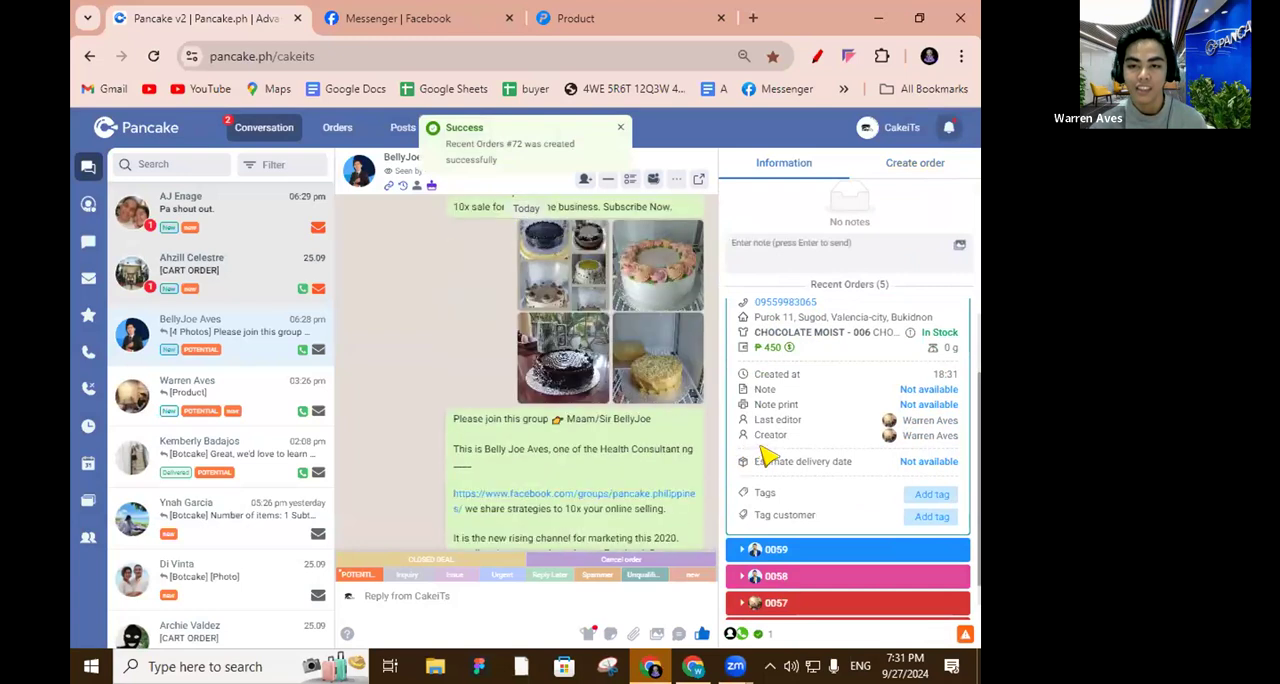
scroll(764, 452, up, 1)
scroll(559, 442, up, 3)
scroll(555, 440, down, 2)
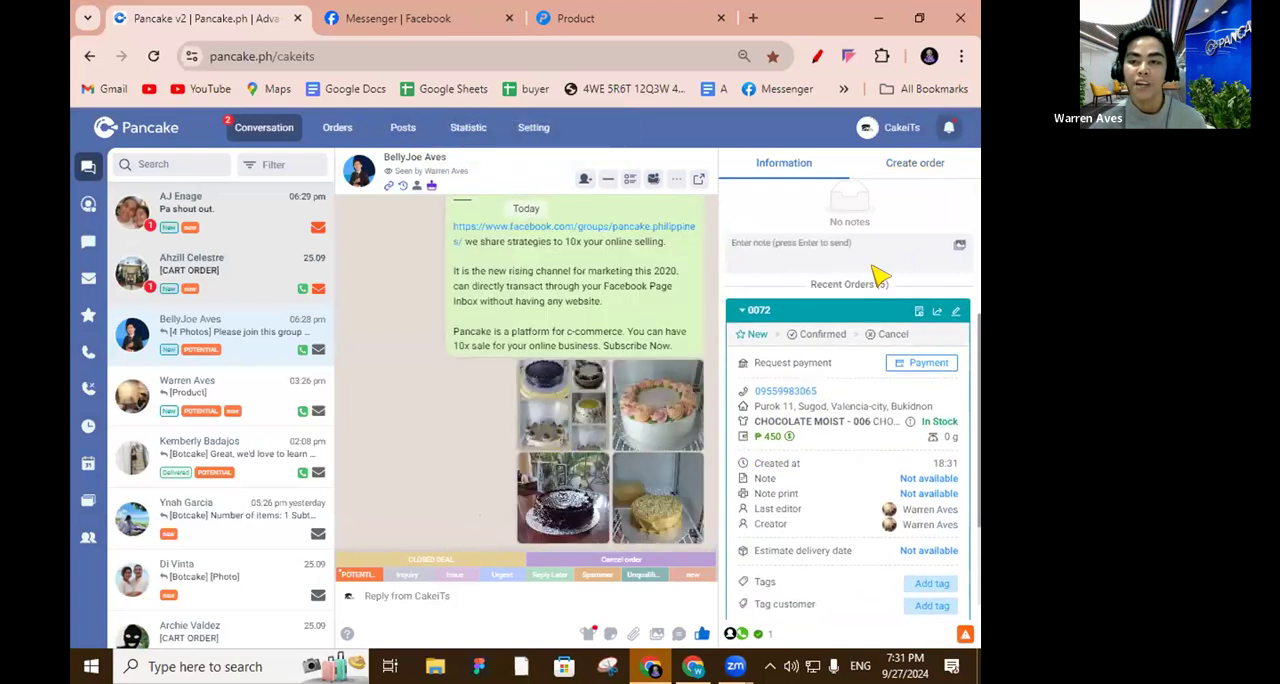
Send the new order's invoice to the customer and review the order confirmation in the conversation.
click(914, 316)
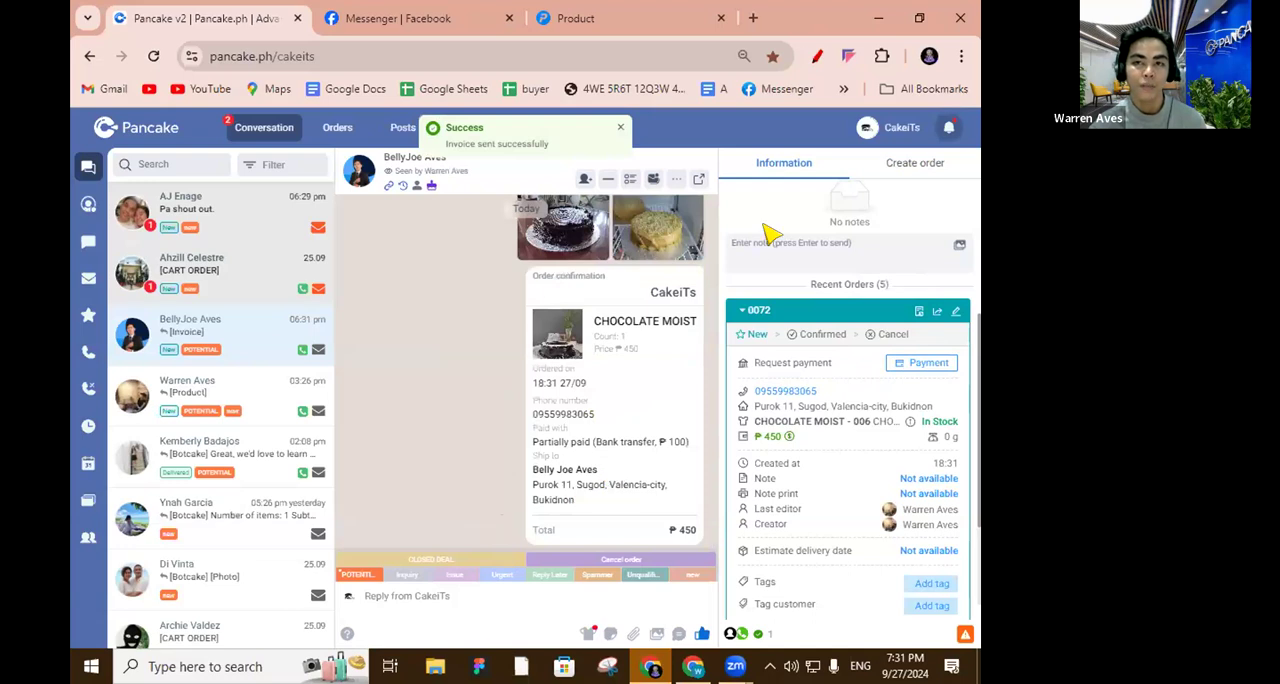
drag(586, 493, 451, 409)
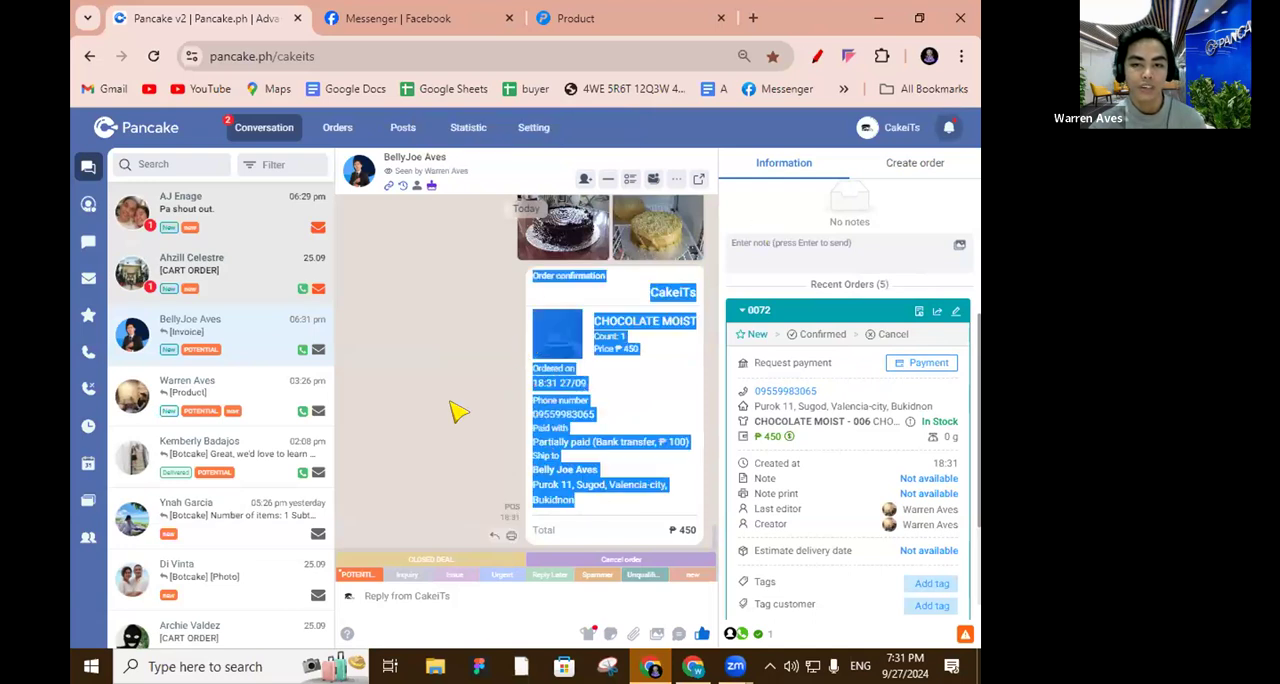
click(451, 409)
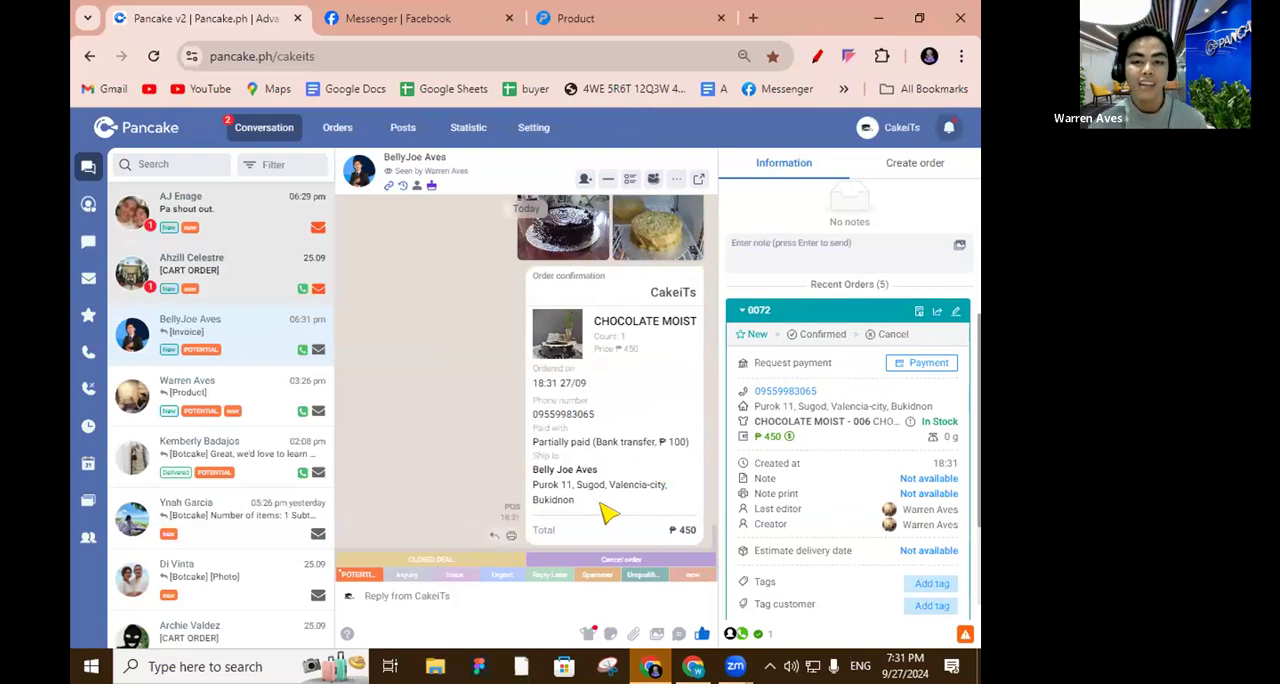
drag(605, 508, 518, 425)
click(414, 409)
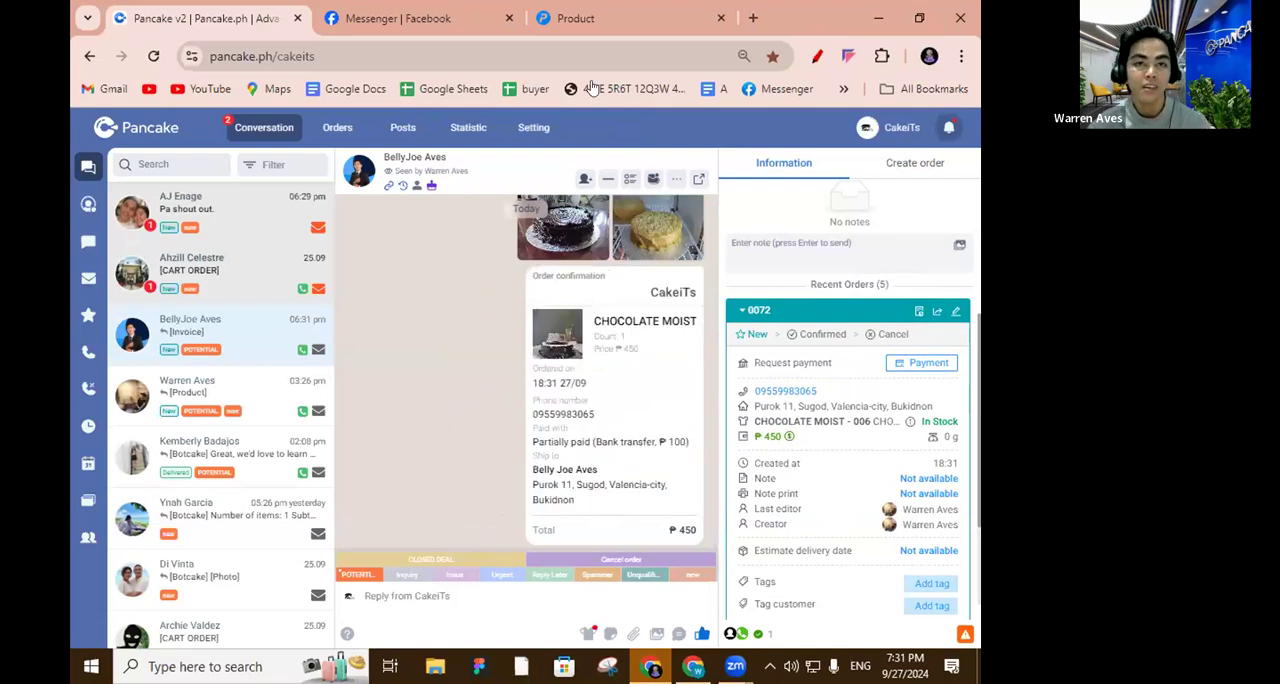
Open the order list in Pancake POS, inspect the newest order's product details and close the order.
click(580, 18)
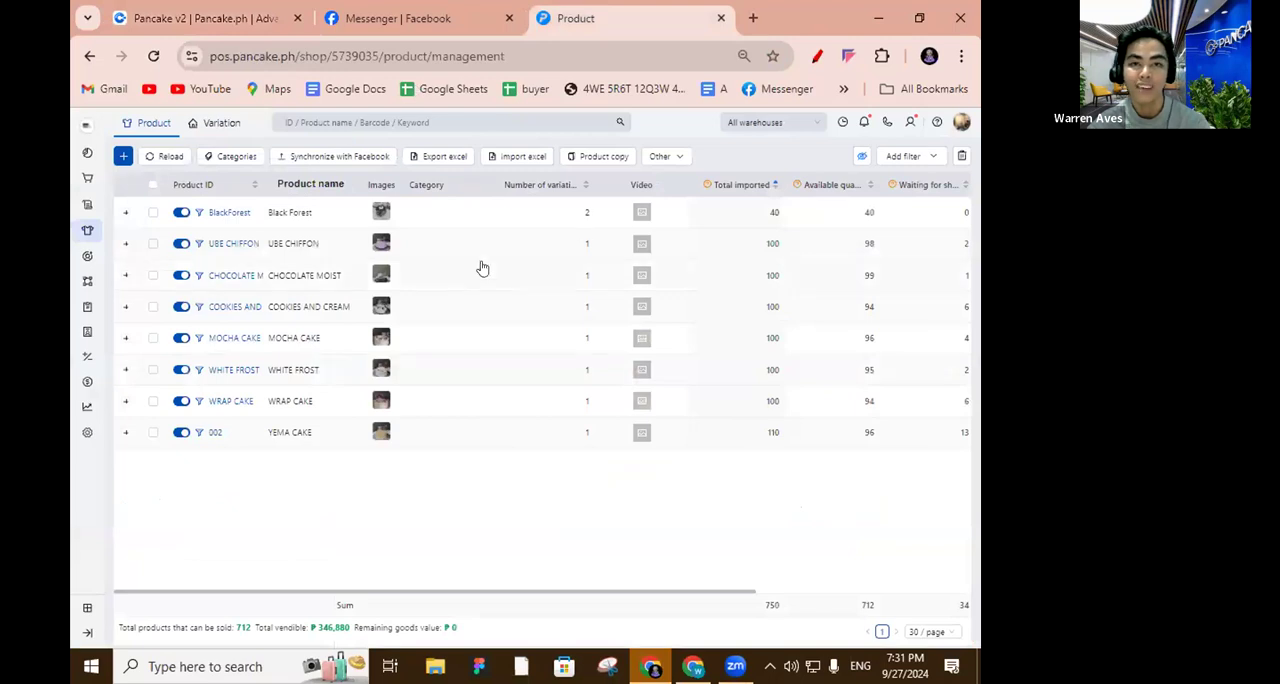
mouse_move(83, 210)
click(129, 207)
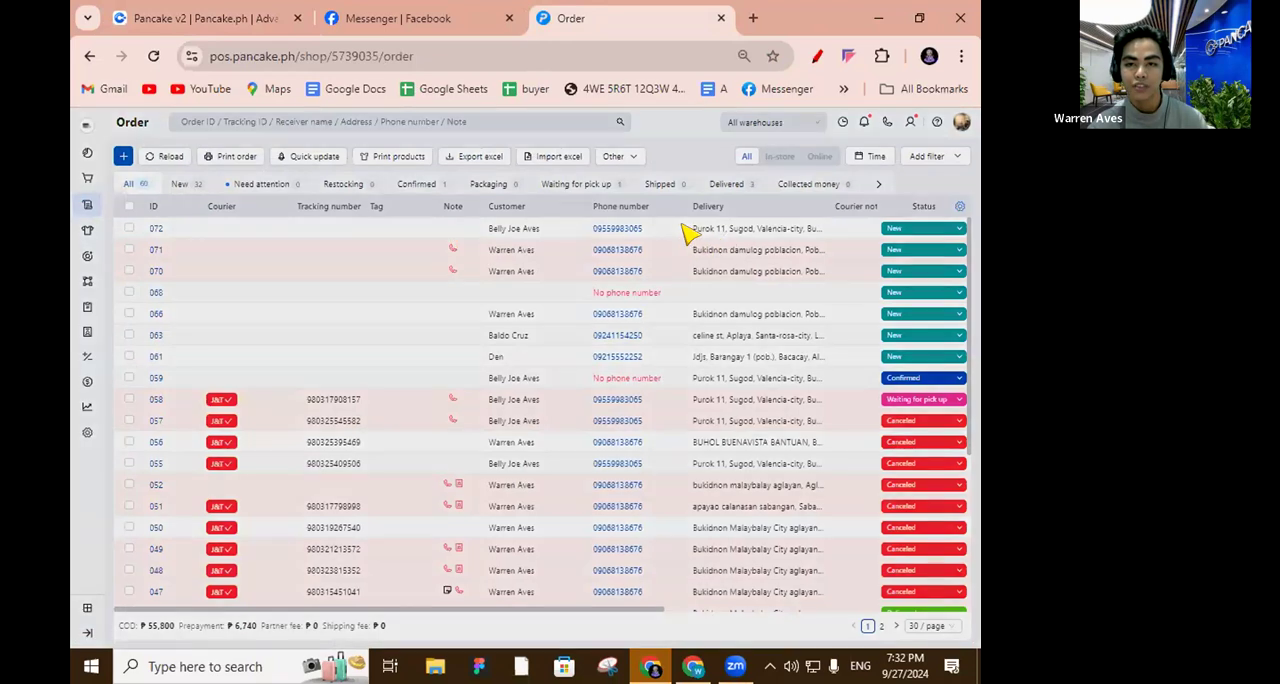
click(694, 230)
drag(403, 281, 470, 277)
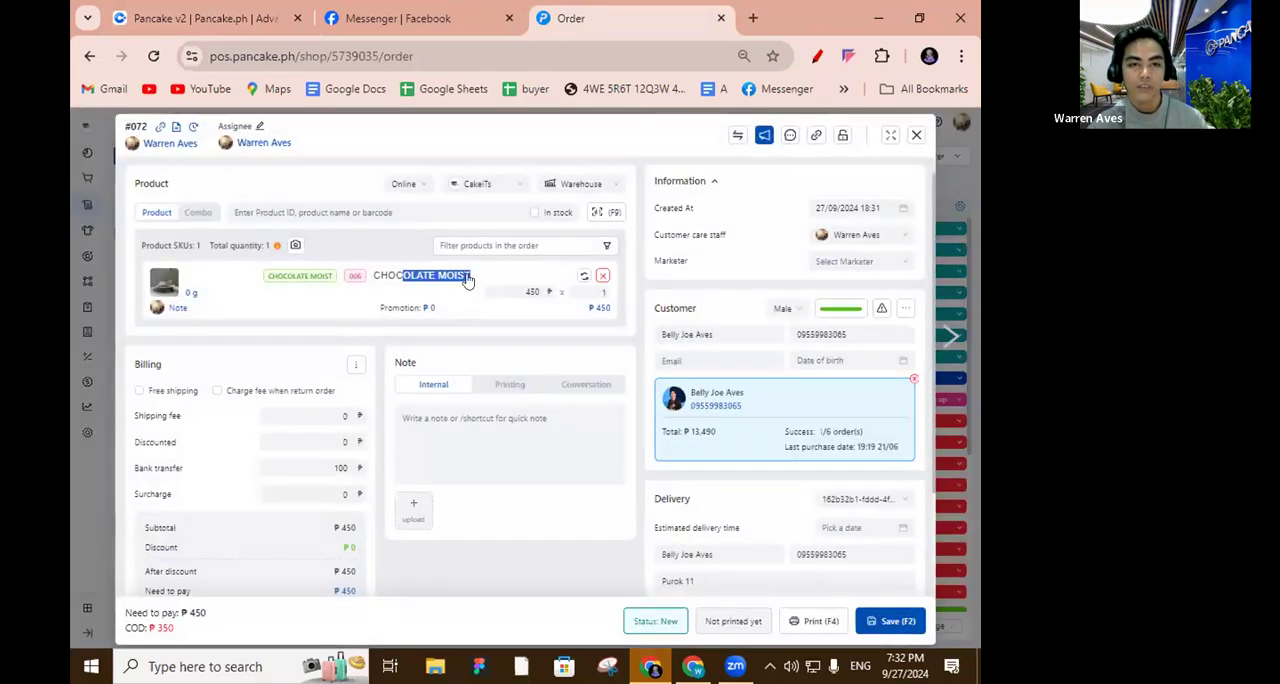
drag(376, 279, 443, 280)
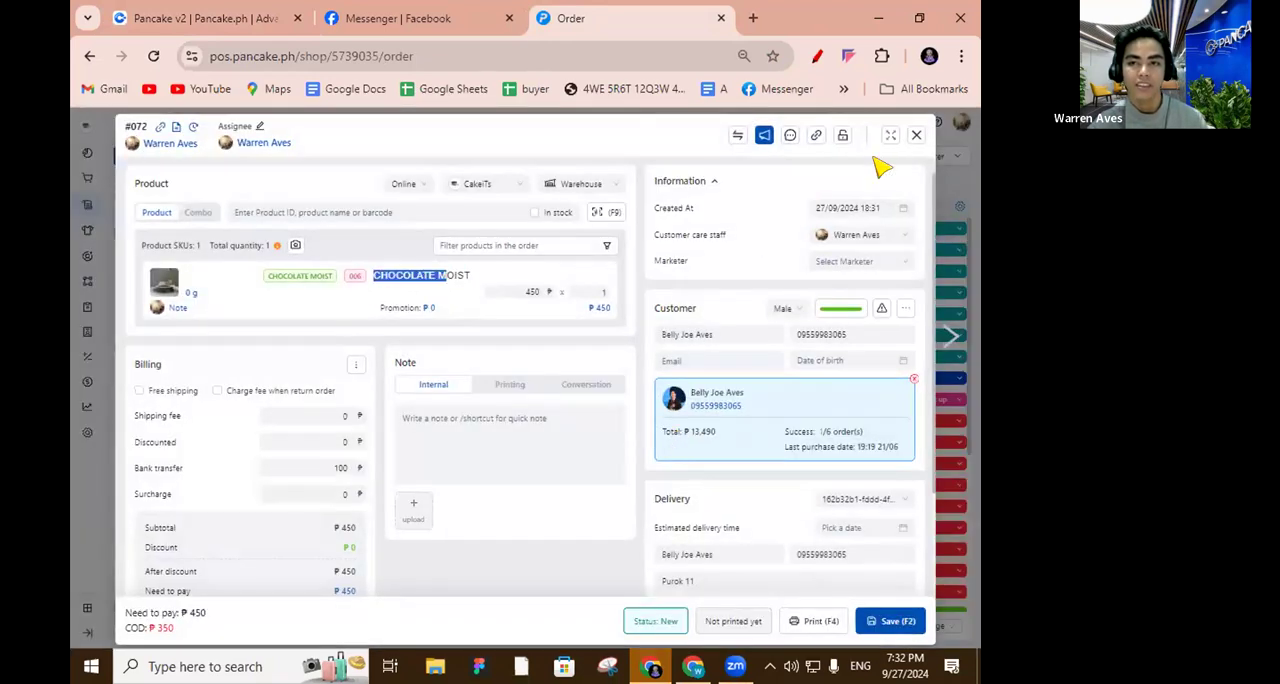
click(917, 136)
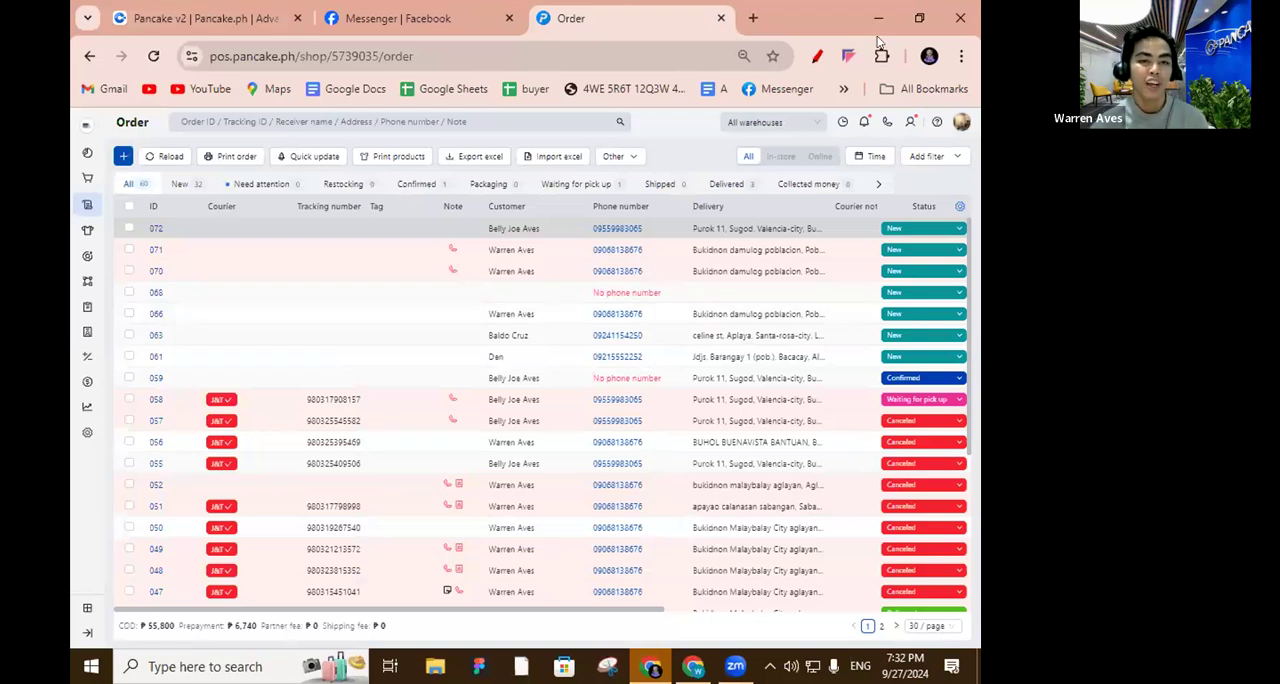
Examine the courier partners in the POS transport configuration and return to the order list.
click(87, 432)
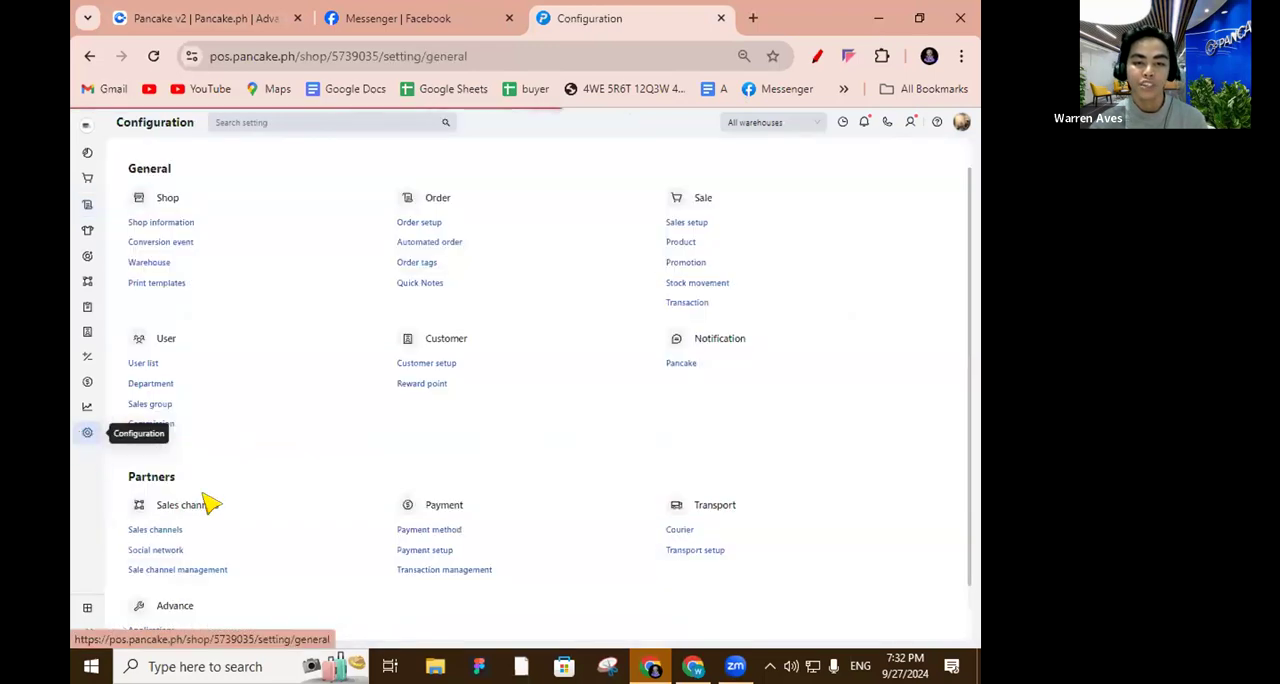
click(667, 531)
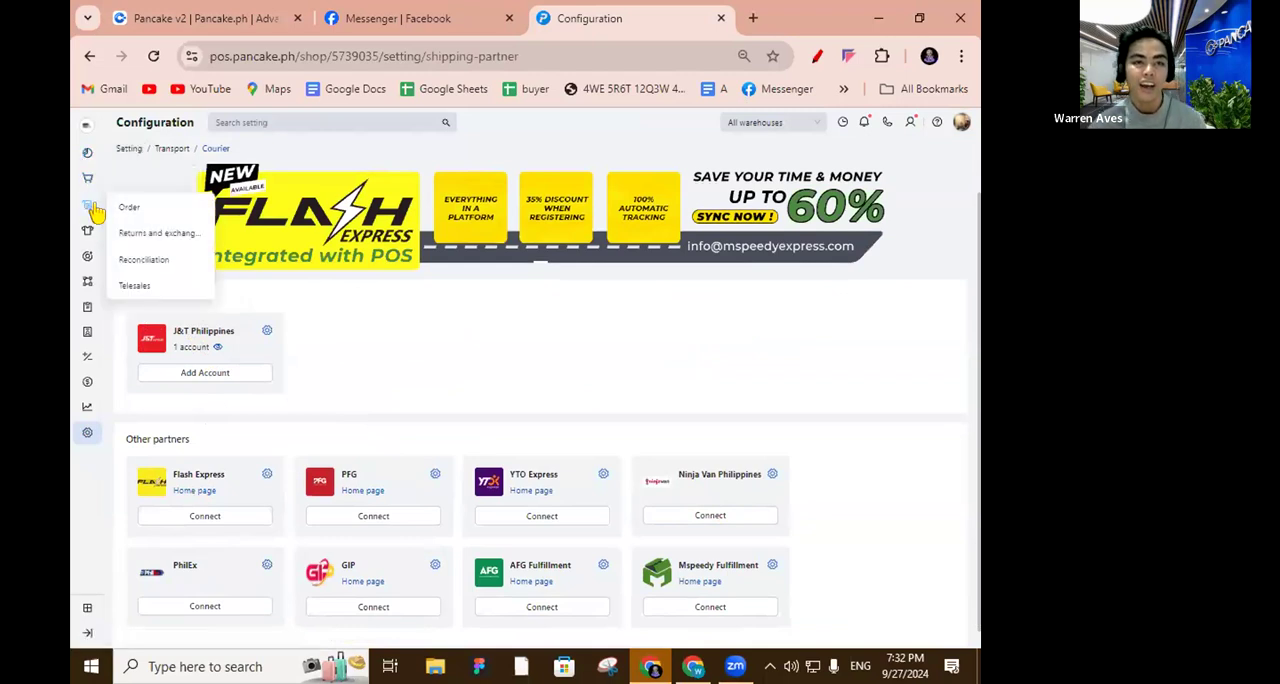
click(132, 207)
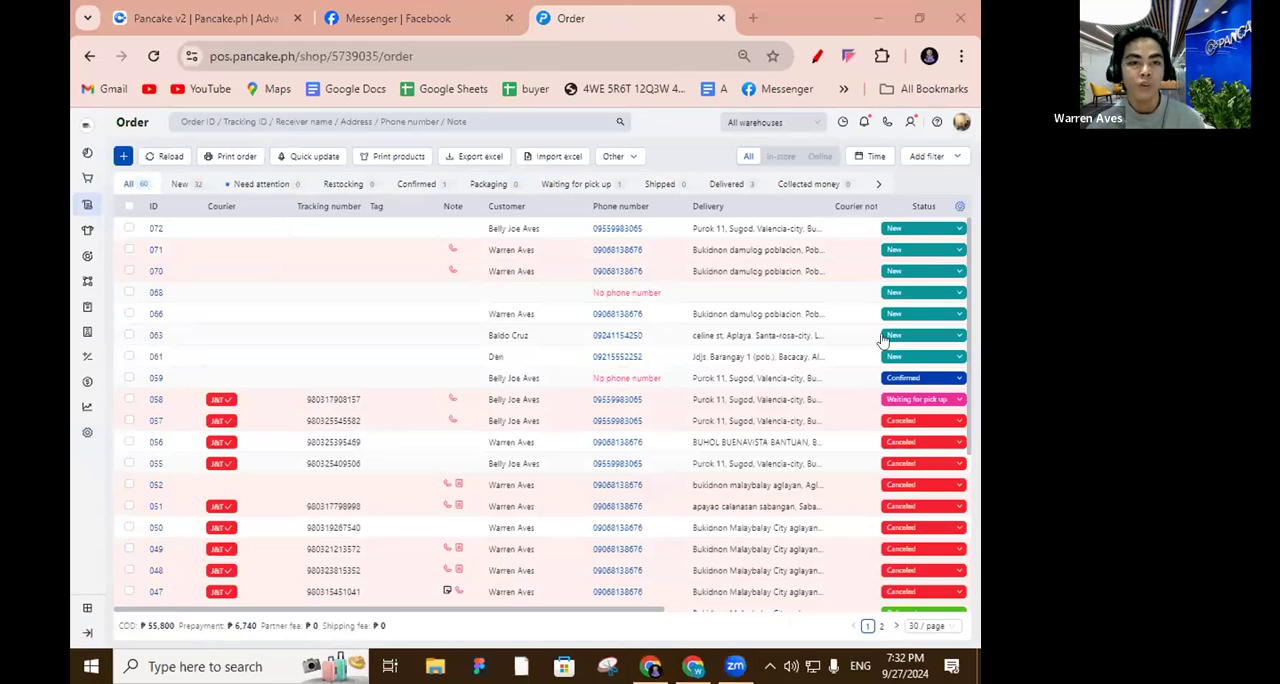
Select the two newest orders and send them to J&T with Quick update, keeping the default service settings.
click(129, 228)
click(129, 249)
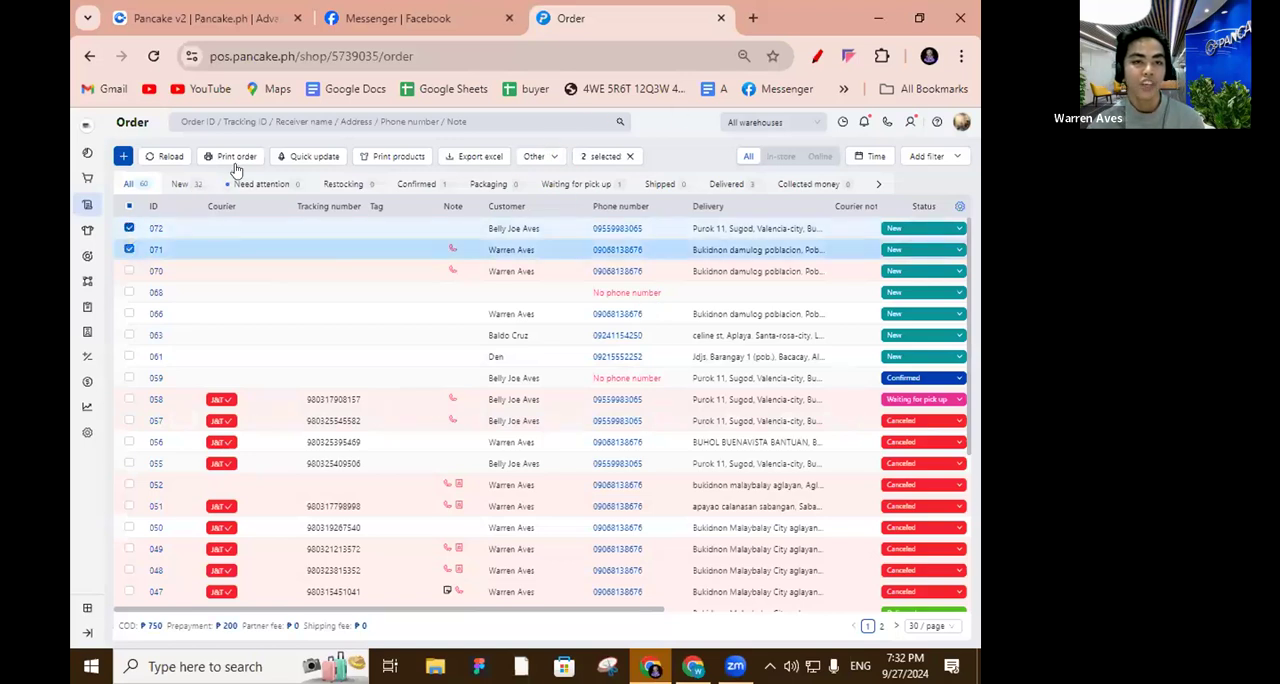
click(308, 158)
click(337, 246)
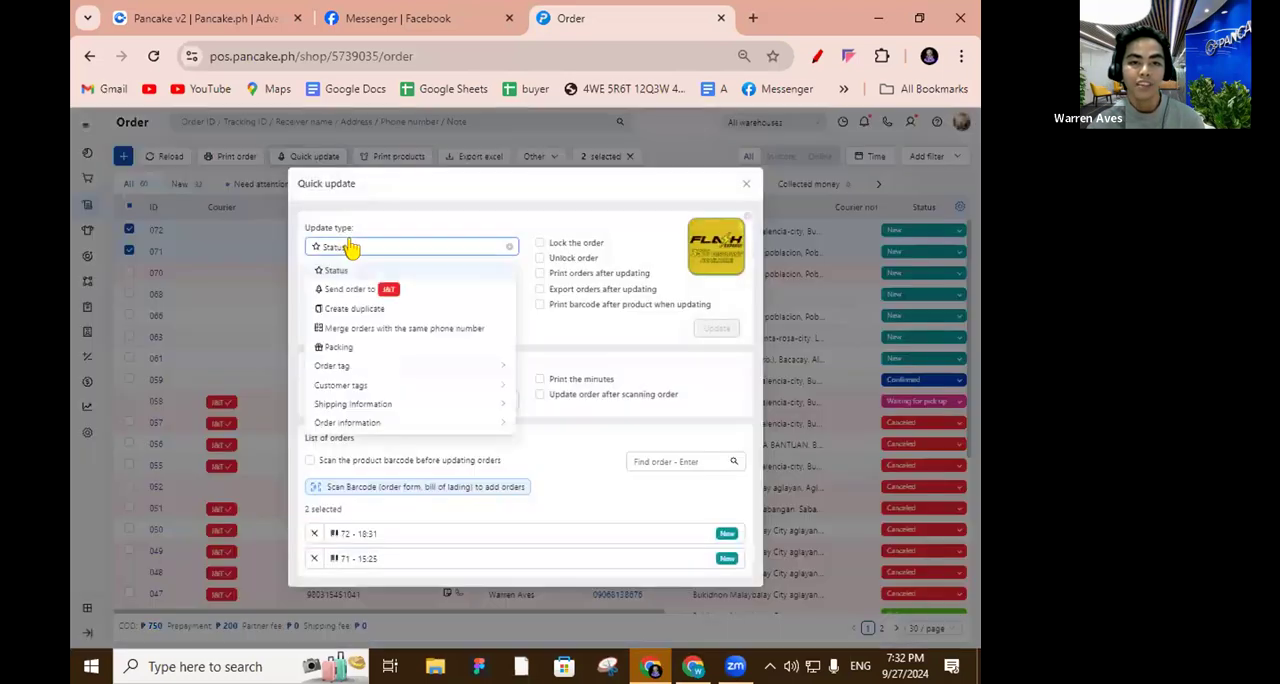
click(350, 290)
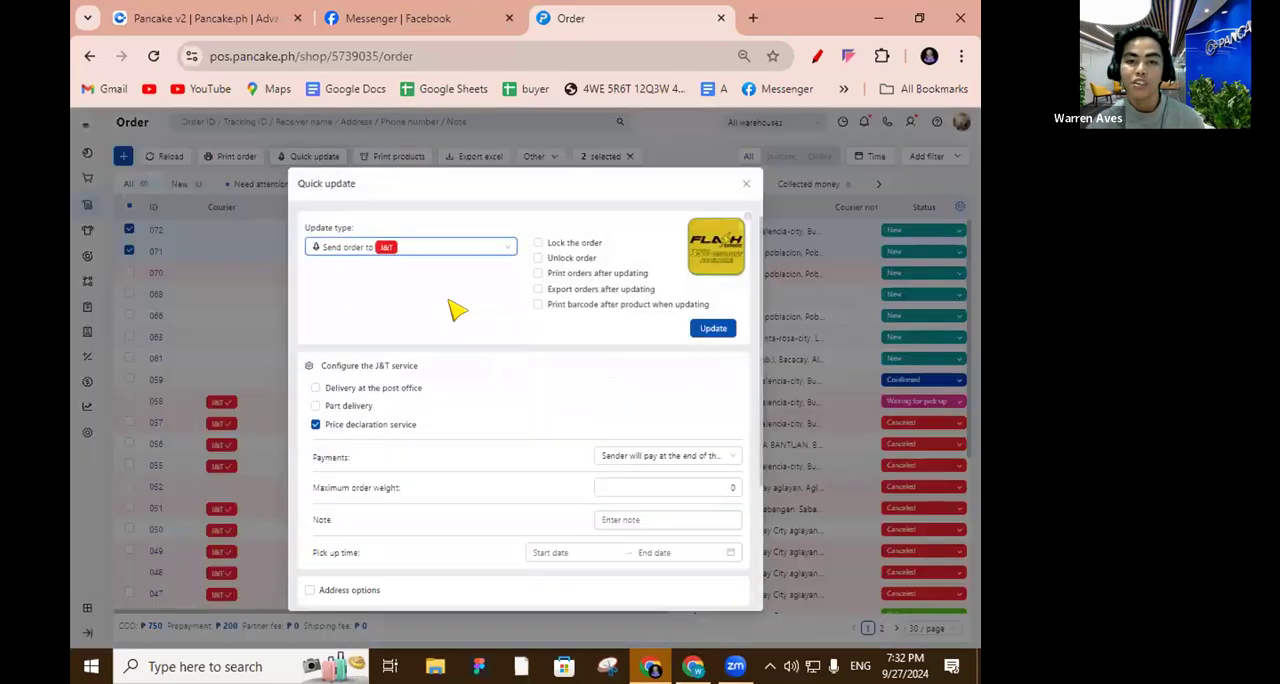
click(707, 330)
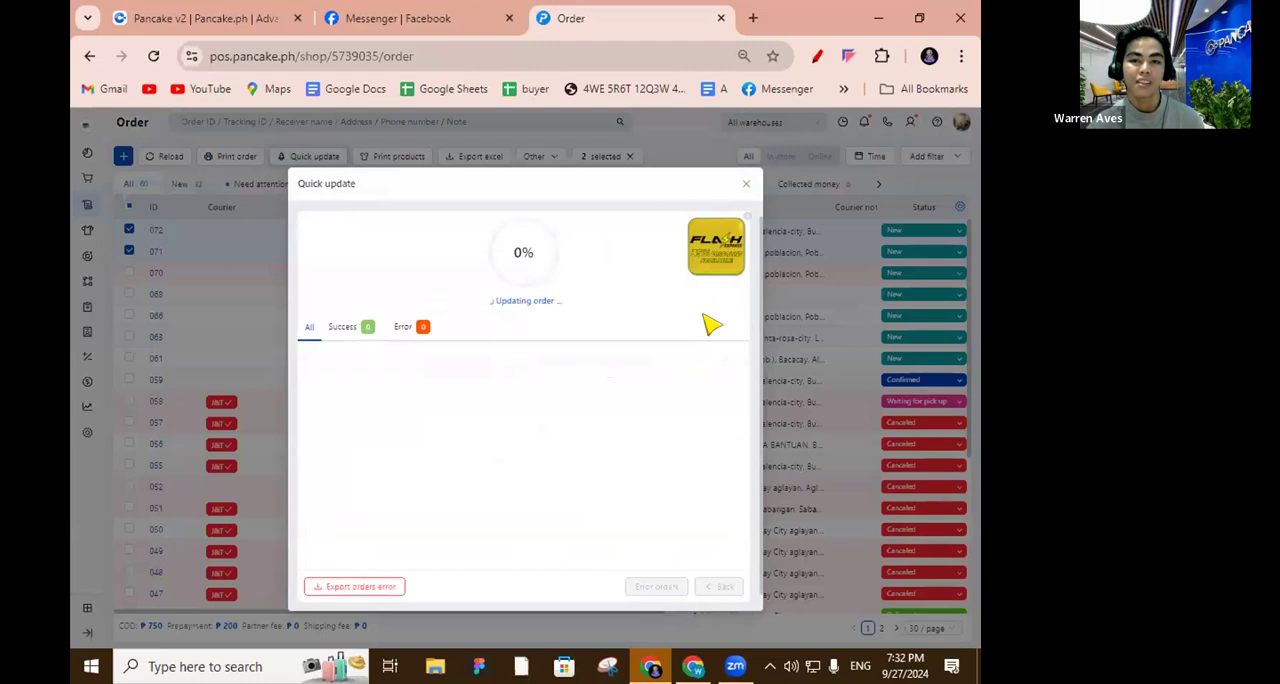
click(746, 183)
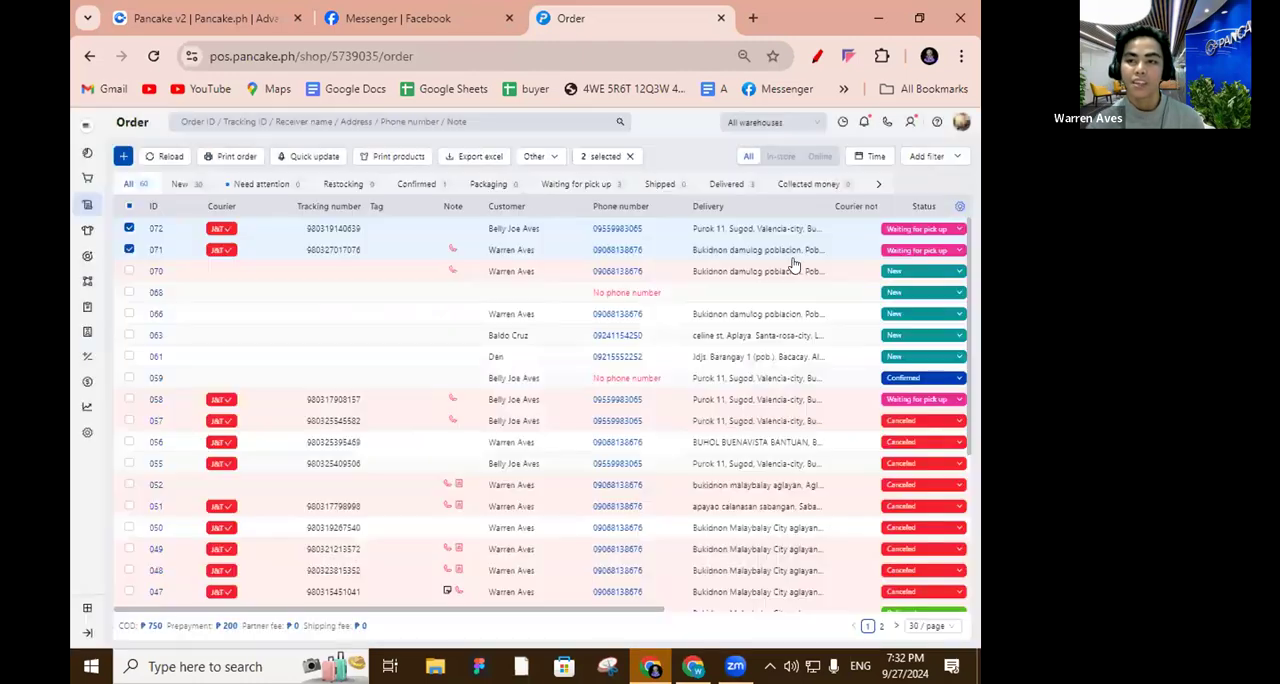
click(905, 231)
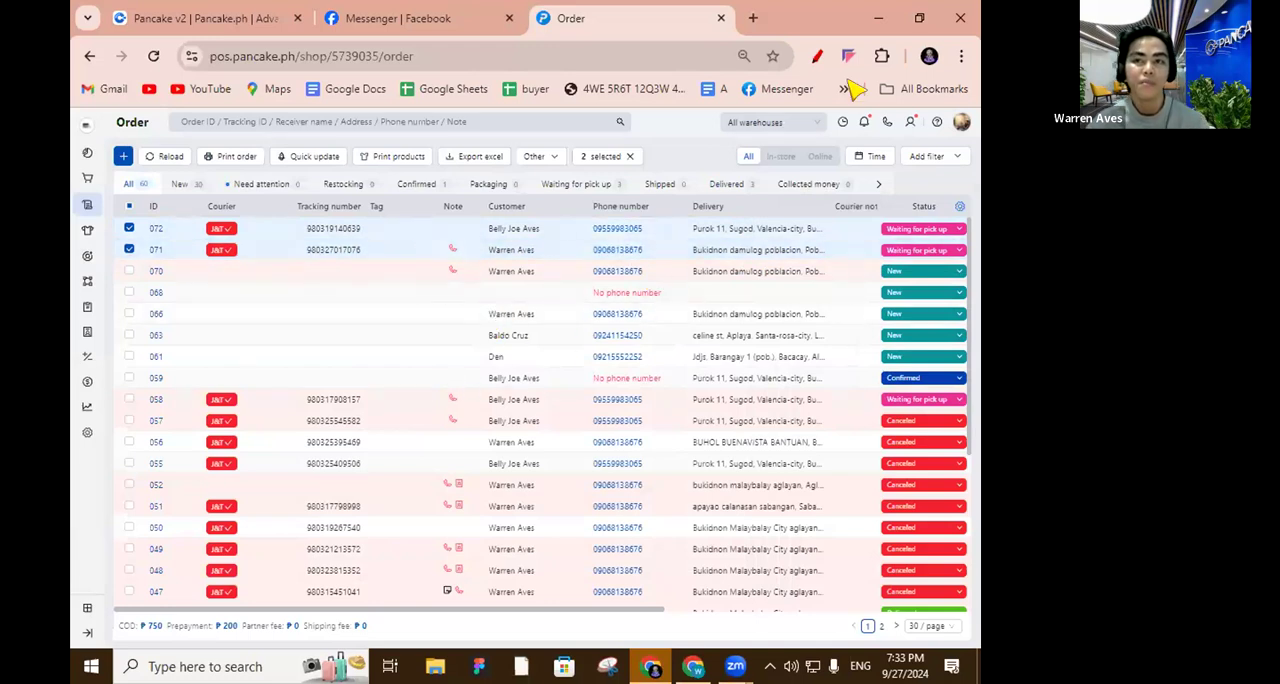
Return to the Pancake conversations, view the product list and open the conversation directly below the selected one.
click(206, 18)
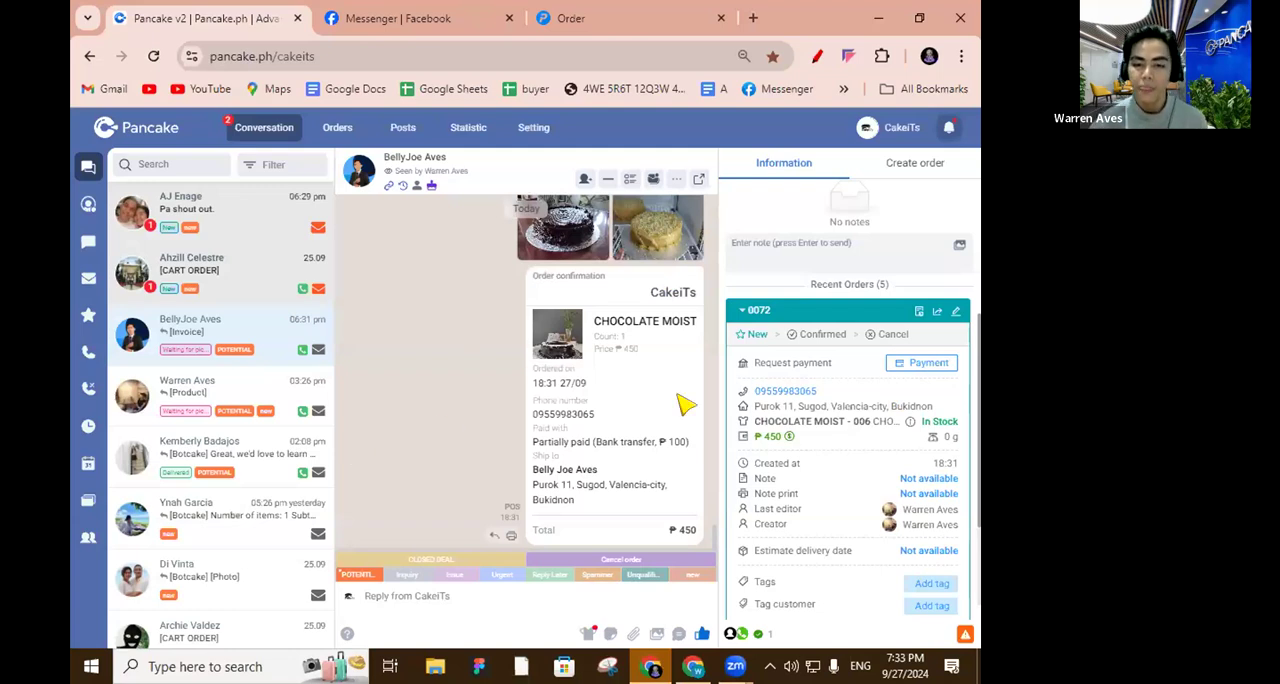
click(585, 635)
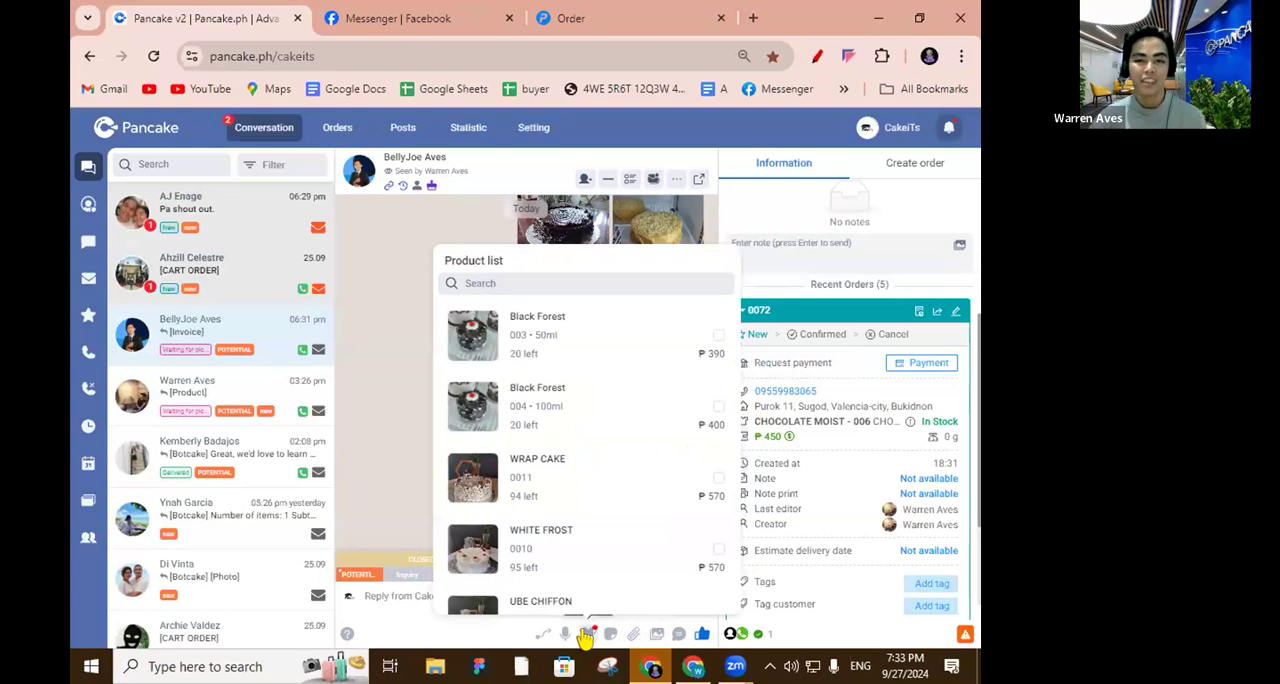
click(257, 413)
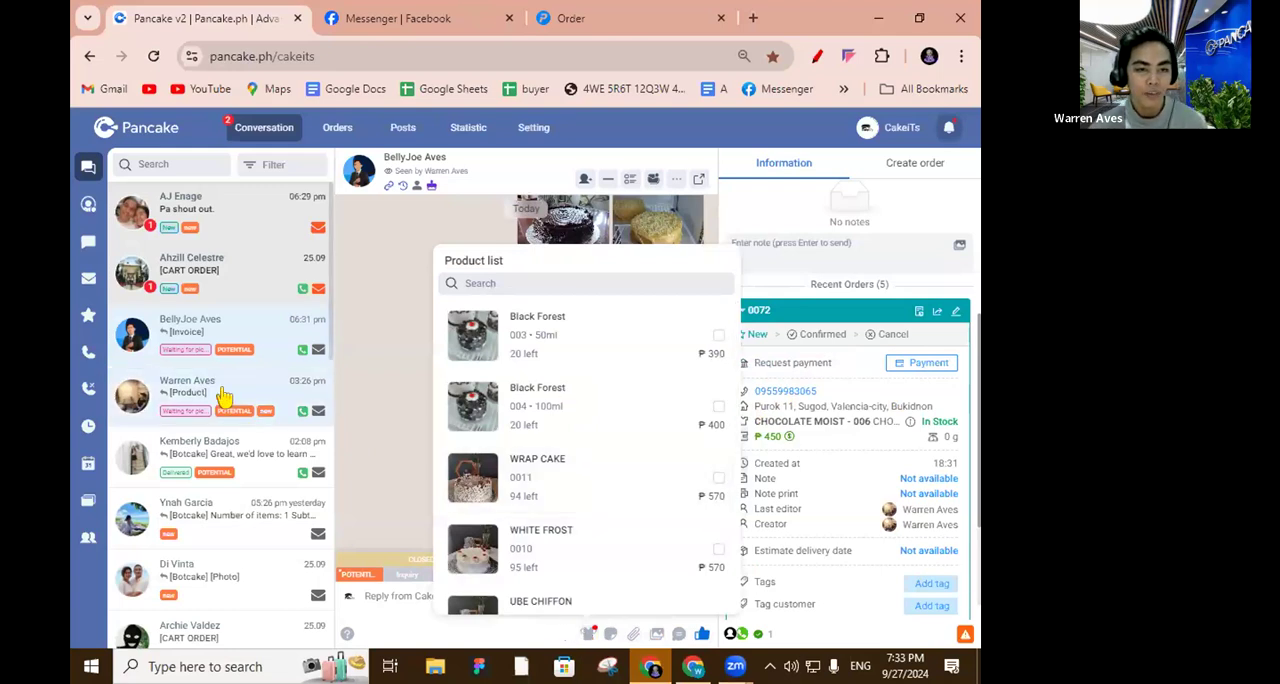
Select YEMA CAKE, MOCHA CAKE and CHOCOLATE MOIST from the product list for this conversation.
click(609, 636)
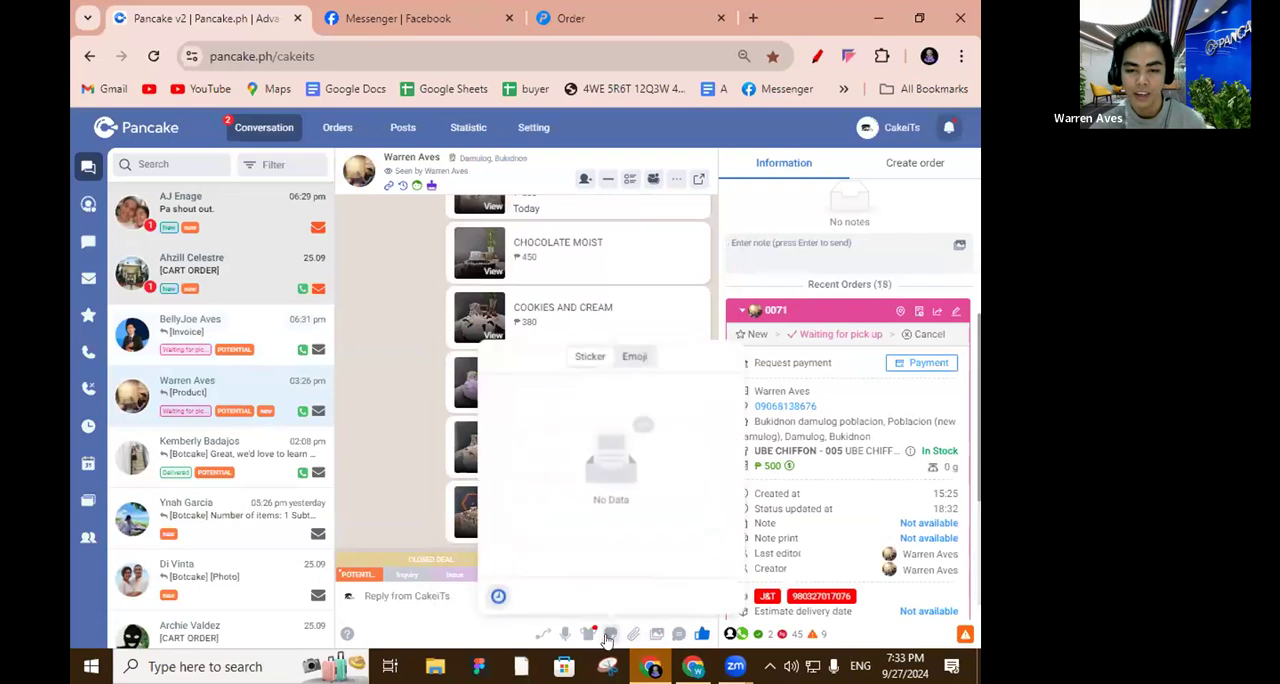
click(589, 636)
scroll(598, 433, down, 4)
click(557, 591)
click(571, 511)
click(563, 446)
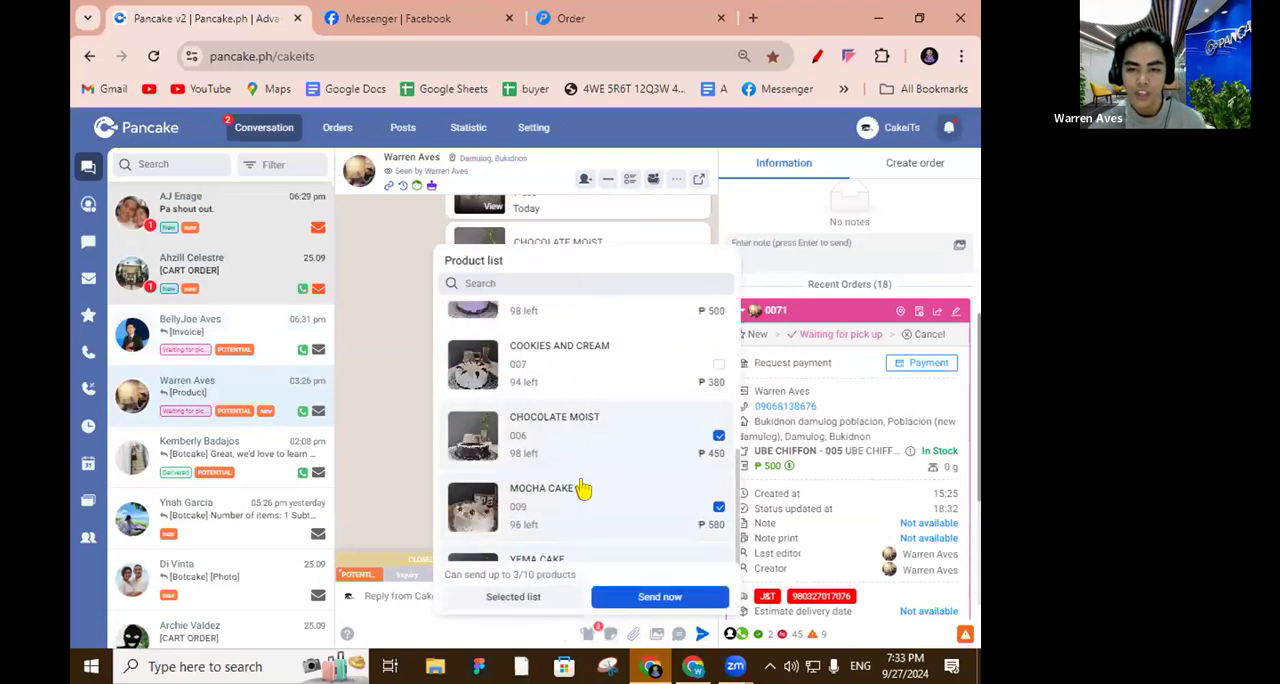
Add COOKIES AND CREAM, UBE CHIFFON, WHITE FROST and WRAP CAKE to the selection and send the products to the customer.
scroll(570, 470, up, 1)
click(556, 404)
scroll(560, 440, up, 2)
click(560, 480)
click(556, 429)
click(655, 596)
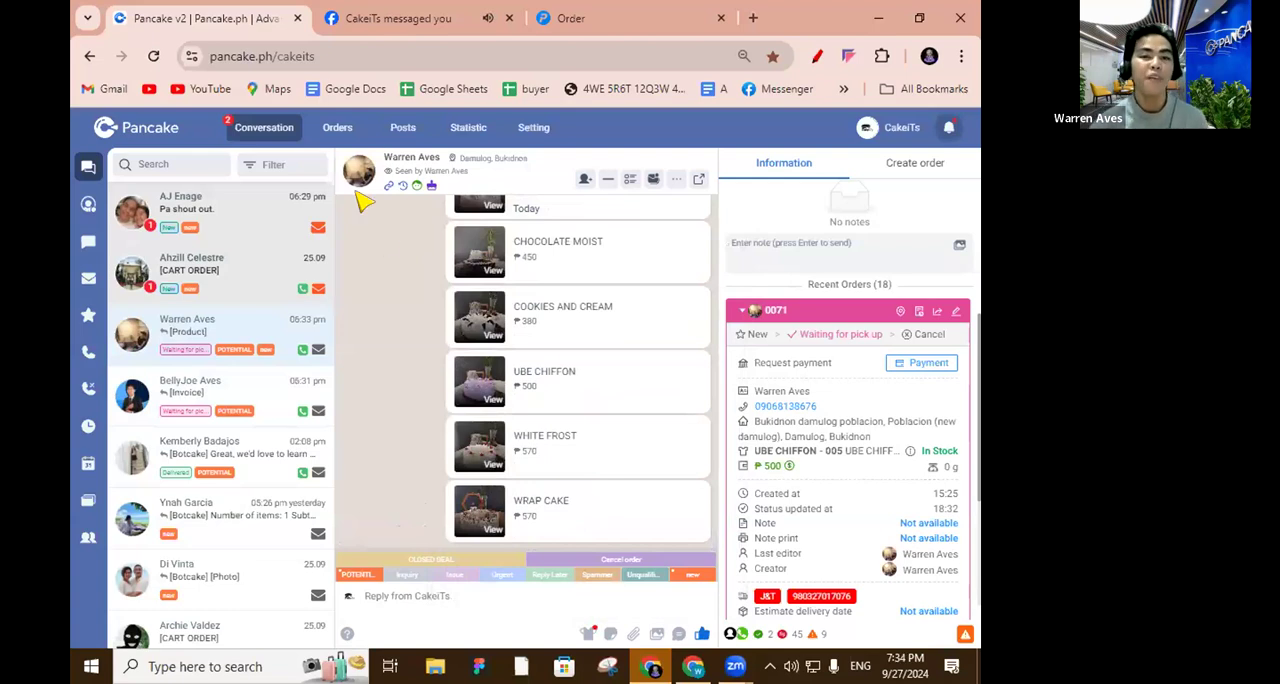
Switch to Messenger and browse the cakes in the product carousel received in the CakeiTs chat.
drag(395, 232, 410, 400)
click(392, 384)
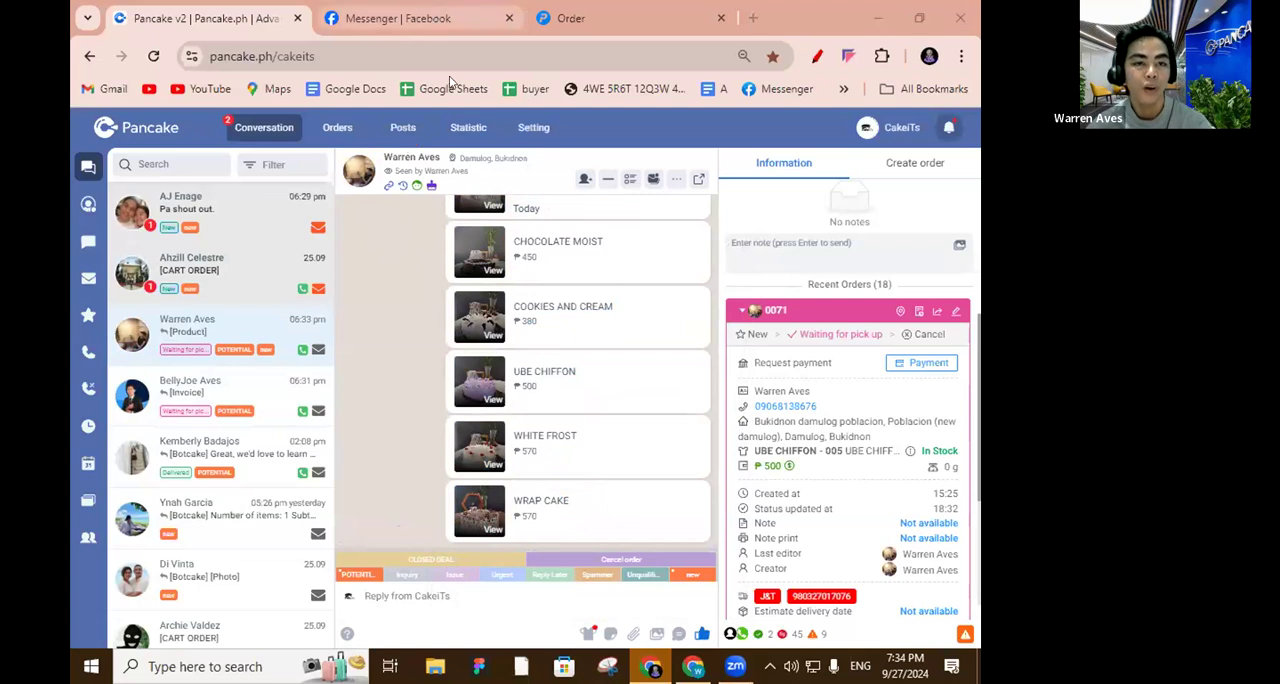
click(446, 17)
click(574, 479)
click(575, 479)
click(575, 479)
click(576, 479)
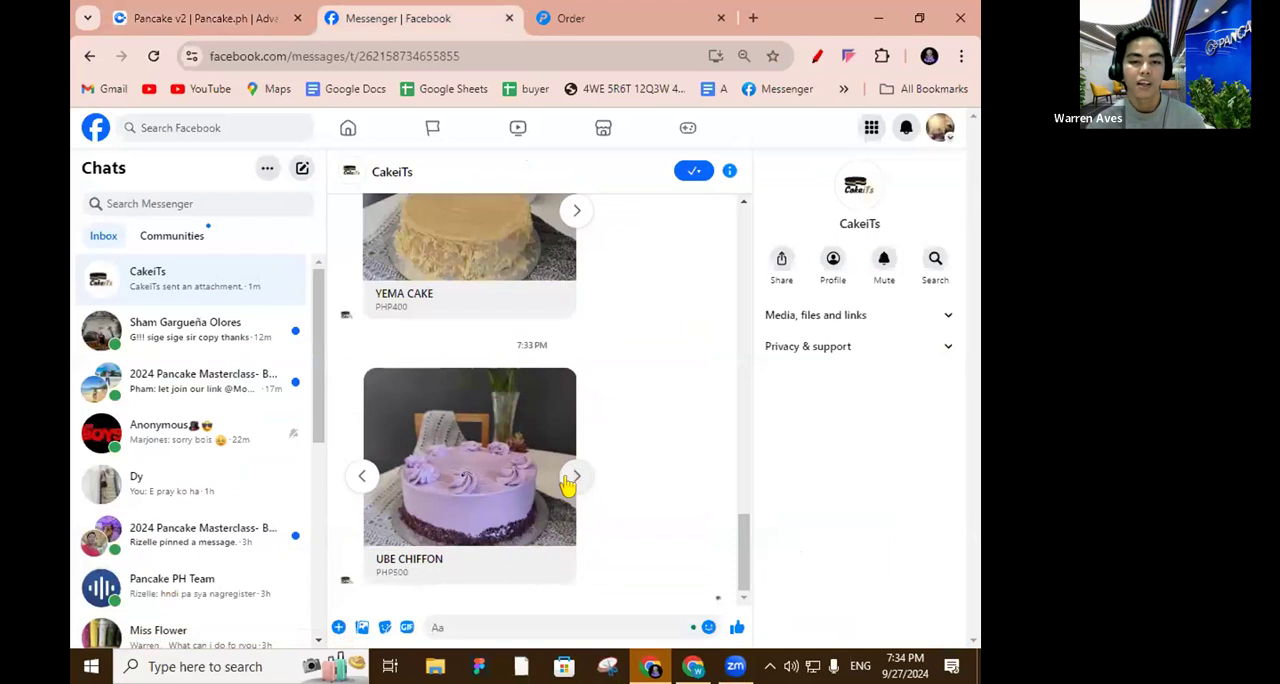
click(357, 478)
click(357, 478)
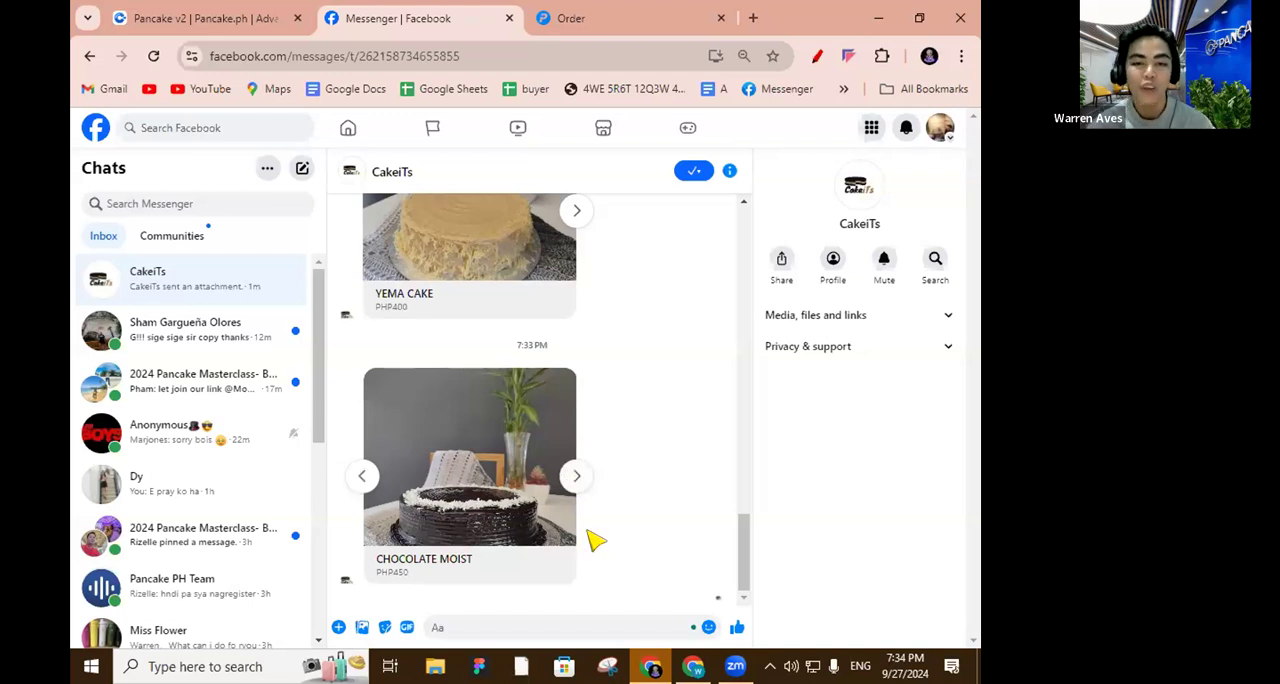
Open the CHOCOLATE MOIST product page from the carousel, close the chat pop-ups and return to the CakeiTs chat.
click(481, 495)
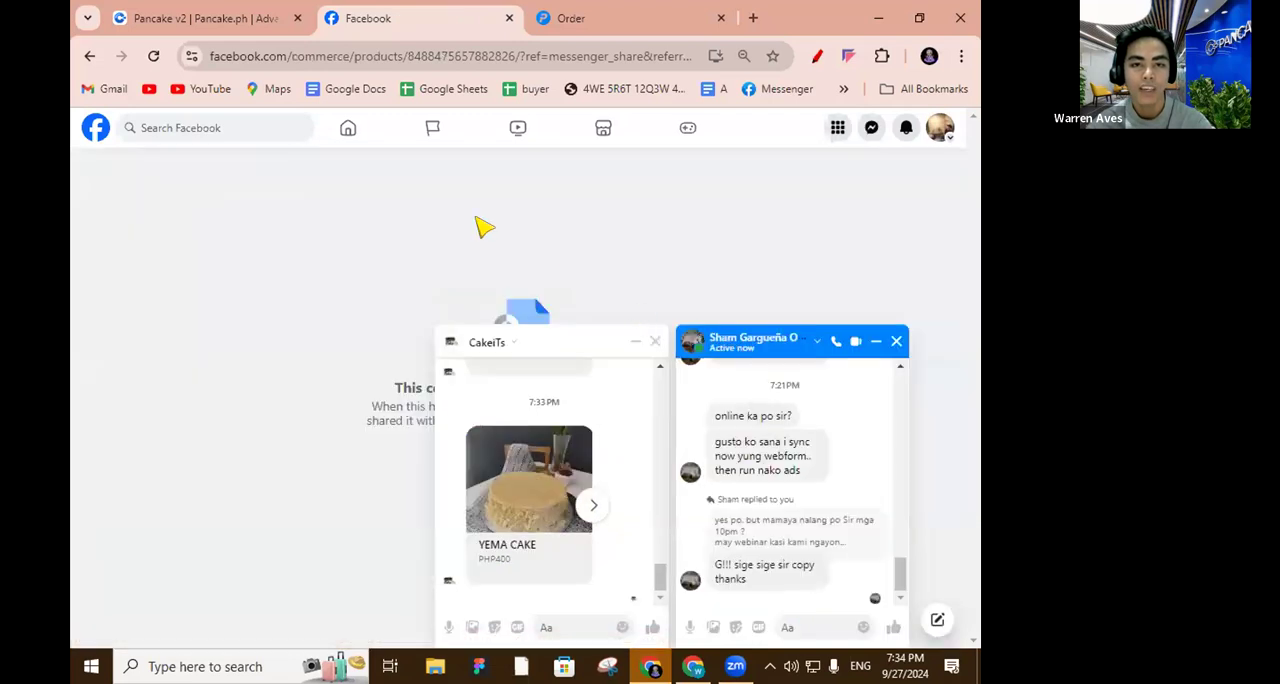
click(896, 341)
click(893, 342)
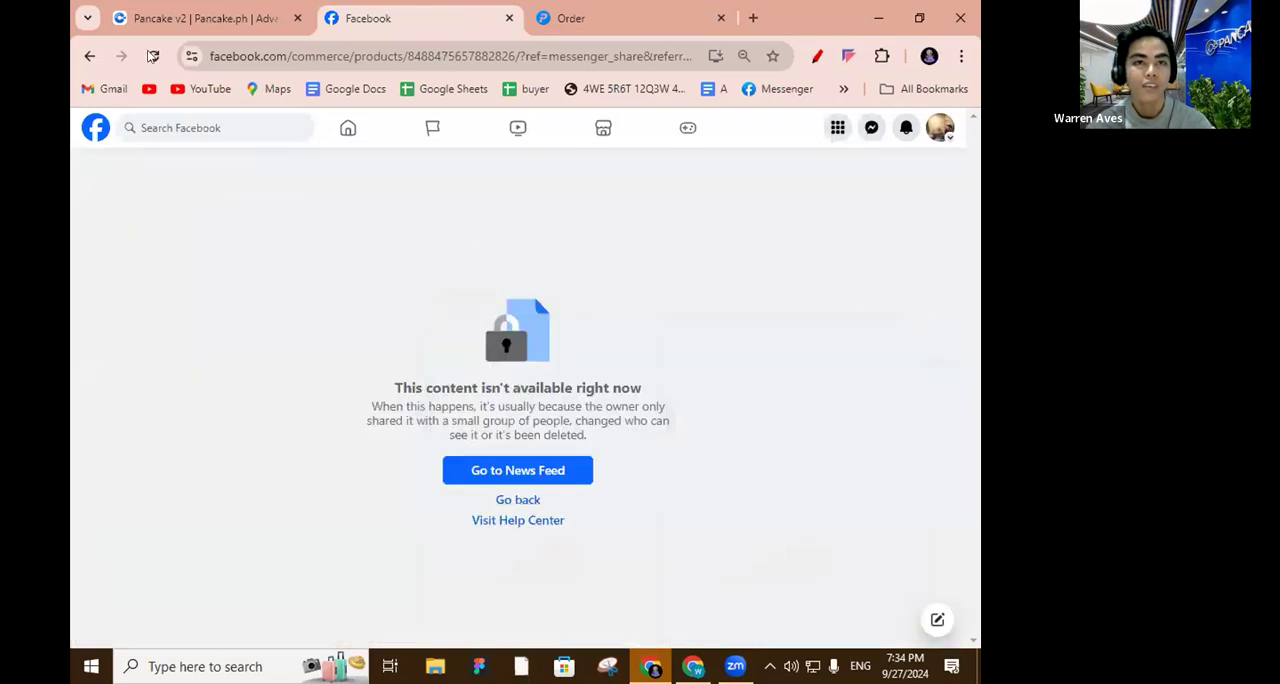
click(89, 56)
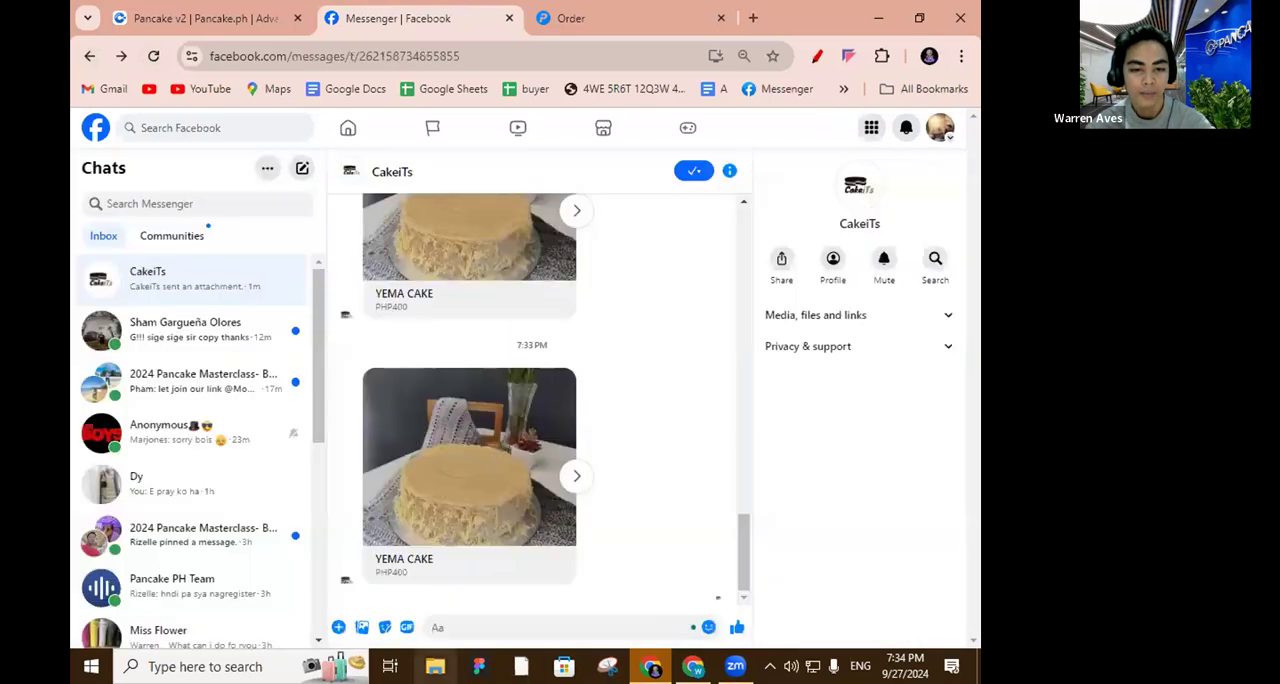
Open File Explorer.
click(434, 666)
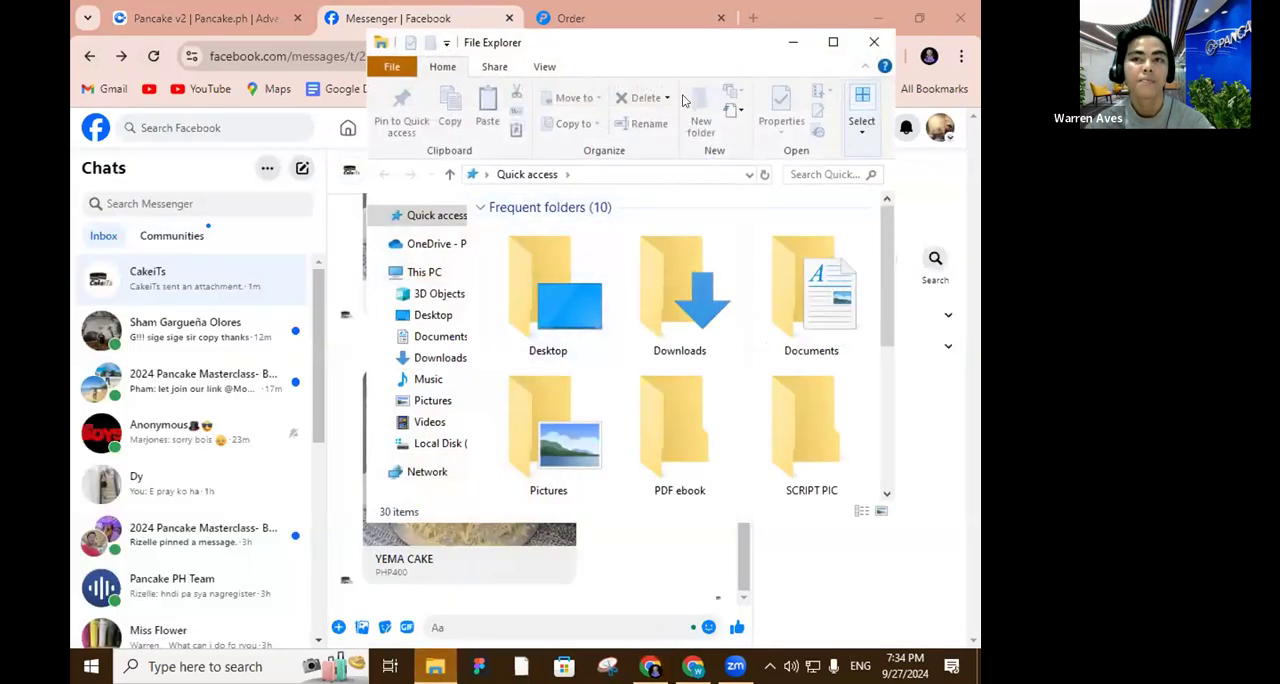
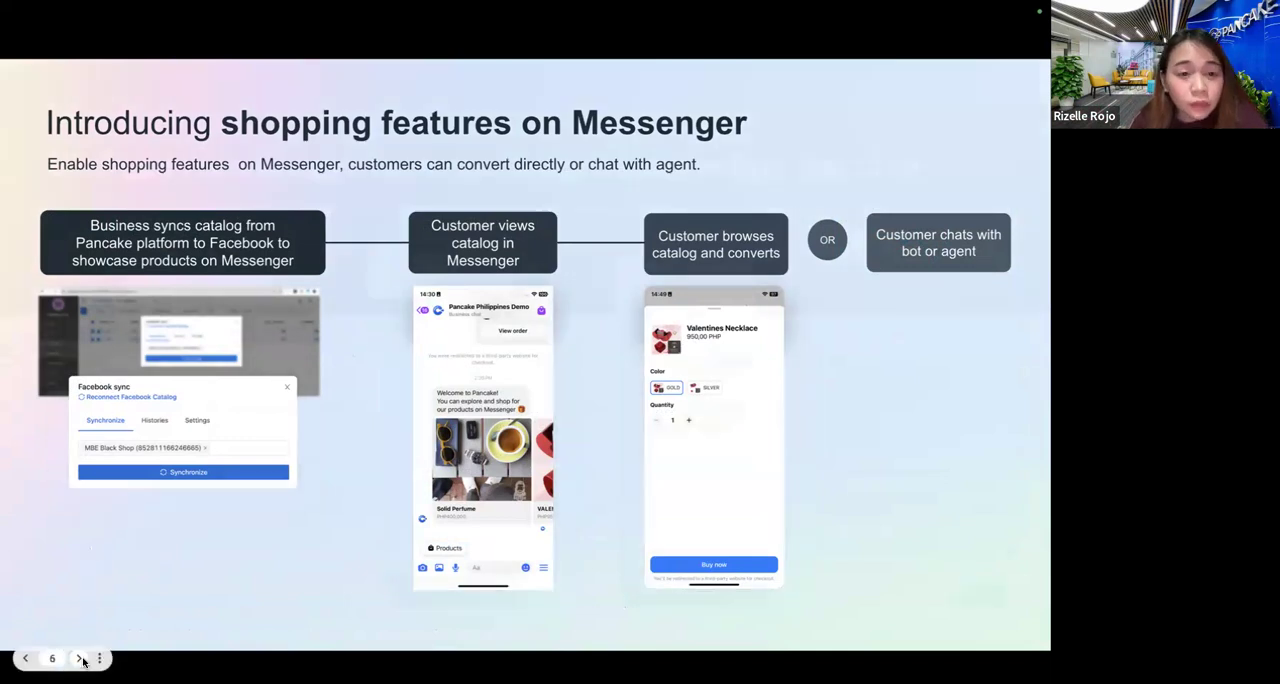
Advance the presentation to the slide "Go from conversations to conversions, all within the chat" and leave the slideshow.
click(80, 658)
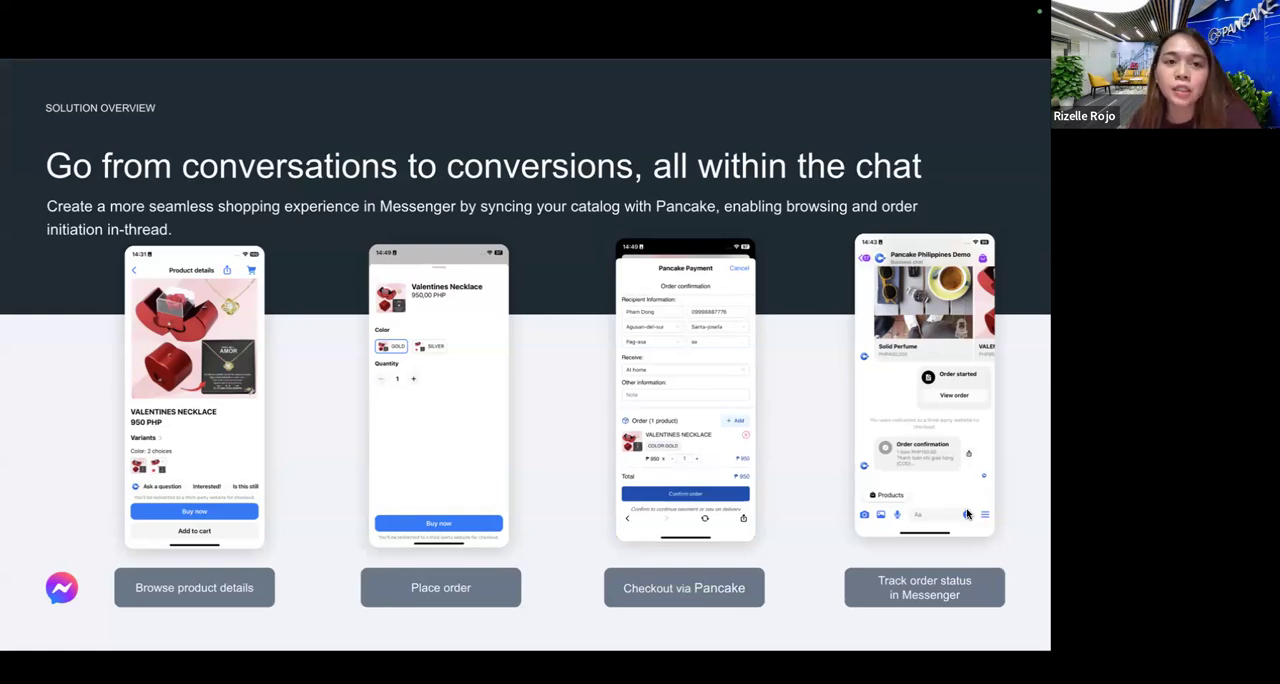
mouse_move(32, 661)
click(77, 658)
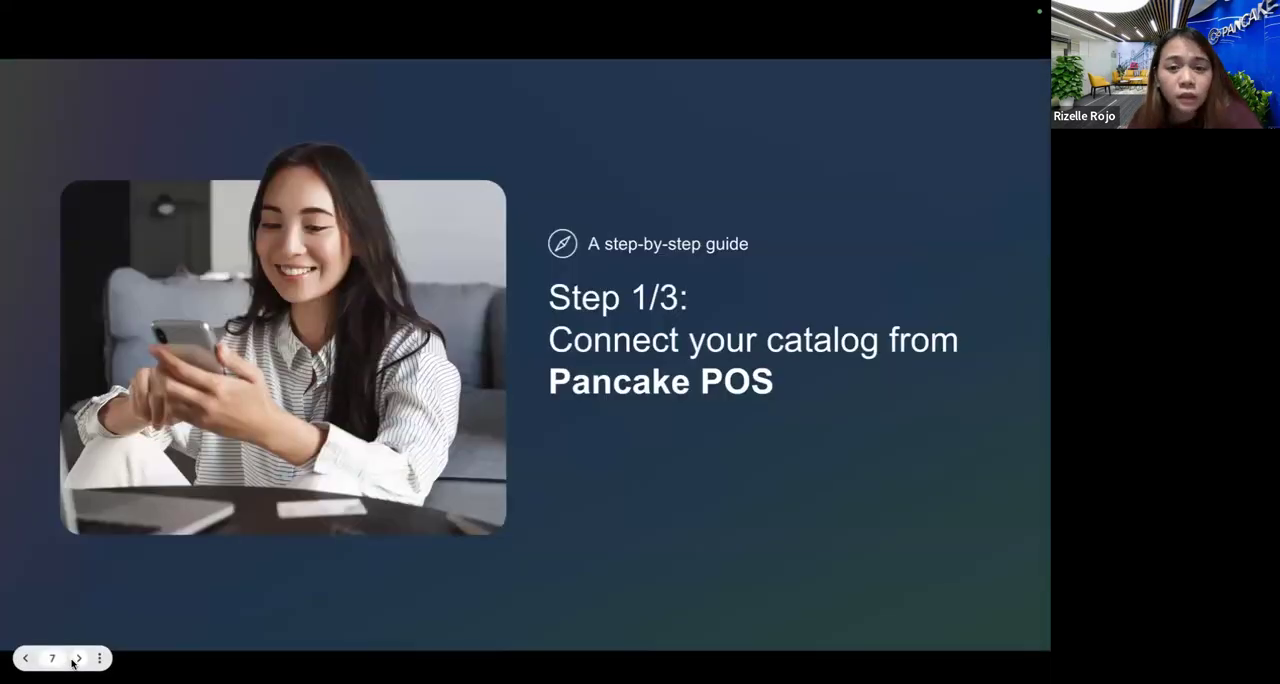
key(Left)
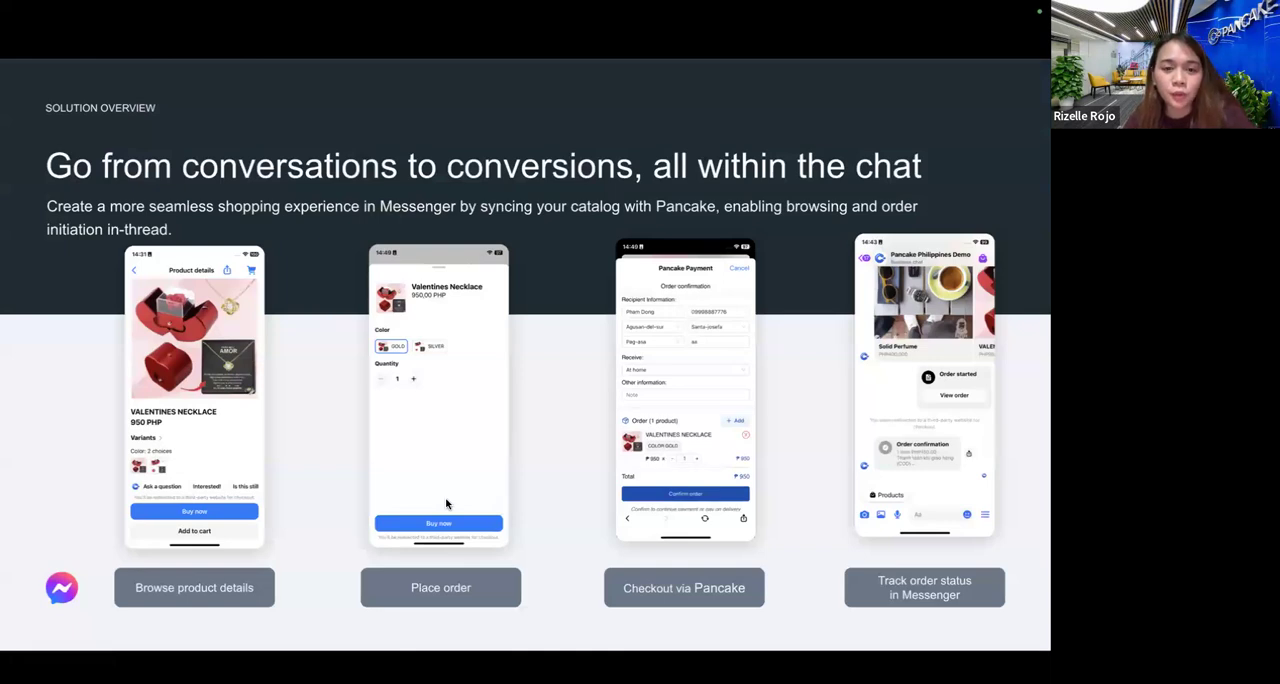
key(Escape)
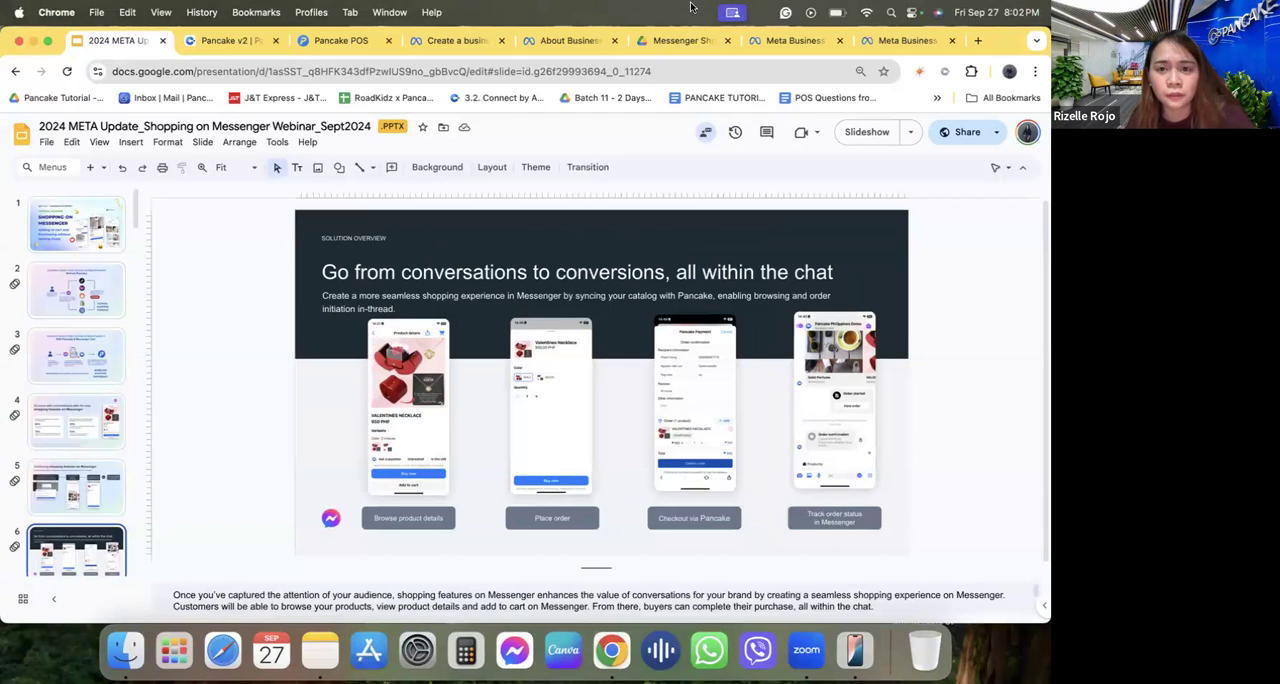
Go to the Requirements slide on Facebook Page and business portfolio access and start the slideshow from it.
scroll(52, 476, down, 3)
click(52, 476)
scroll(55, 450, down, 2)
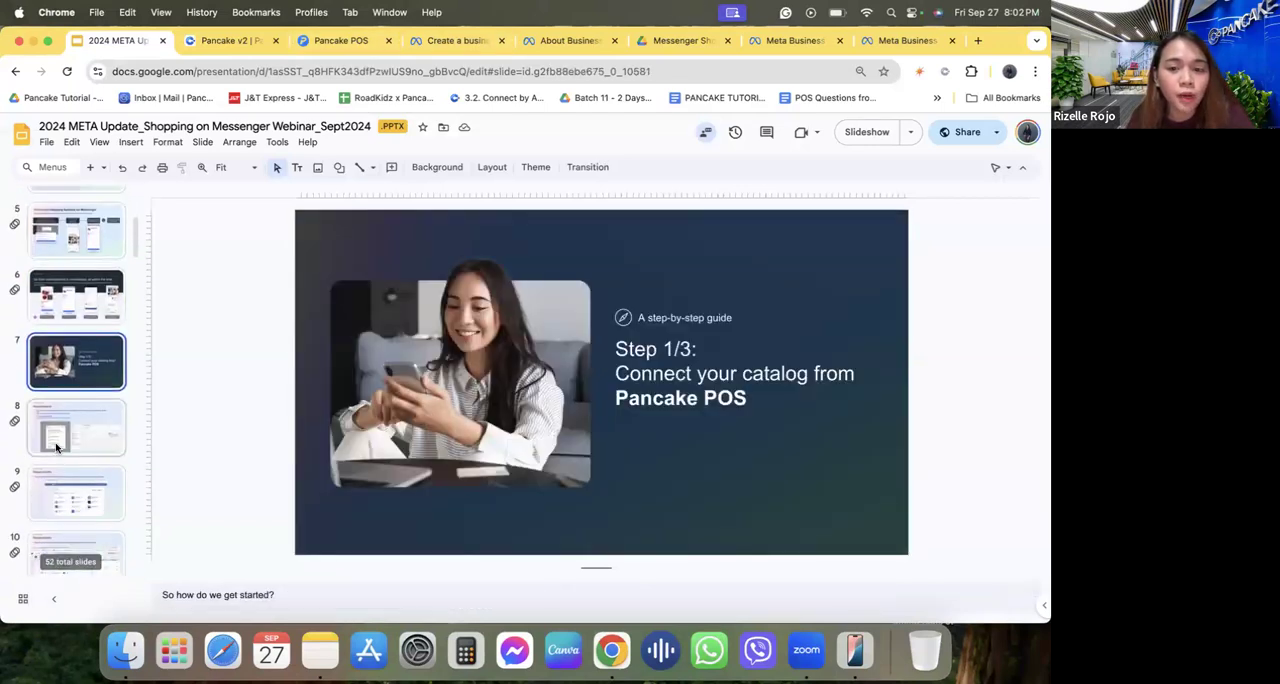
click(56, 447)
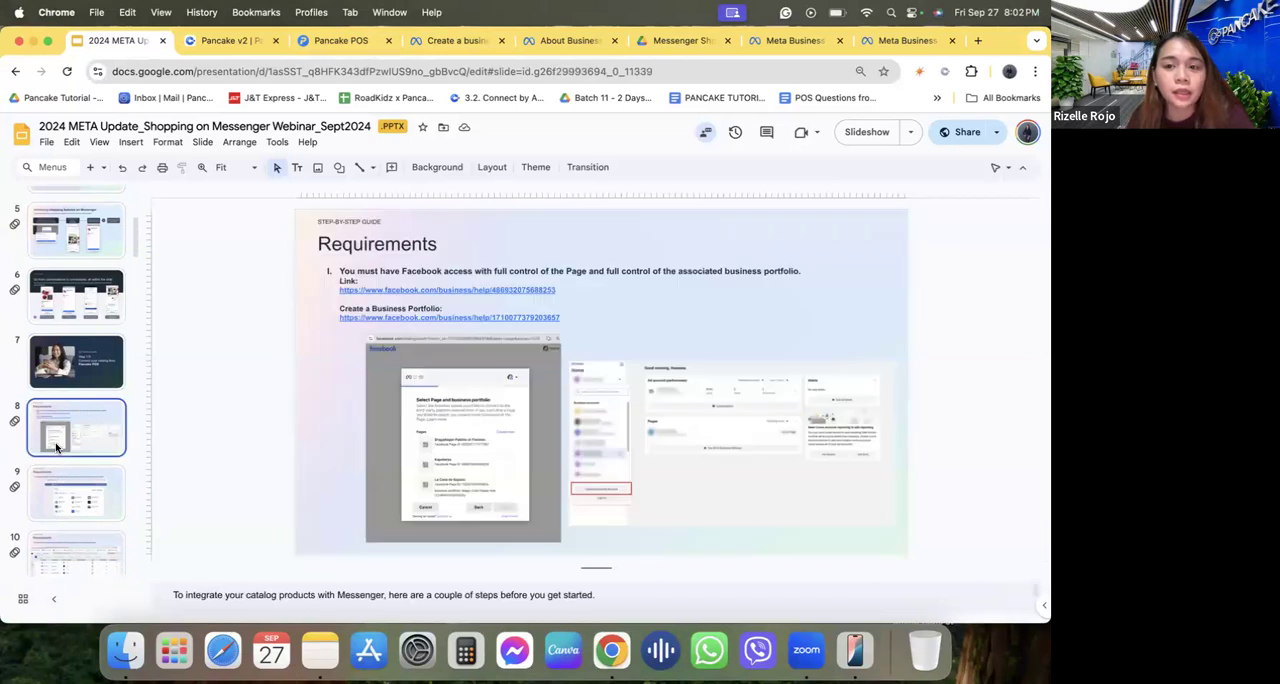
click(848, 138)
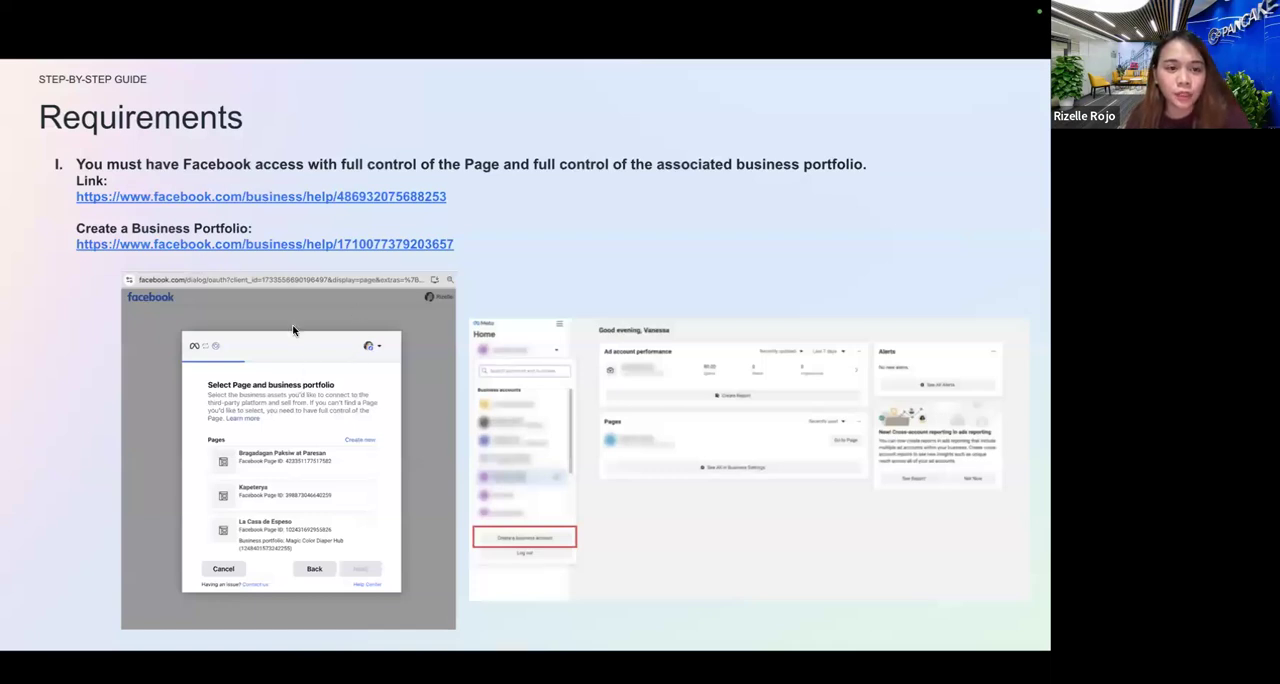
Leave the slideshow and view the Meta Business Help Center articles on creating a business portfolio and about business portfolios.
key(Right)
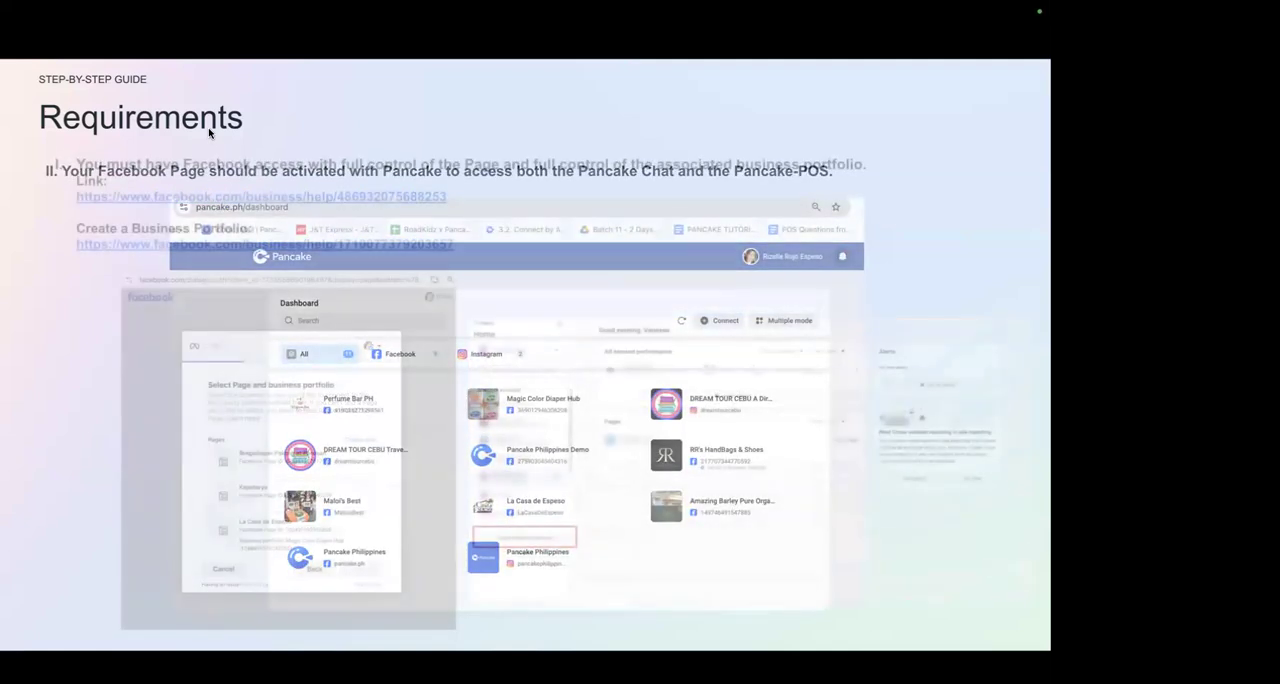
key(Left)
key(Escape)
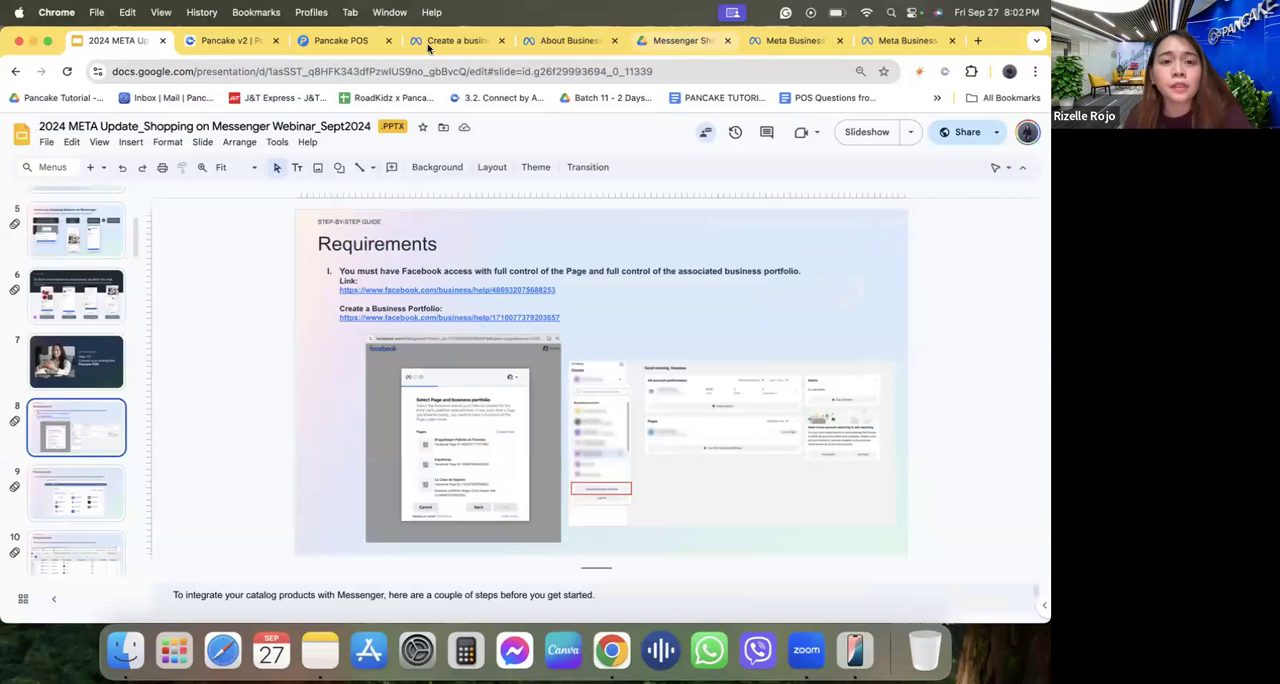
click(432, 44)
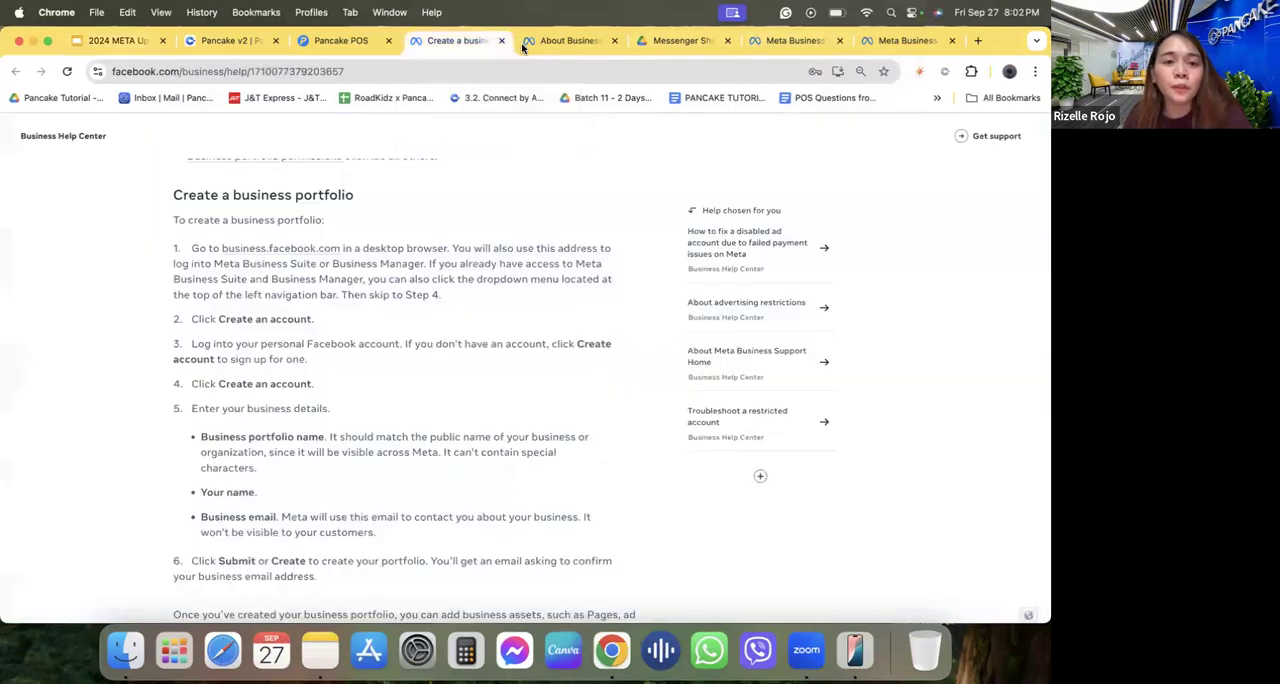
key(ctrl+Tab)
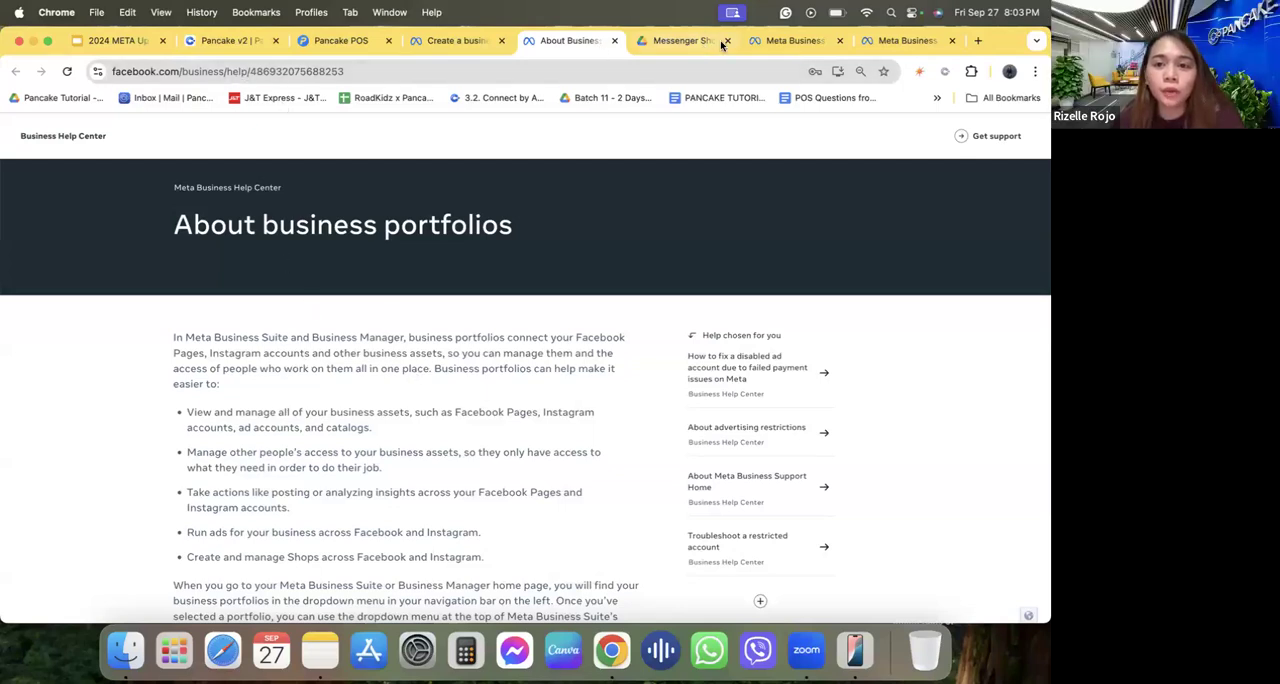
Open the People settings of Magic Color Diaper Hub in Meta Business Suite and review the list of business portfolios.
click(779, 42)
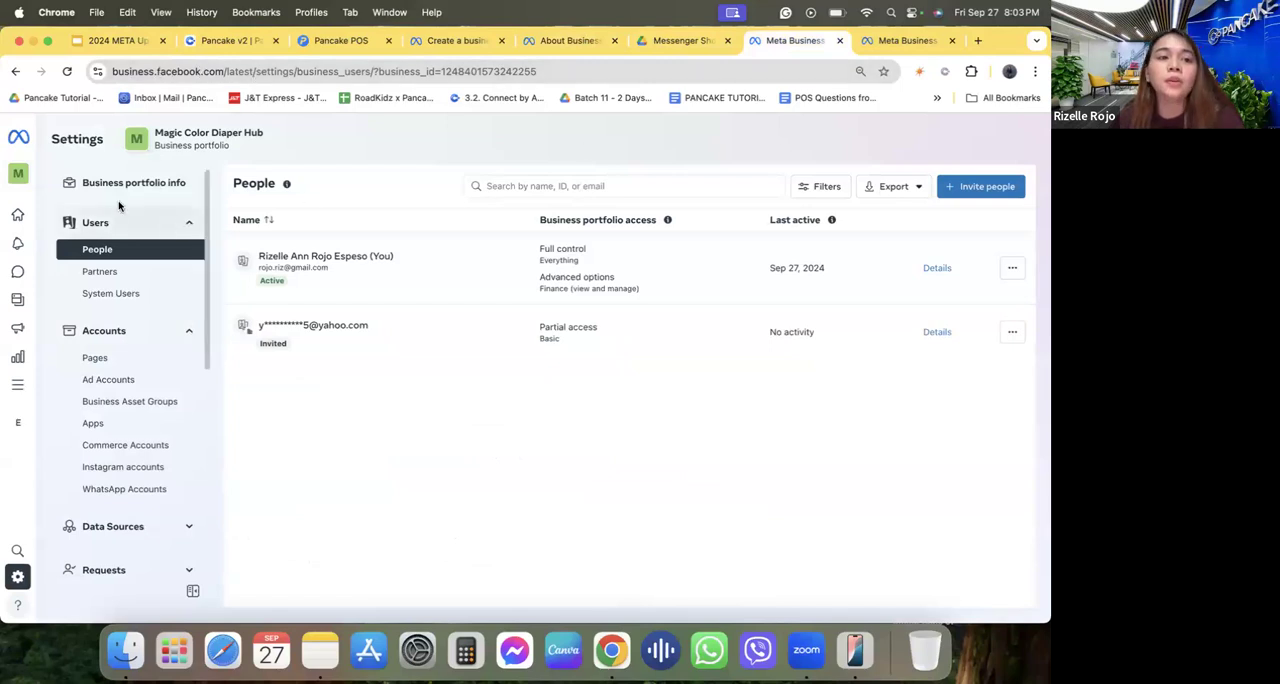
mouse_move(20, 180)
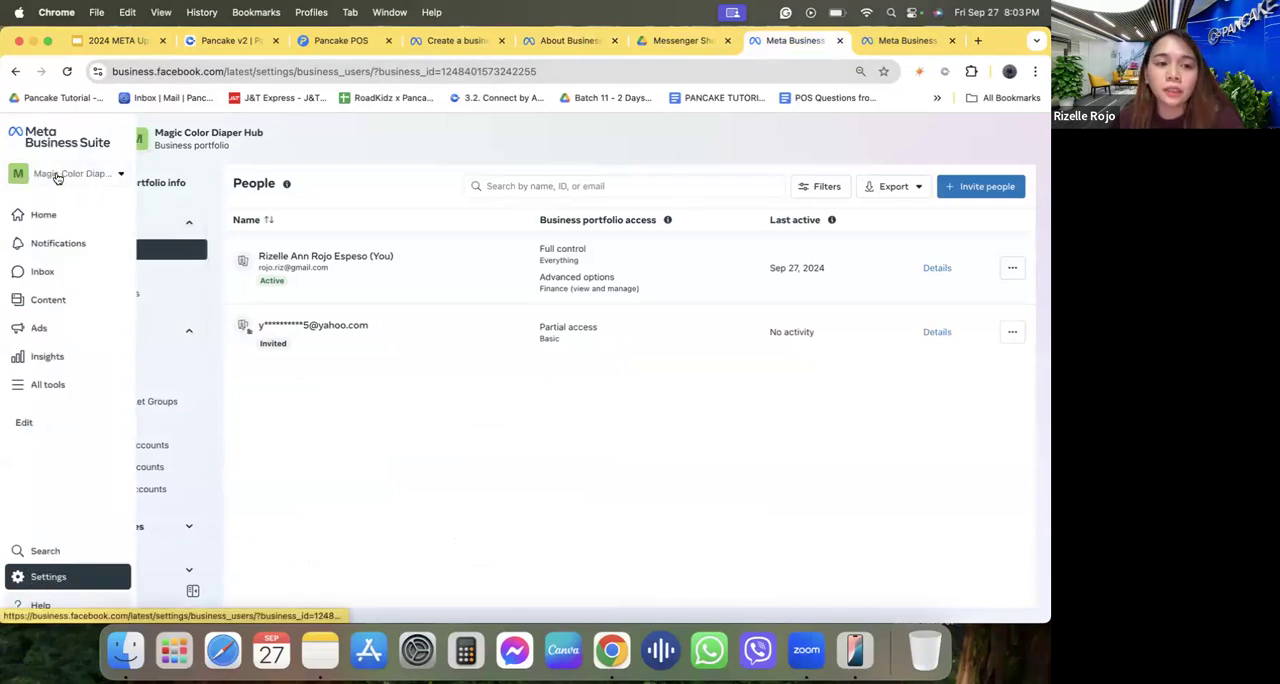
click(58, 175)
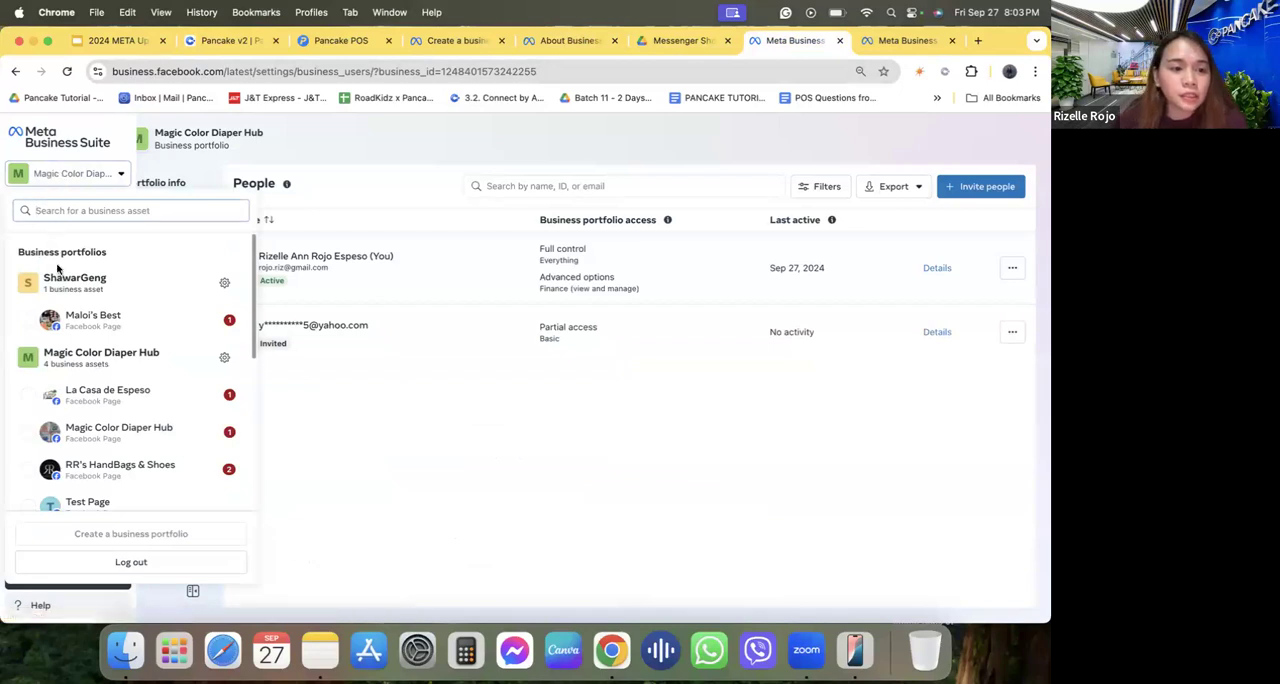
scroll(58, 345, down, 2)
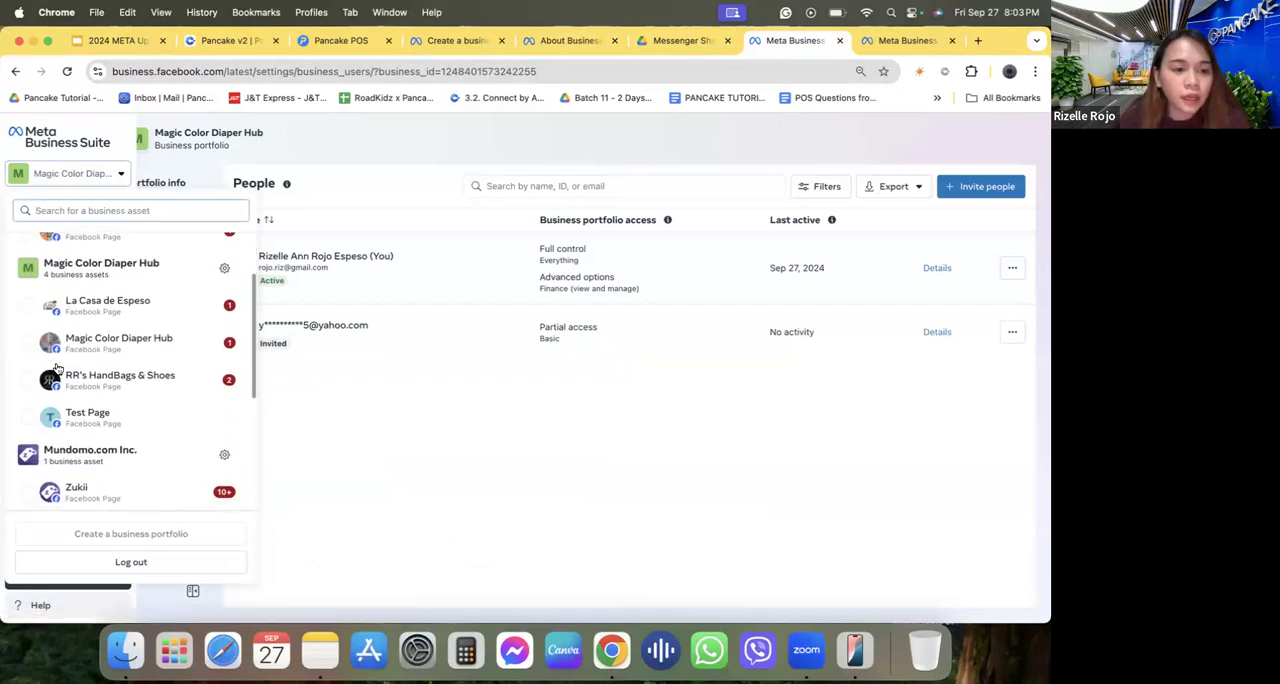
scroll(57, 369, up, 2)
triple_click(38, 251)
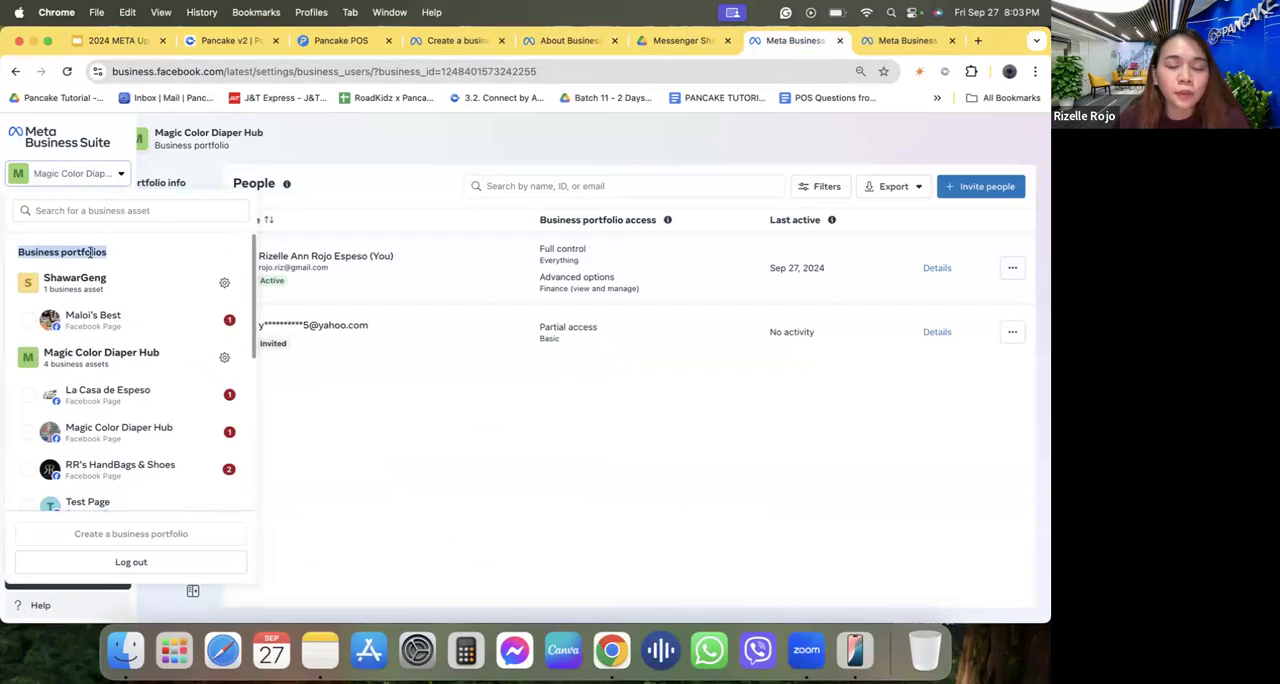
click(349, 437)
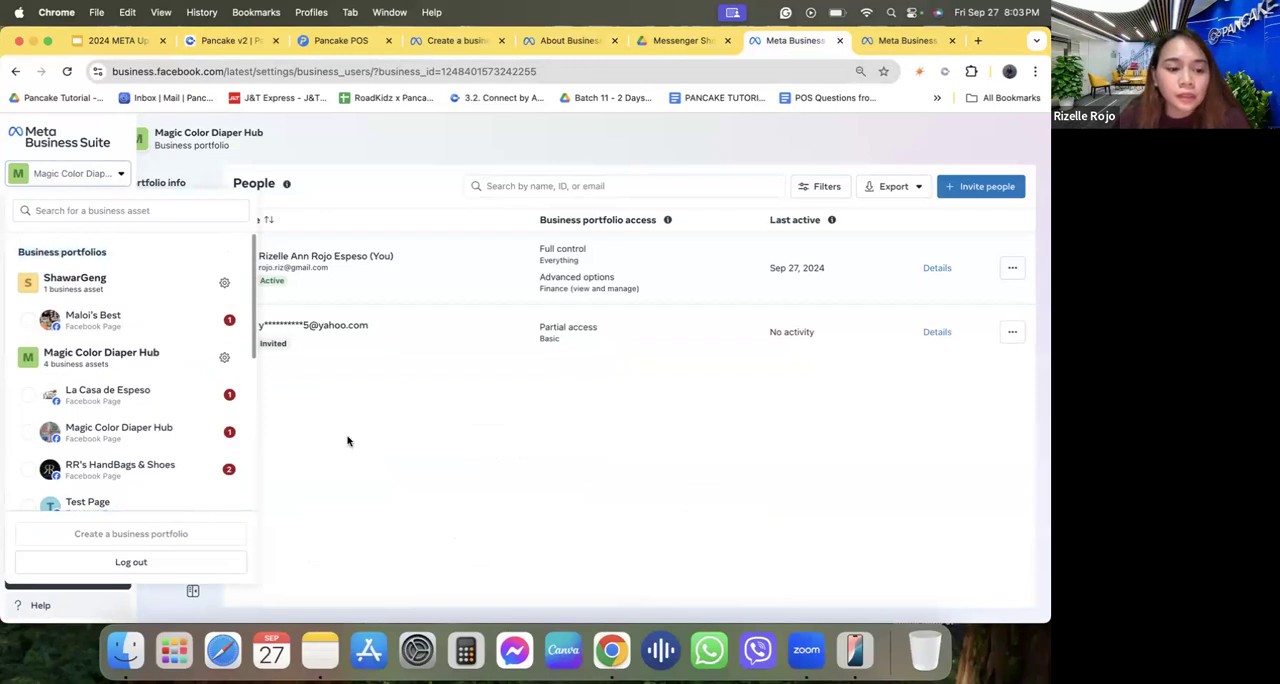
Point out the option to create a business portfolio in the portfolio list and close the list.
click(17, 175)
mouse_move(106, 535)
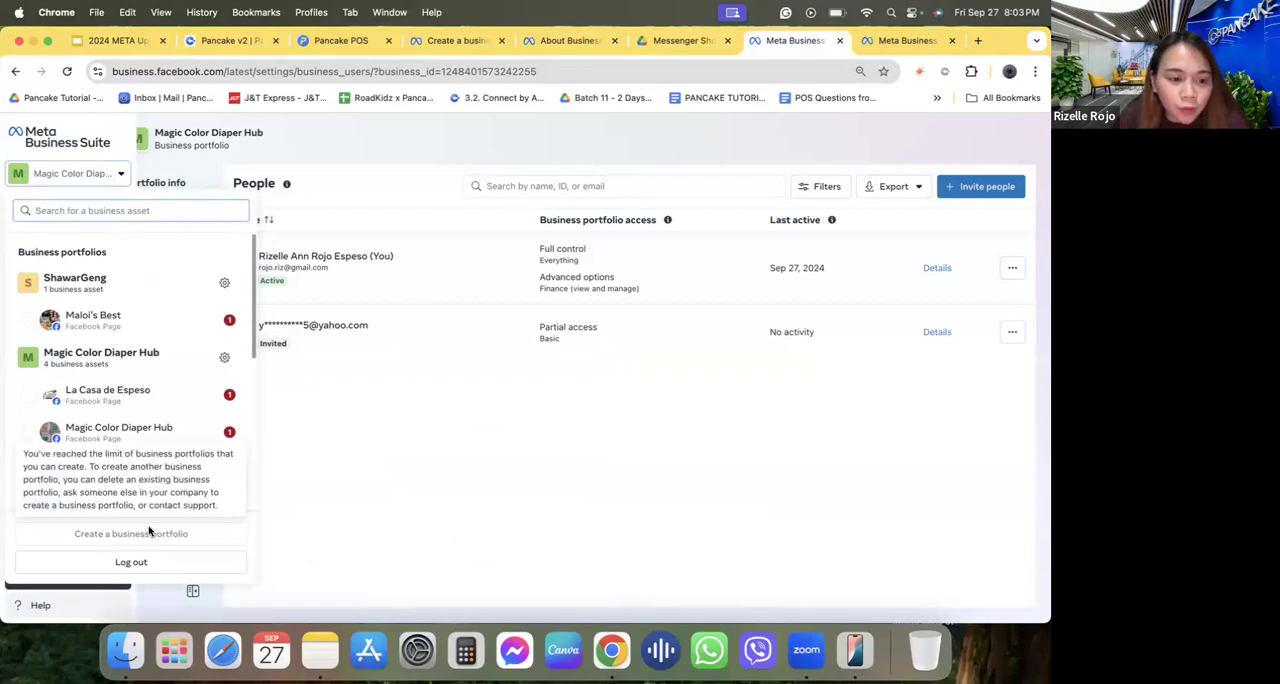
mouse_move(153, 538)
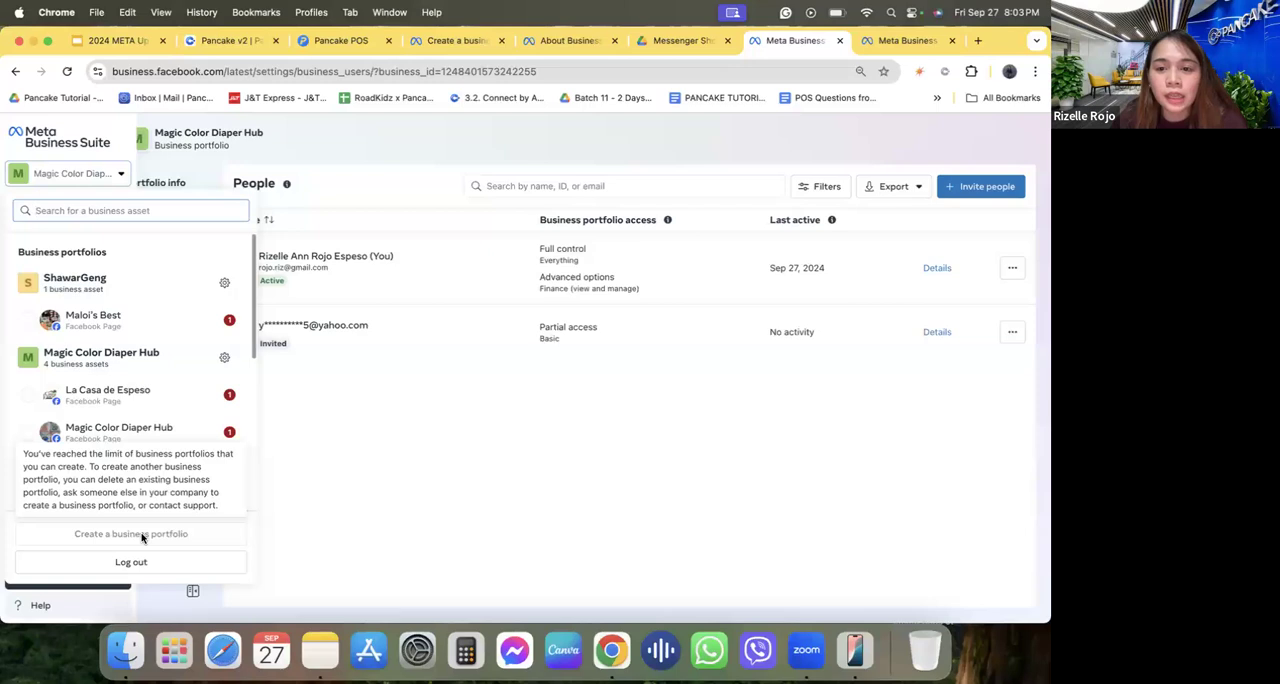
click(369, 389)
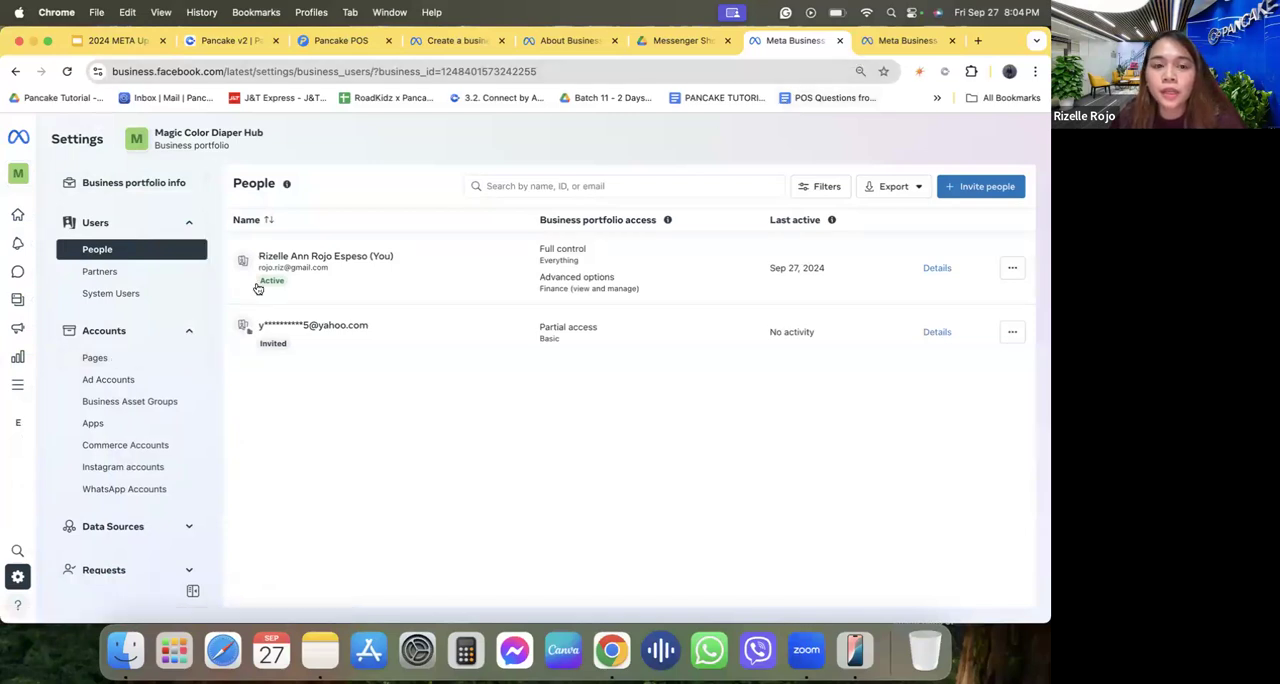
Review the Pages settings of Magic Color Diaper Hub and highlight the Full control access on RR's HandBags & Shoes.
click(907, 42)
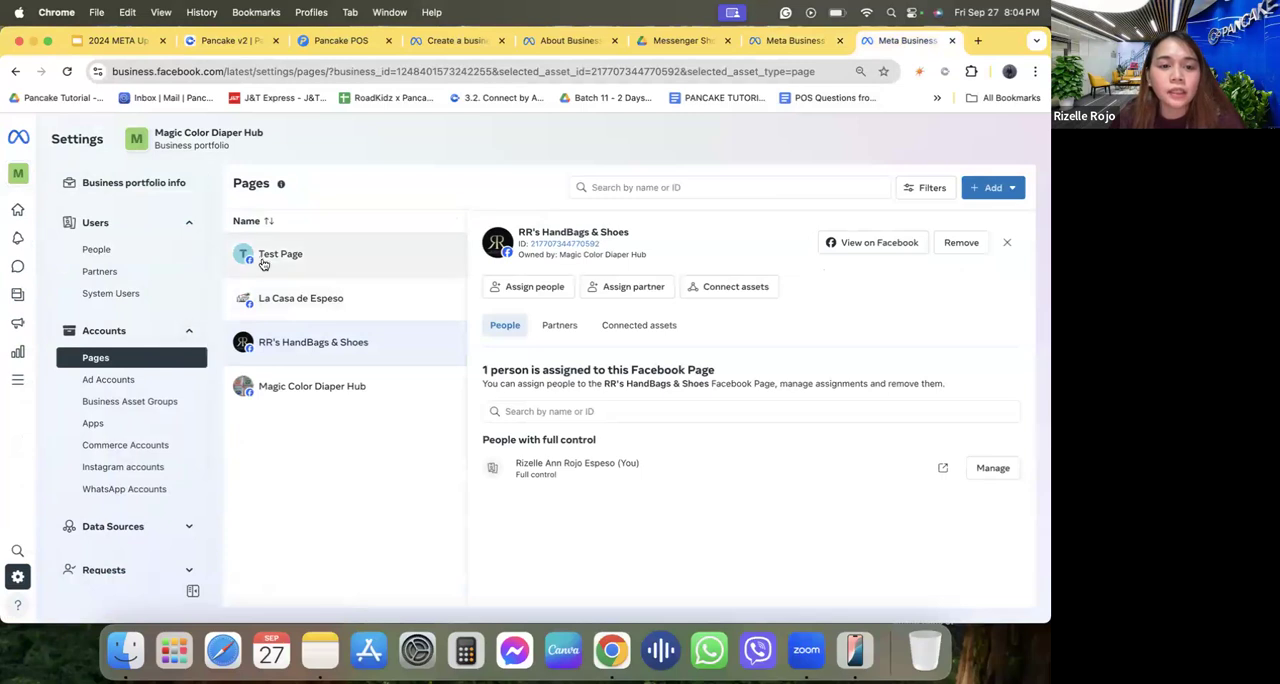
click(62, 176)
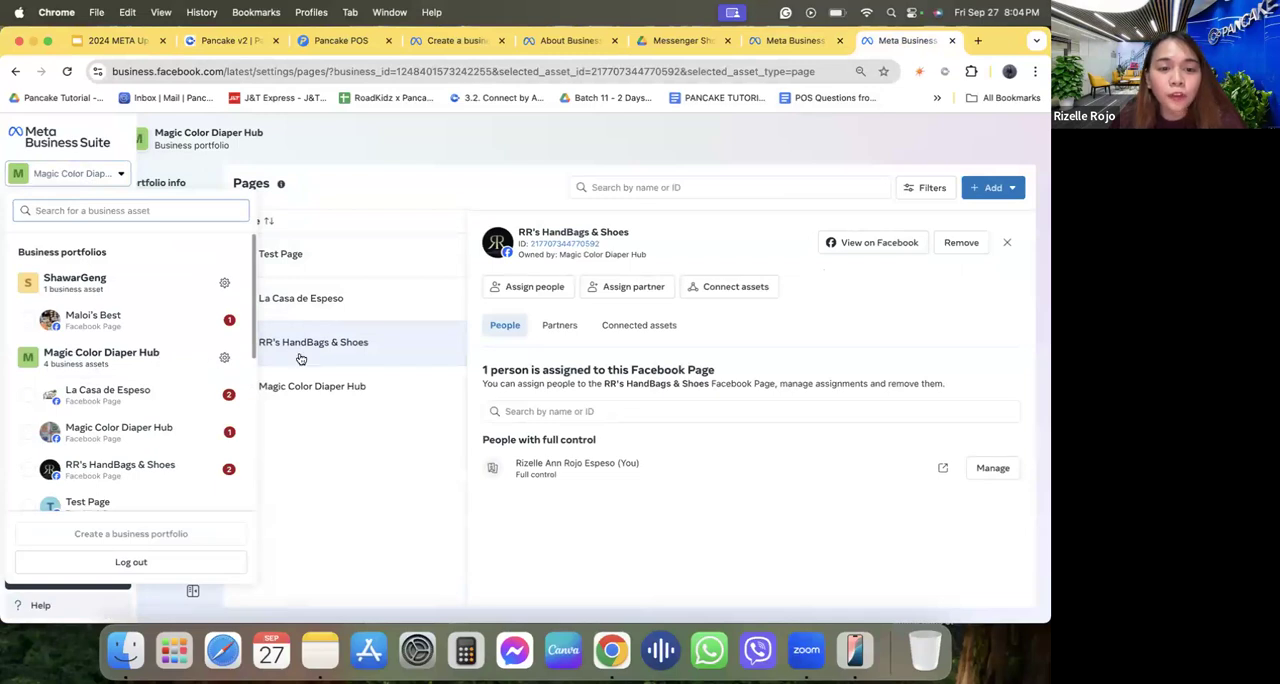
click(345, 420)
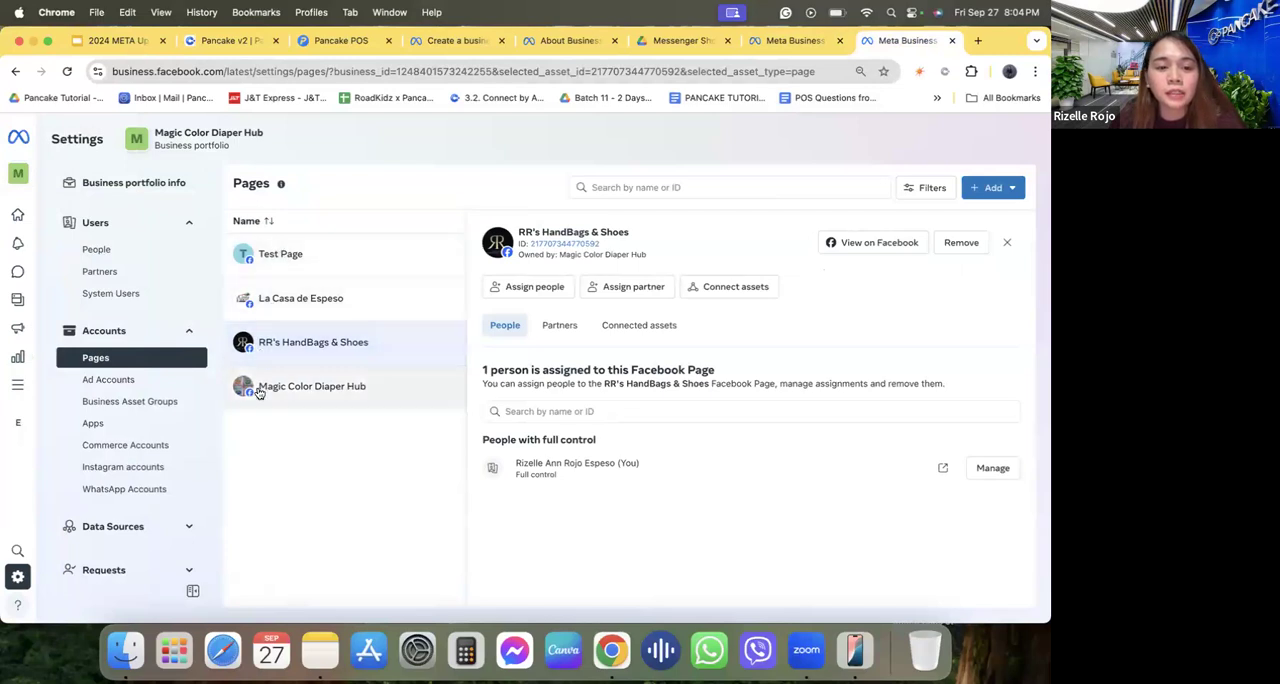
triple_click(555, 466)
double_click(543, 475)
triple_click(543, 475)
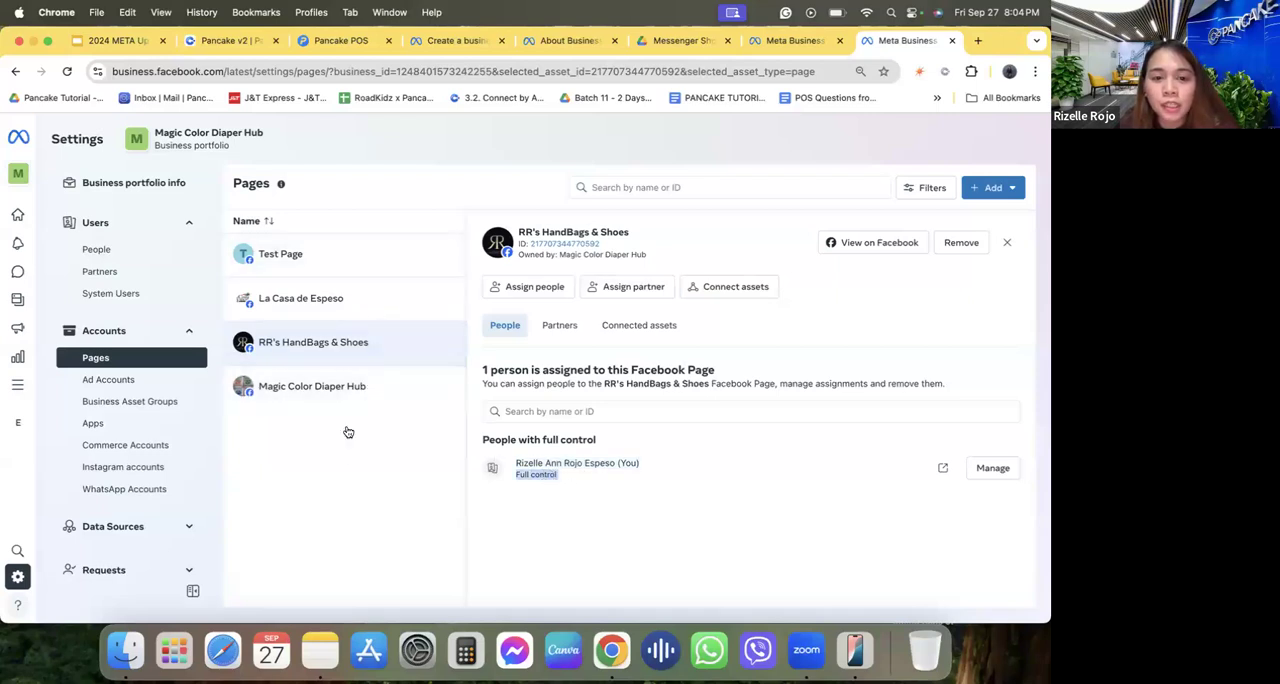
Return to the presentation and show the Requirements slide on activating the Facebook Page with Pancake.
click(775, 42)
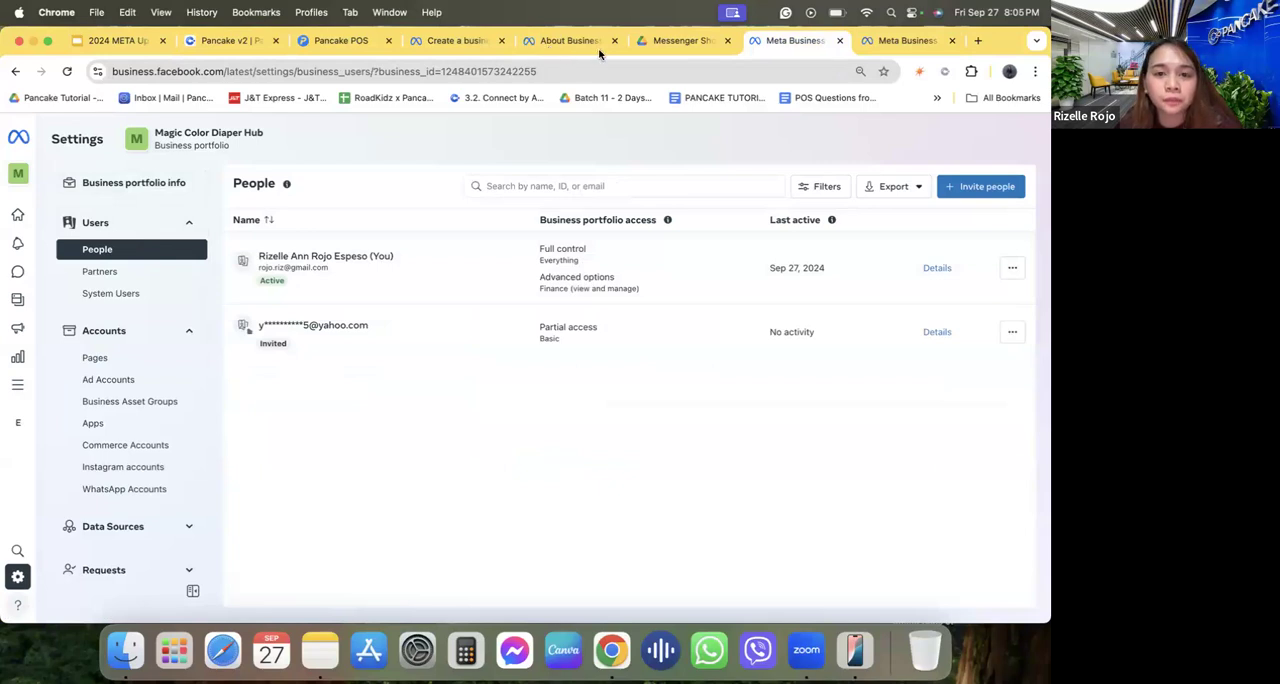
click(308, 45)
click(240, 42)
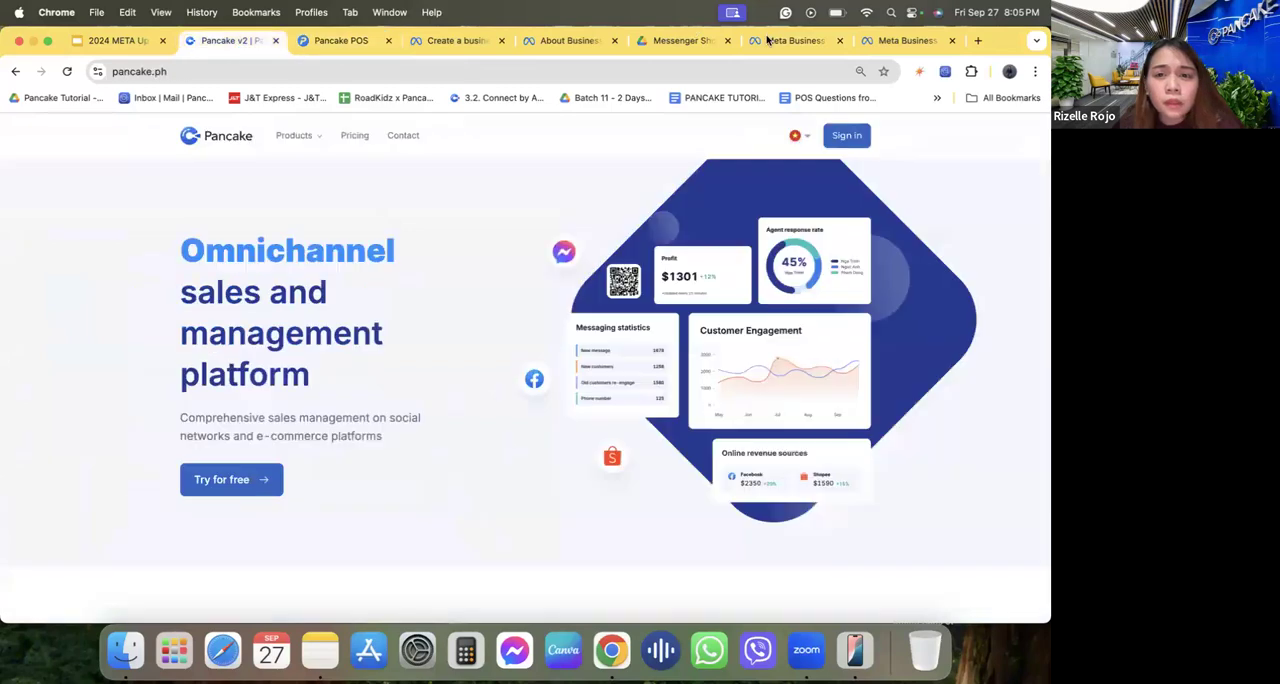
click(132, 42)
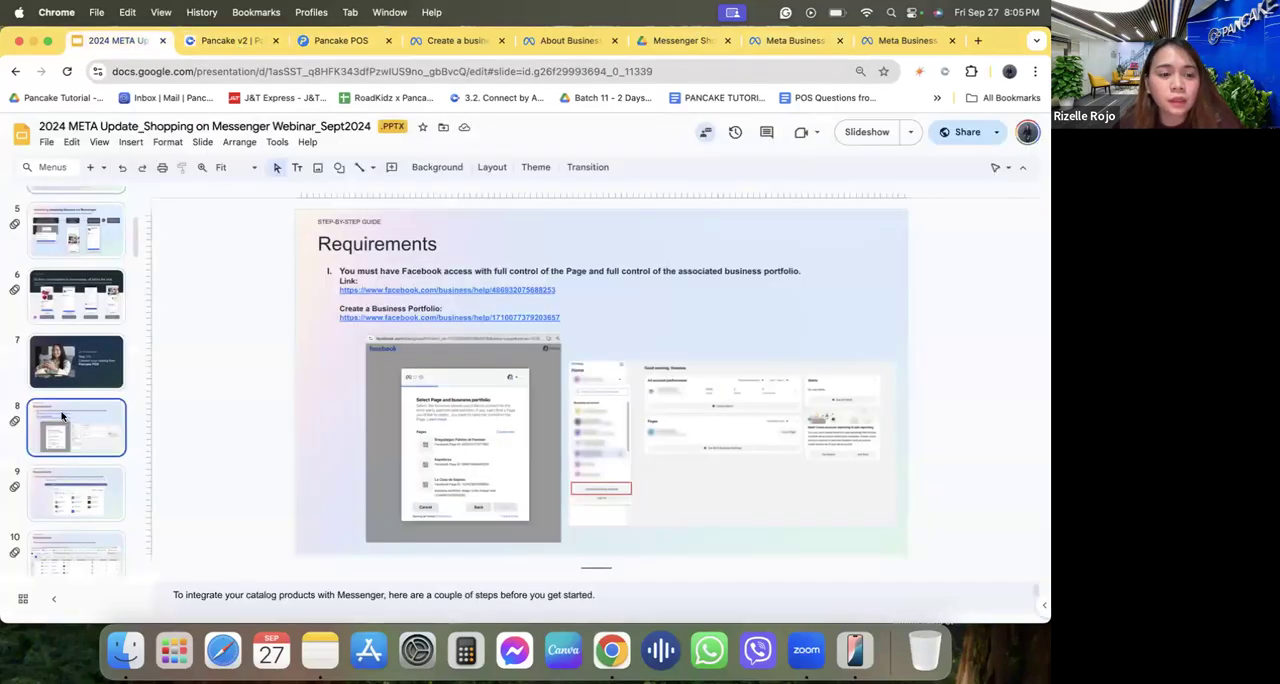
click(64, 481)
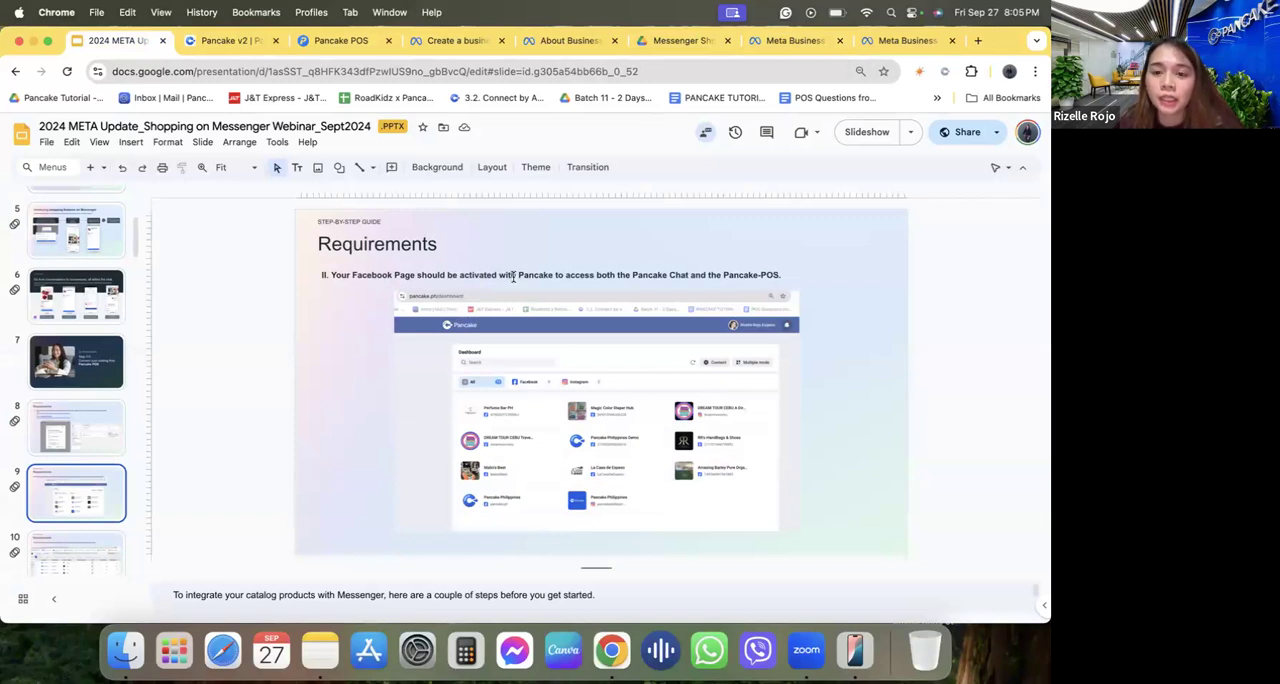
click(678, 464)
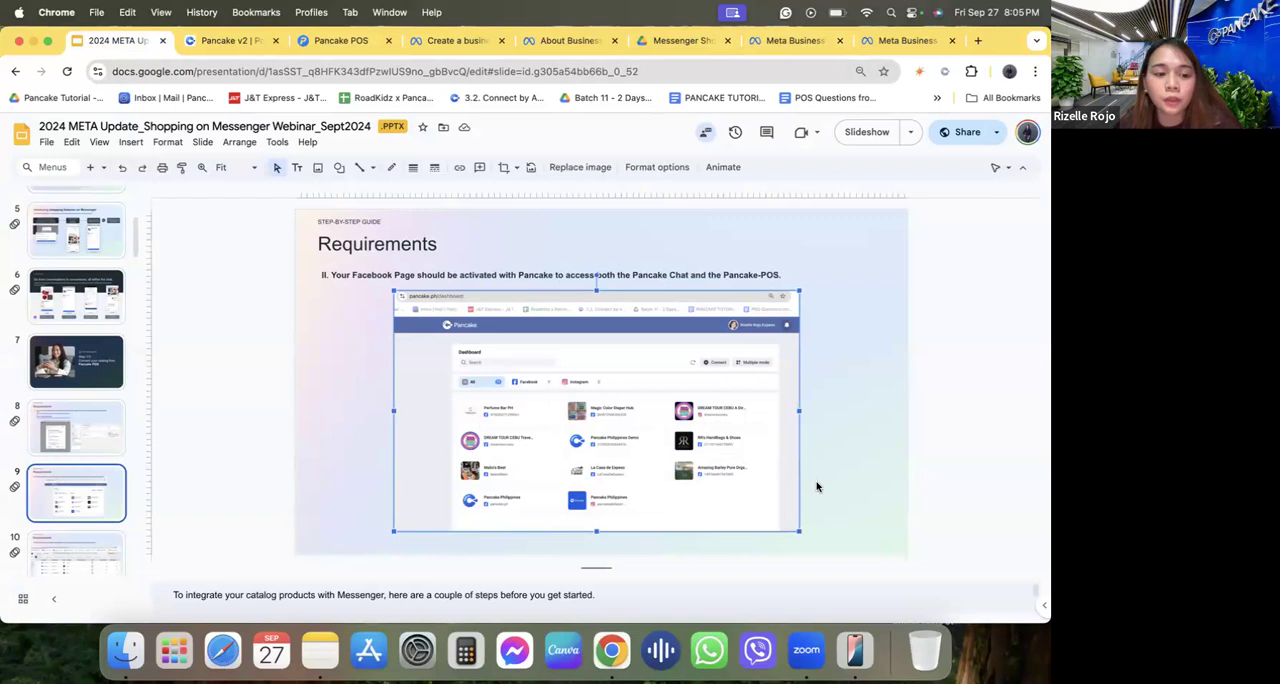
click(276, 434)
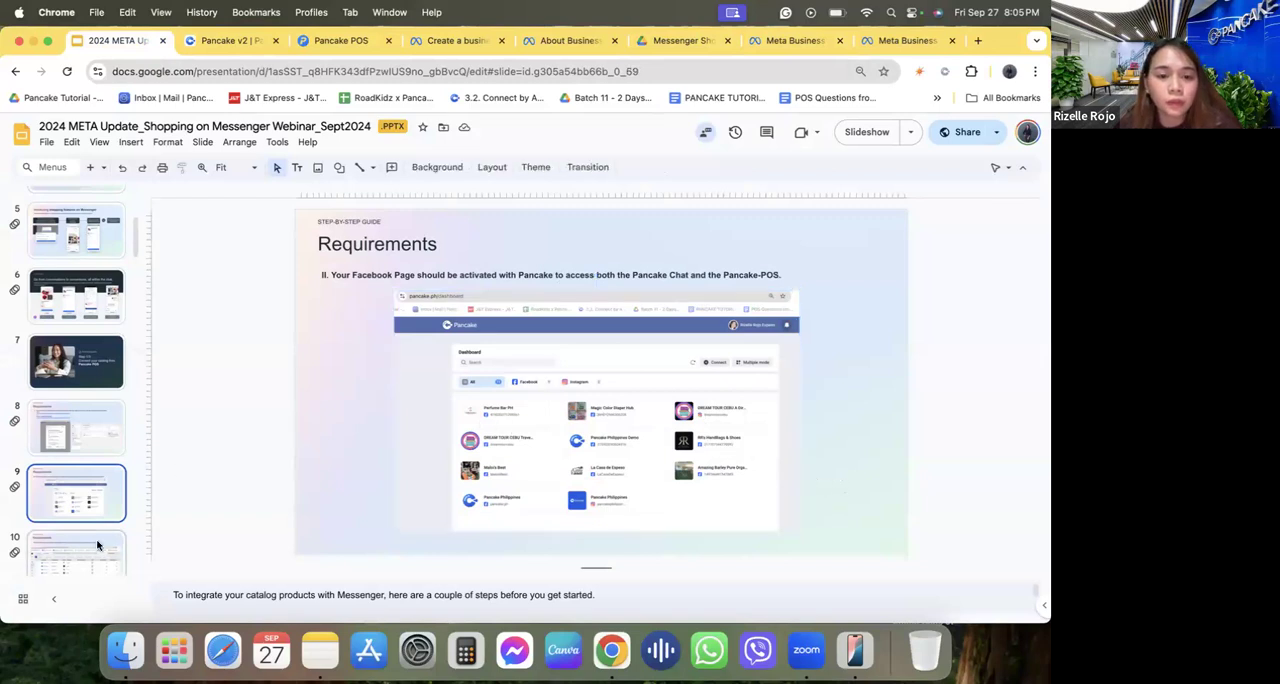
Go to the Requirements slide on uploading products to Pancake POS and highlight its requirement line.
click(97, 545)
key(Up)
click(86, 533)
click(566, 281)
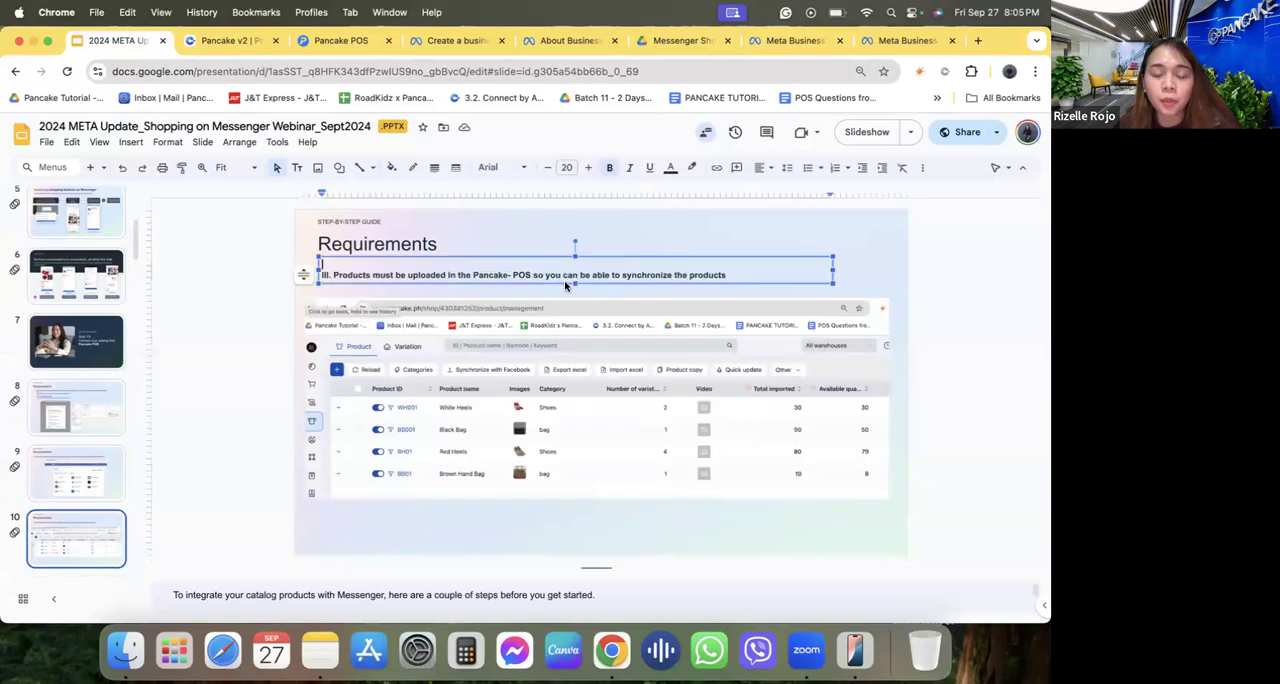
triple_click(518, 272)
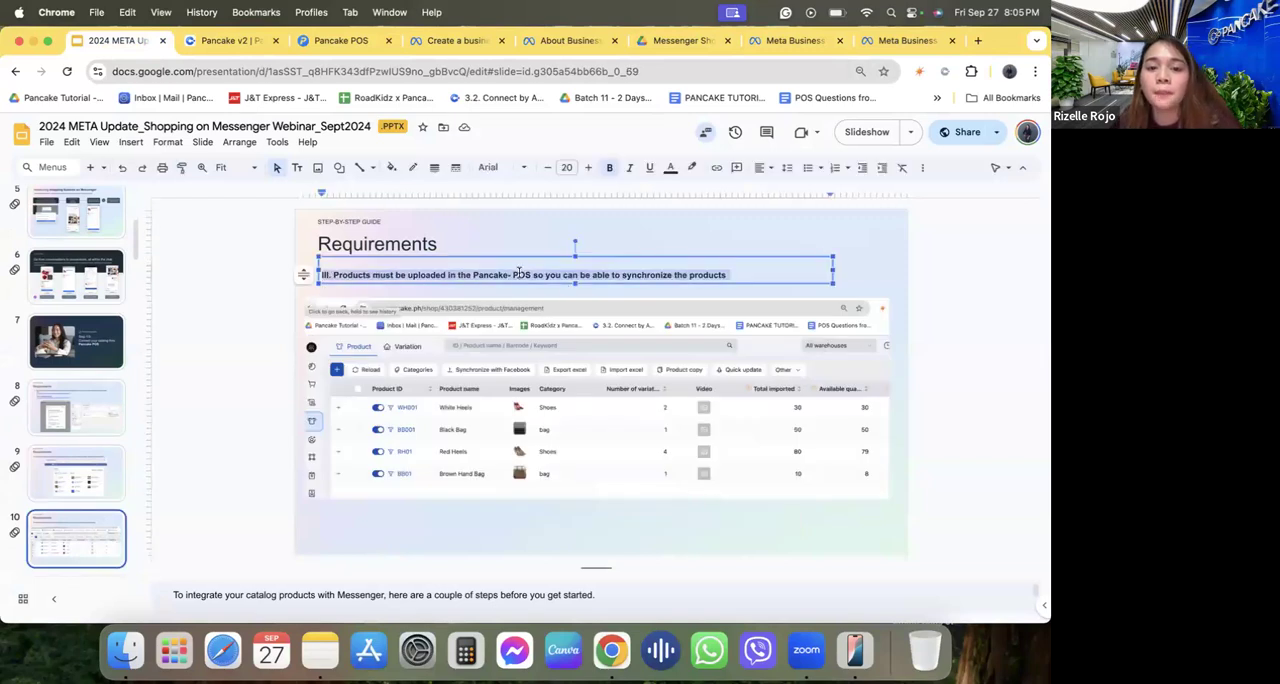
click(612, 239)
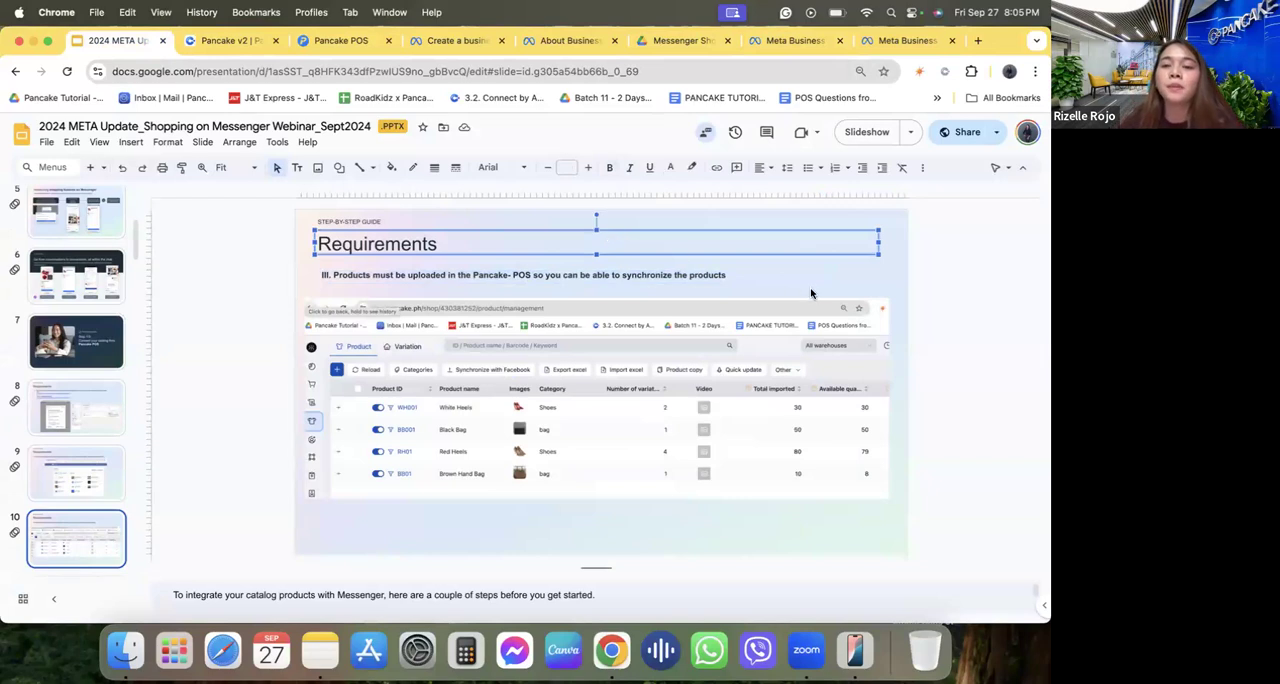
click(811, 293)
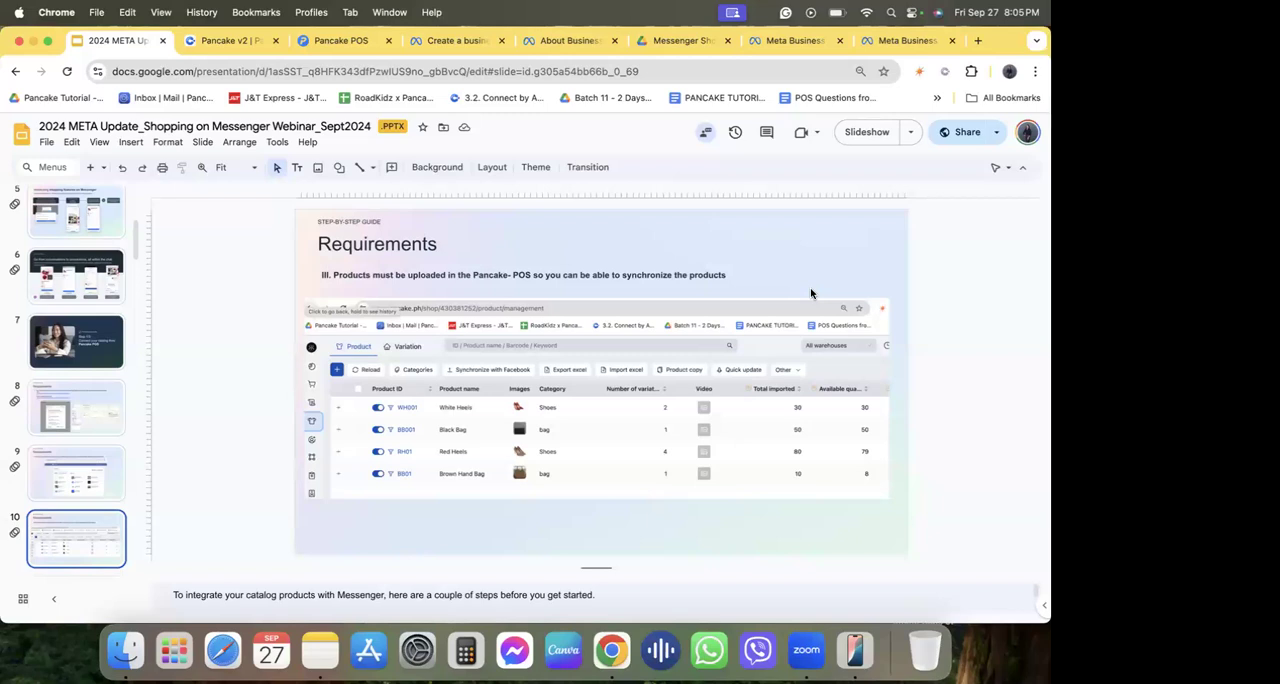
Switch to the Pancake website, highlight its address, sign in with Facebook and open the previous connection settings for editing.
click(240, 42)
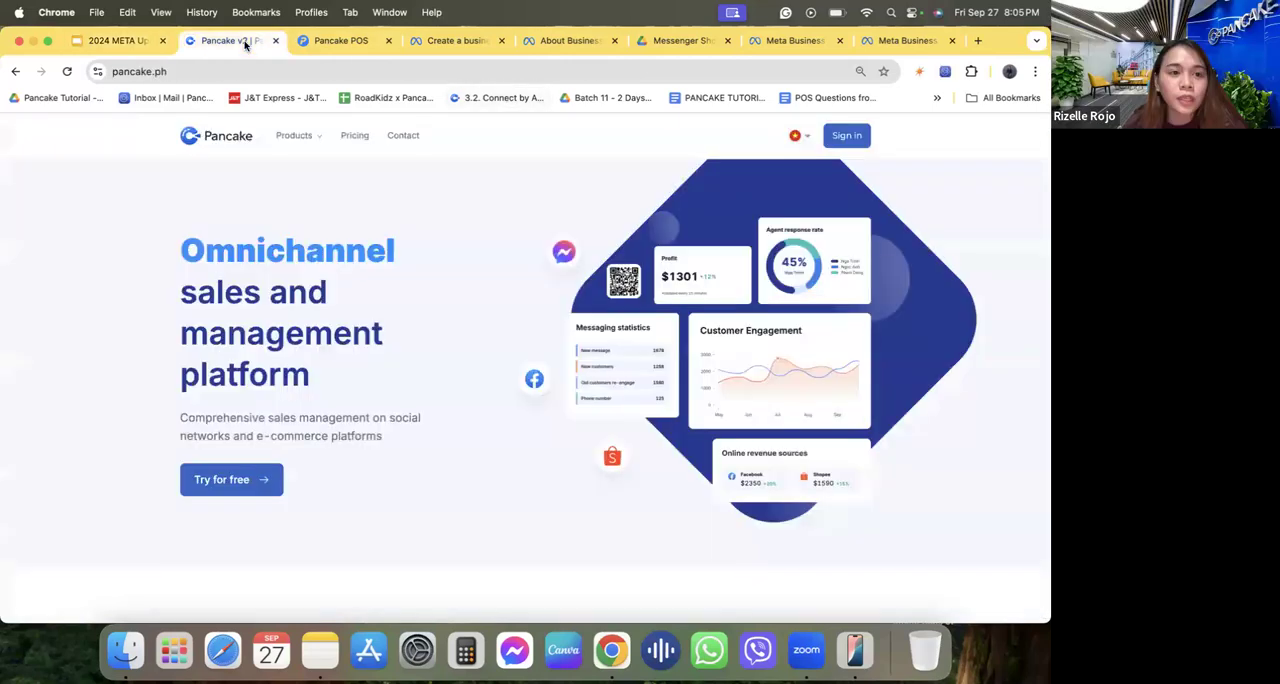
click(148, 71)
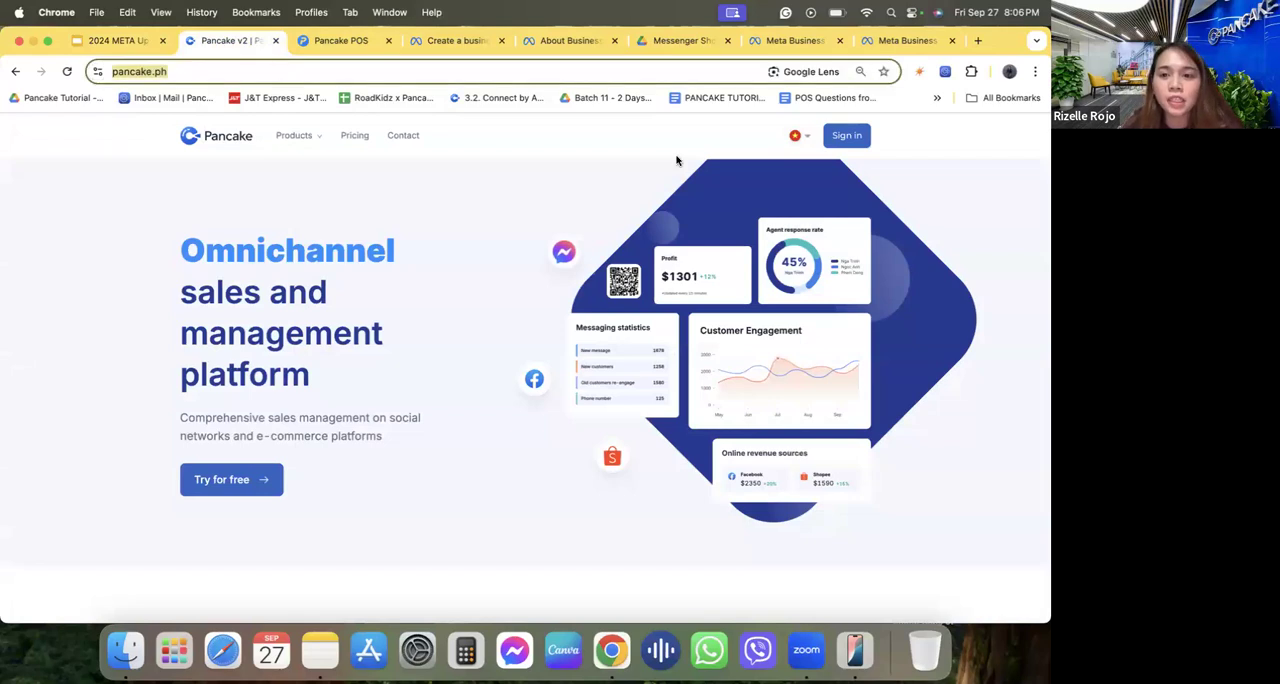
click(841, 145)
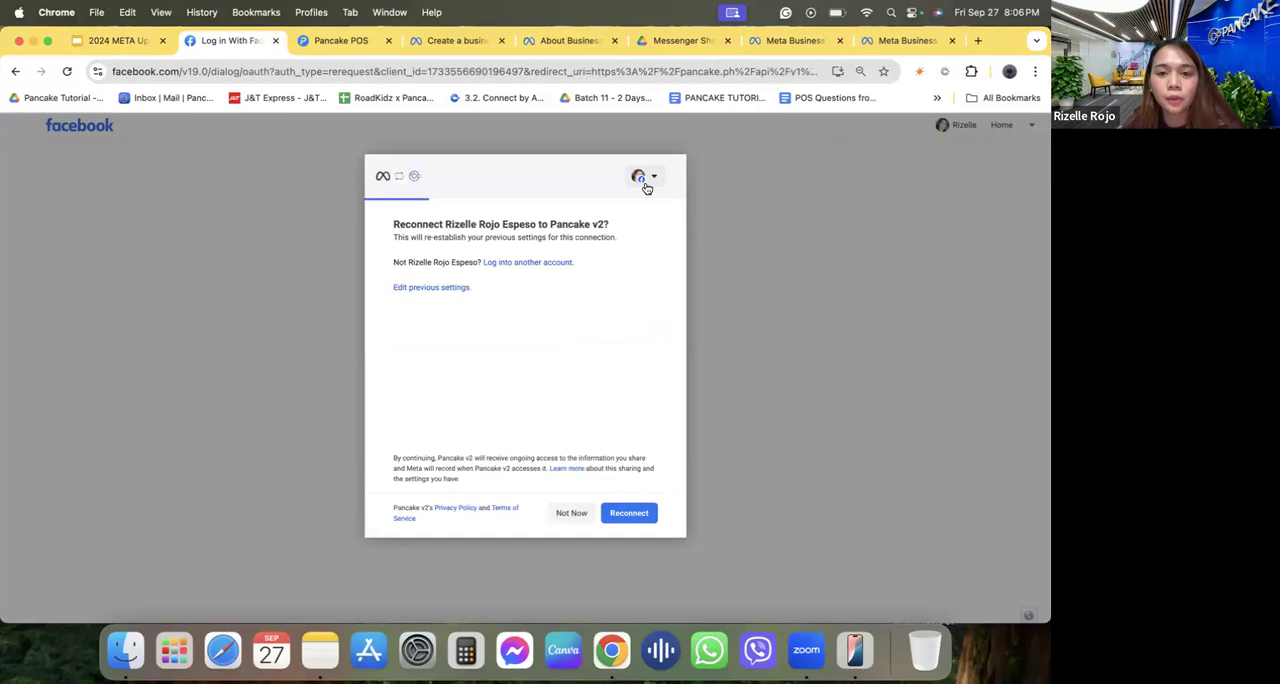
click(437, 288)
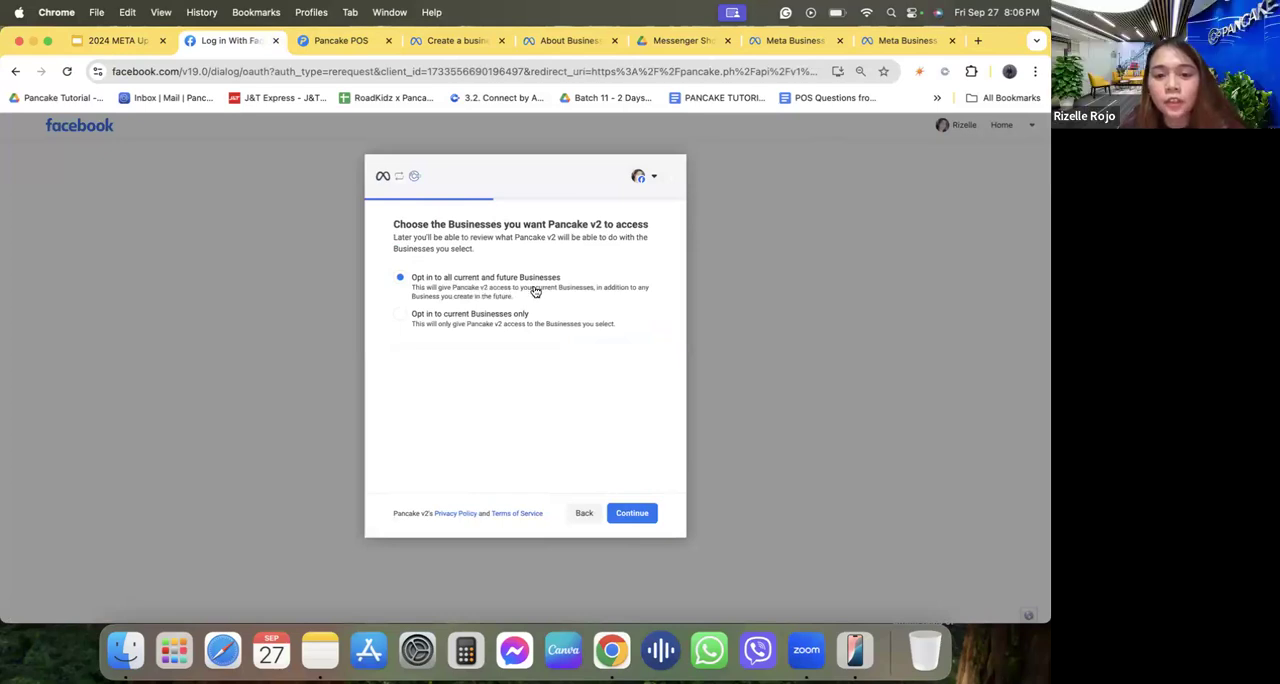
Keep access to all current and future Businesses and deselect the Pancake Philippines Page from the current Pages that Pancake v2 can access.
click(617, 511)
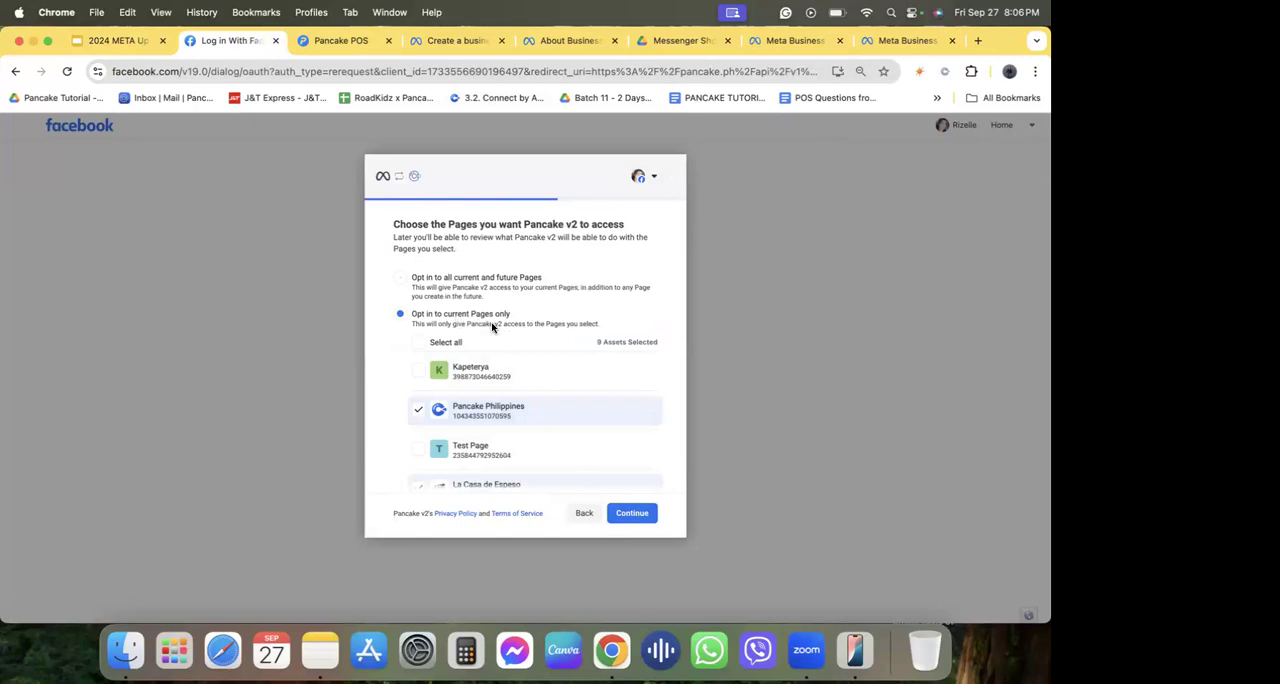
scroll(494, 328, down, 10)
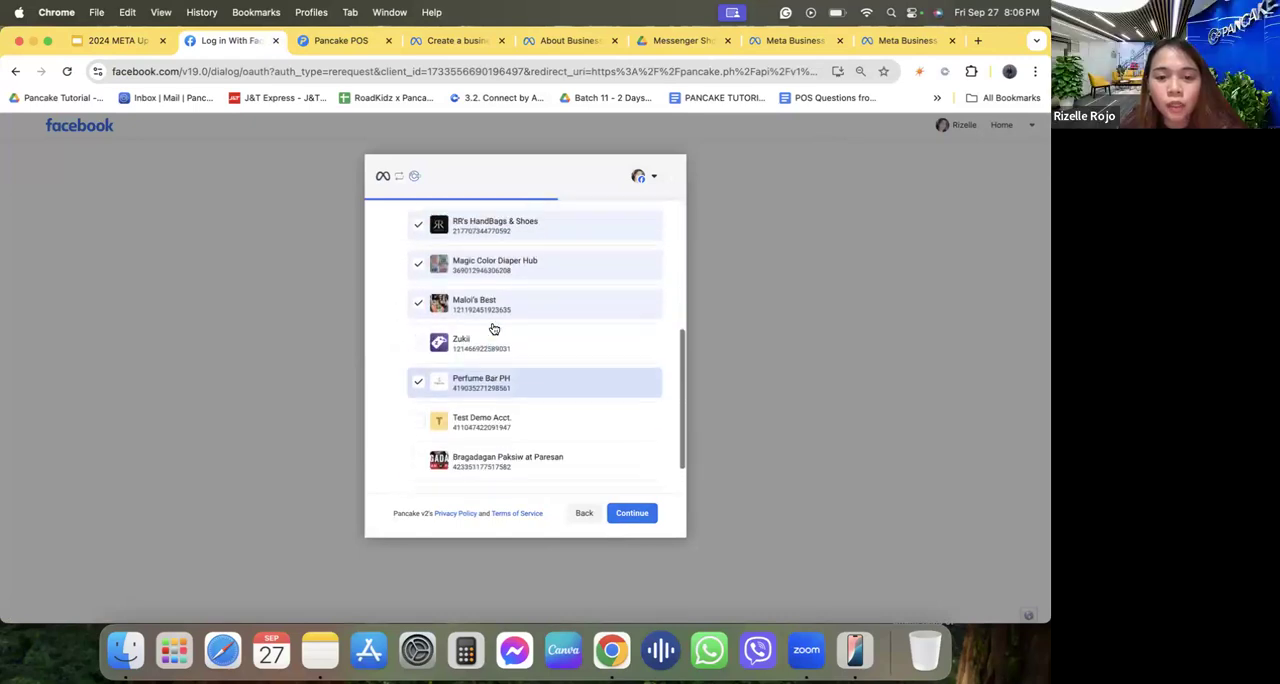
scroll(494, 328, up, 10)
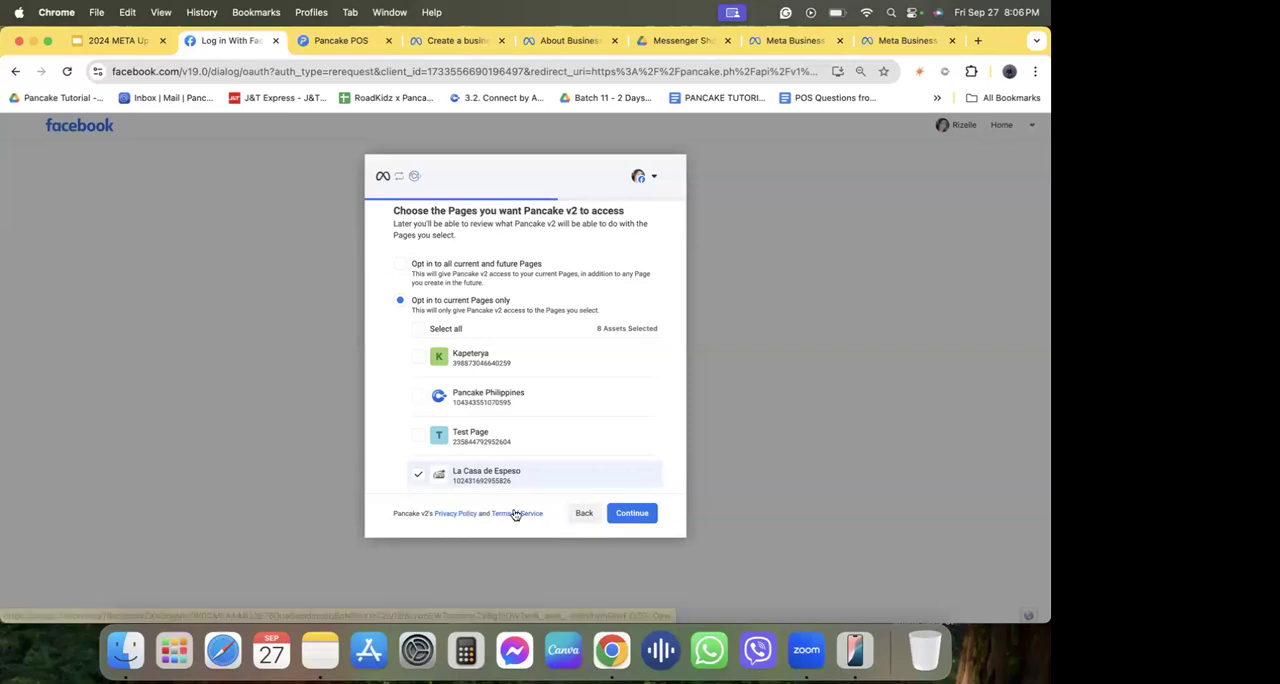
click(630, 514)
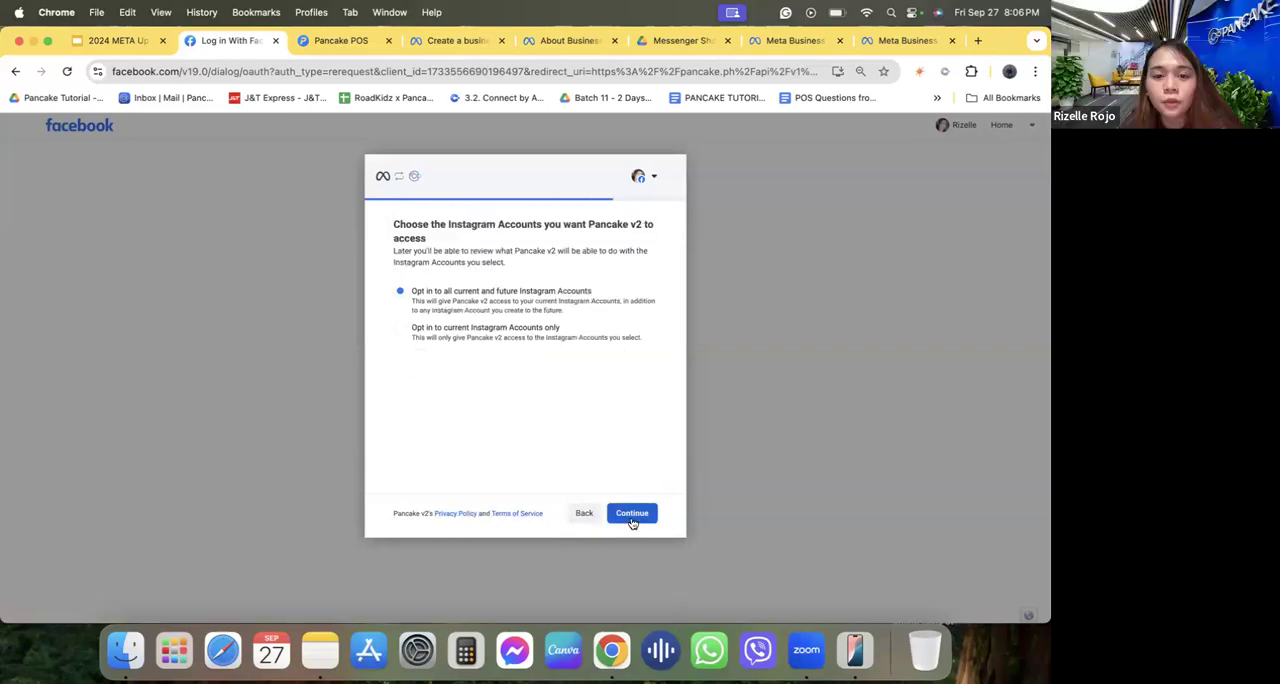
Show the Instagram Accounts under the current-accounts-only option and opt in to all current and future Instagram Accounts.
triple_click(500, 224)
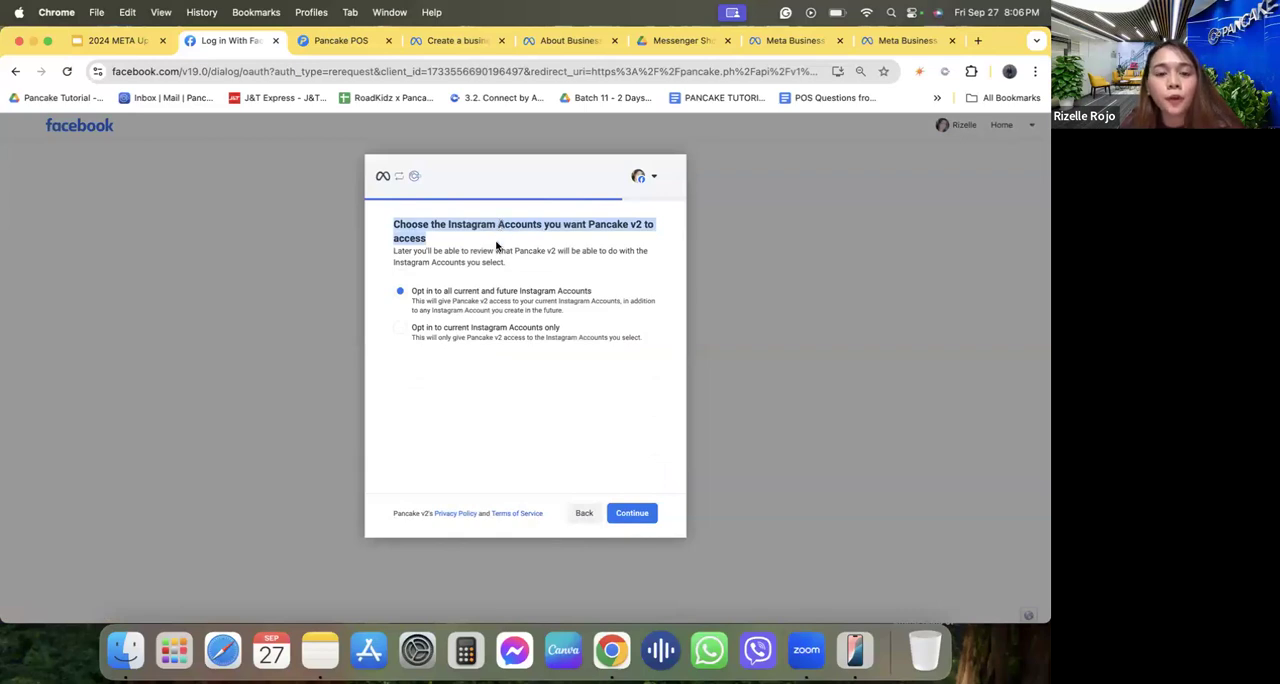
click(471, 328)
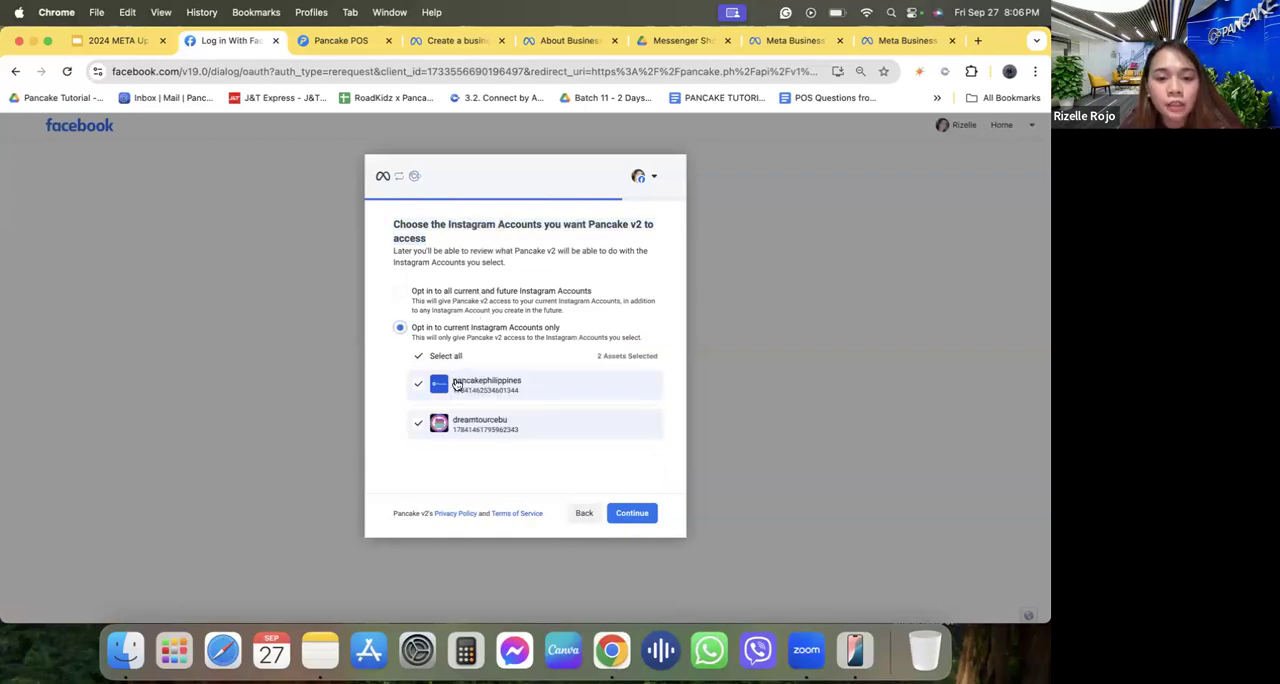
click(423, 298)
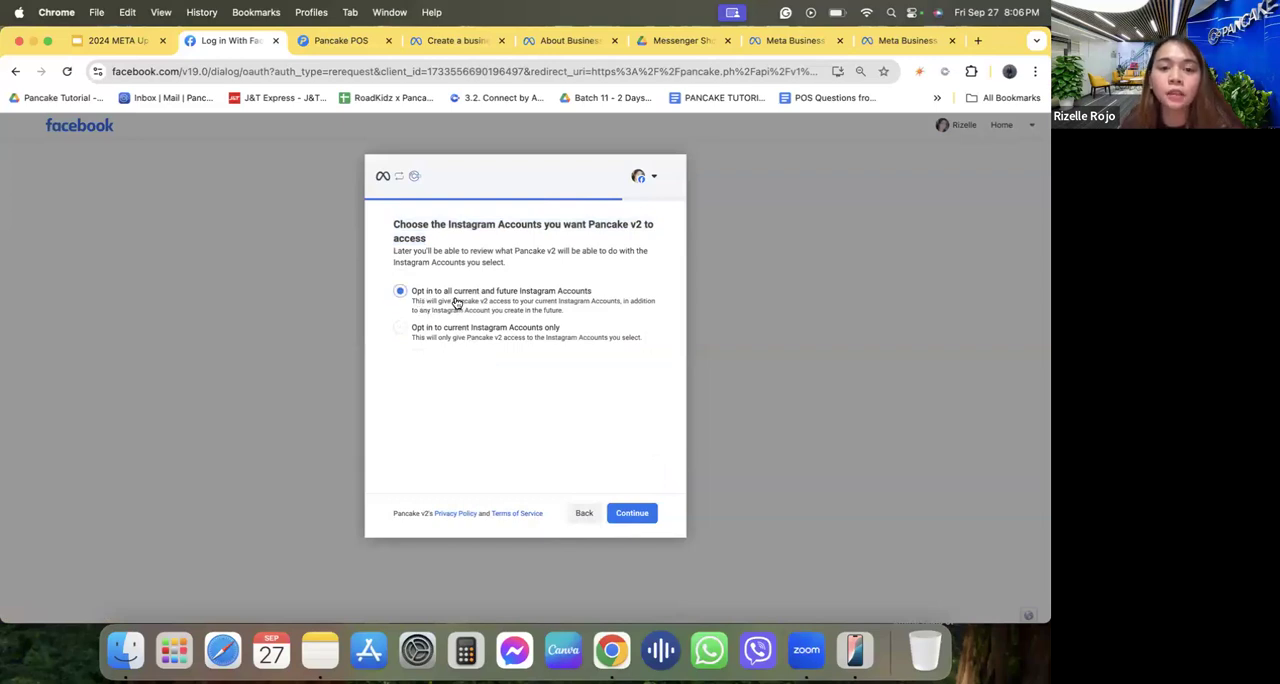
click(624, 511)
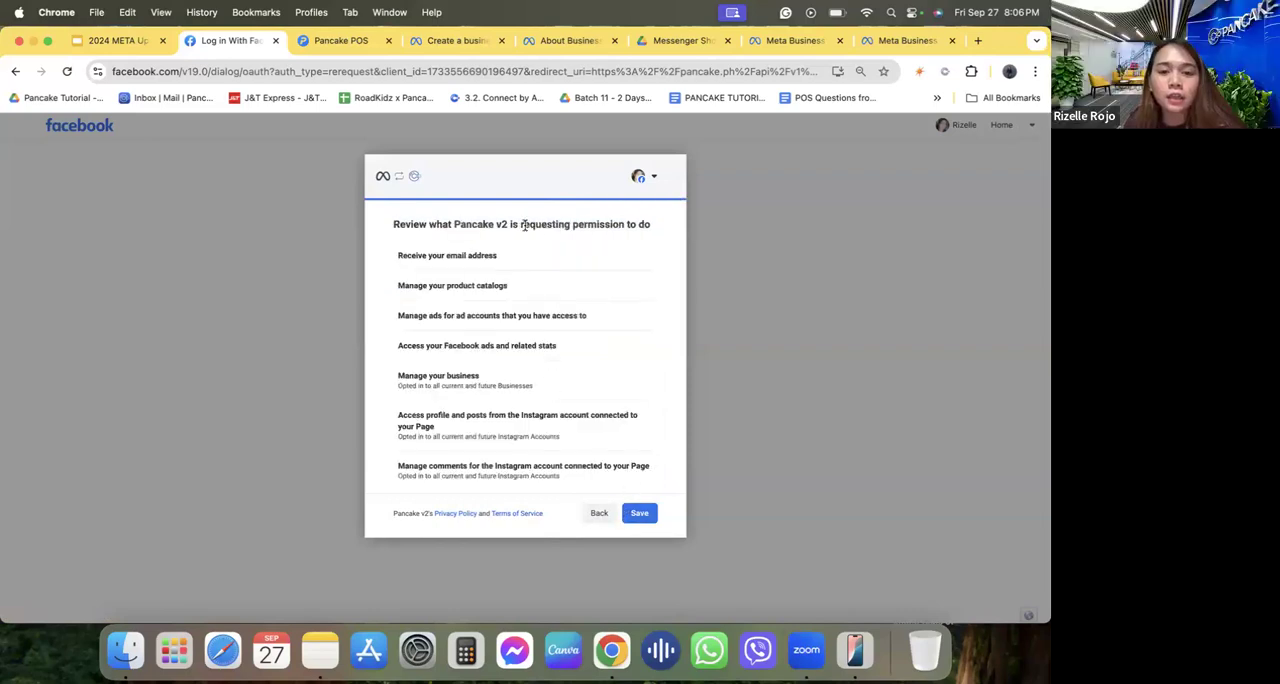
Review the permissions Pancake v2 requests, highlight Manage comments on your Page, and save the connection to reach the dashboard.
drag(518, 225, 584, 236)
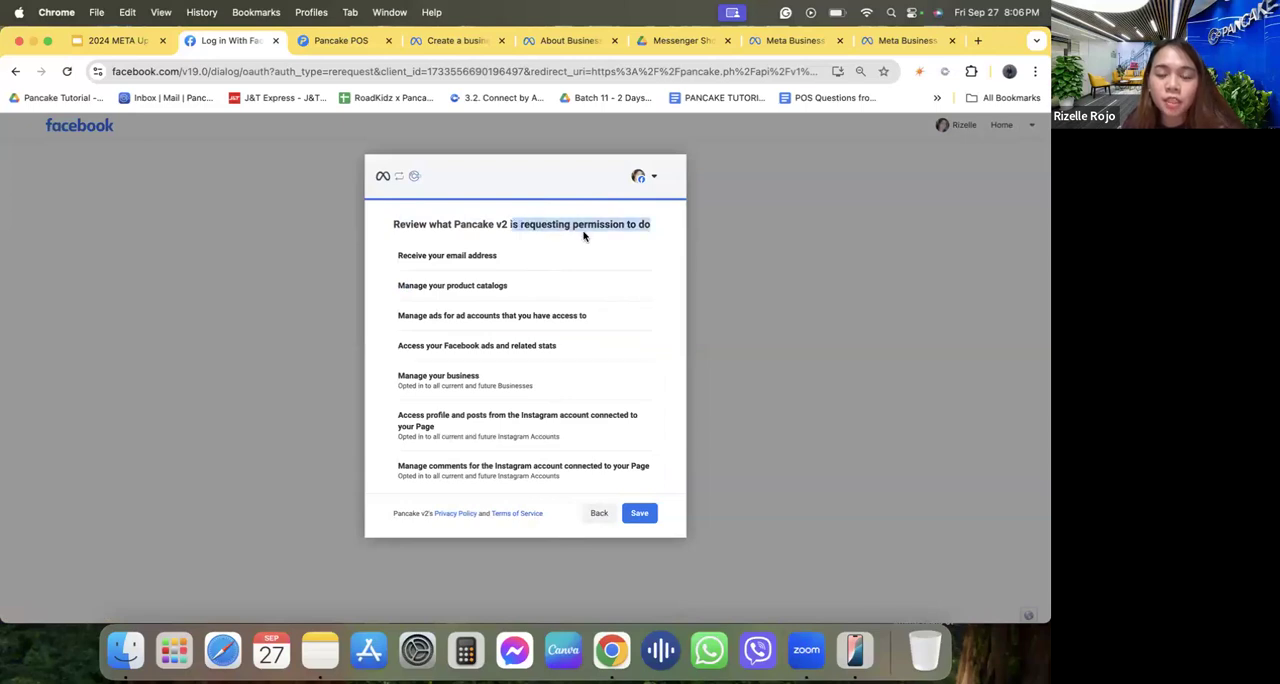
scroll(550, 330, down, 10)
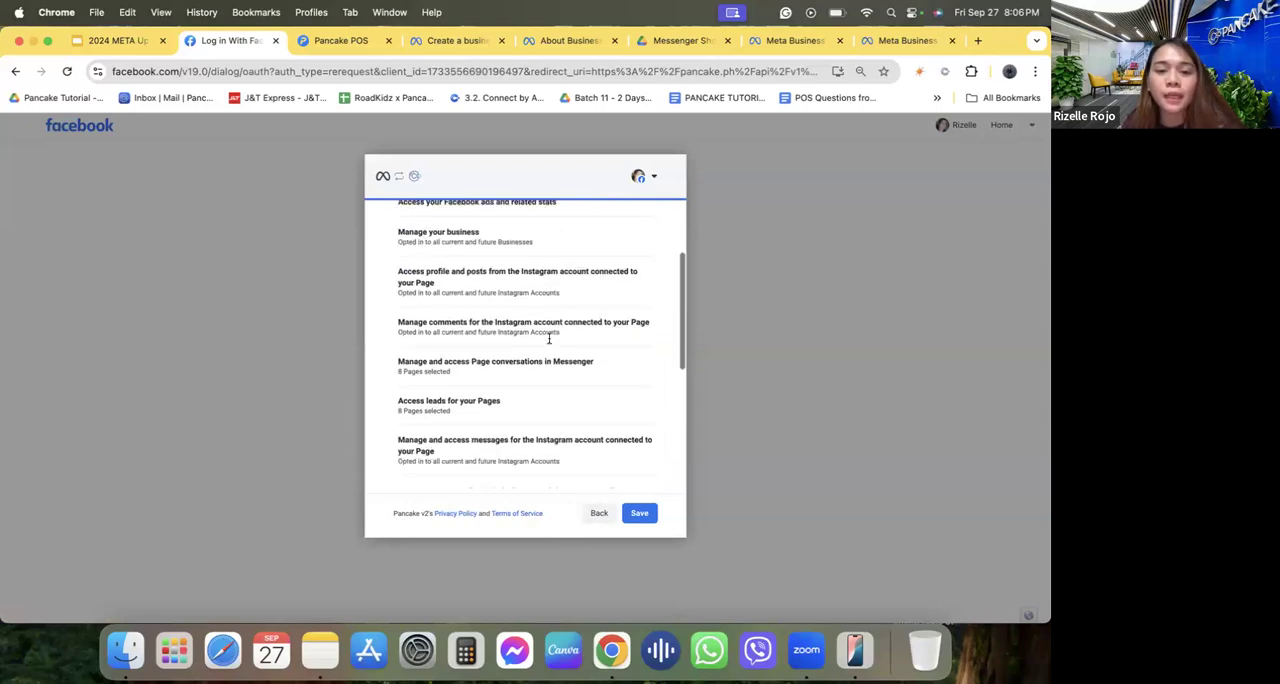
scroll(549, 343, down, 5)
double_click(523, 329)
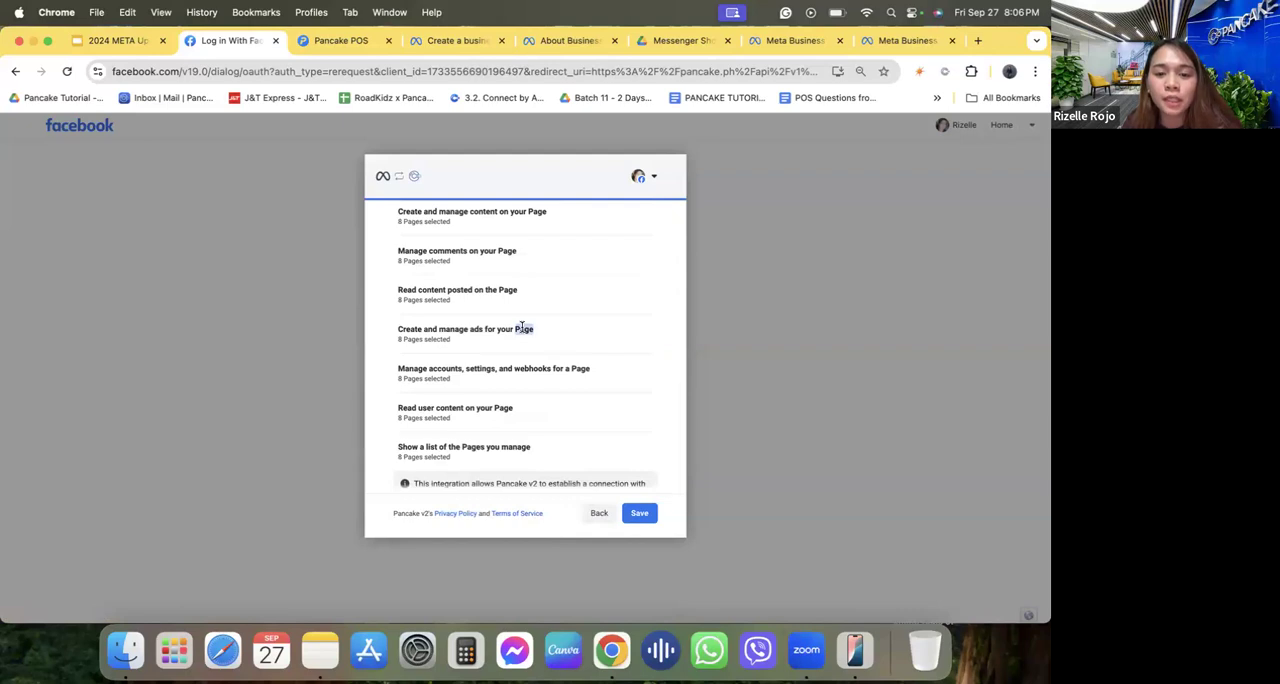
double_click(508, 290)
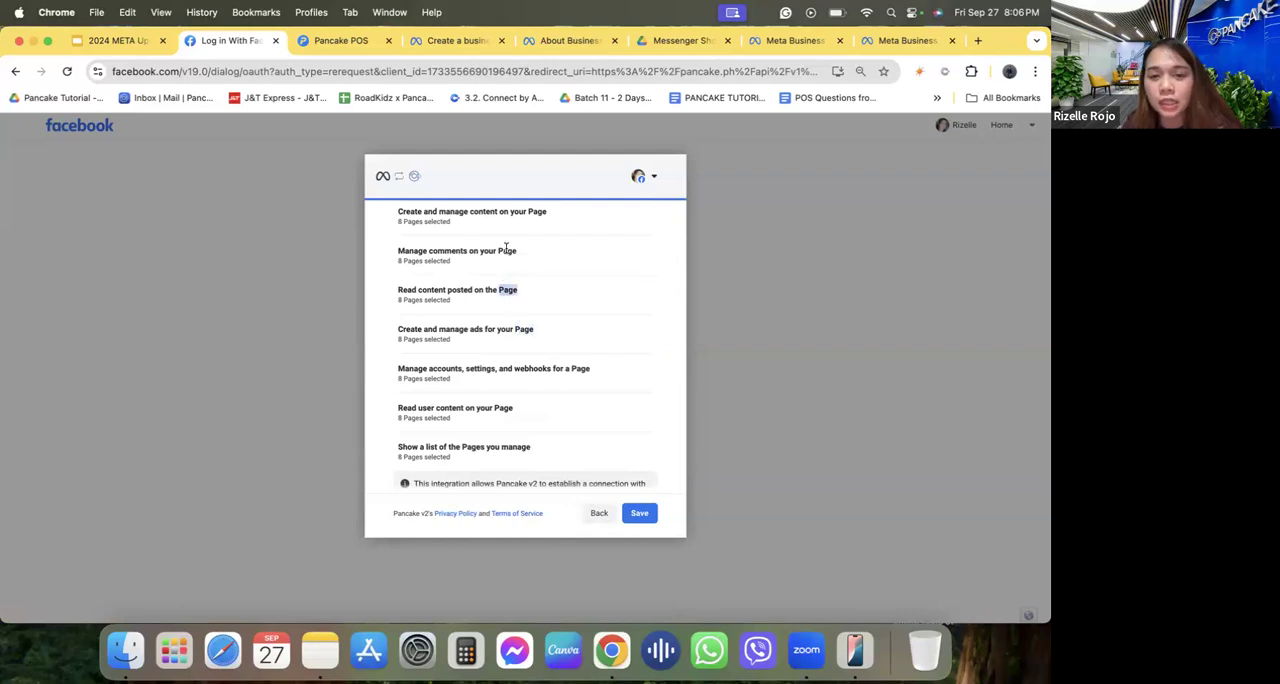
triple_click(506, 249)
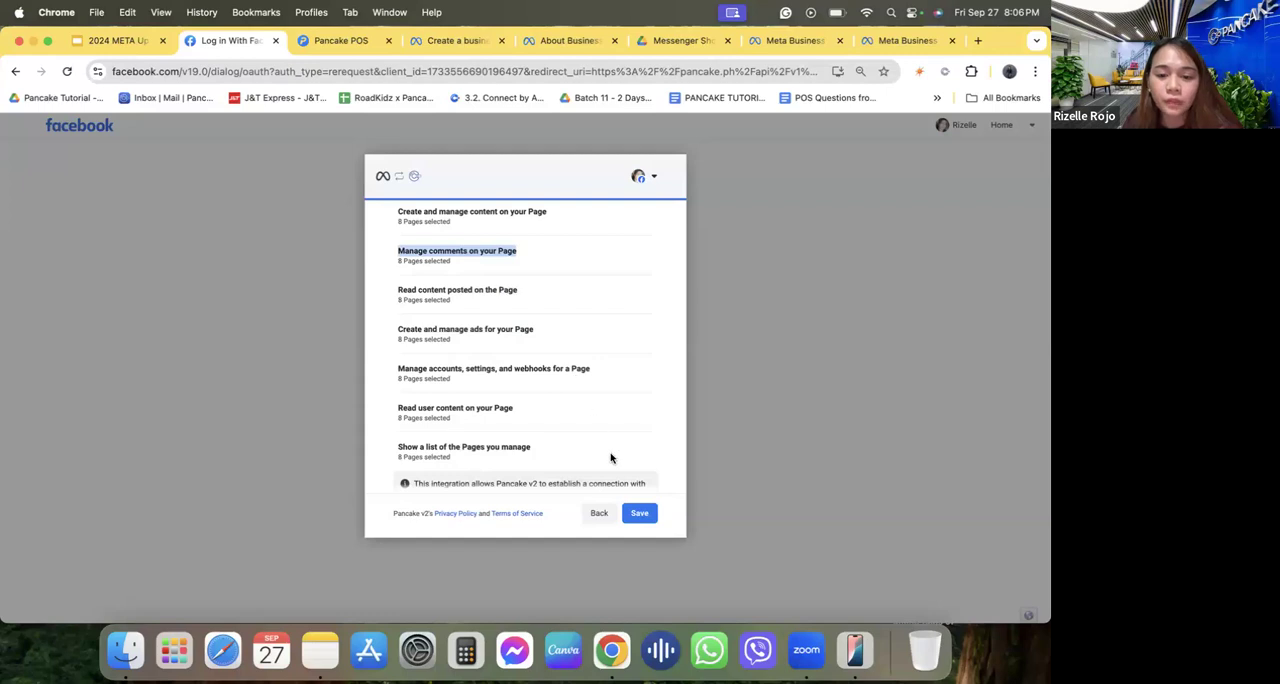
scroll(617, 488, down, 2)
click(635, 516)
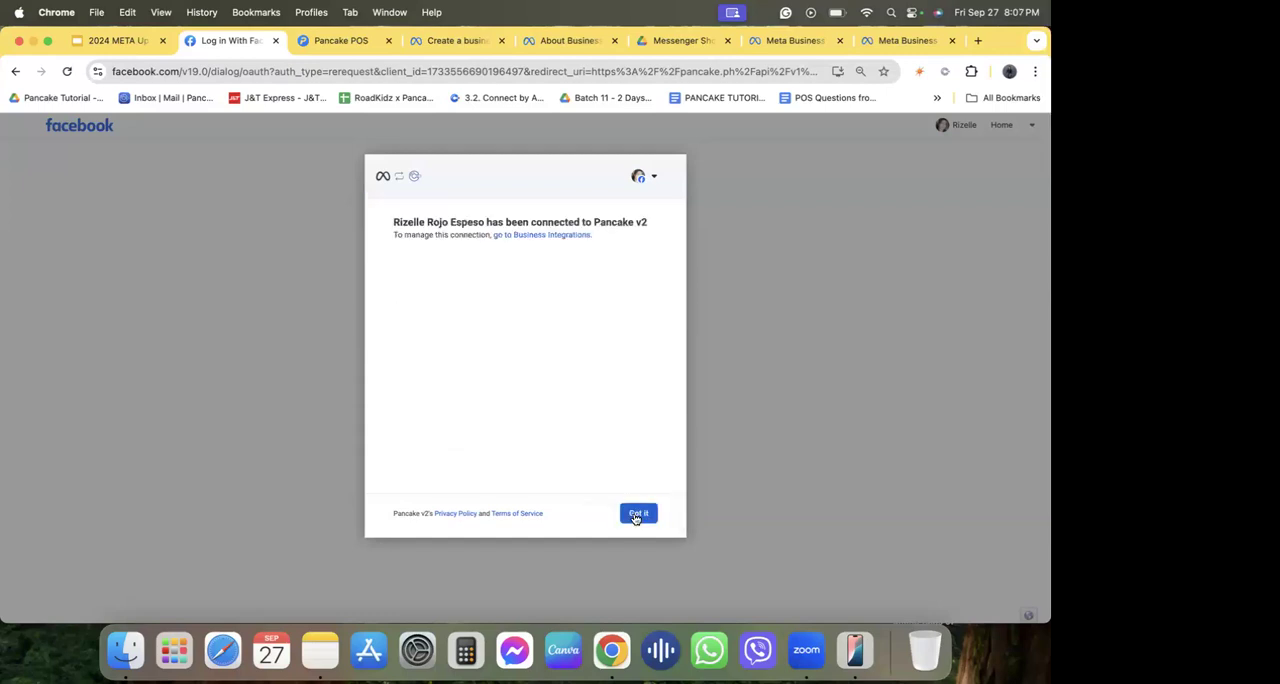
click(635, 516)
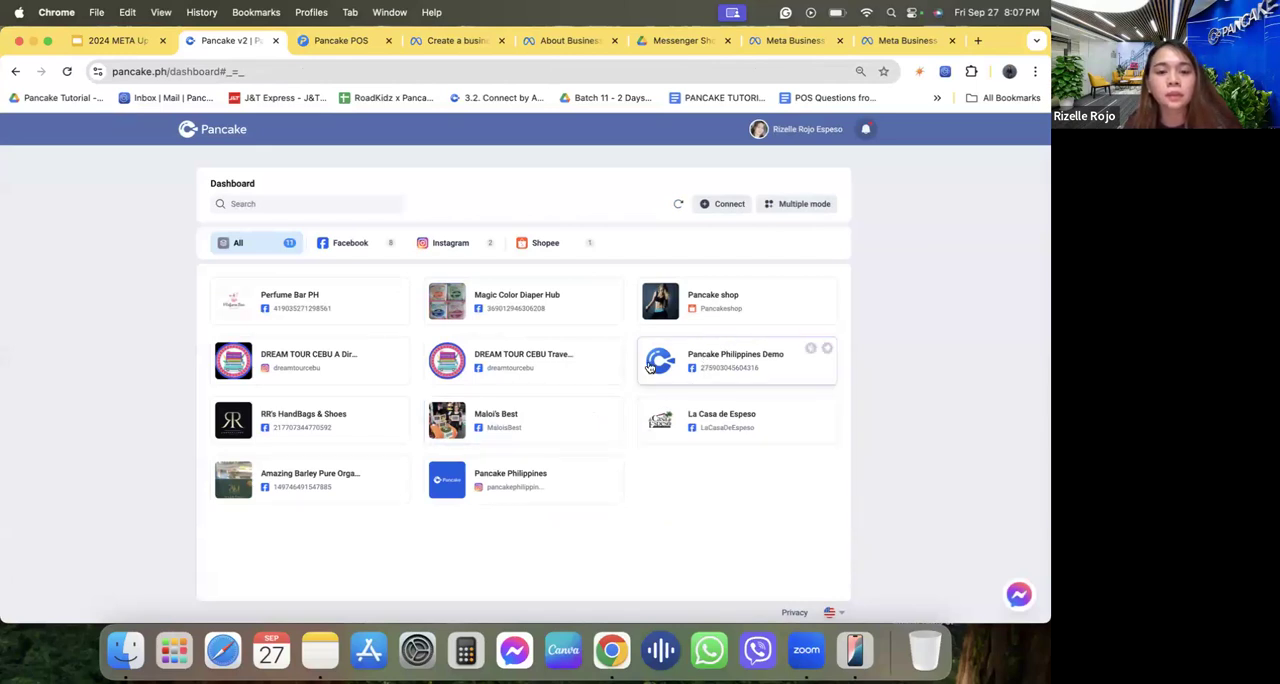
Start adding a Facebook connection from the dashboard, continue with the current account and opt in to all current and future Businesses.
click(710, 204)
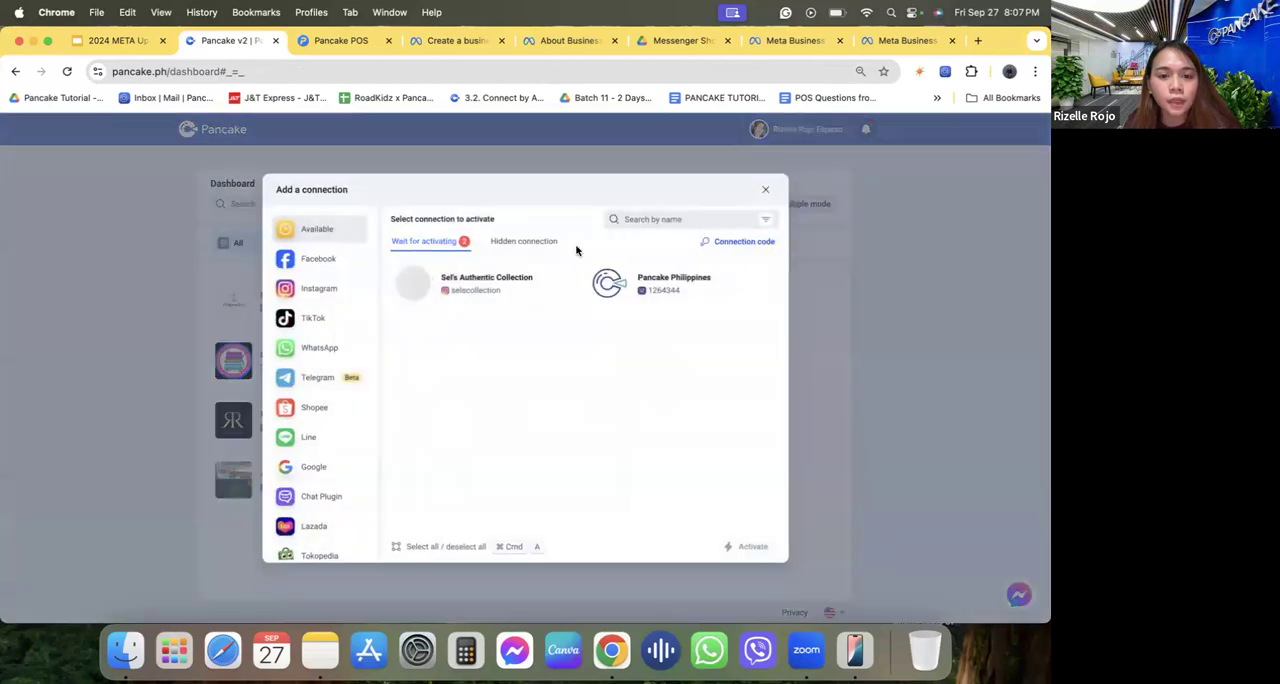
click(354, 266)
click(570, 470)
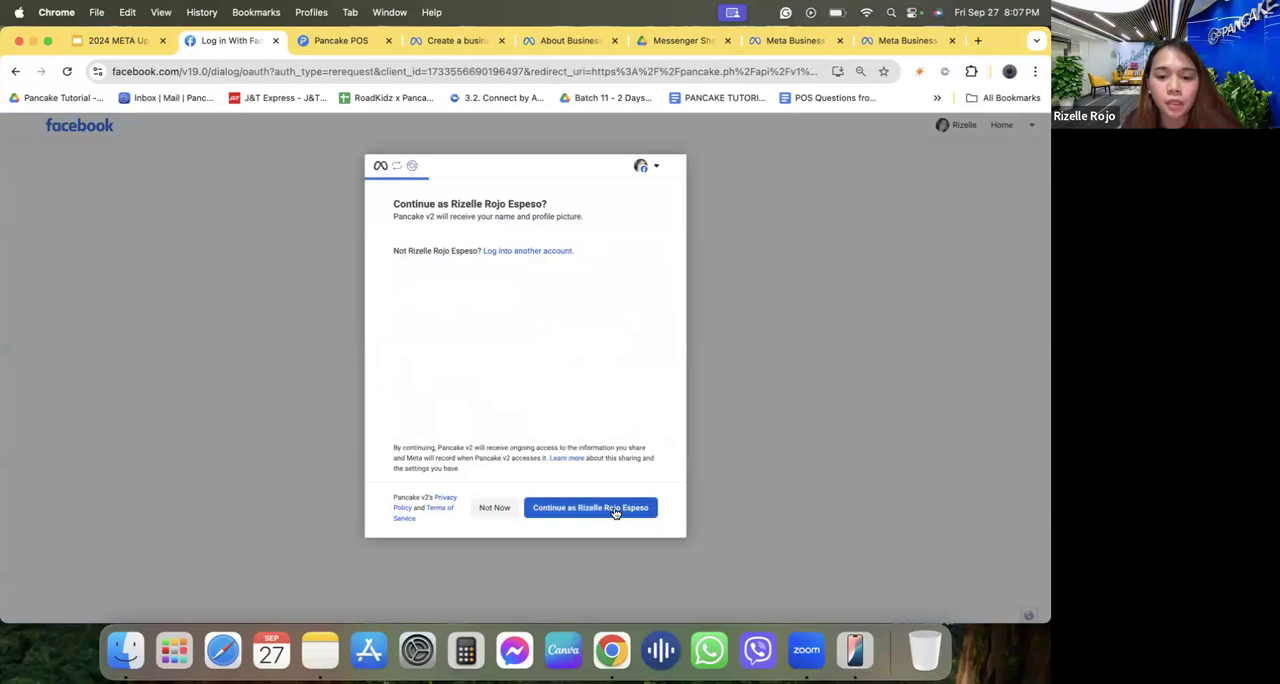
click(616, 510)
click(459, 257)
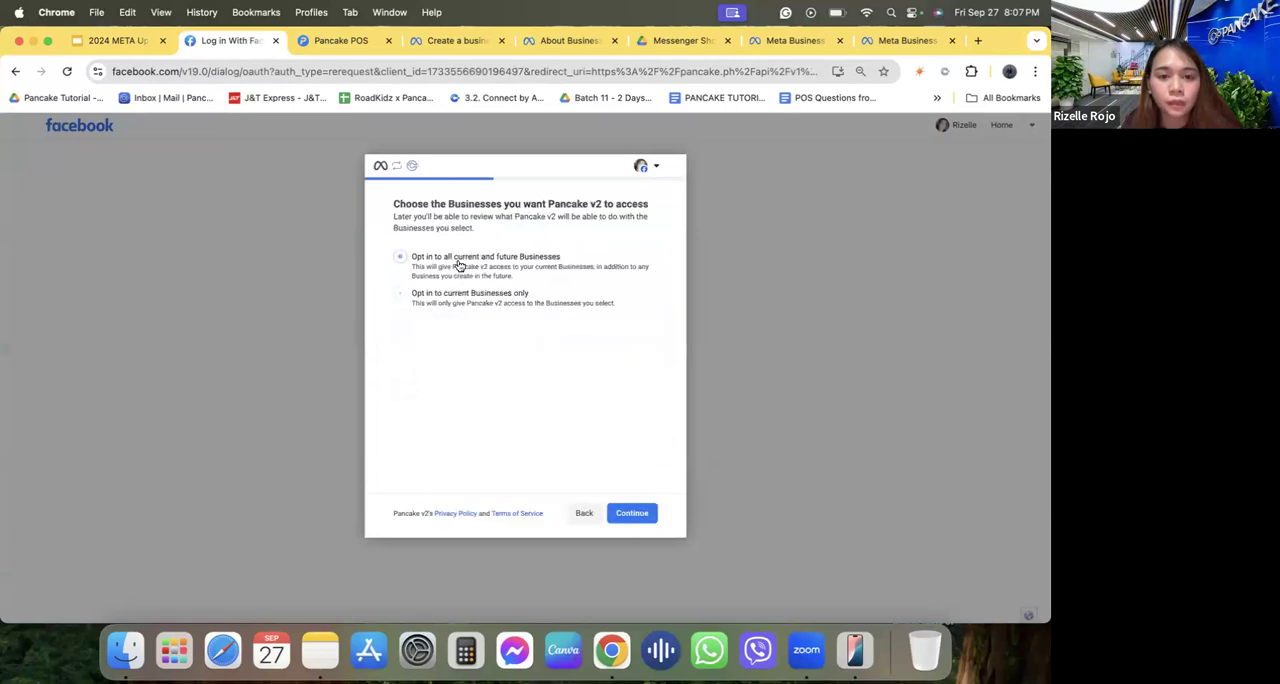
click(628, 511)
Select La Casa de Espeso, RR's HandBags & Shoes, Magic Color Diaper Hub, Maloi's Best and Perfume Bar PH as Pages for Pancake v2 access.
scroll(541, 429, down, 3)
scroll(542, 429, up, 2)
click(489, 276)
scroll(537, 384, down, 5)
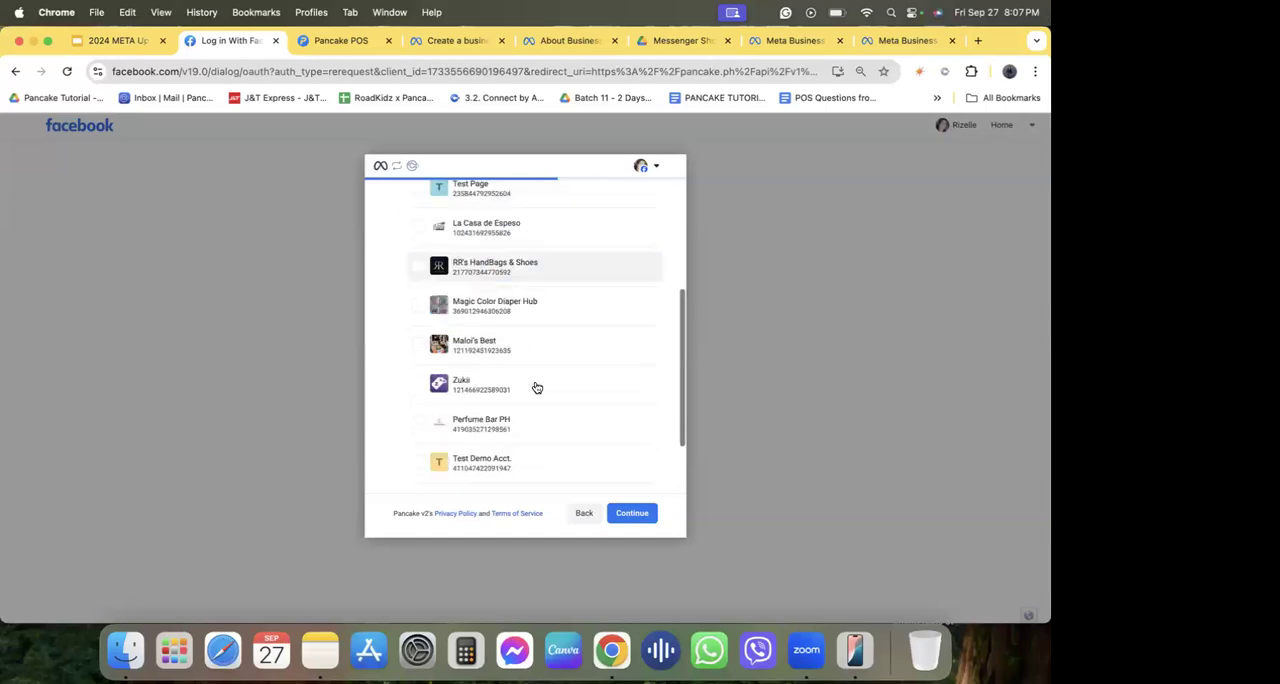
scroll(537, 387, up, 5)
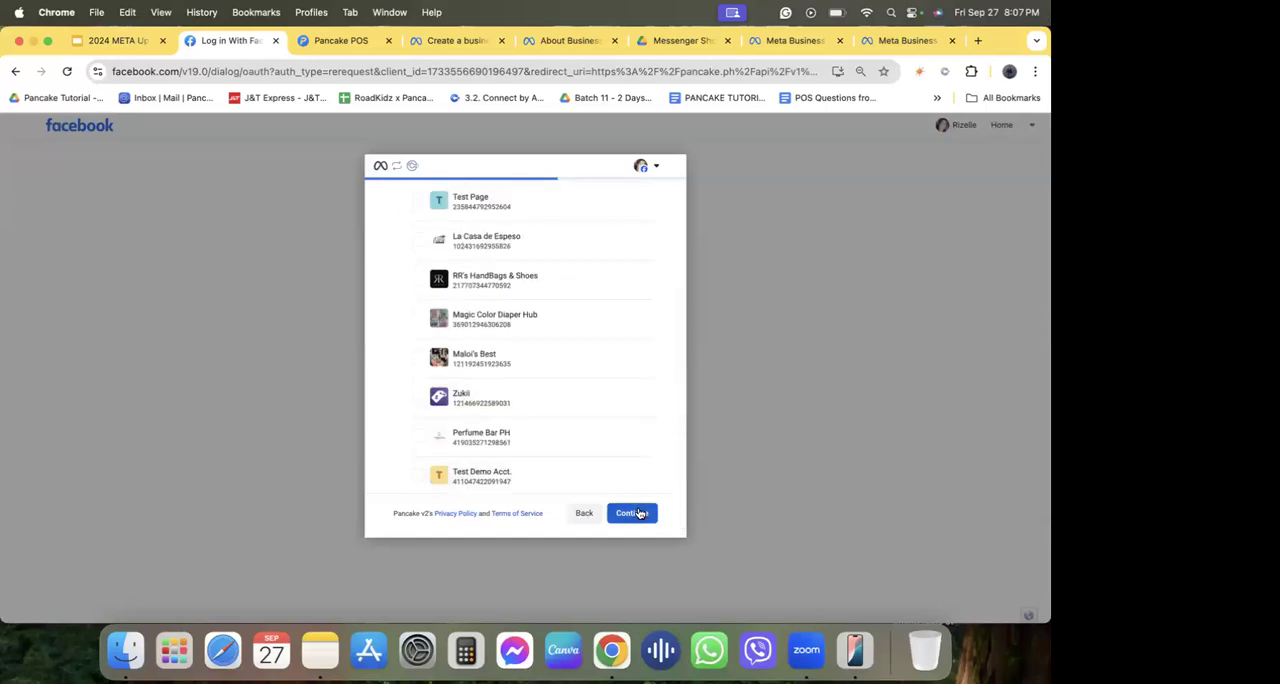
click(514, 240)
click(511, 283)
click(509, 322)
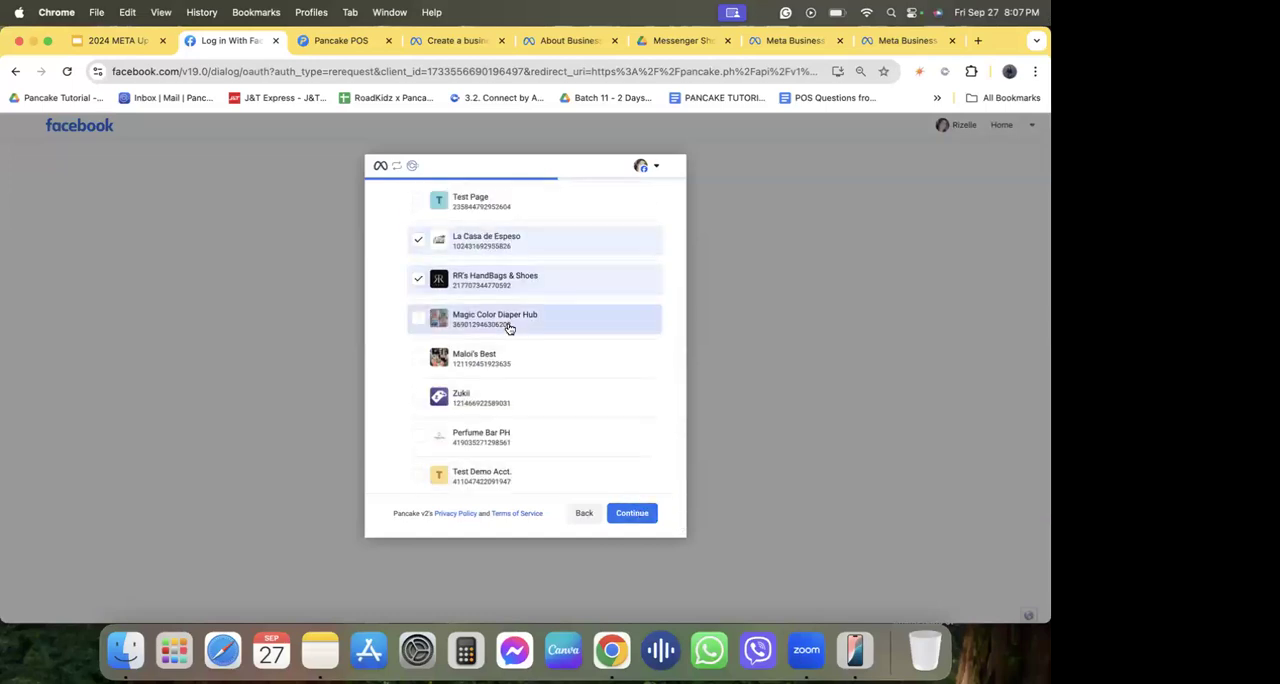
click(507, 360)
click(510, 440)
Add Pancake Philippines Demo and the Amazing Barley Pure Organic Powdered Drink branch to the selected Pages and confirm the Page selection.
scroll(539, 469, down, 1)
scroll(539, 469, down, 4)
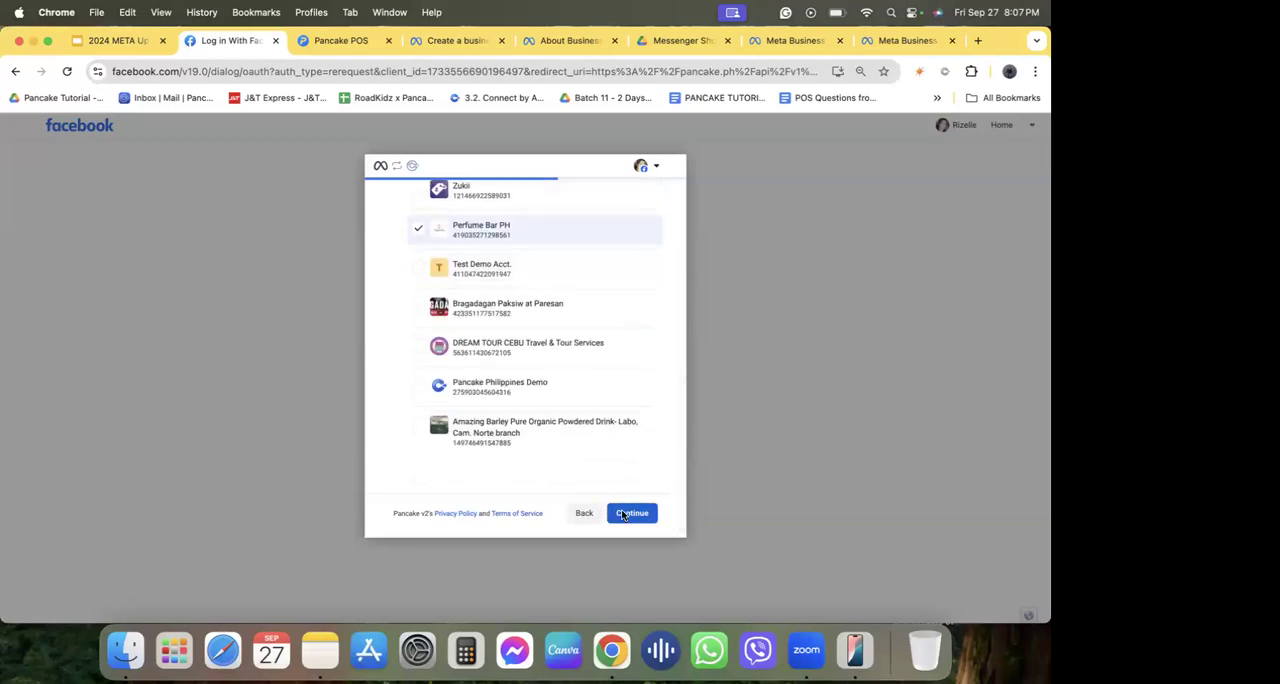
click(551, 389)
click(560, 430)
click(627, 514)
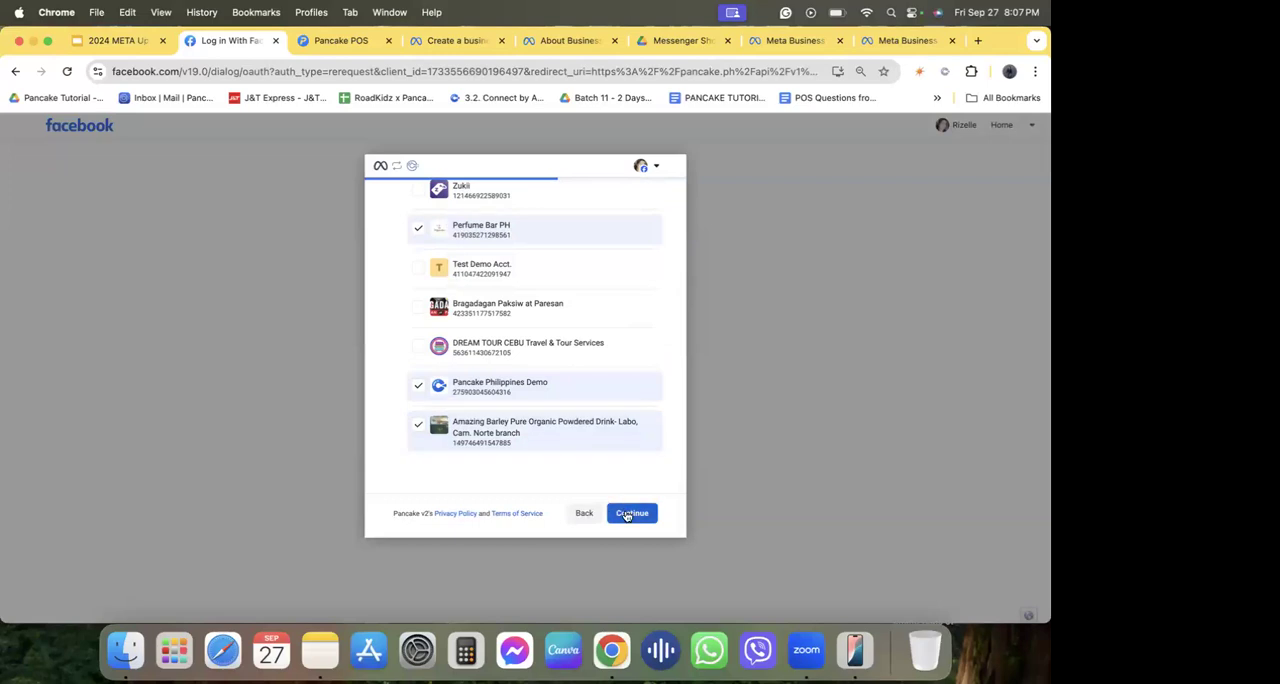
Opt in to all current and future Instagram Accounts and save the permissions requested by Pancake v2.
click(470, 271)
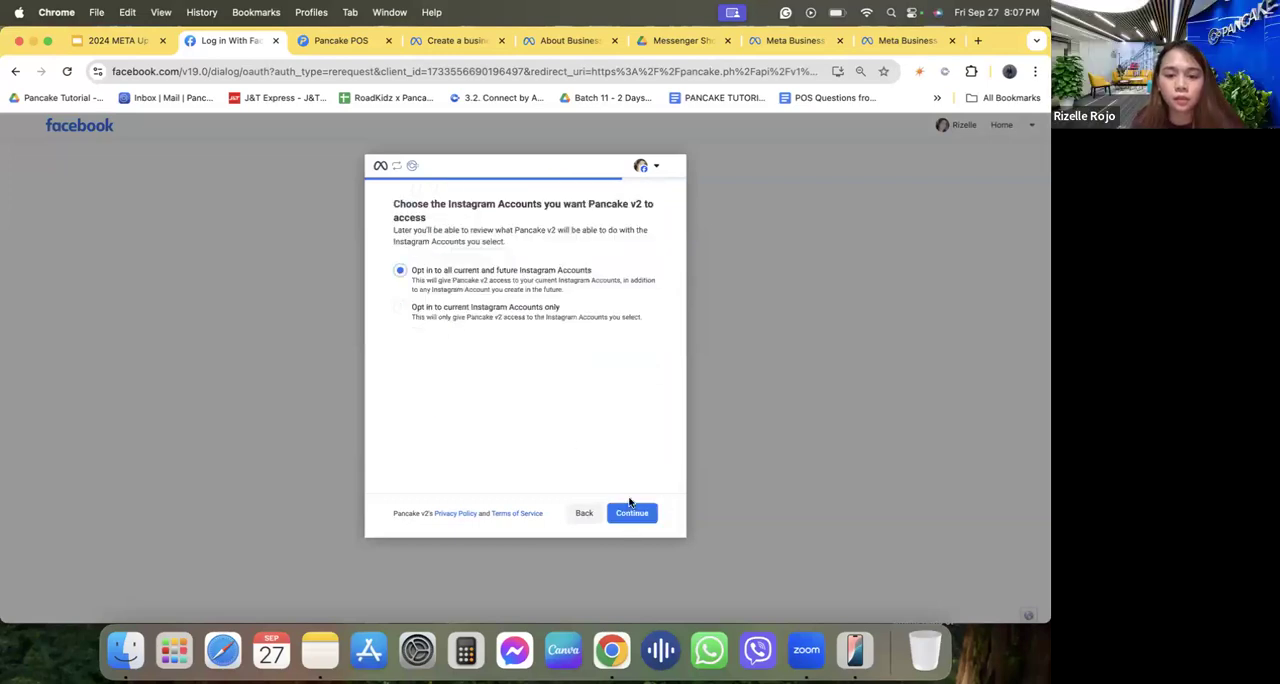
click(627, 516)
click(634, 514)
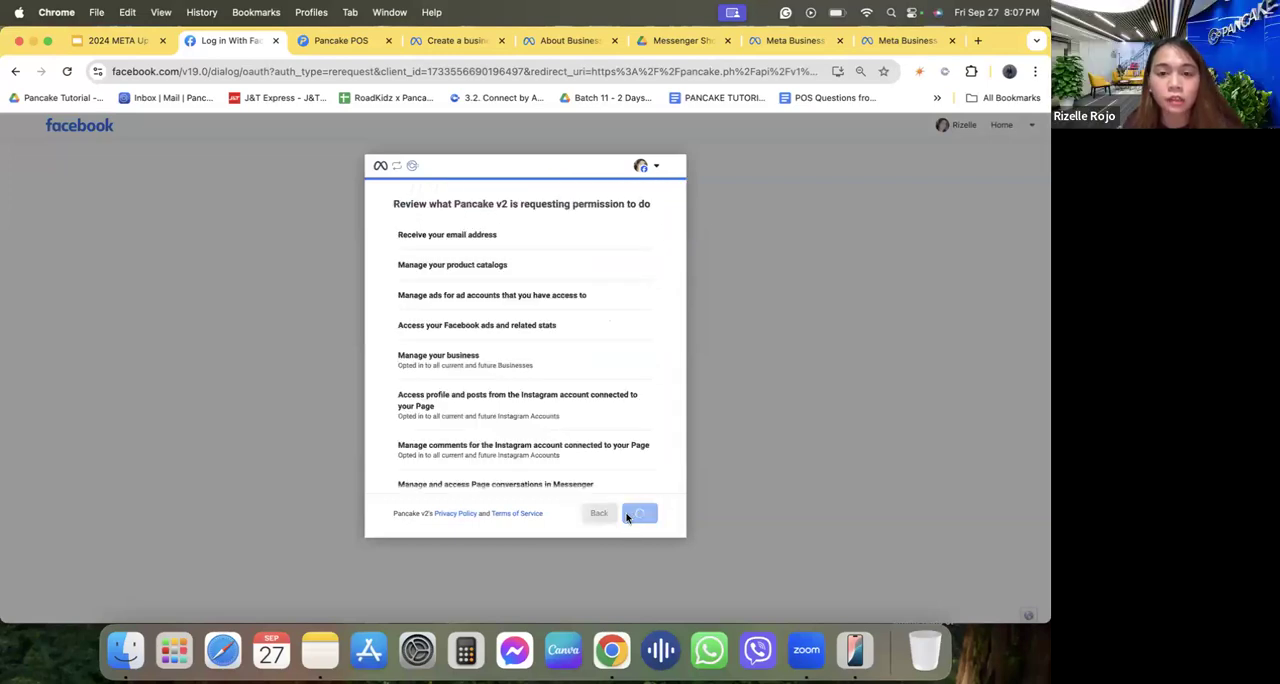
click(640, 512)
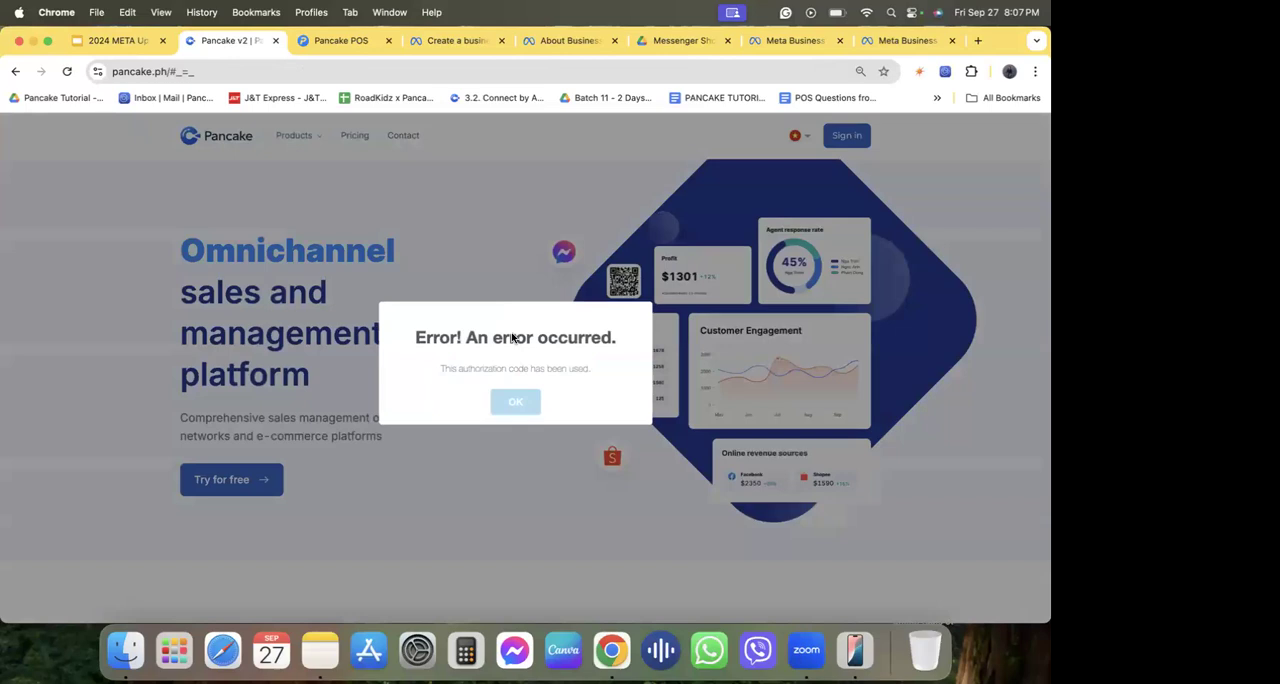
click(518, 402)
Sign in to Pancake again and reconnect the Facebook account using its previous settings.
click(330, 45)
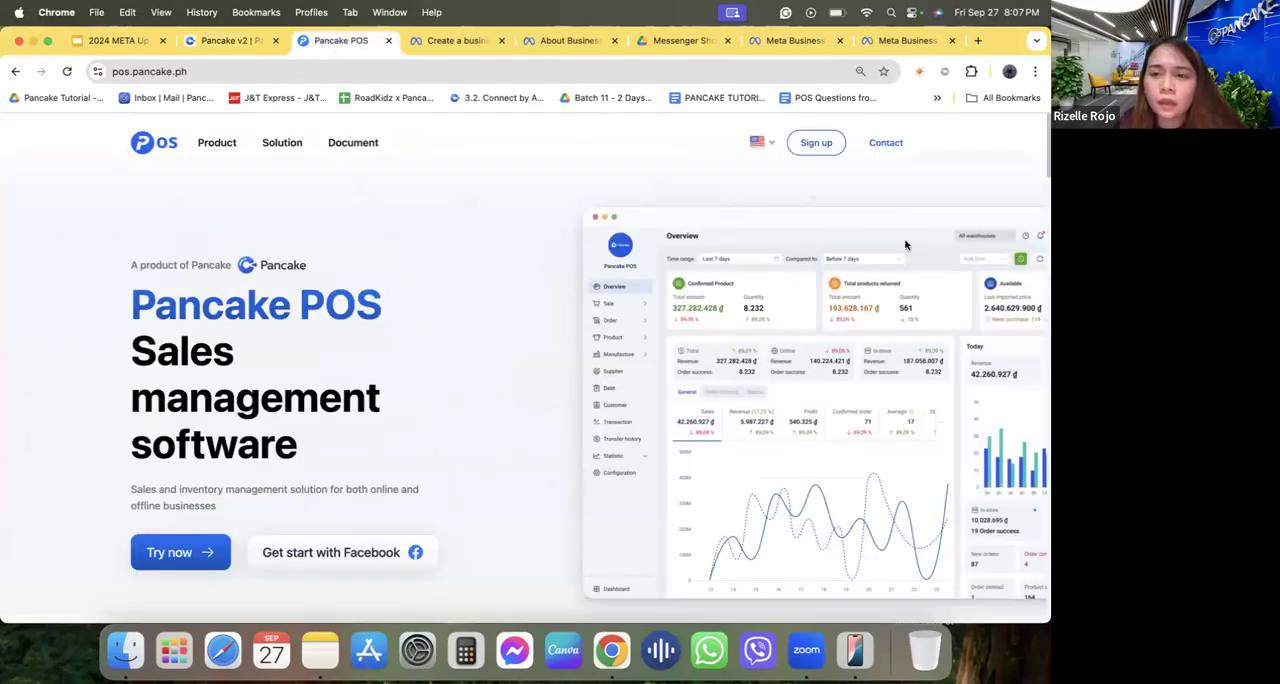
click(218, 41)
click(852, 148)
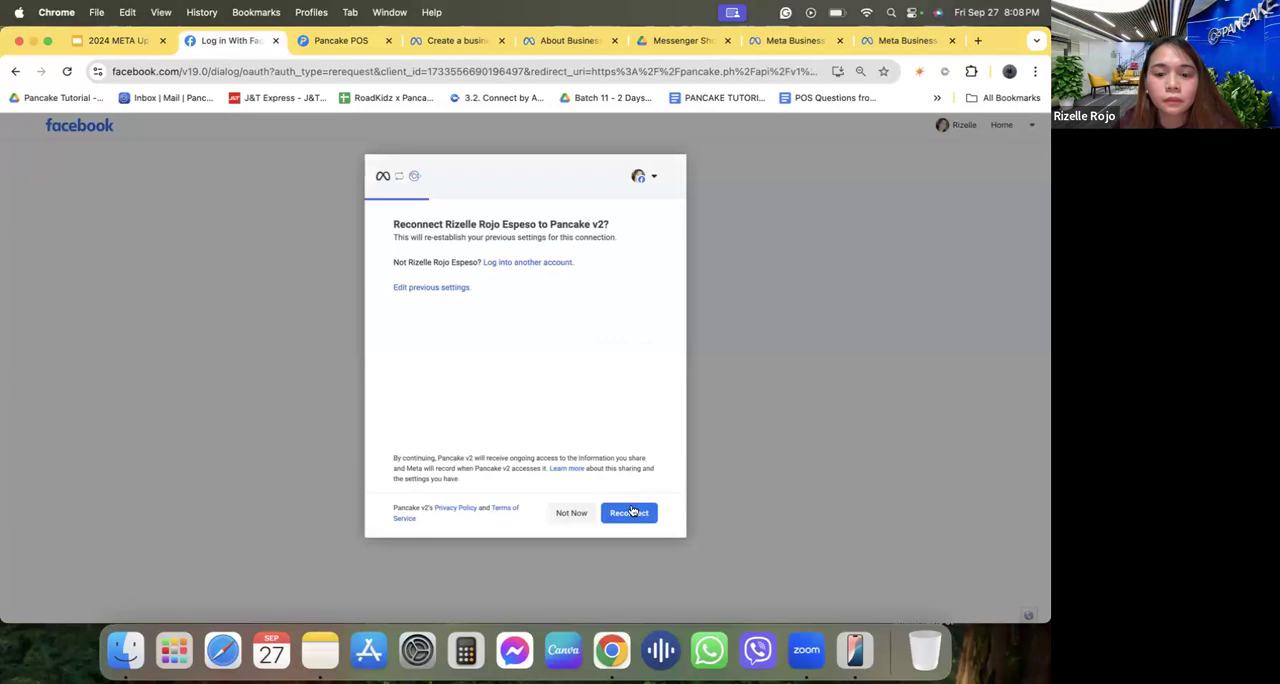
click(631, 511)
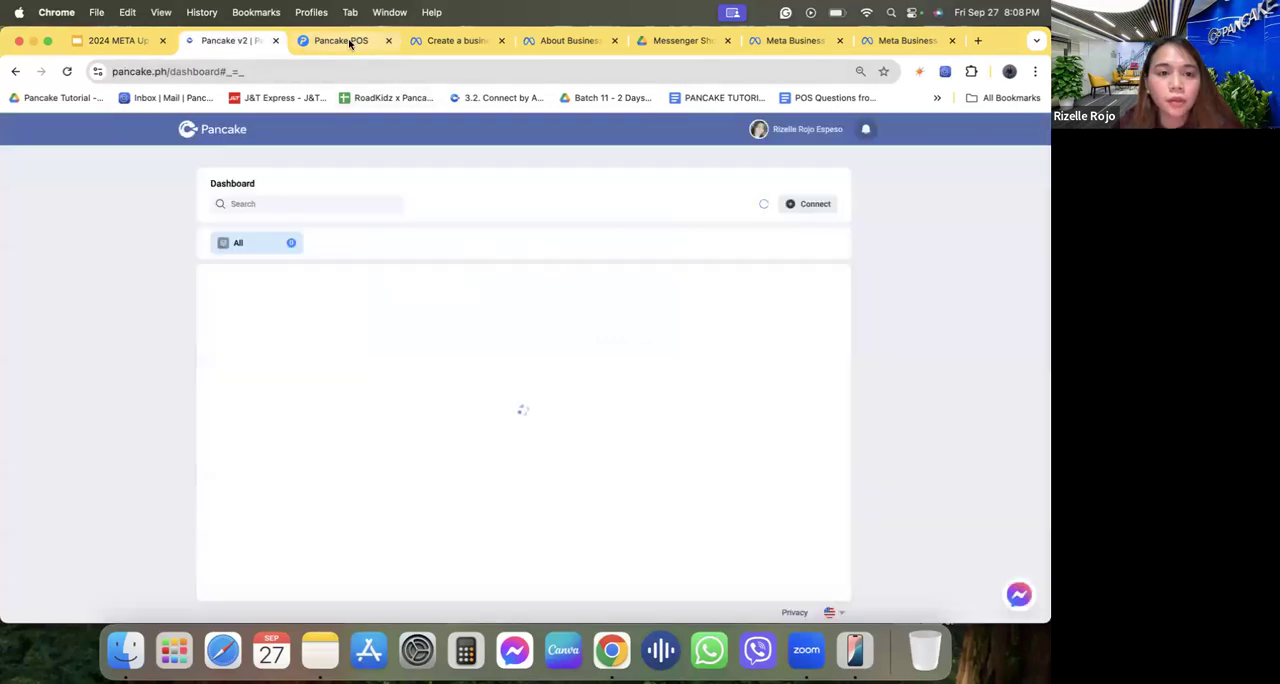
Switch to the Pancake POS website and highlight its address, pos.pancake.ph.
click(349, 42)
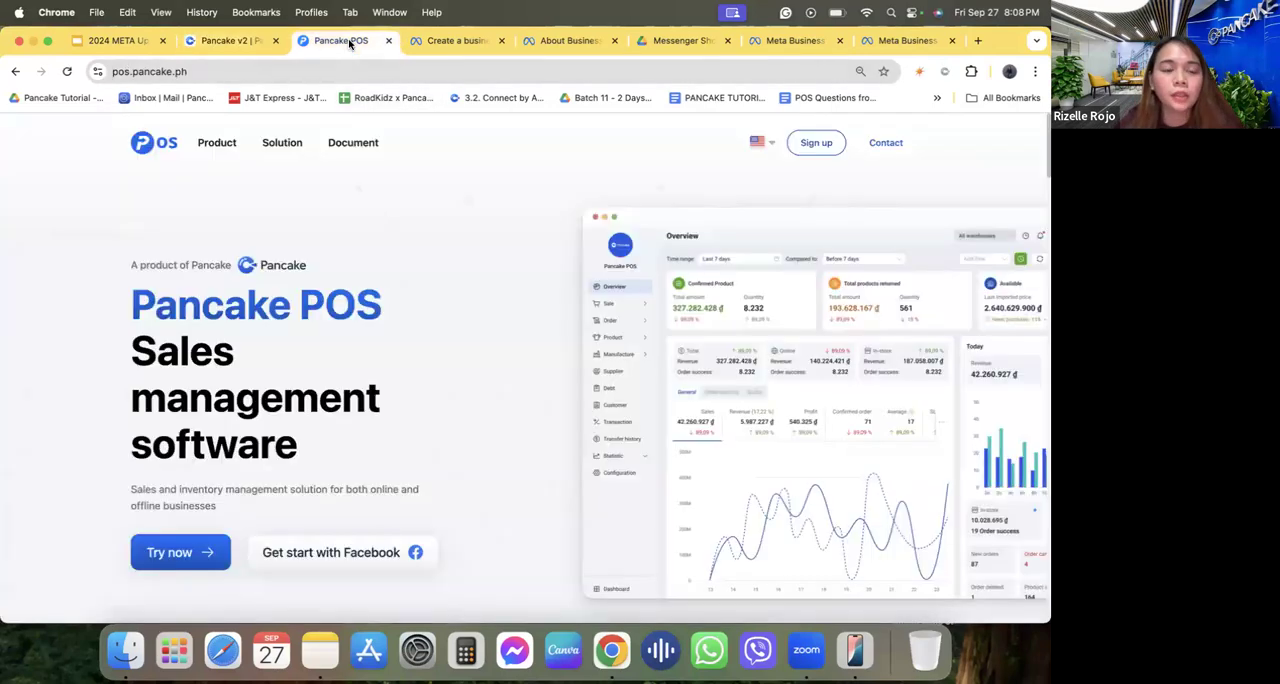
click(171, 78)
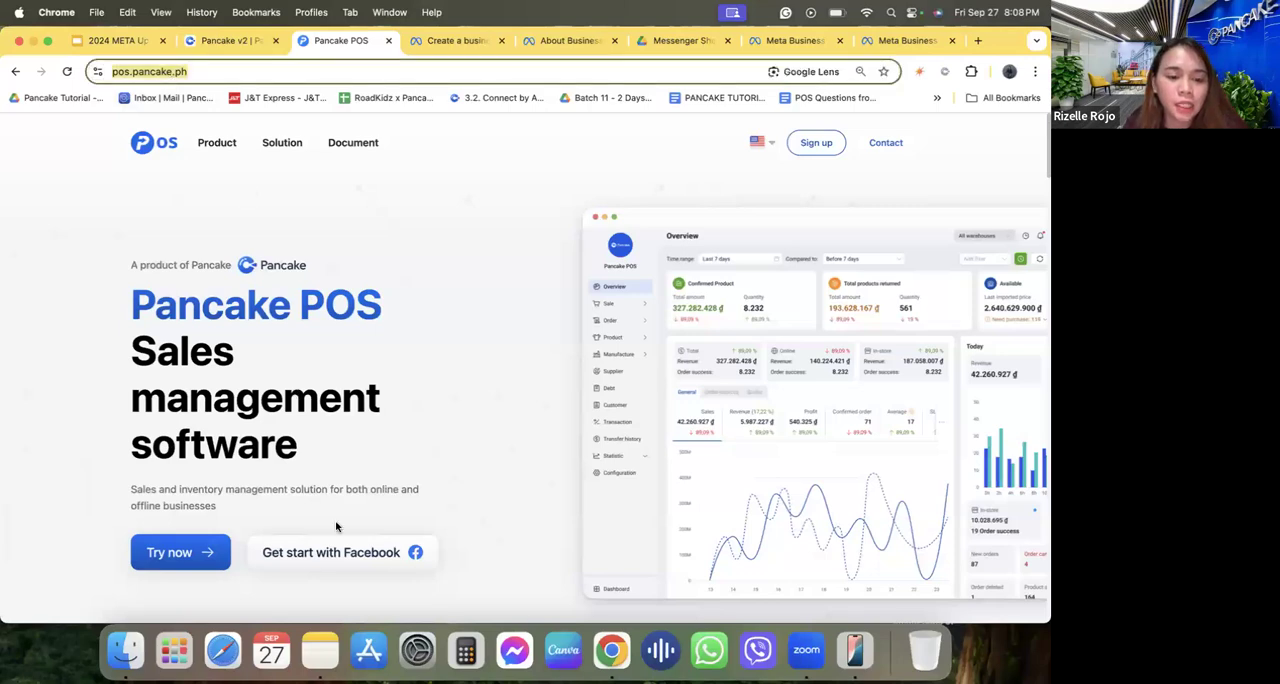
Sign in to Pancake POS with the same Facebook account used on the Pancake dashboard and reconnect it using its previous settings.
click(328, 562)
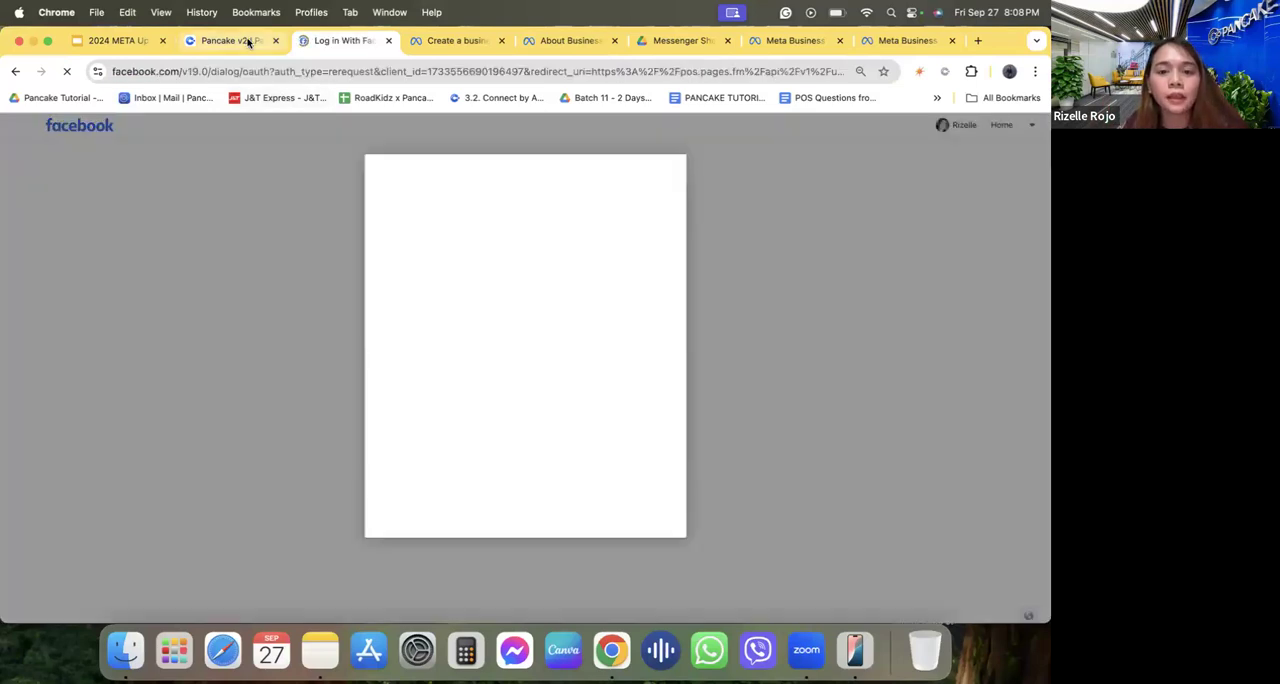
click(248, 41)
click(800, 130)
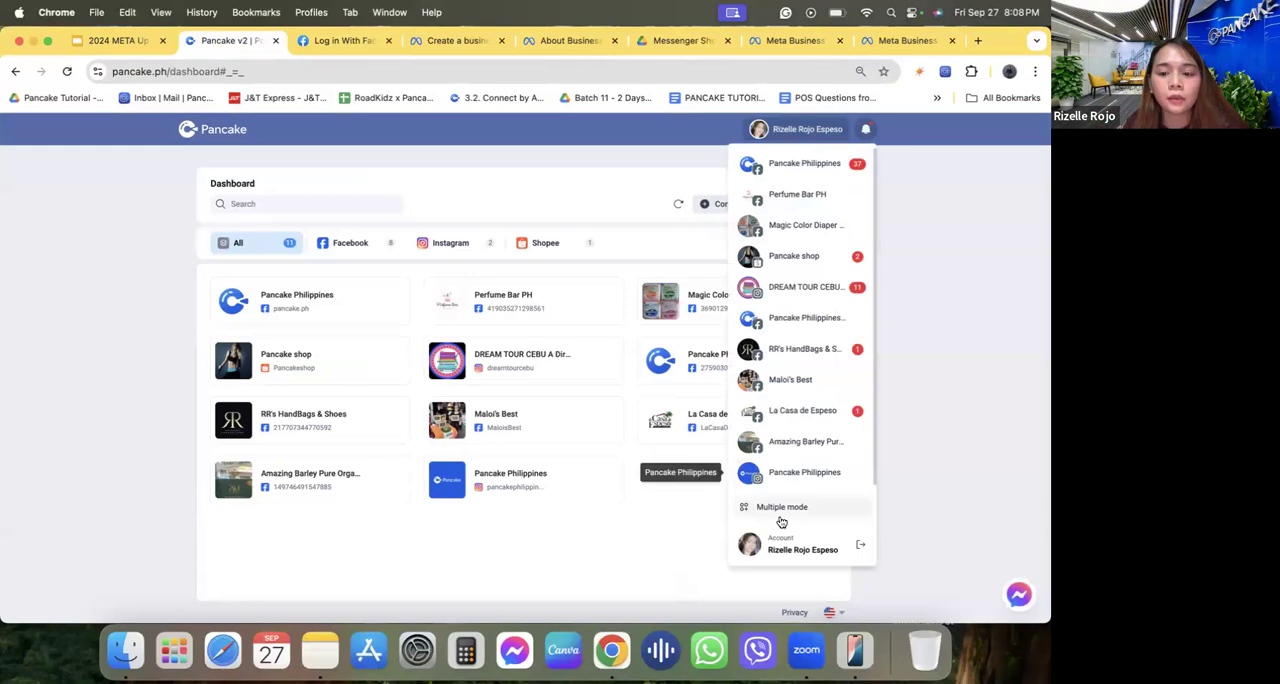
click(431, 329)
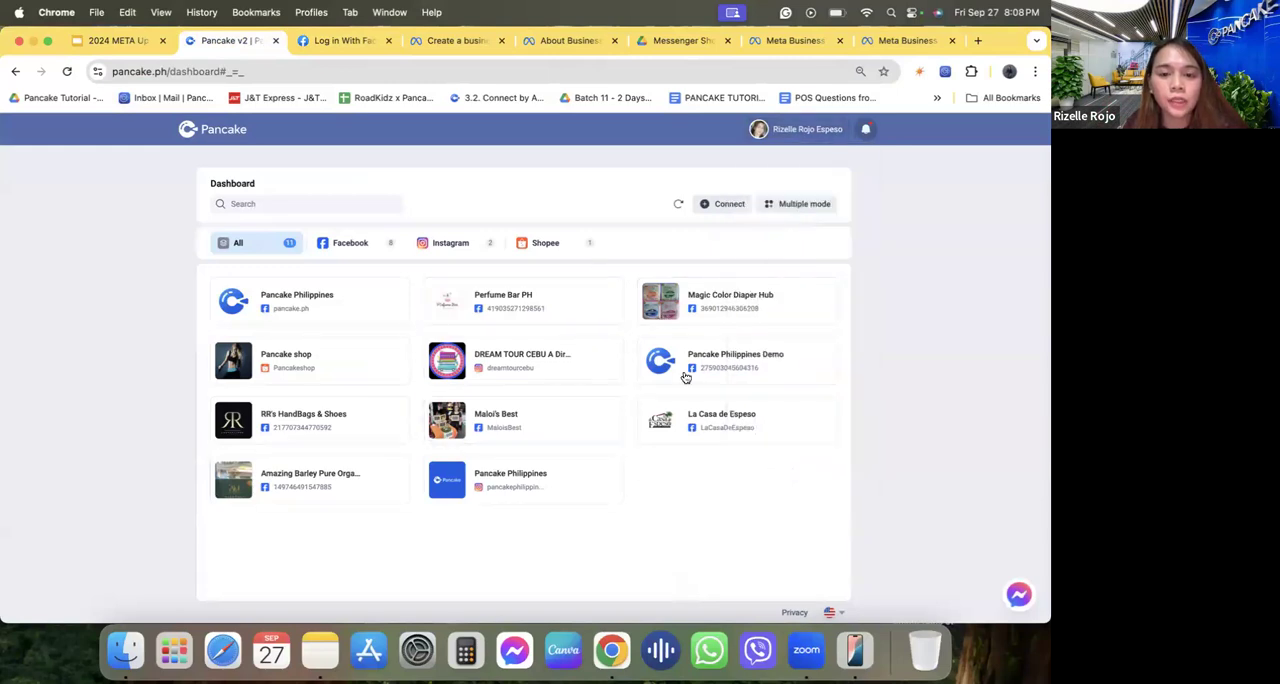
click(358, 39)
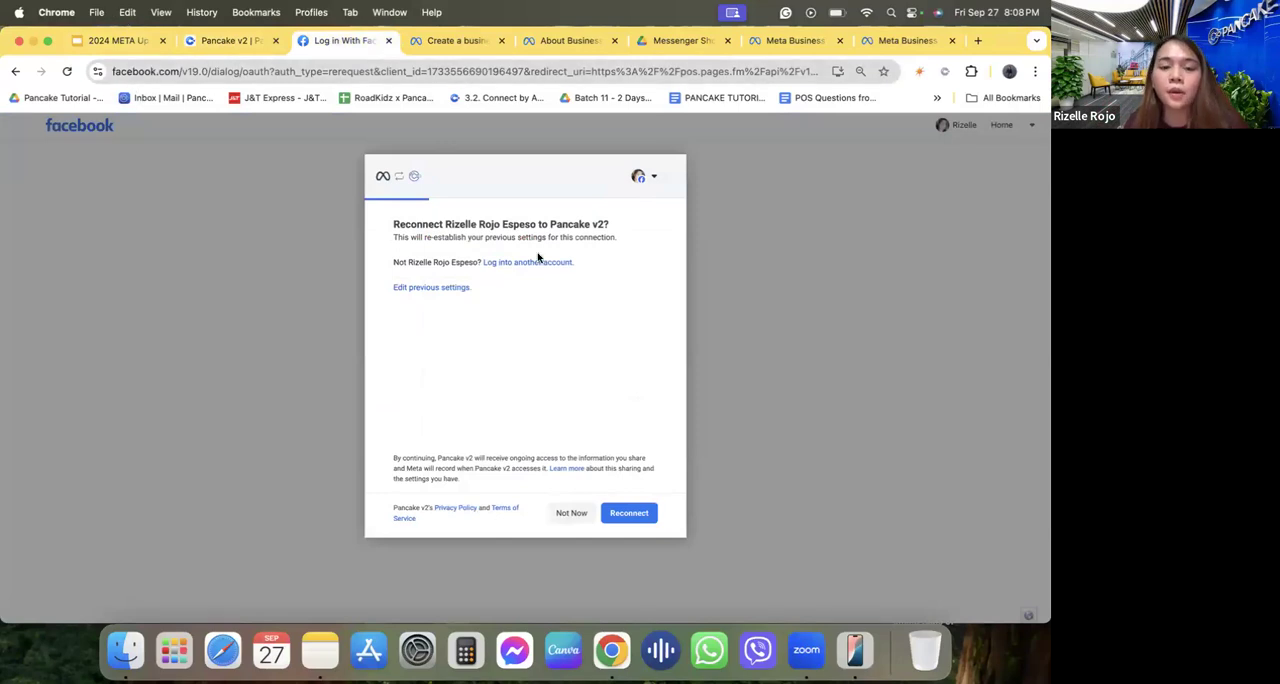
click(632, 512)
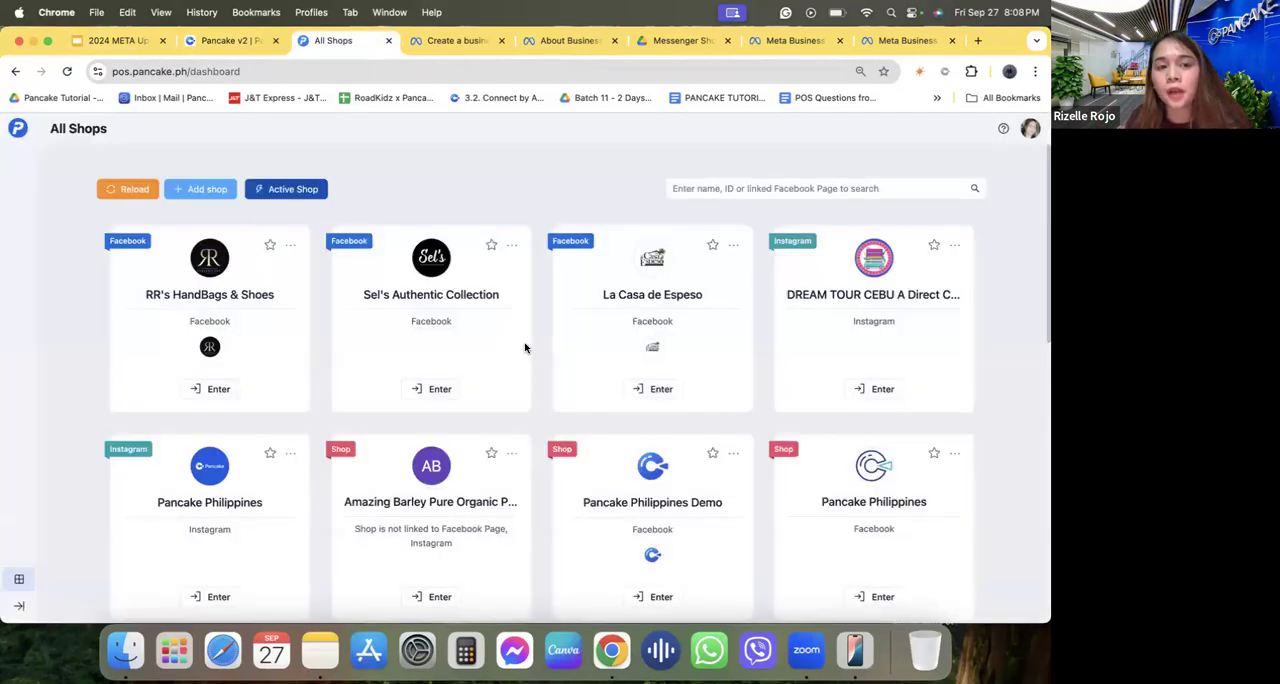
Find the Perfume Bar PH shop among all shops in Pancake POS and enter it.
scroll(525, 347, down, 2)
scroll(525, 347, up, 2)
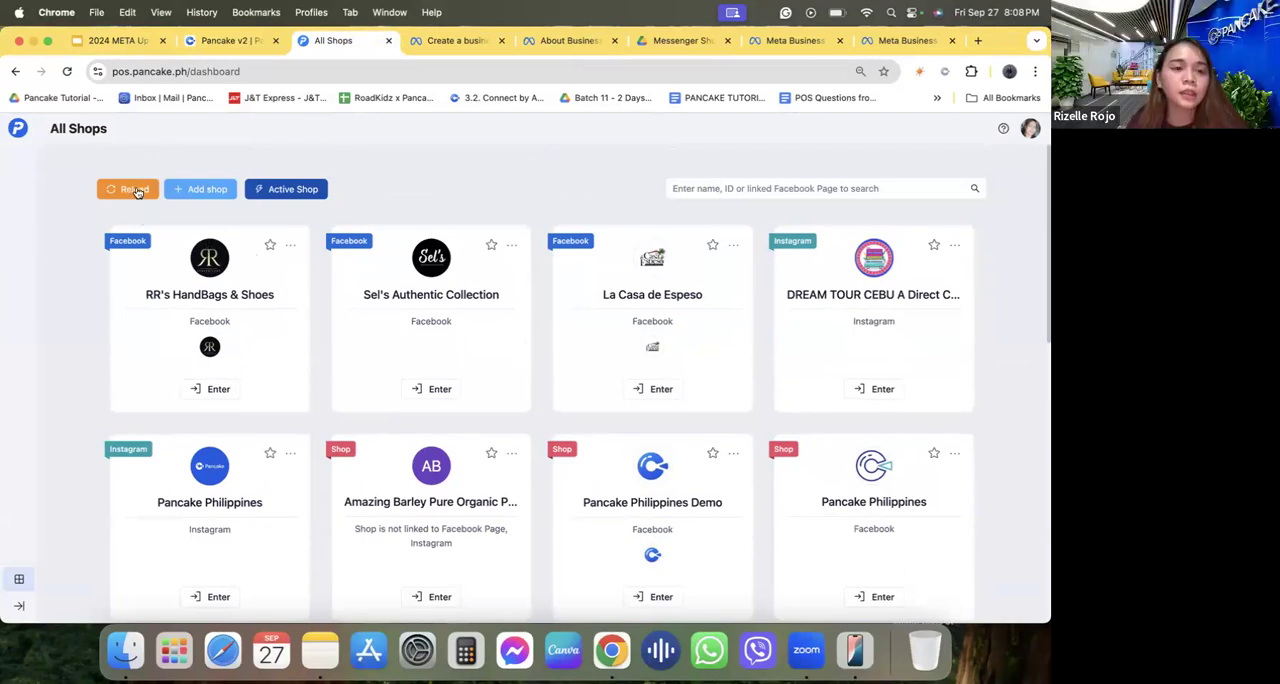
scroll(451, 380, down, 5)
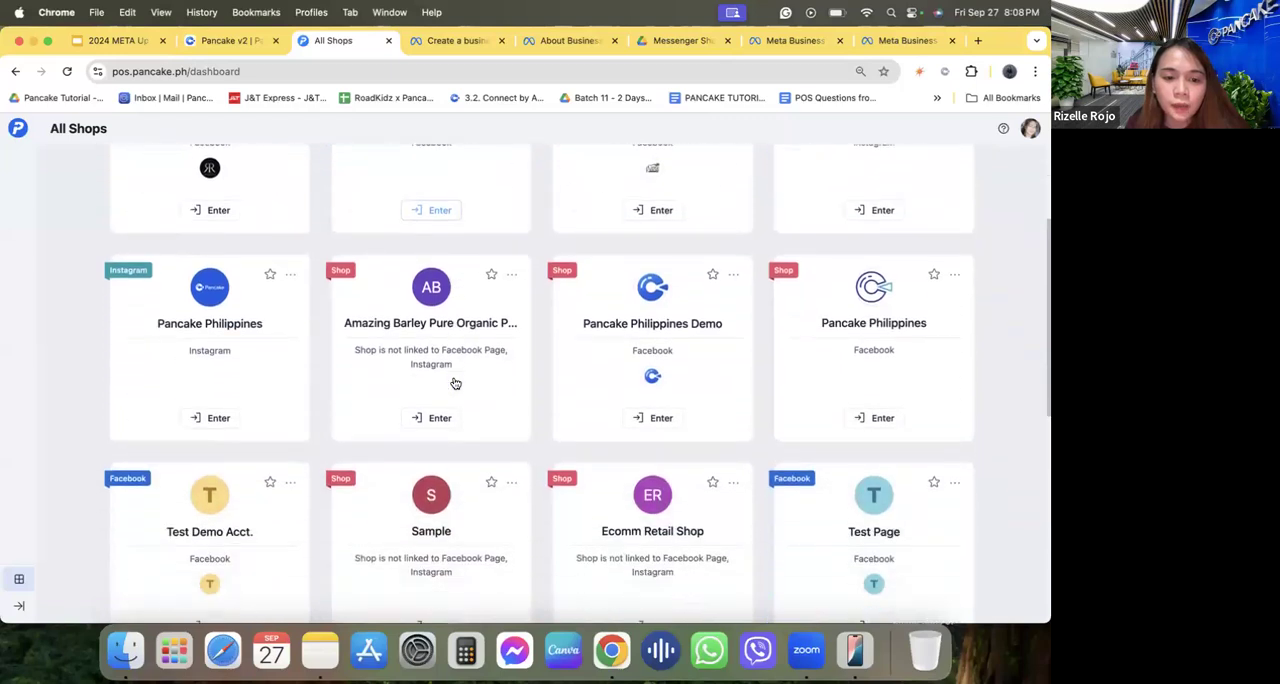
scroll(453, 382, down, 5)
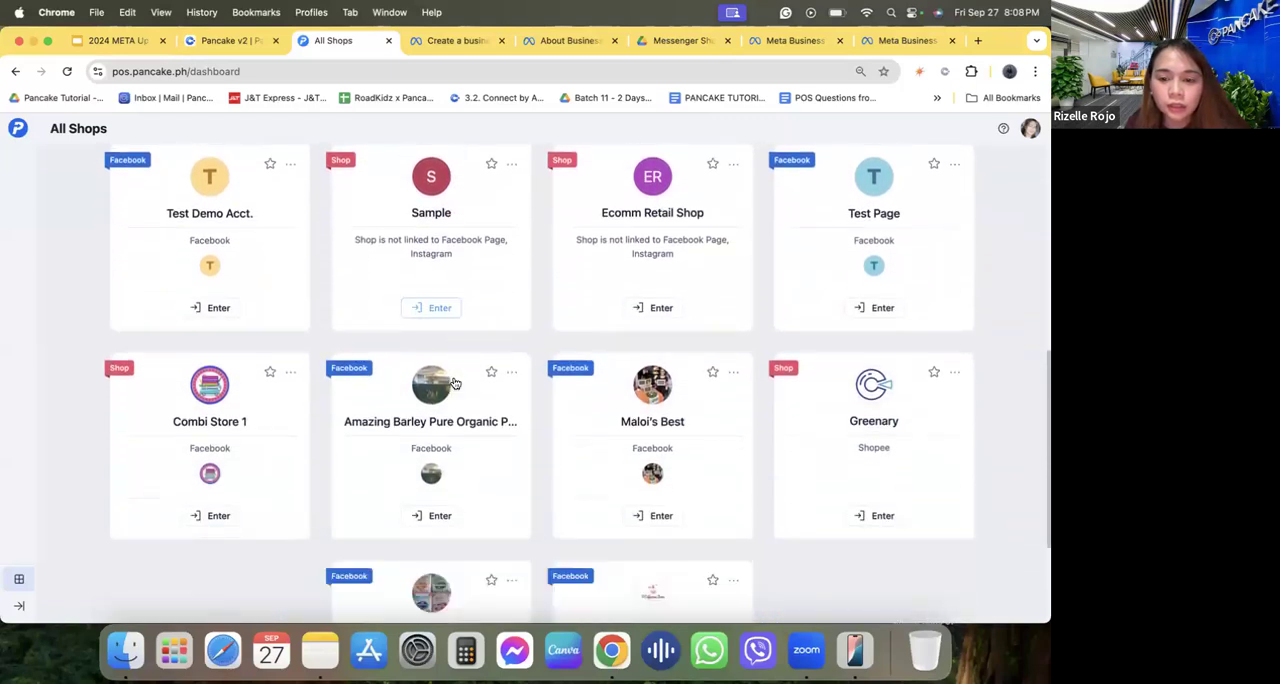
scroll(453, 382, down, 2)
click(652, 546)
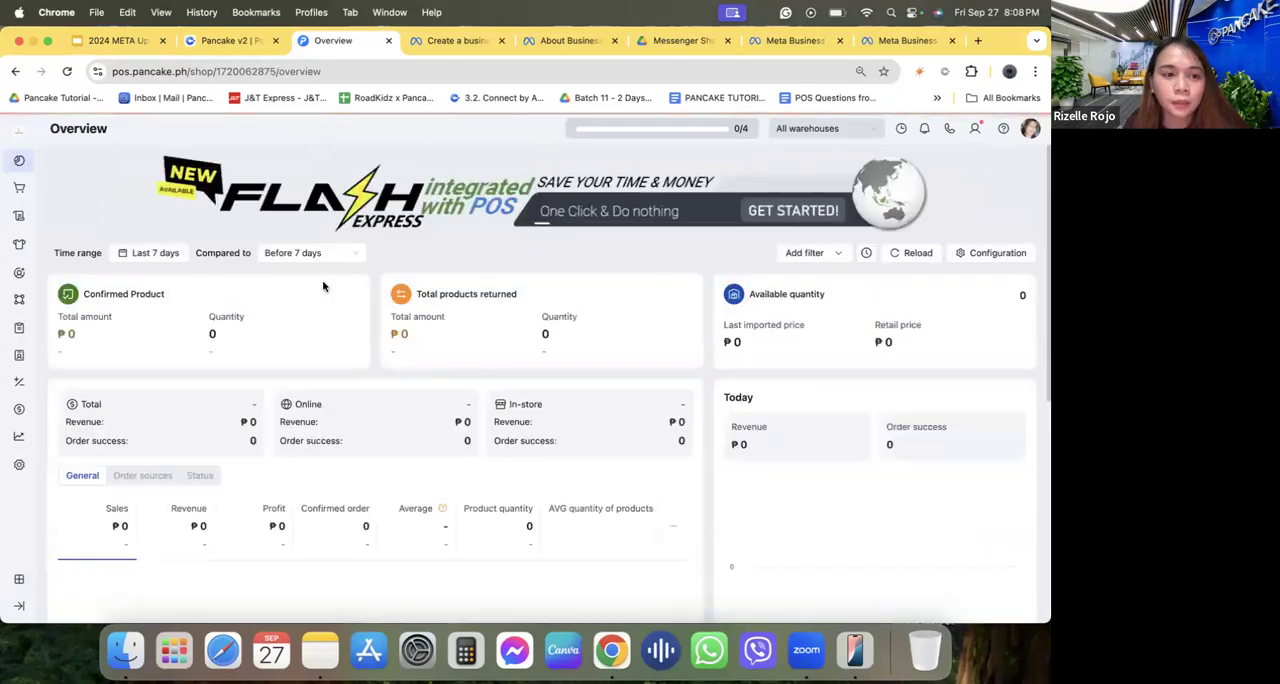
Go to the shop's product management page and bring up the Synchronize with Facebook requirements.
mouse_move(18, 247)
click(60, 248)
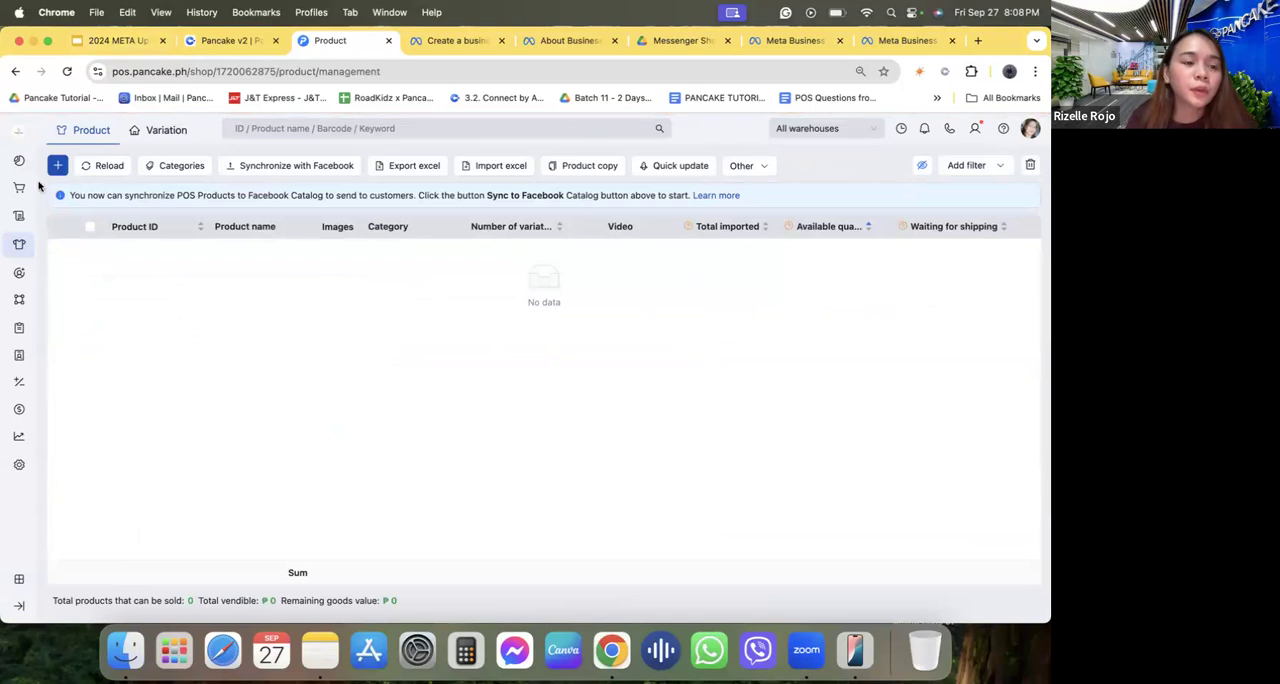
mouse_move(20, 246)
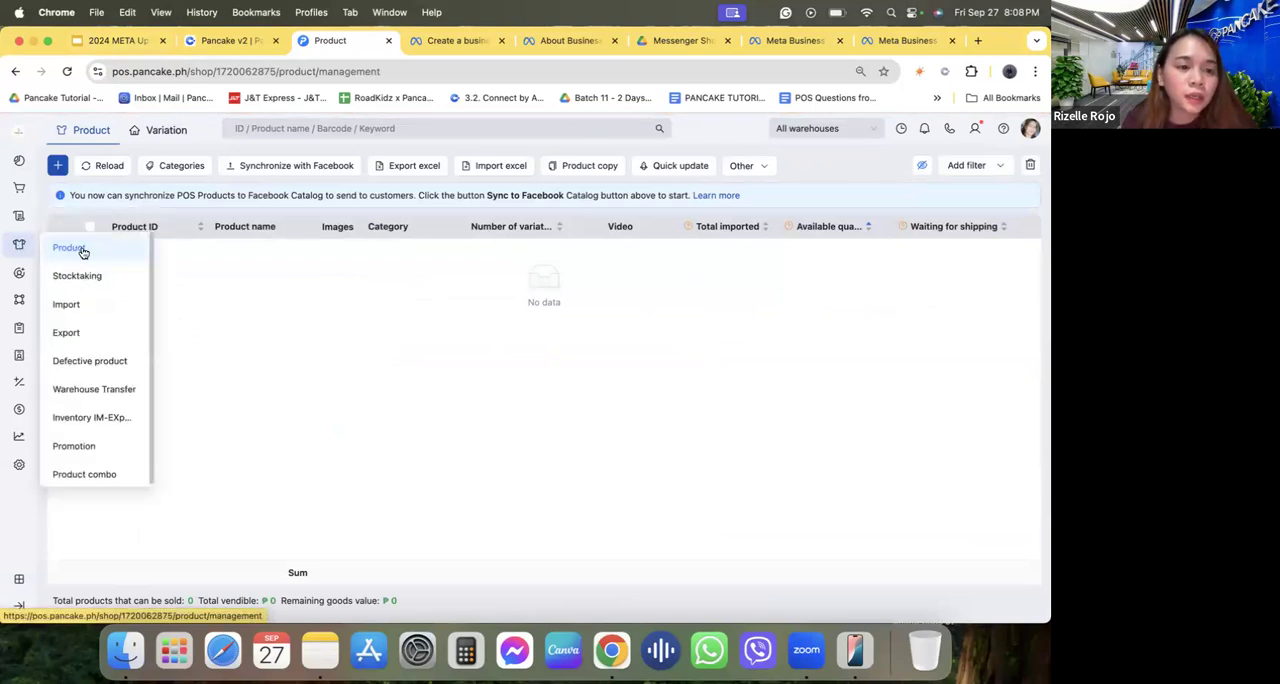
click(250, 168)
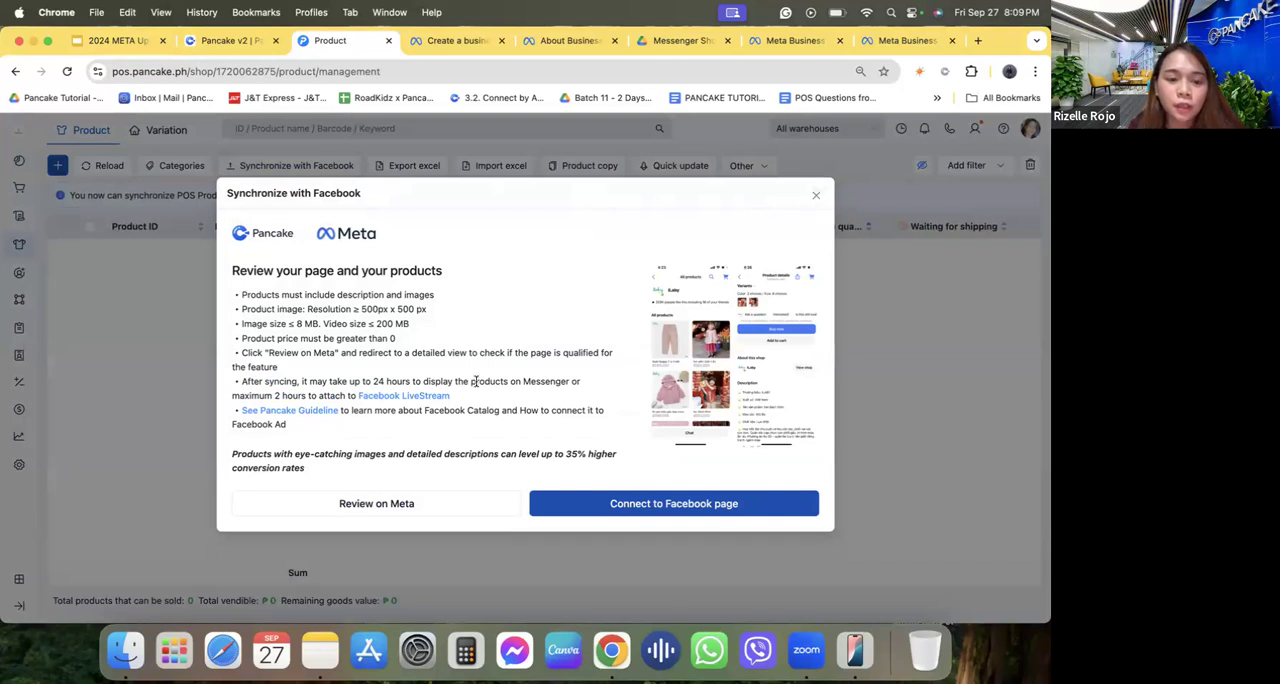
Review the shopping features on Meta and check the Perfume Bar PH Page's readiness for onboarding.
click(367, 505)
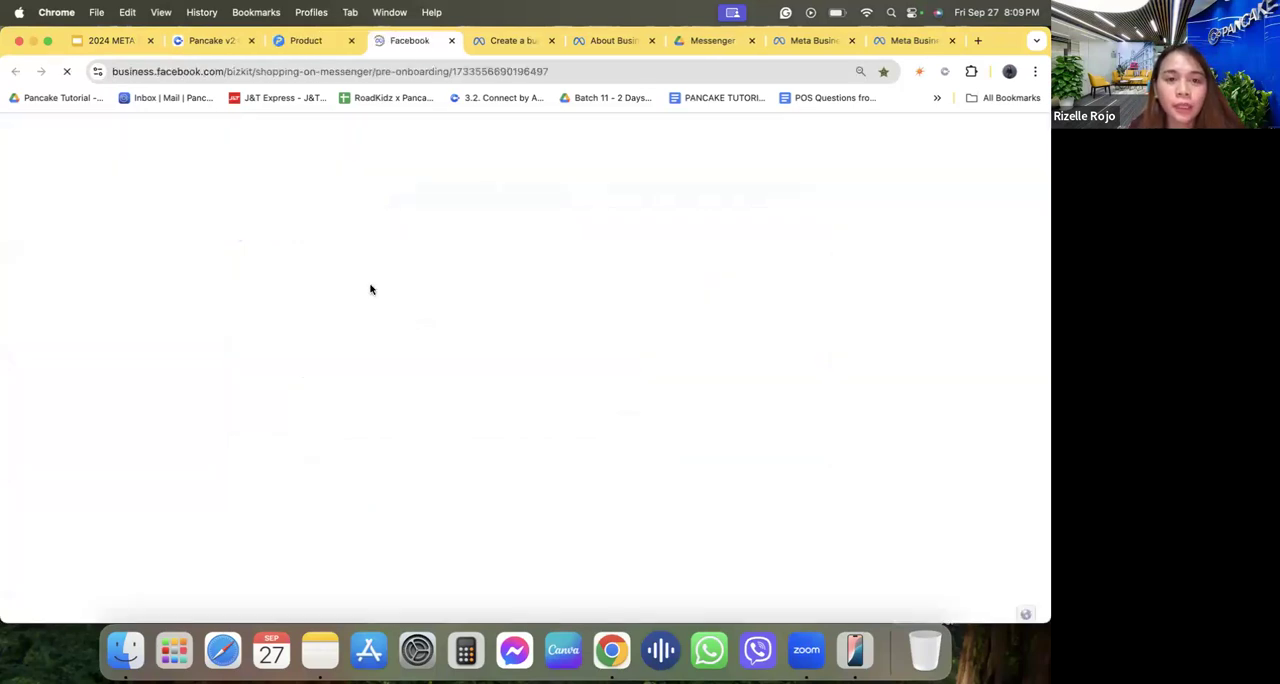
scroll(432, 369, down, 5)
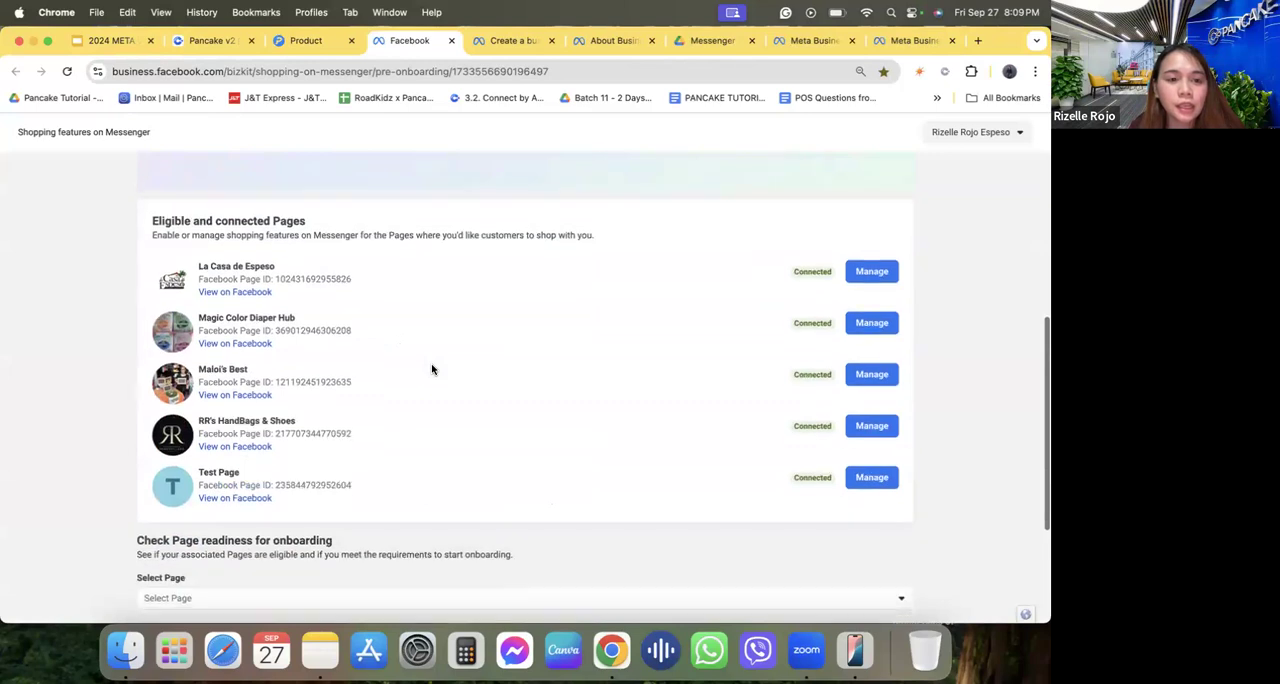
scroll(432, 369, down, 4)
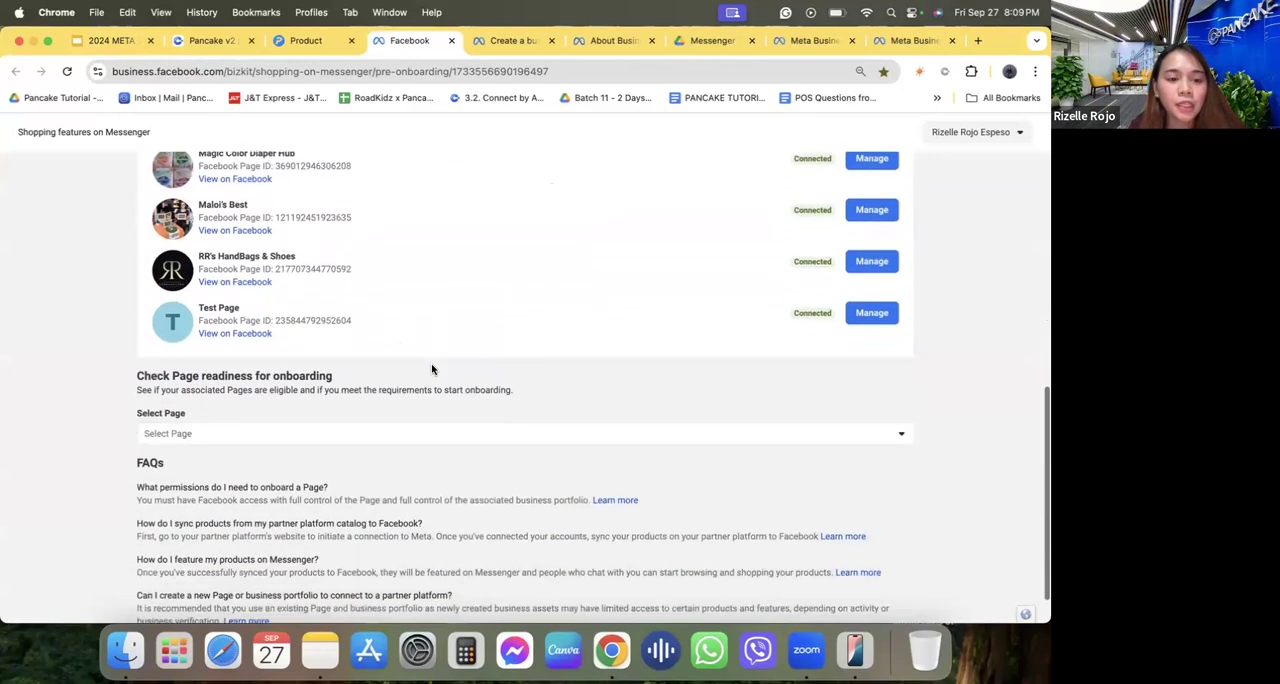
click(346, 410)
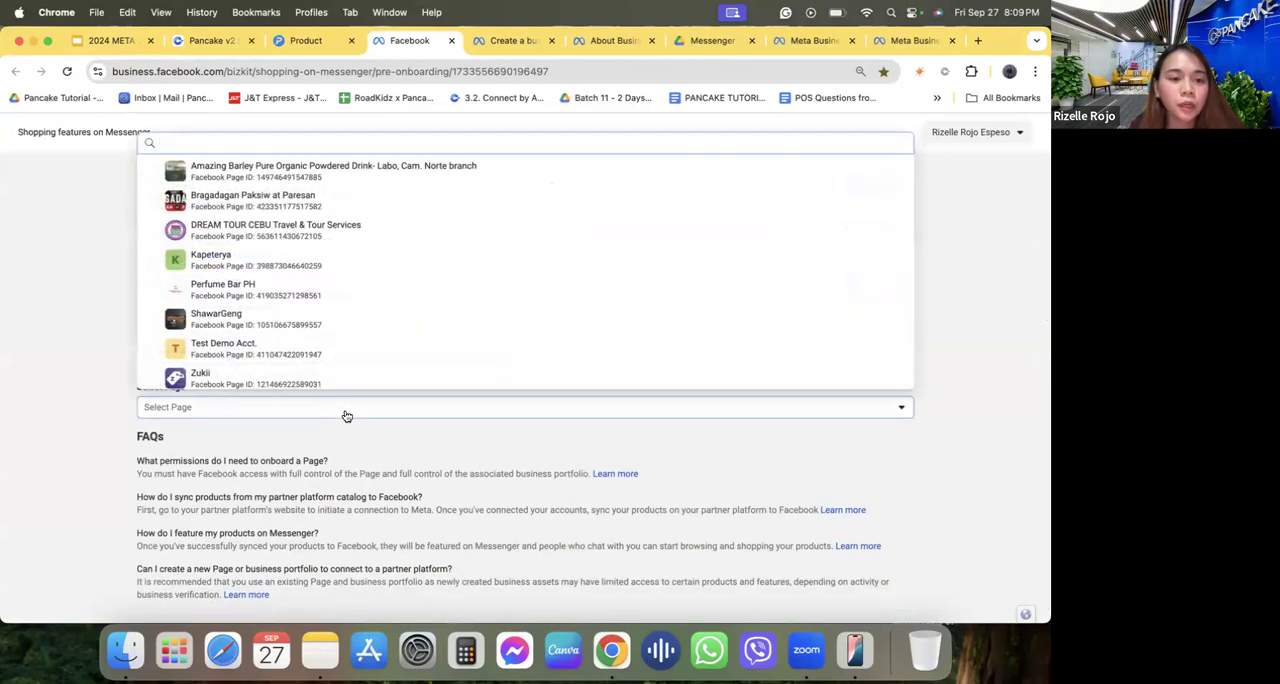
click(292, 289)
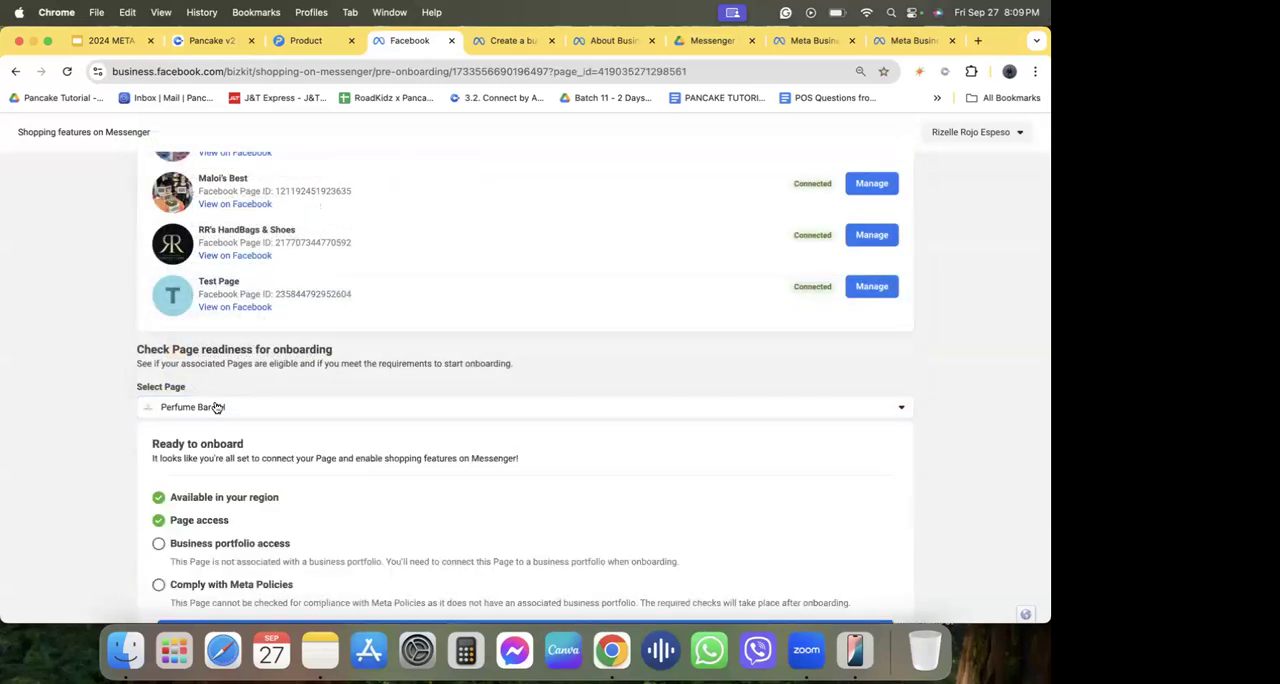
Examine the Page's onboarding requirements and highlight the statement about enabling shopping features on Messenger.
scroll(258, 480, down, 3)
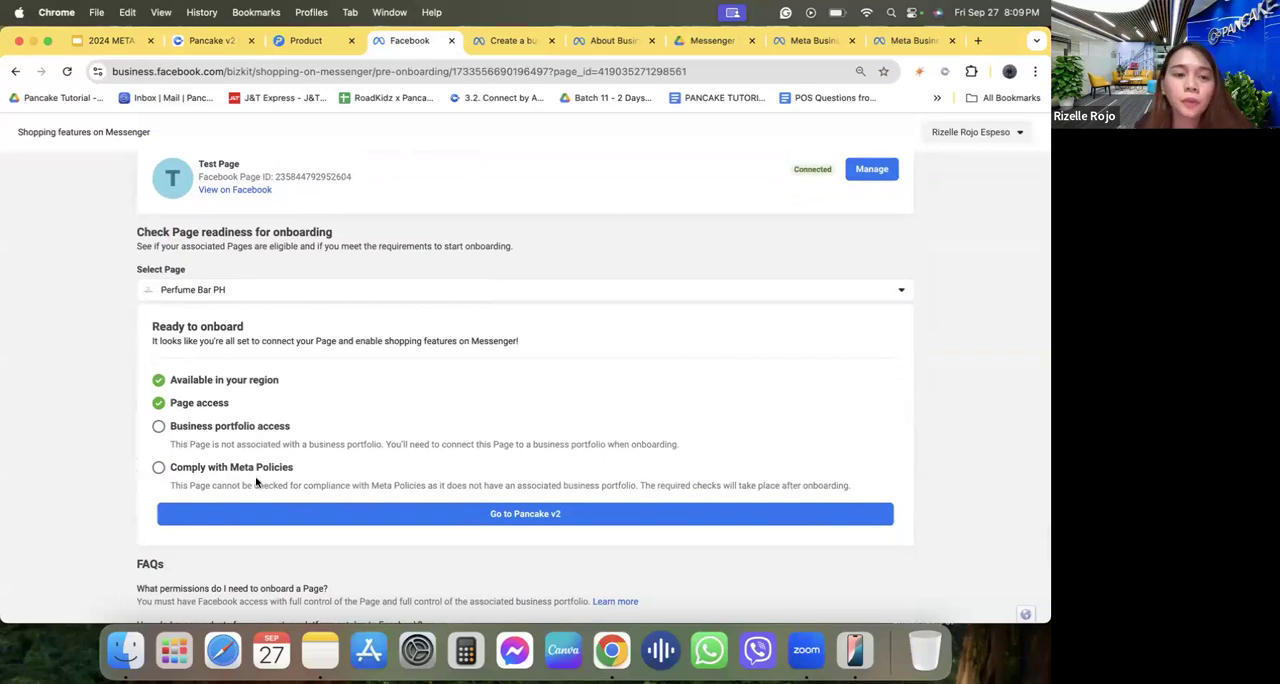
triple_click(170, 337)
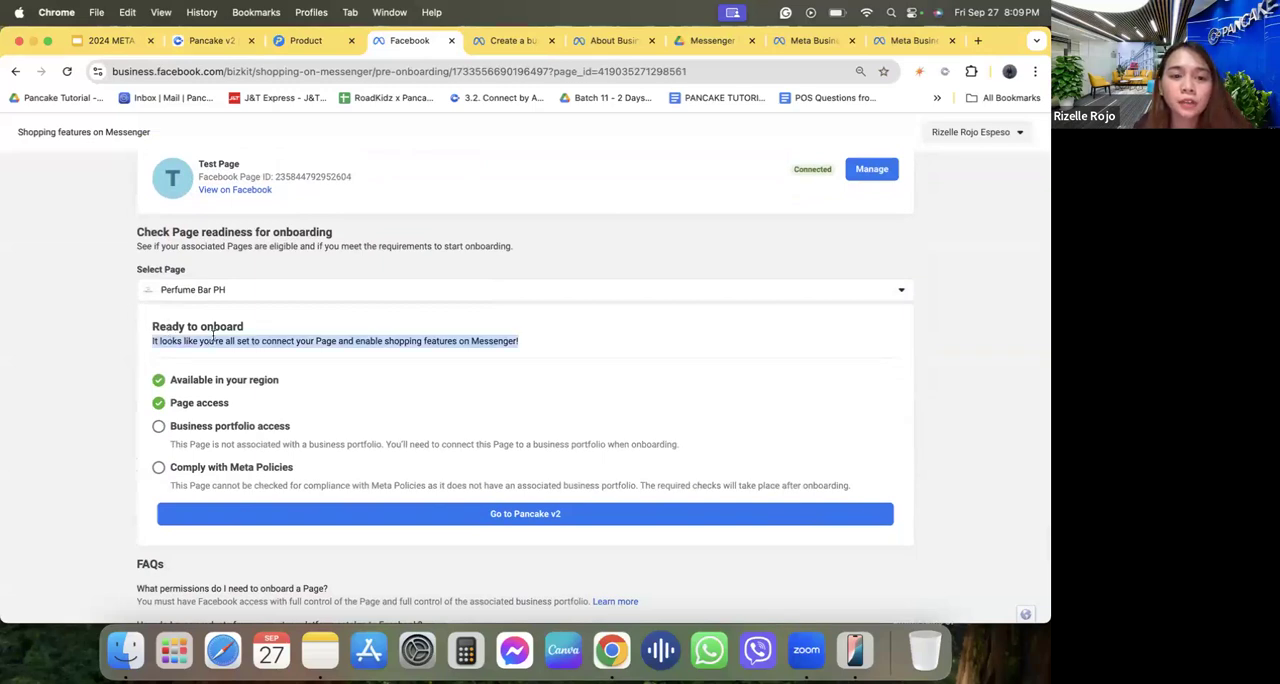
click(277, 336)
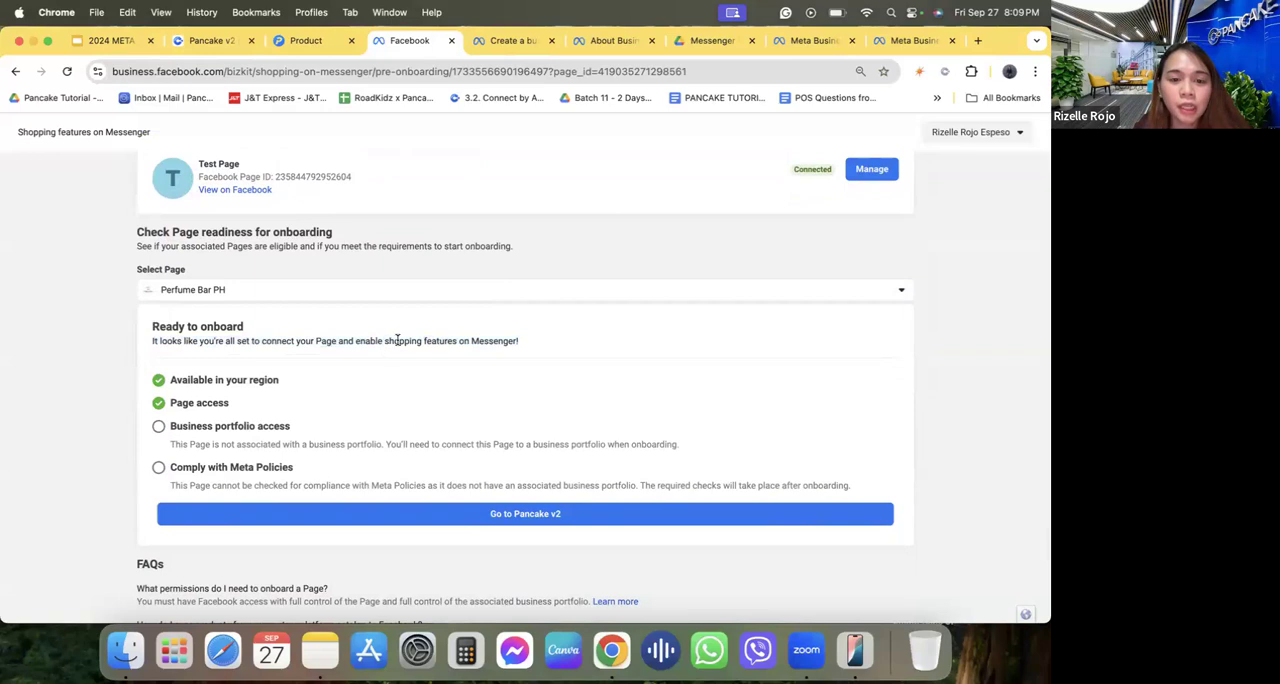
drag(397, 340, 489, 349)
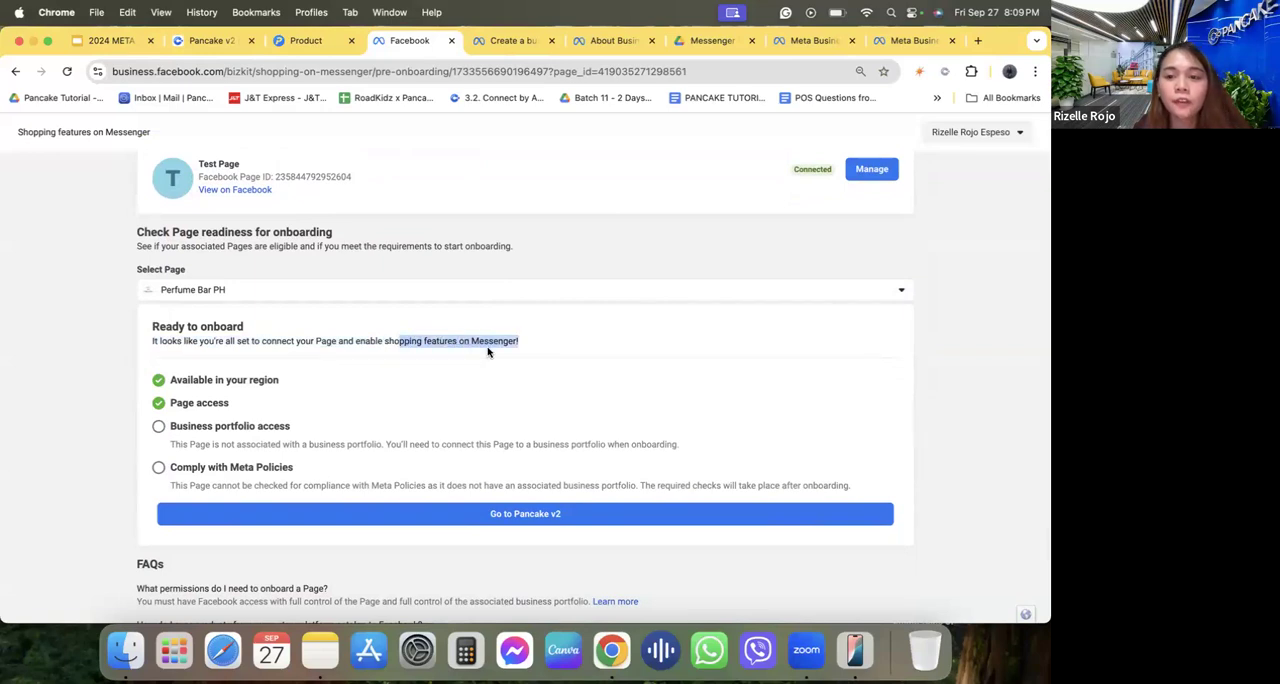
Follow the readiness check's link to Pancake v2, close the partner page and return to the Synchronize with Facebook window in Pancake POS.
click(502, 516)
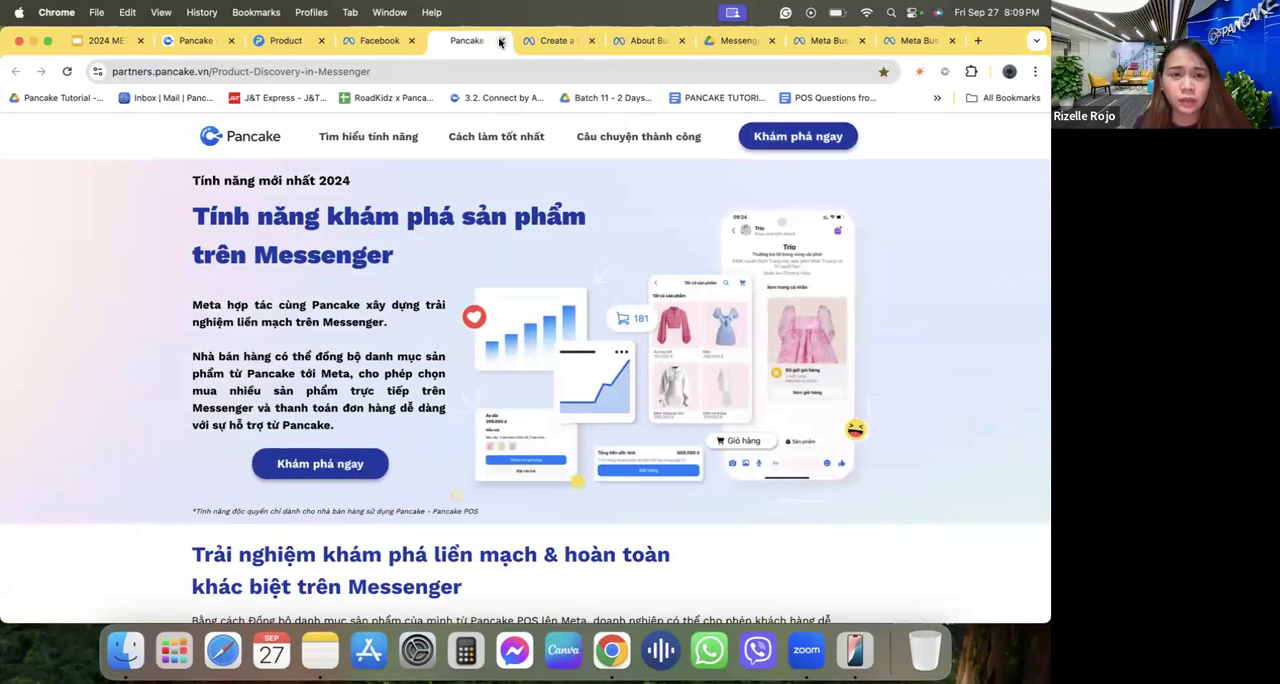
key(super+w)
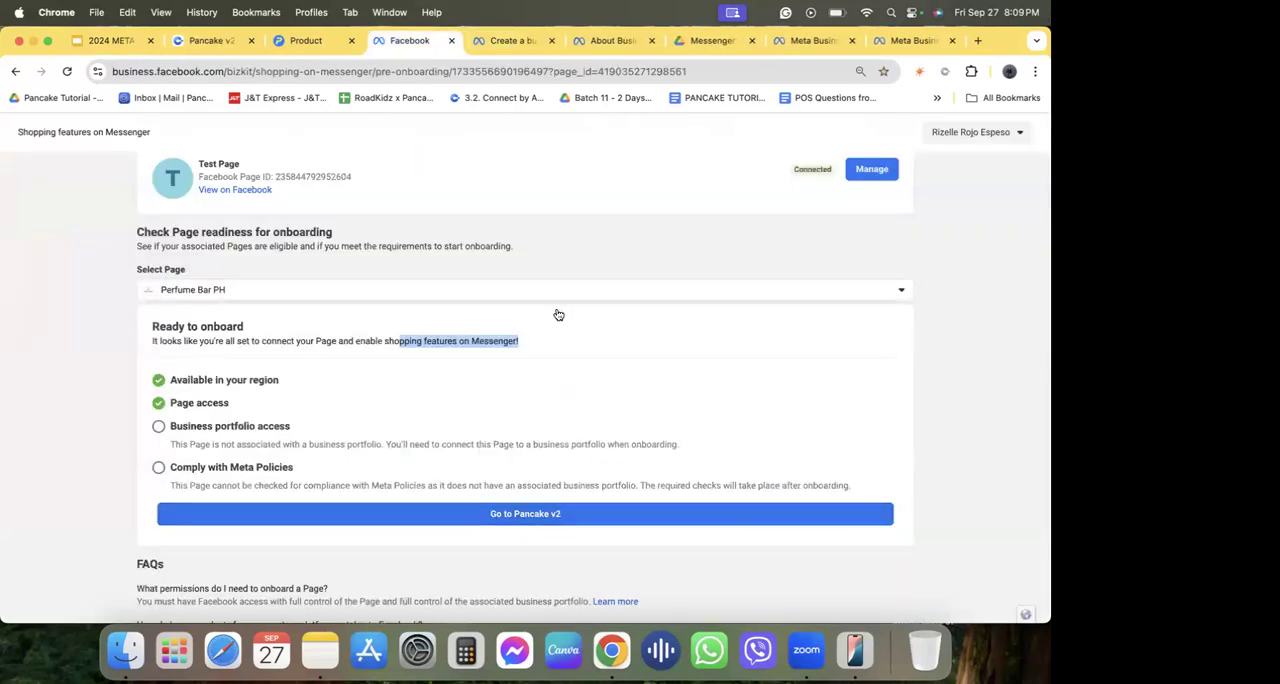
click(303, 44)
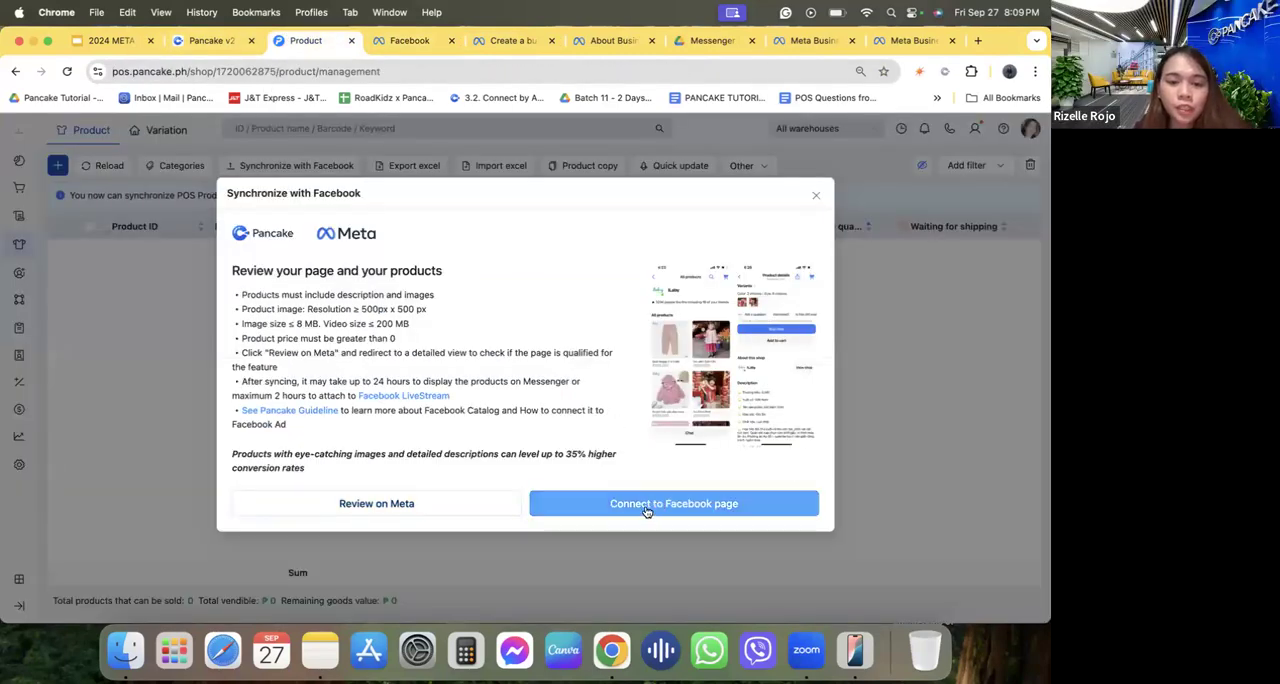
click(376, 504)
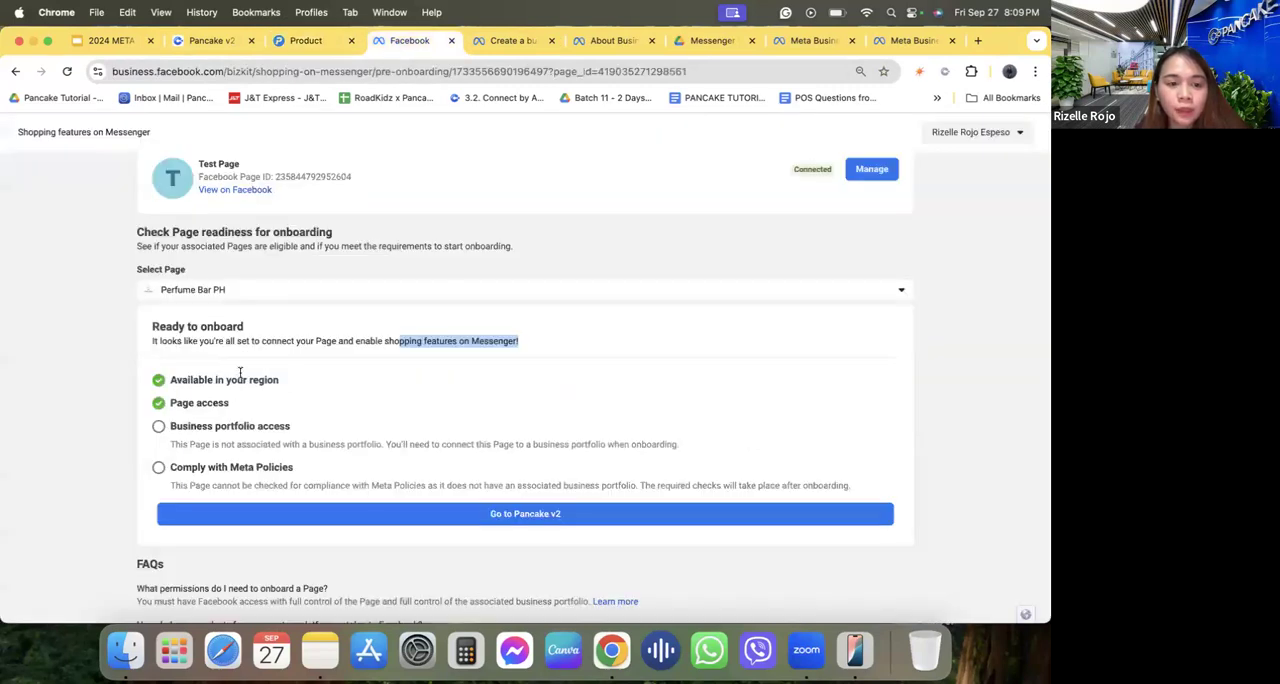
click(306, 42)
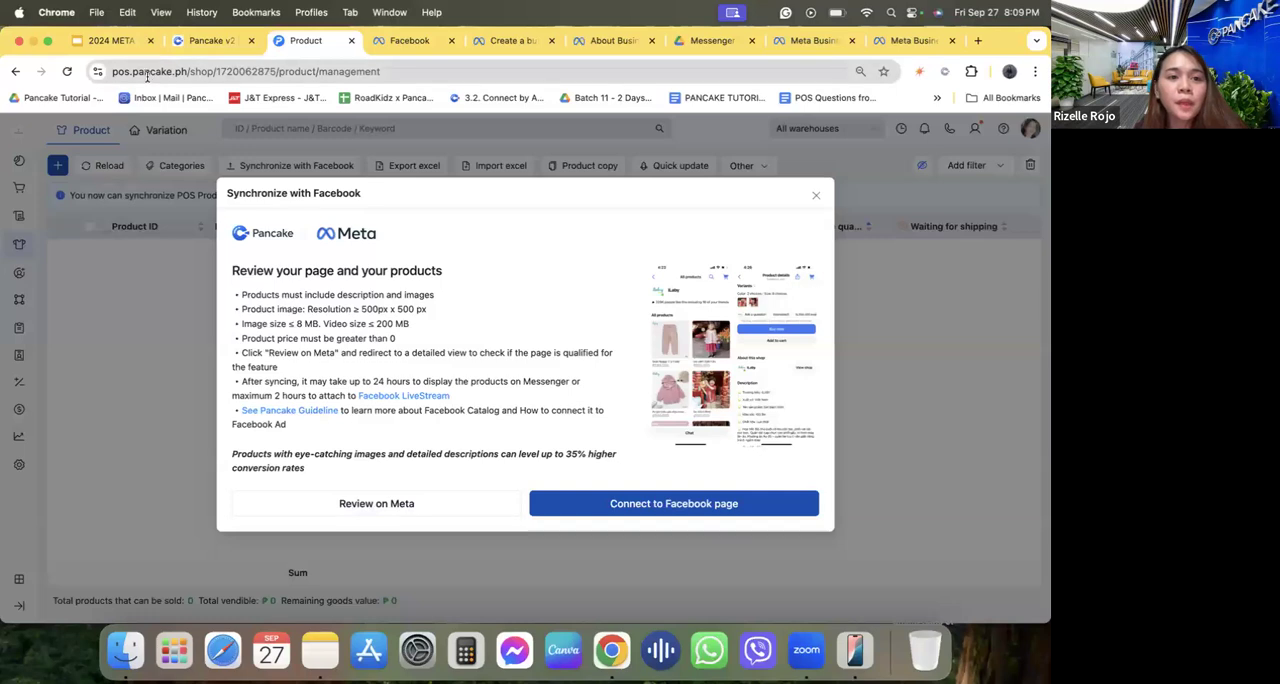
Start connecting the shop to a Facebook Page, continue with the current Facebook account and proceed to the Page and business portfolio selection.
click(640, 505)
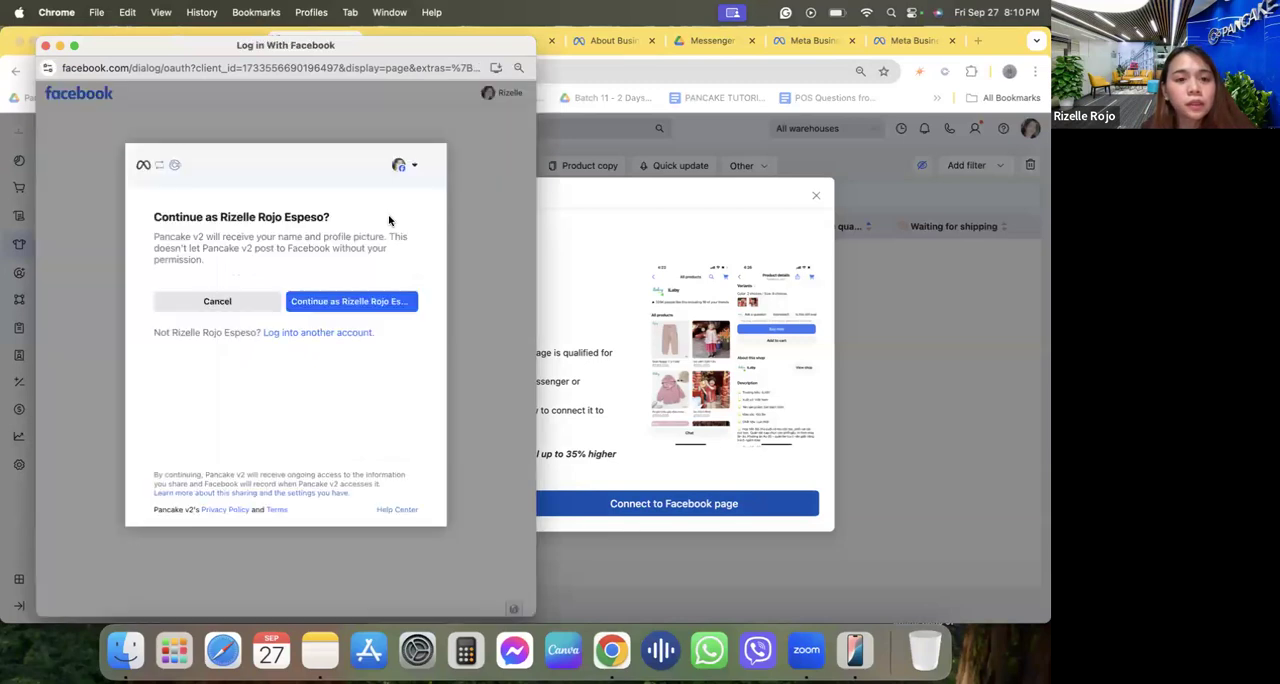
click(406, 165)
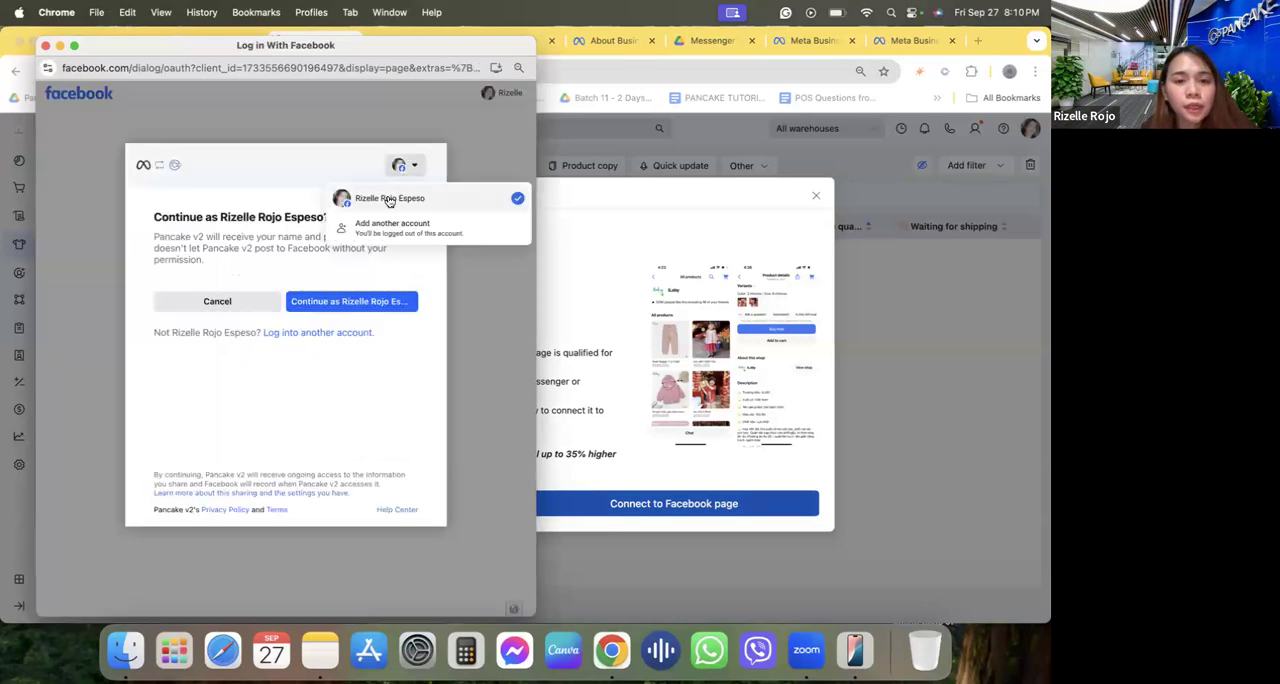
click(364, 285)
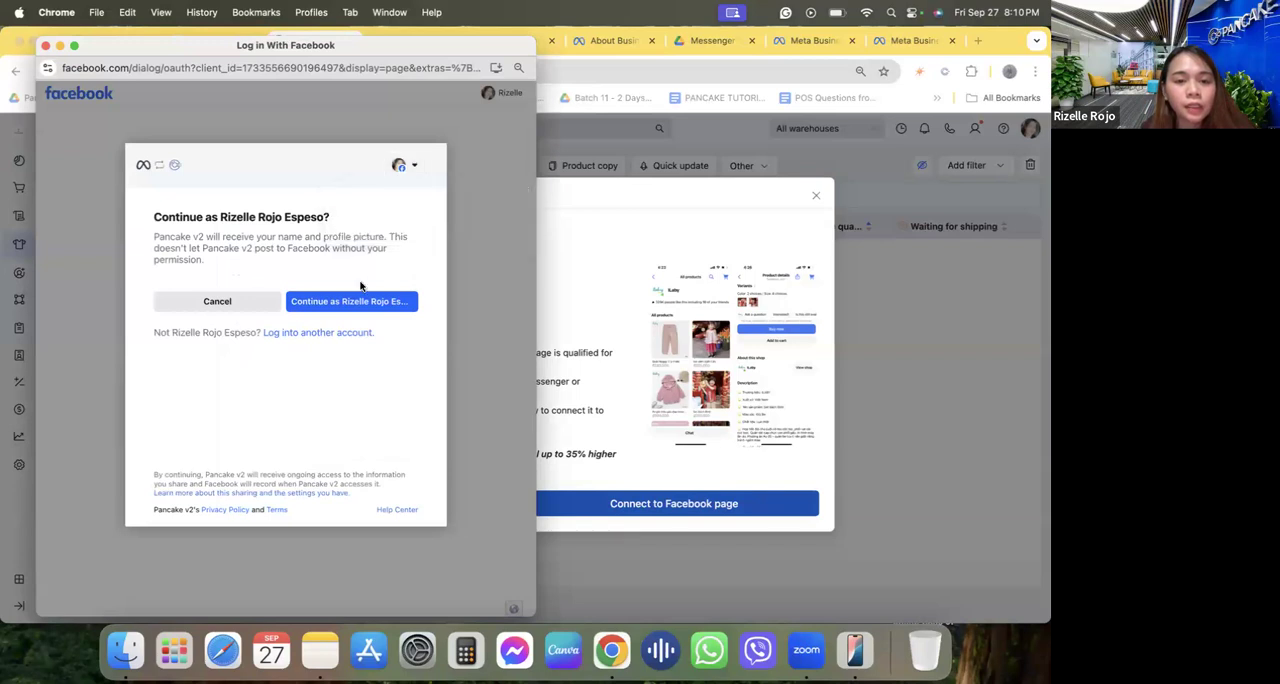
click(353, 302)
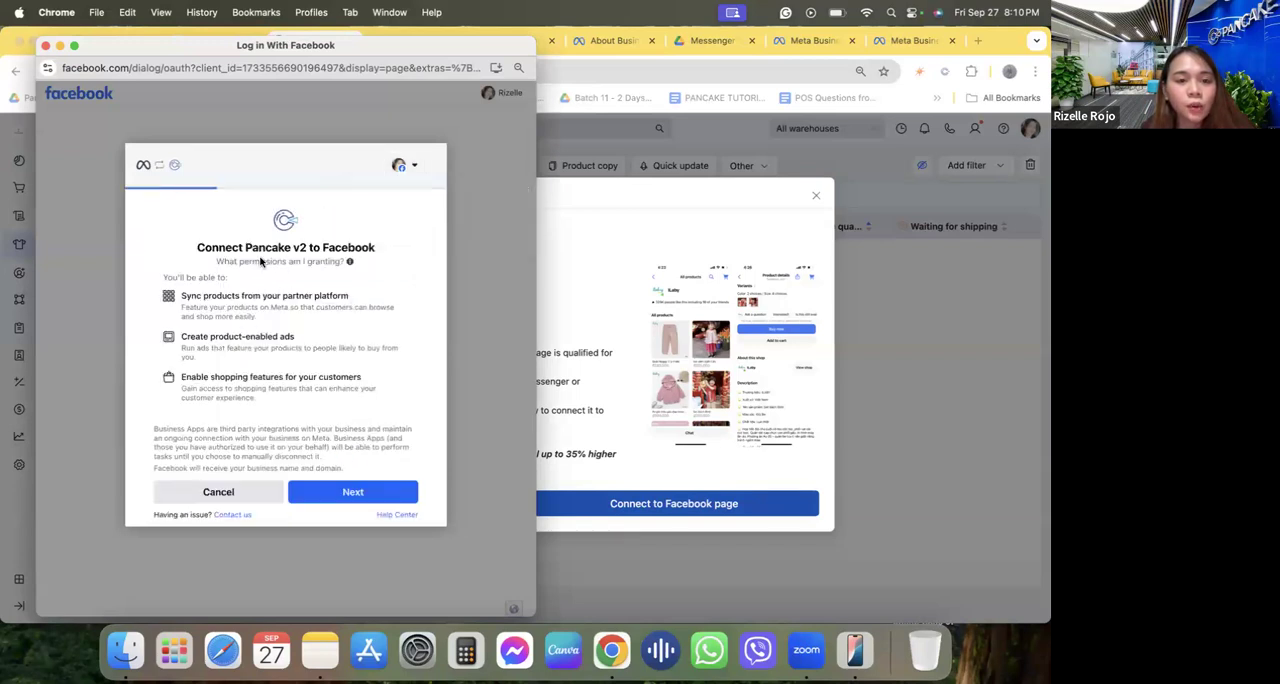
click(349, 492)
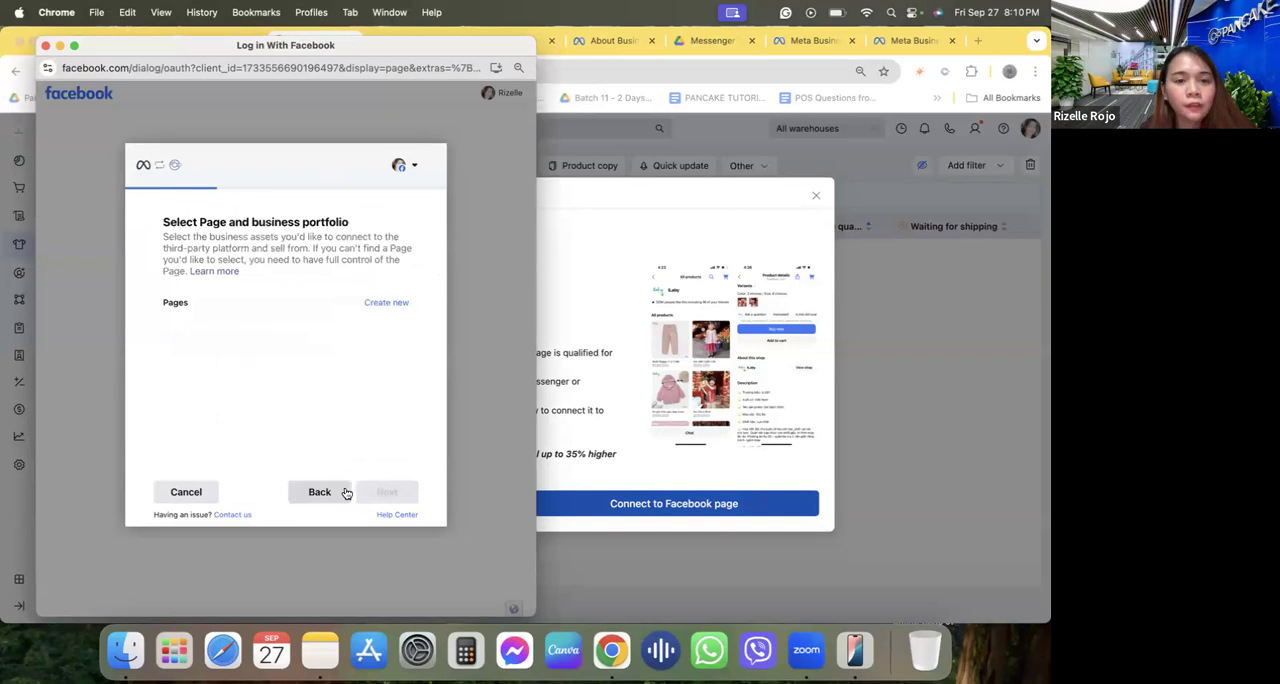
Find the Perfume Bar PH Page among the listed Facebook Pages, select it and proceed to the business portfolio choice.
scroll(296, 370, down, 10)
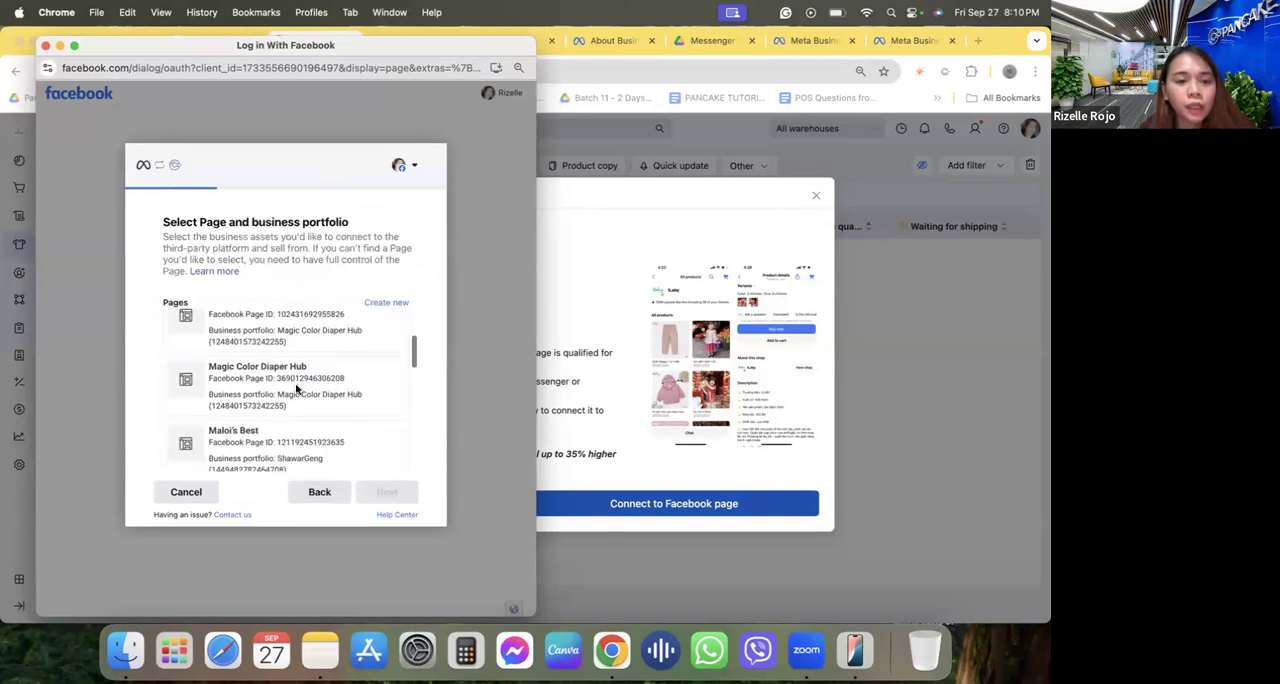
scroll(296, 390, down, 10)
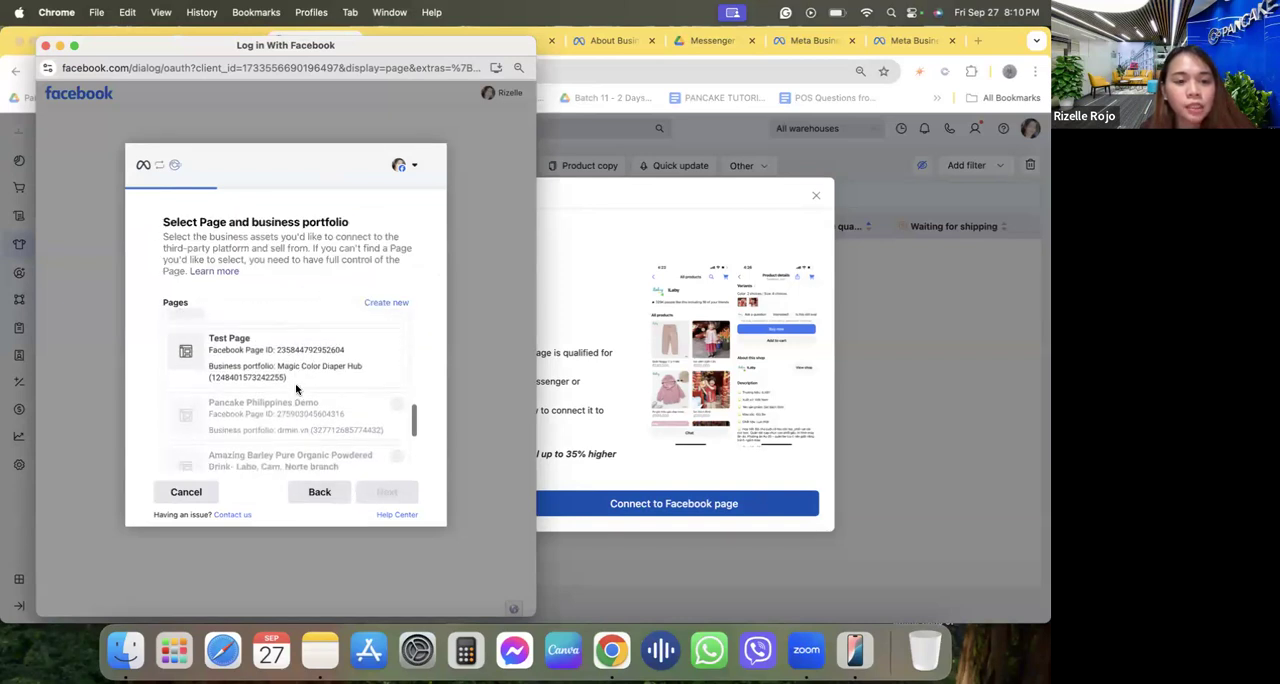
mouse_move(297, 389)
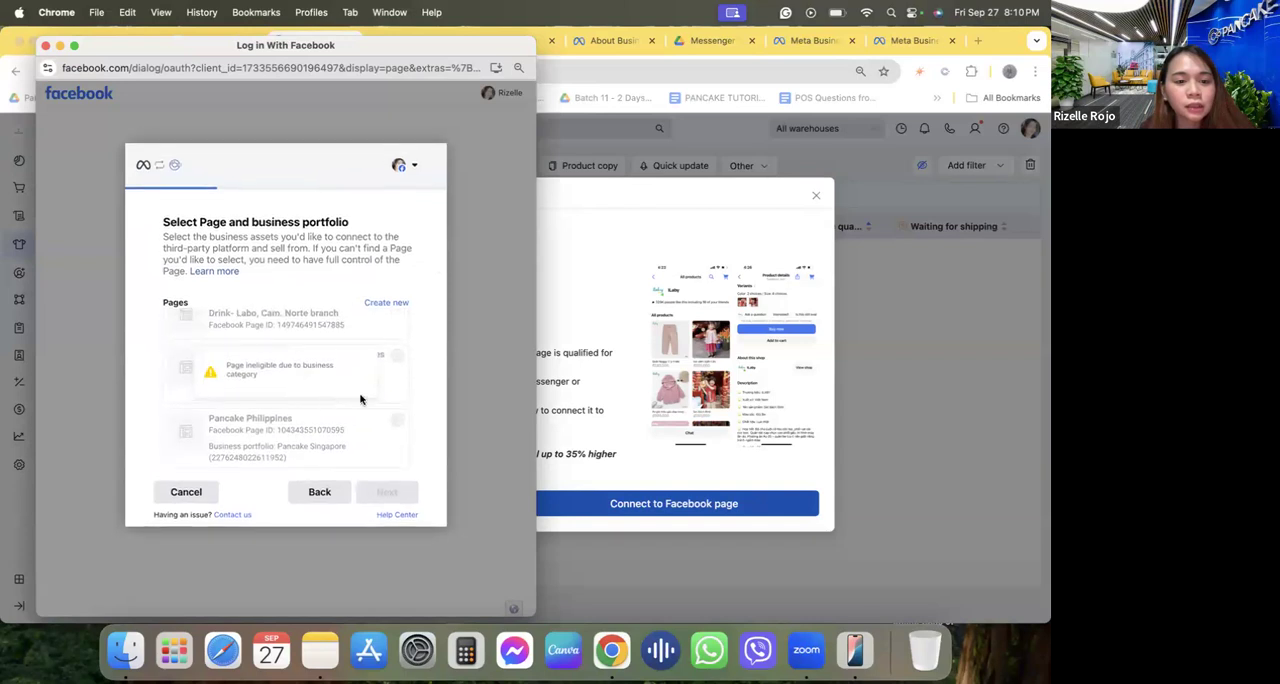
scroll(357, 390, up, 6)
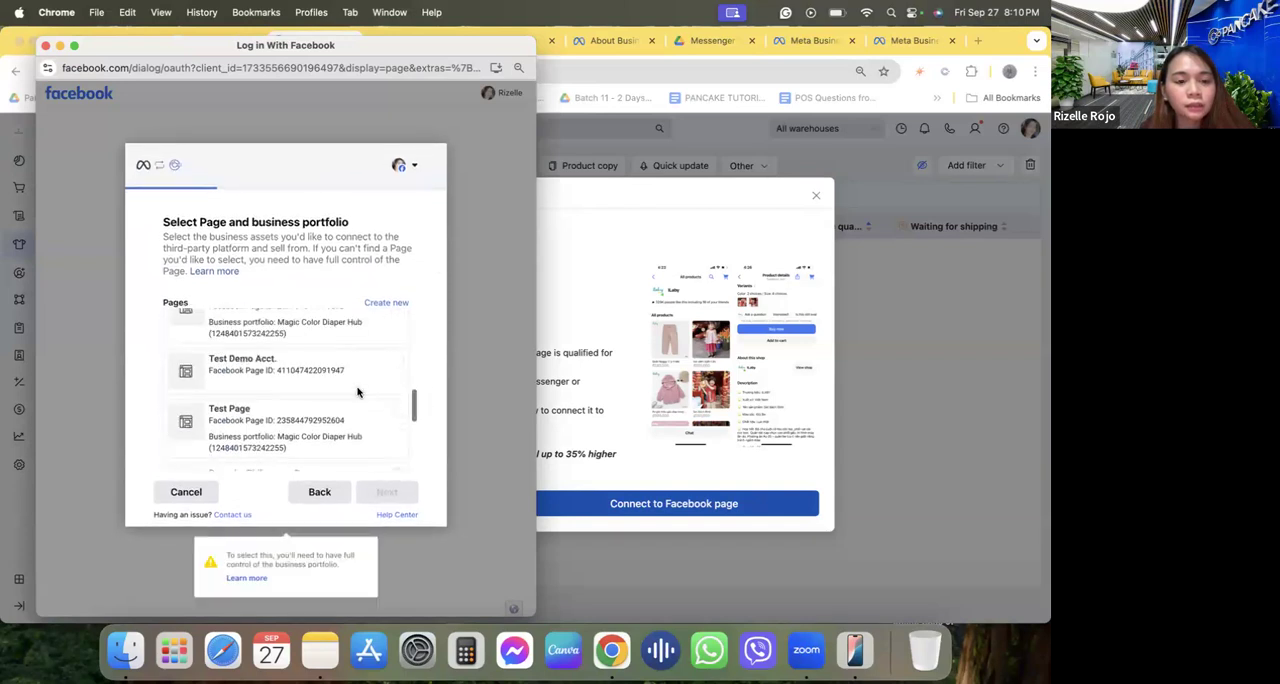
scroll(357, 392, up, 3)
click(357, 390)
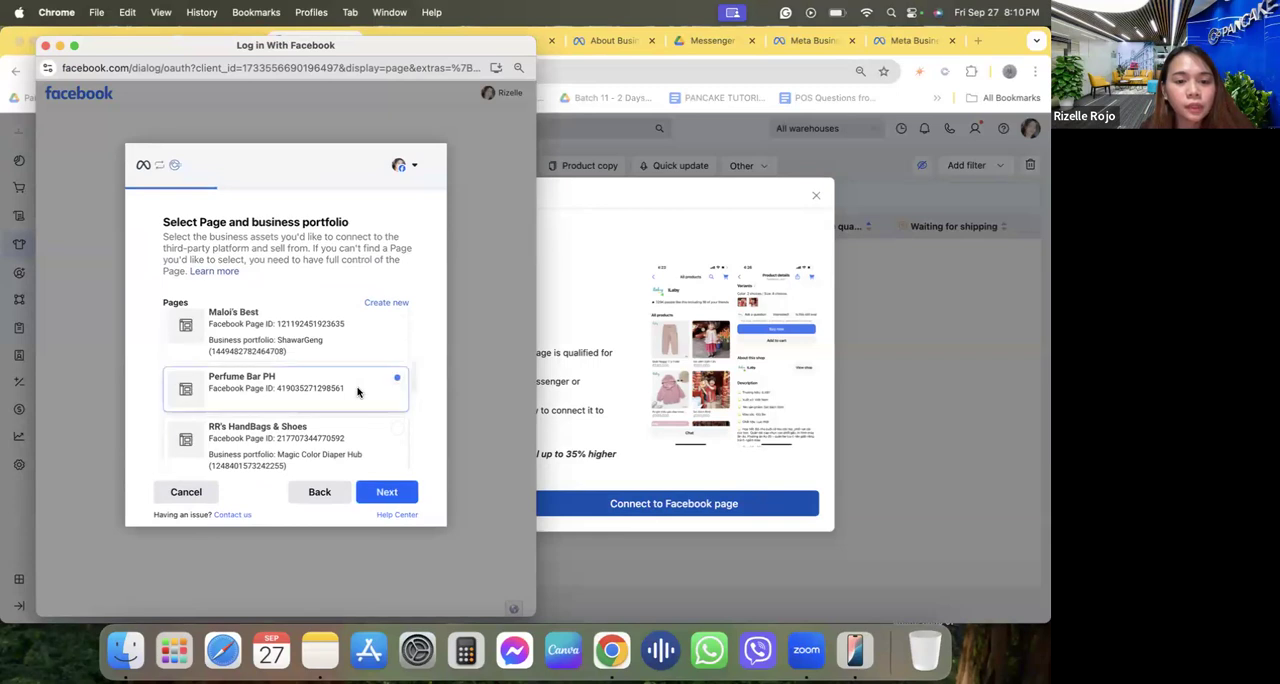
click(387, 494)
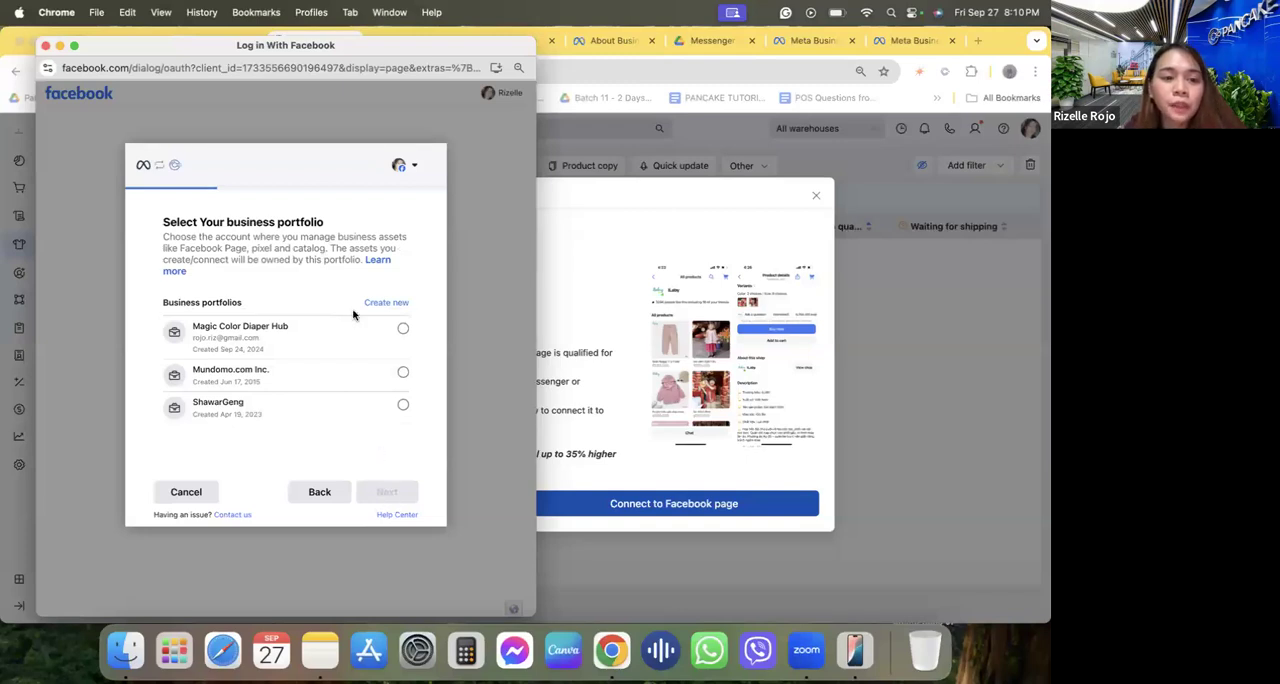
Choose Magic Color Diaper Hub as the business portfolio and confirm the connection settings for the Page.
click(340, 342)
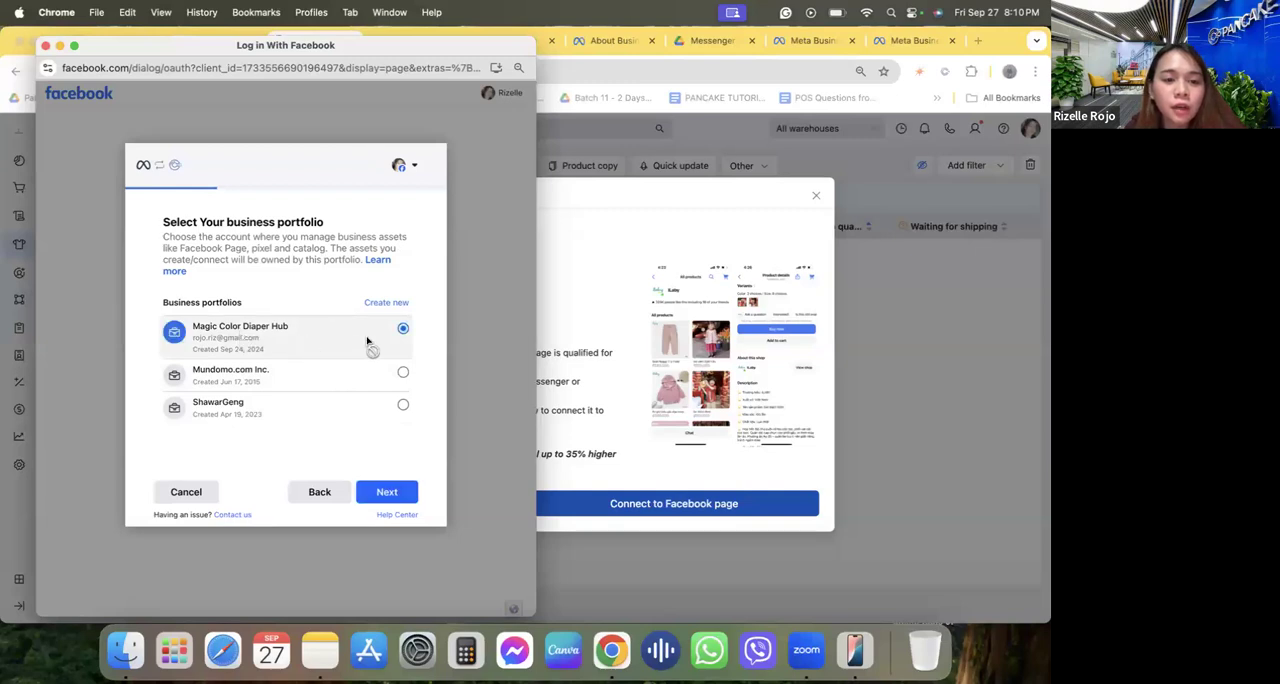
click(387, 492)
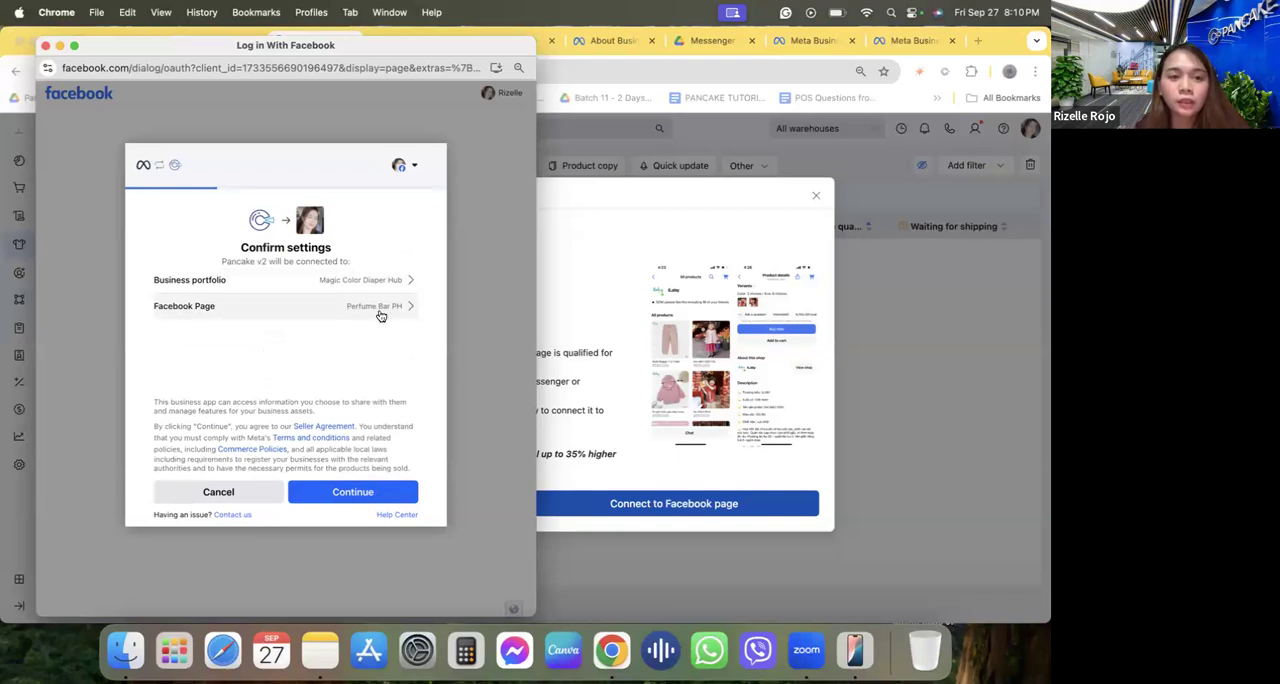
click(350, 492)
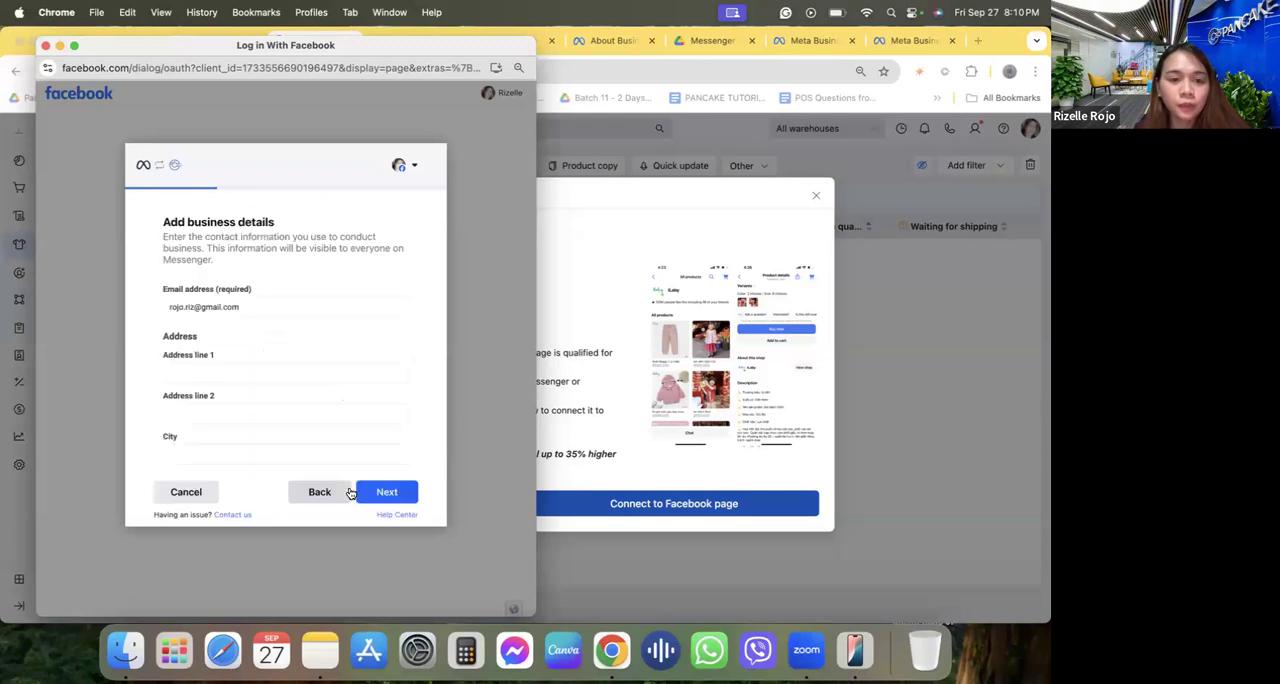
Fill in the business details with the saved address, set the country to Philippines, and accept the permissions requested by Pancake v2.
scroll(224, 300, down, 3)
scroll(220, 292, up, 3)
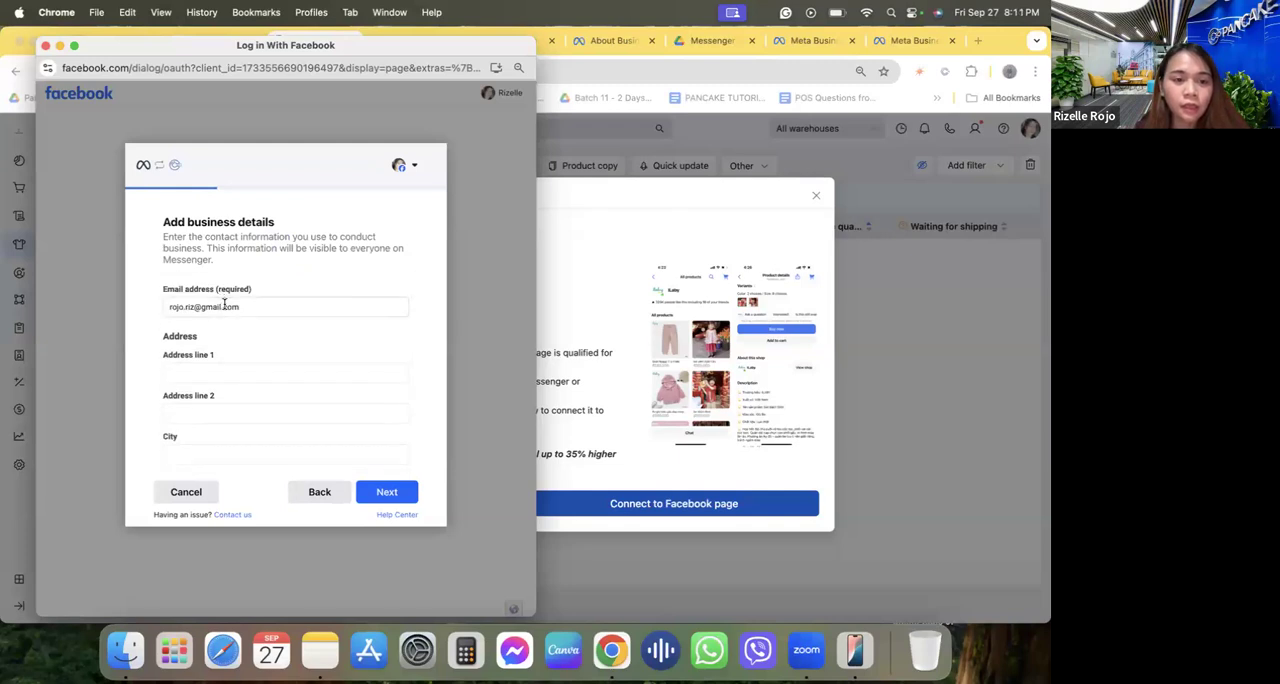
scroll(222, 298, down, 1)
scroll(224, 303, up, 1)
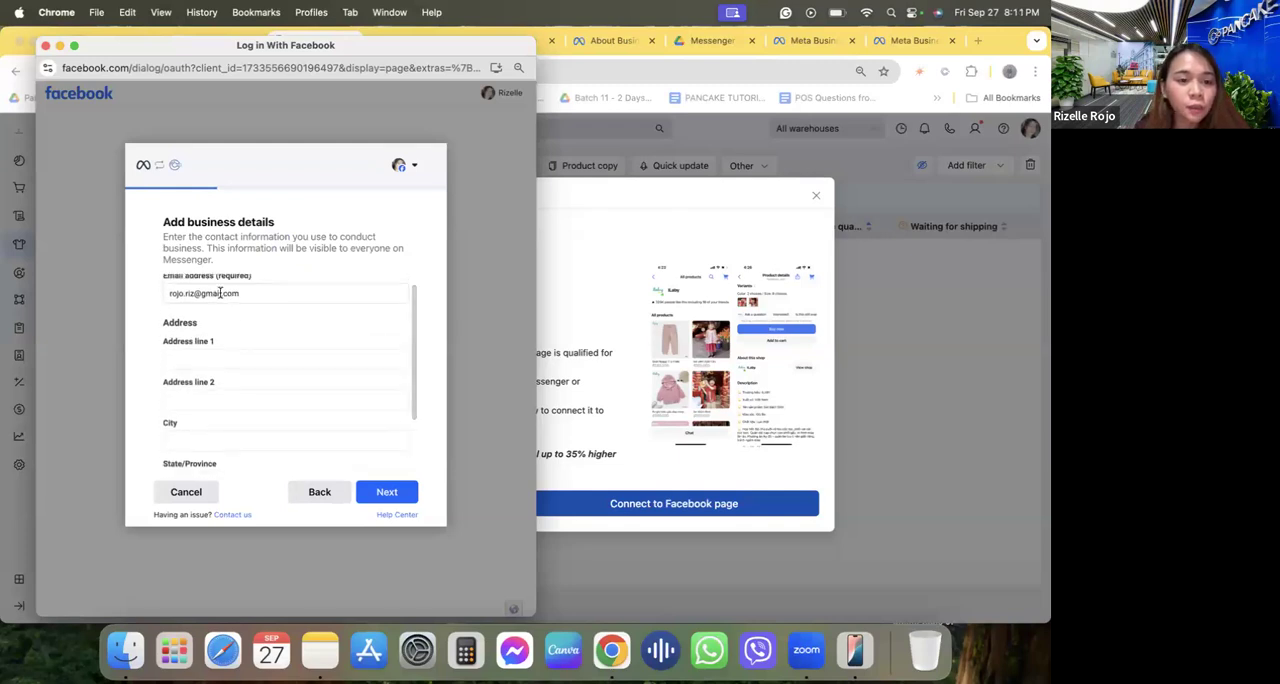
triple_click(220, 293)
scroll(220, 292, down, 2)
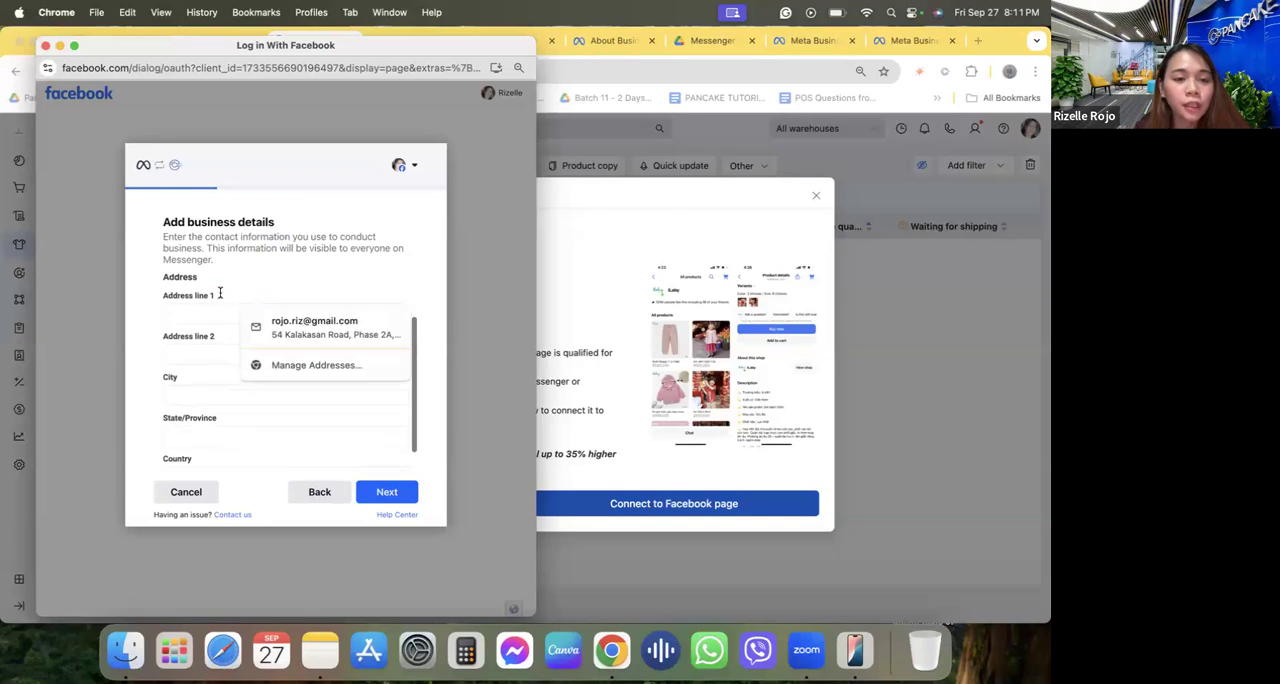
click(198, 311)
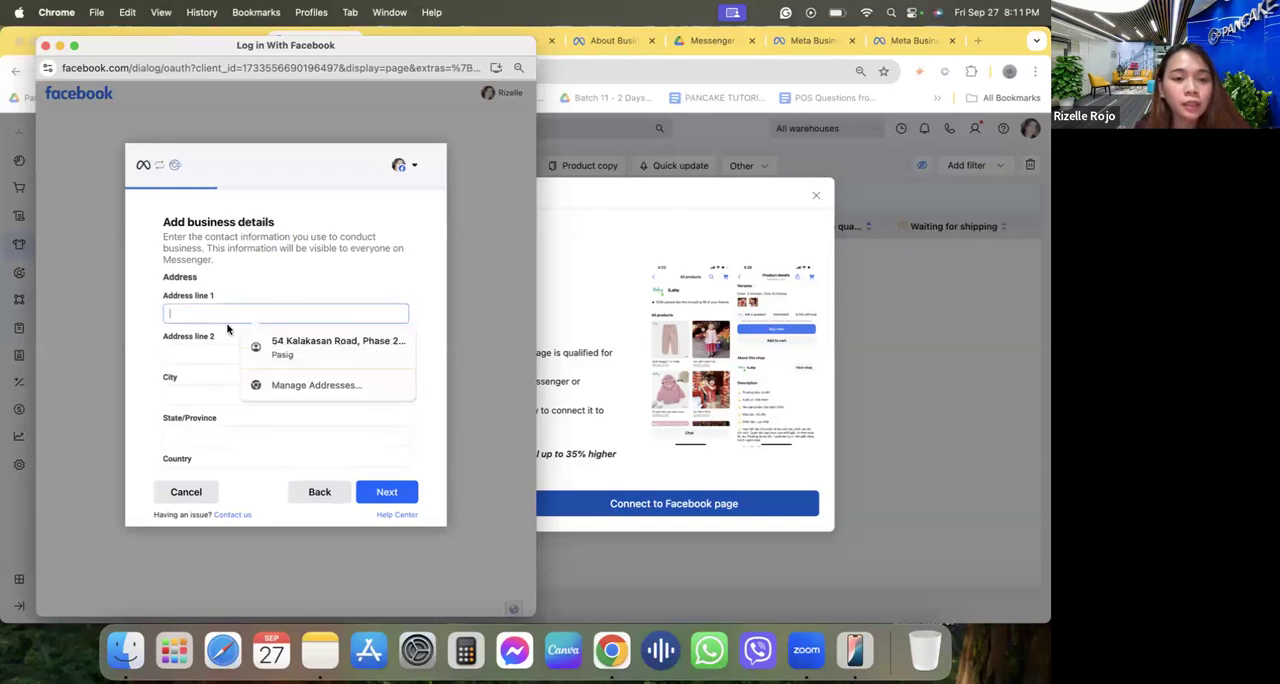
click(250, 347)
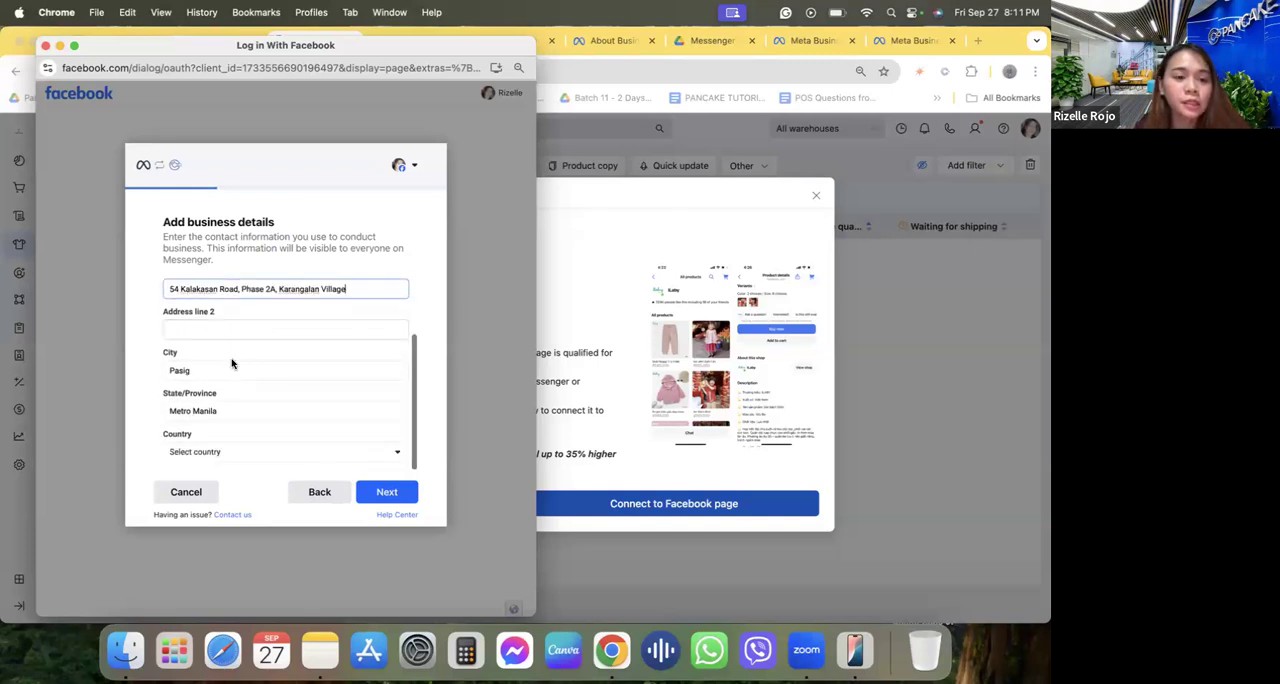
click(220, 452)
click(206, 501)
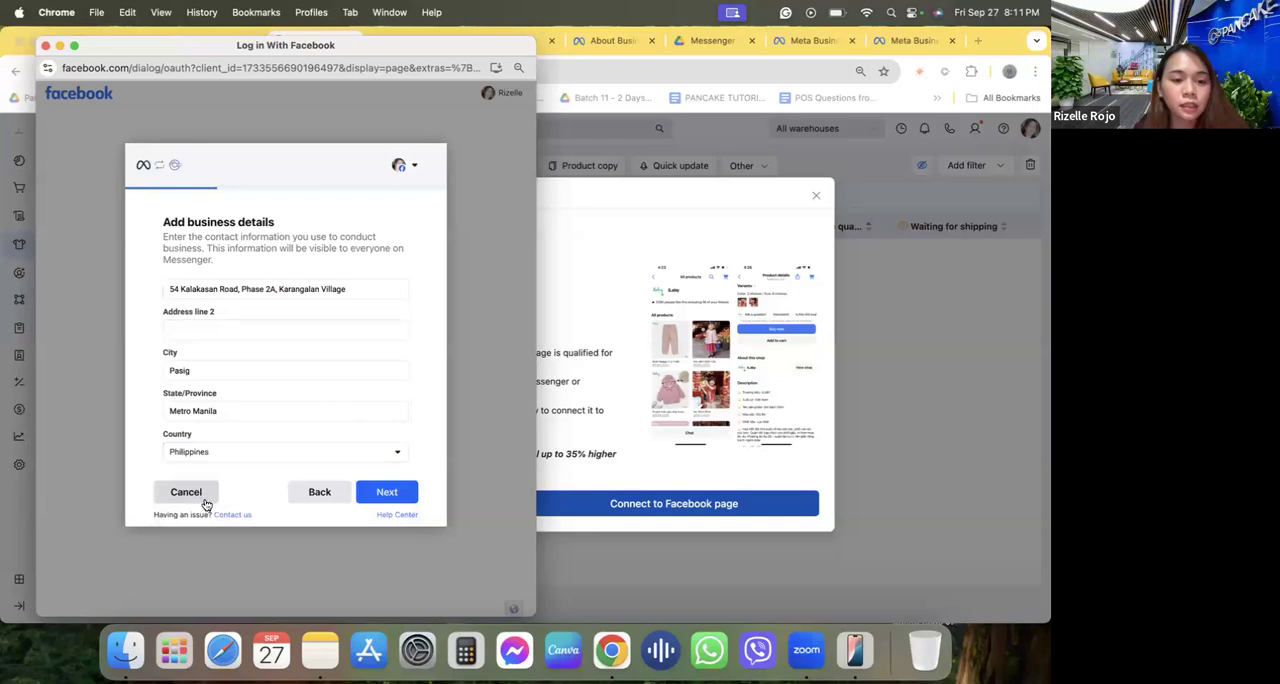
click(386, 492)
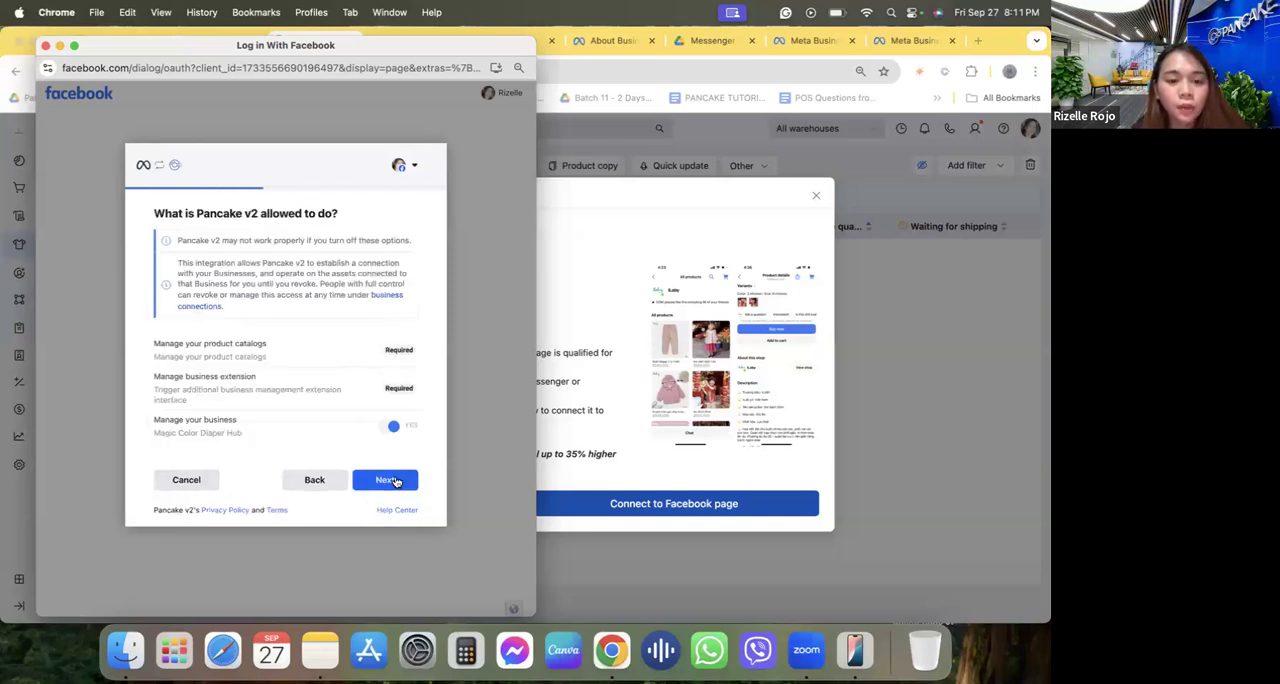
click(386, 479)
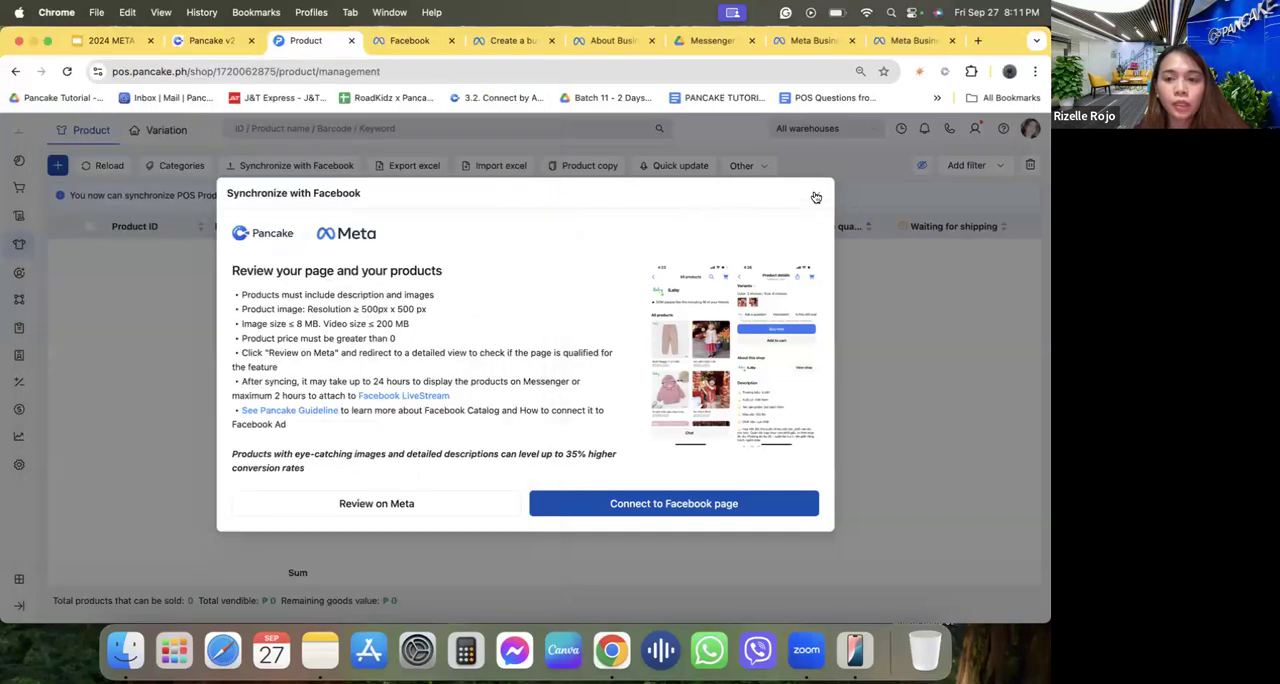
Close the synchronization window and open a new product form to review its fields and the variation's image and video upload options.
click(815, 197)
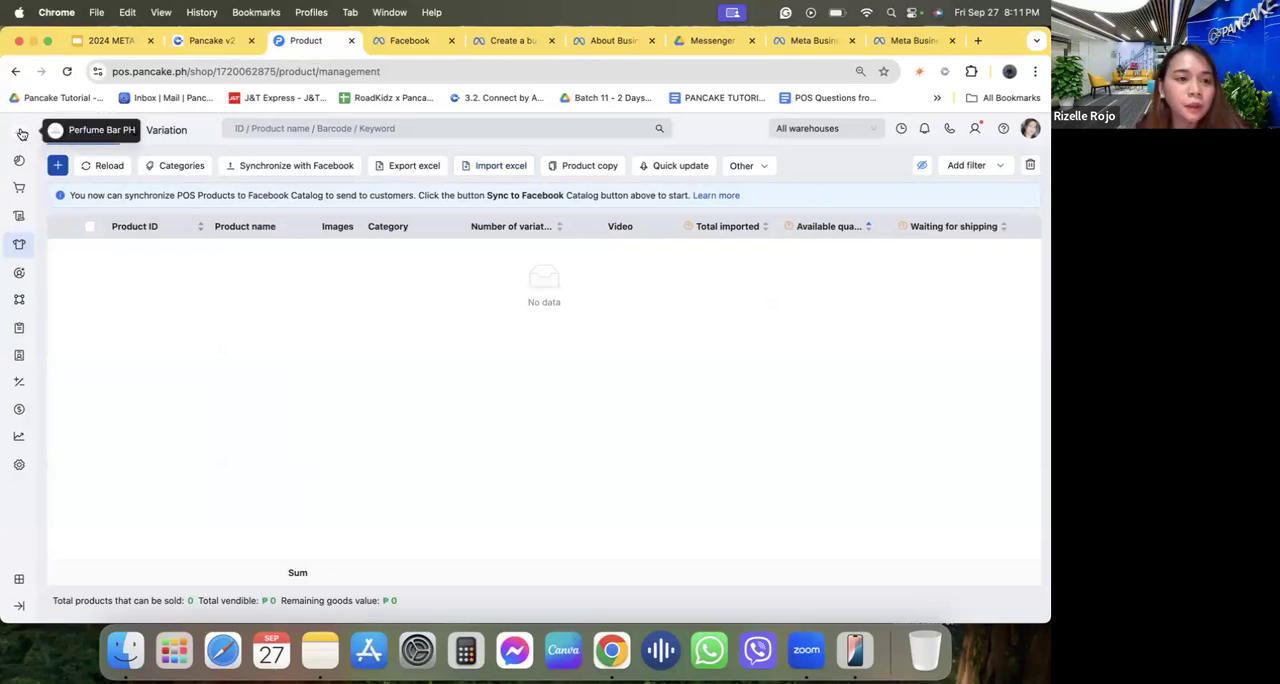
click(57, 167)
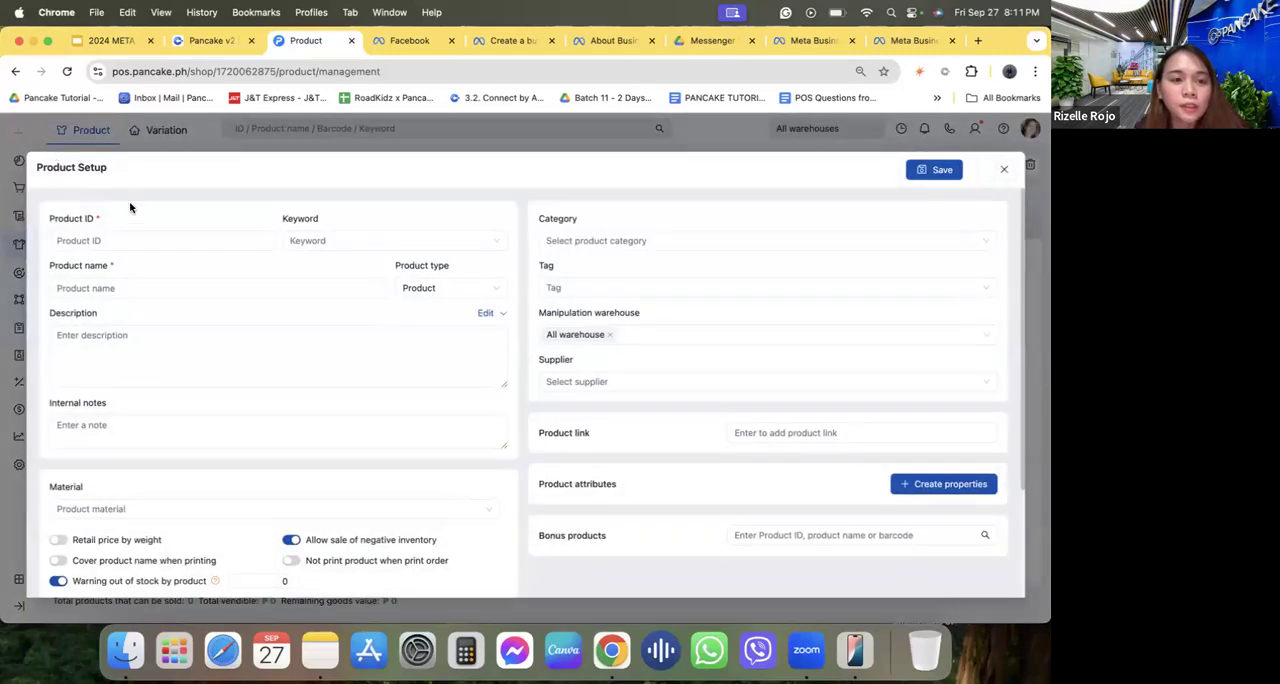
click(1004, 169)
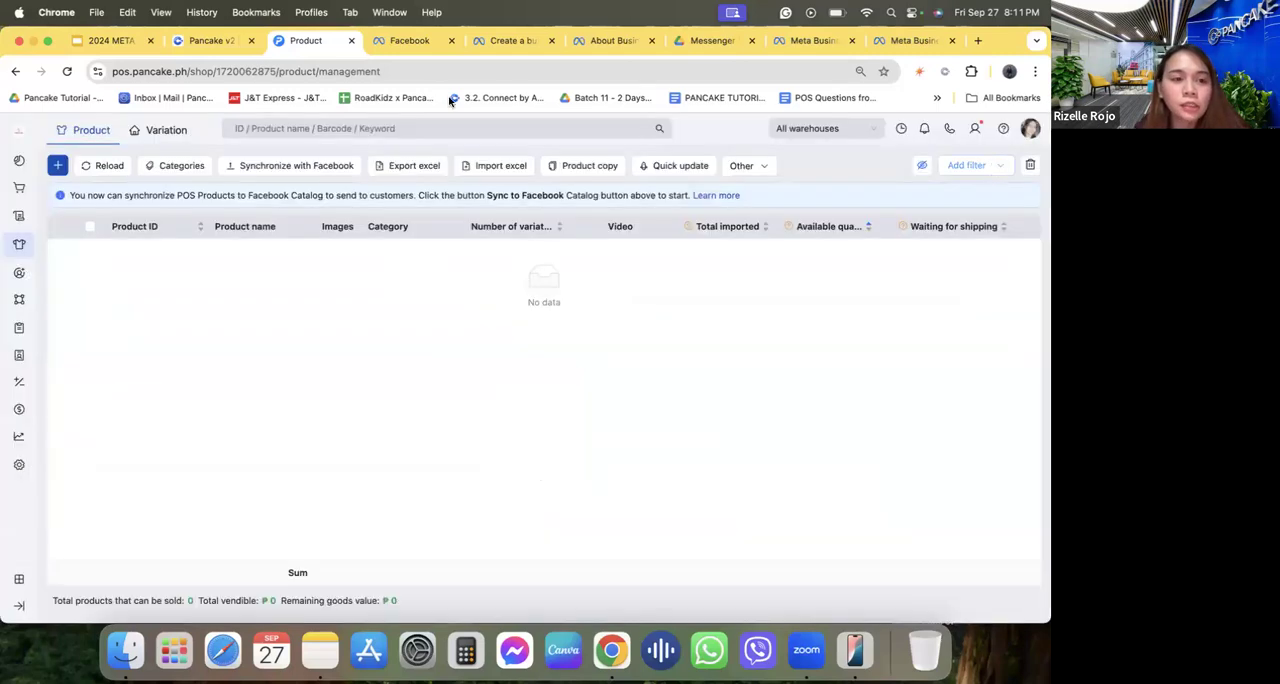
click(59, 167)
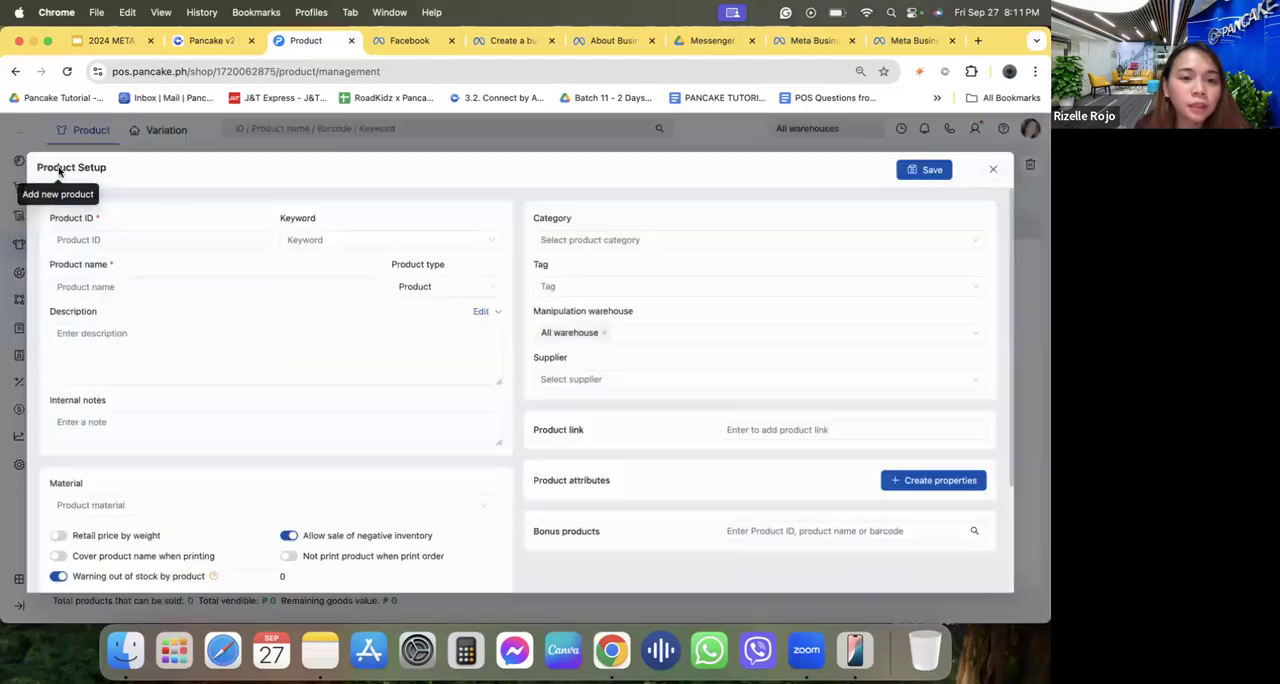
click(133, 238)
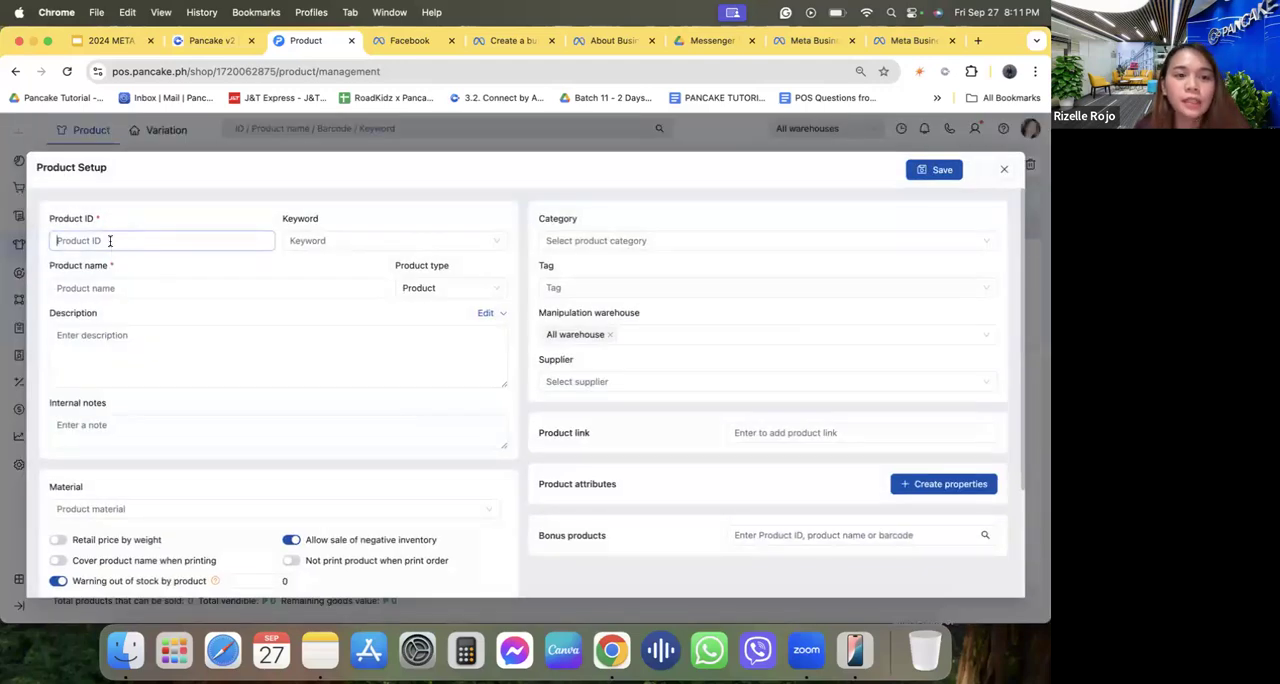
scroll(151, 337, down, 4)
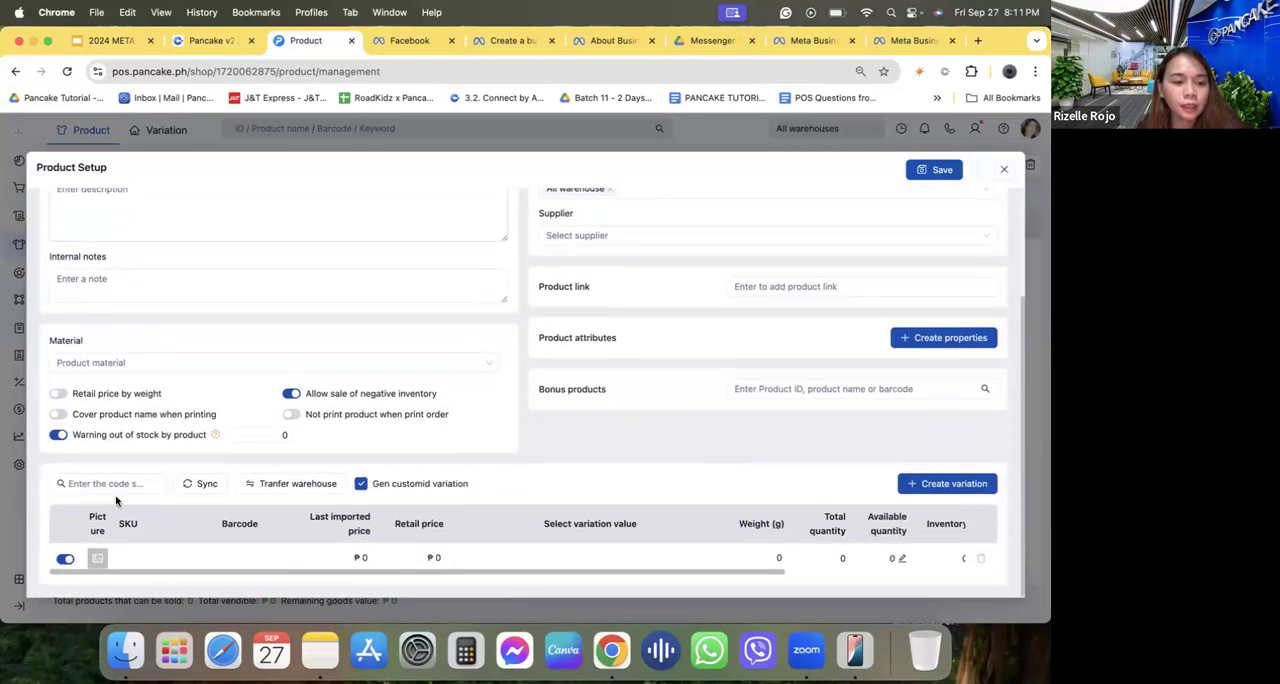
click(101, 561)
click(165, 491)
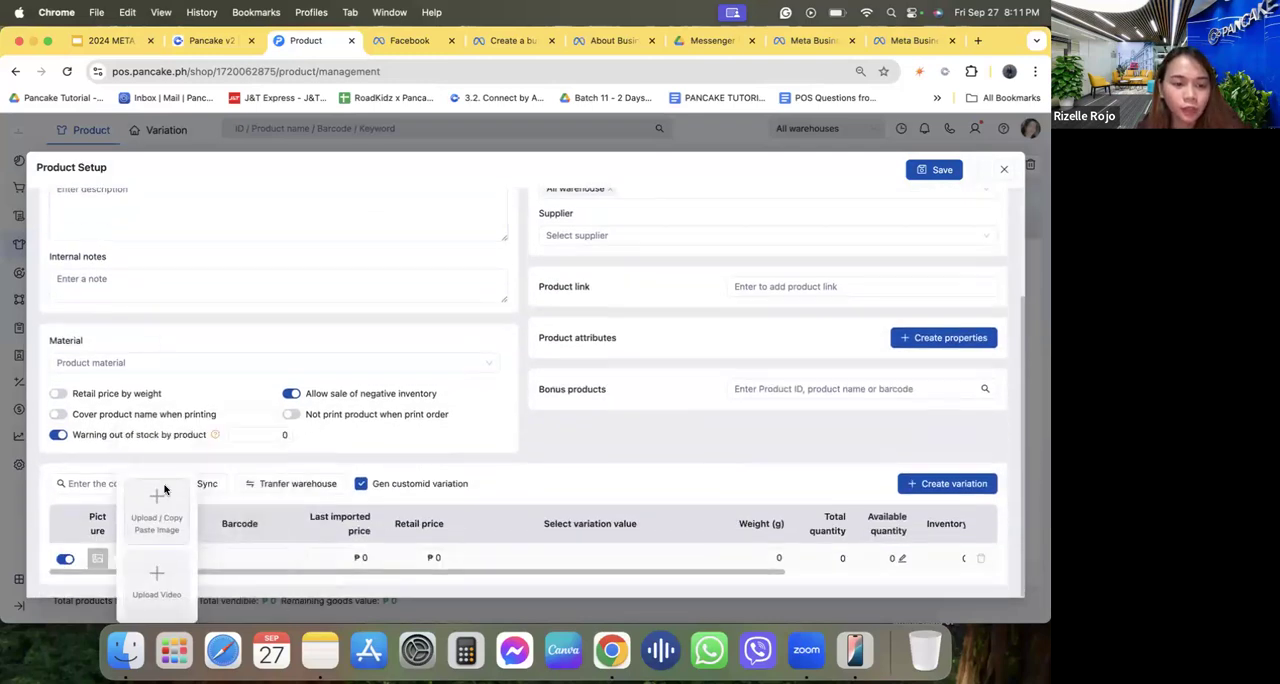
click(703, 463)
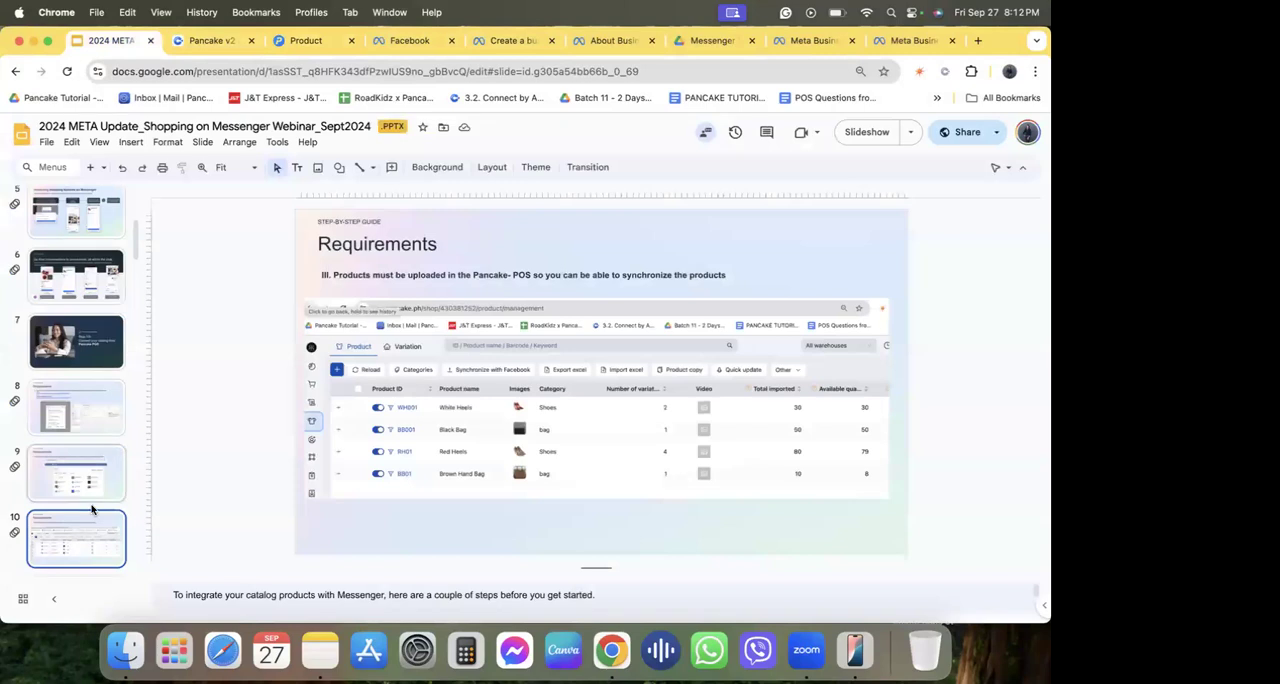
Switch to the Google Slides webinar deck, go to the slide on product display requirements and start the slideshow.
key(Down)
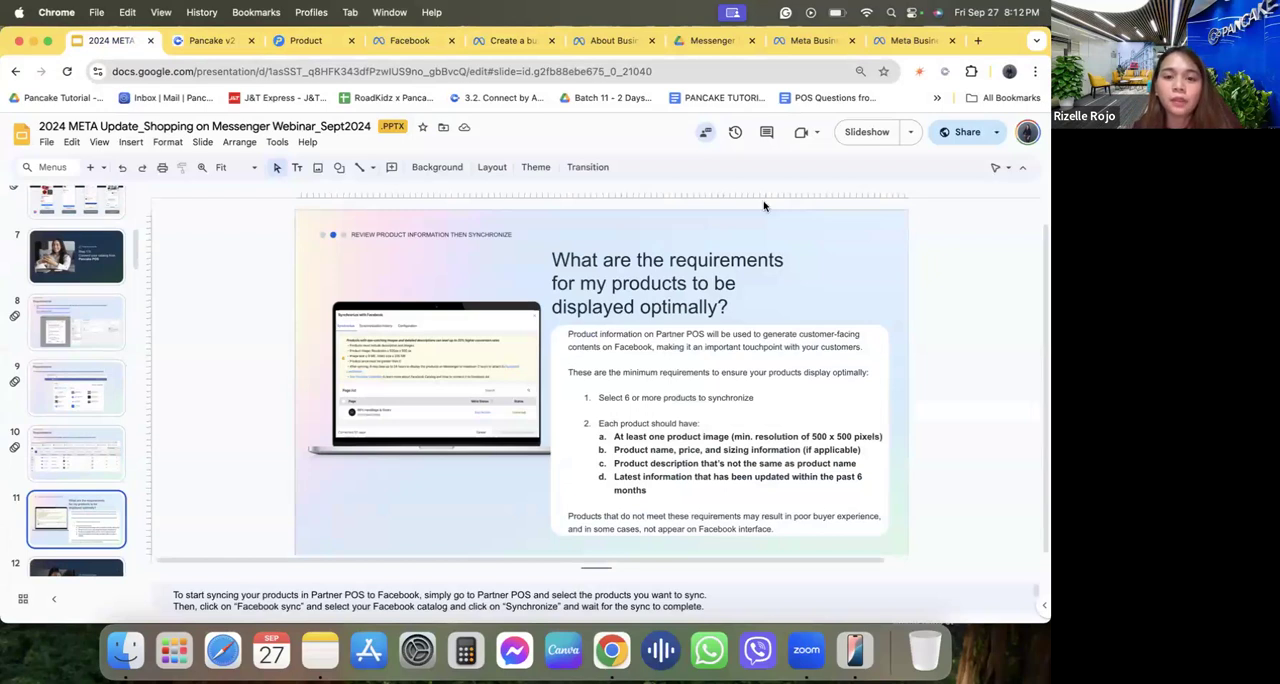
click(849, 133)
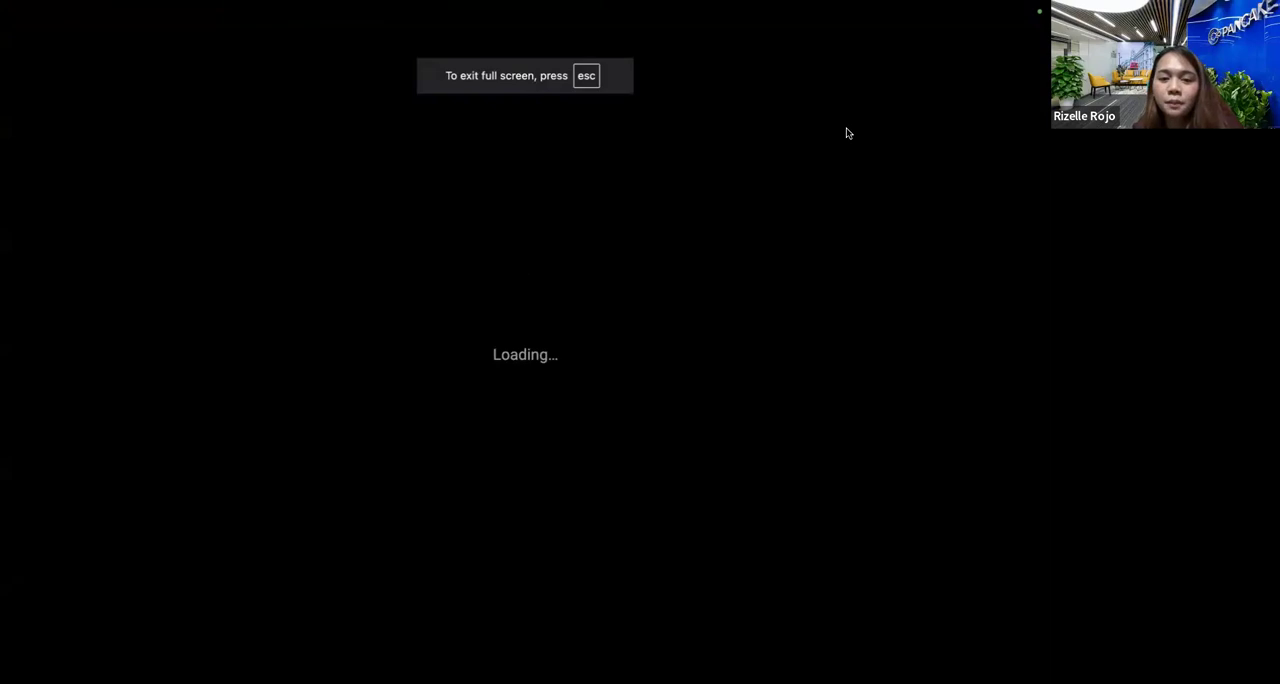
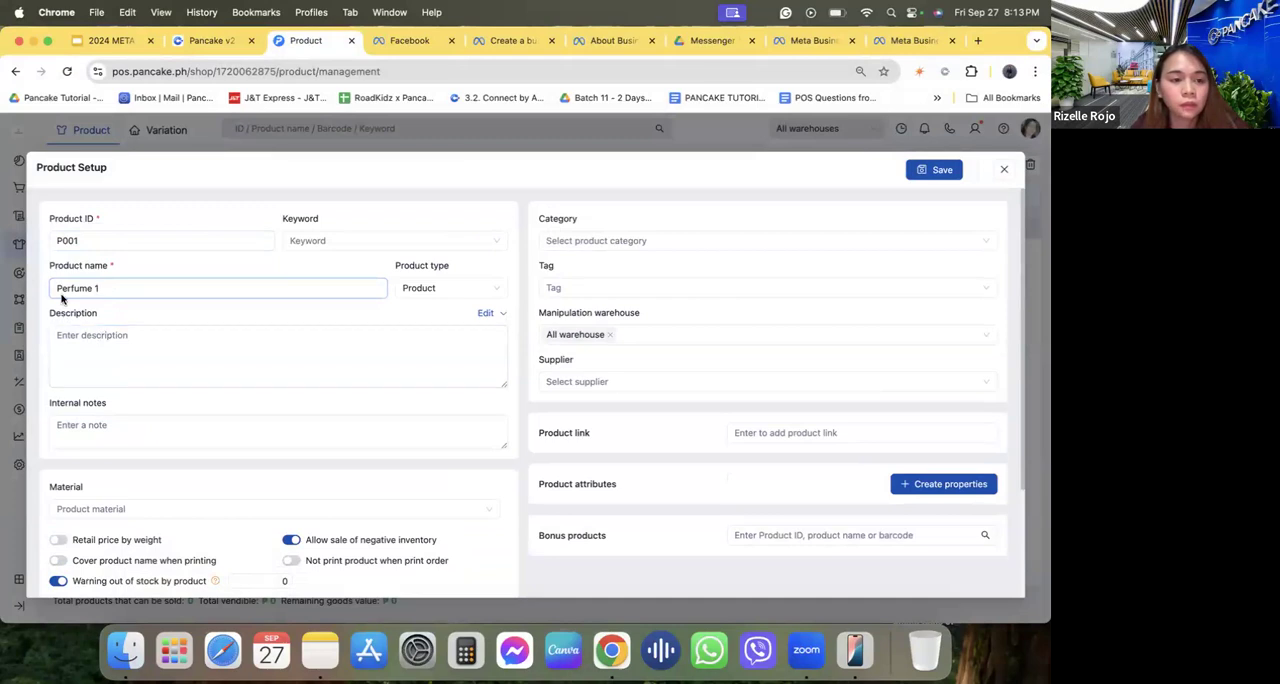
Set the product name to "Vanilla Scent" and enter "Perfume 1" as the description.
click(56, 288)
text(Vanilla Sc)
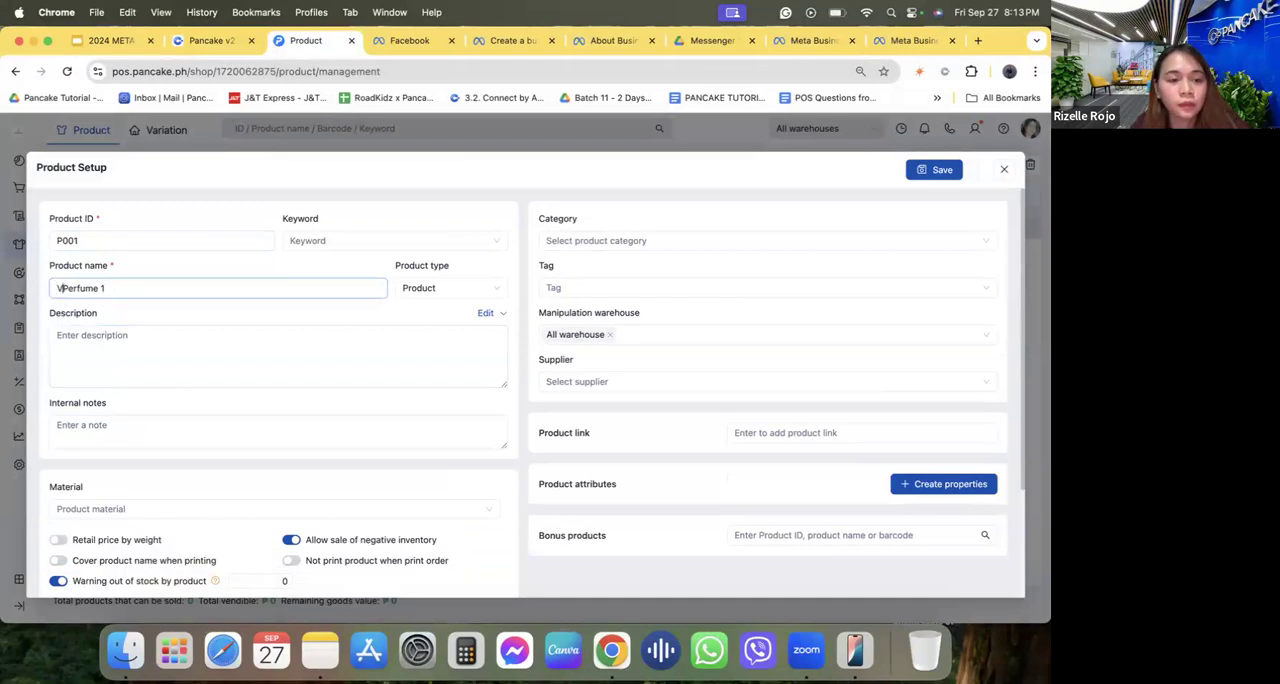
text(ent)
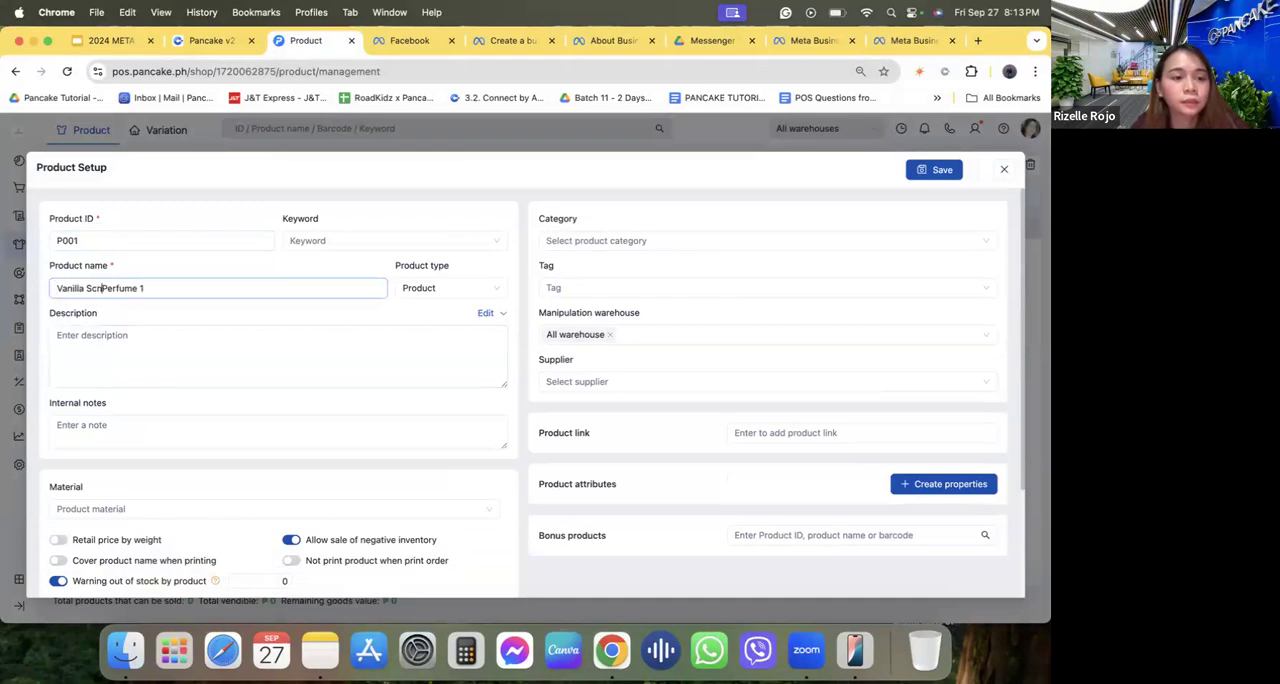
drag(161, 287, 108, 288)
key(BackSpace)
click(118, 338)
text(Perfume 1)
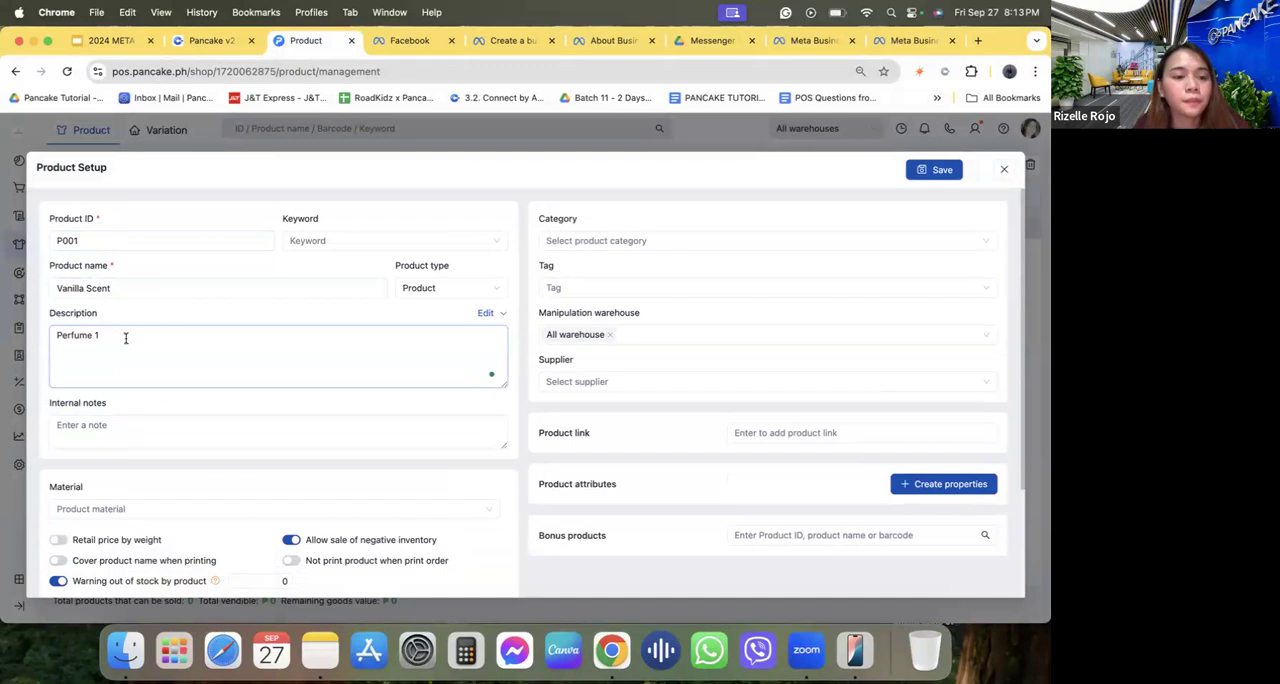
Turn off Allow sale of negative inventory and set the out-of-stock warning for the product to 5.
scroll(289, 492, down, 2)
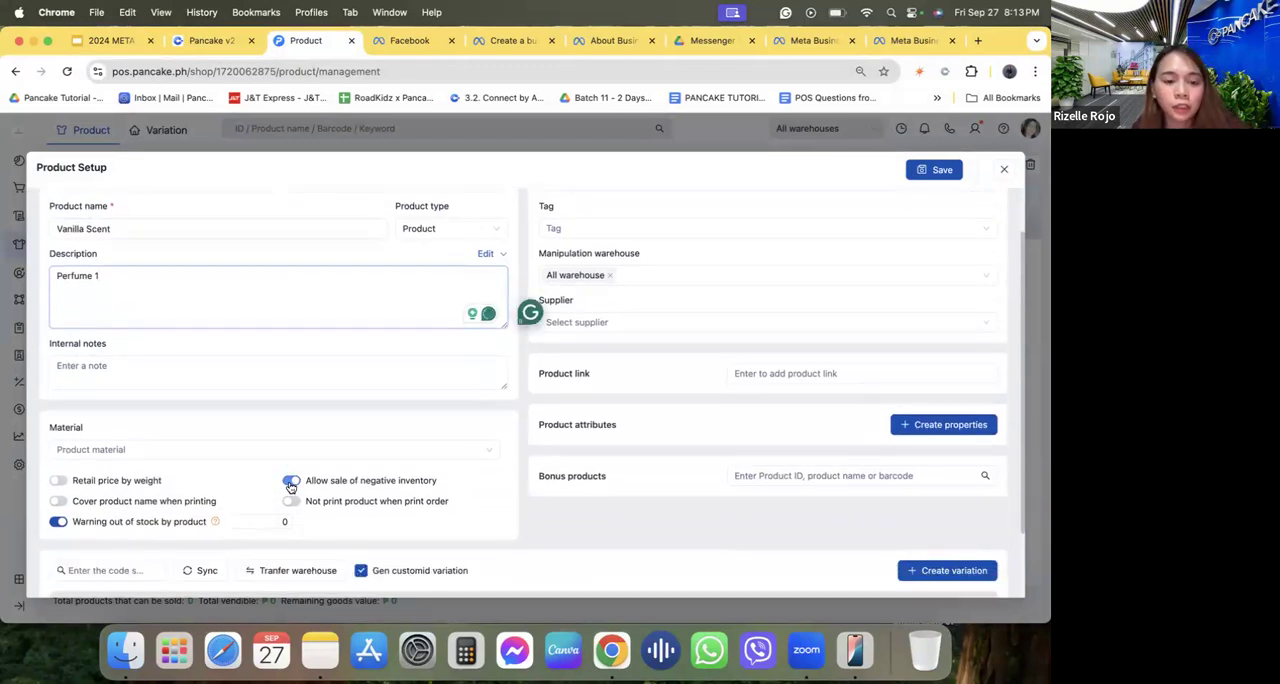
triple_click(367, 480)
scroll(367, 482, down, 2)
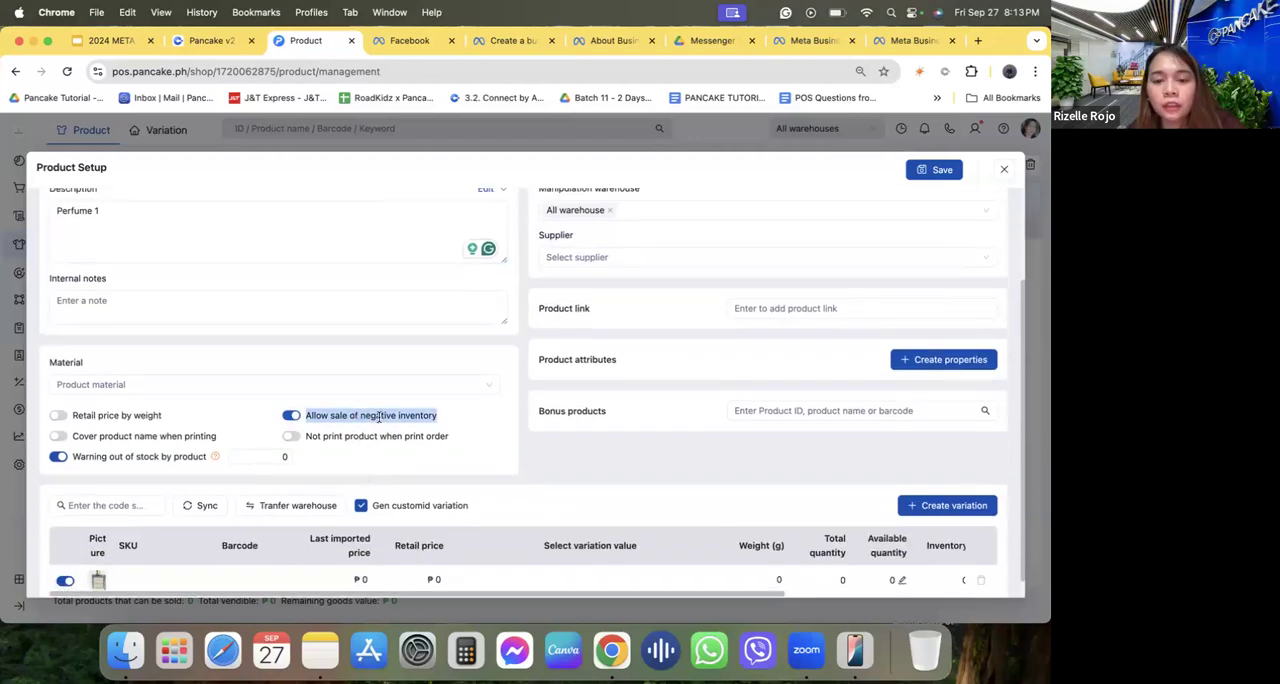
scroll(405, 422, down, 1)
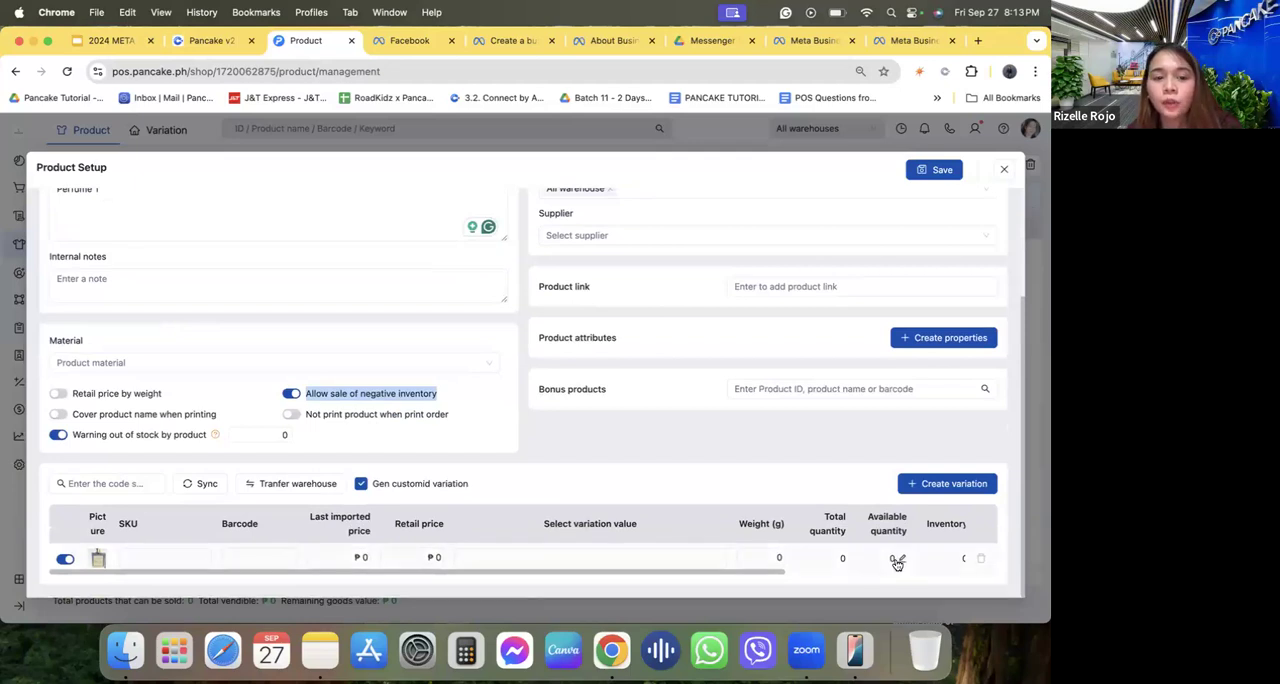
click(292, 396)
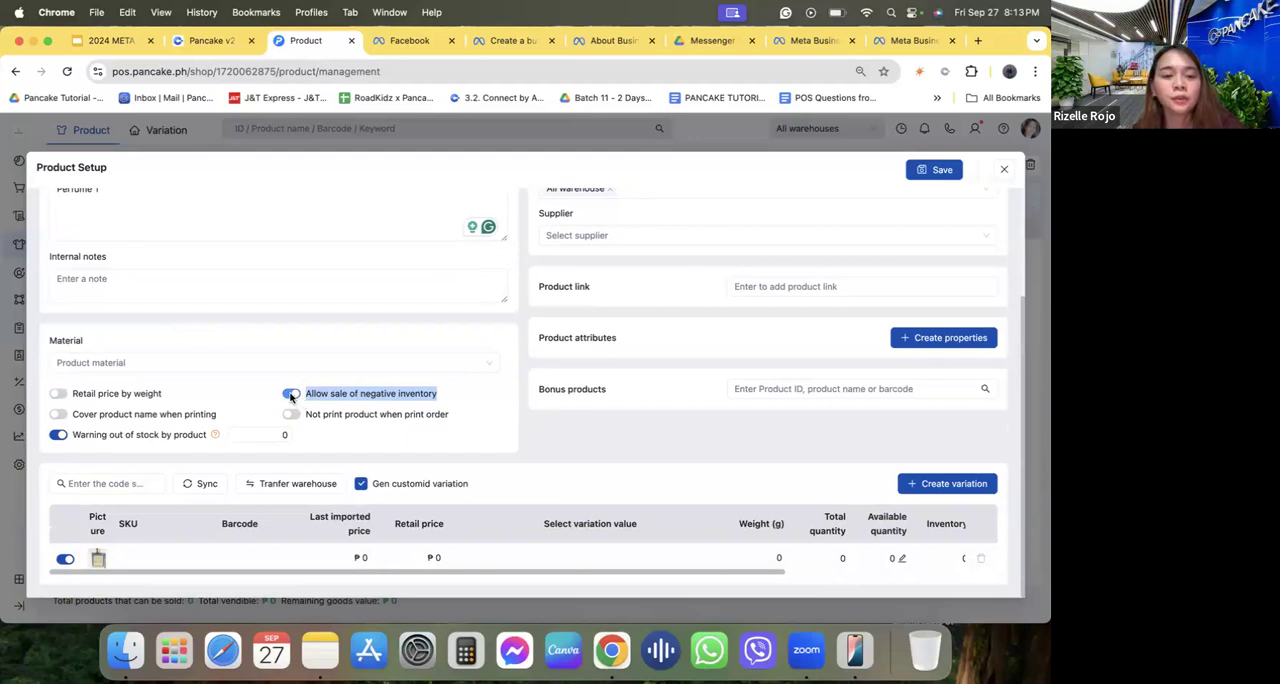
triple_click(113, 436)
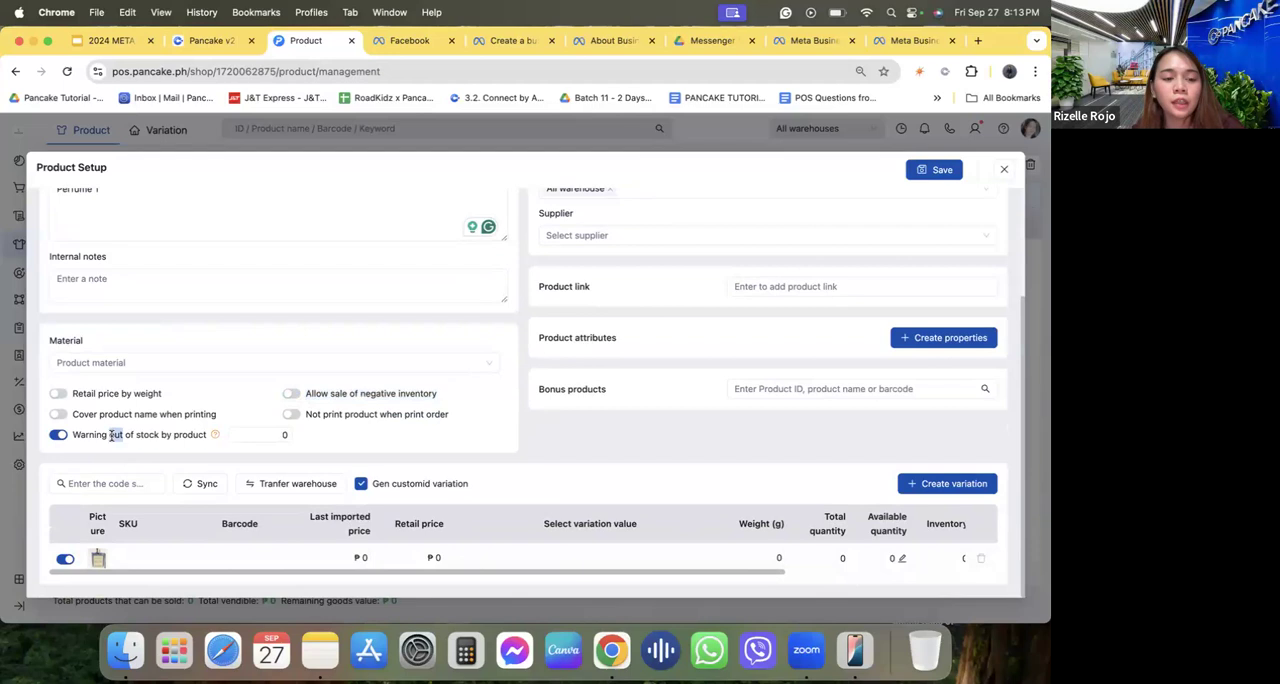
click(284, 434)
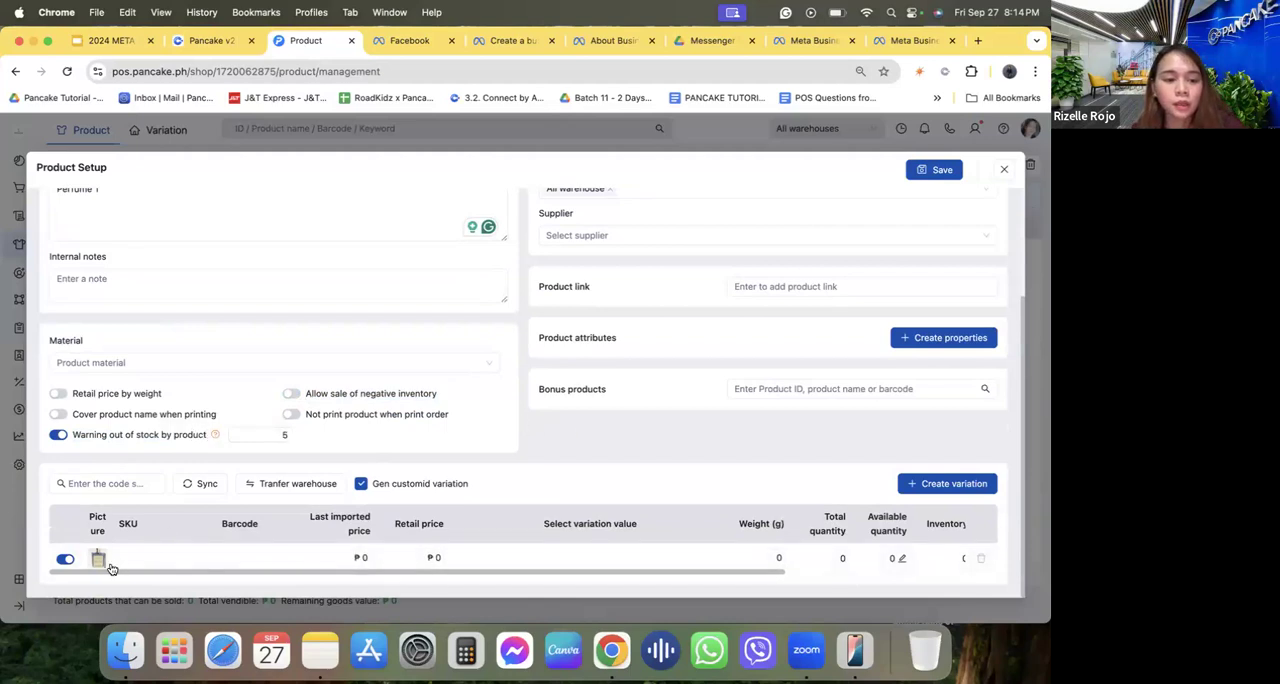
Review the variation's picture and the product ID, name and description in the product form.
mouse_move(98, 558)
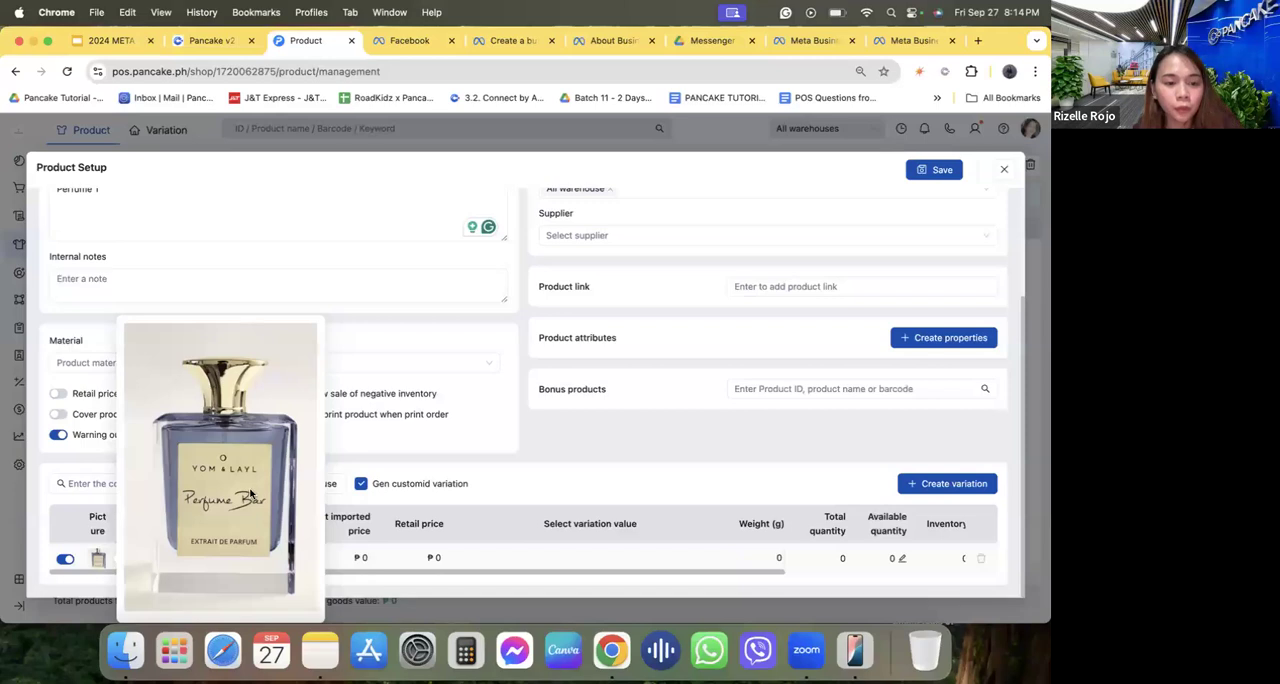
scroll(201, 210, up, 3)
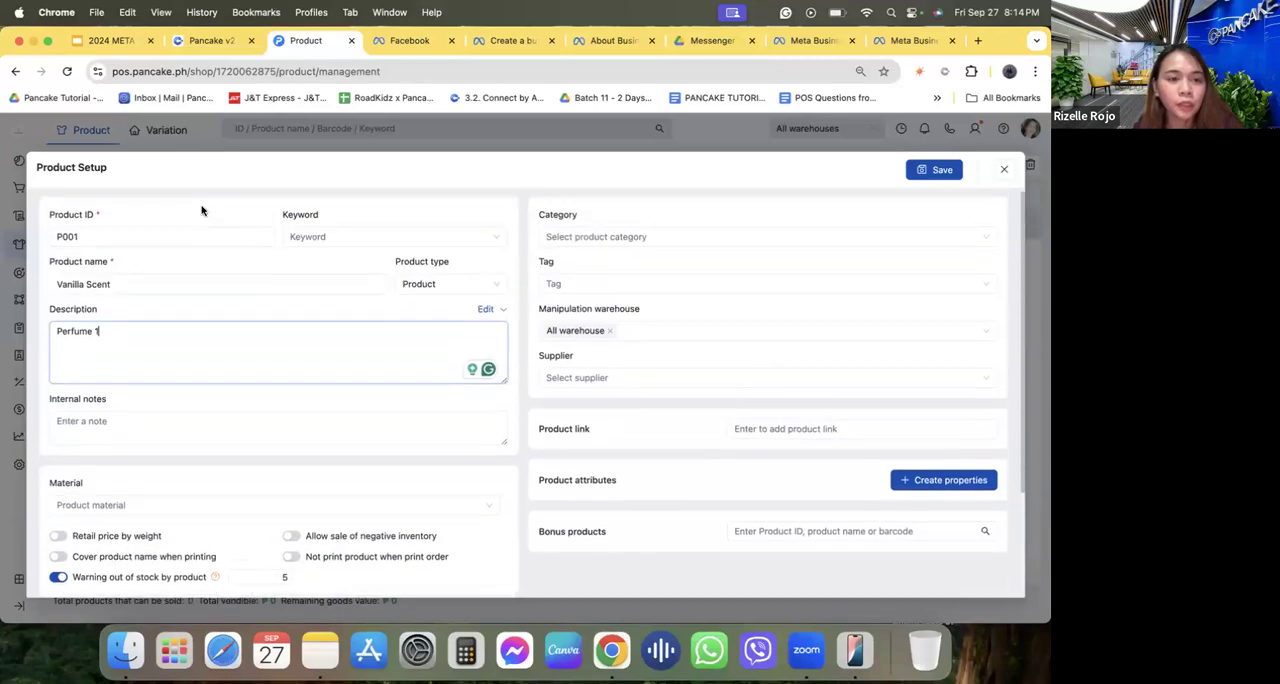
triple_click(95, 216)
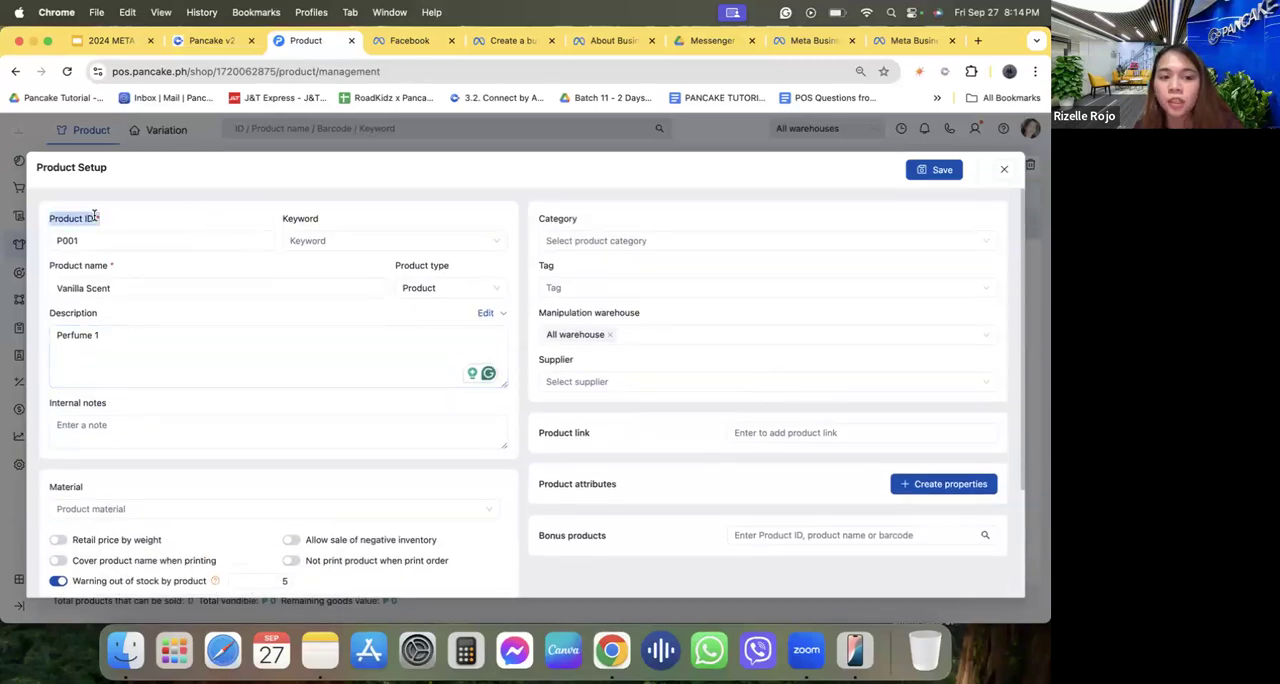
triple_click(94, 266)
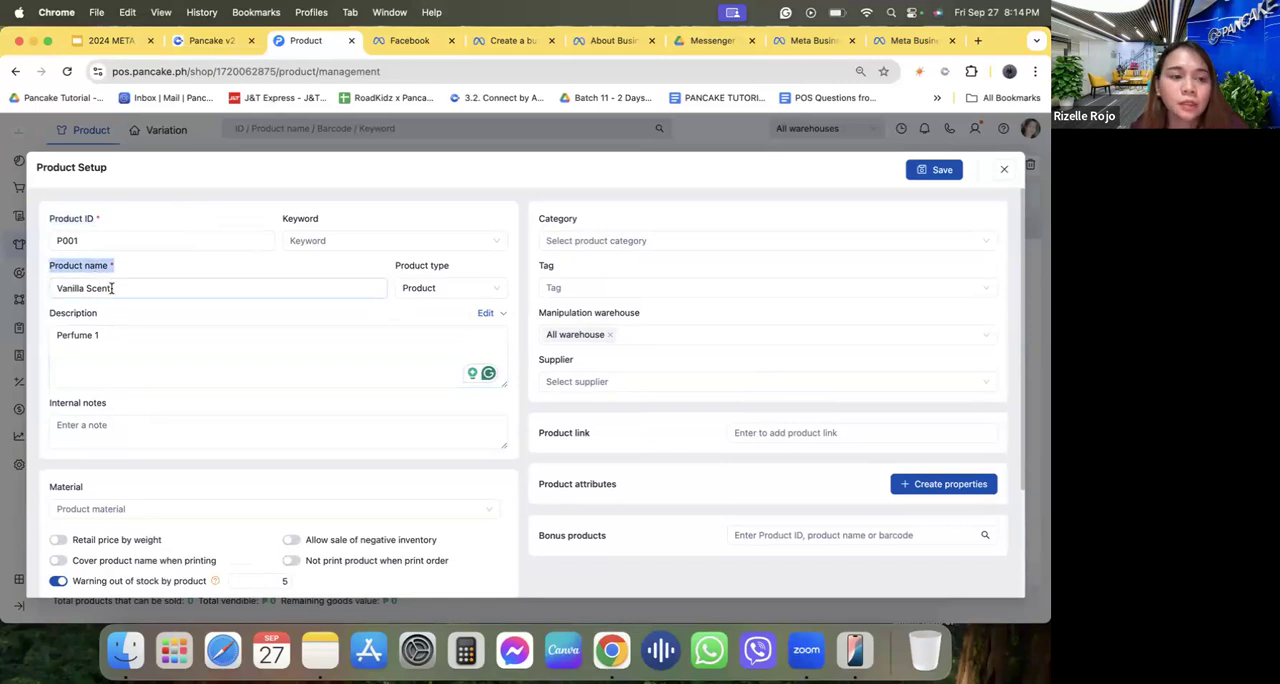
click(112, 289)
click(104, 347)
click(85, 241)
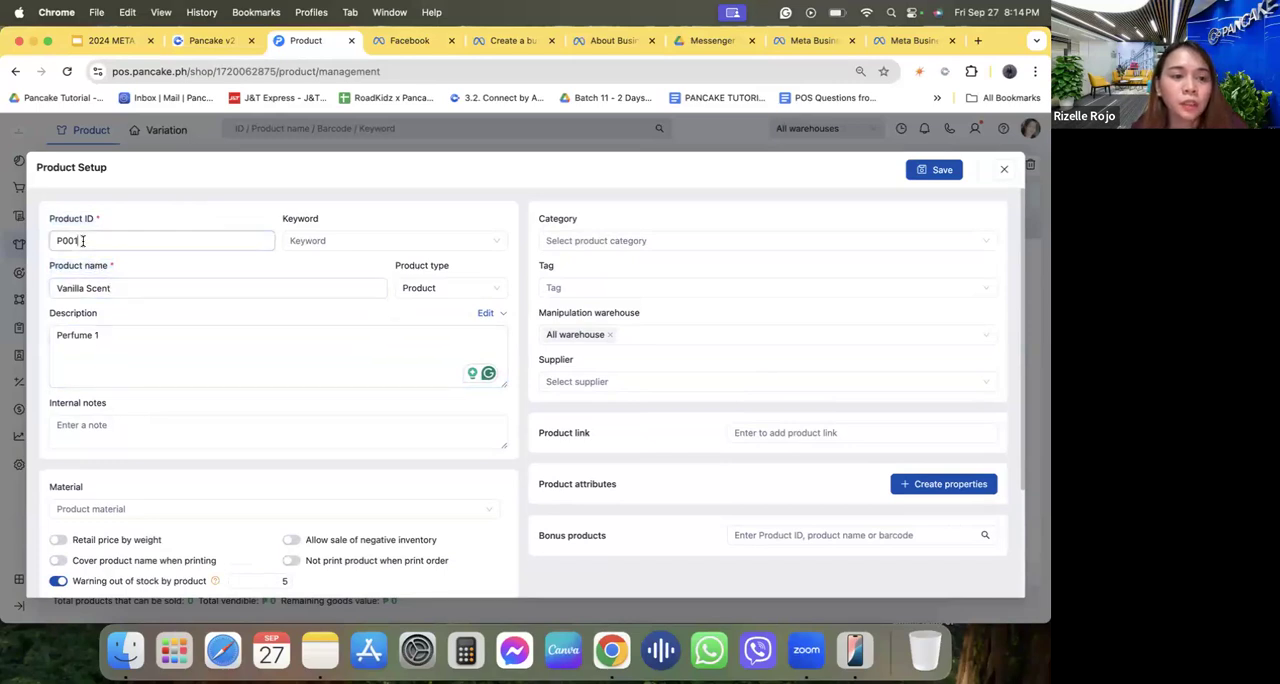
Set the variation's last imported price to ₱500 and its retail price to ₱800.
scroll(330, 354, down, 3)
click(165, 557)
click(281, 563)
click(363, 557)
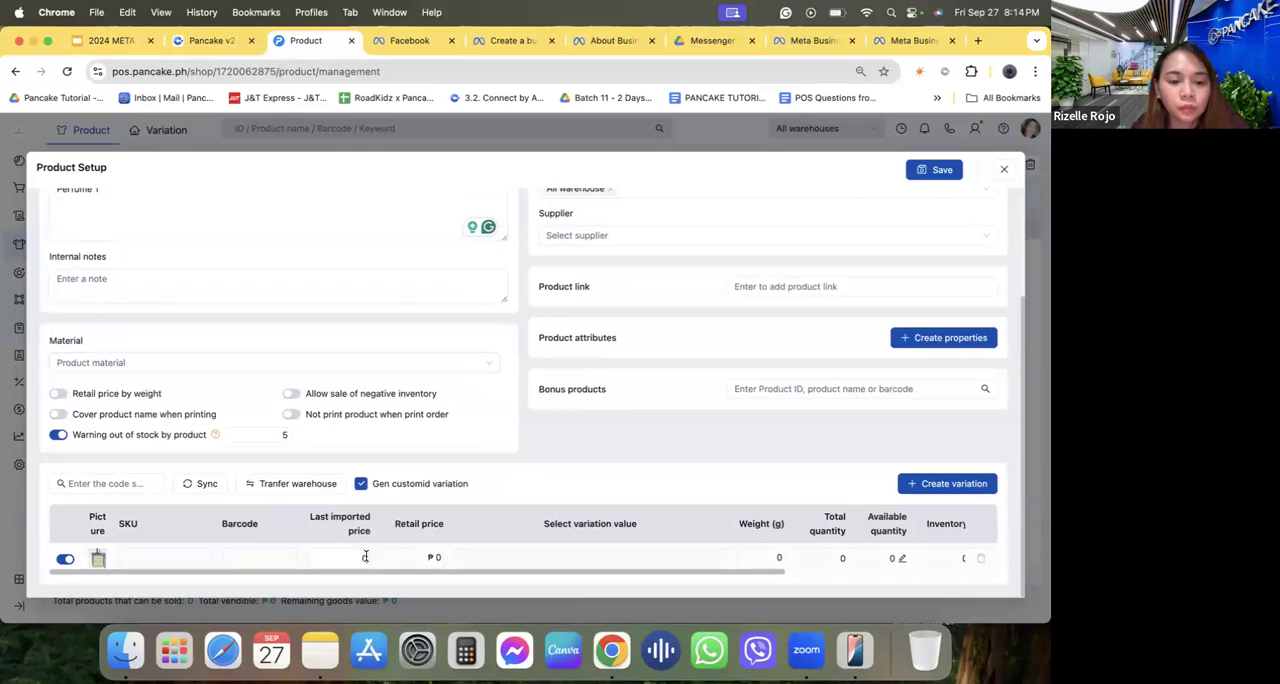
click(366, 557)
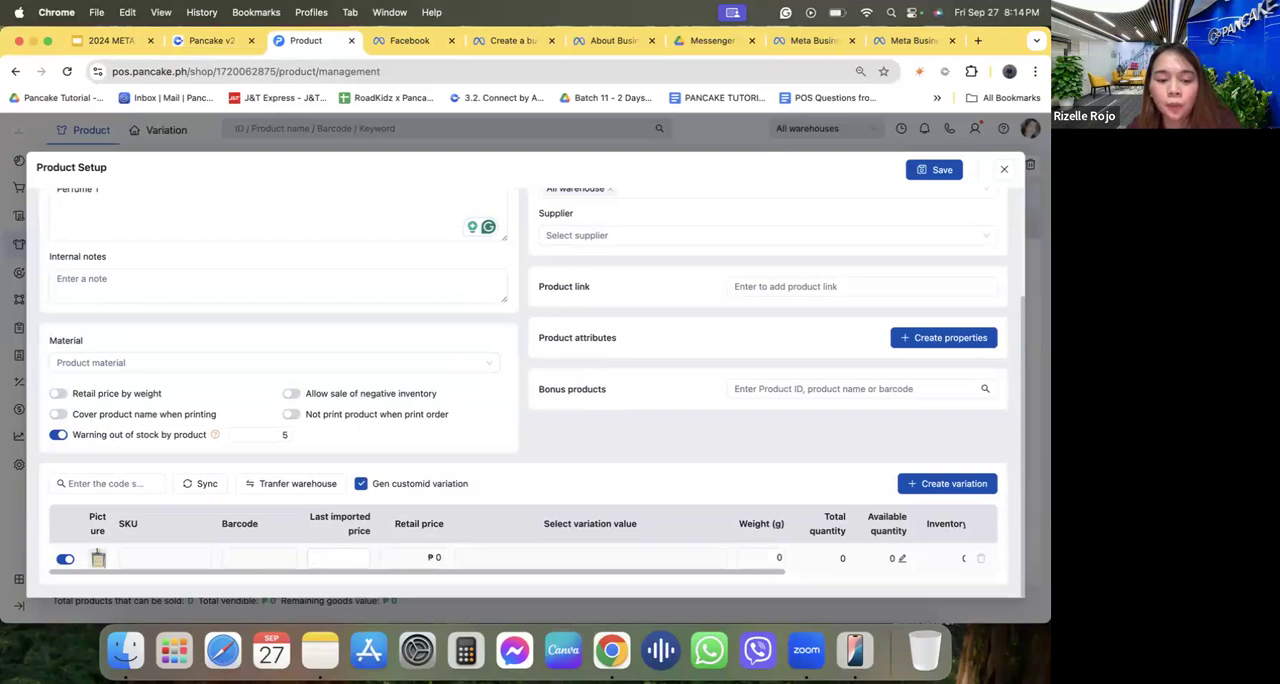
click(432, 557)
text(800)
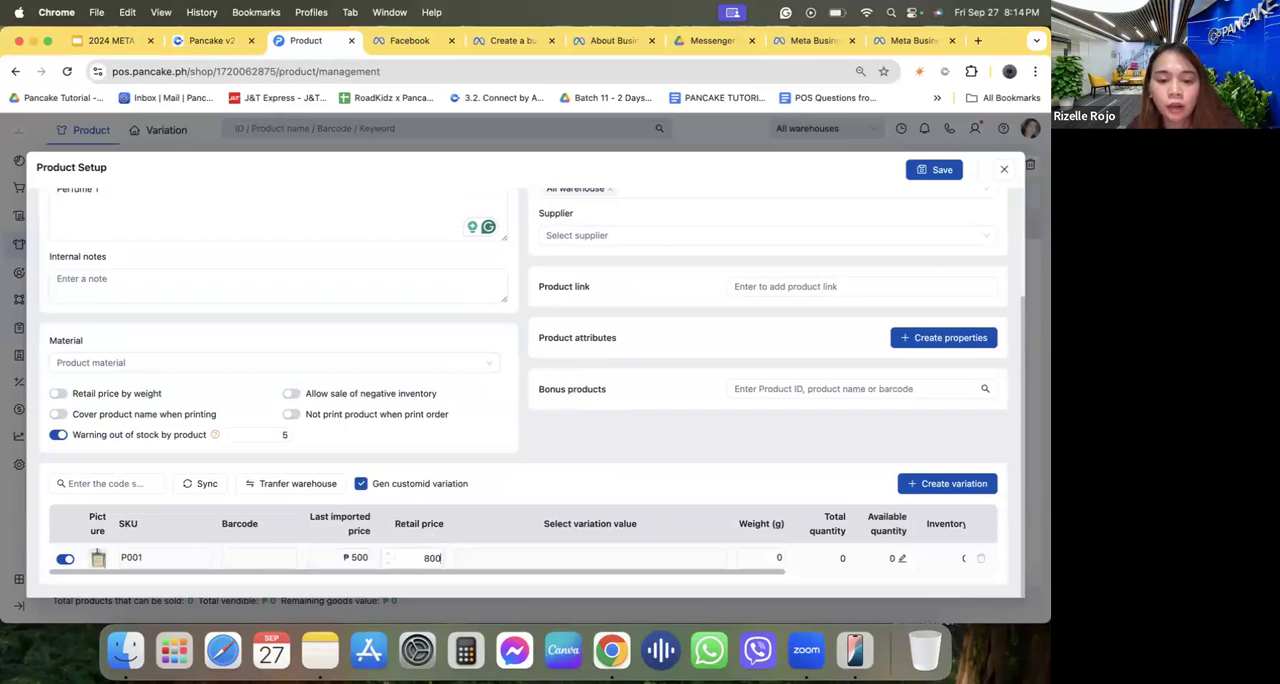
click(498, 511)
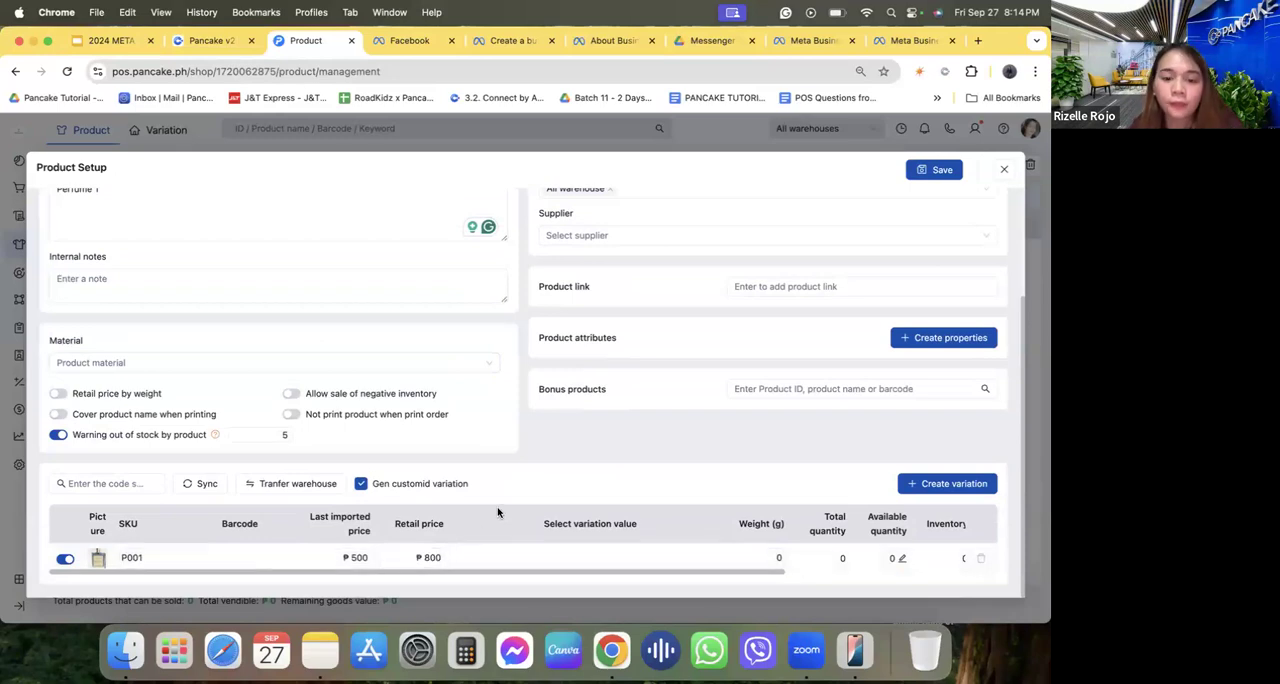
Set the variation's available quantity to 25 in the default warehouse and save the product.
click(901, 559)
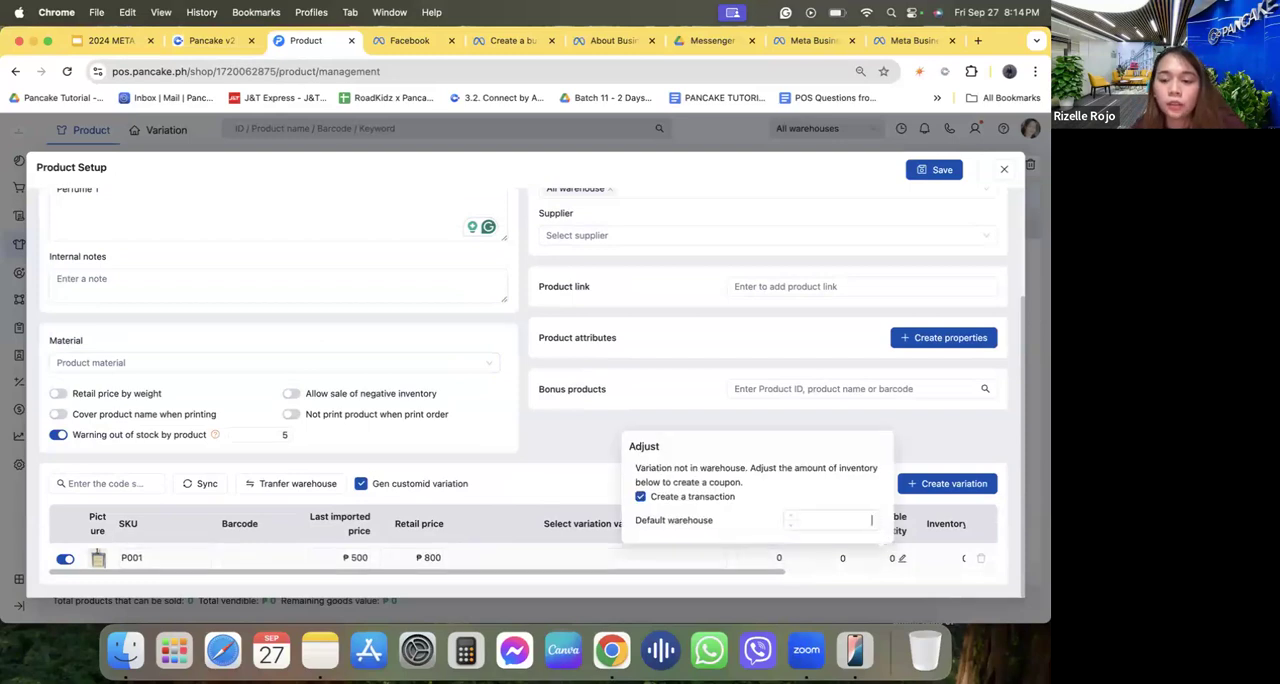
click(879, 517)
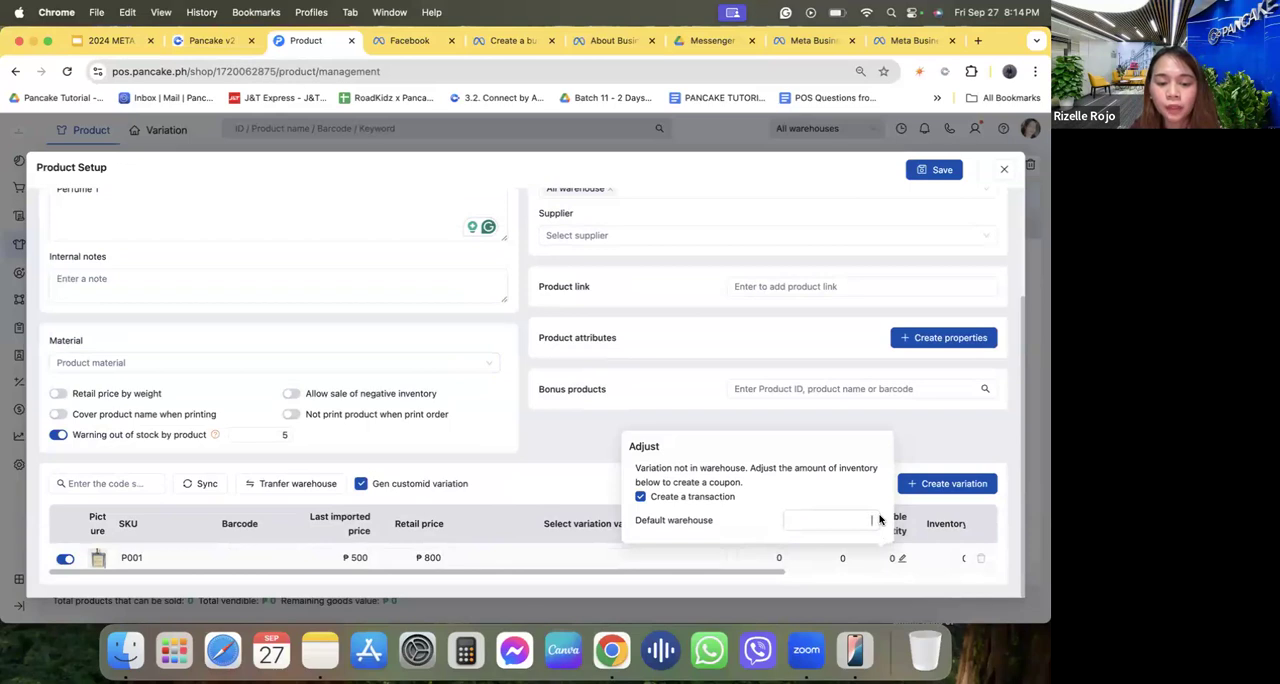
text(25)
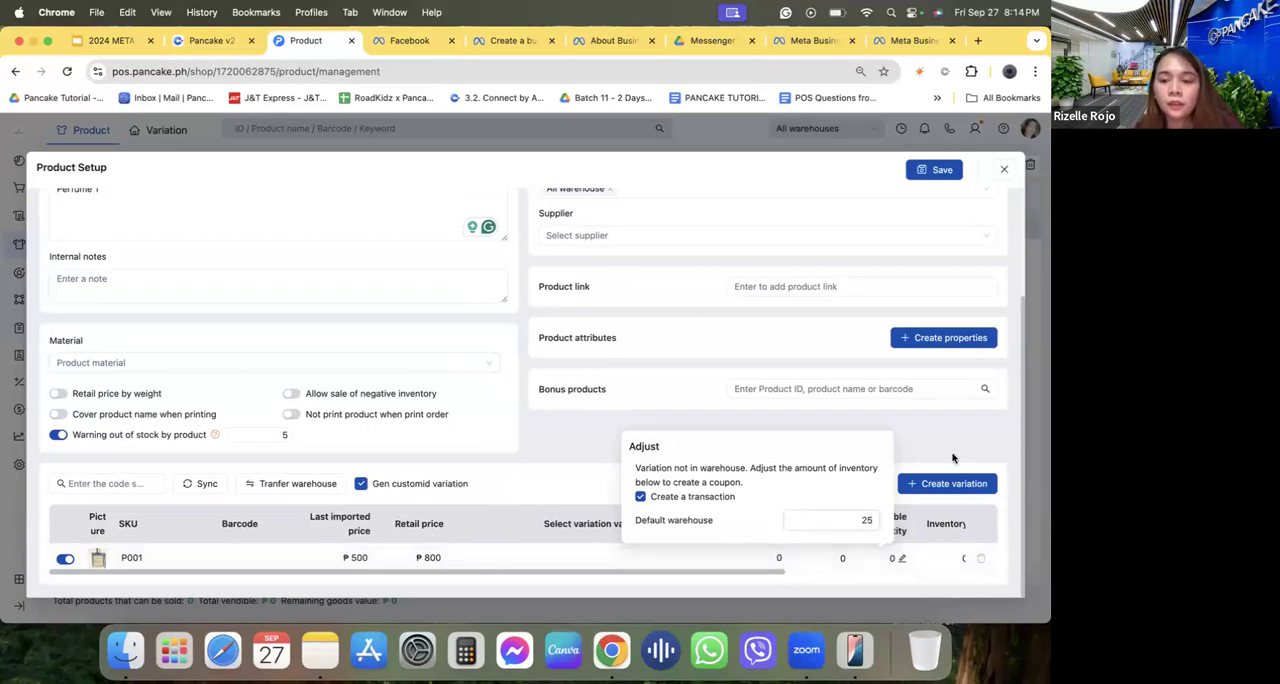
click(953, 458)
scroll(900, 557, right, 5)
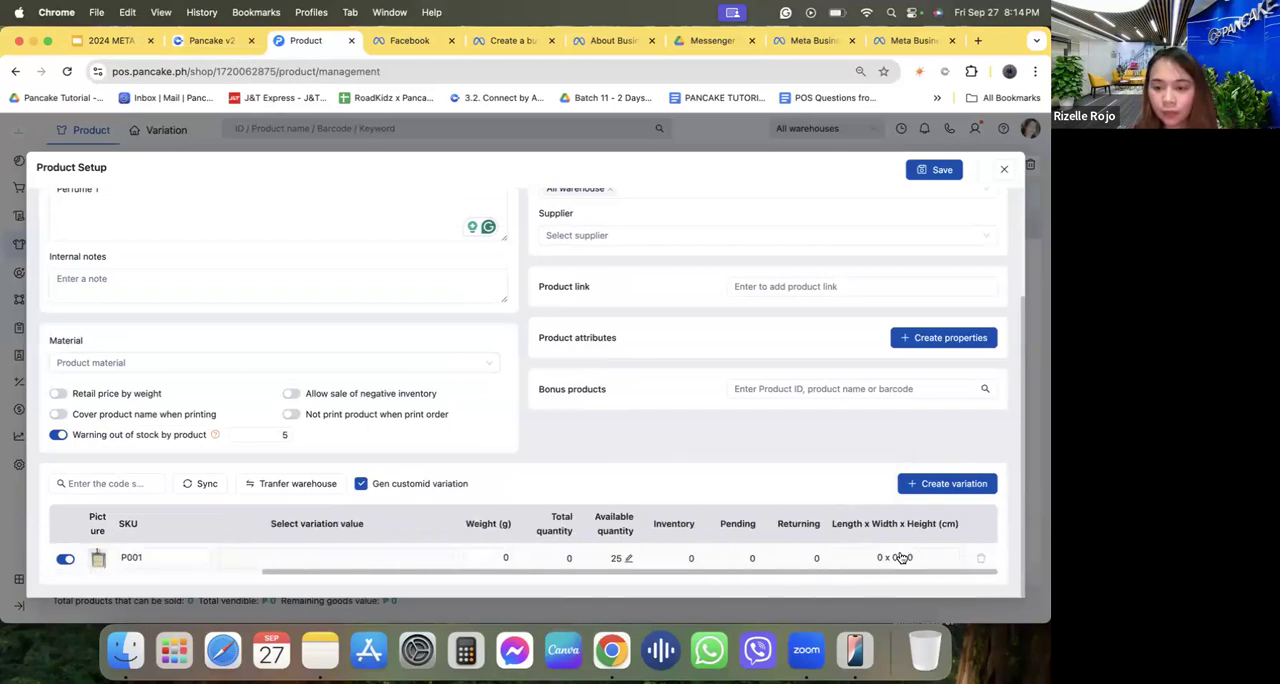
scroll(900, 557, left, 5)
click(934, 170)
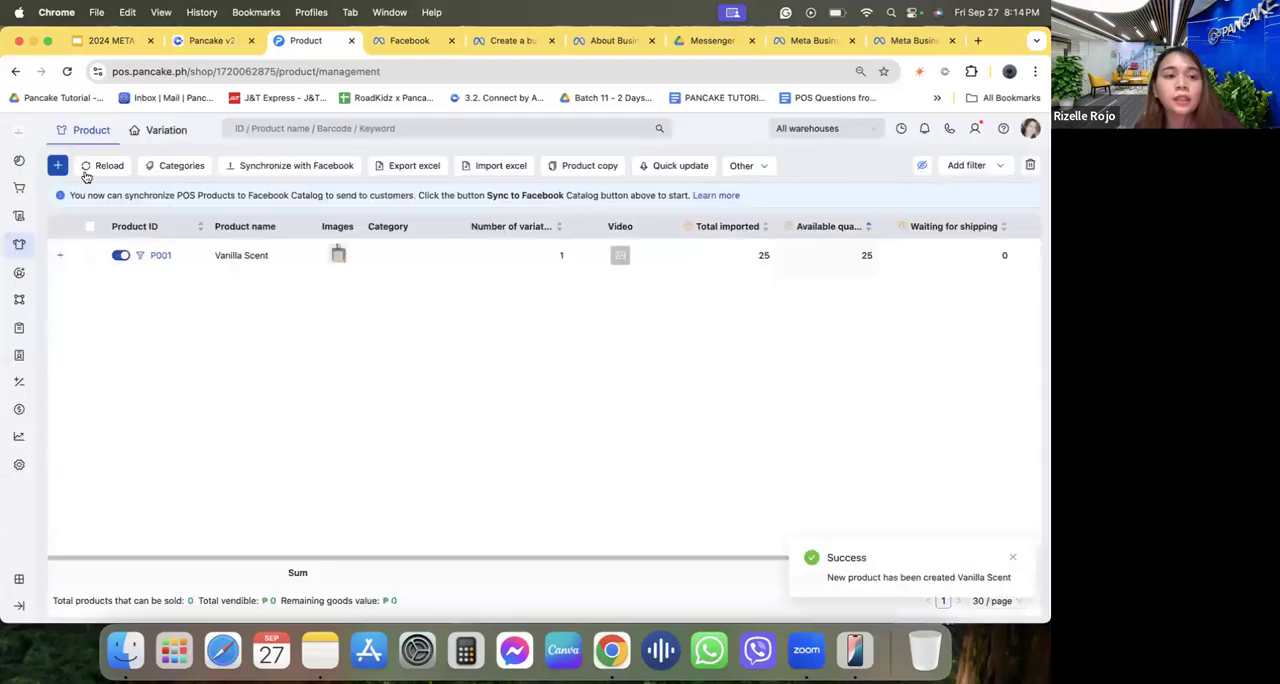
View the blank product form and the Excel product import options, closing each without making changes.
click(58, 165)
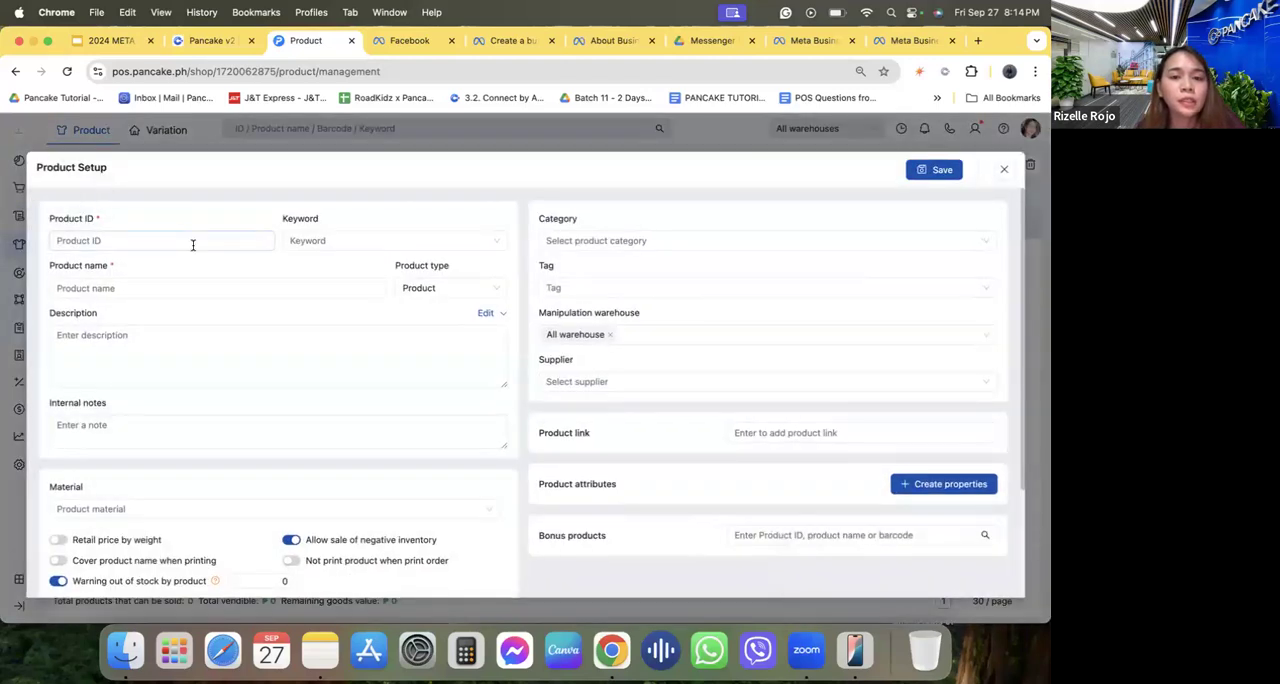
click(1004, 170)
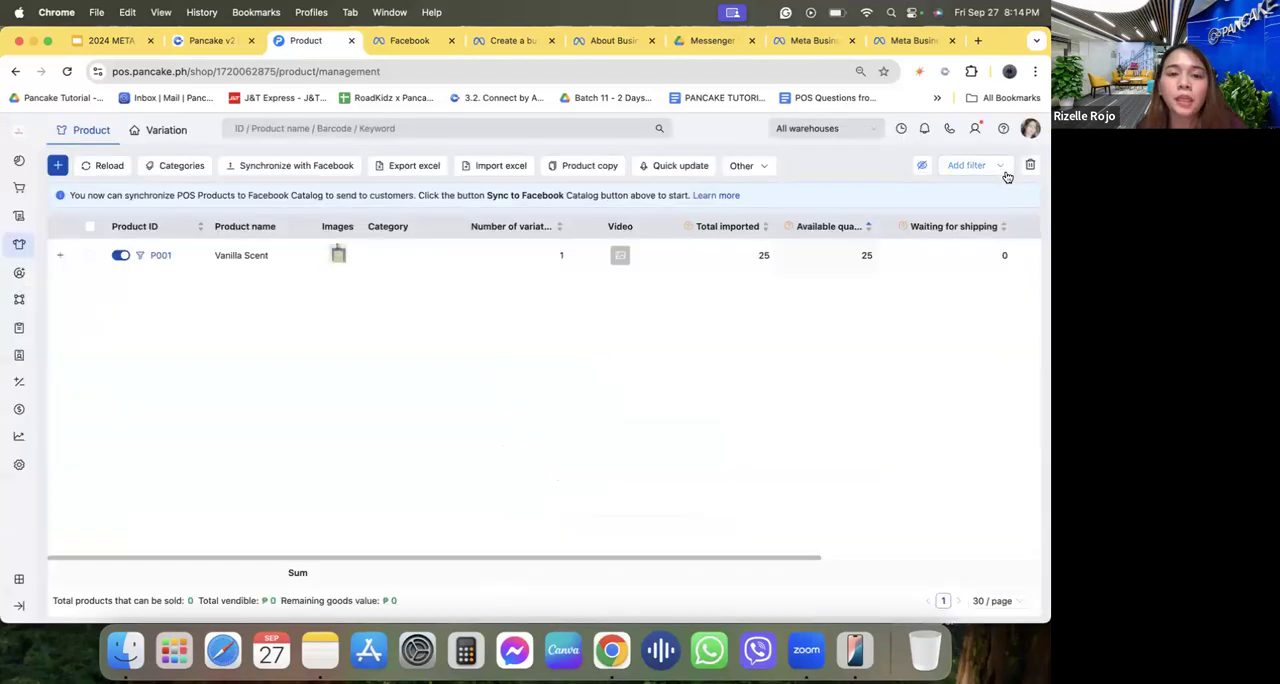
click(489, 171)
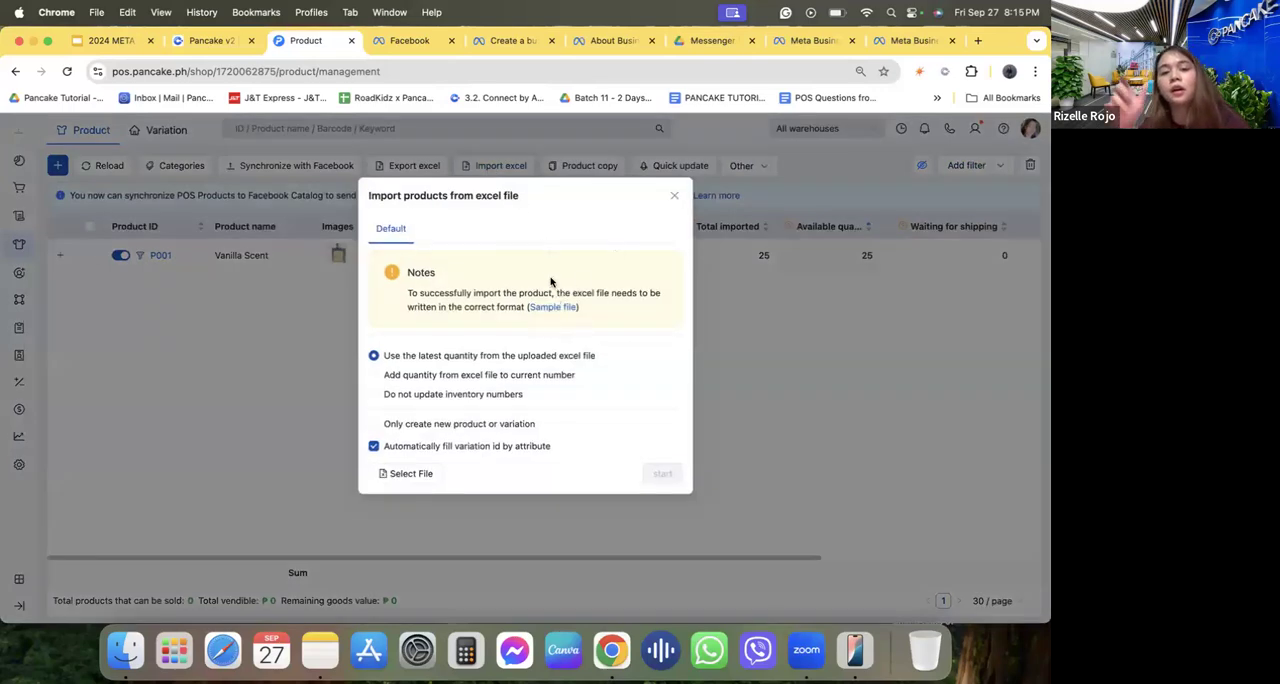
click(673, 197)
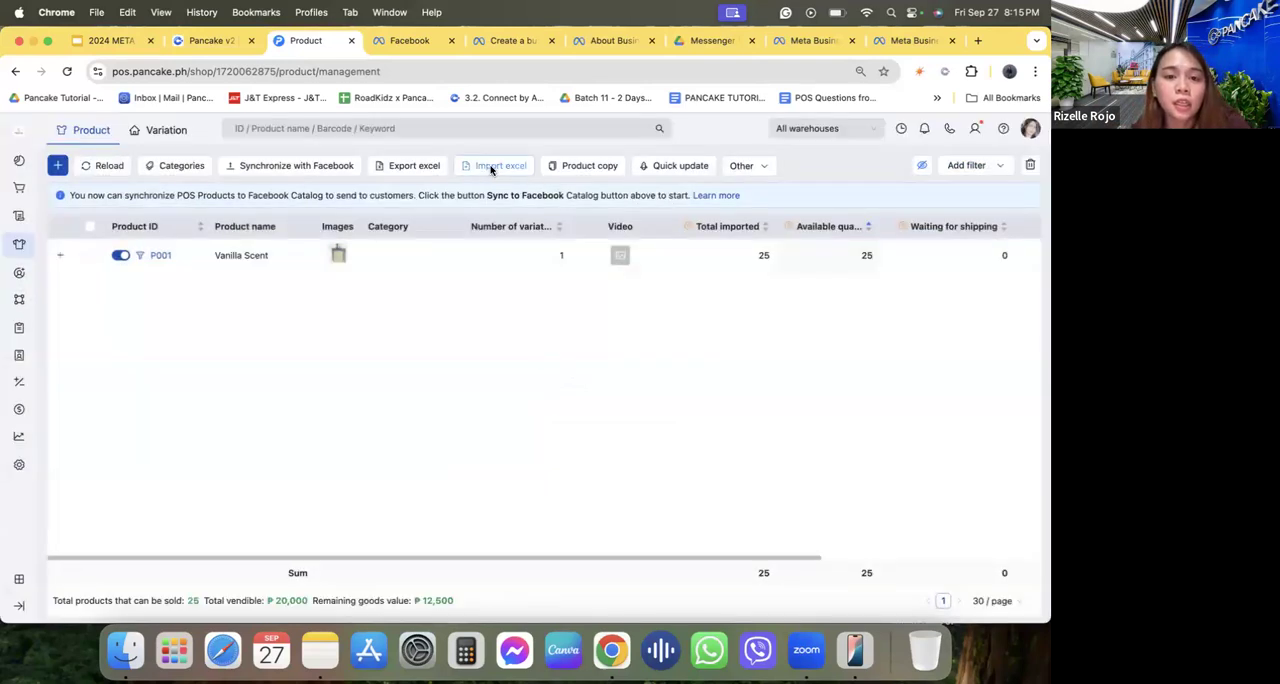
click(490, 166)
click(674, 196)
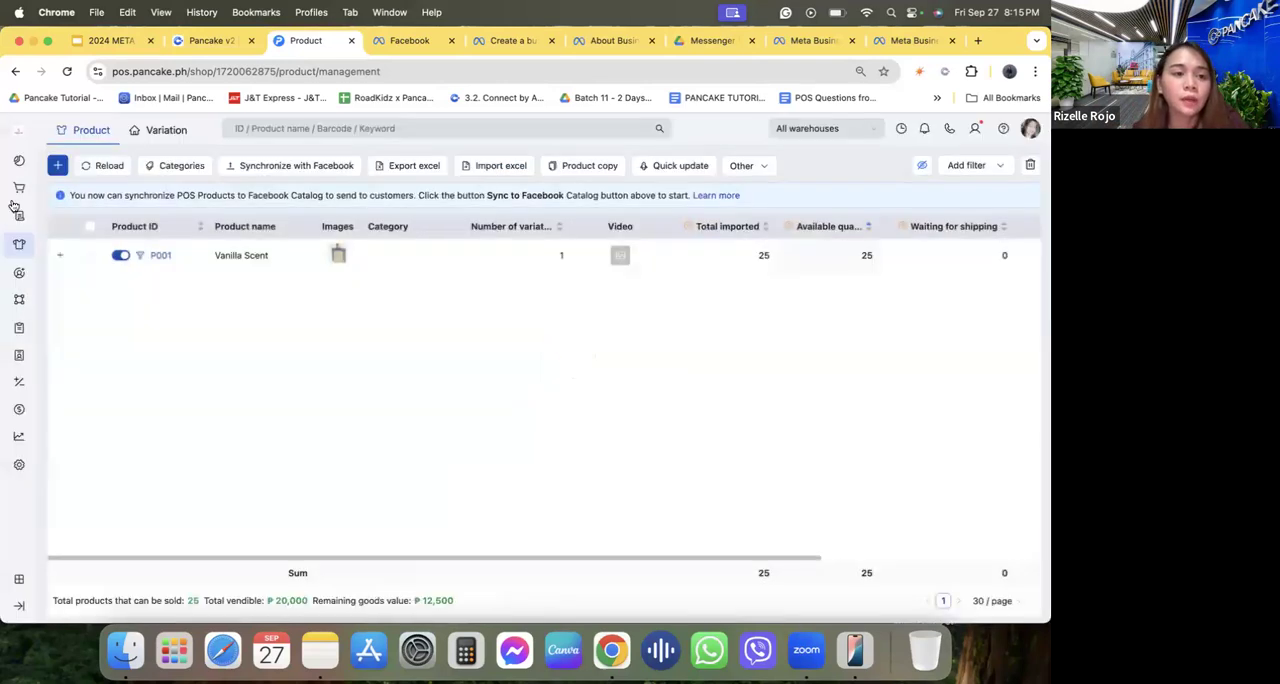
Start a new product with the product ID P002.
click(58, 166)
click(140, 240)
text(P002)
click(134, 287)
Upload the image p2 from Downloads as the picture of the new product's variation.
scroll(186, 502, down, 3)
click(104, 554)
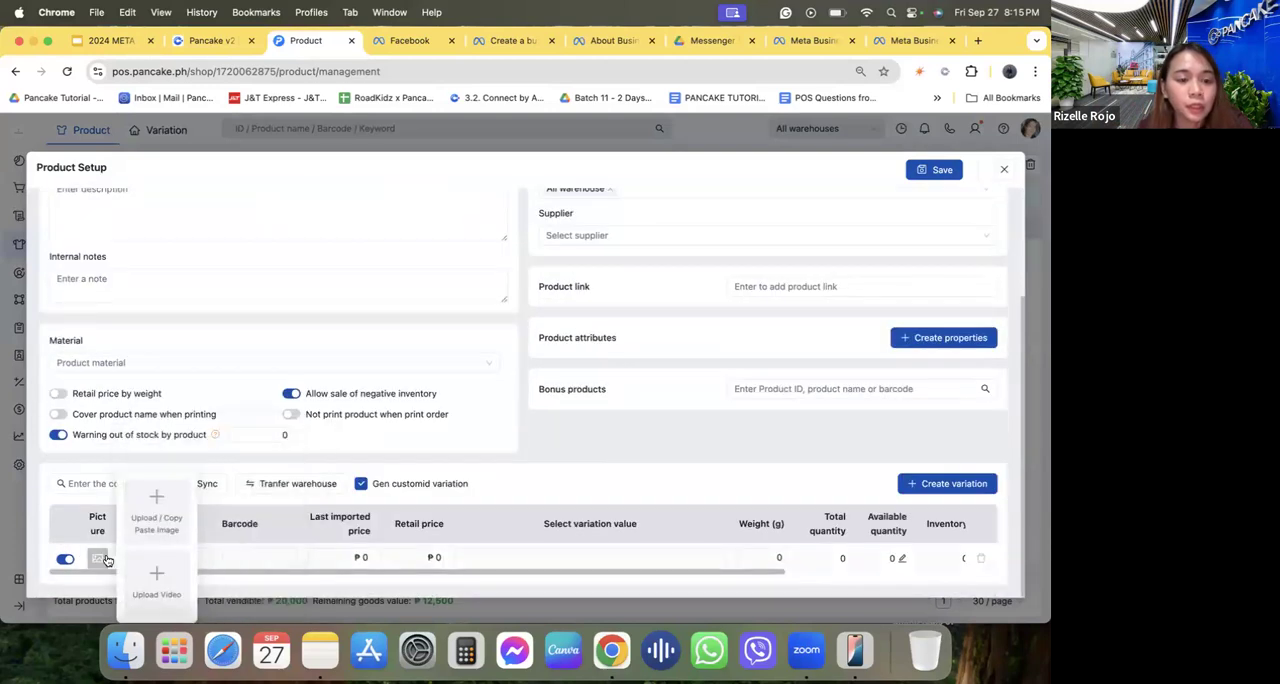
click(156, 510)
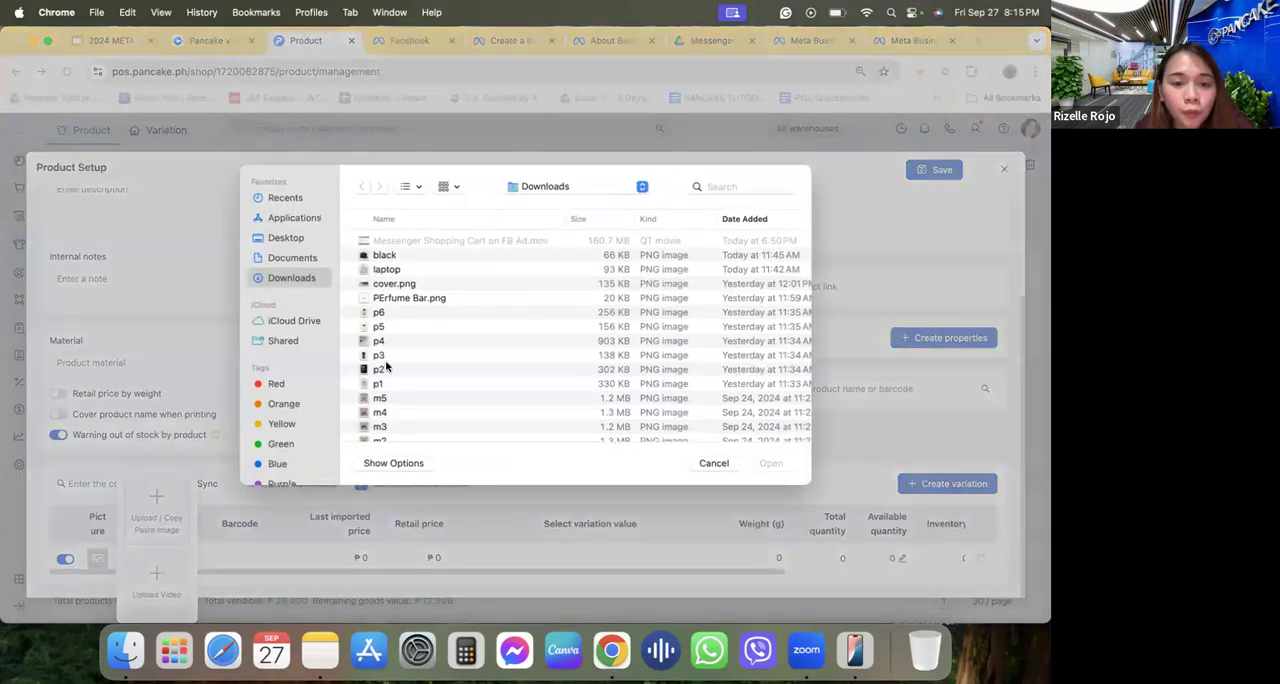
click(388, 369)
click(764, 463)
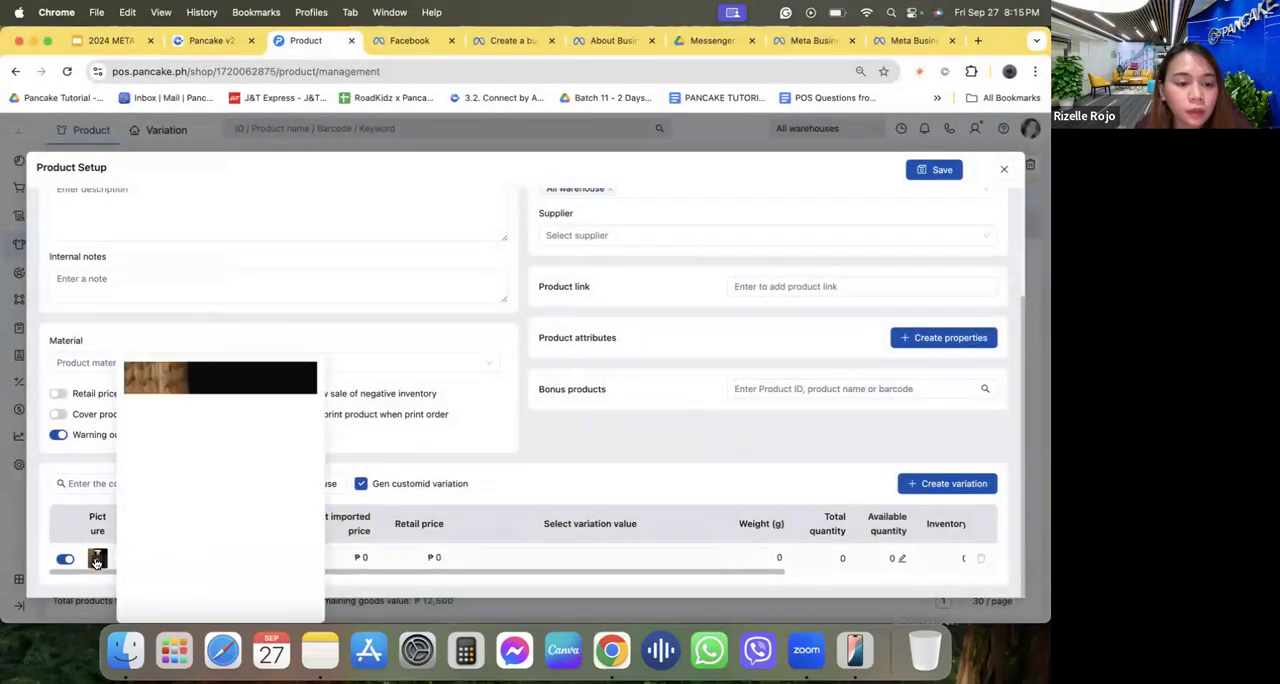
Name the new product "Savage Perfume" and enter "250ml" as its description.
mouse_move(96, 561)
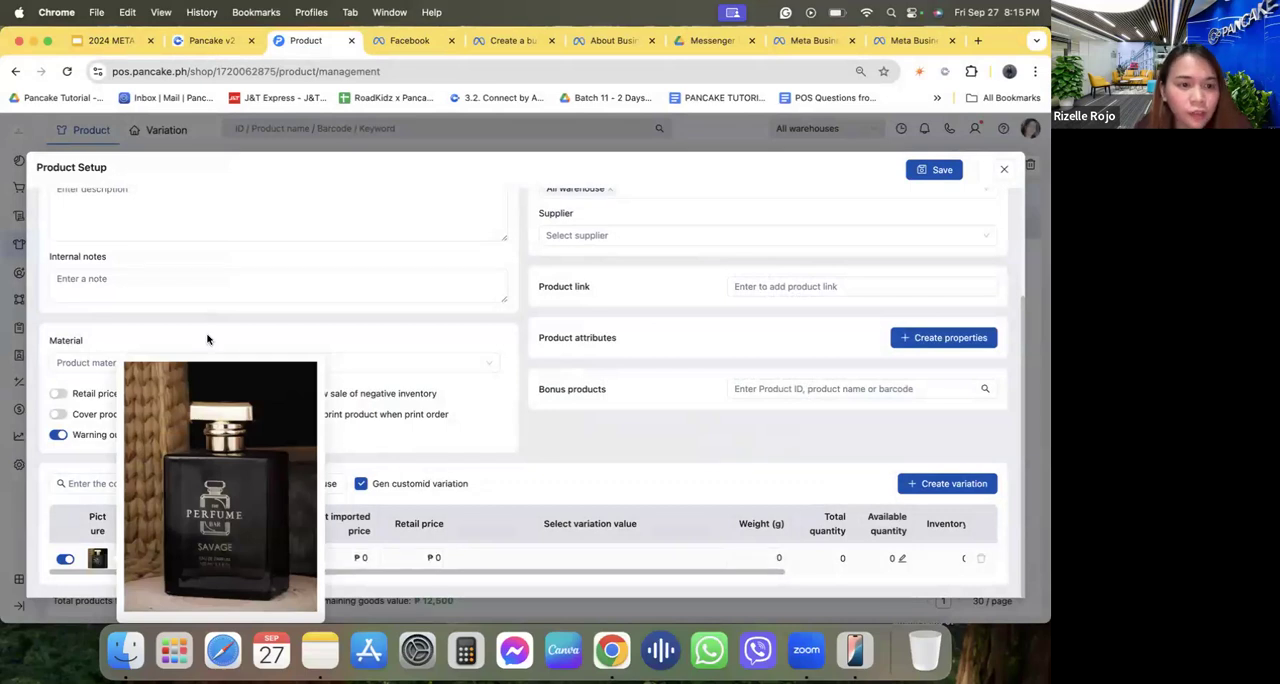
scroll(137, 257, up, 3)
click(108, 284)
text(Sava)
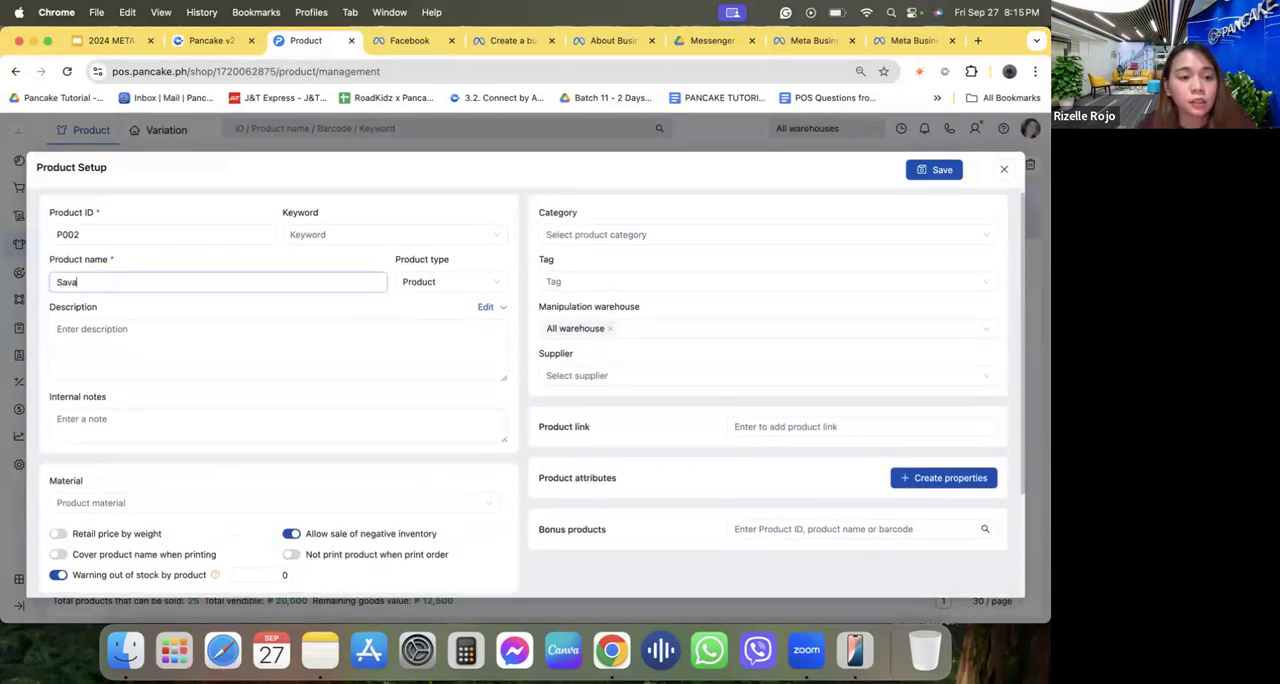
text(ge Perfume)
click(121, 333)
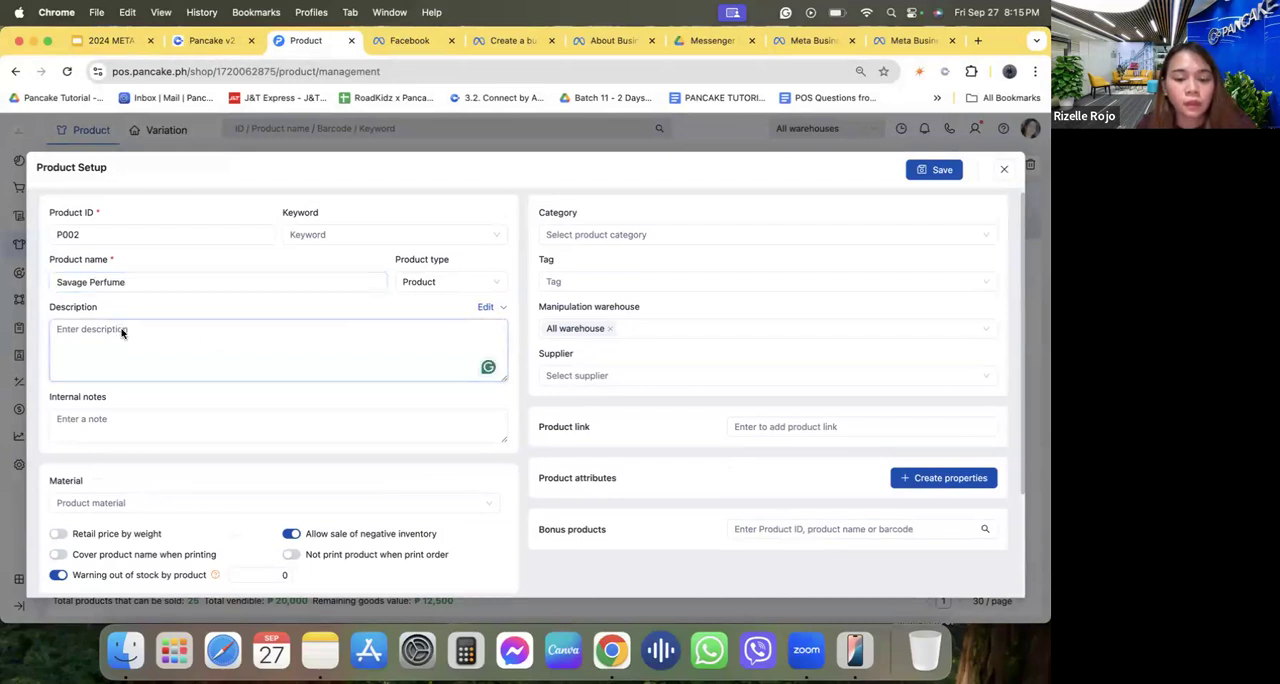
text(250ml)
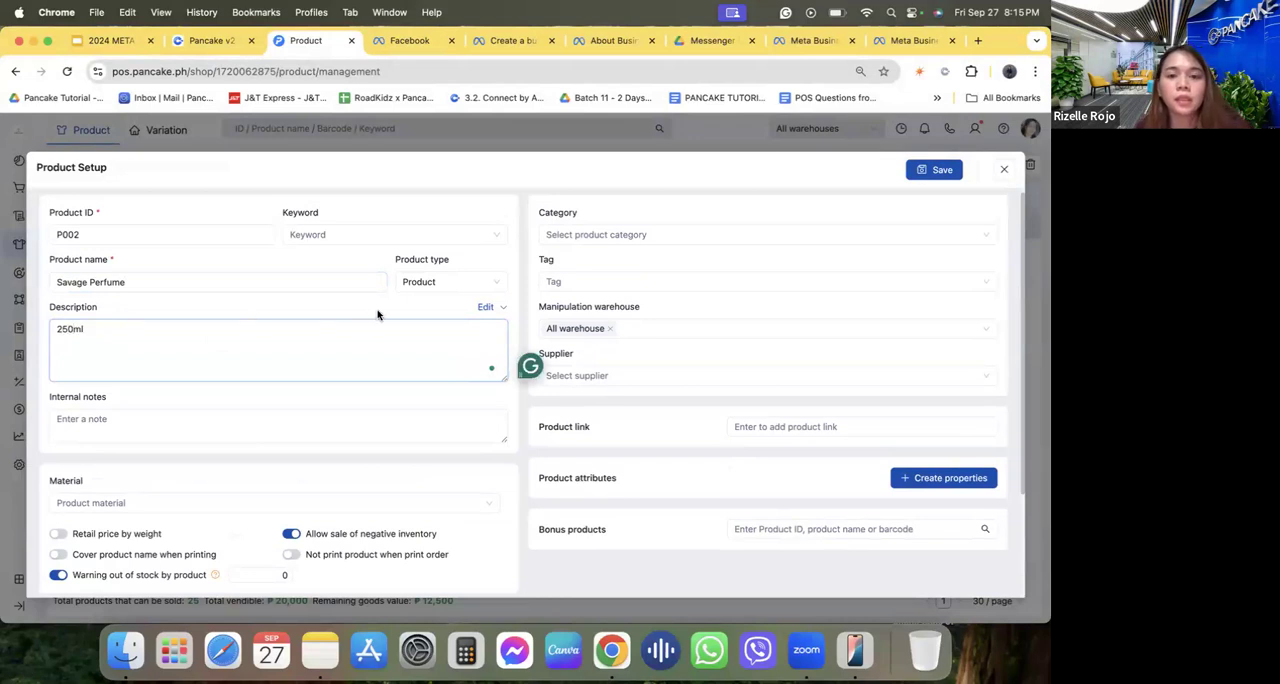
Create a new product category named "perfume" in the product form.
click(588, 255)
click(583, 231)
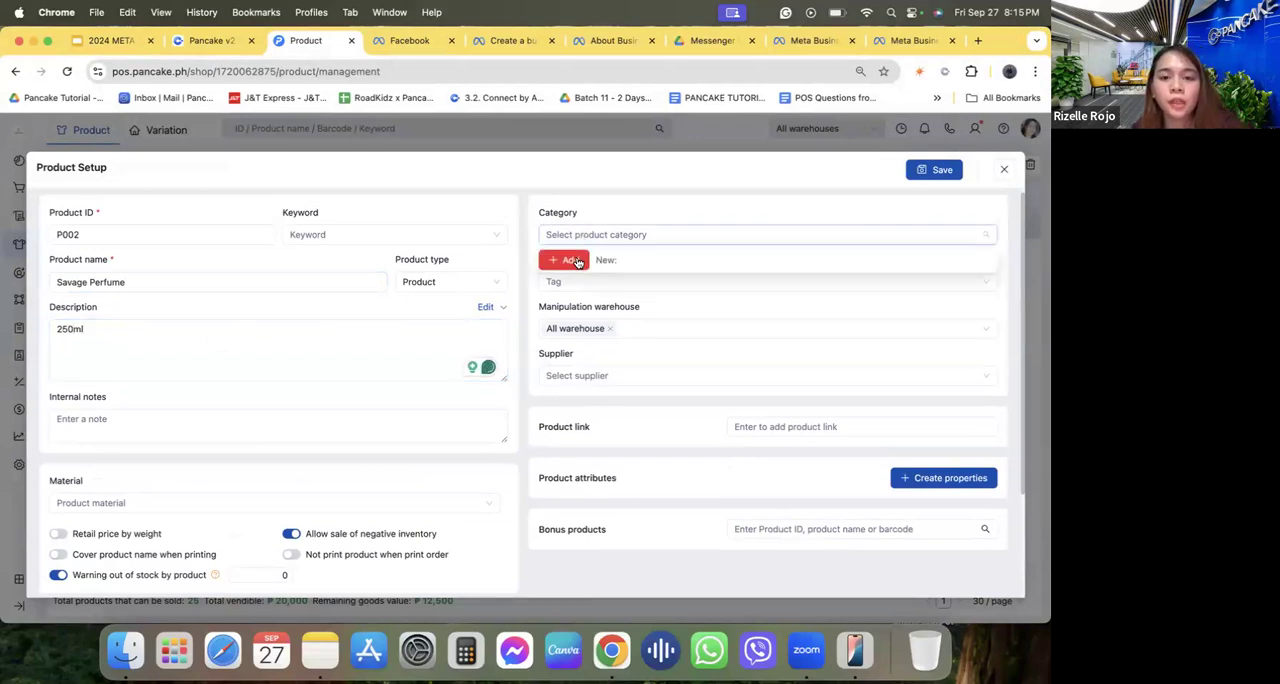
click(666, 235)
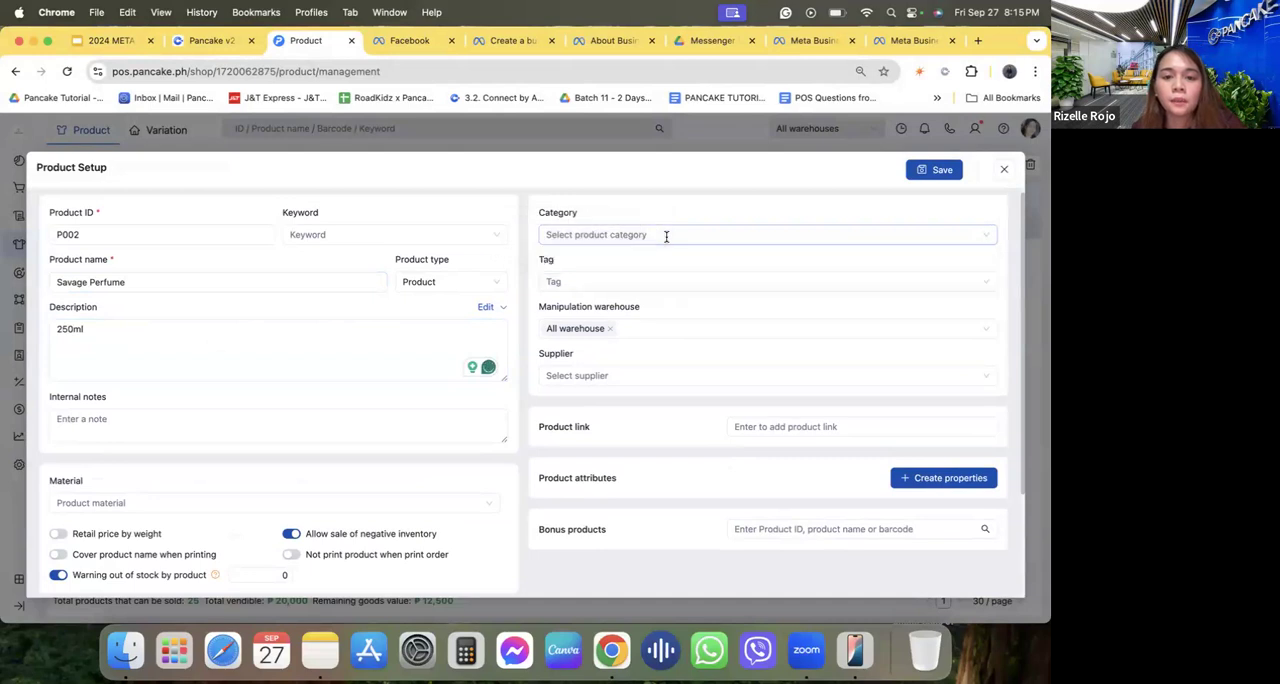
text(perfume)
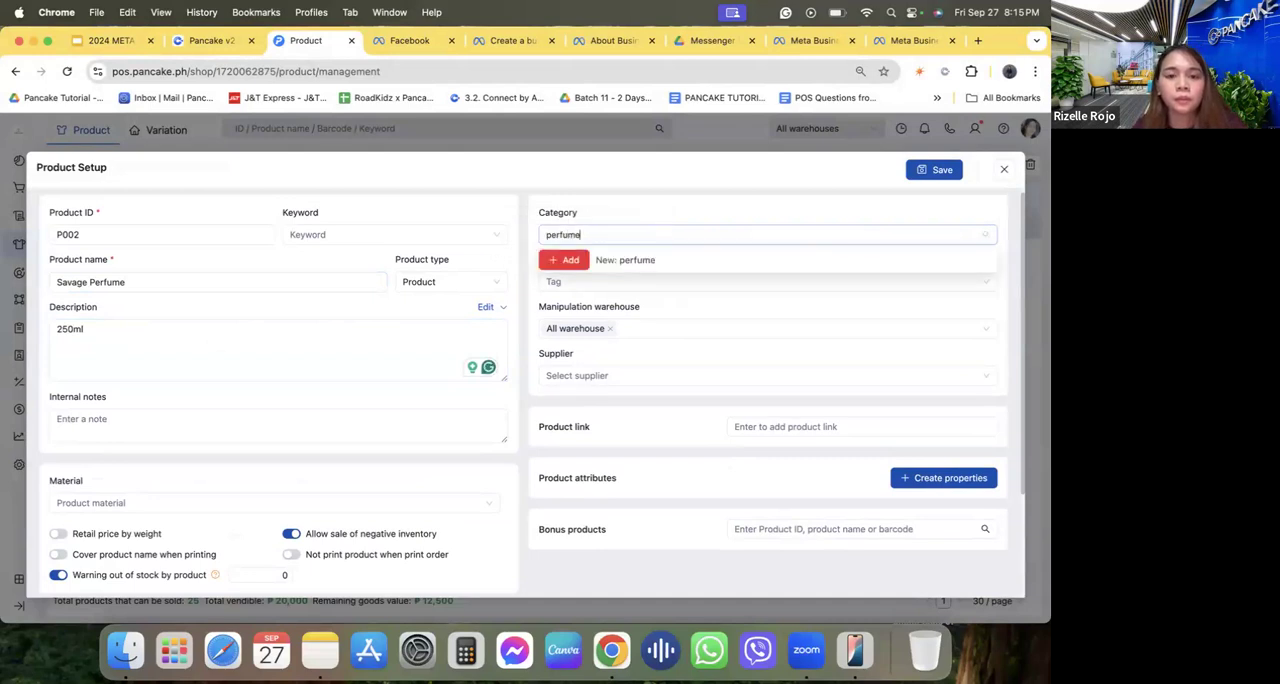
click(575, 260)
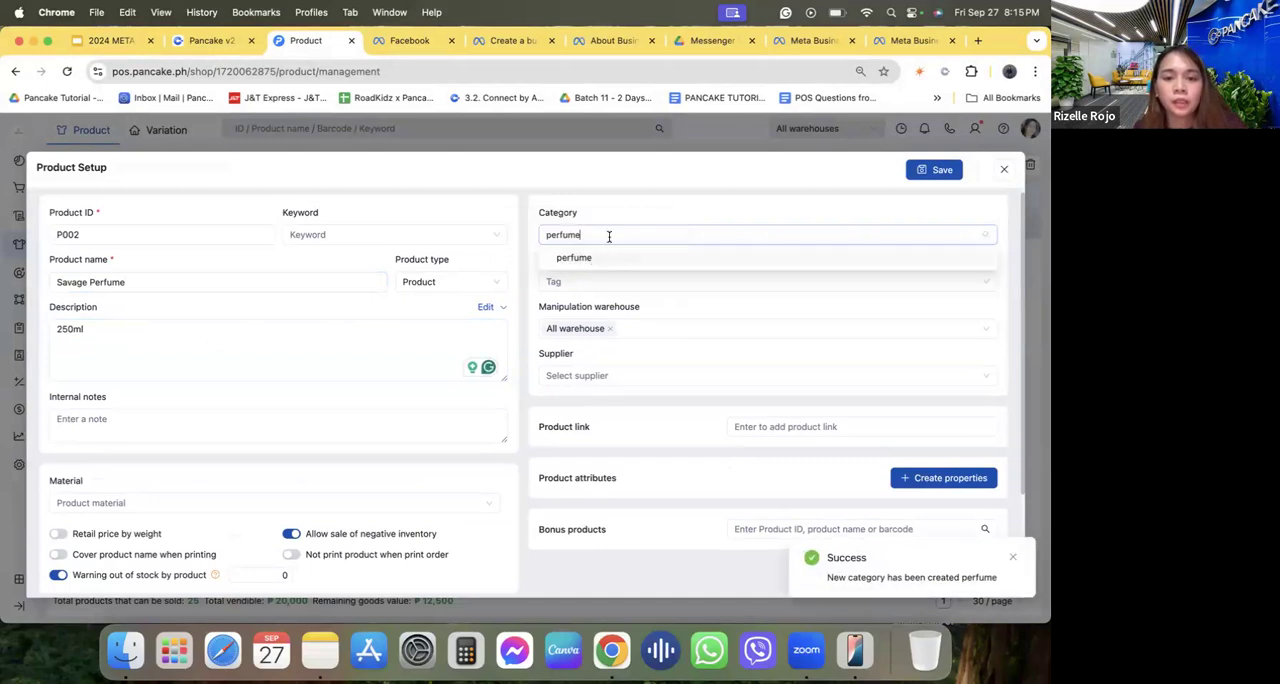
Create two more product categories named "shoes" and "bag".
click(608, 236)
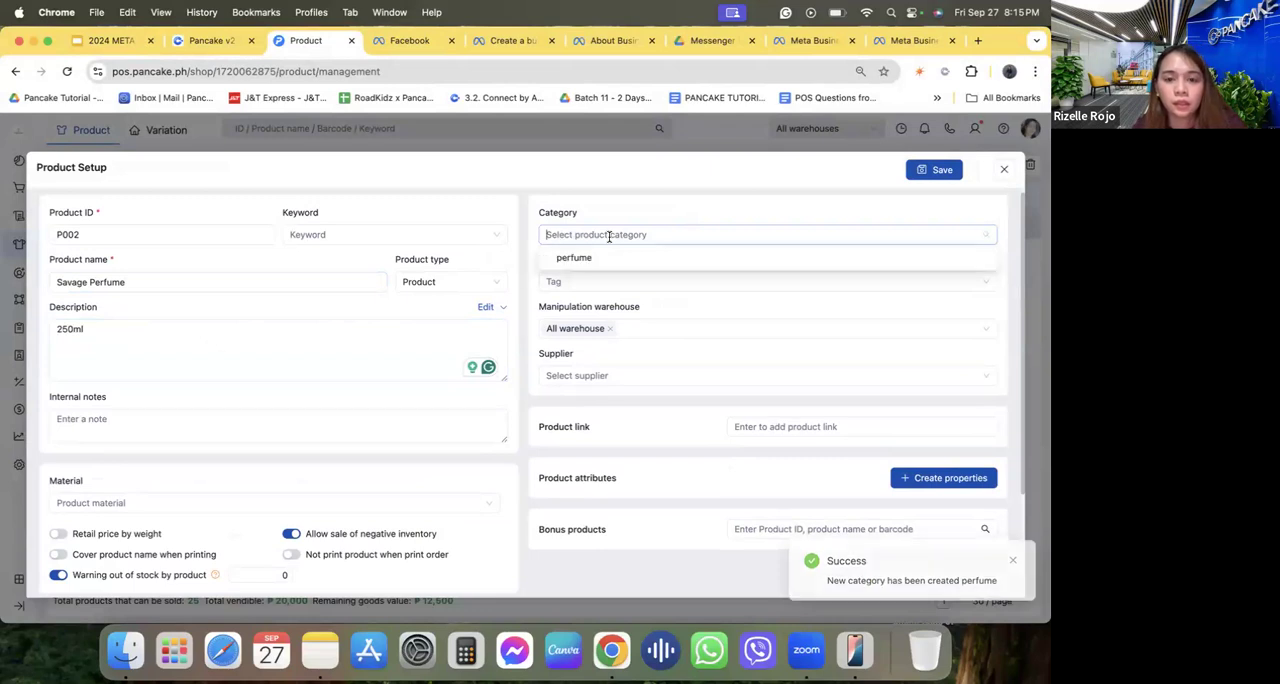
text(shoes)
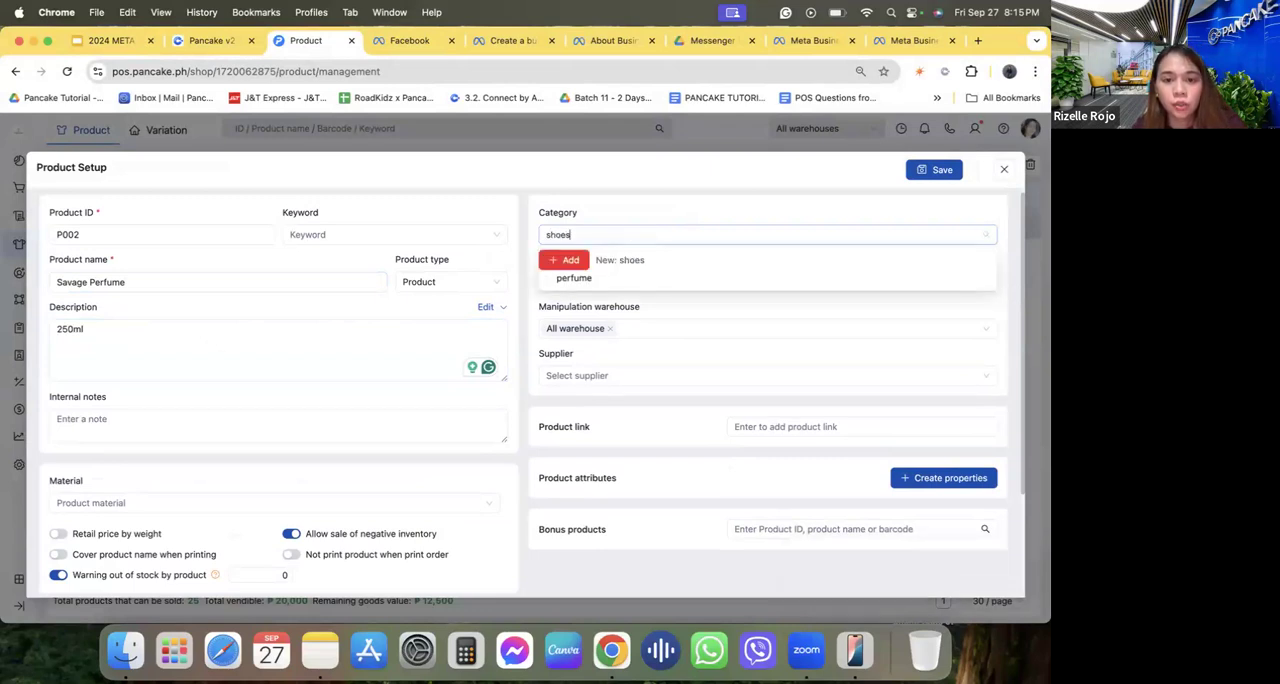
click(565, 260)
click(616, 235)
text(bag)
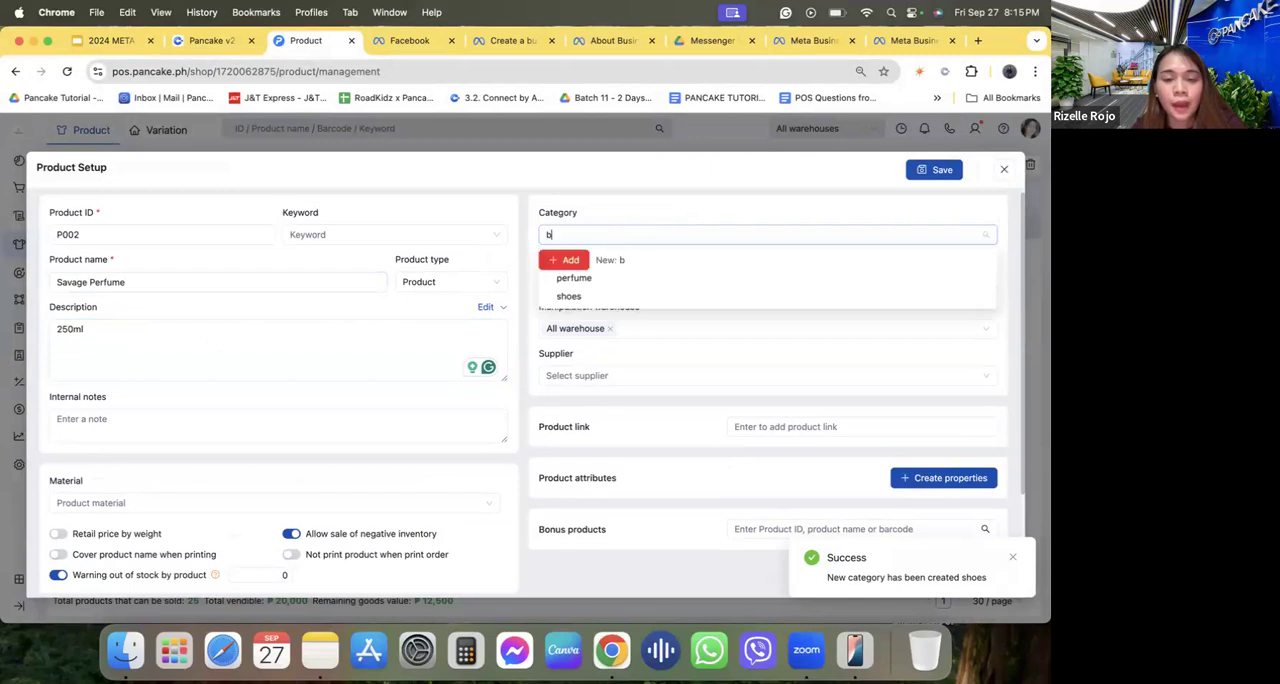
click(566, 262)
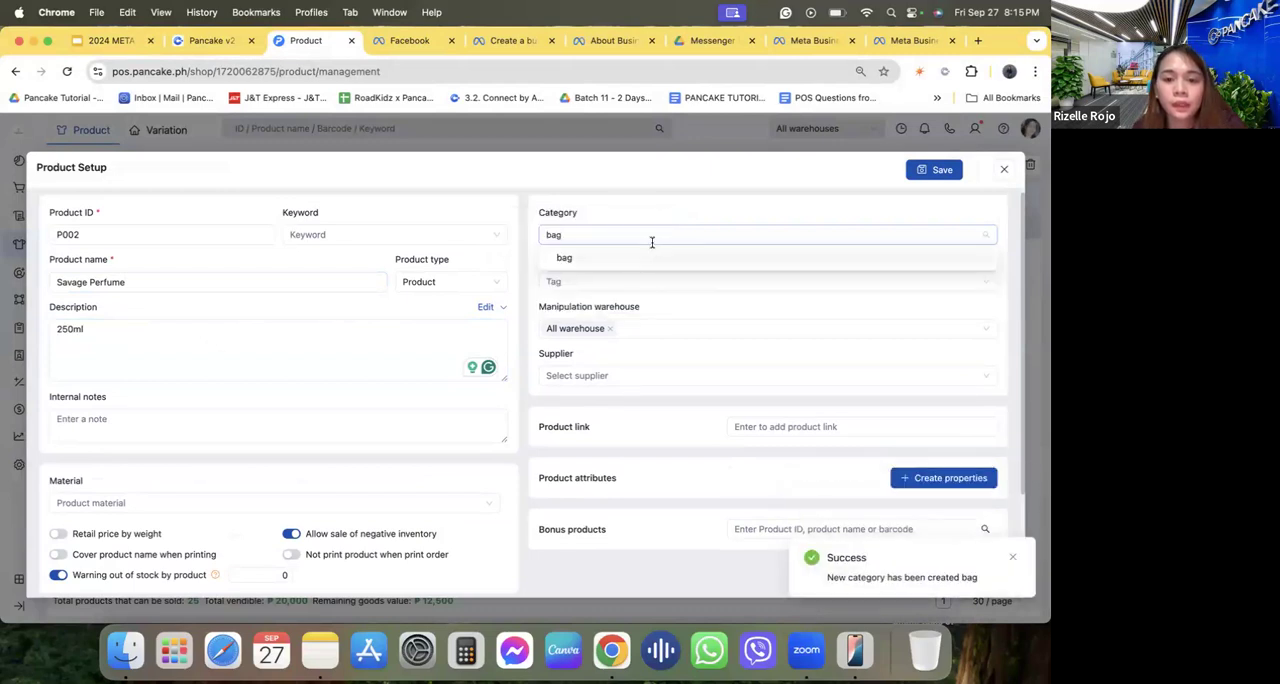
Assign the perfume category to Savage Perfume.
click(611, 232)
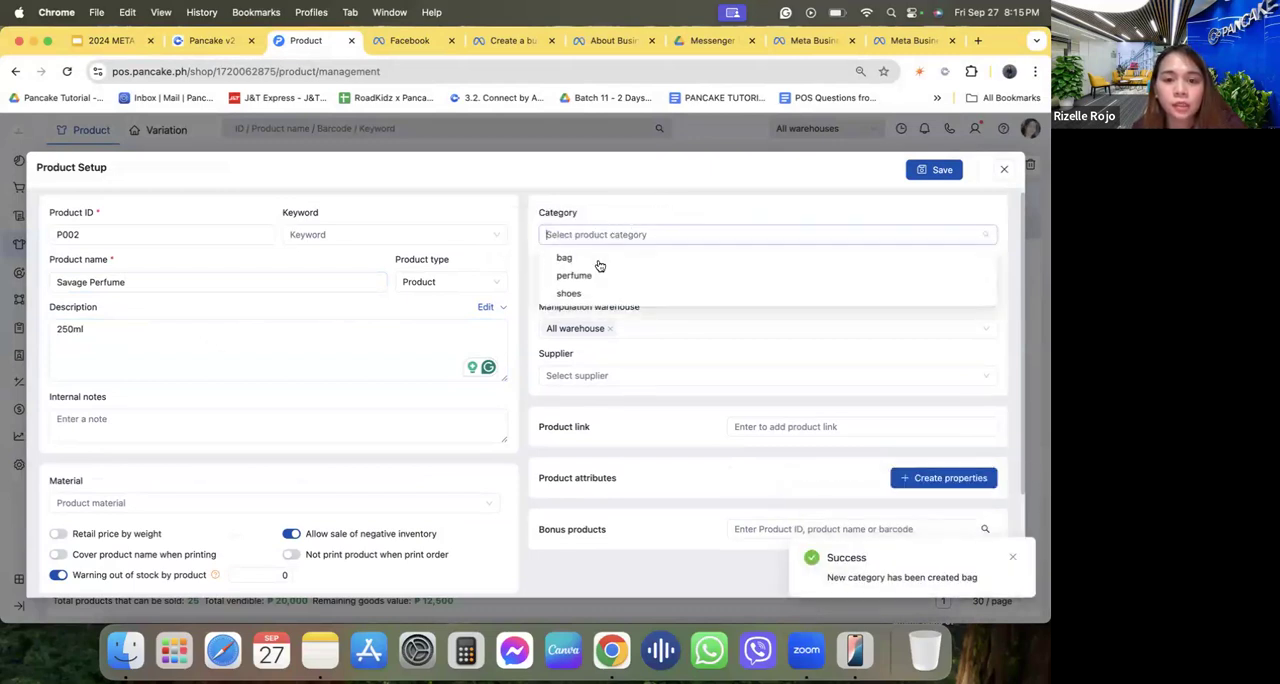
click(628, 275)
click(606, 207)
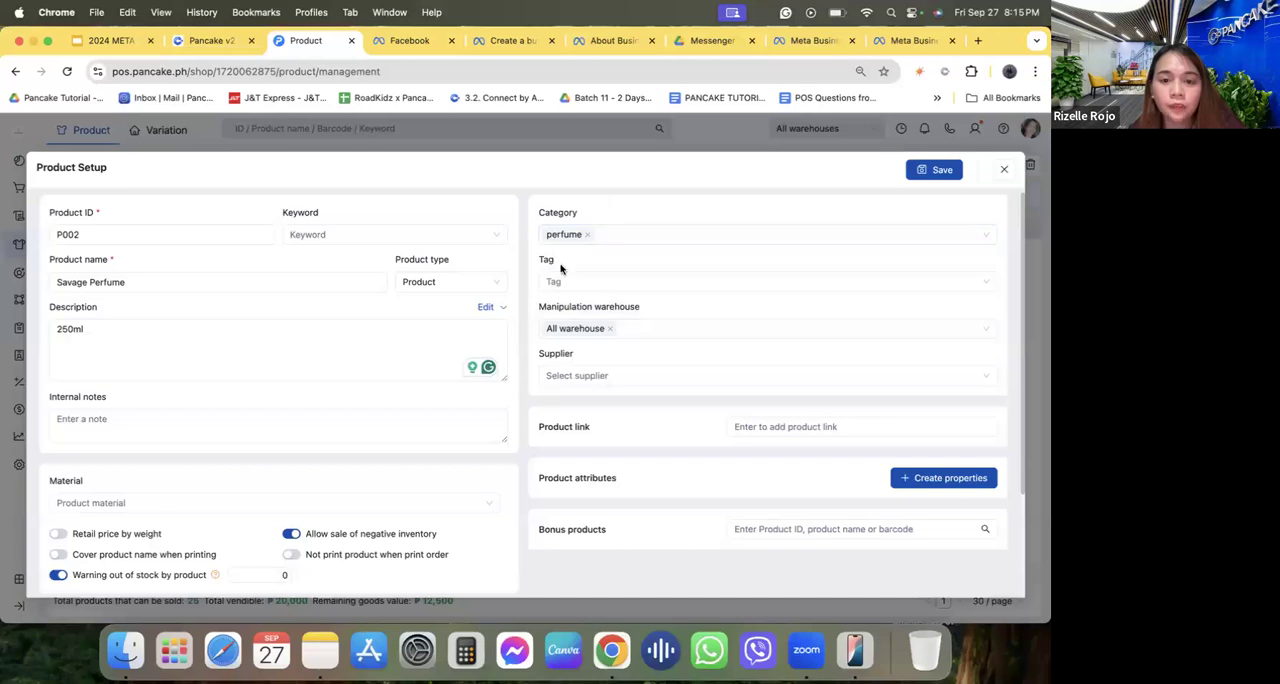
View the manipulation warehouse options available for the product.
click(622, 331)
click(590, 374)
click(590, 353)
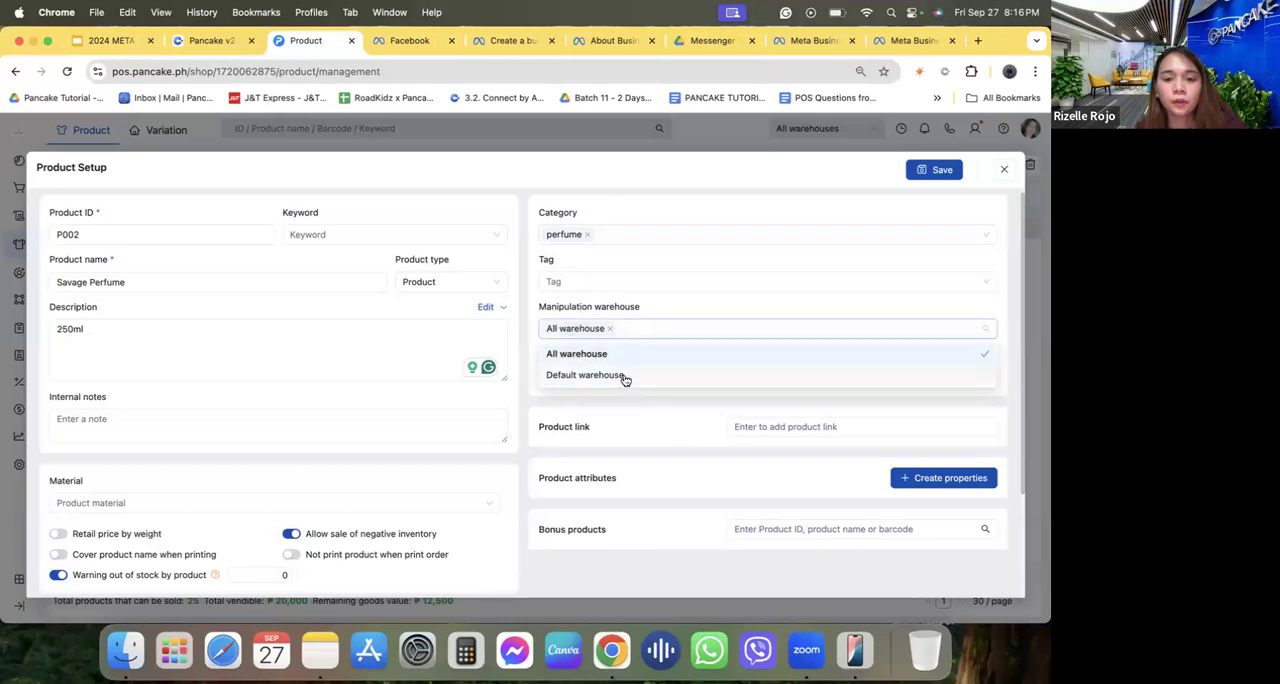
click(655, 317)
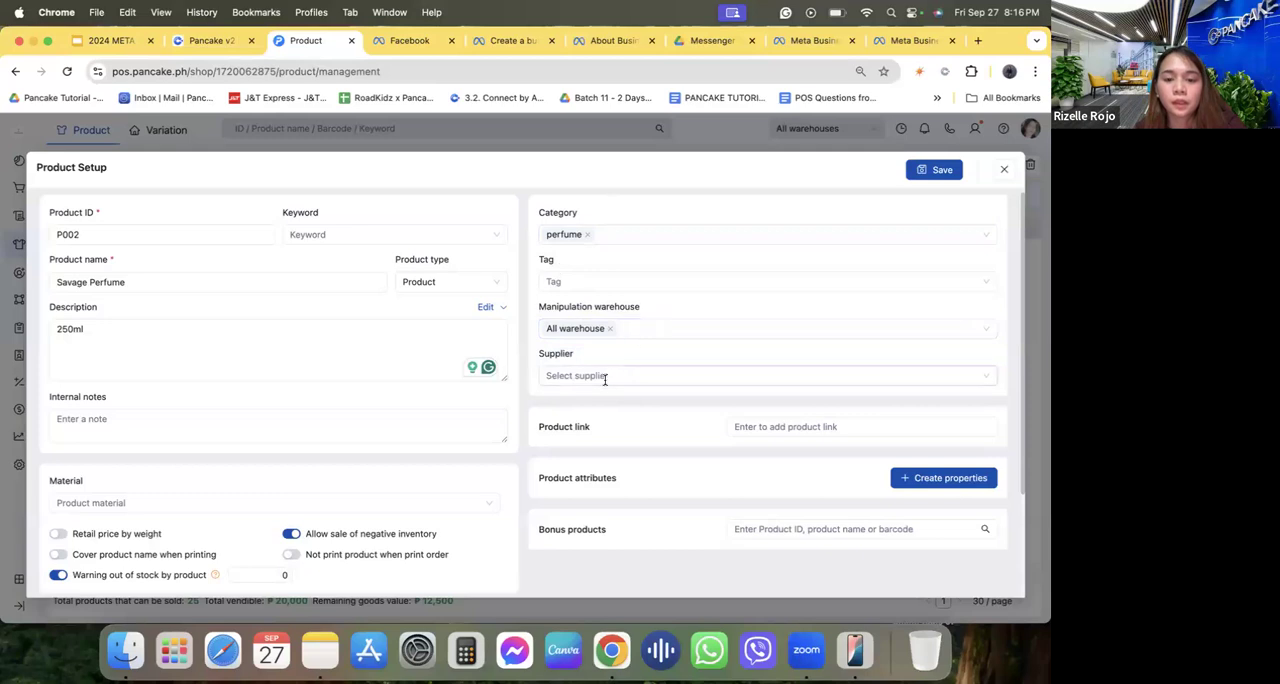
Add a product attribute named "Color" with the values White, Black and Brown.
scroll(615, 433, down, 2)
scroll(615, 433, down, 1)
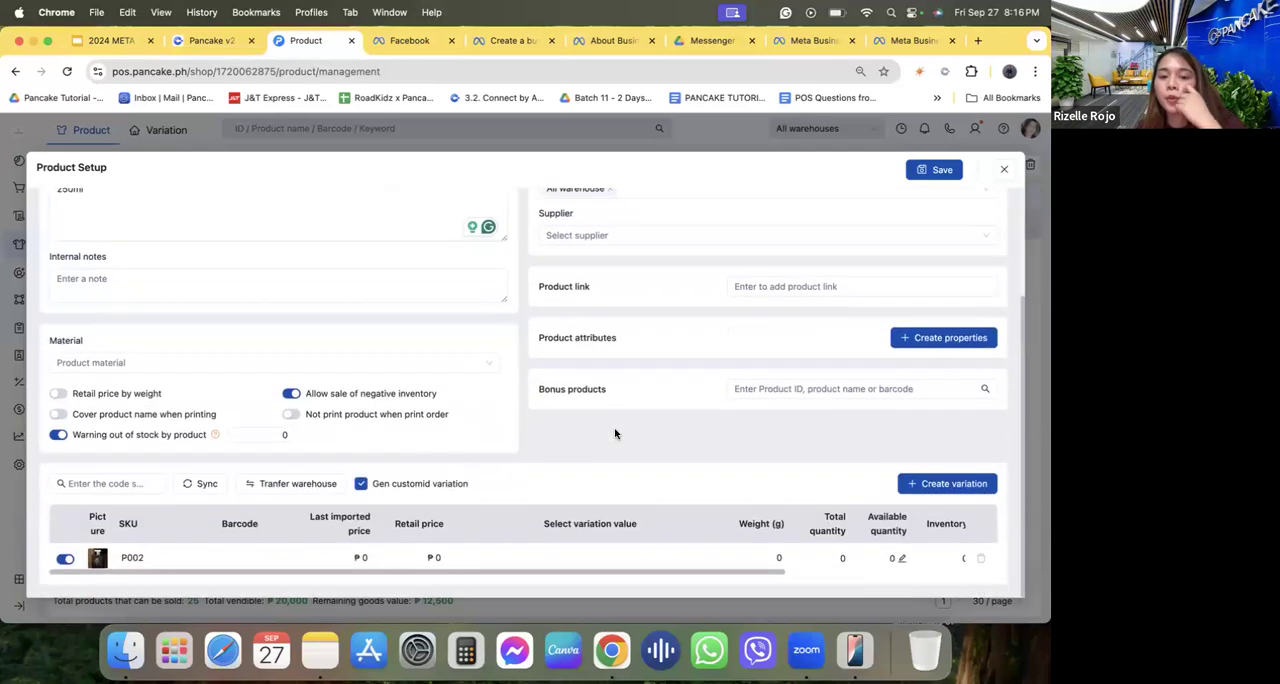
click(912, 337)
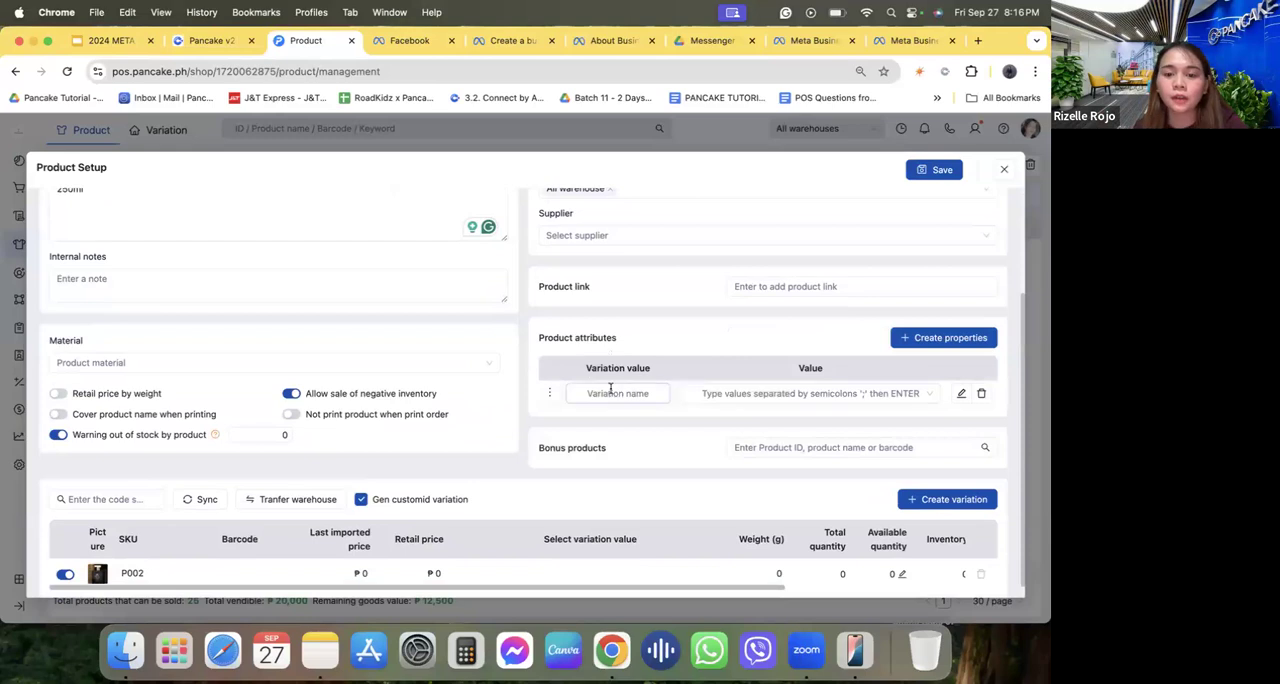
text(CO)
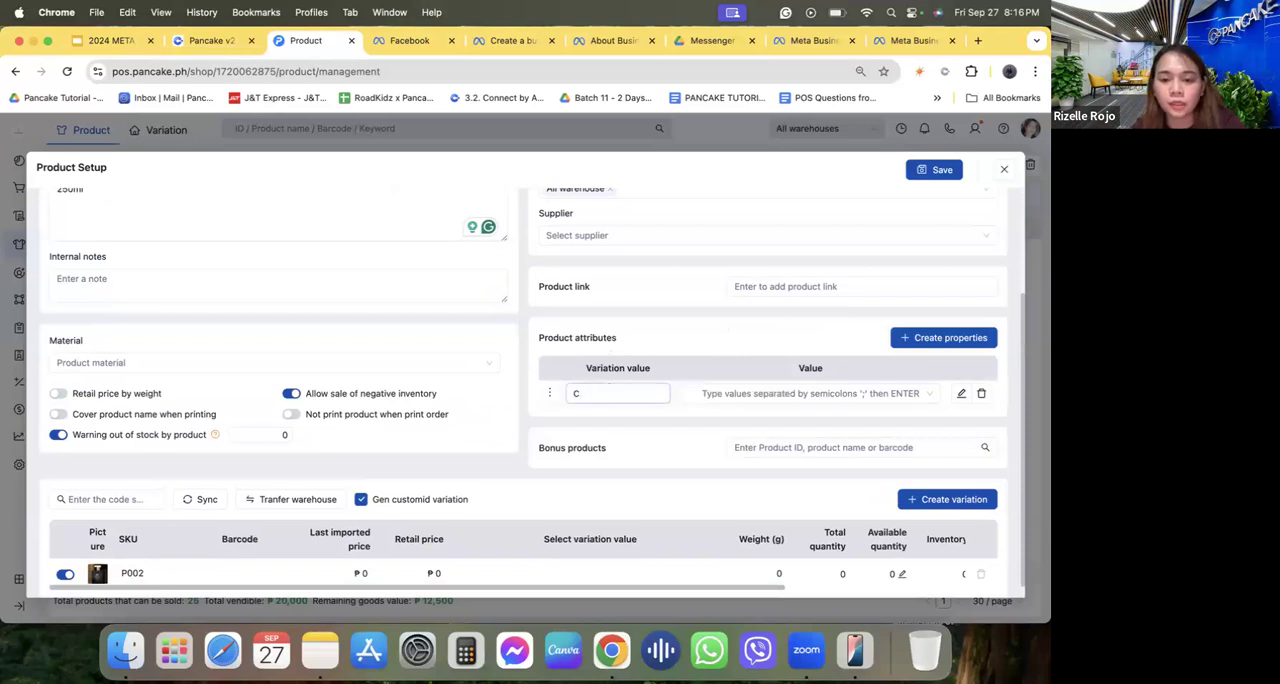
click(724, 393)
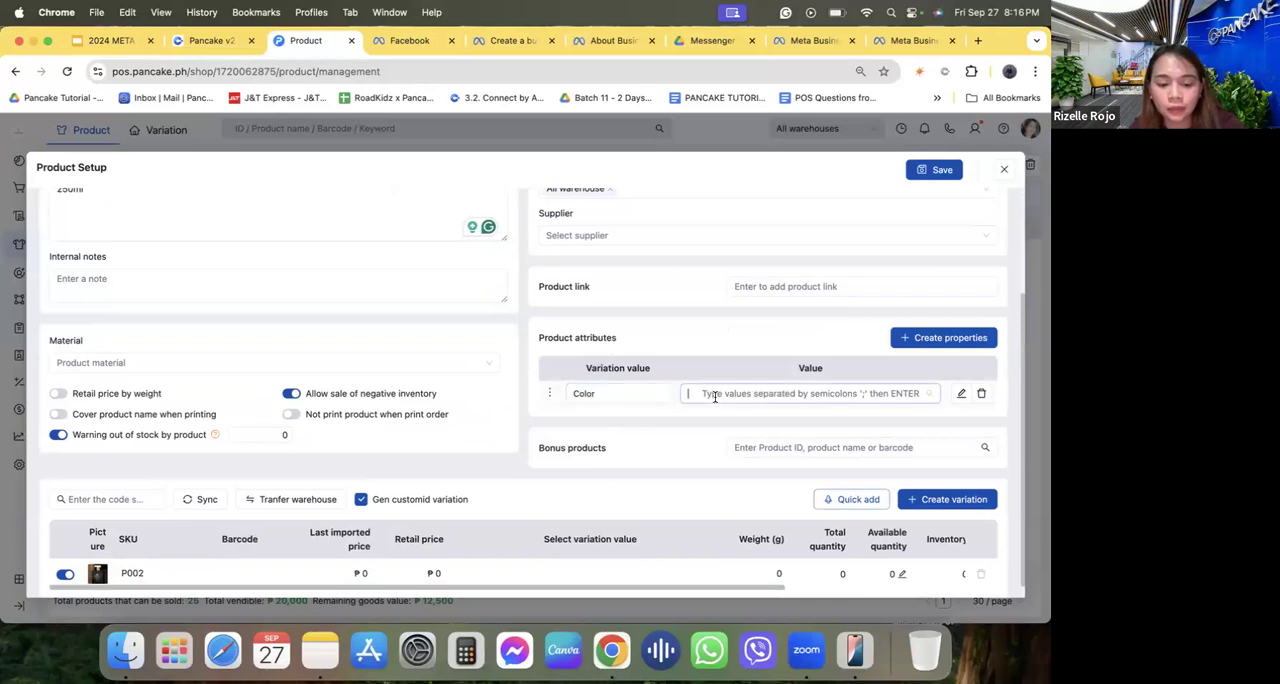
text(White)
key(Return)
text(Black)
key(Return)
text(Bron)
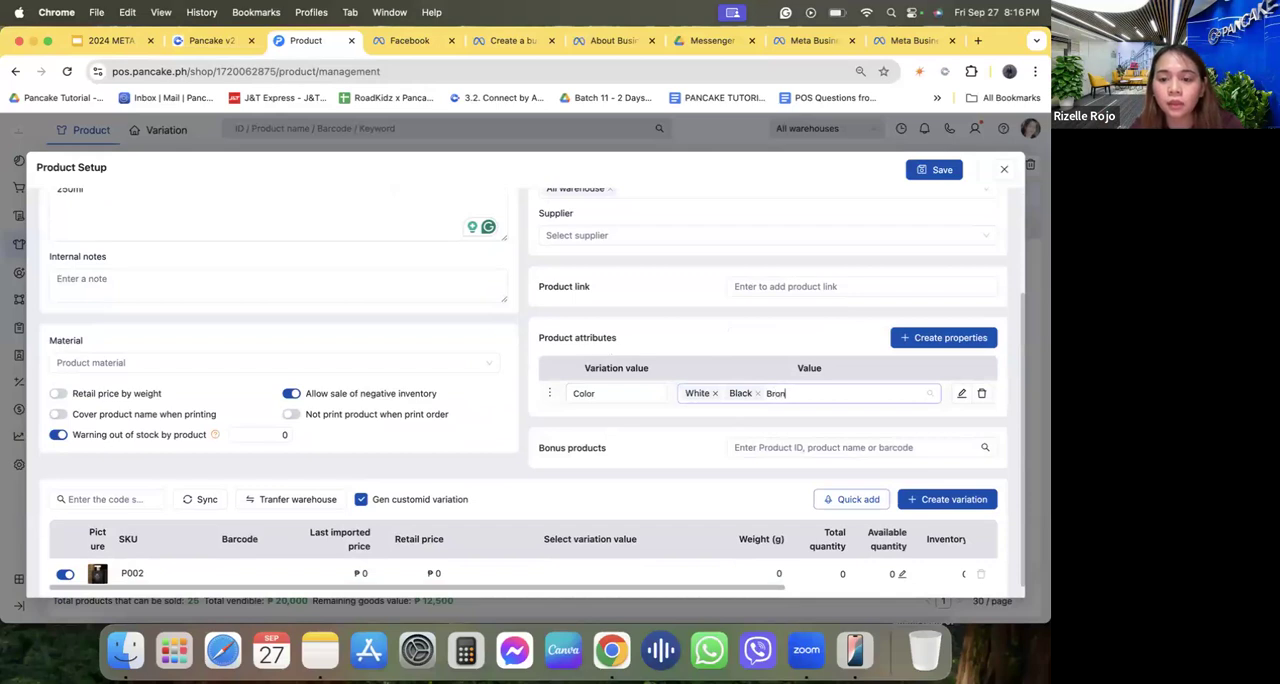
text(own)
key(Return)
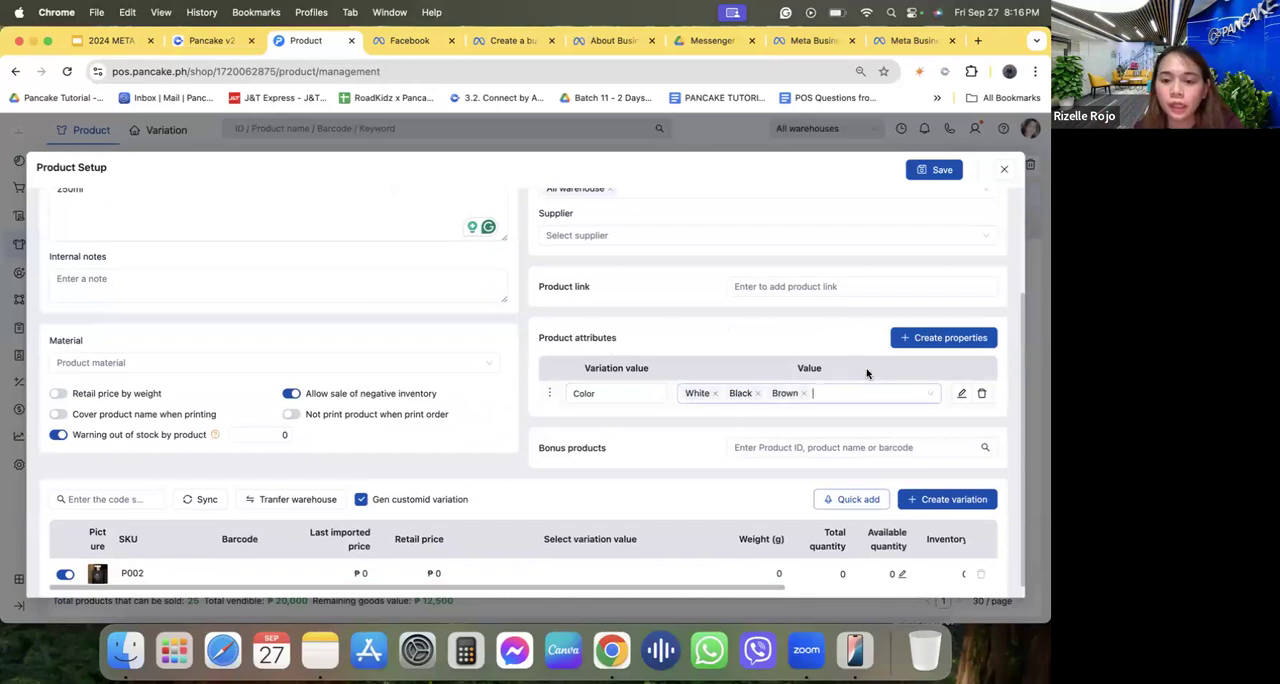
Add a second product attribute named "Sizes" with the values US5, US6 and US7.
click(943, 338)
click(603, 418)
text(Sizes)
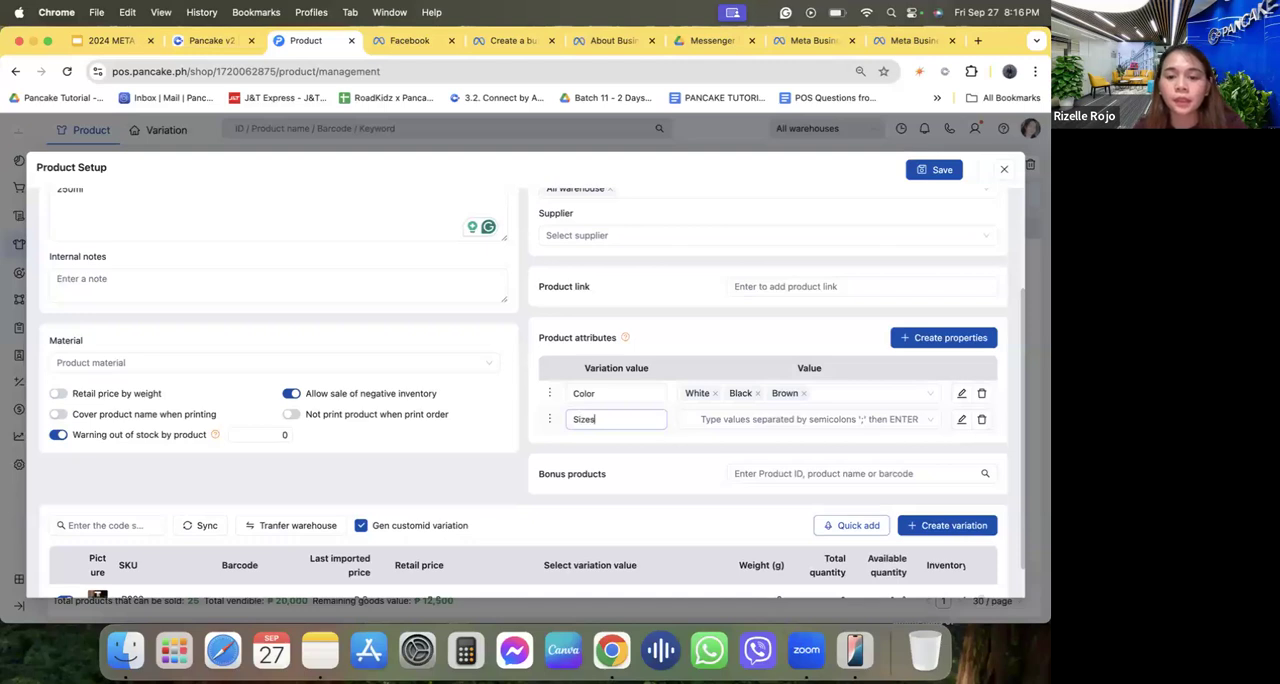
click(707, 421)
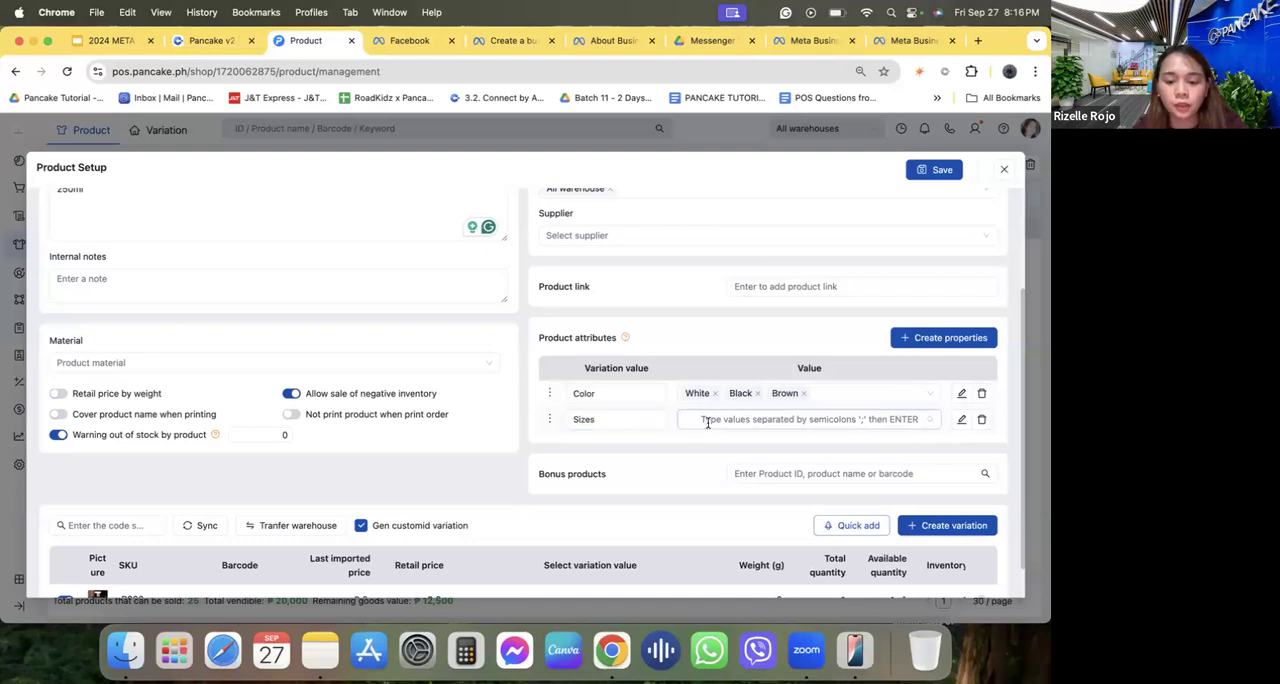
text(US5)
key(Return)
text(US6)
key(Return)
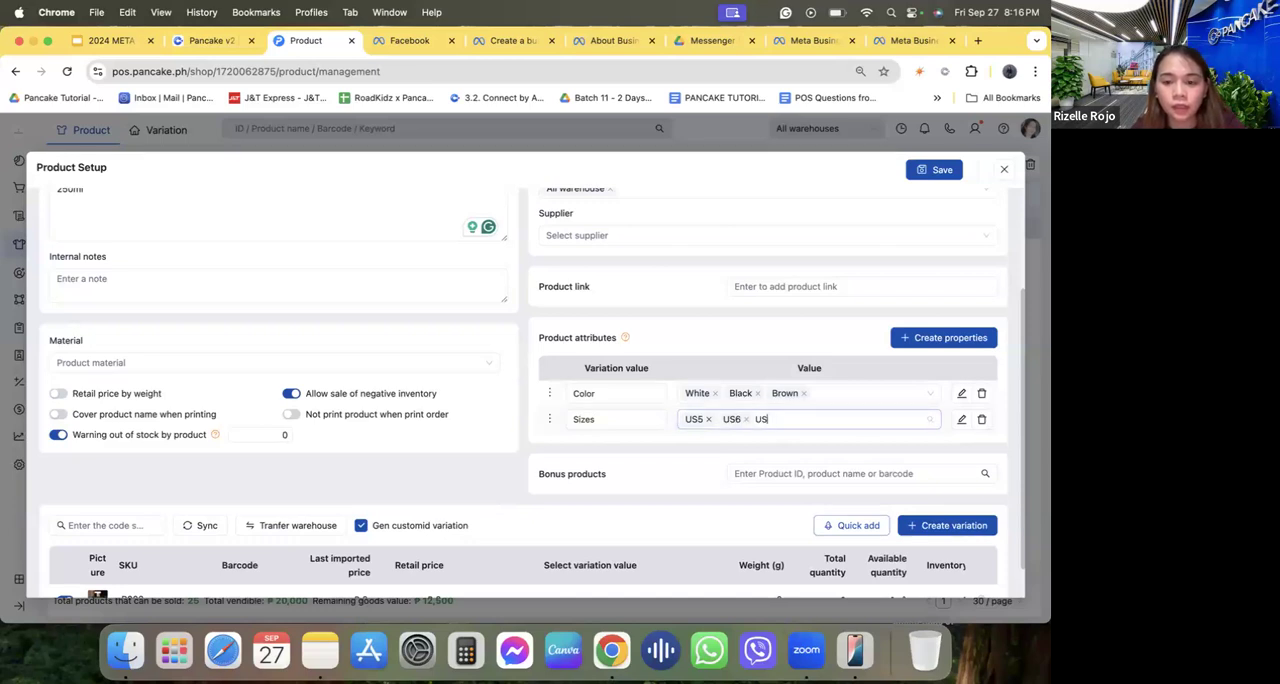
text(US7)
key(Return)
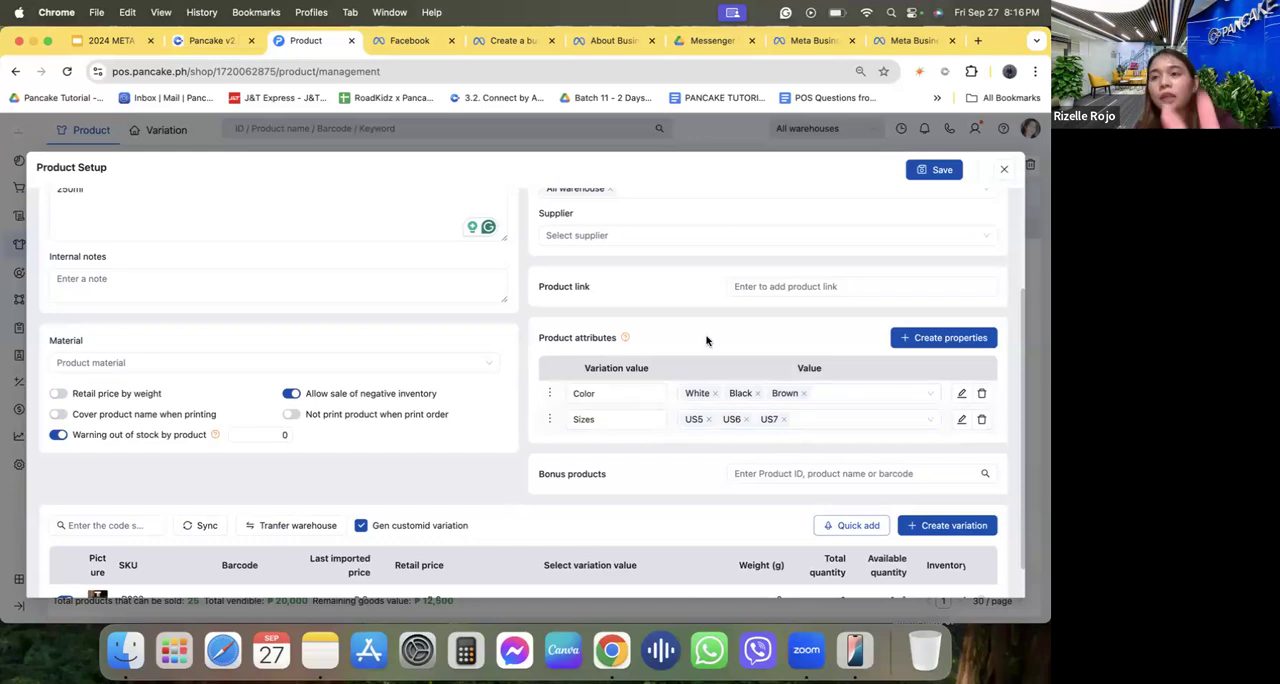
Set variation P002's last imported price to 900, retail price to 1,200 and Default warehouse quantity to 20.
scroll(732, 423, down, 1)
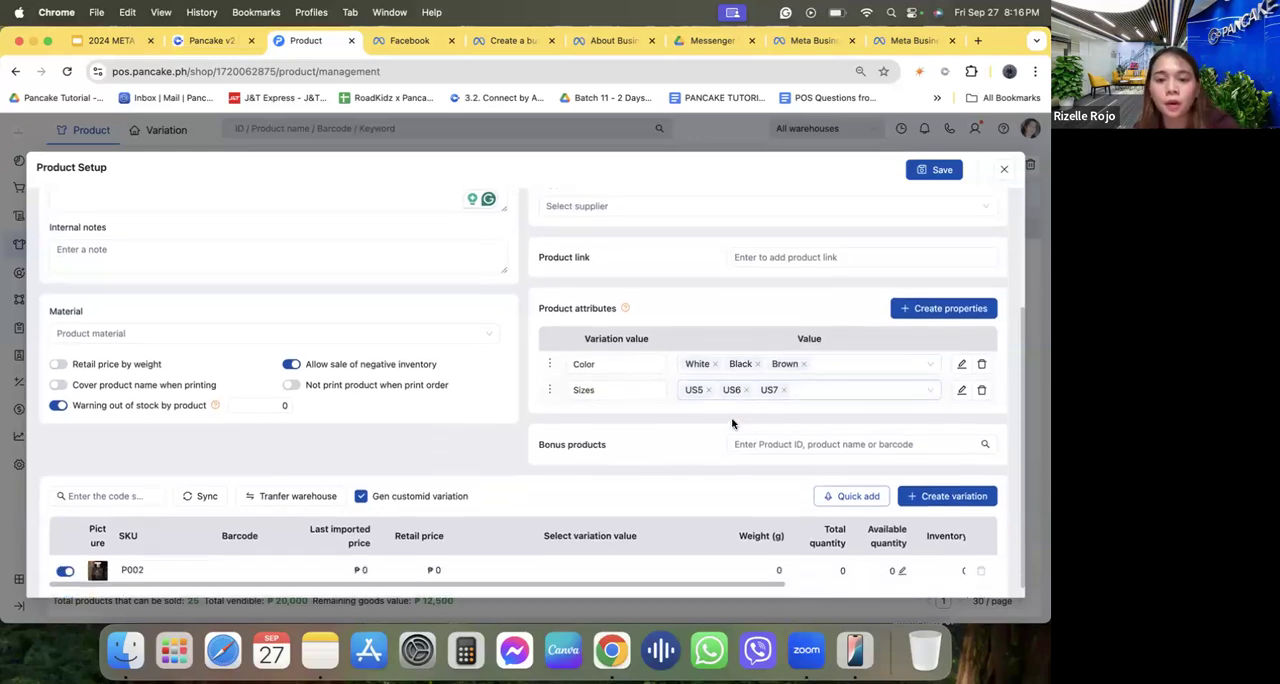
scroll(732, 423, down, 1)
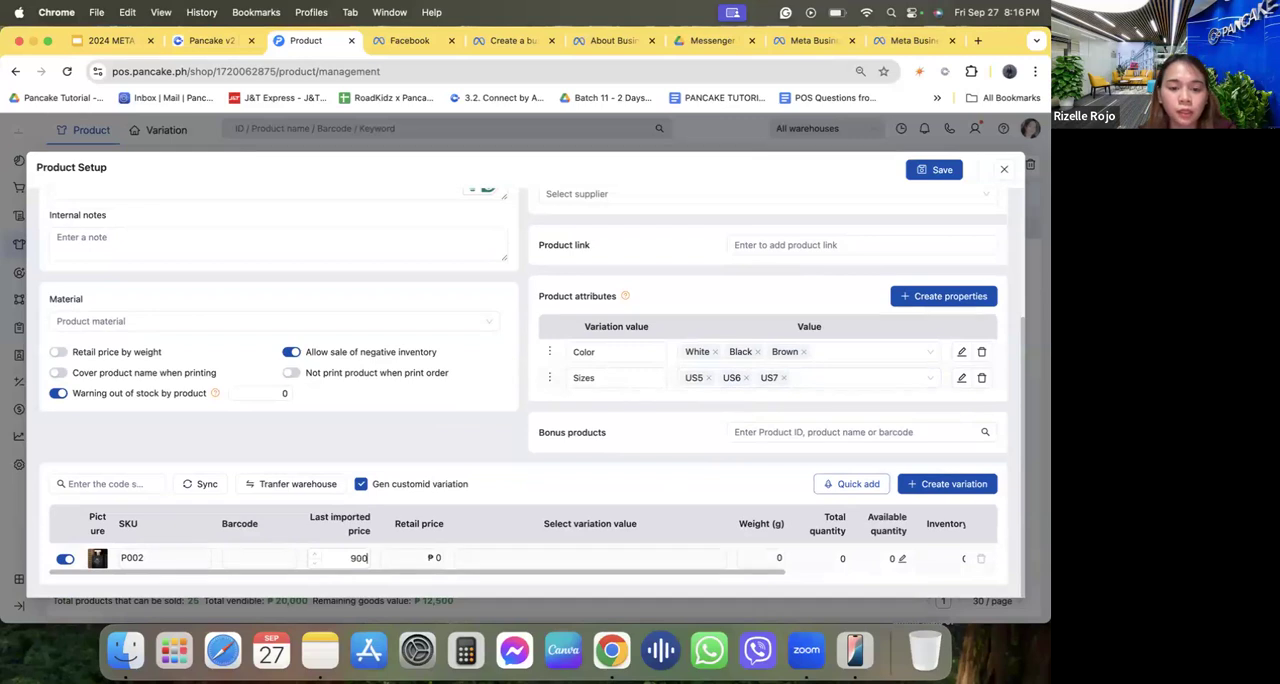
click(441, 557)
text(1,2)
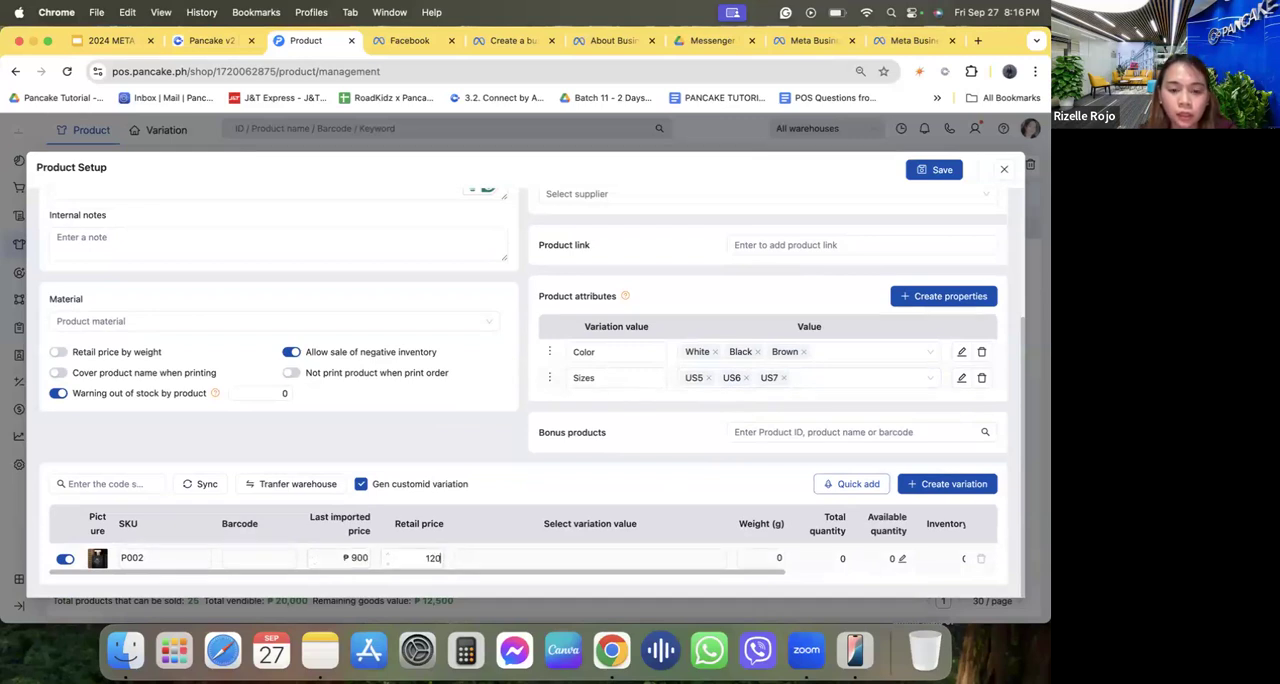
text(00)
click(901, 558)
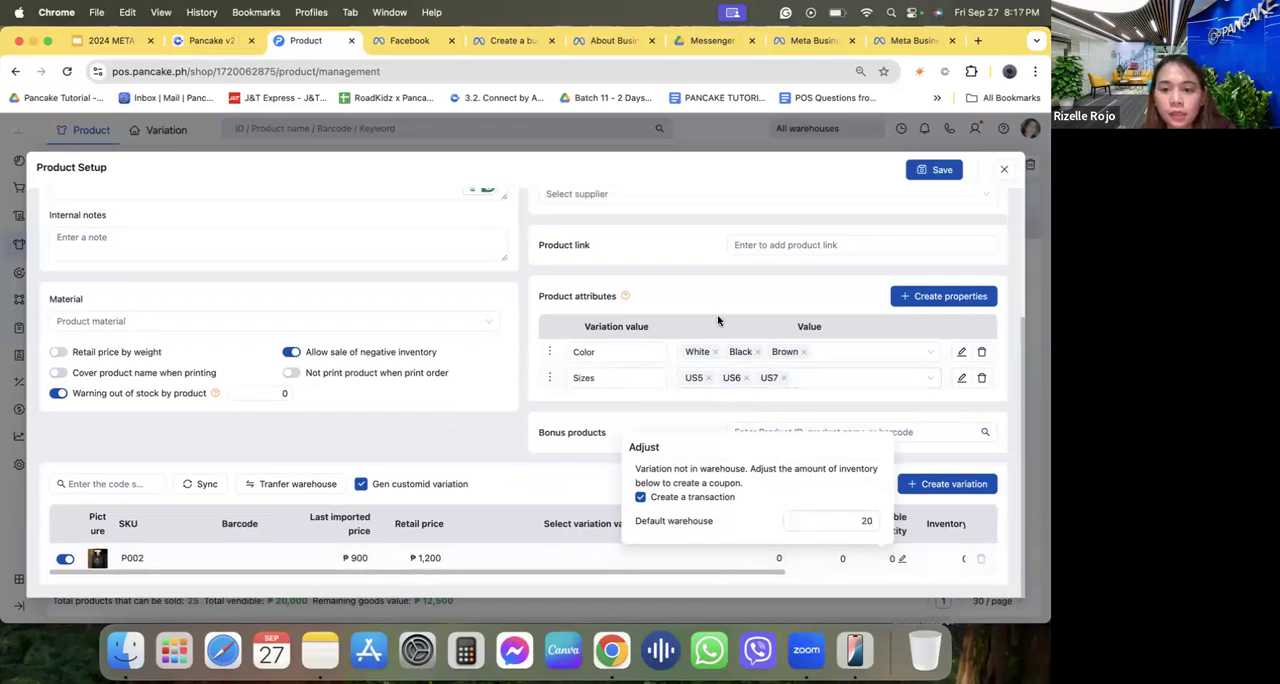
key(Return)
Set the product's manipulation warehouse to Default warehouse and save the product.
scroll(717, 320, up, 3)
click(643, 292)
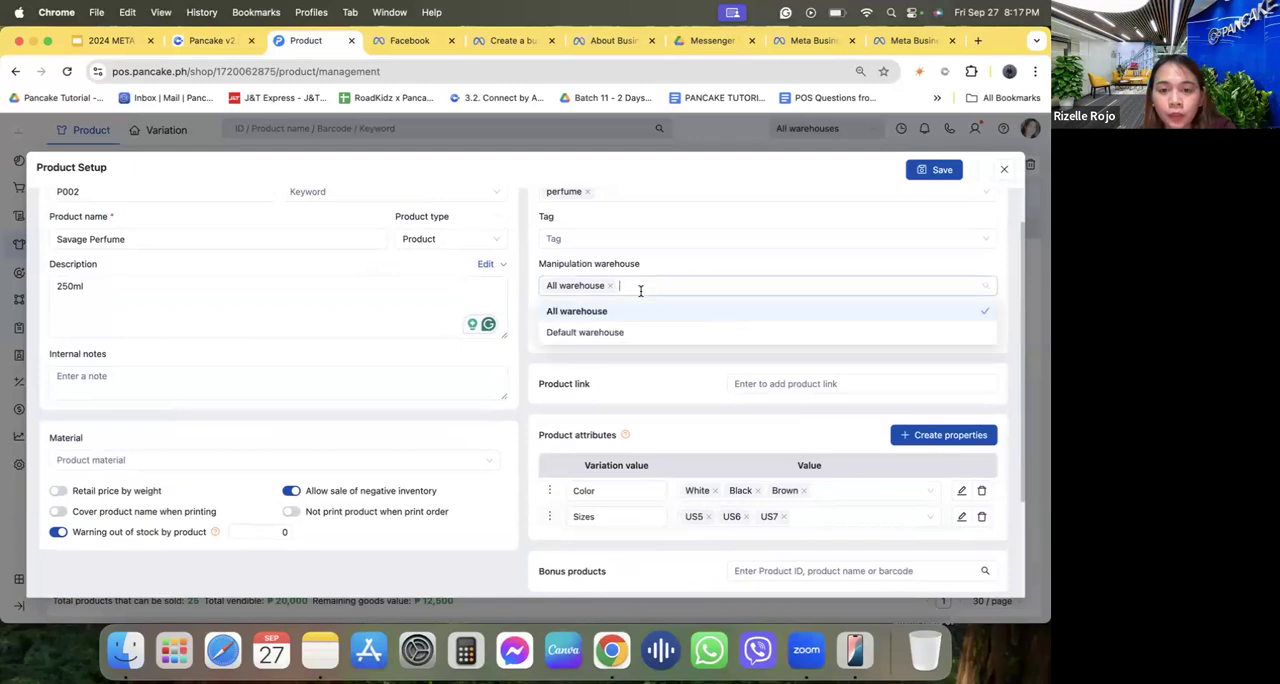
click(634, 331)
click(656, 259)
click(930, 169)
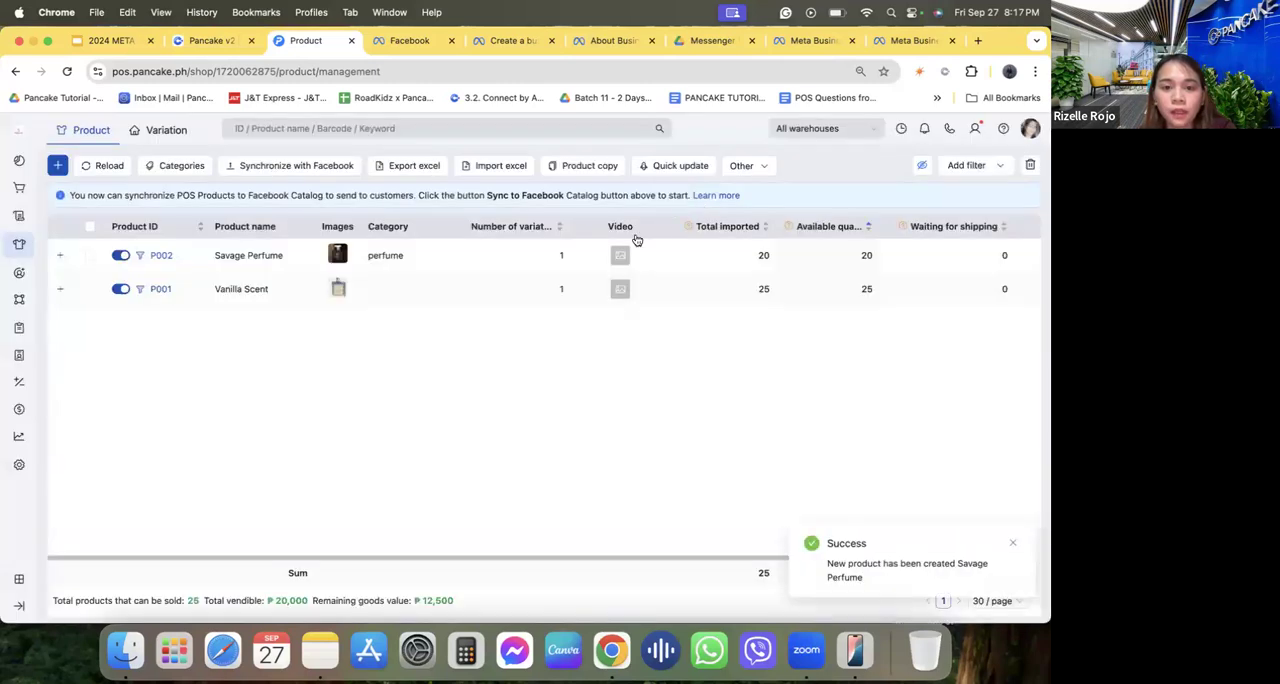
Reopen the saved Savage Perfume product to review its details, and close it without changes.
click(400, 266)
scroll(652, 405, down, 5)
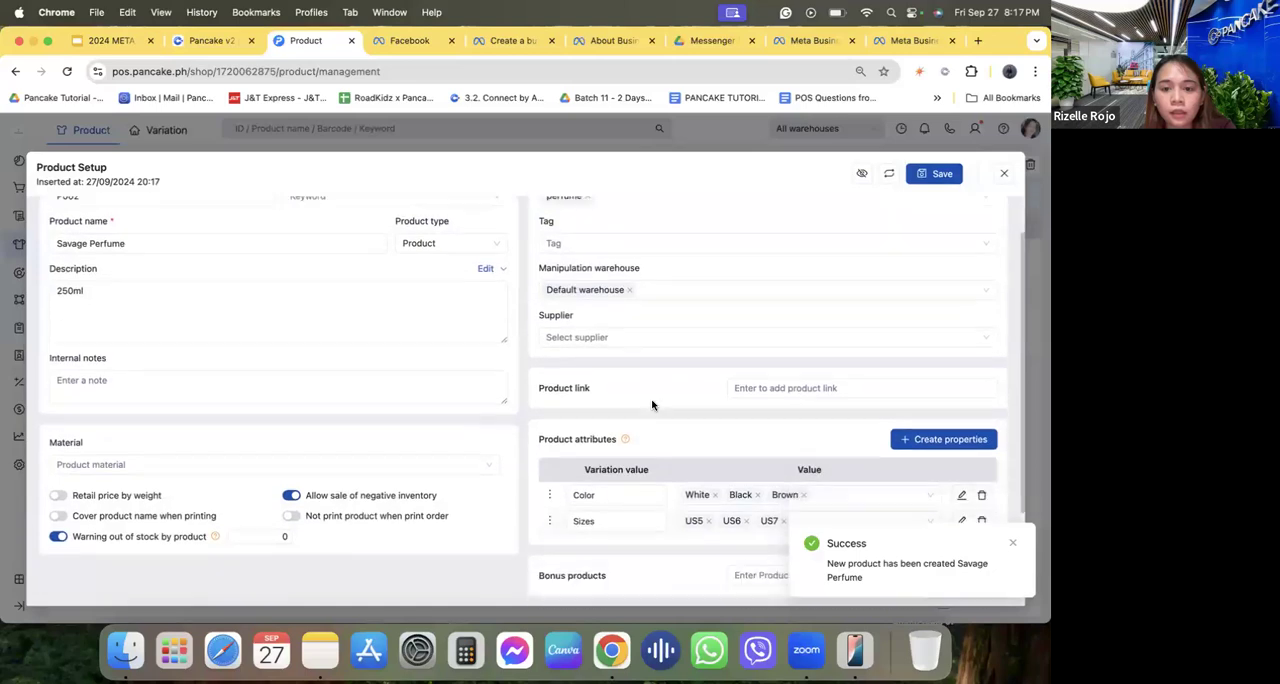
scroll(652, 405, up, 5)
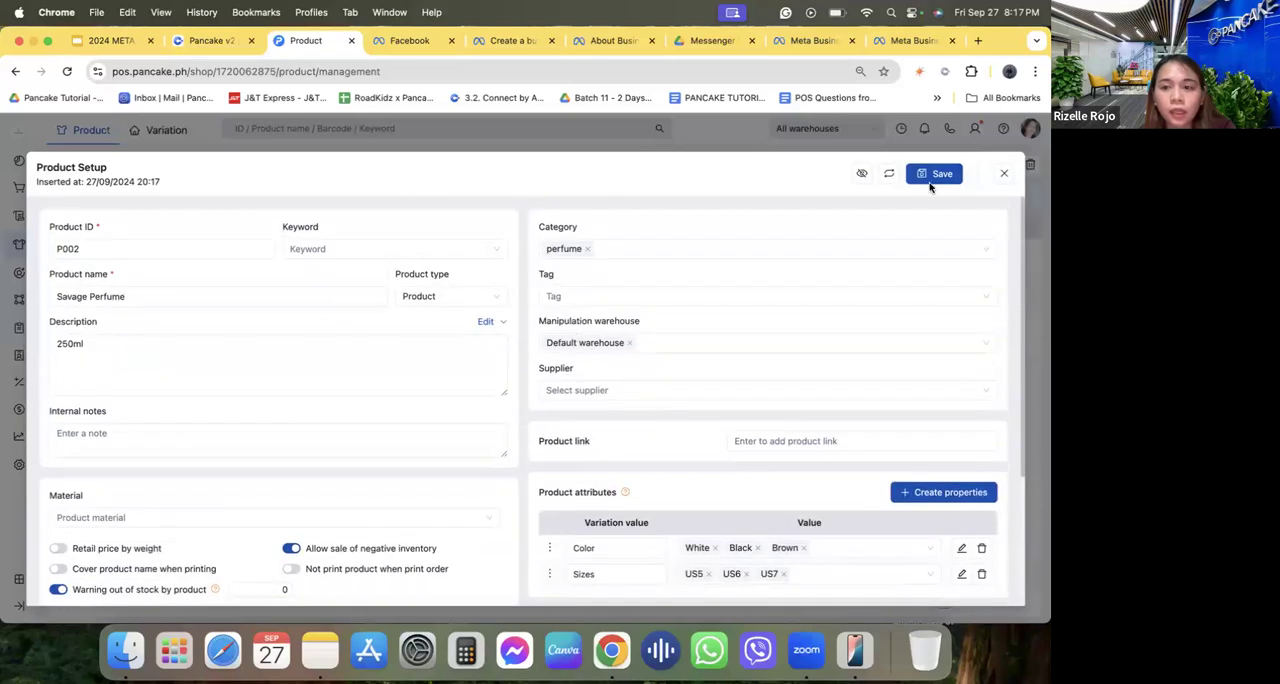
click(1004, 174)
Rename the Default warehouse in the shop configuration after the owner's residence and fill in its phone number from the saved contact details.
click(21, 466)
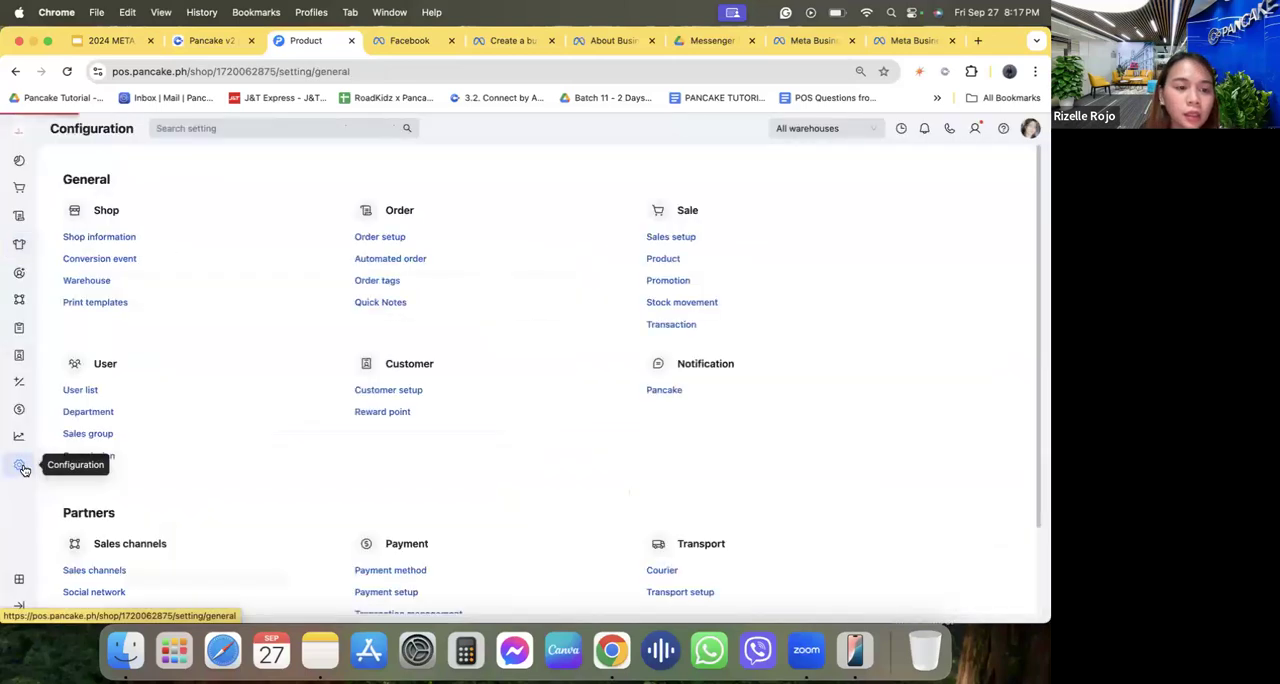
click(87, 280)
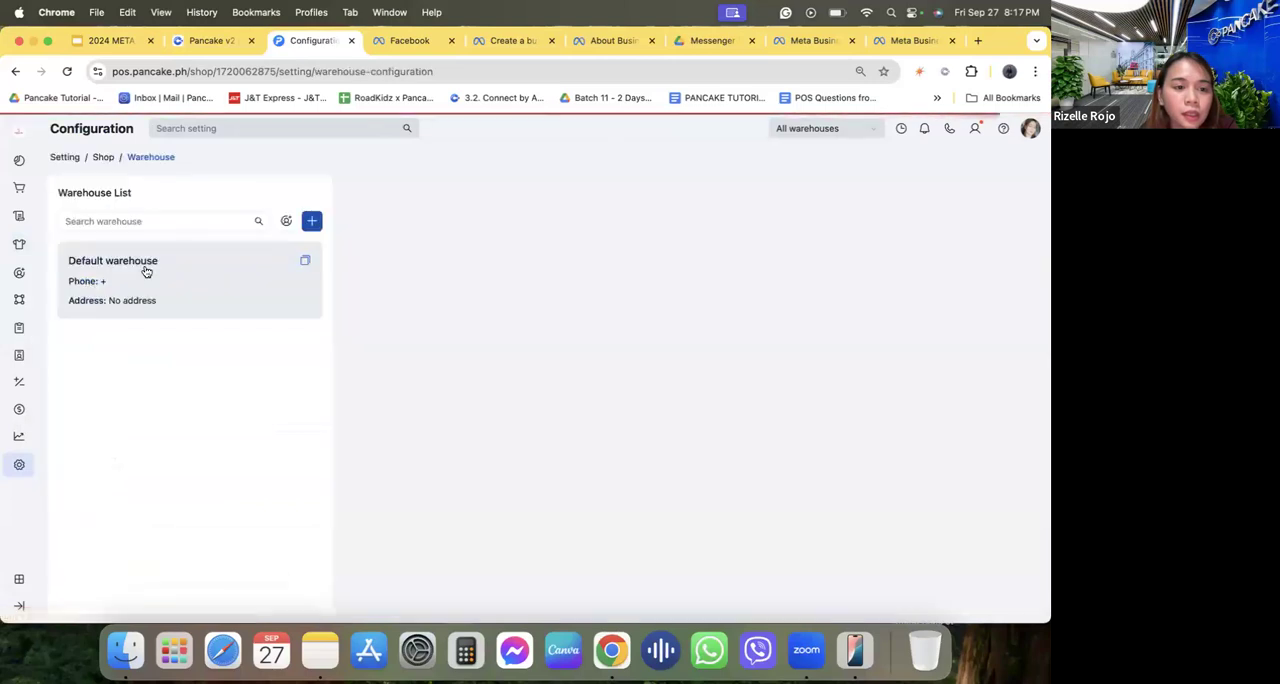
click(196, 263)
triple_click(459, 273)
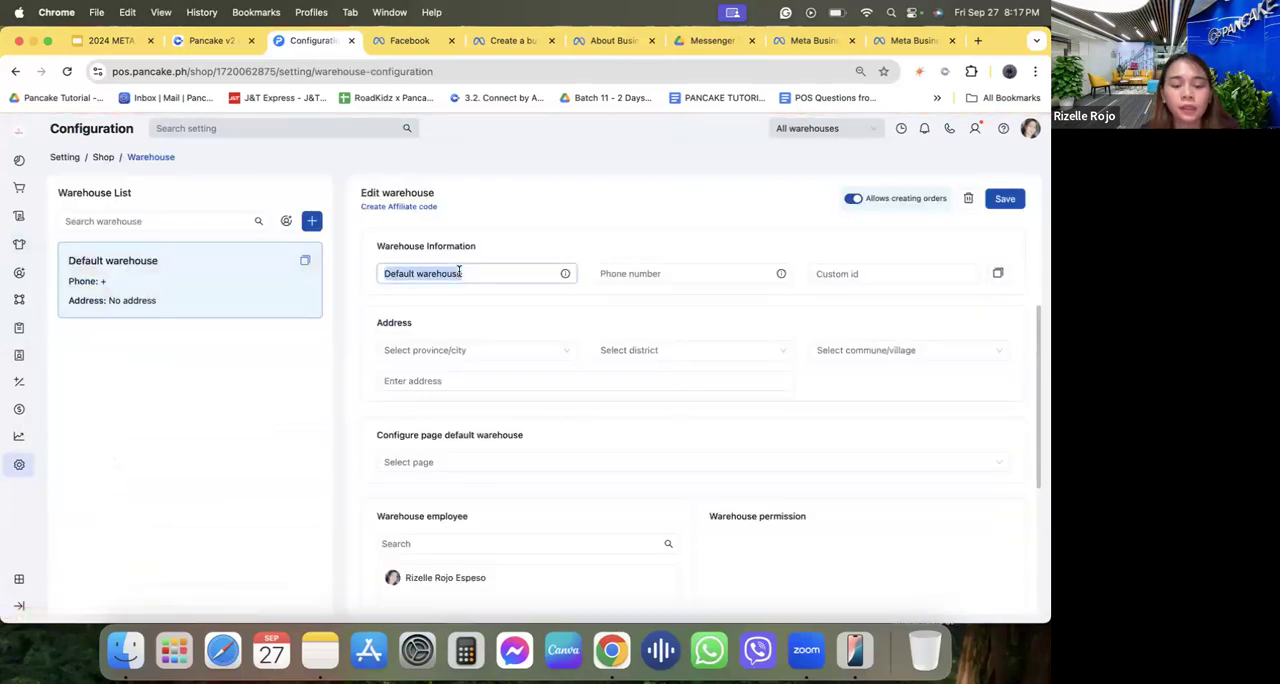
text(Rojo Residences)
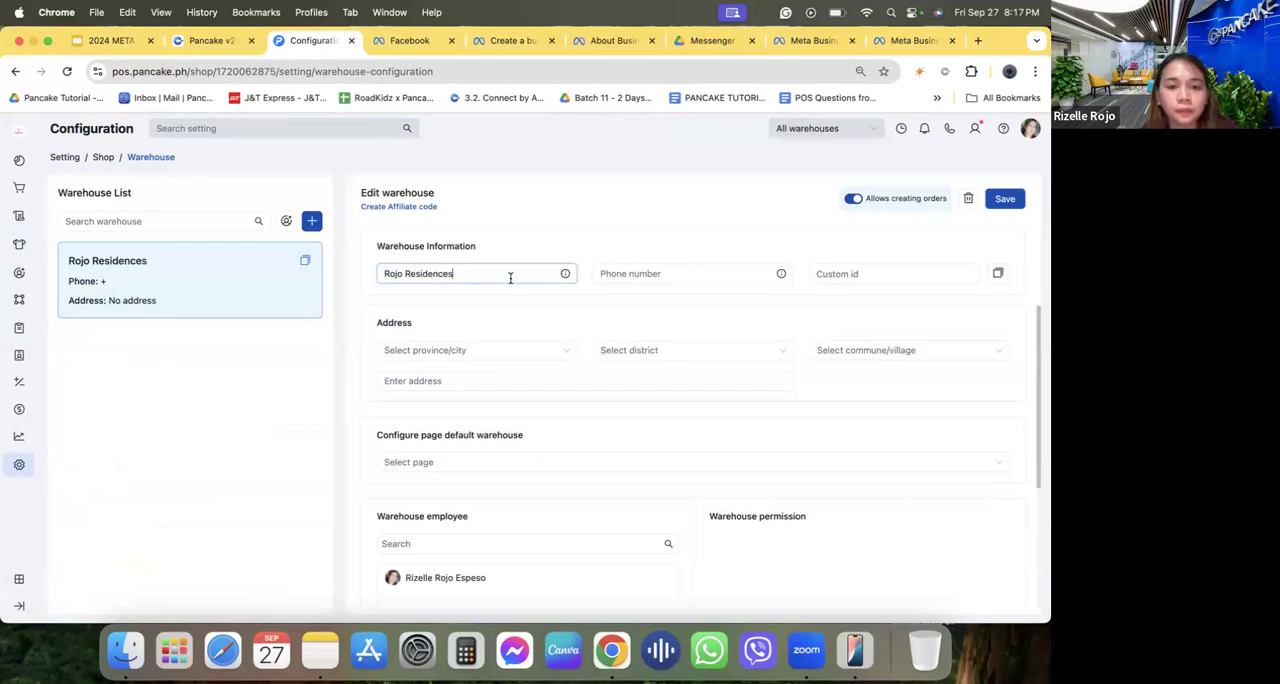
click(448, 346)
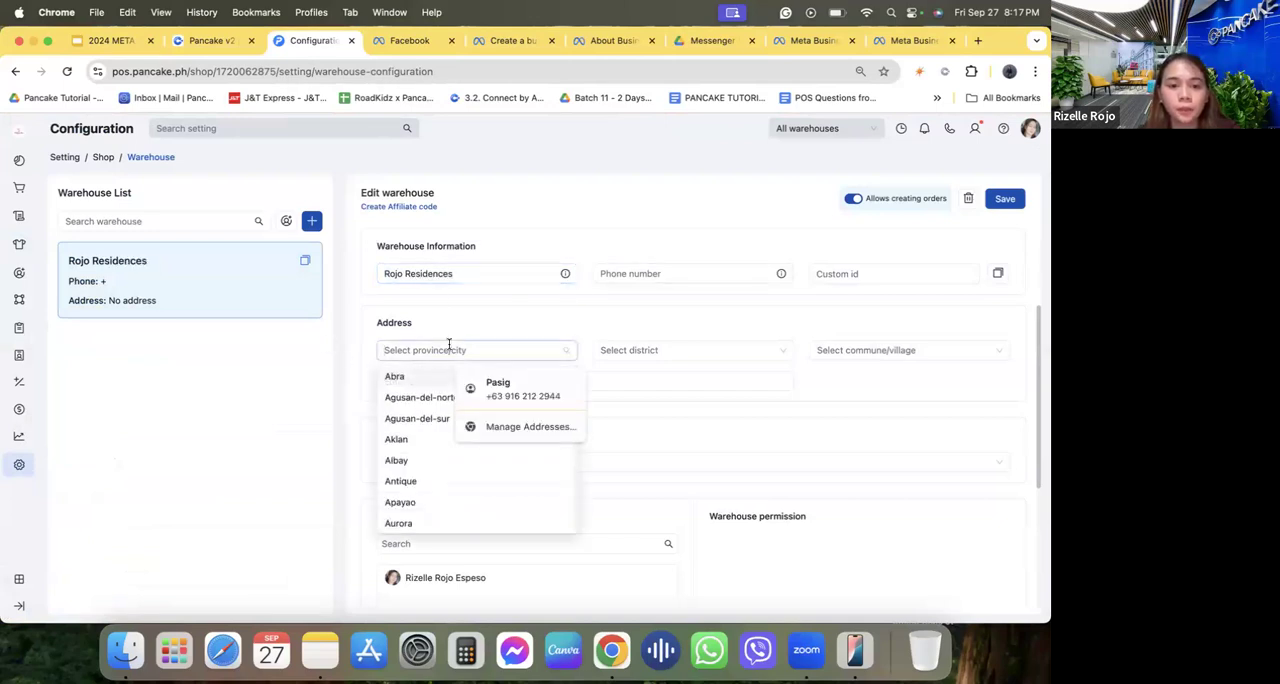
click(510, 390)
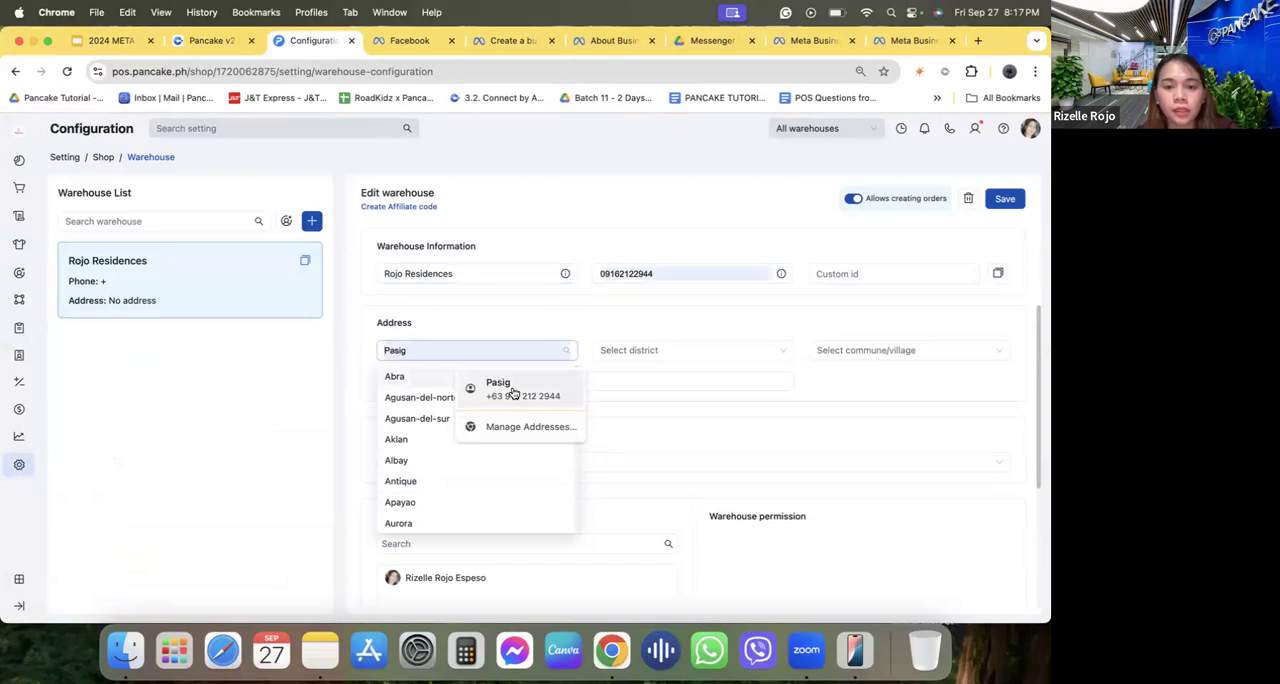
click(479, 346)
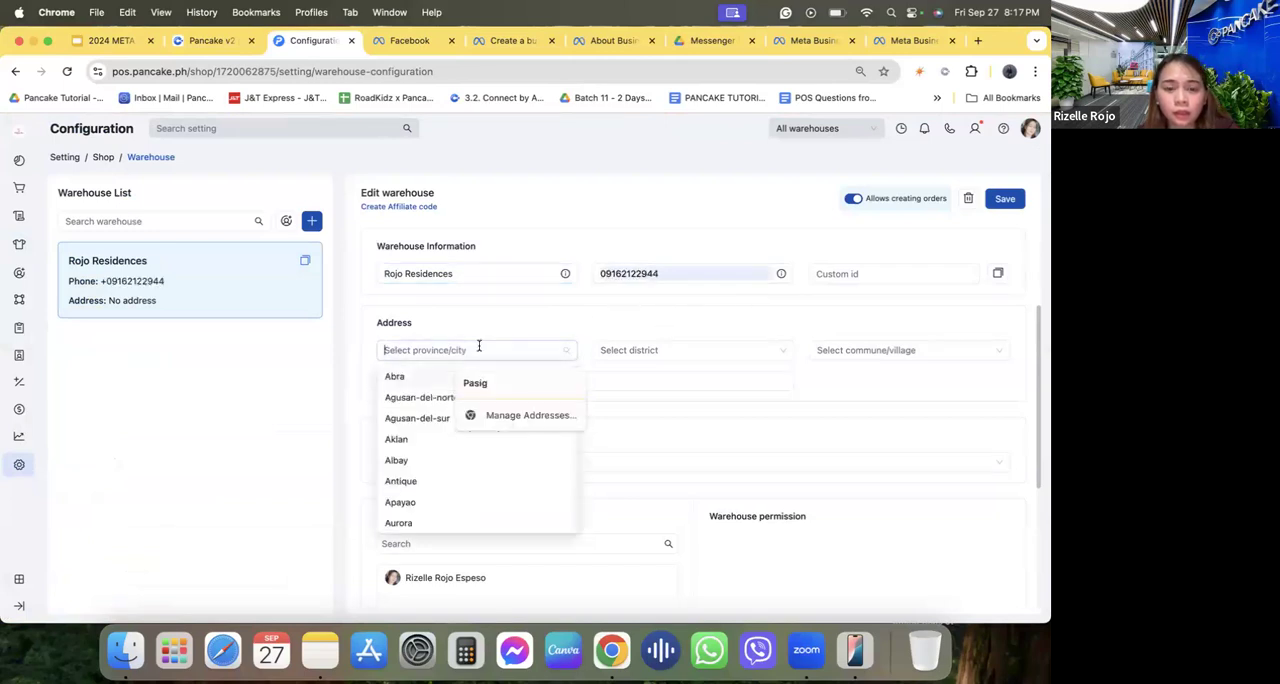
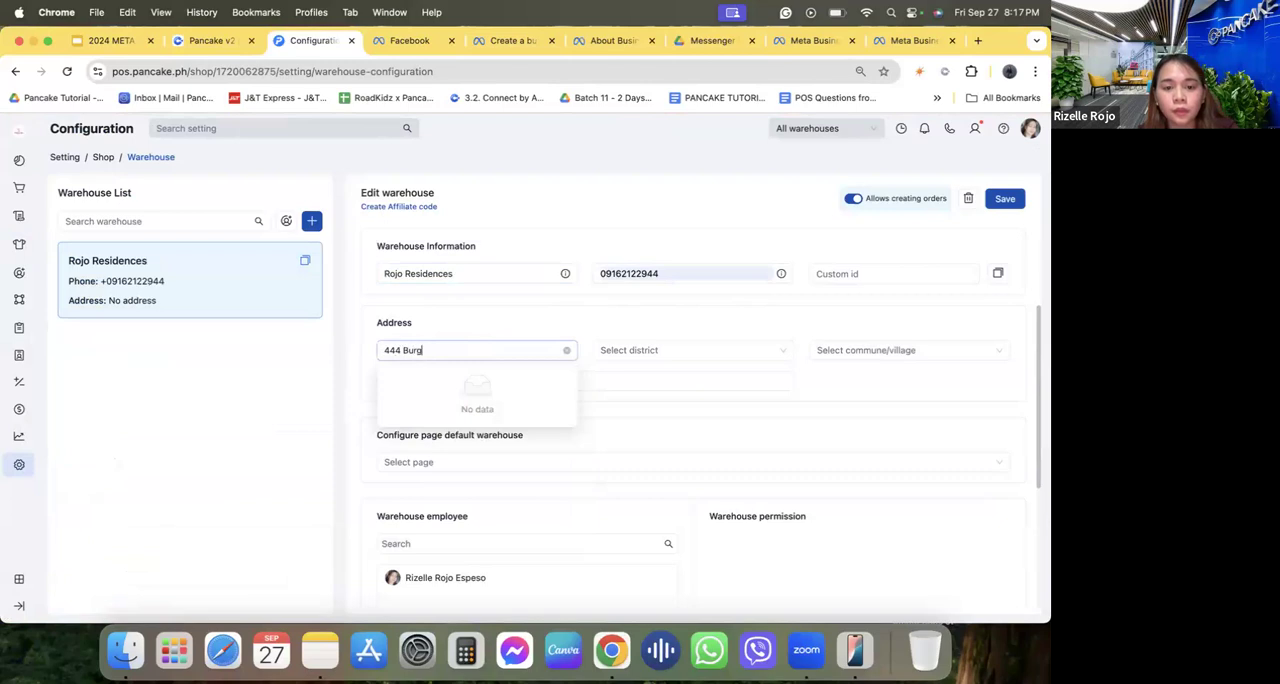
Fill in the warehouse's street address from the saved address details.
click(654, 349)
click(913, 356)
click(913, 383)
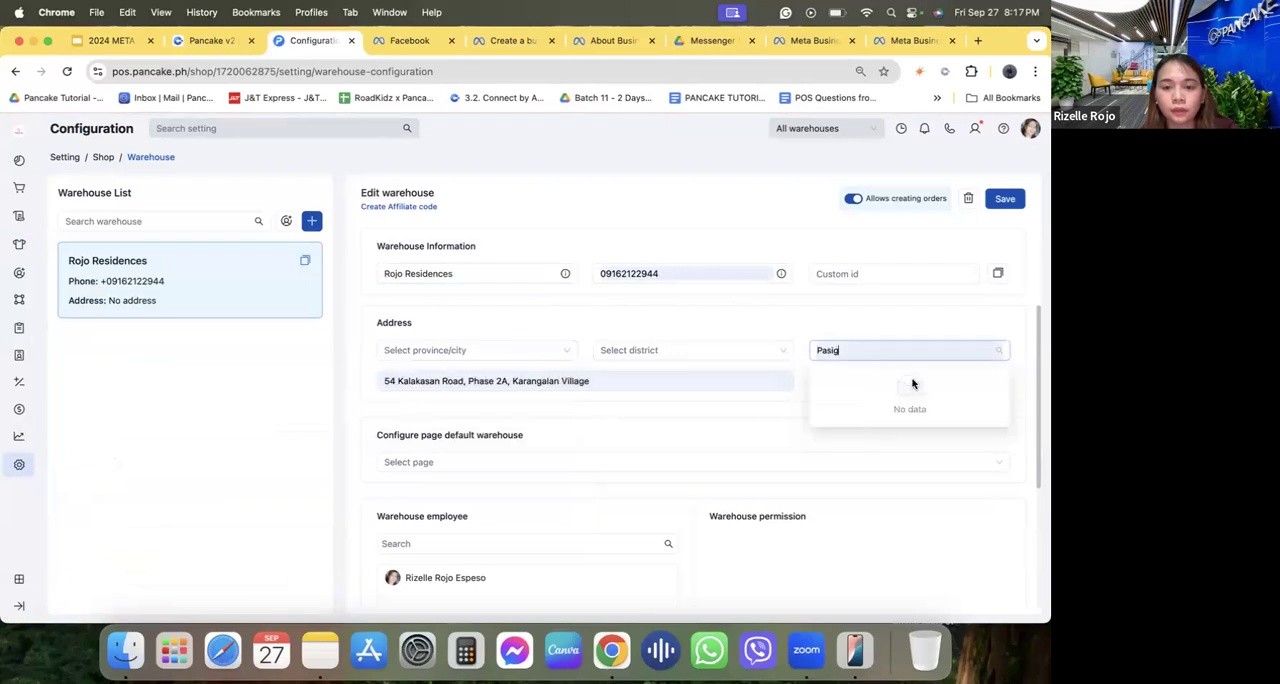
Select the warehouse's province and district, and save the warehouse.
click(430, 350)
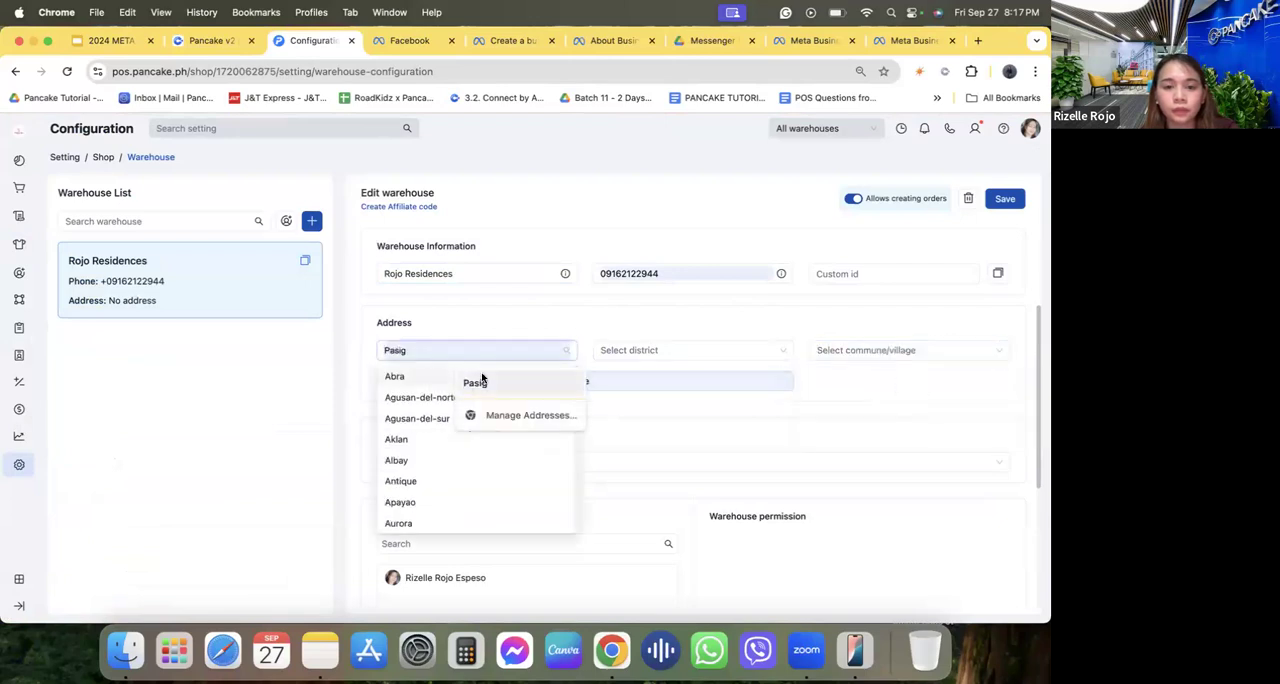
scroll(410, 467, down, 5)
scroll(410, 467, up, 2)
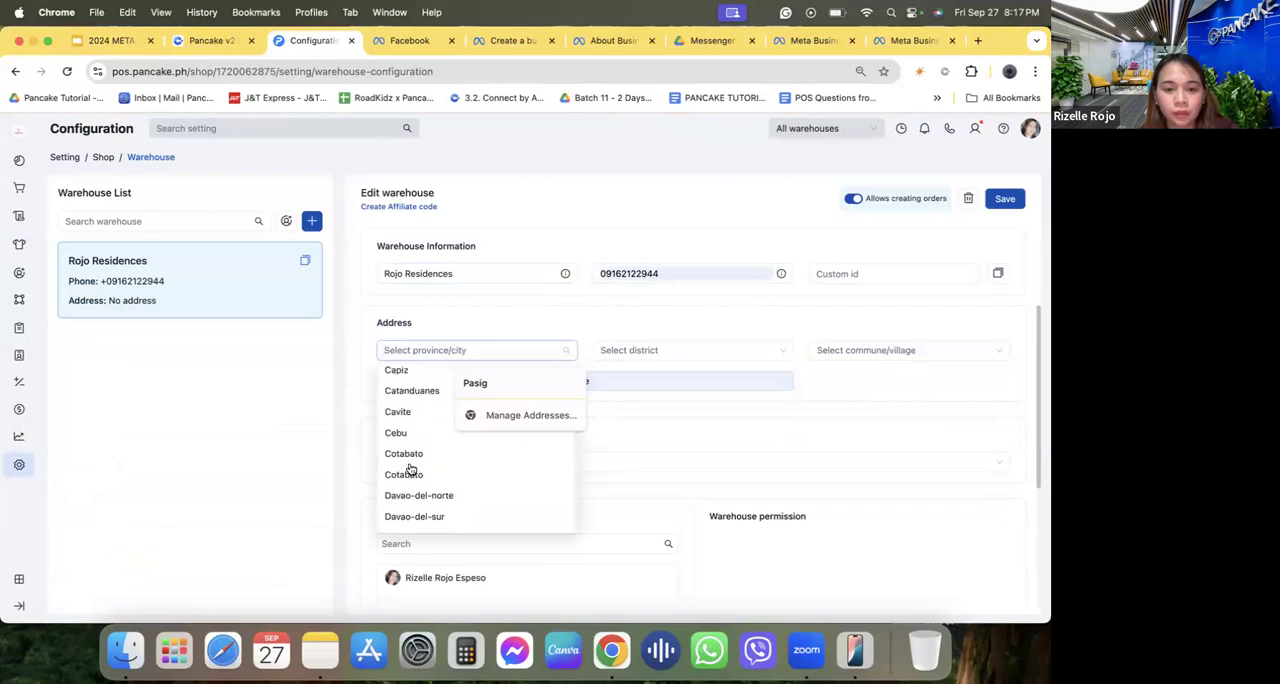
scroll(415, 440, up, 1)
click(423, 400)
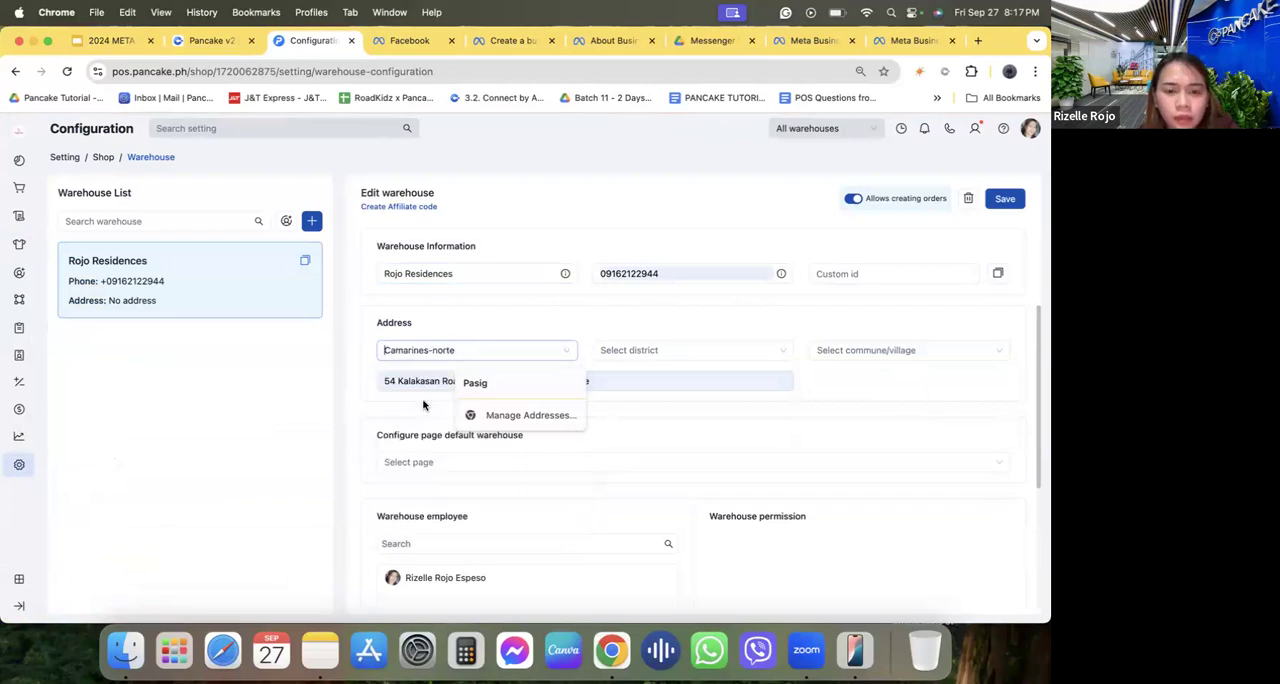
click(639, 348)
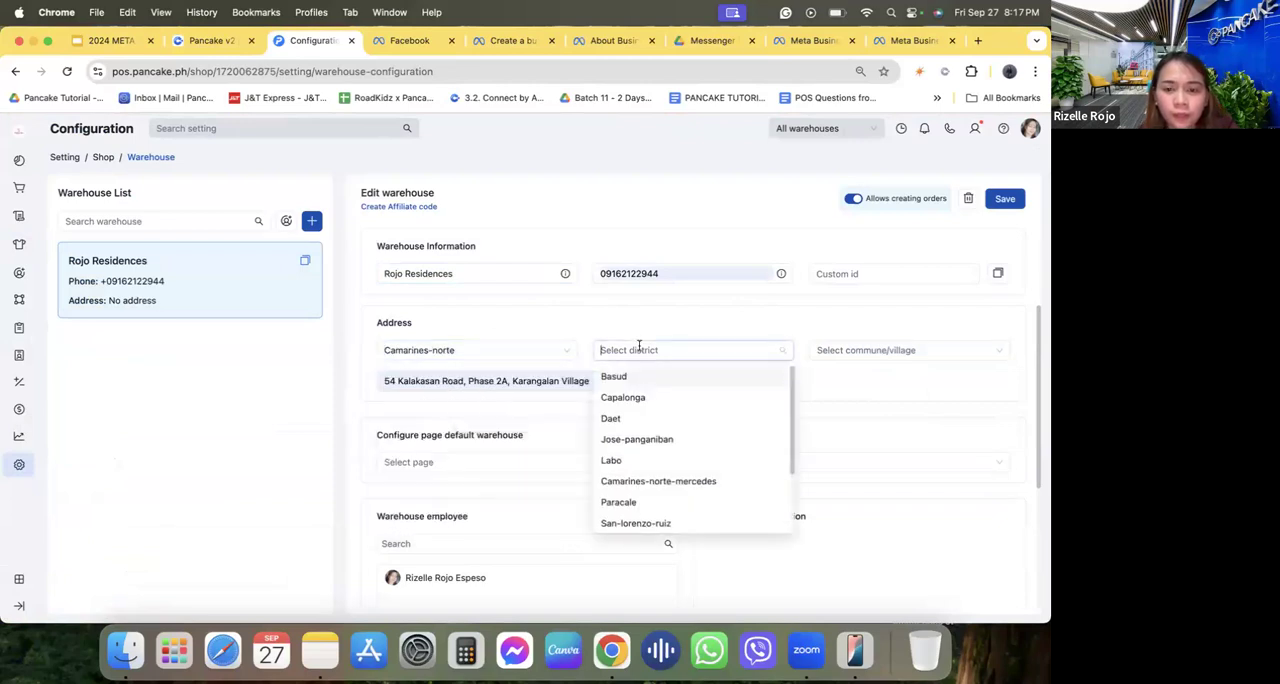
click(610, 460)
click(1005, 200)
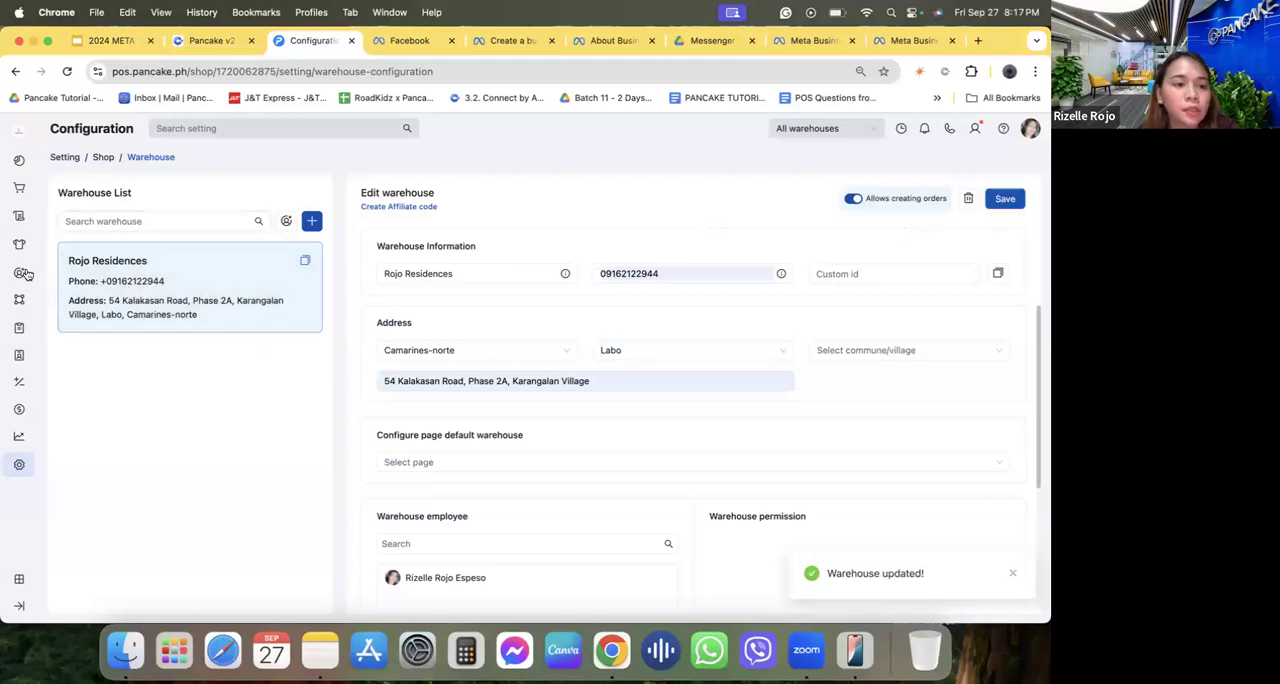
Open the Savage Perfume product, set its manipulation warehouse to All warehouse and save it.
mouse_move(22, 244)
click(66, 248)
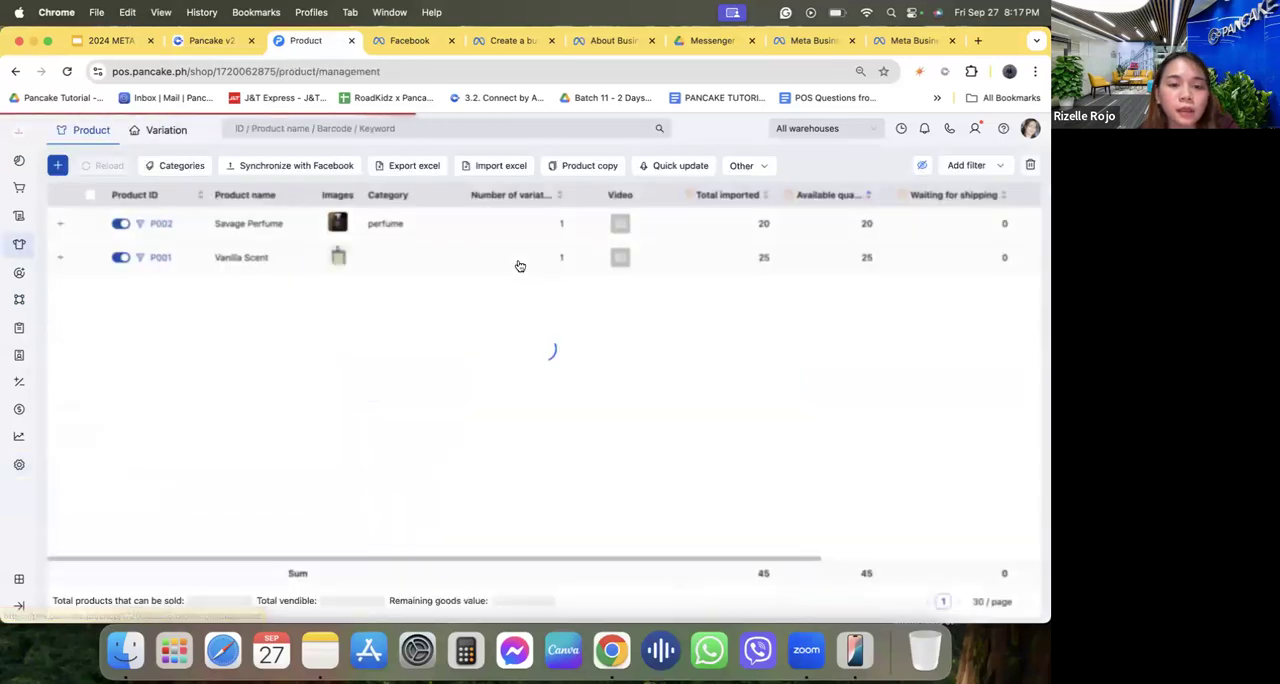
click(480, 252)
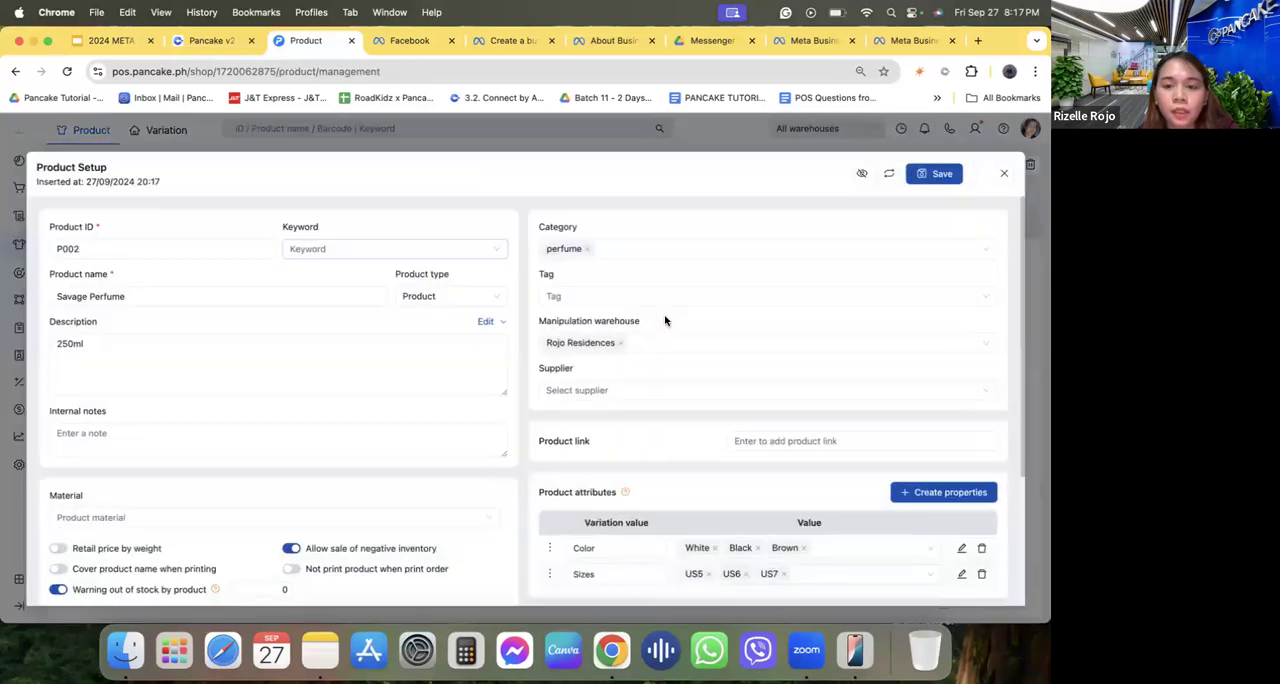
click(630, 340)
click(589, 388)
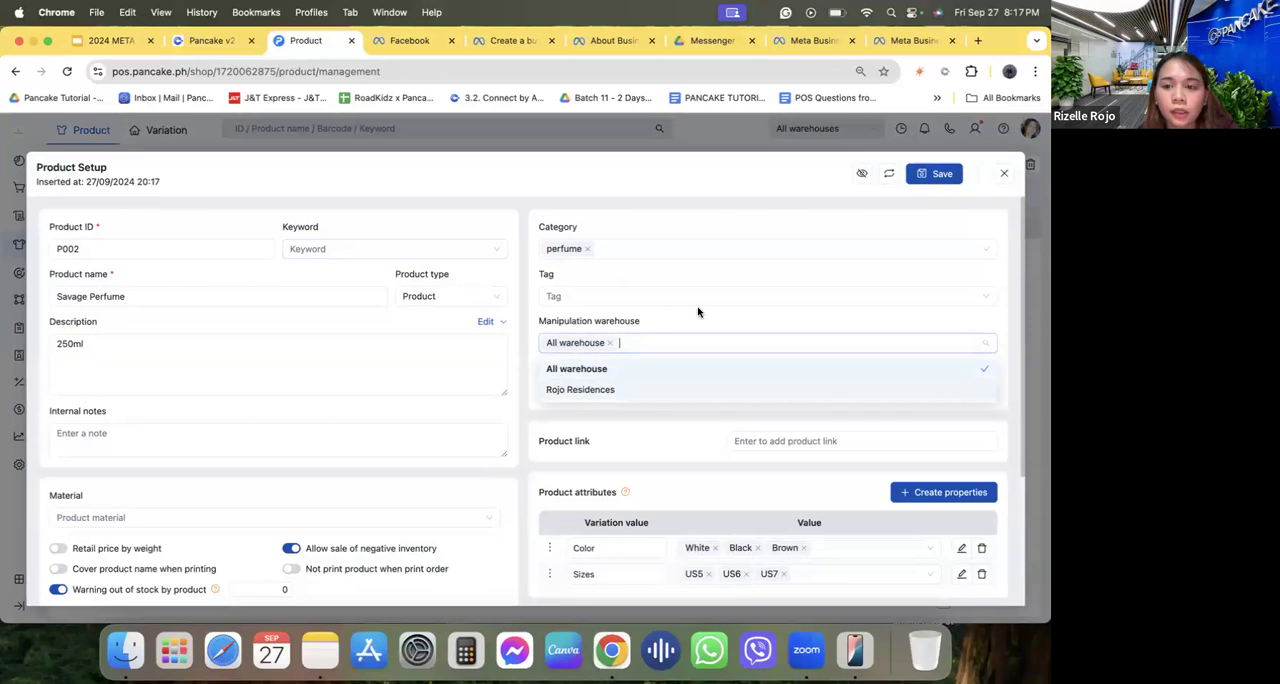
click(938, 174)
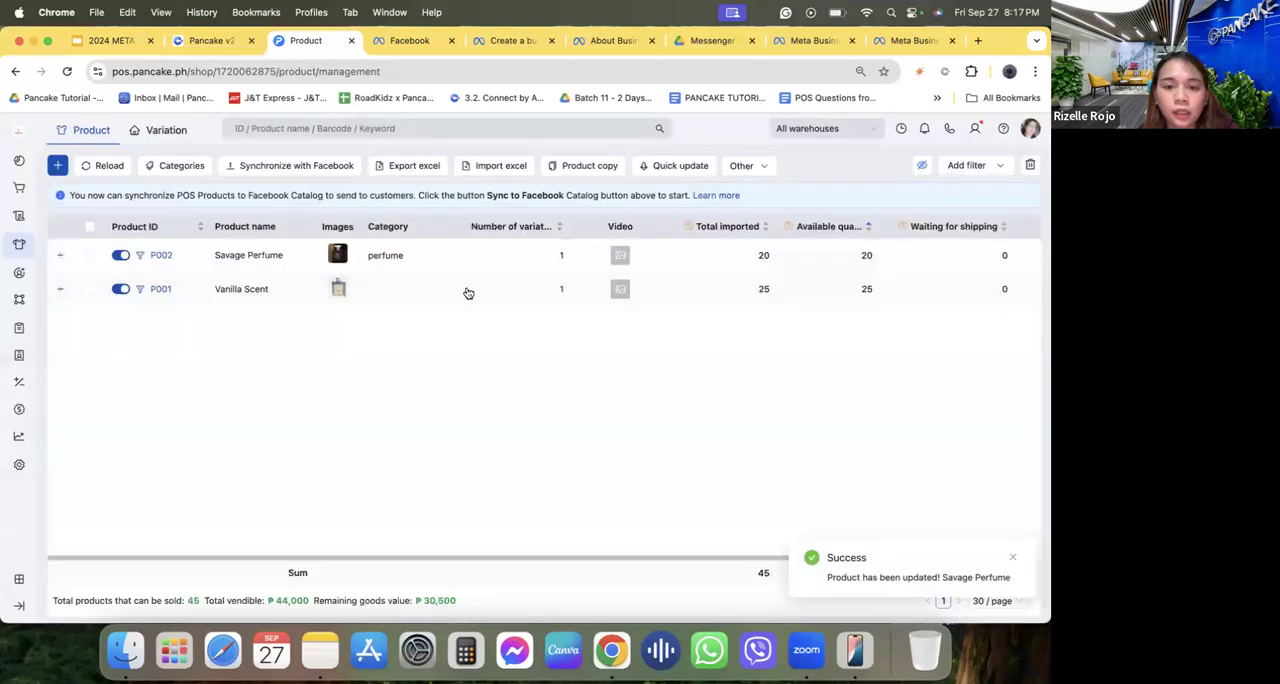
Open the Vanilla Scent product, set its manipulation warehouse to the renamed residence warehouse and save it.
click(468, 291)
click(626, 343)
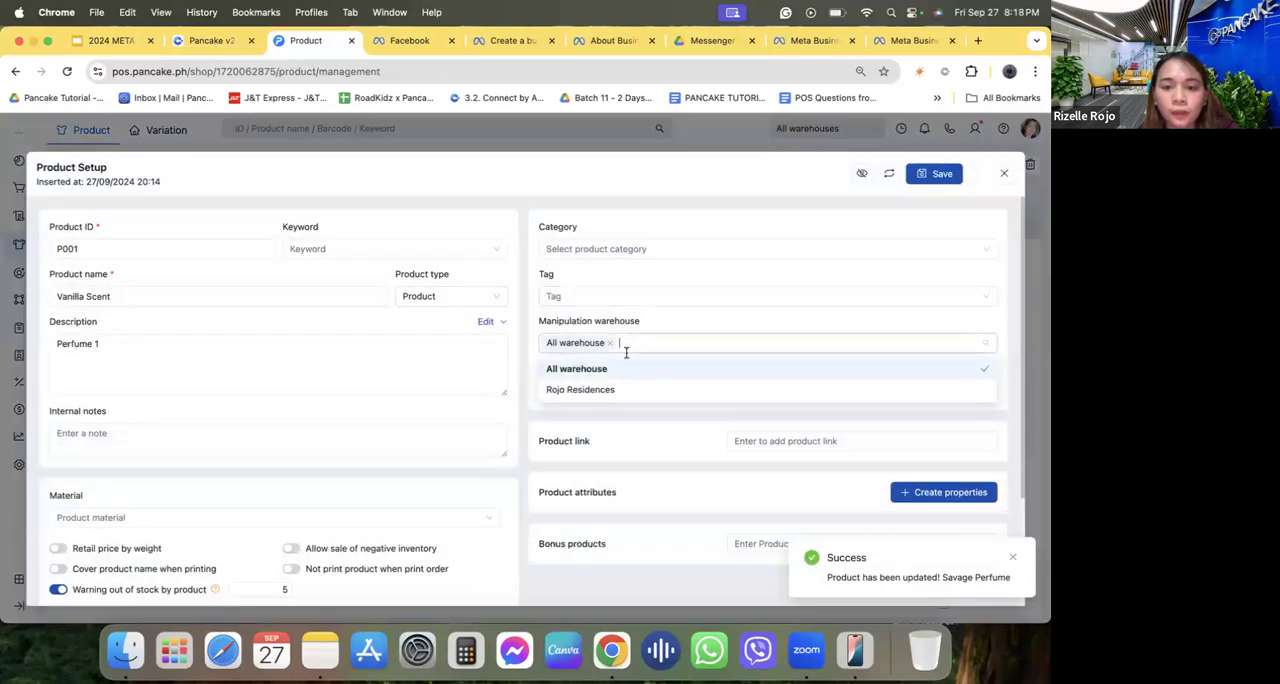
click(612, 390)
click(936, 173)
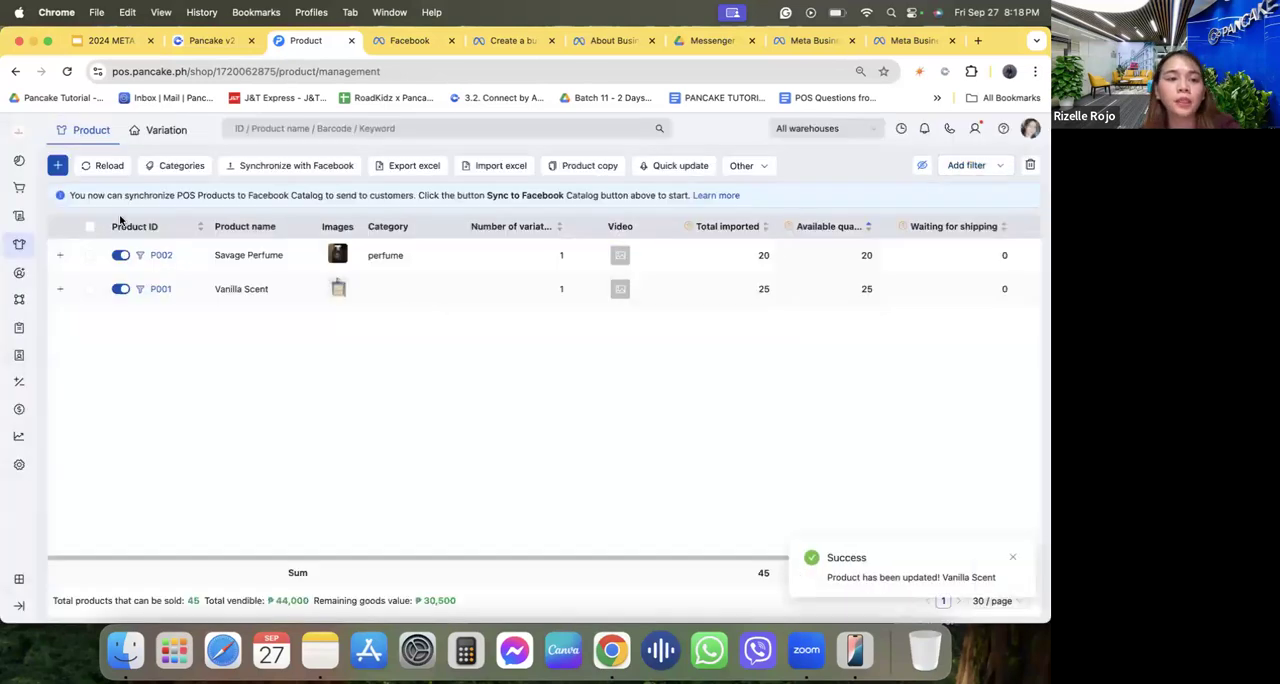
Start a new product with the product ID P003.
click(57, 165)
text(P)
click(88, 291)
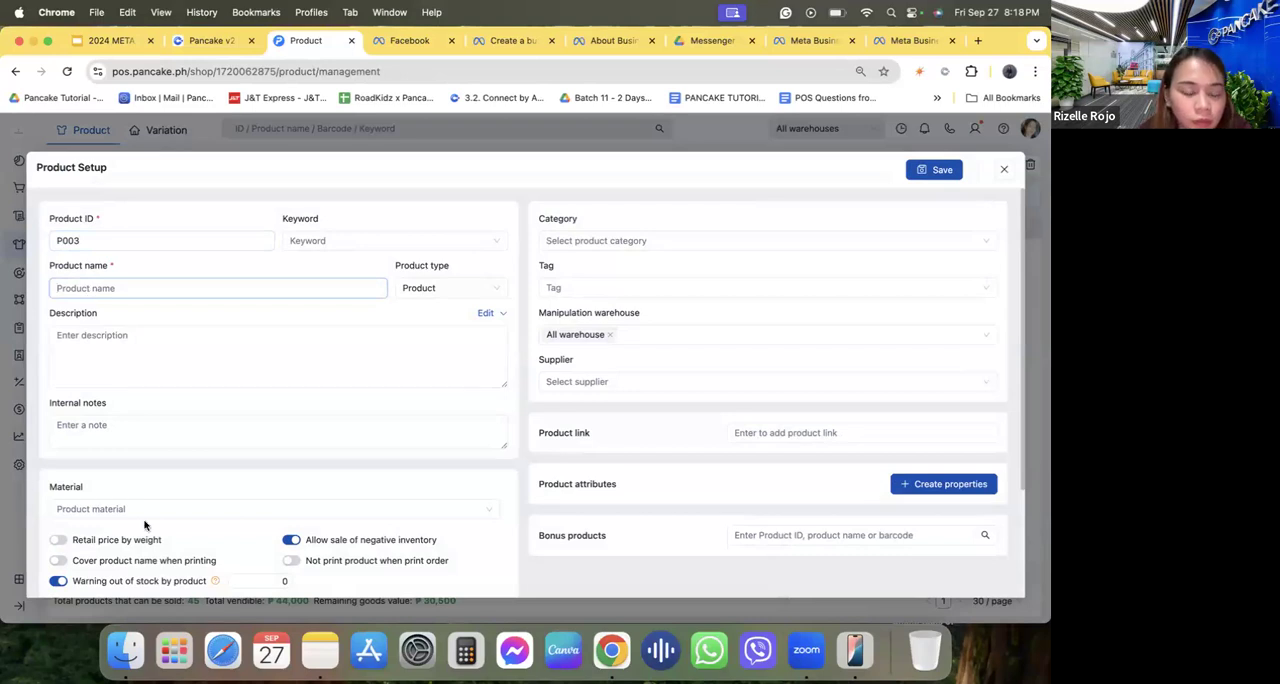
Upload a picture from the computer for product variation P003.
scroll(144, 525, down, 3)
mouse_move(97, 557)
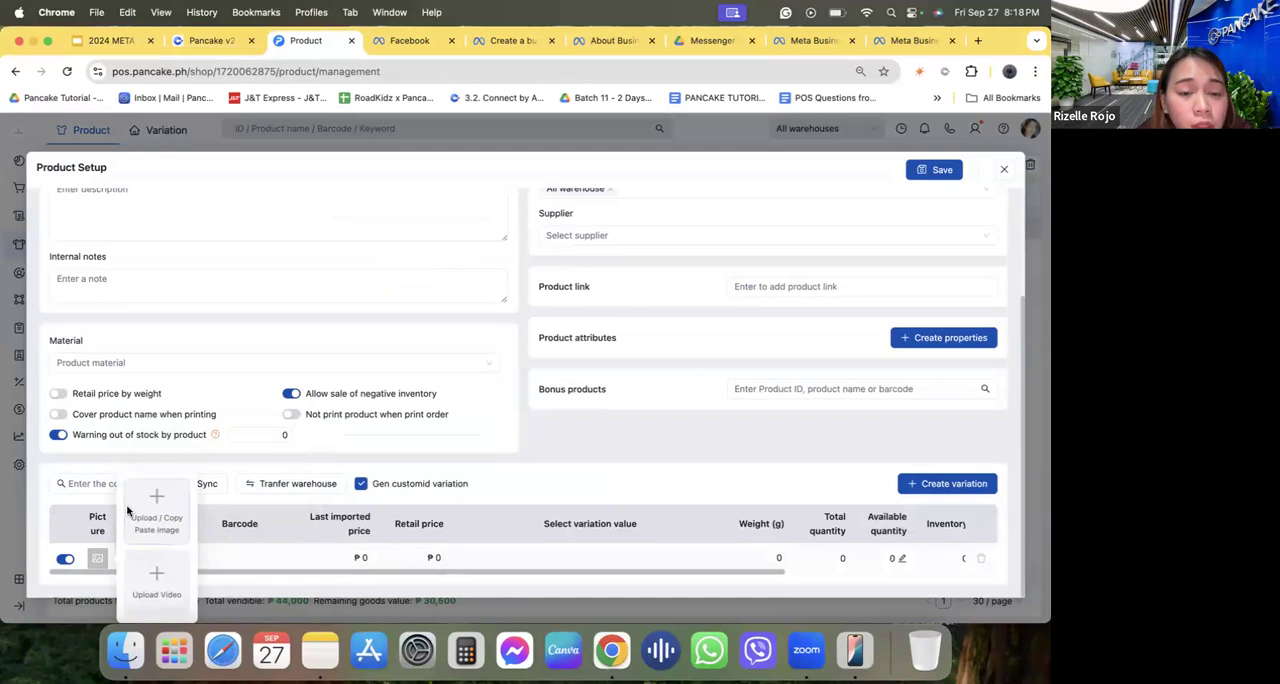
click(128, 511)
click(383, 355)
click(770, 463)
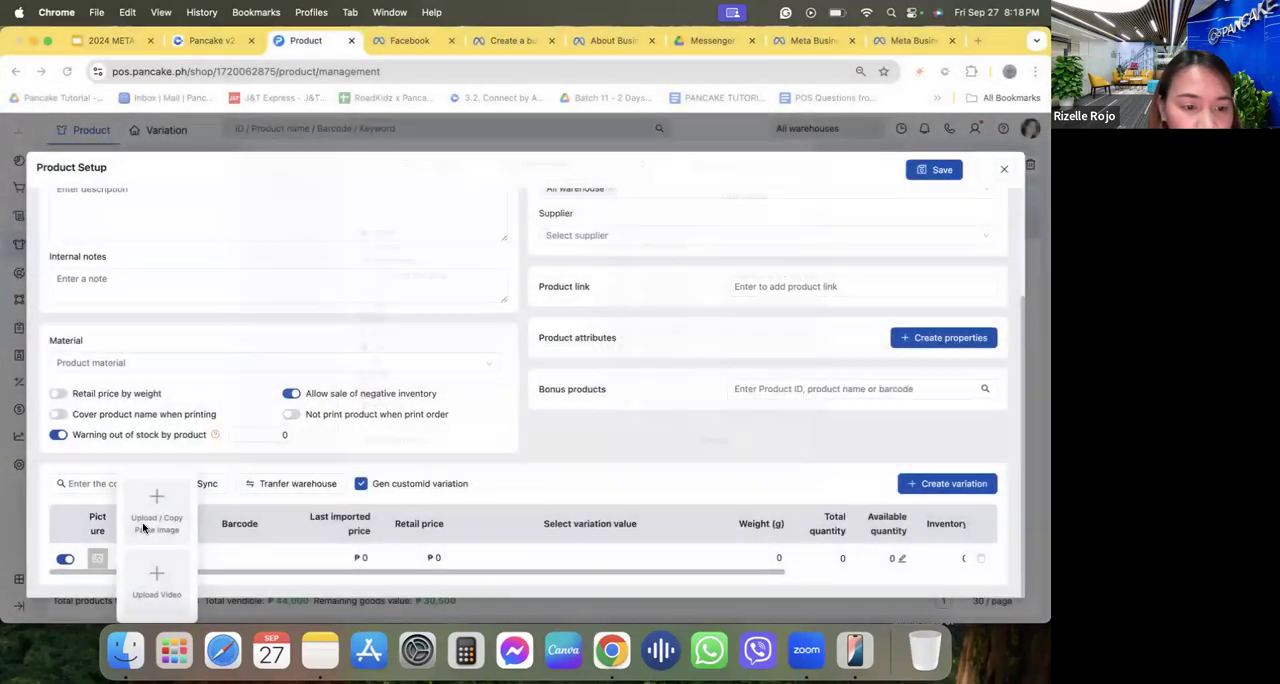
Name the product Empire and enter 300ml as its description.
scroll(88, 265, up, 2)
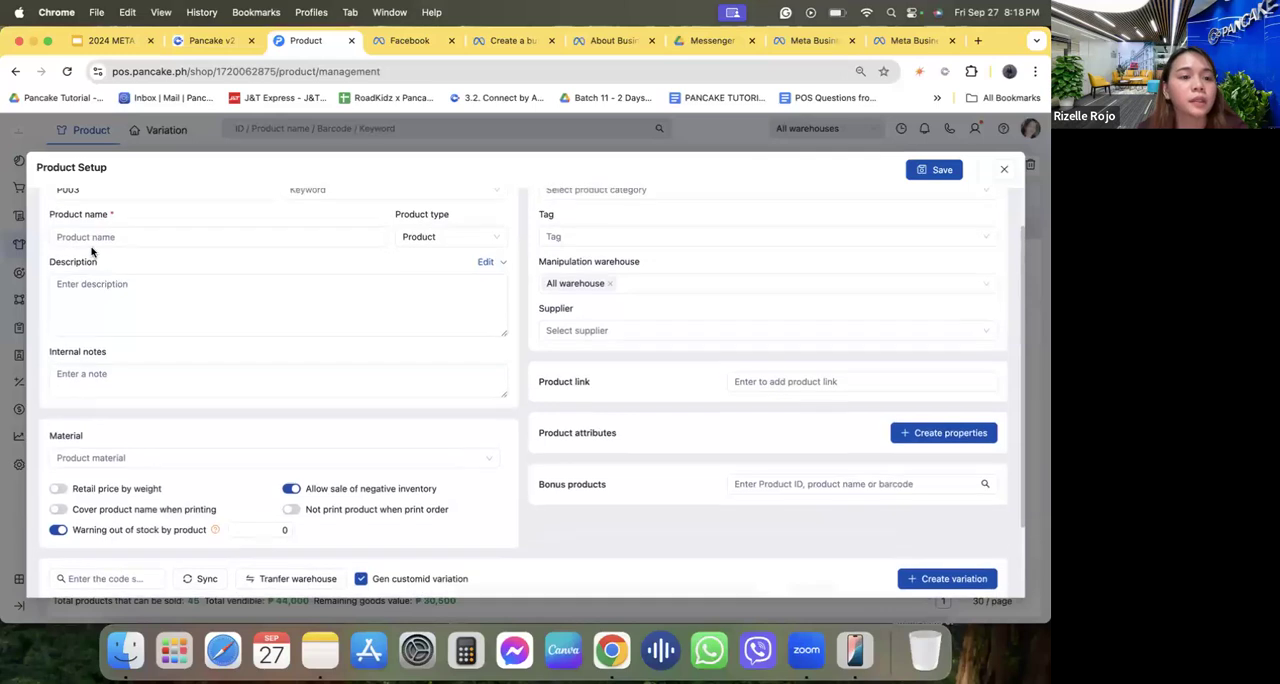
click(90, 236)
text(Empl)
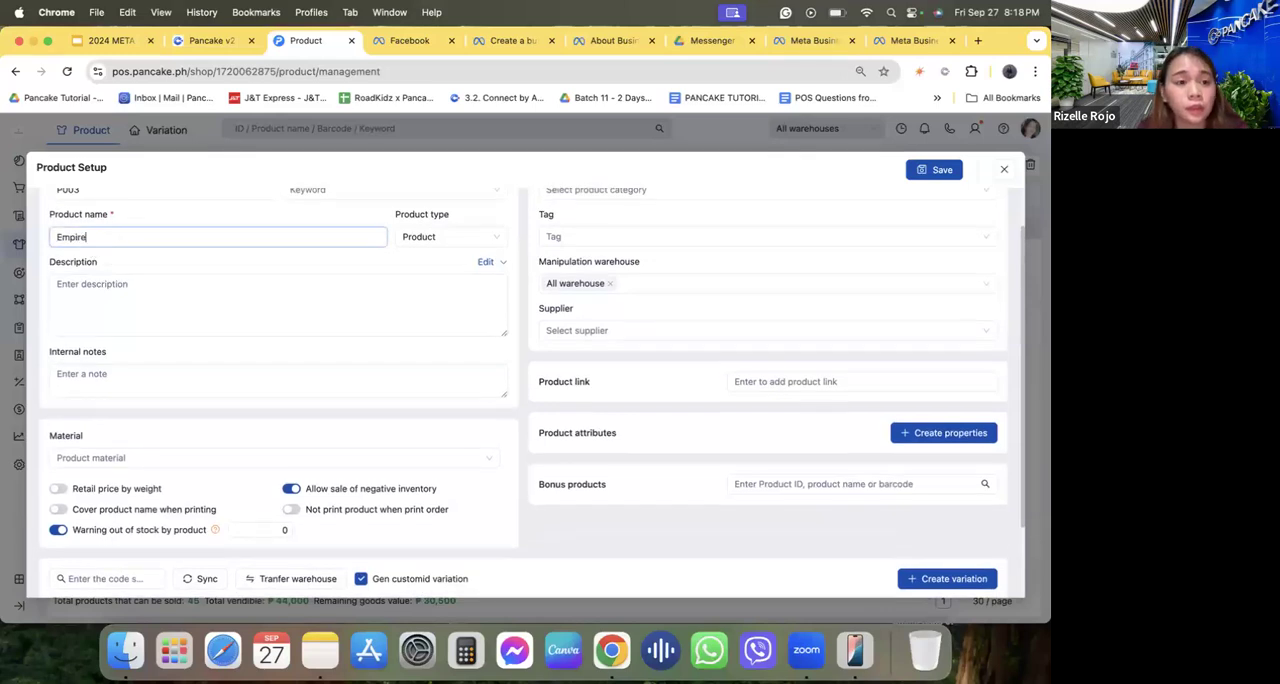
click(104, 300)
text(300ml)
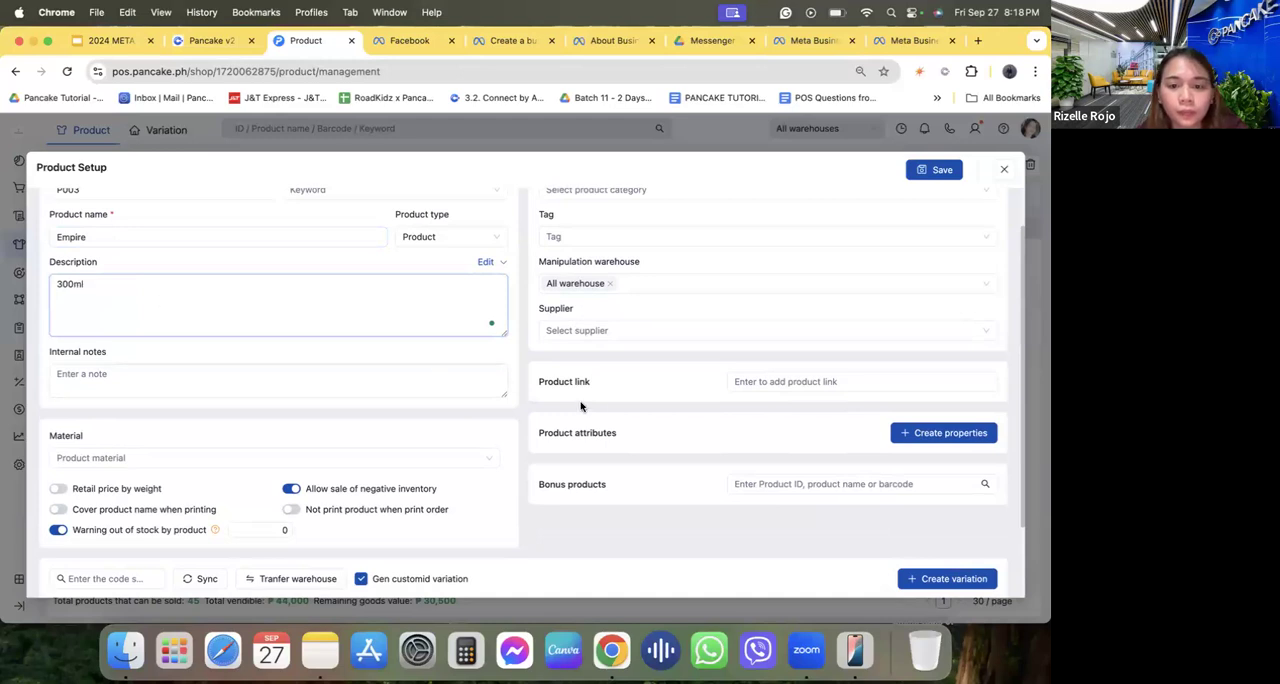
Set variation P003's available quantity to 10, last imported price to 600 and retail price to 900, and save the product.
scroll(626, 409, down, 3)
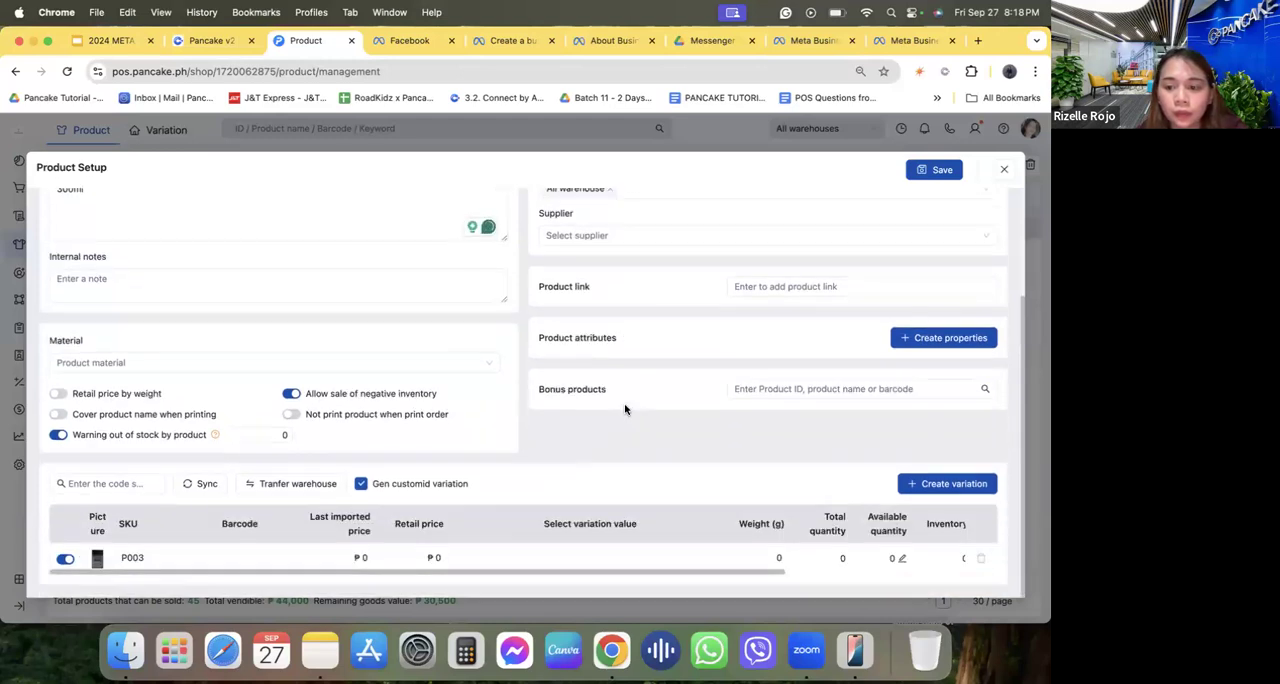
click(901, 560)
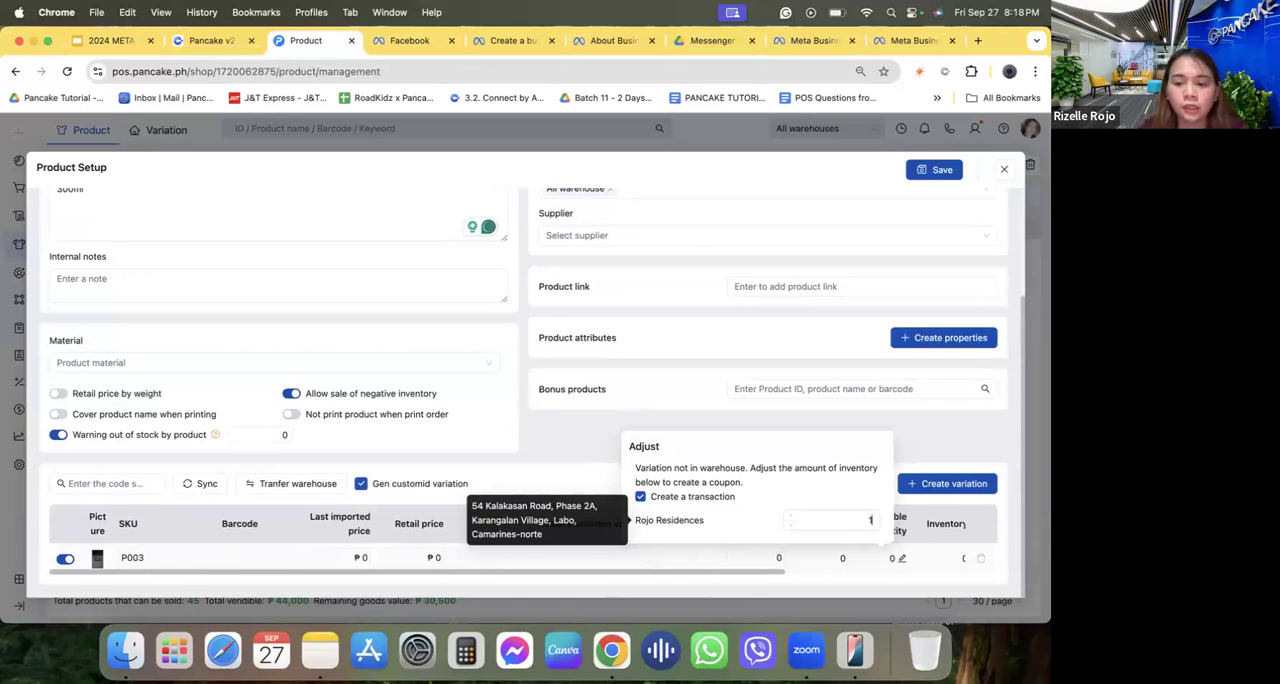
key(Return)
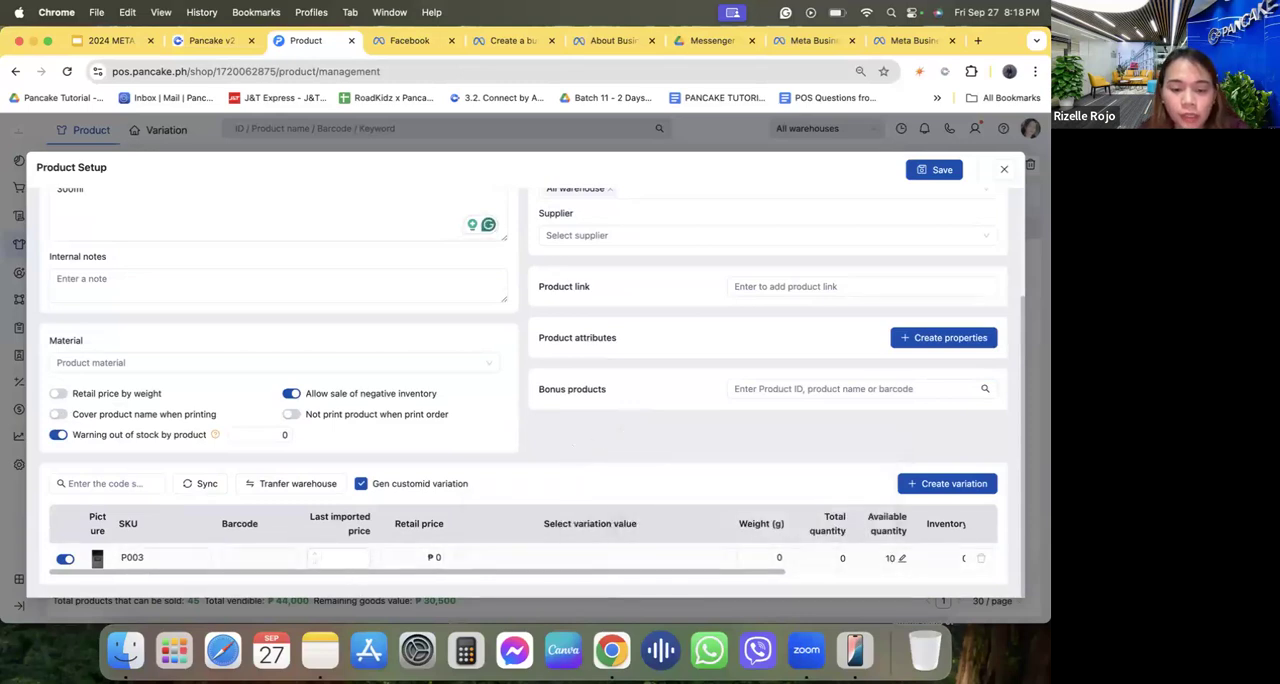
text(600)
click(437, 557)
click(655, 459)
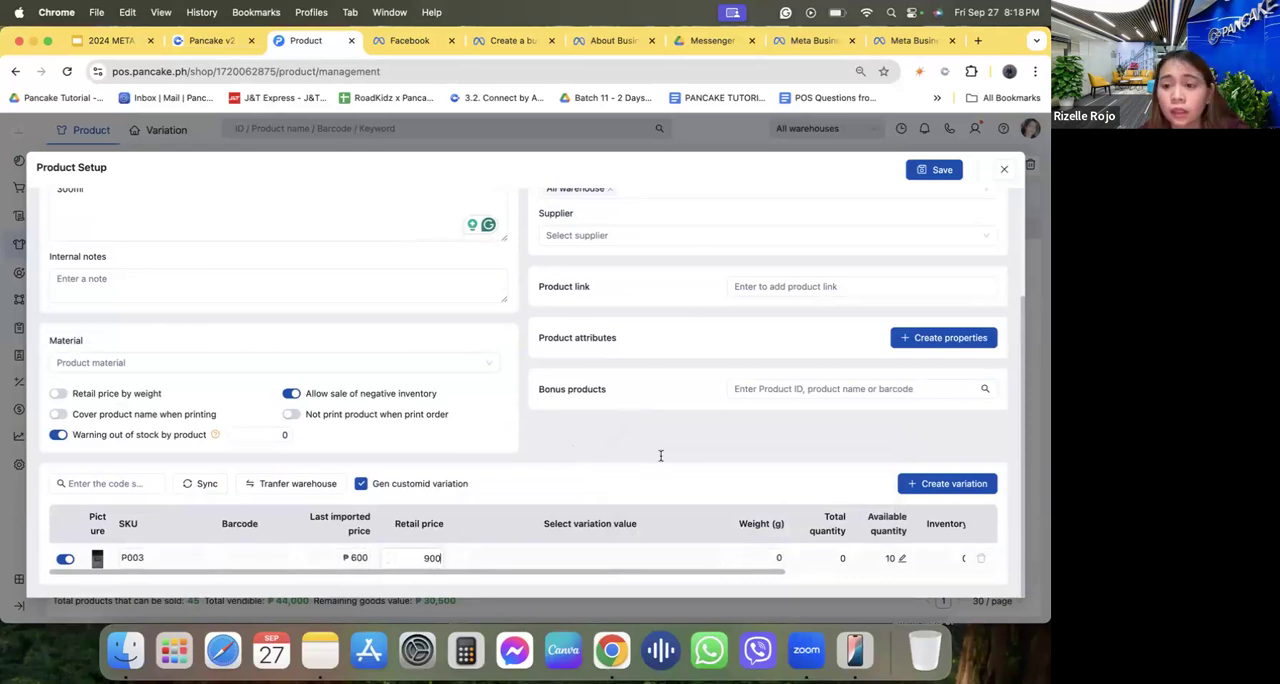
click(942, 170)
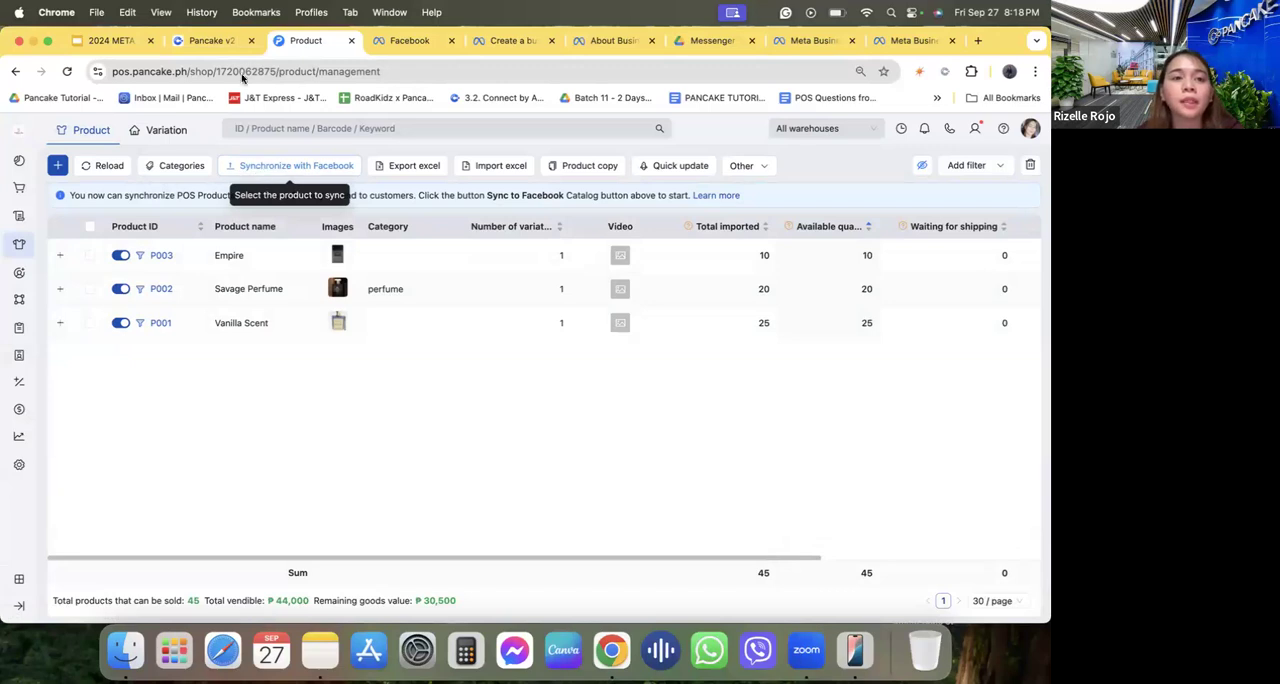
Switch to the Pancake dashboard to view the Perfume Bar PH page's conversations, and return to the POS product list.
click(207, 42)
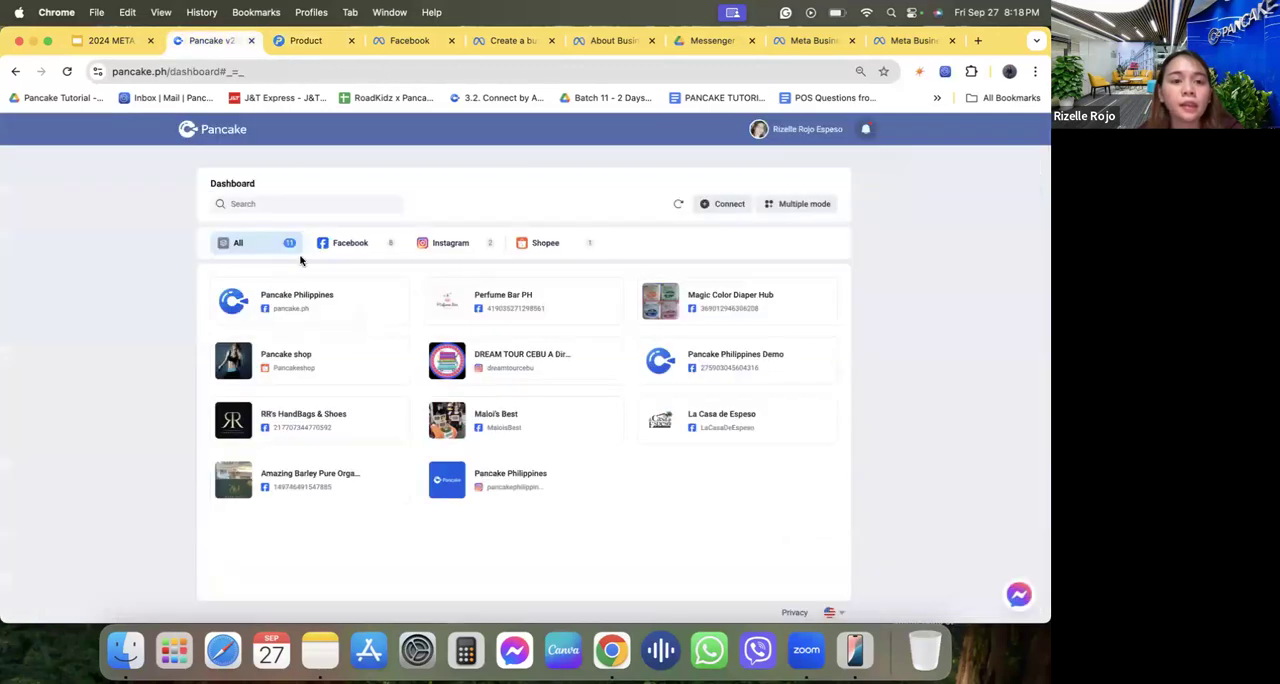
click(491, 316)
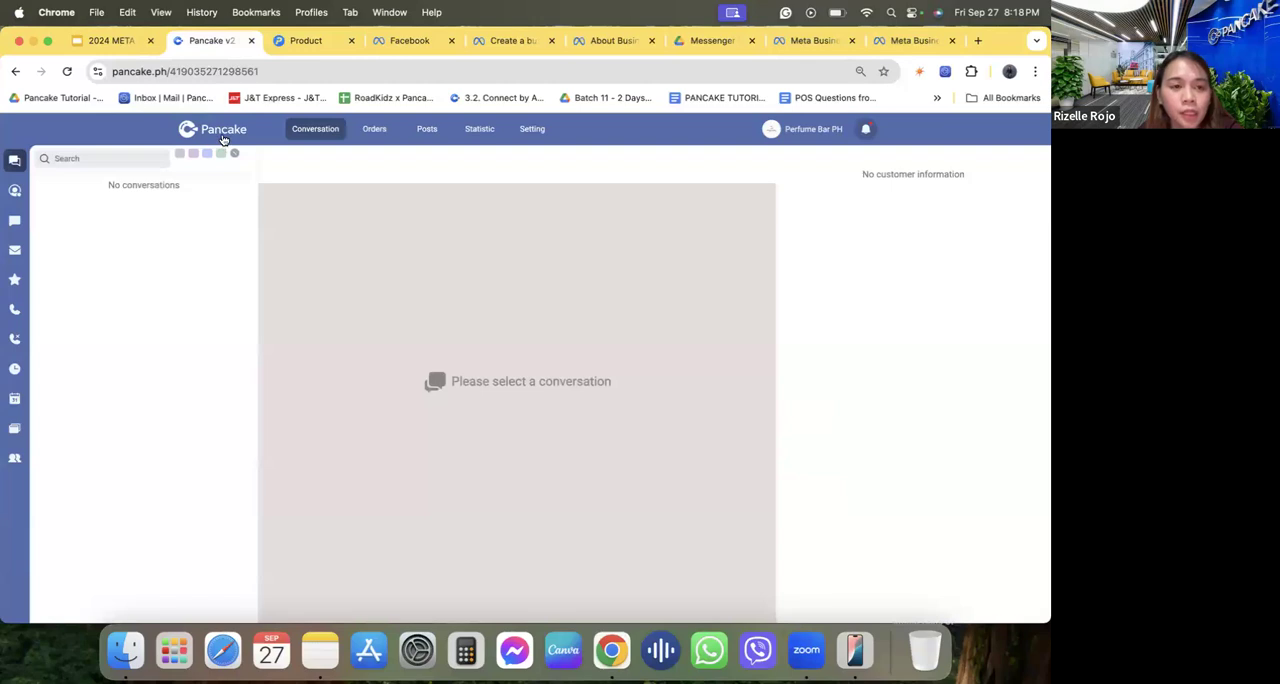
click(240, 130)
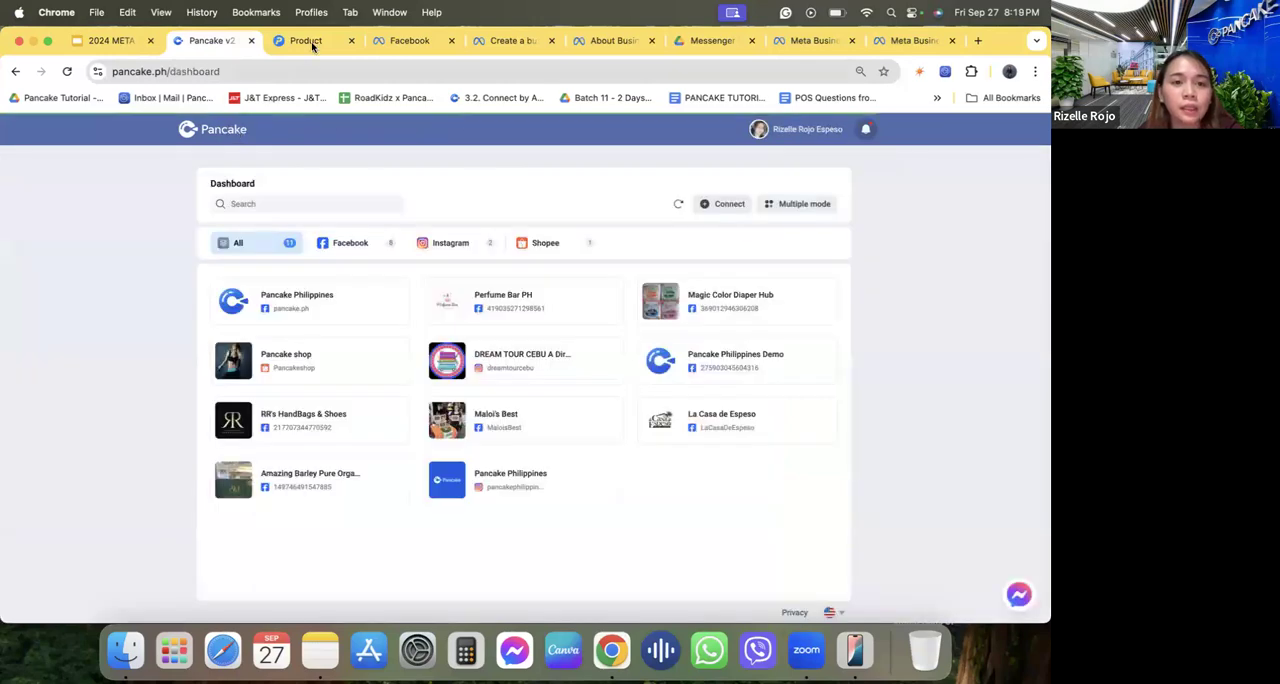
click(314, 41)
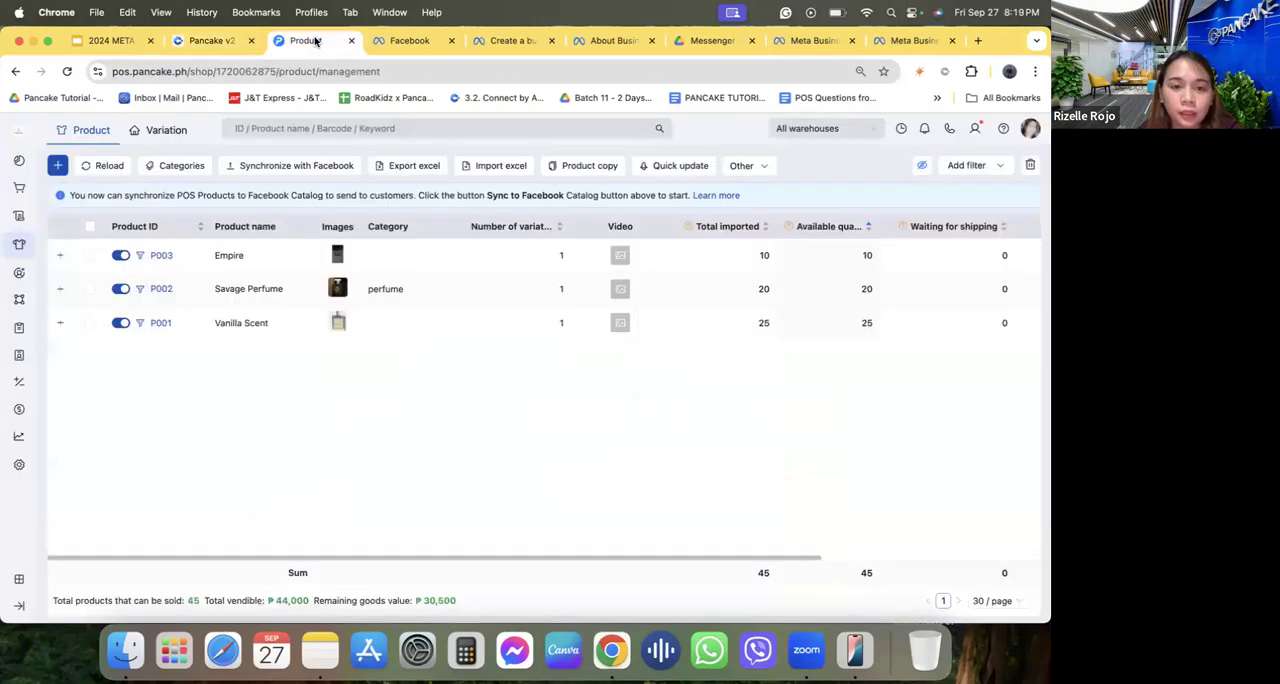
Select all three products and connect the POS shop to the Perfume Bar PH Facebook page, choosing to sync selected products.
click(90, 226)
click(296, 167)
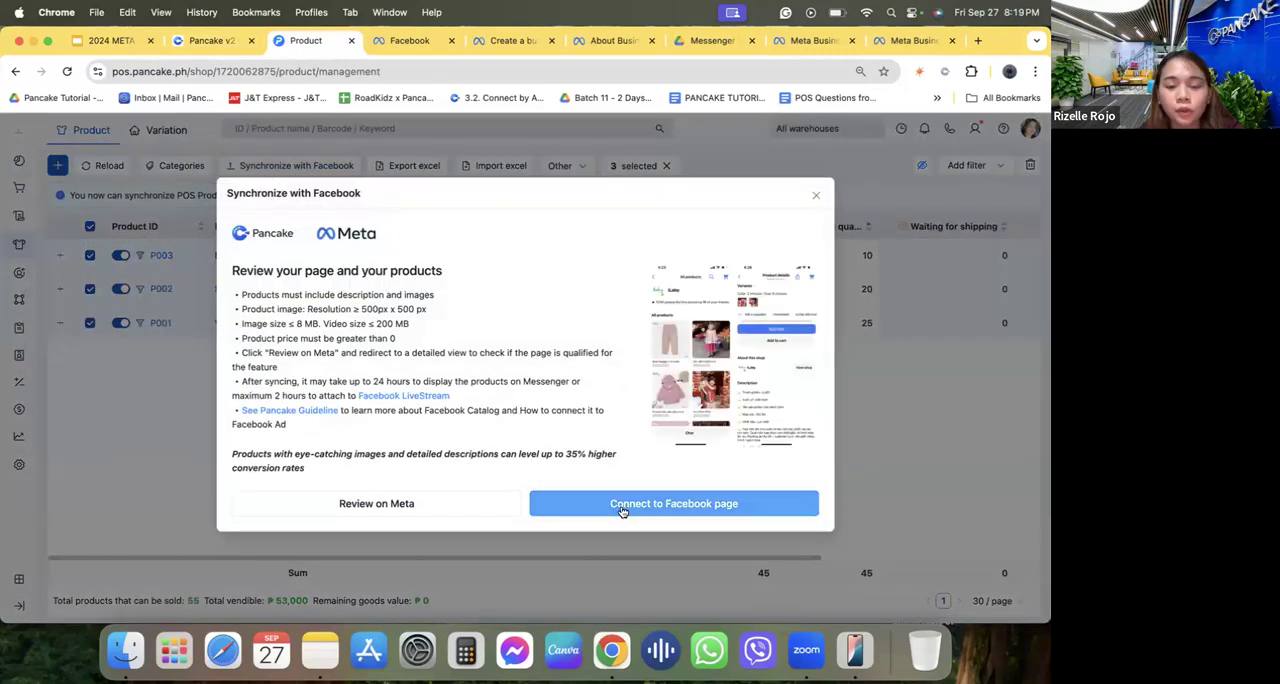
click(620, 505)
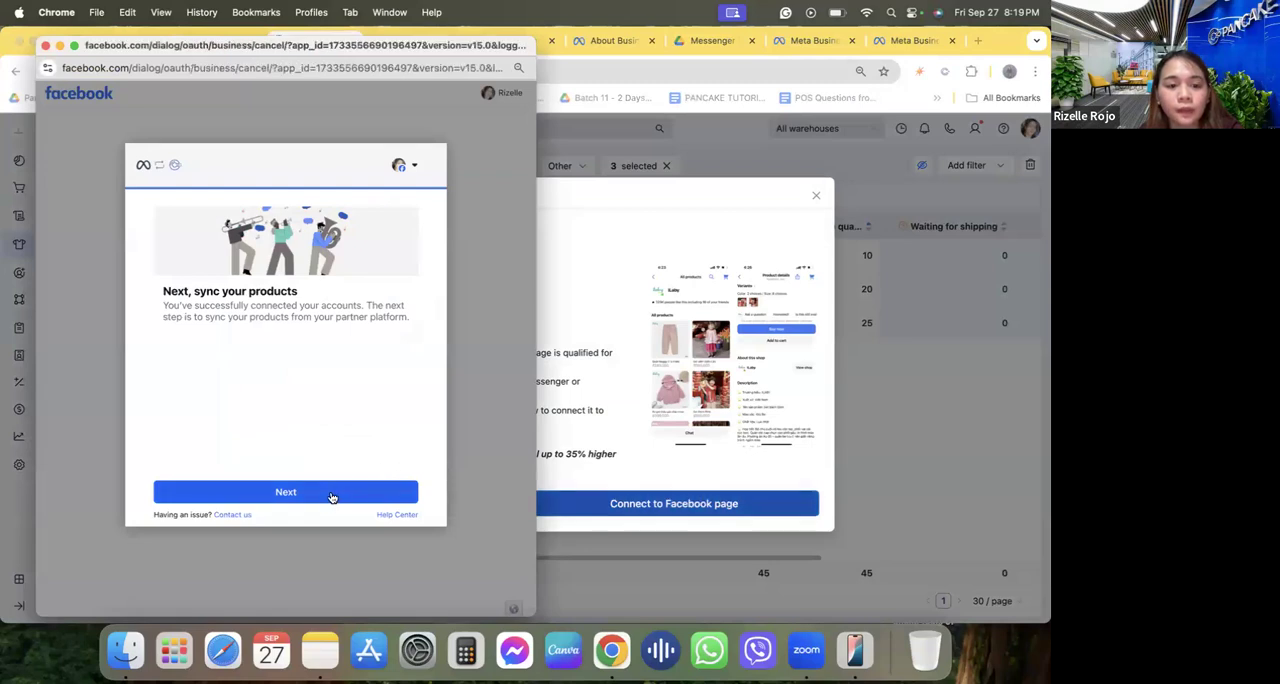
click(278, 492)
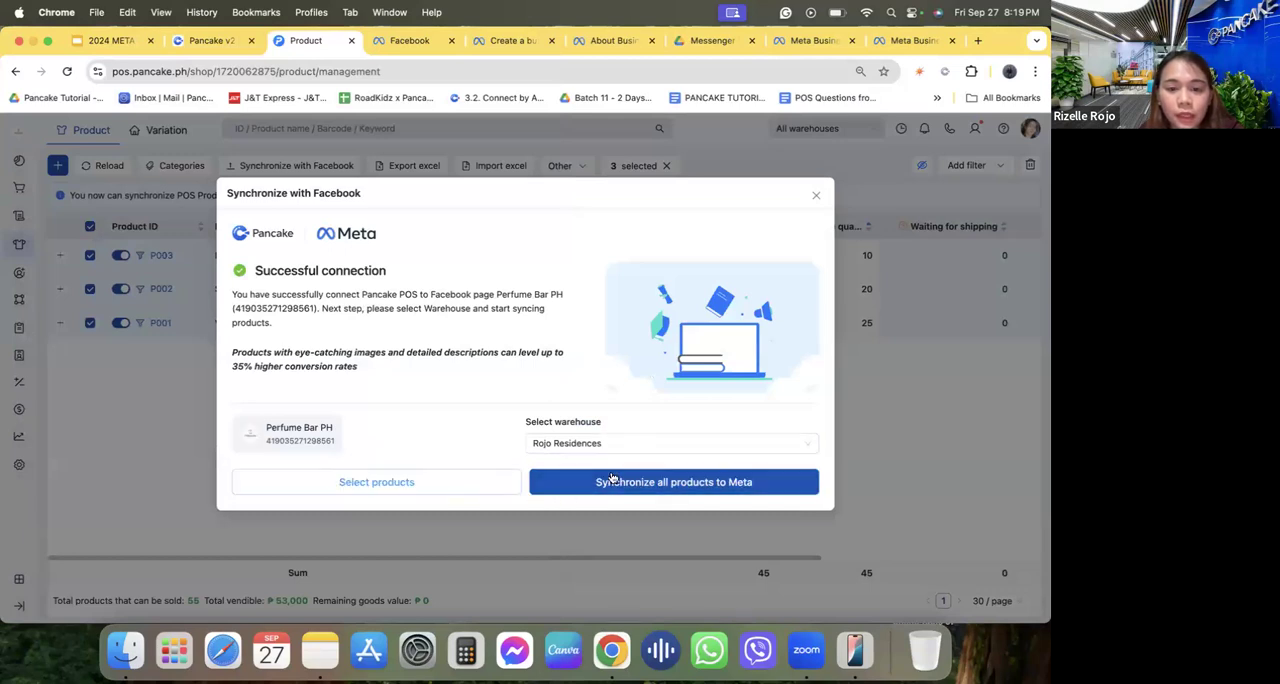
click(442, 484)
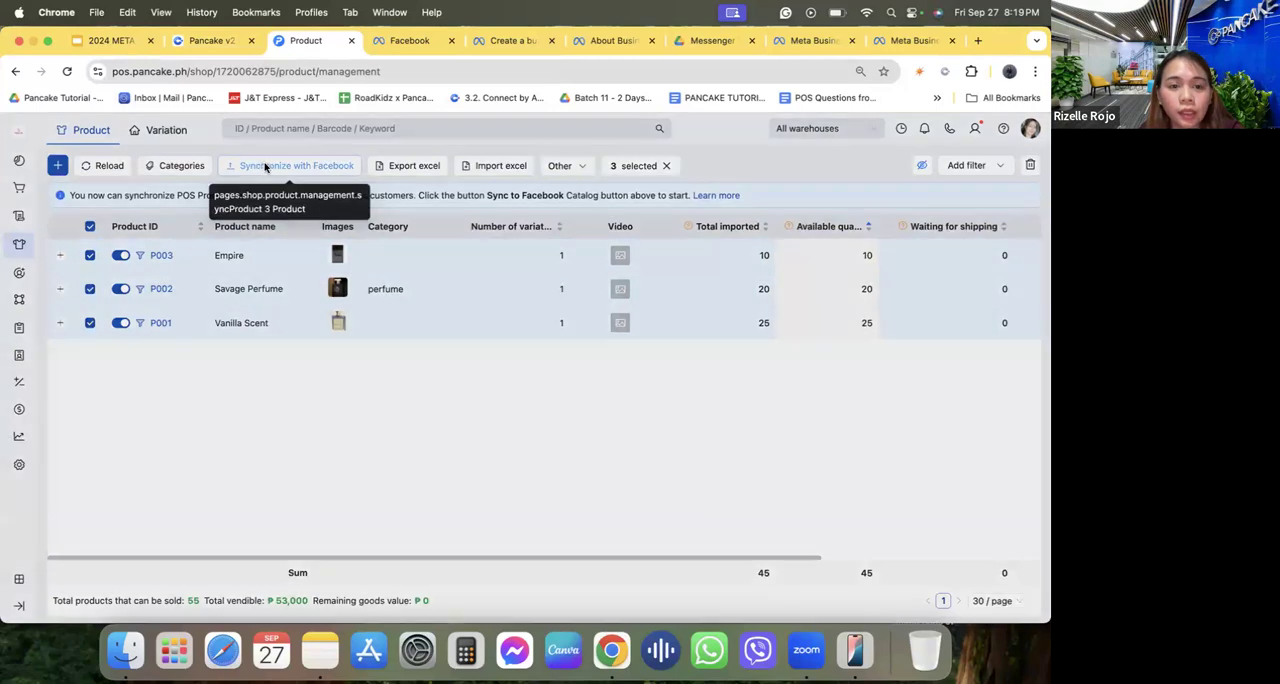
Resync the stock of the connected Perfume Bar PH page in the Facebook synchronization configuration.
click(266, 167)
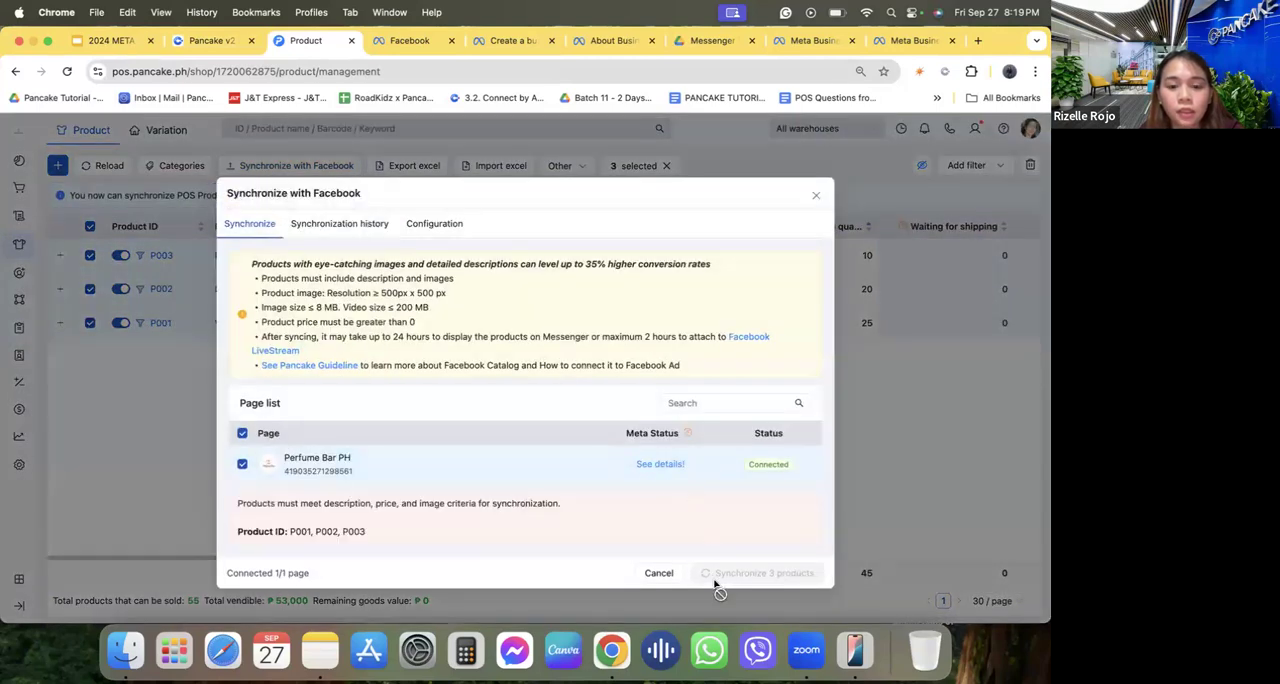
click(358, 235)
click(425, 224)
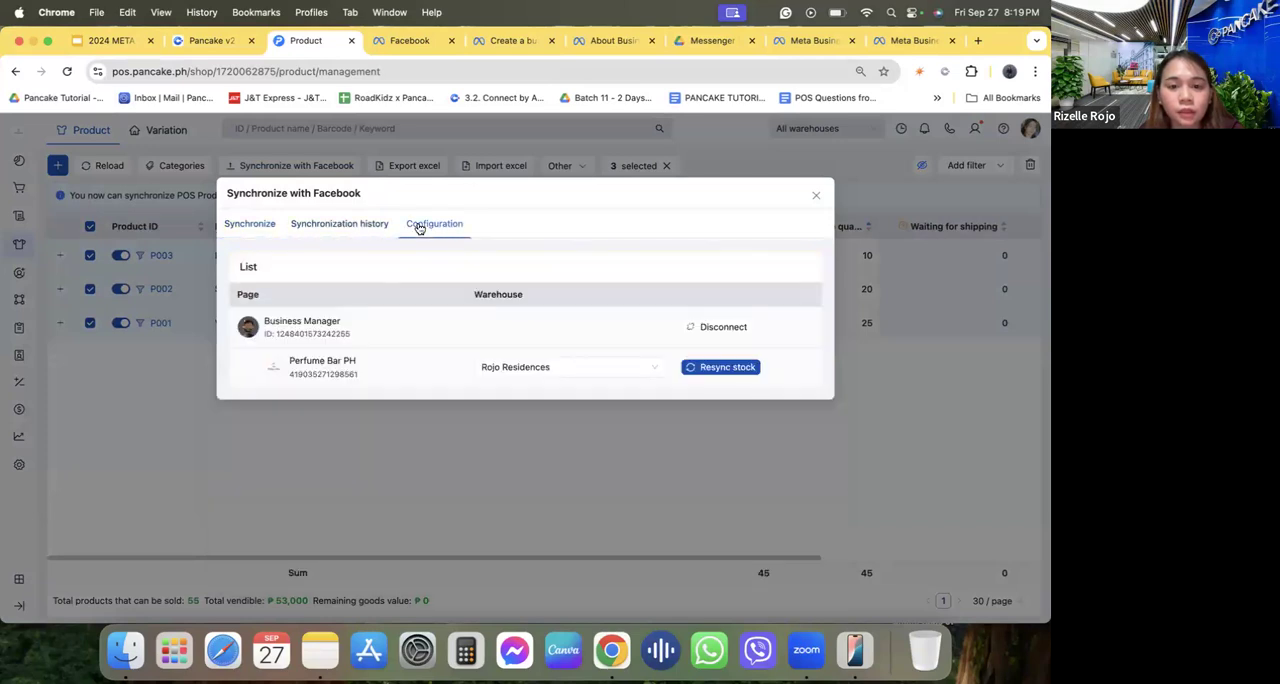
click(728, 369)
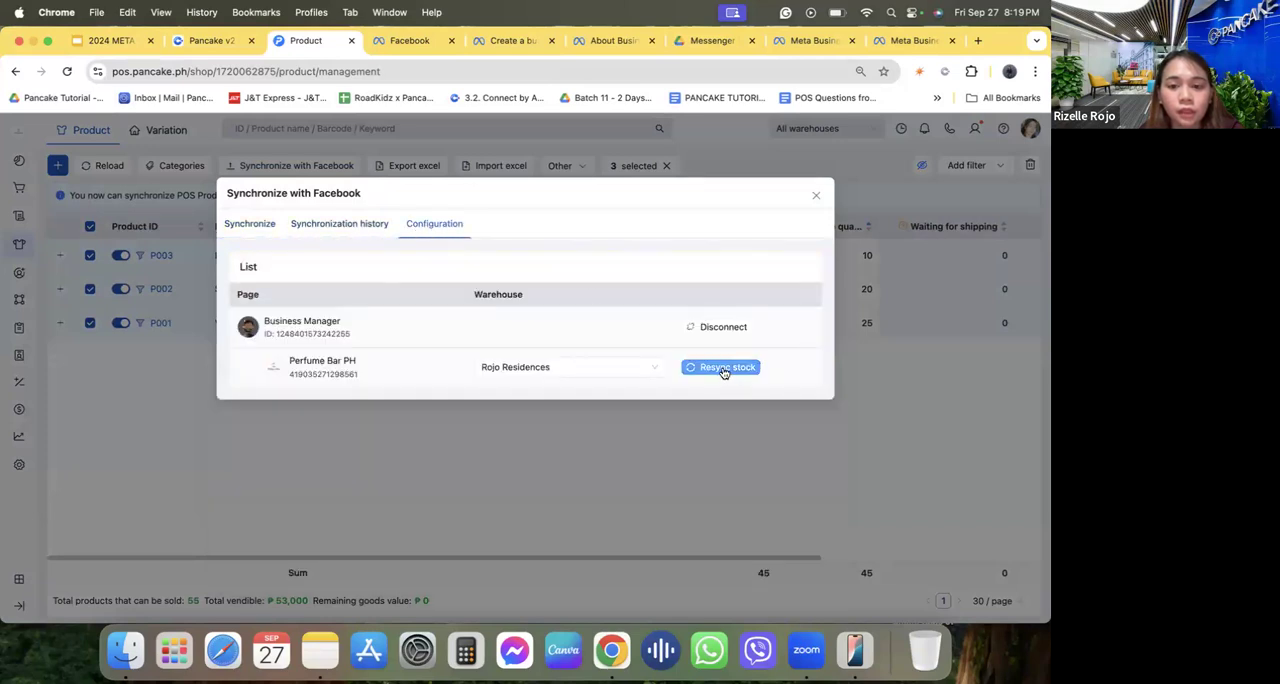
click(620, 257)
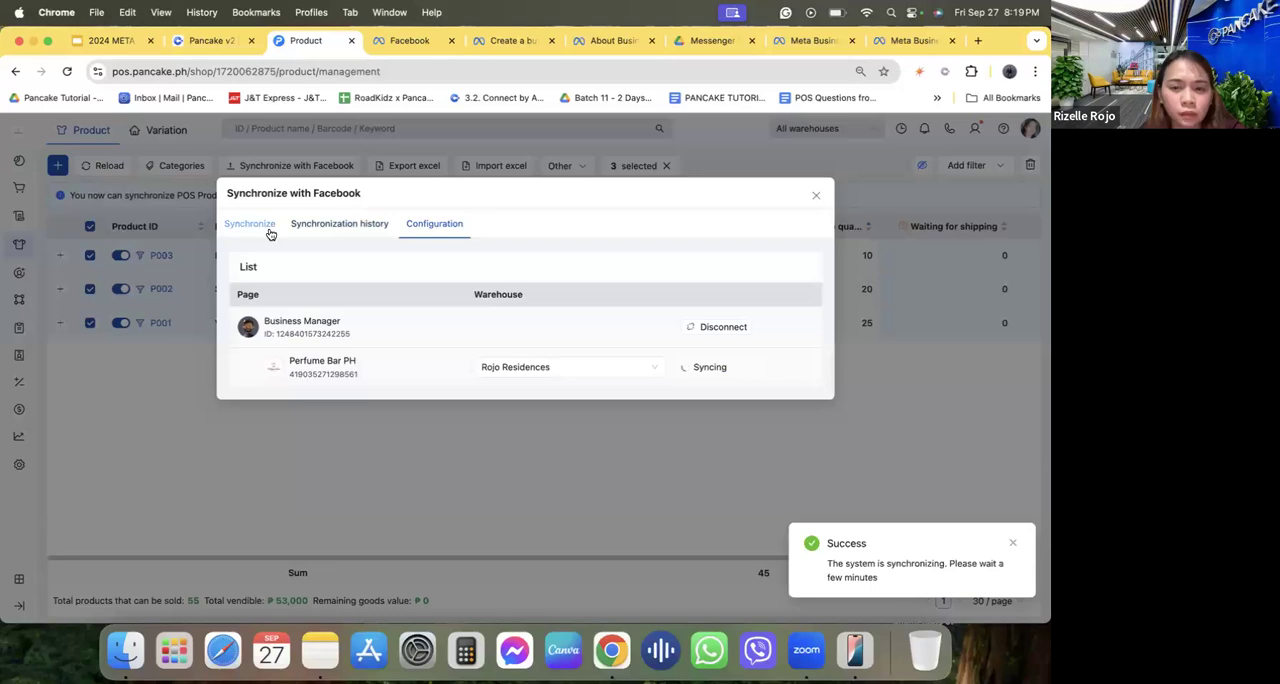
Check the Meta status details of the Perfume Bar PH page, and return to the product list with the synchronization dialog closed.
click(268, 229)
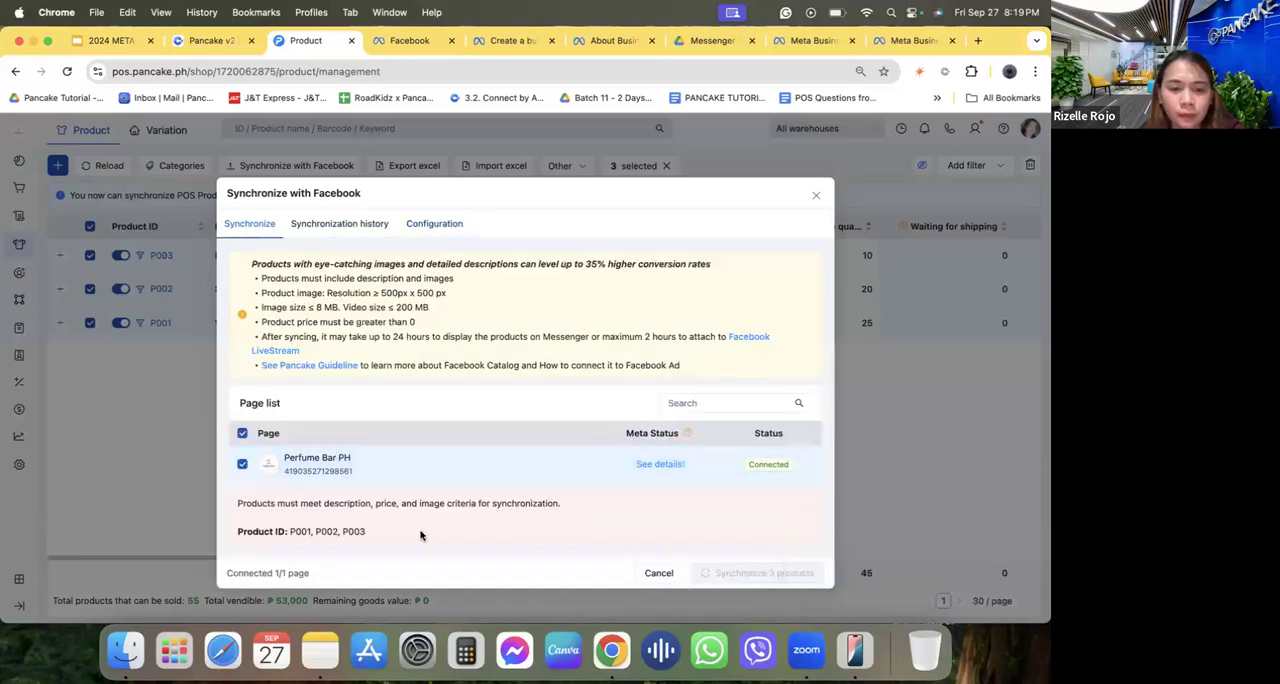
click(673, 464)
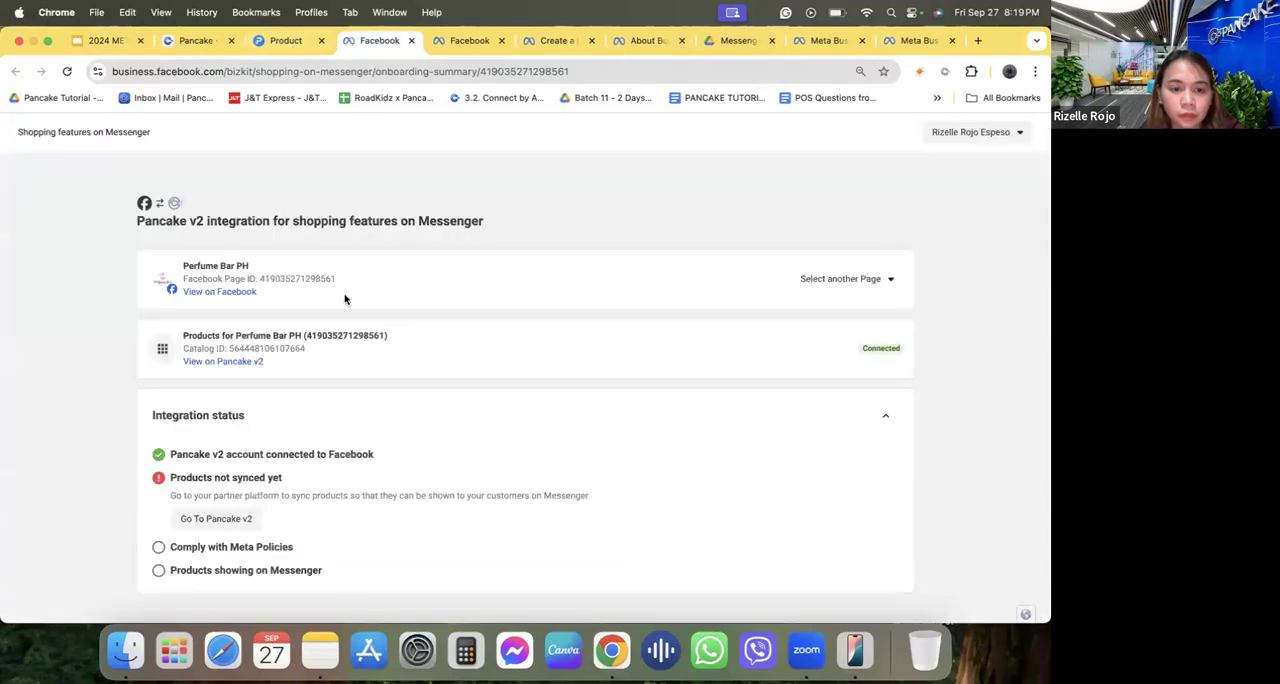
scroll(345, 297, down, 1)
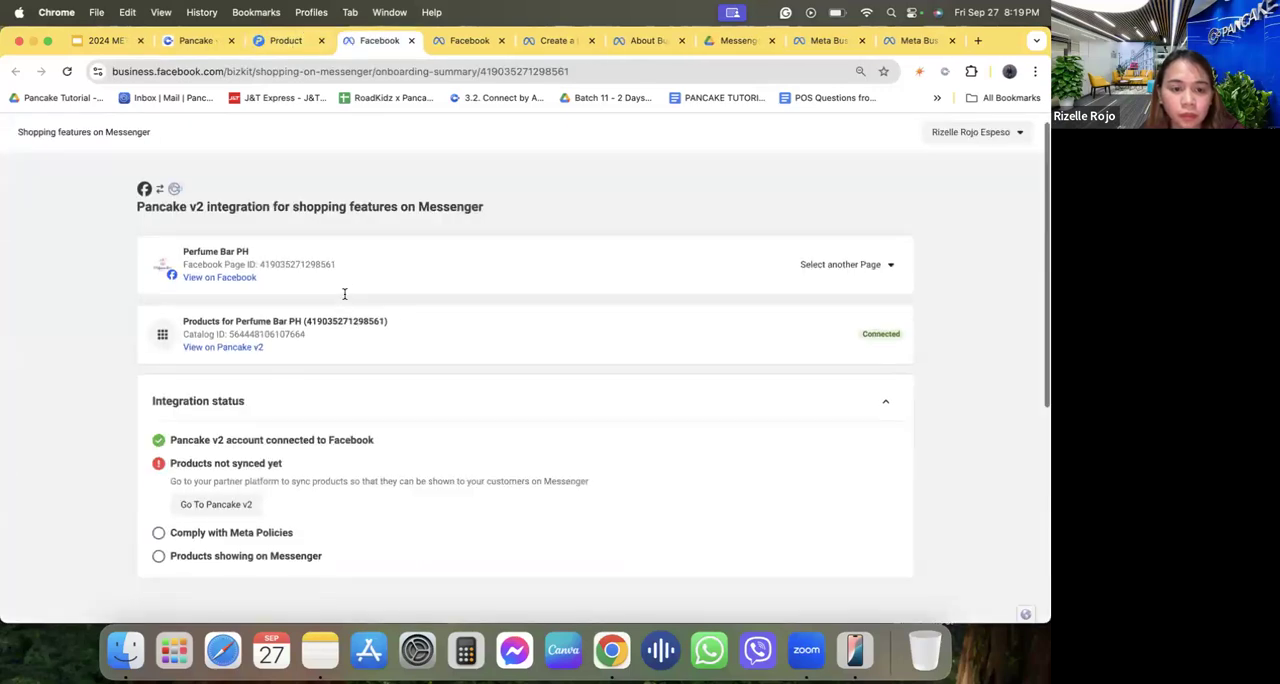
click(285, 40)
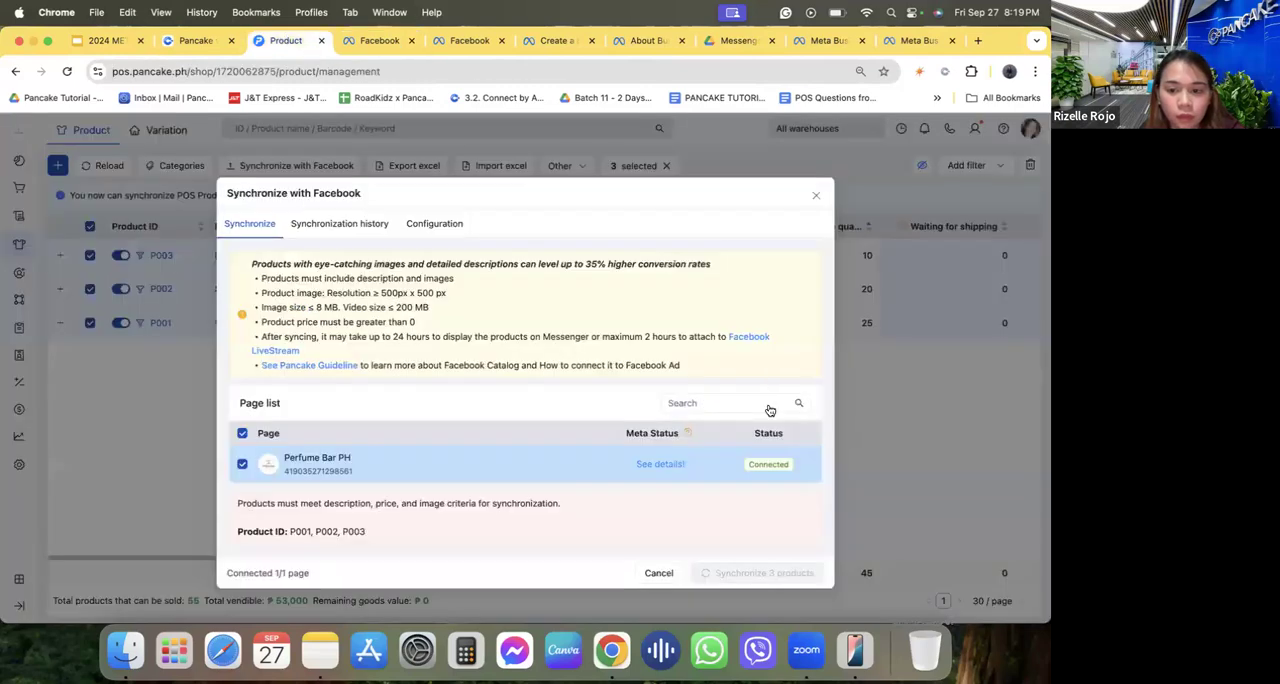
click(815, 197)
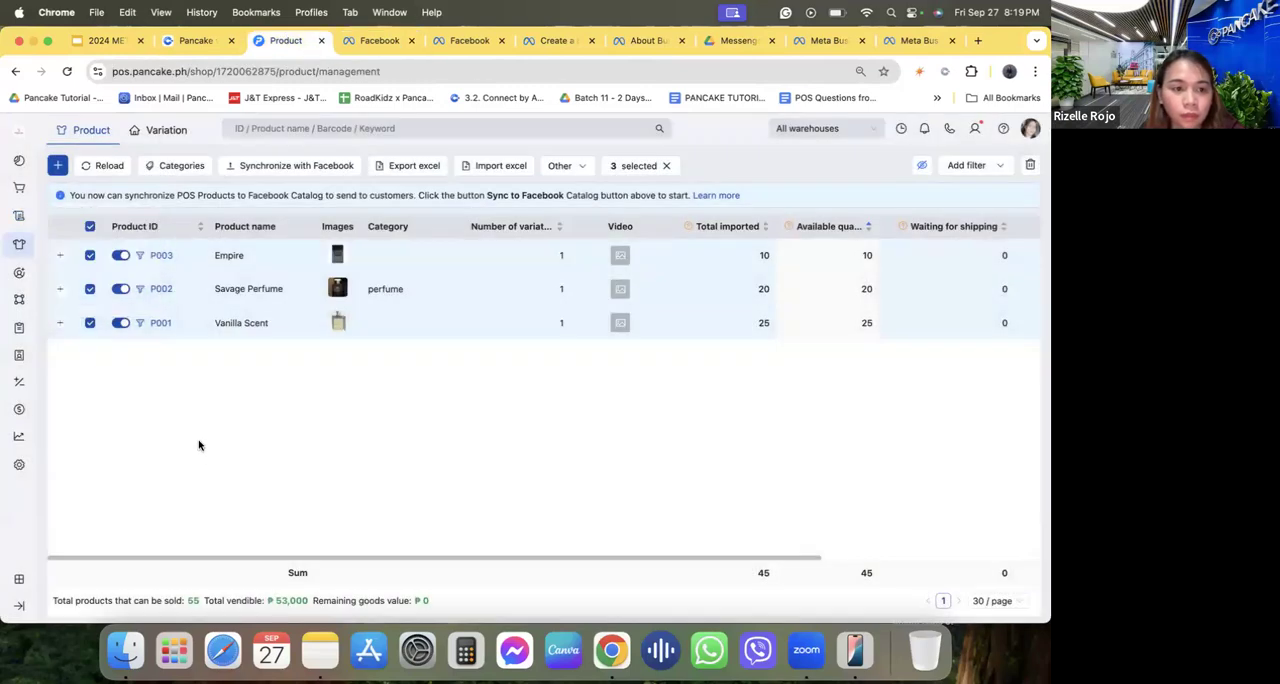
Clear the product selection and synchronize all products to the Perfume Bar PH Facebook page.
click(91, 226)
click(285, 165)
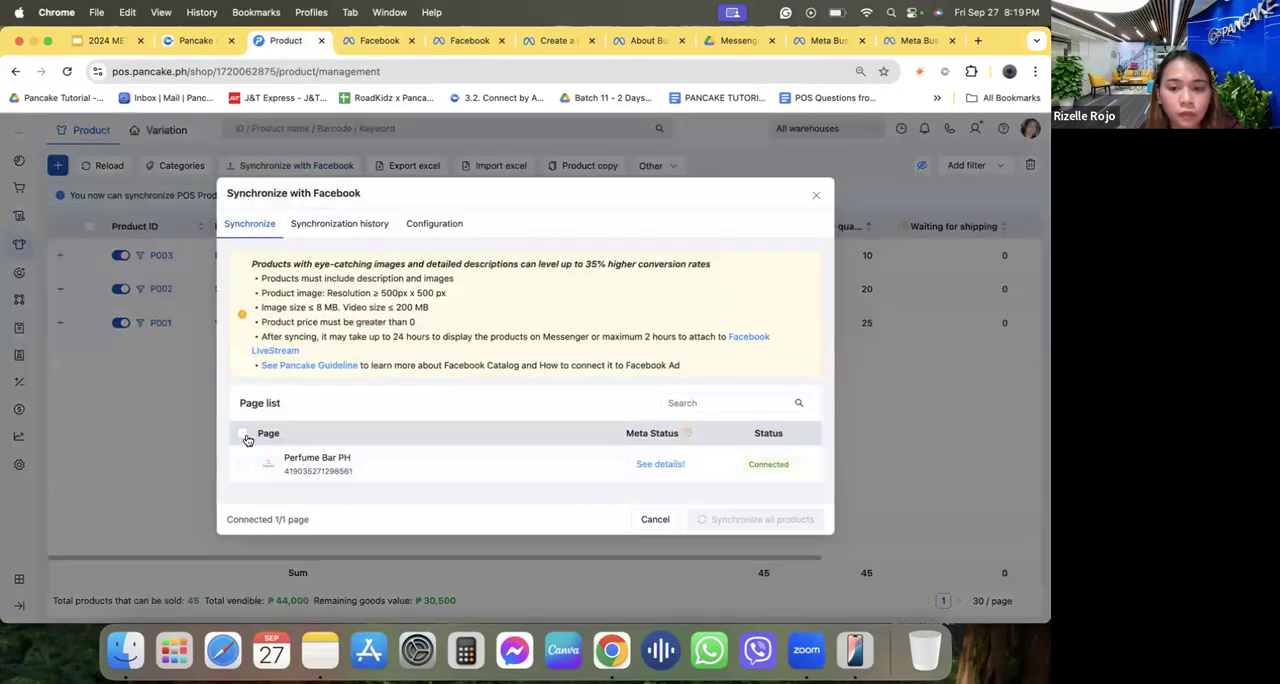
click(245, 437)
click(757, 519)
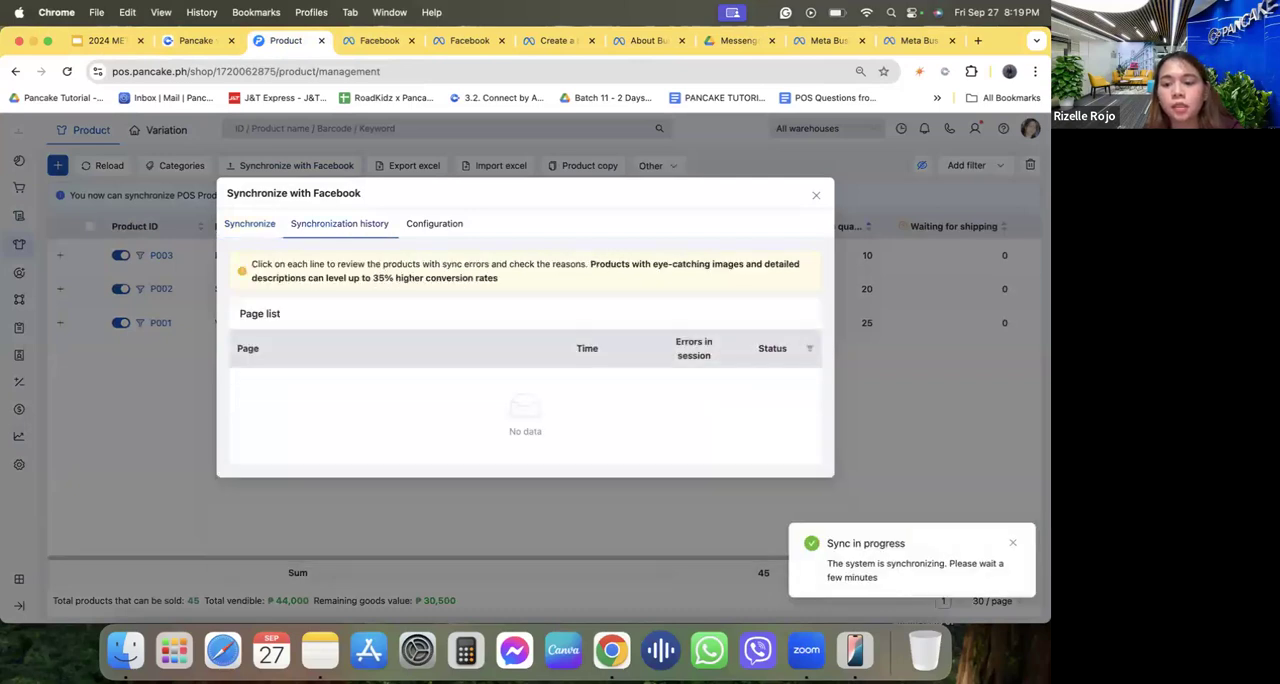
click(1014, 545)
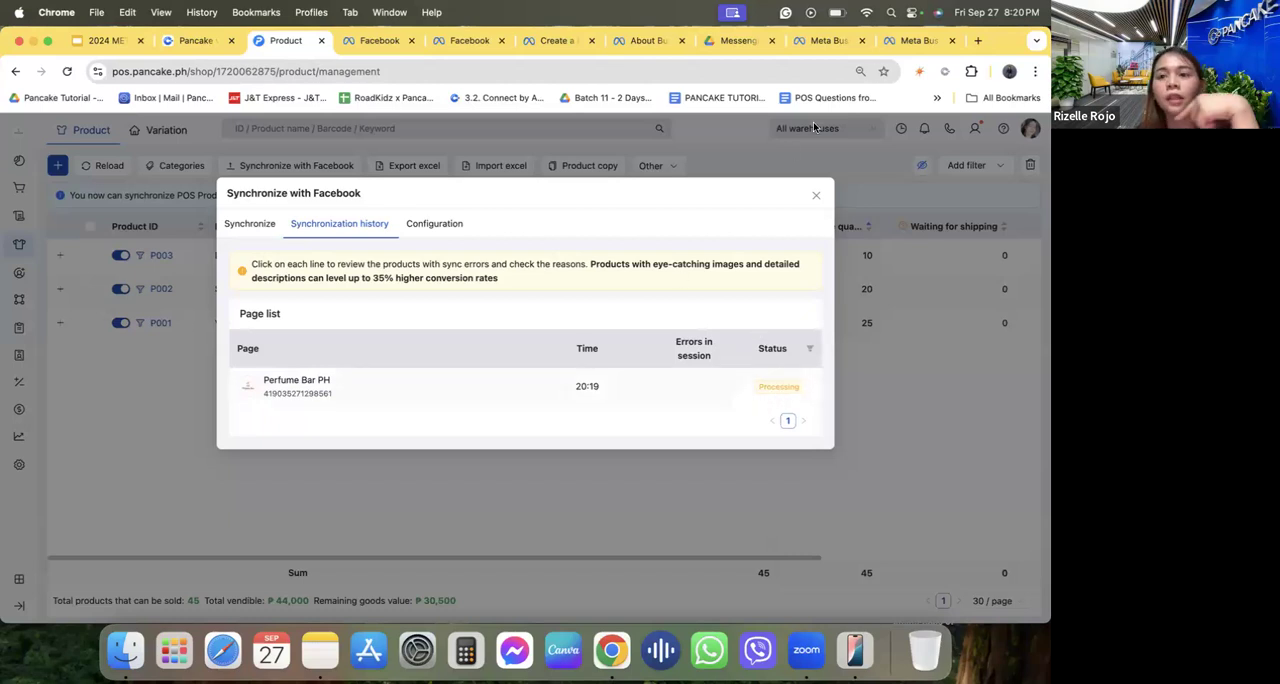
Open Pancake POS in a new browser tab and go to the RR's HandBags & Shoes shop's product list.
click(979, 40)
text(pos)
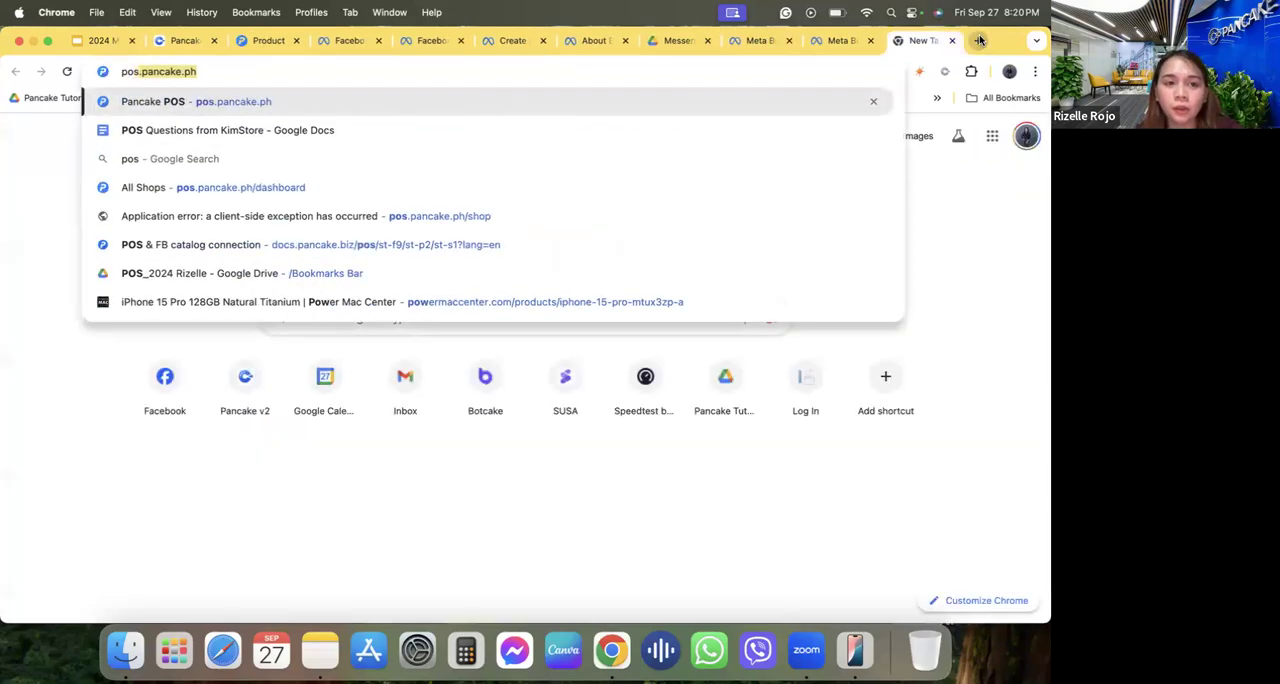
key(Return)
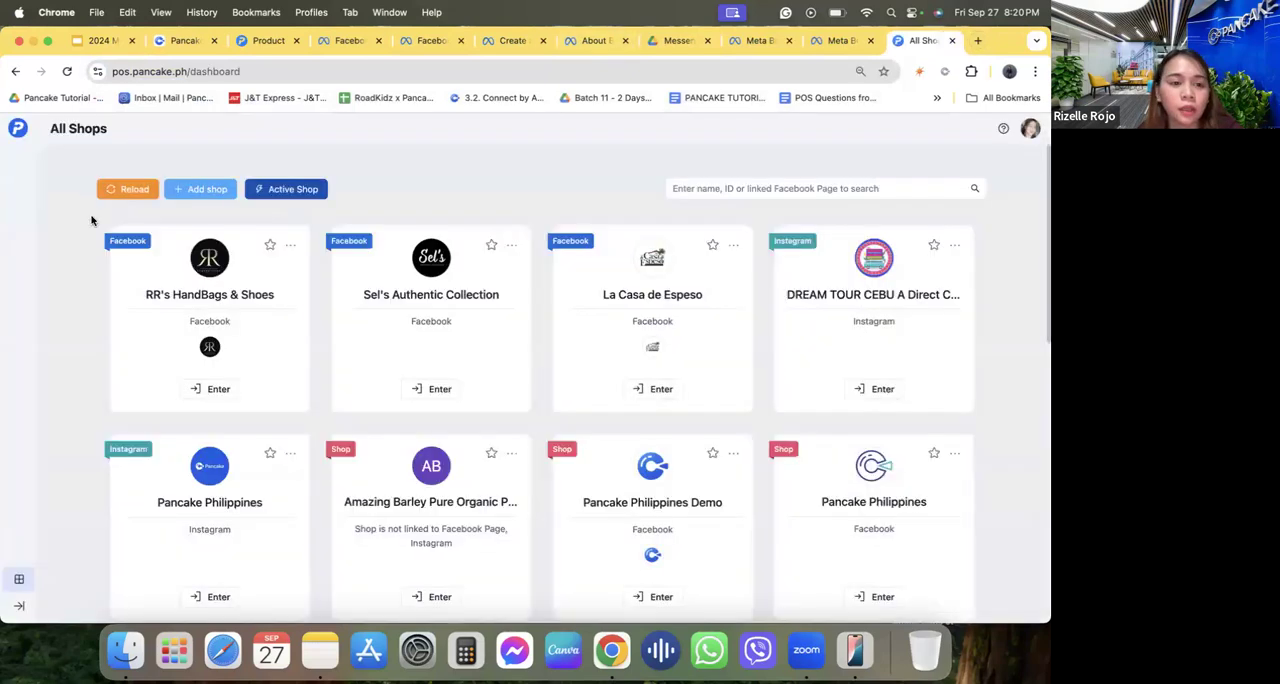
click(208, 398)
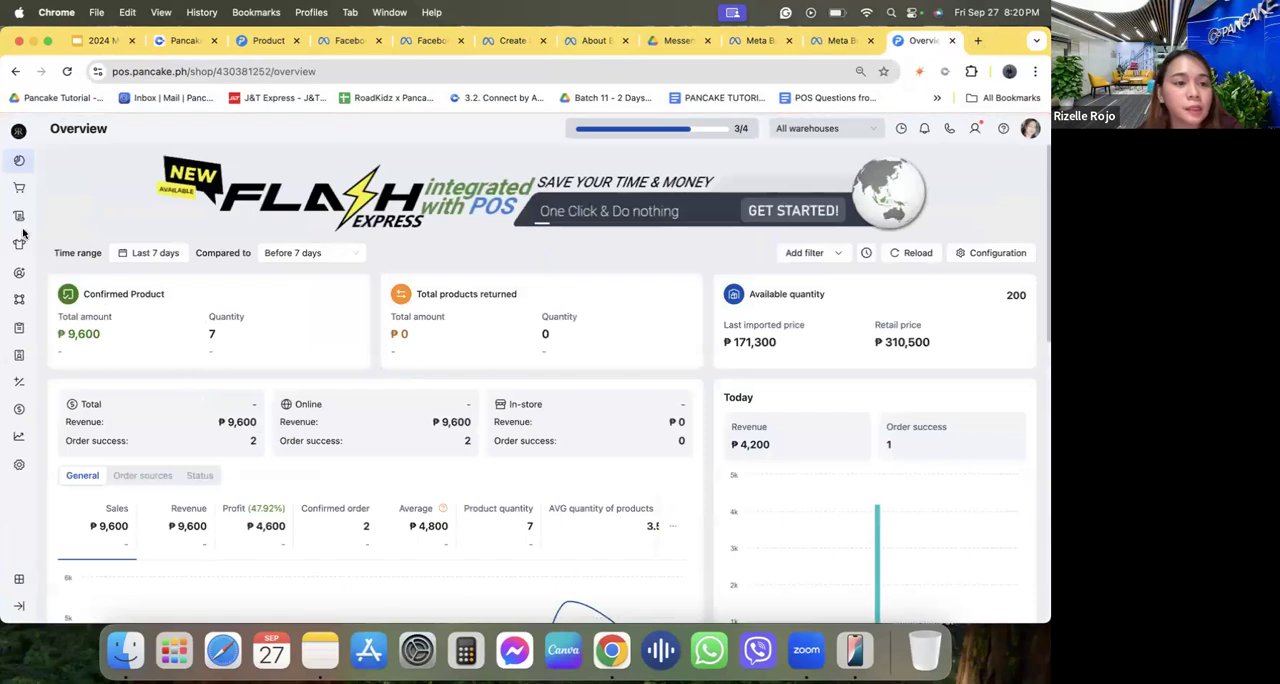
mouse_move(20, 240)
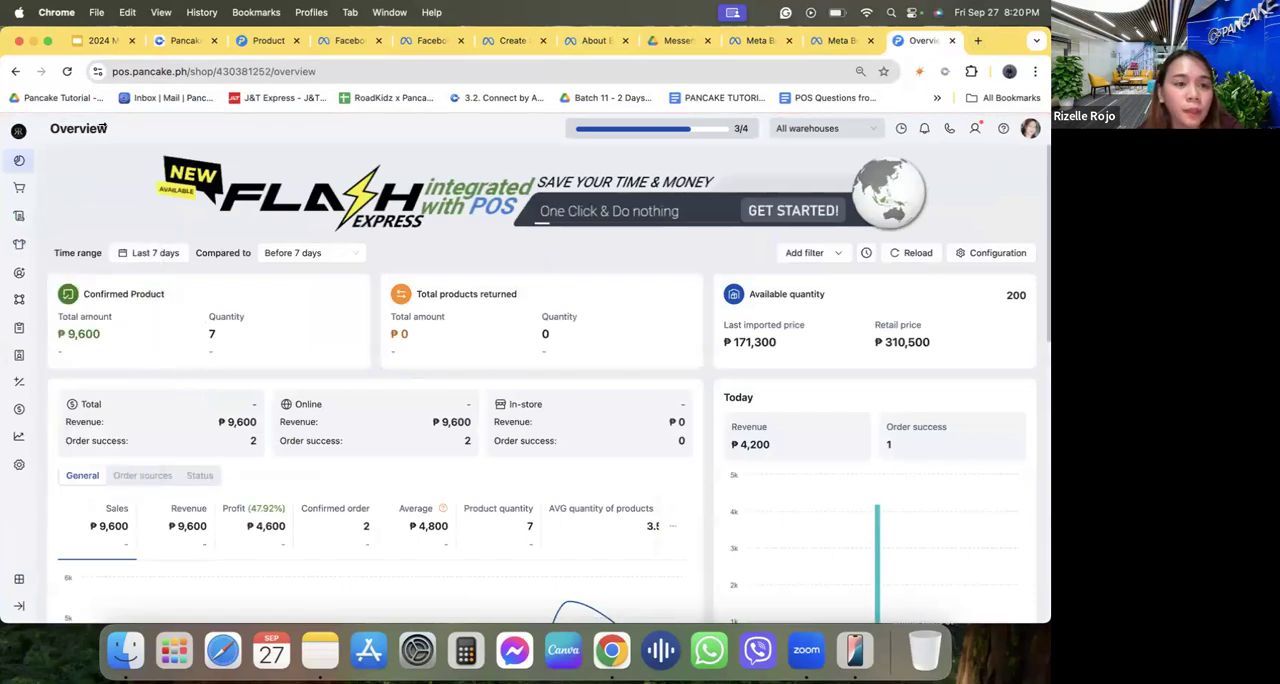
click(56, 248)
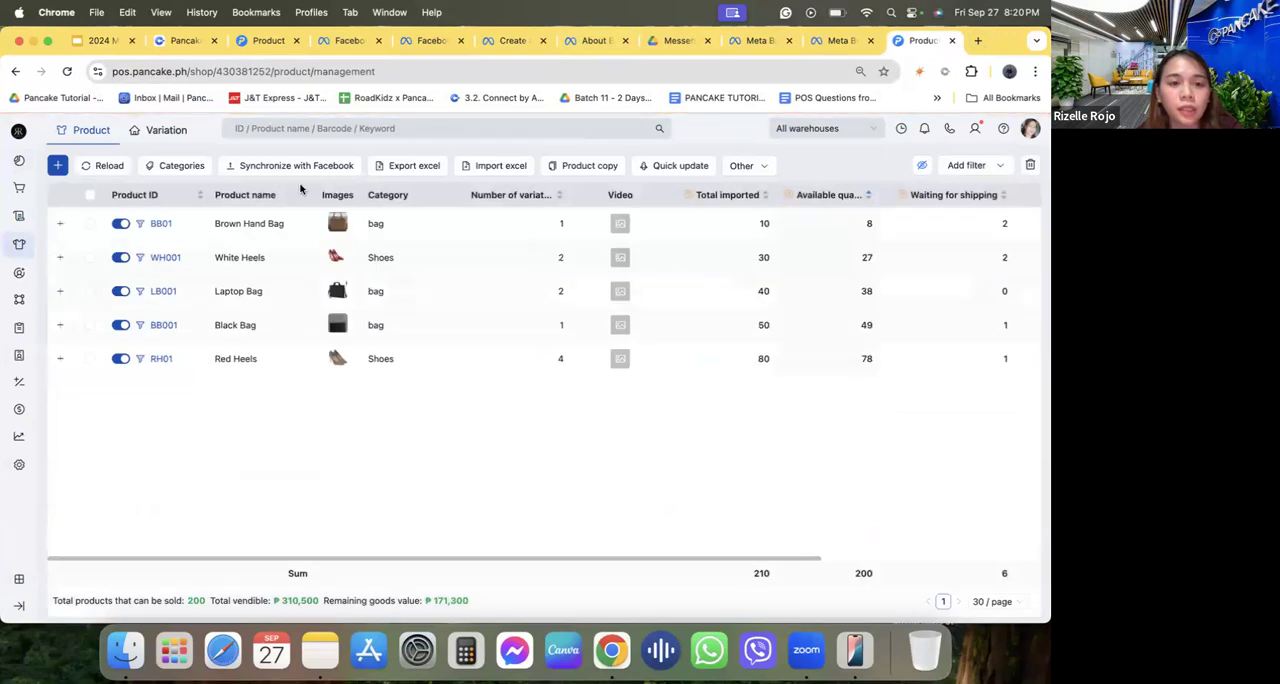
View the Meta status details of the RR's HandBags & Shoes page and expand its integration status.
click(298, 176)
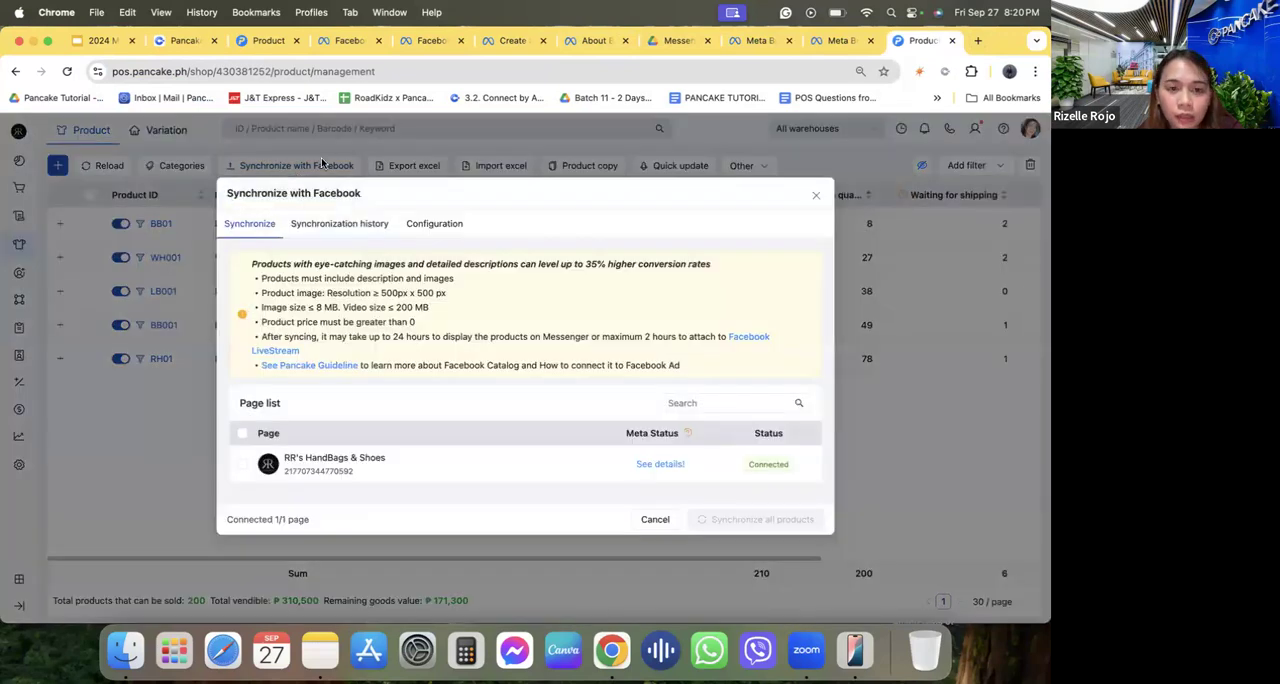
click(659, 466)
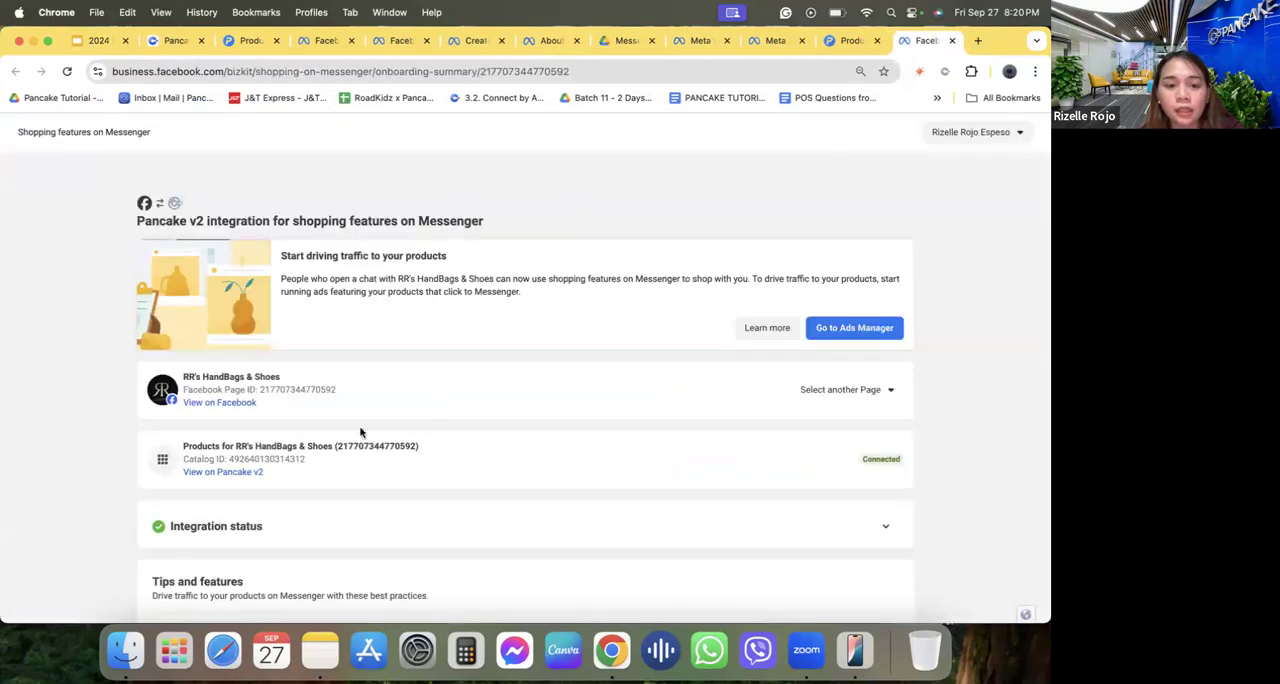
scroll(361, 432, down, 3)
click(365, 392)
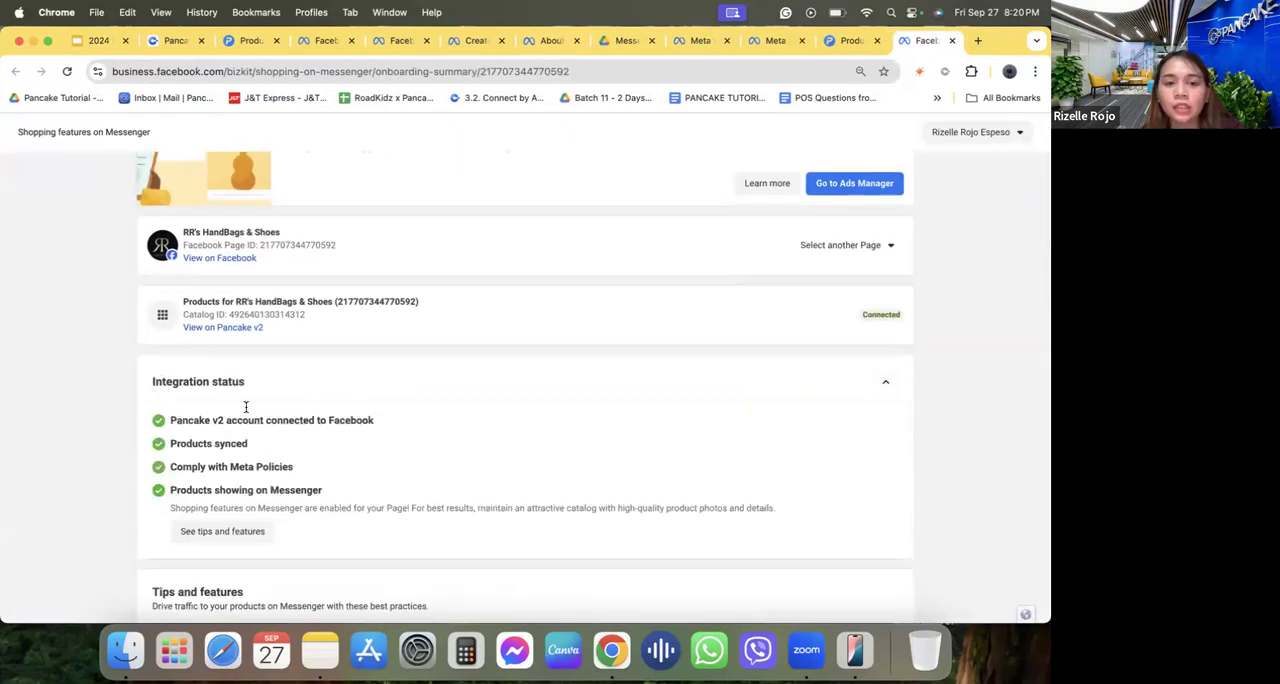
Recheck the Perfume Bar PH synchronization history, and return to the RR's HandBags & Shoes integration details.
click(249, 50)
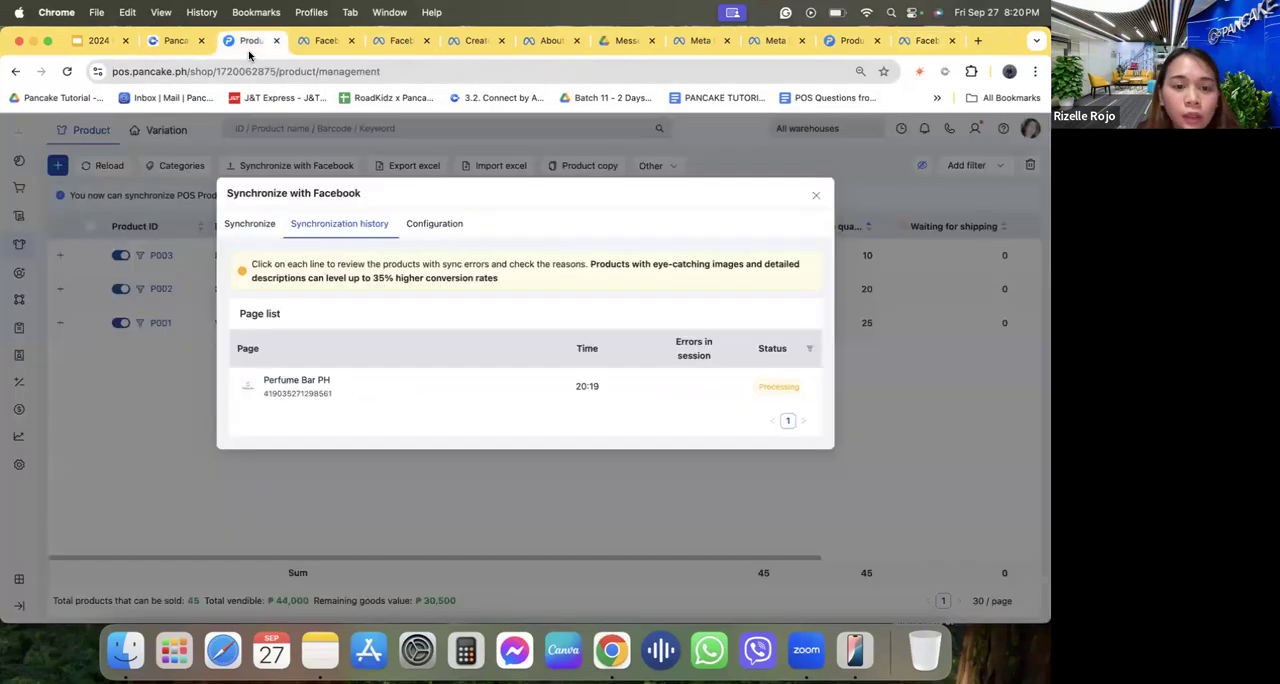
click(843, 40)
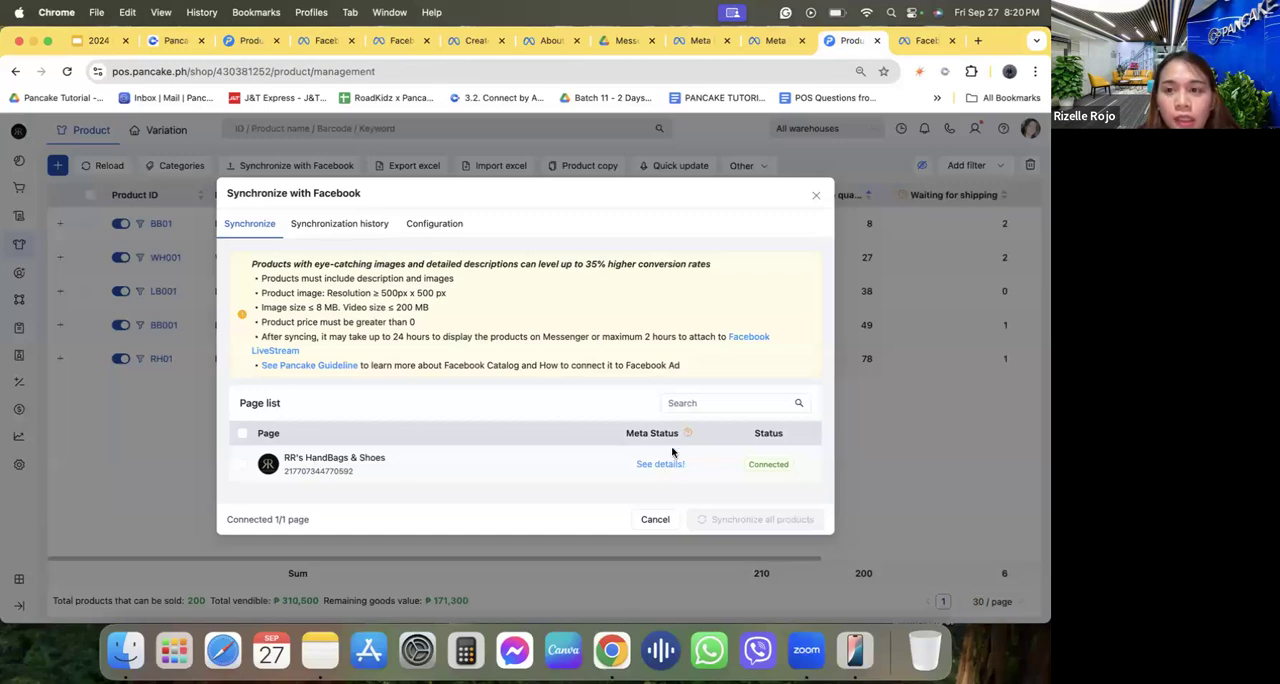
click(926, 40)
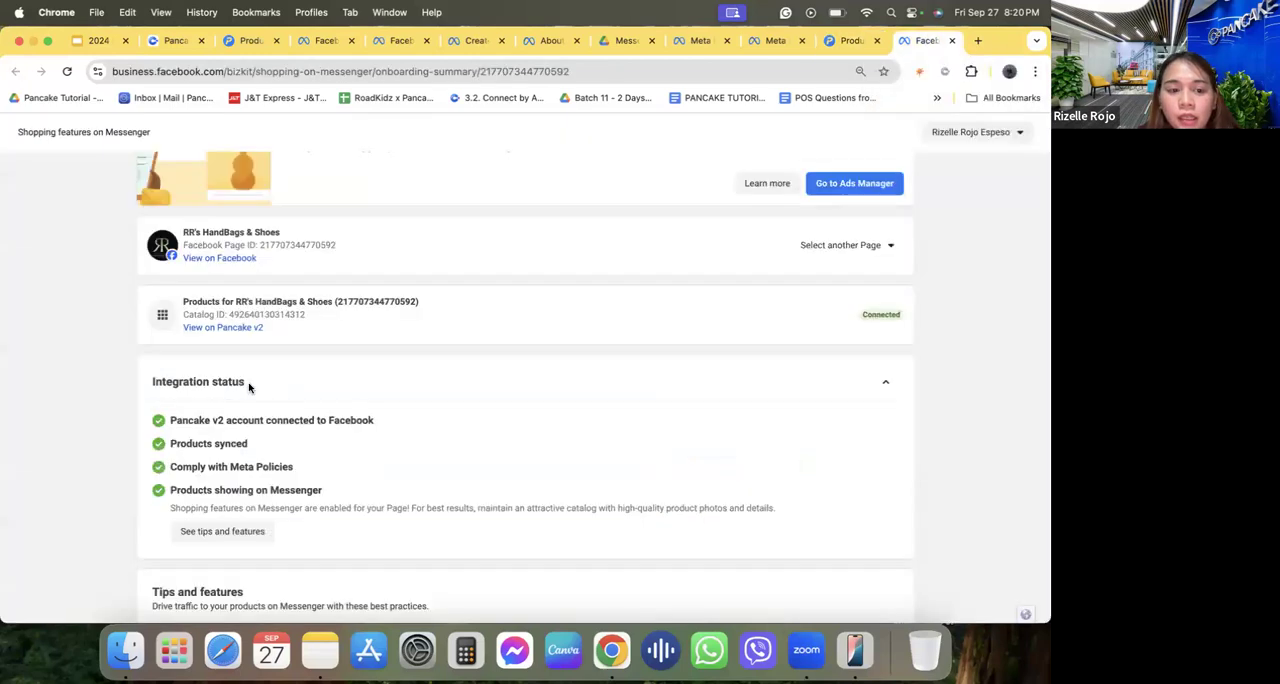
Highlight each integration status item in turn, from the Pancake v2 account connection to products showing on Messenger.
triple_click(220, 418)
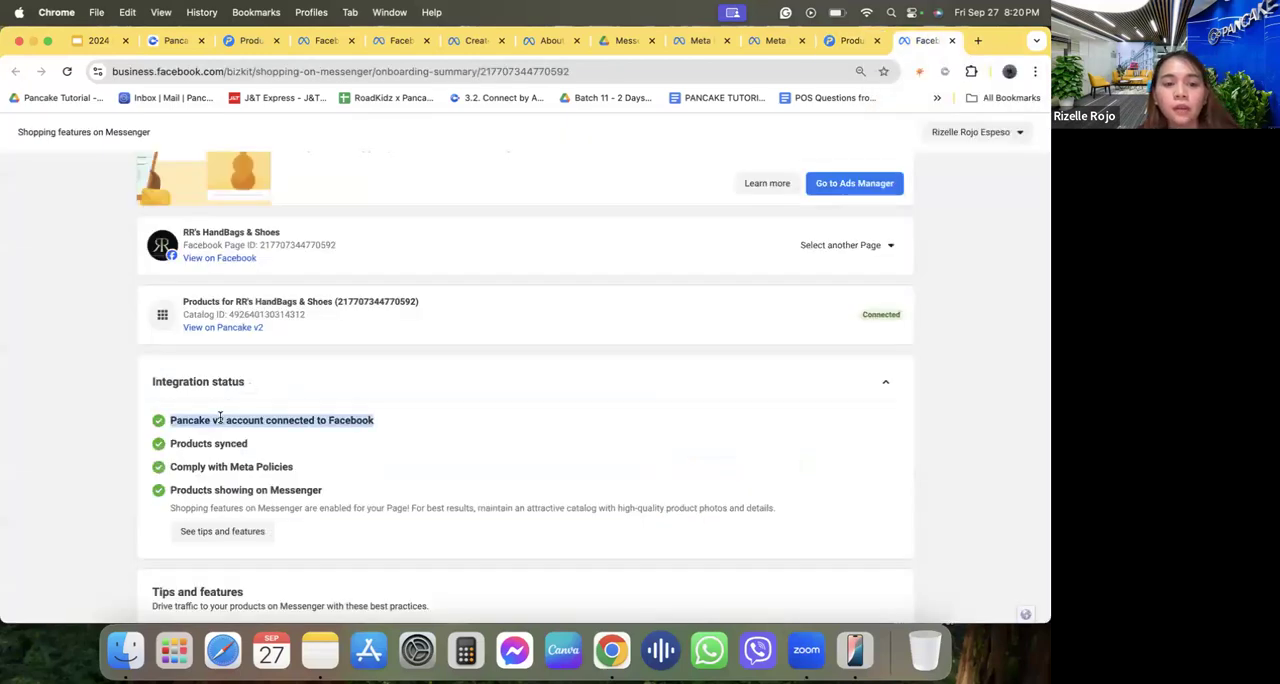
click(340, 427)
triple_click(218, 443)
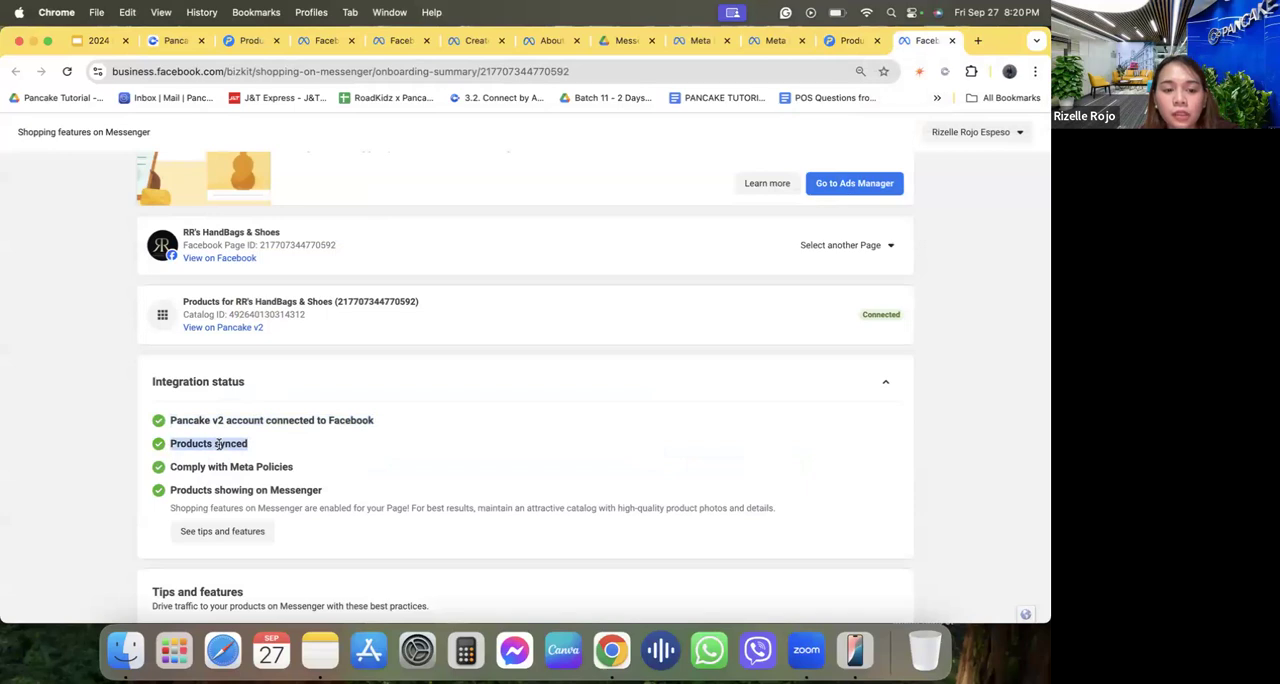
triple_click(218, 466)
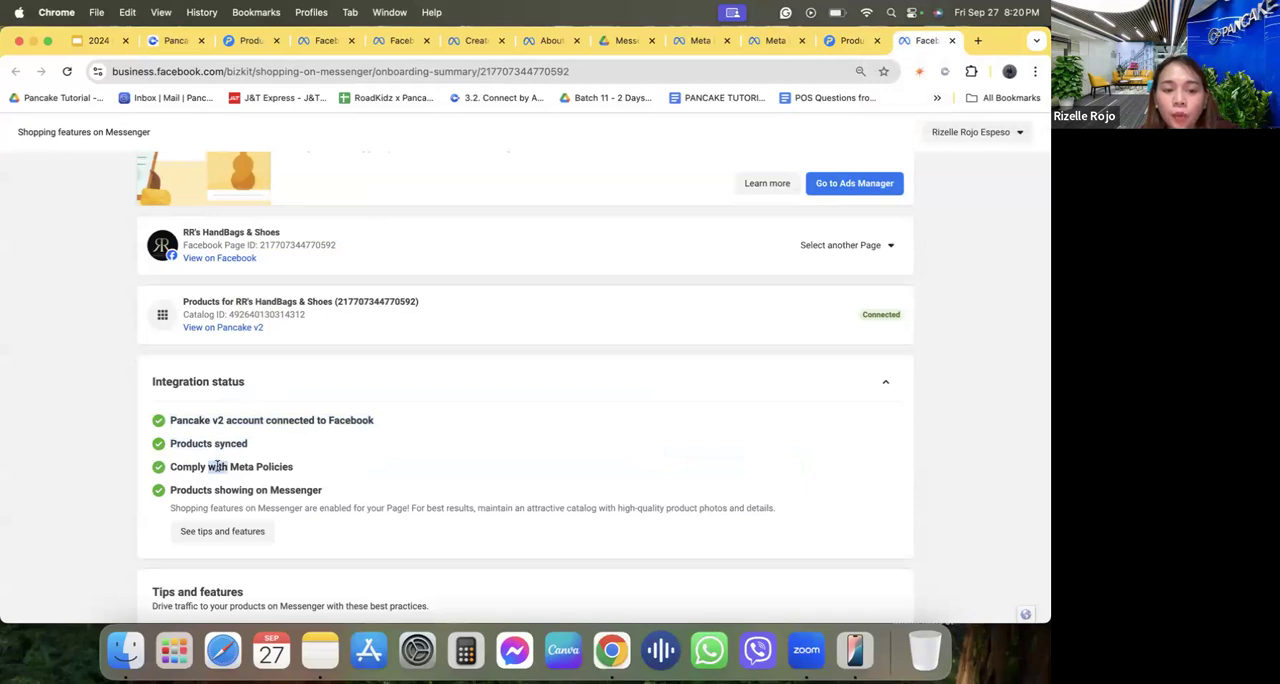
scroll(255, 472, down, 2)
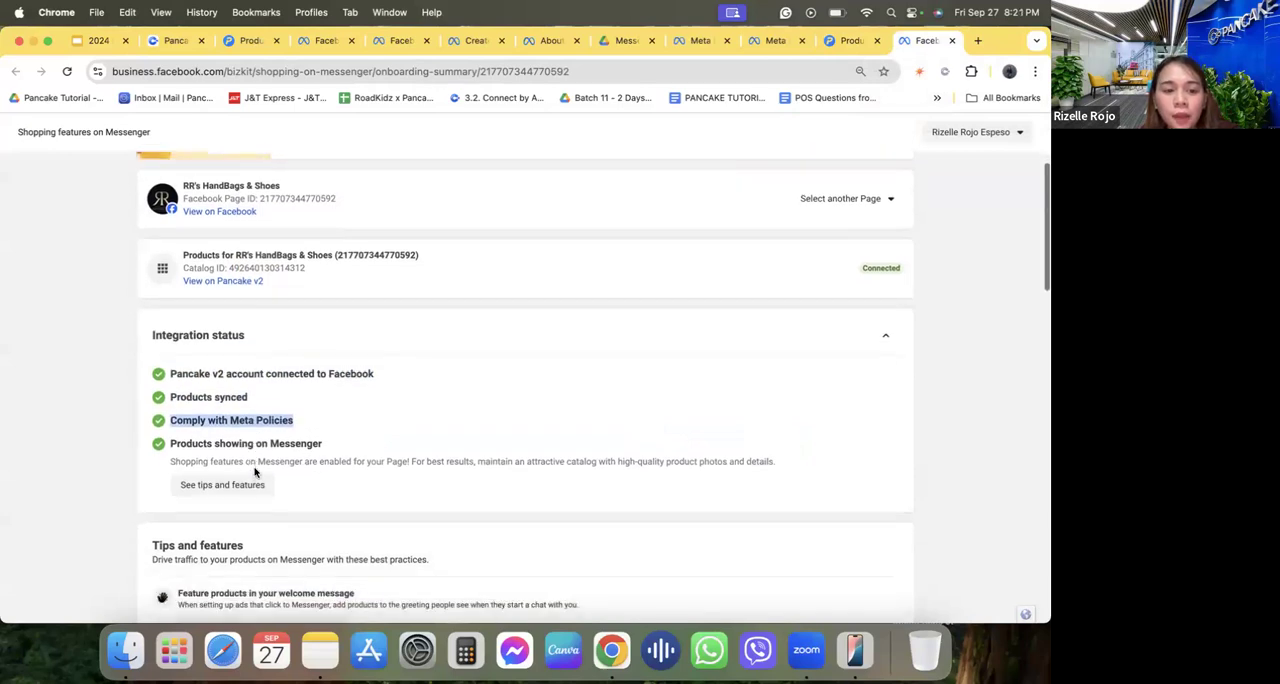
triple_click(263, 447)
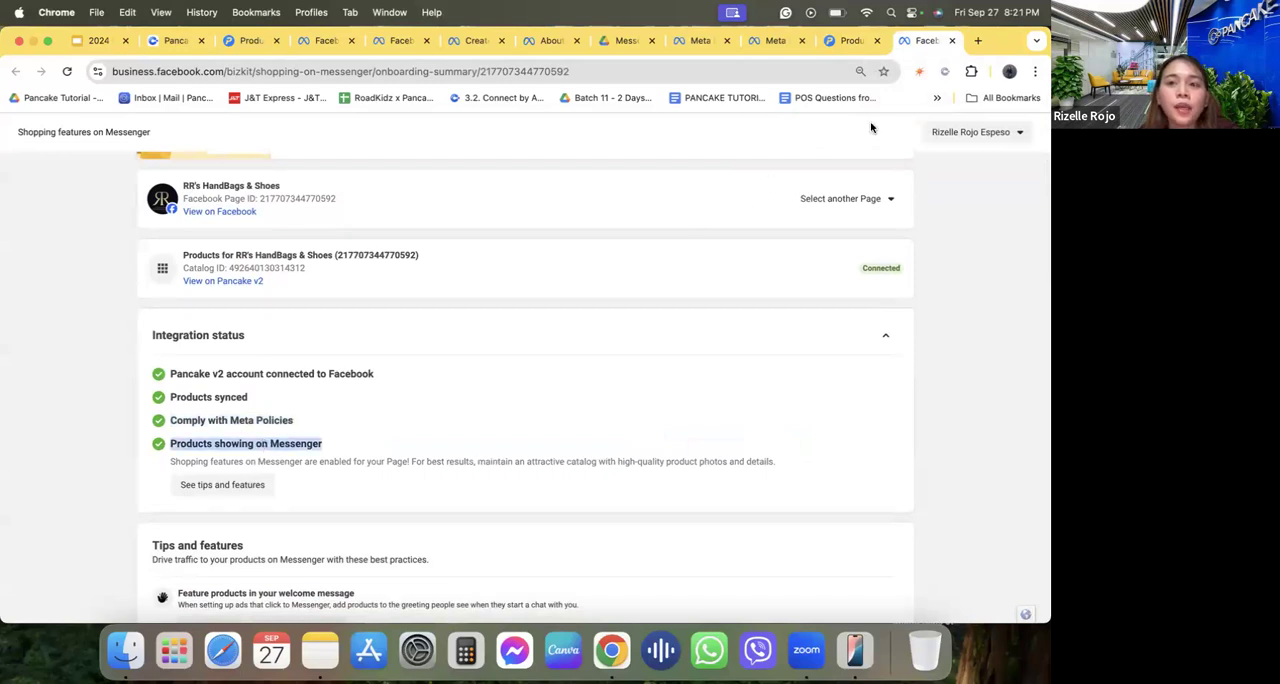
Reopen the Facebook synchronization settings from the RR's HandBags & Shoes product list, review the synchronization history and configuration, and close them.
click(835, 41)
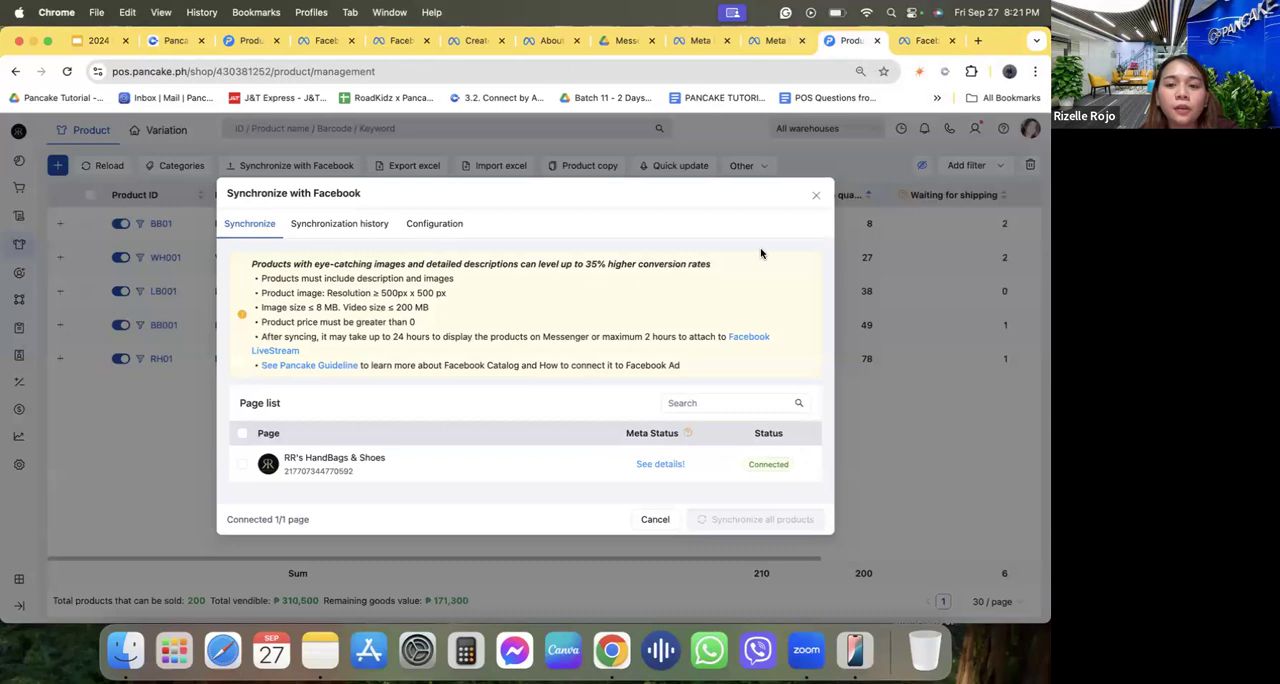
click(797, 195)
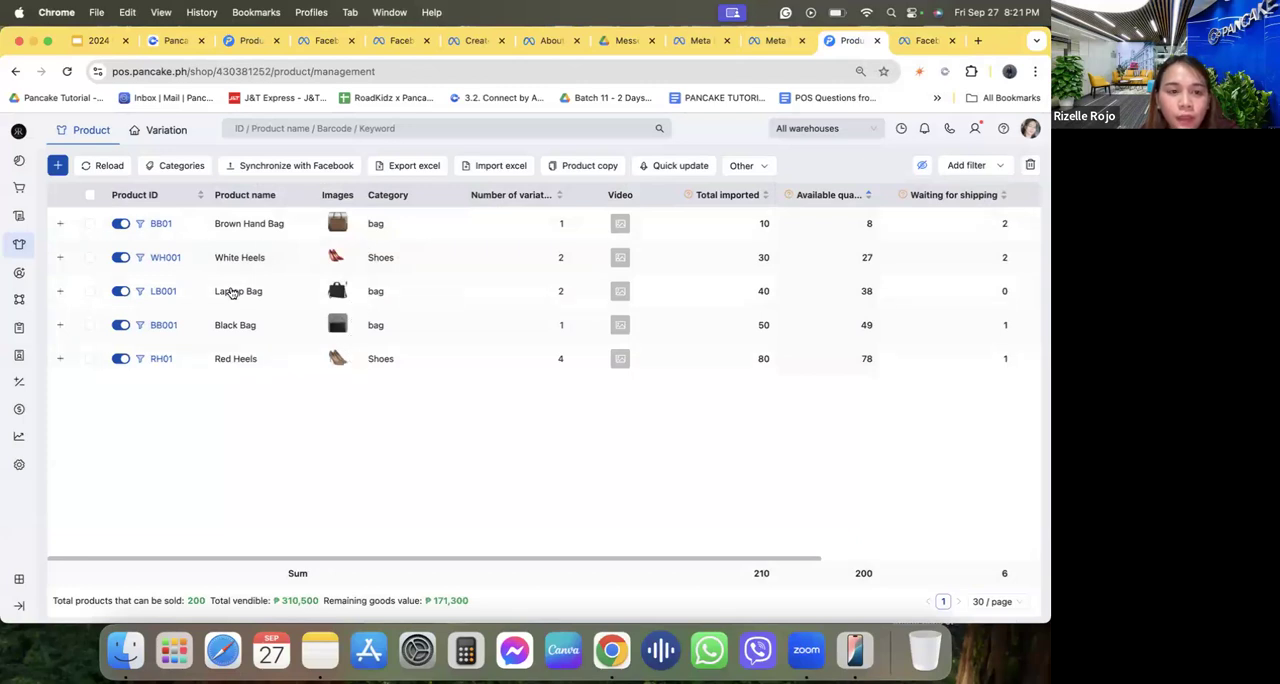
click(285, 170)
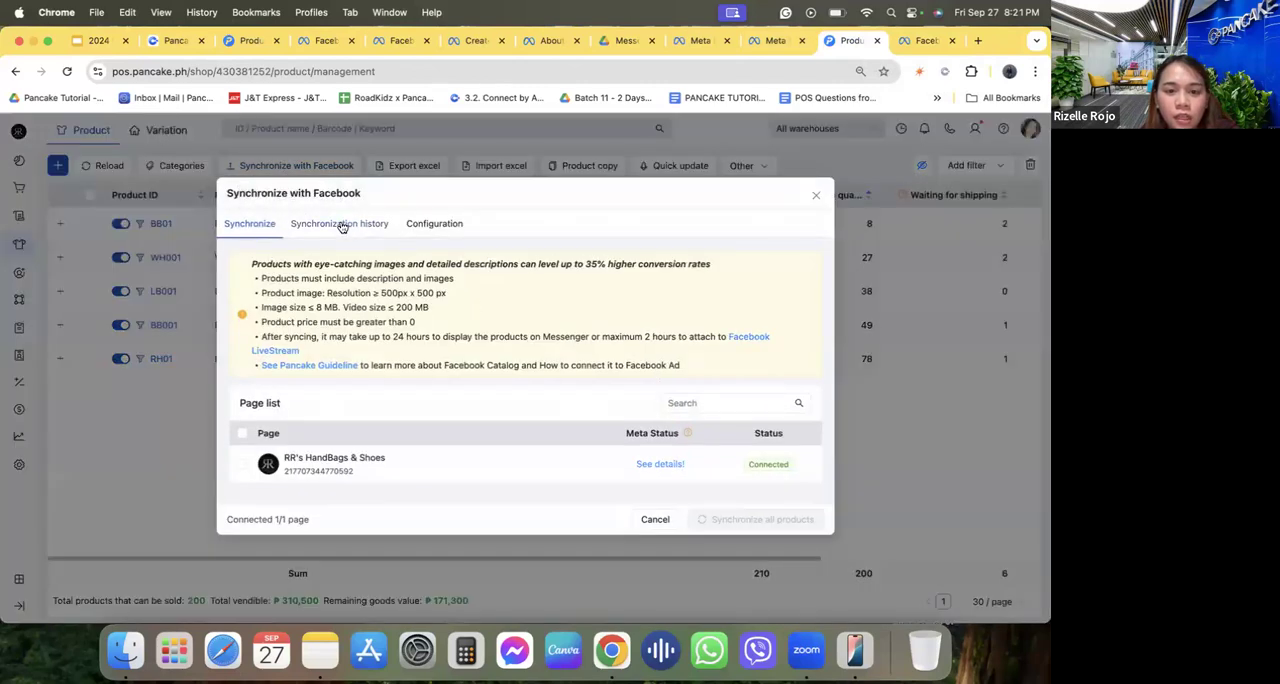
click(339, 226)
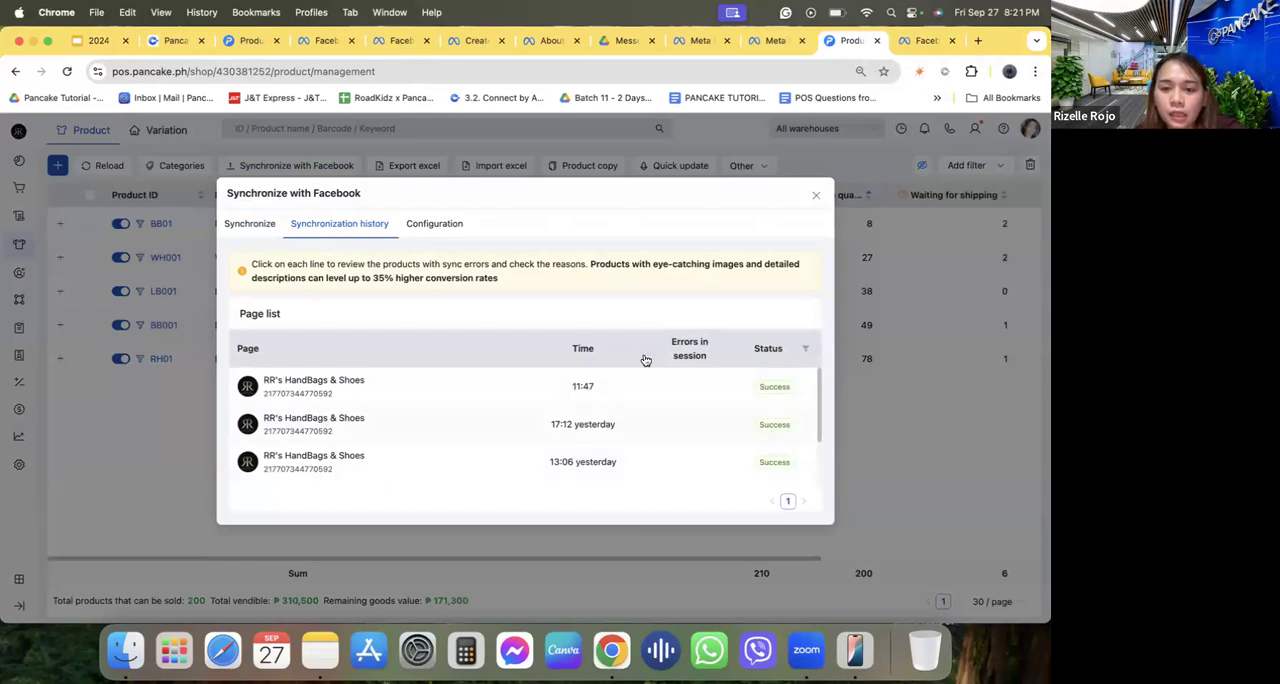
click(426, 230)
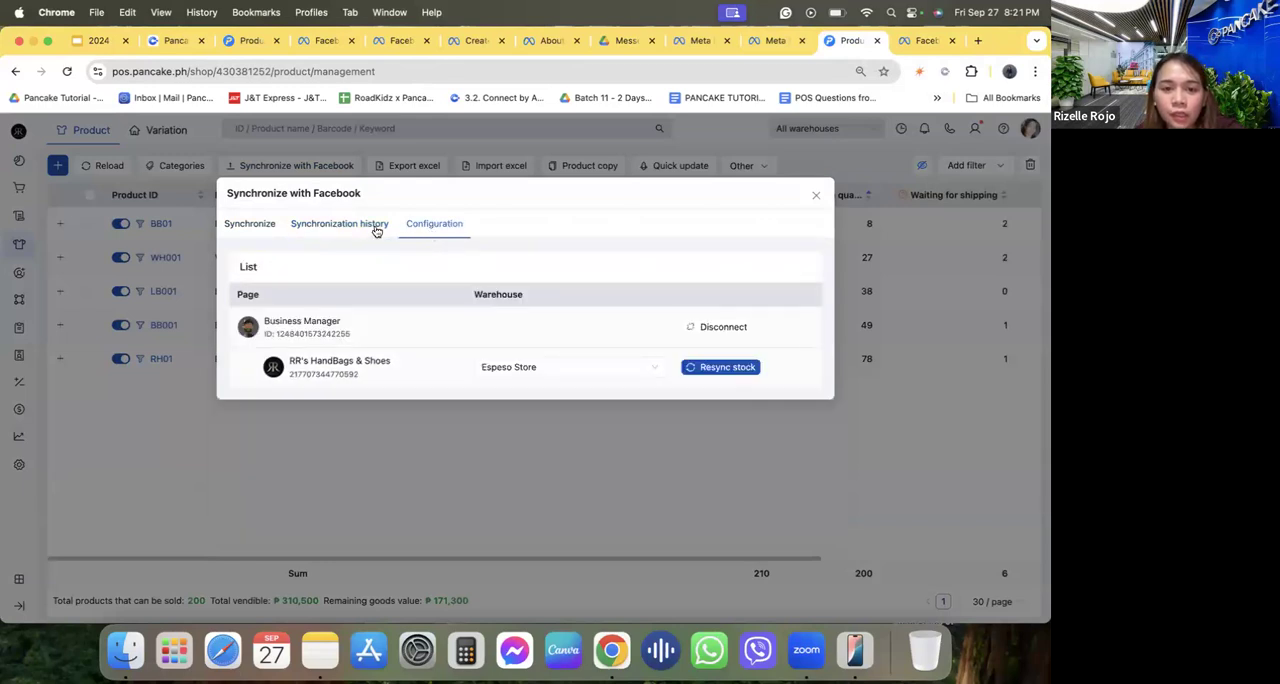
click(373, 226)
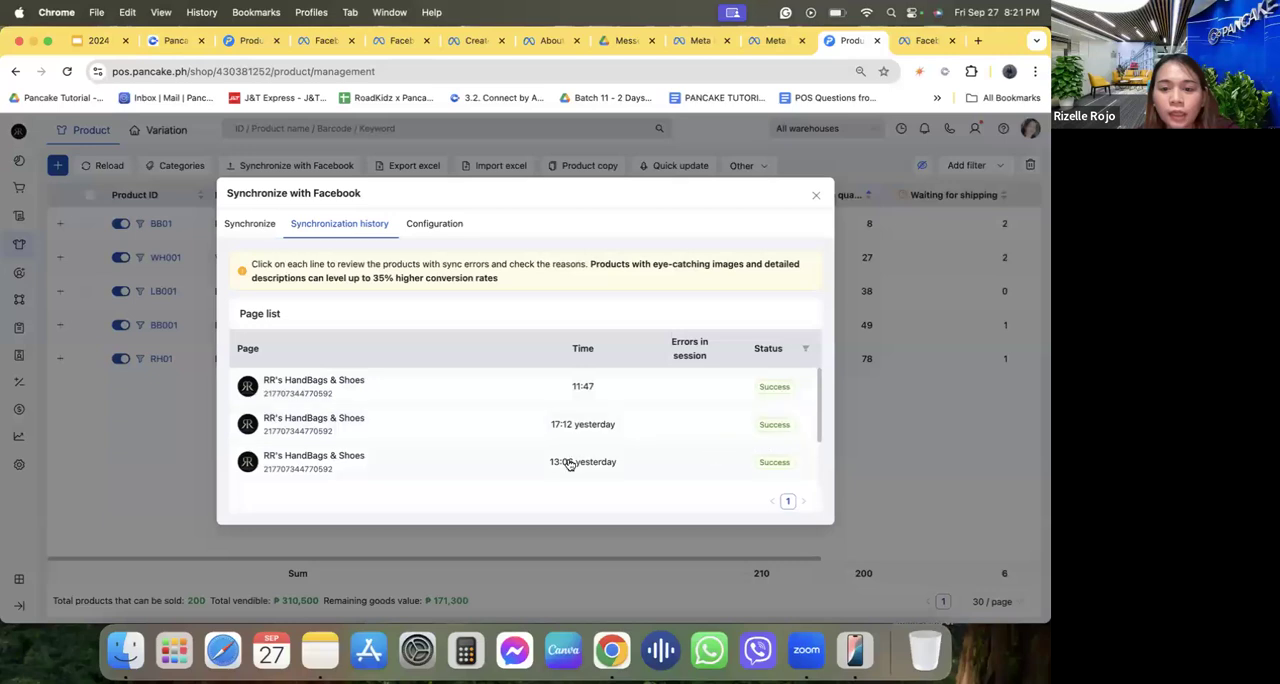
click(815, 196)
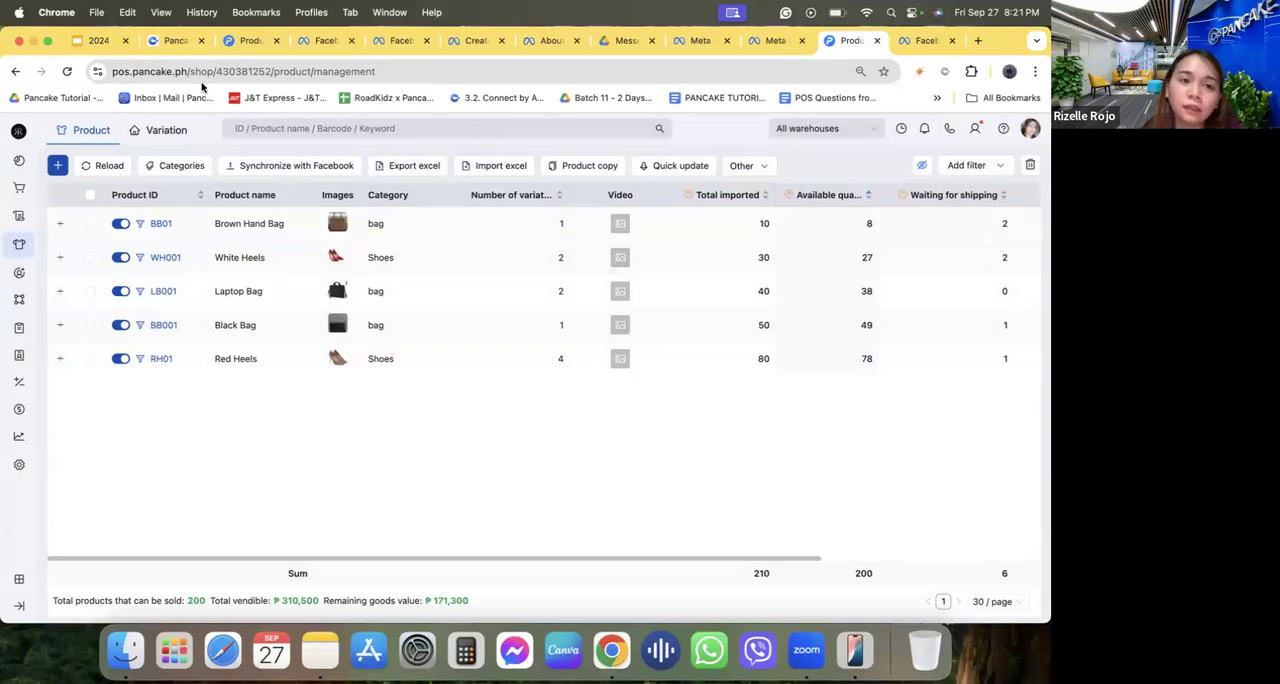
Switch to the Pancake dashboard, look over the connections waiting for activation, and close the list without activating any.
click(175, 41)
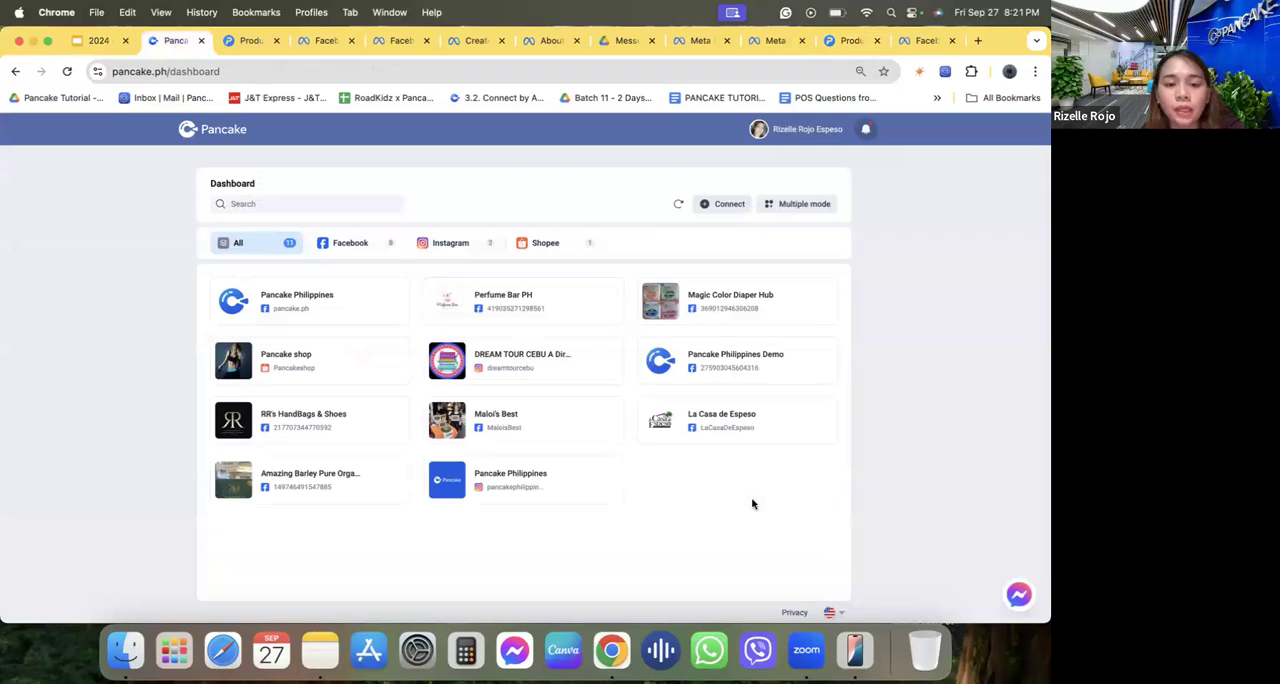
click(719, 203)
click(444, 280)
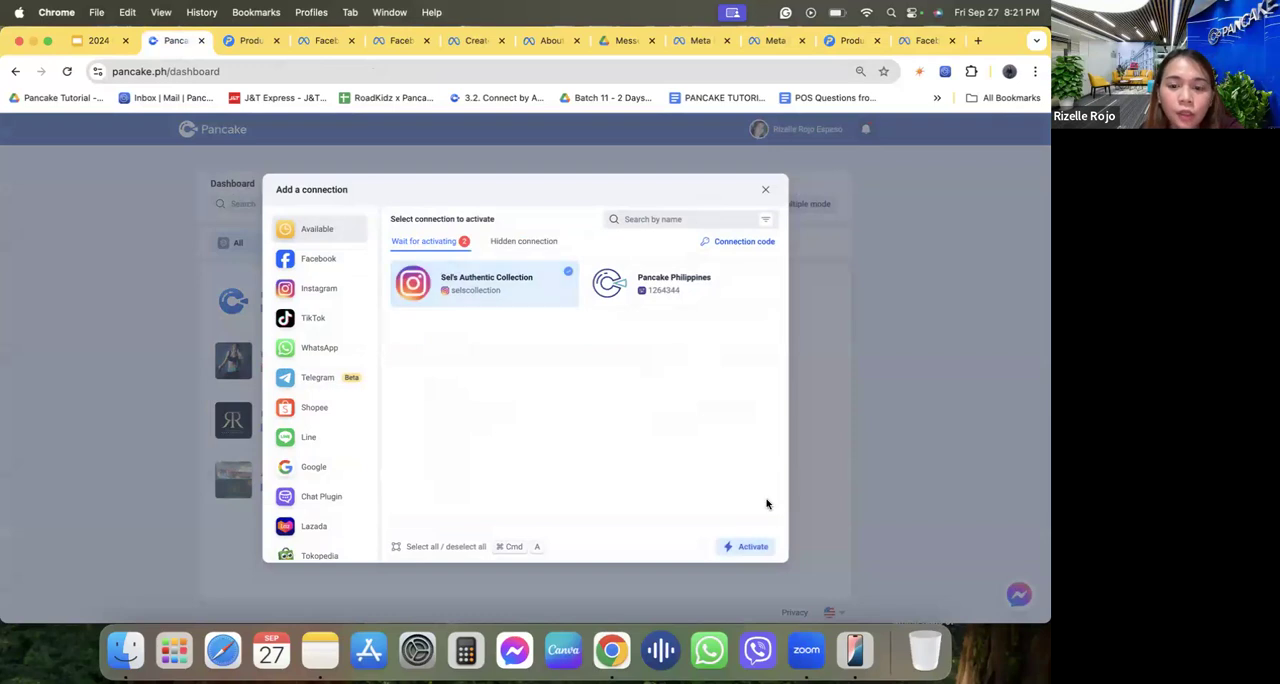
click(495, 300)
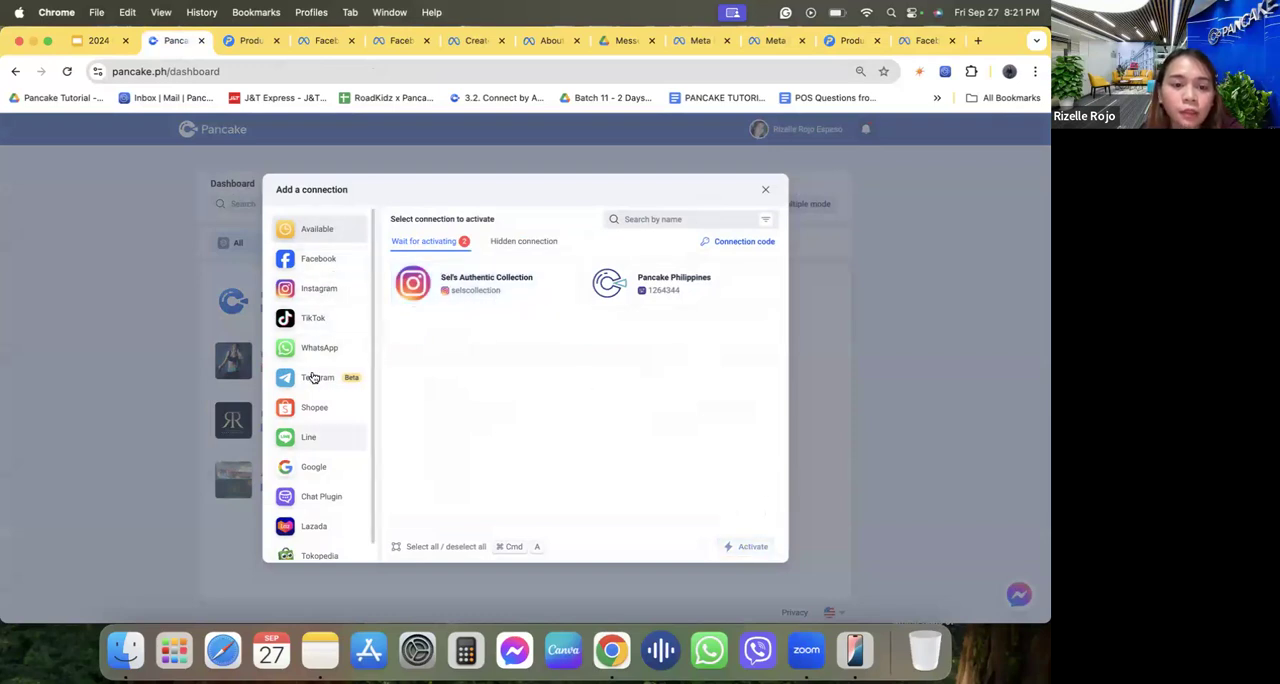
click(765, 190)
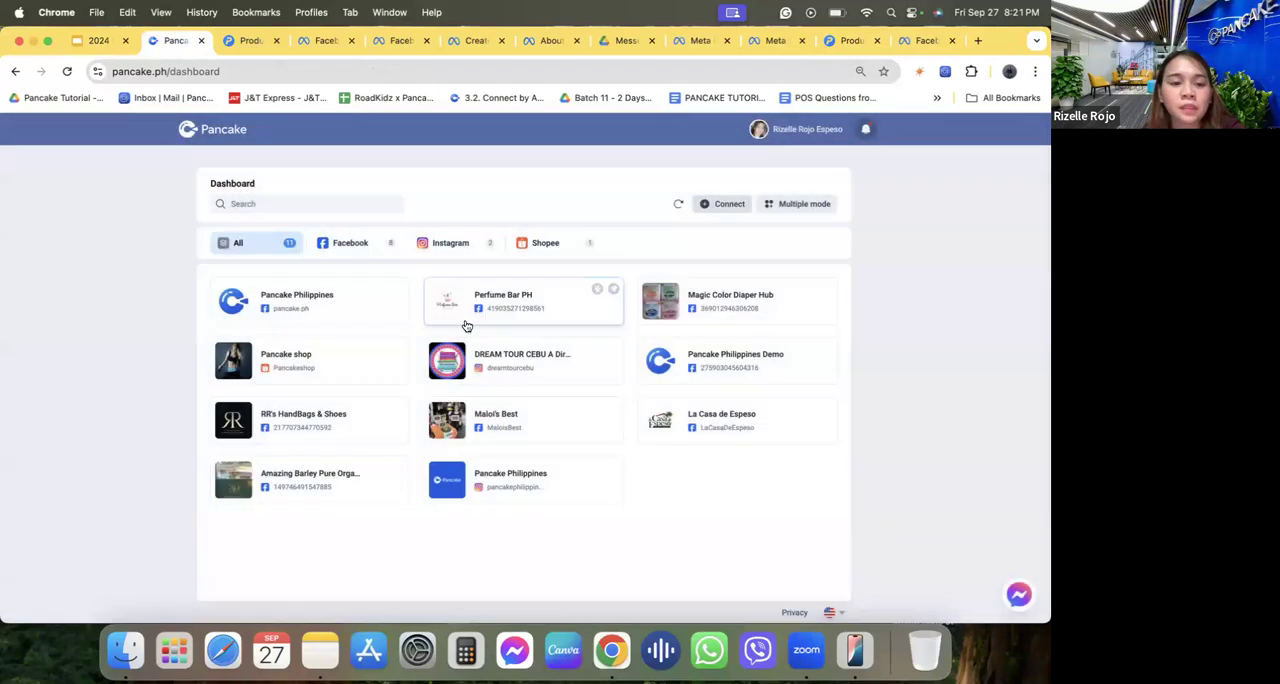
Open the first cart order conversation of the RR's HandBags & Shoes page and compare its sendable product list with the POS products.
click(303, 428)
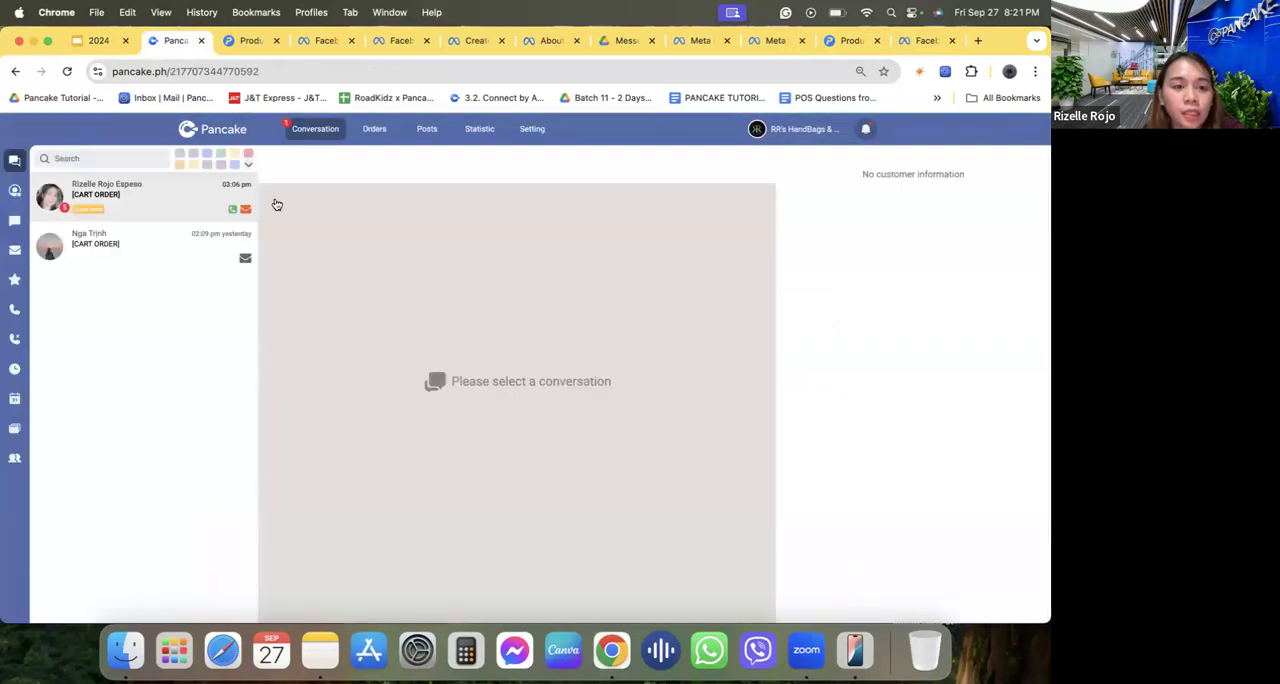
click(183, 187)
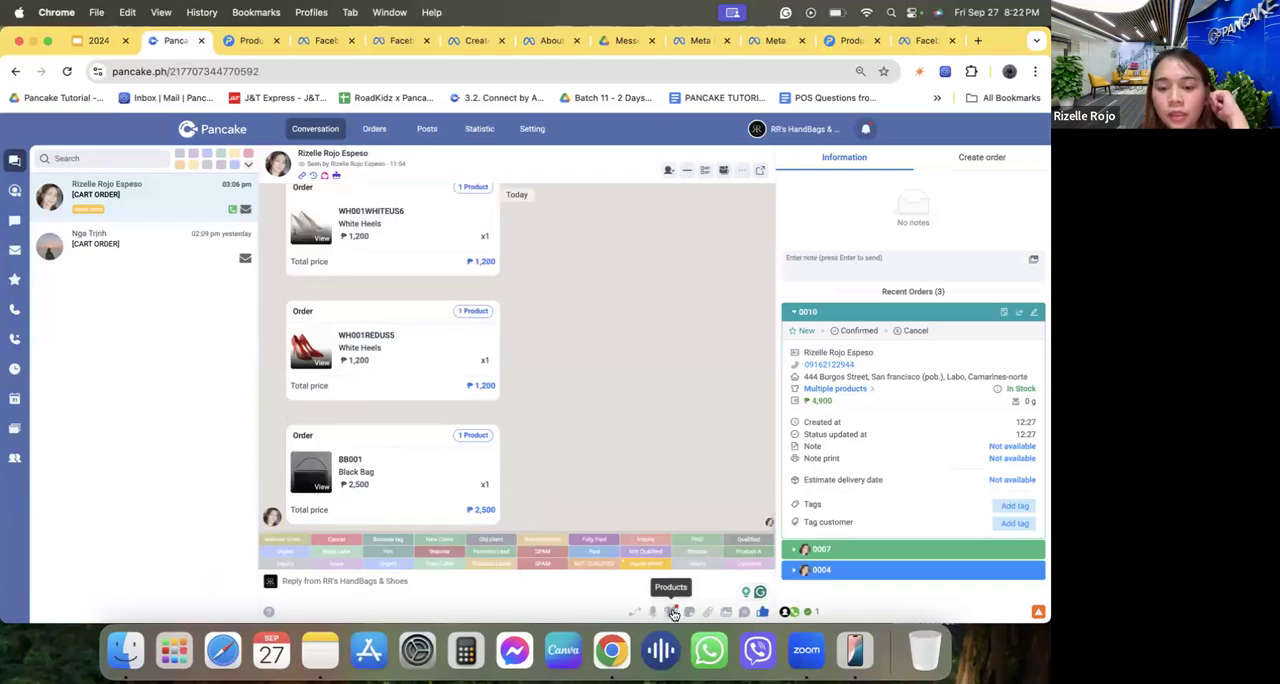
click(674, 612)
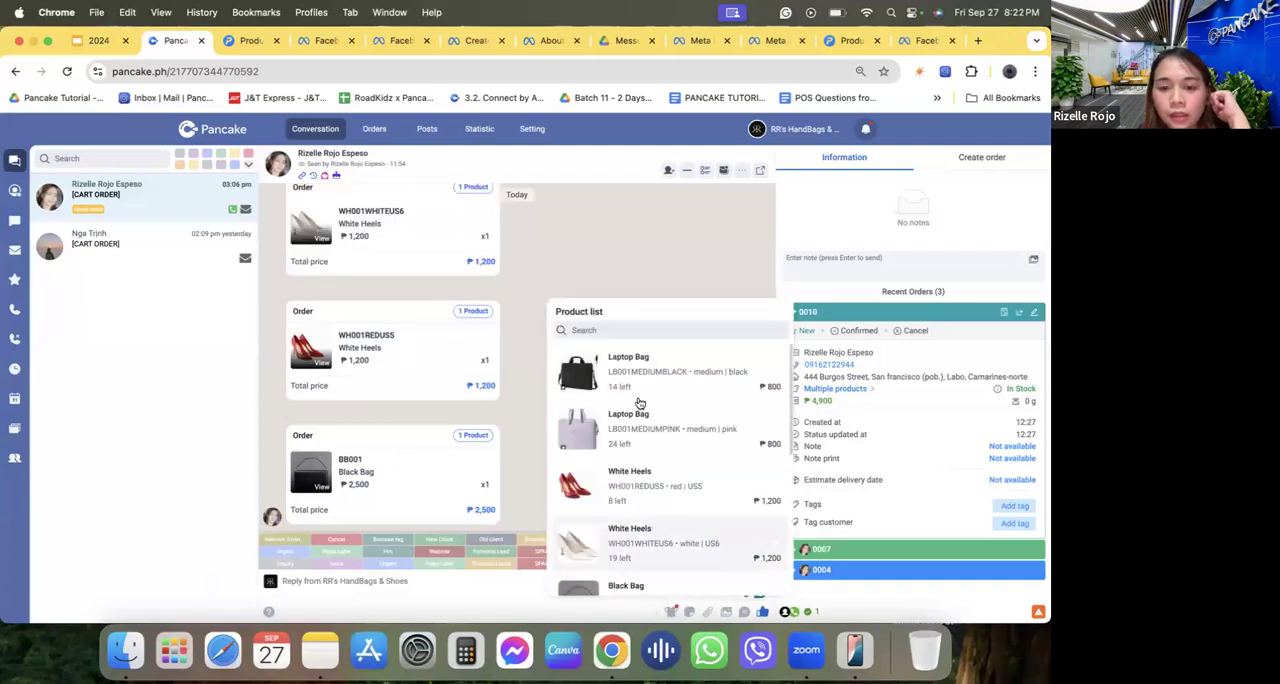
scroll(640, 388, down, 5)
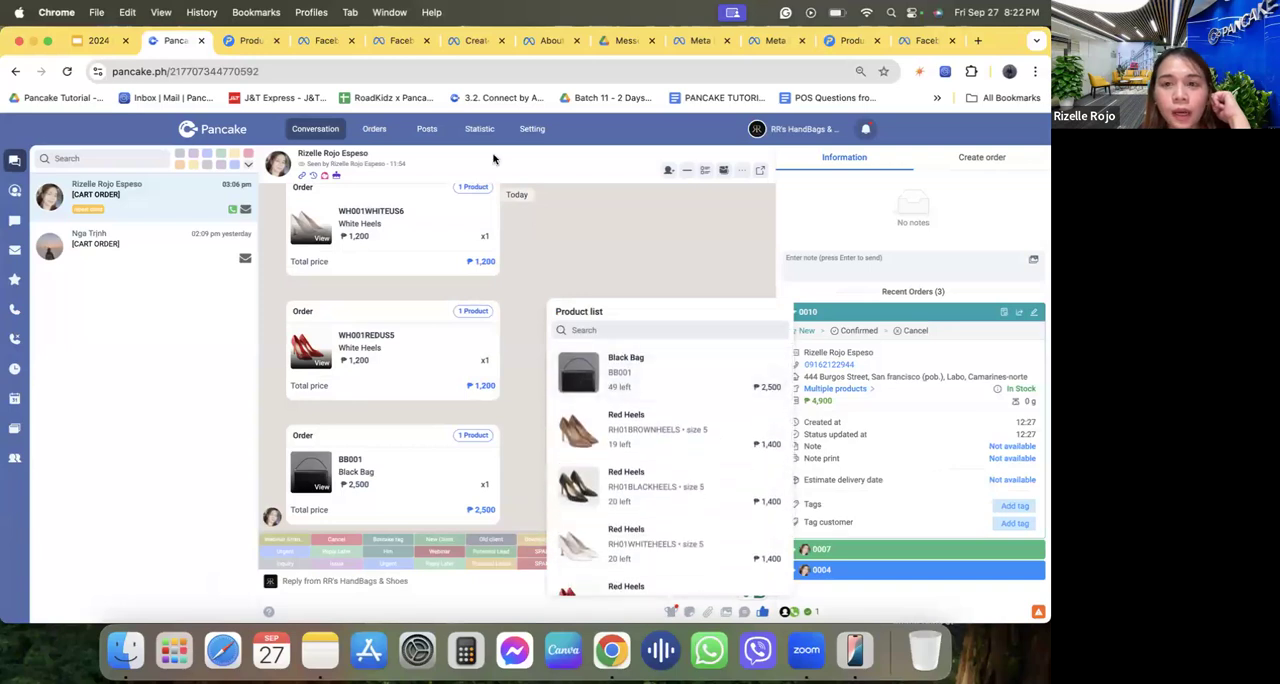
click(842, 45)
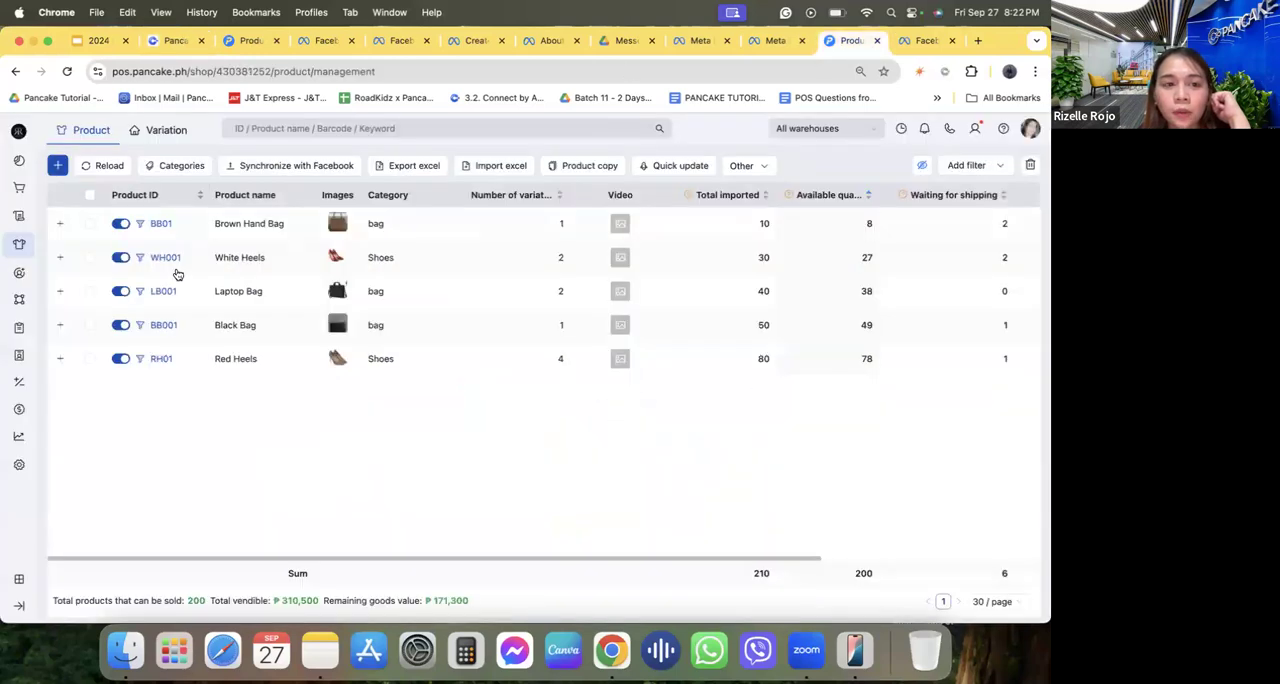
click(175, 41)
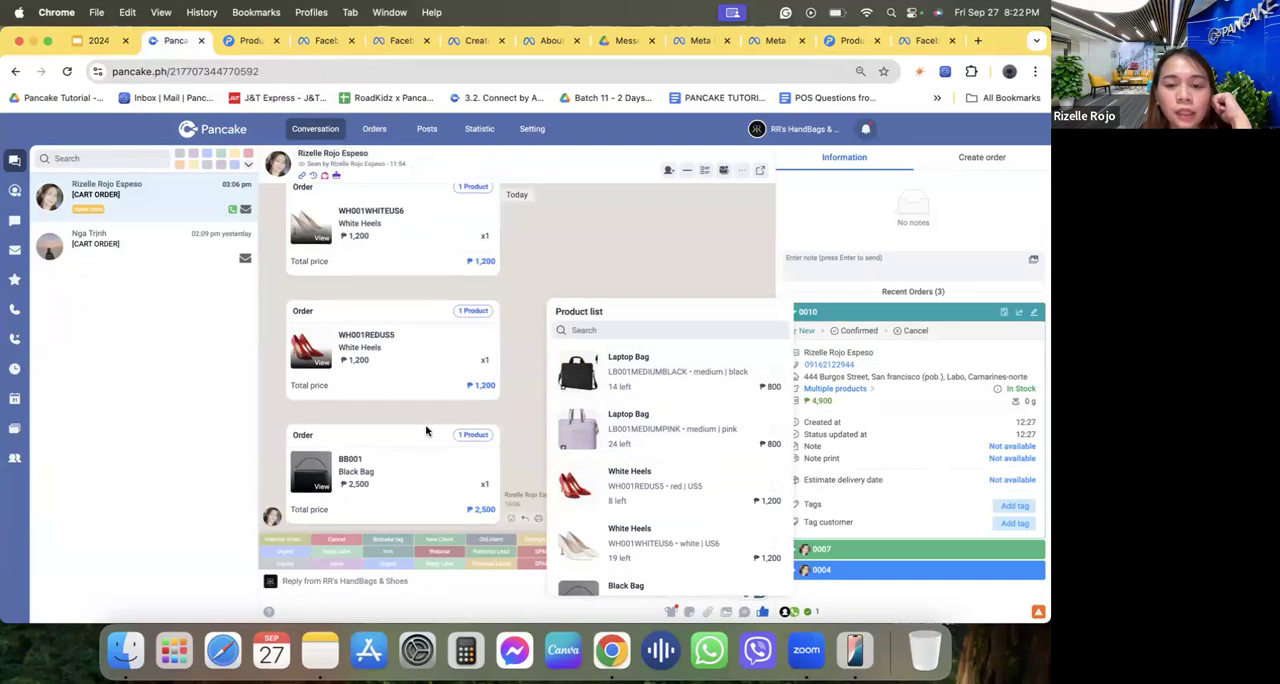
Select all ten bag and heels variants in the conversation's product list and send them to the customer.
scroll(716, 425, down, 5)
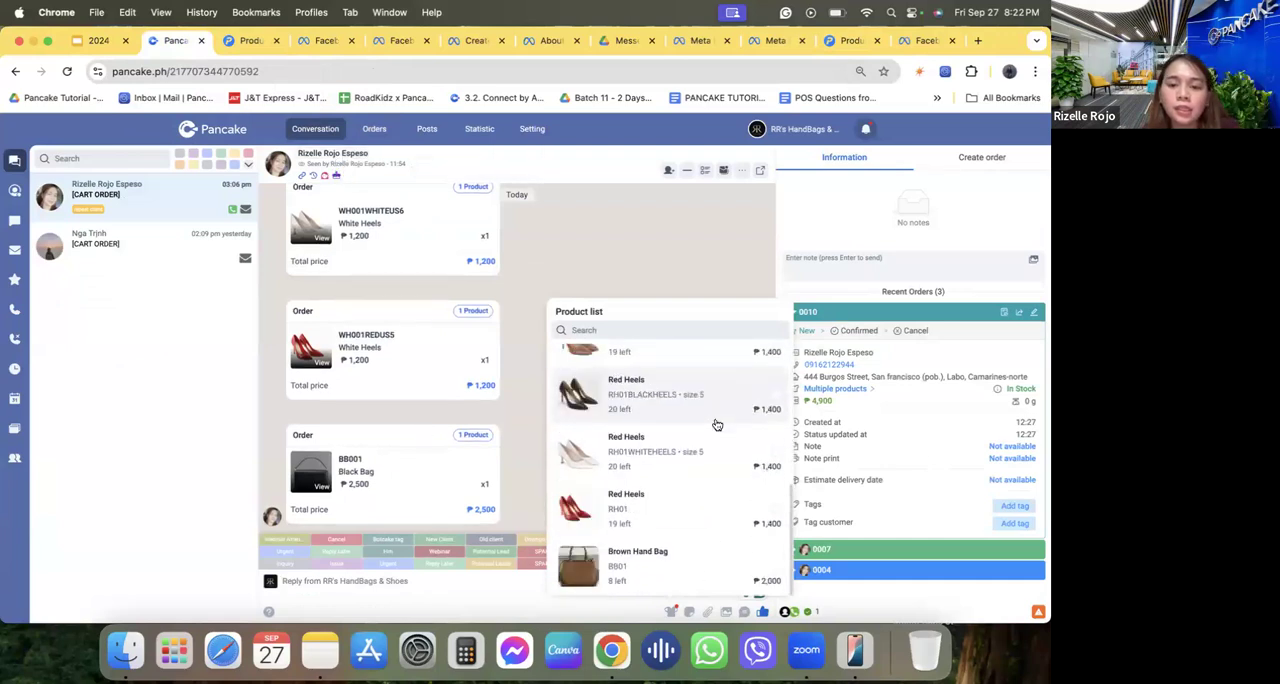
click(715, 420)
click(707, 458)
click(706, 508)
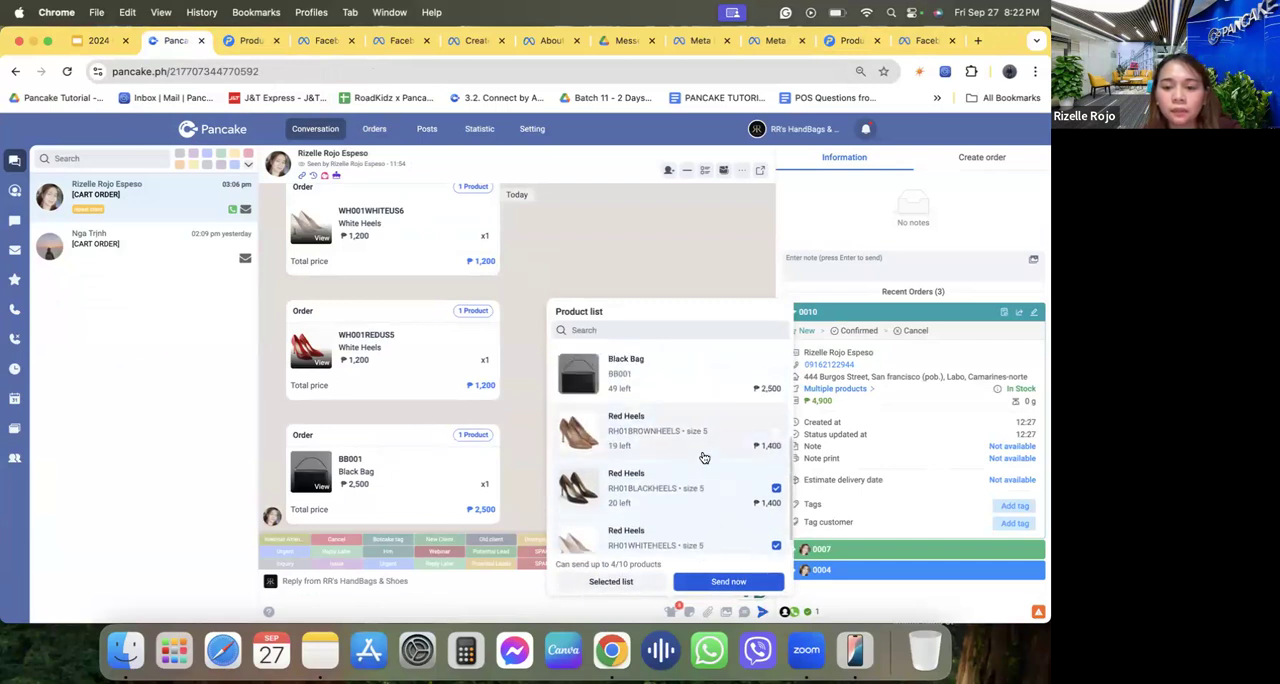
scroll(703, 455, up, 3)
click(703, 455)
click(697, 399)
click(688, 363)
scroll(688, 363, up, 3)
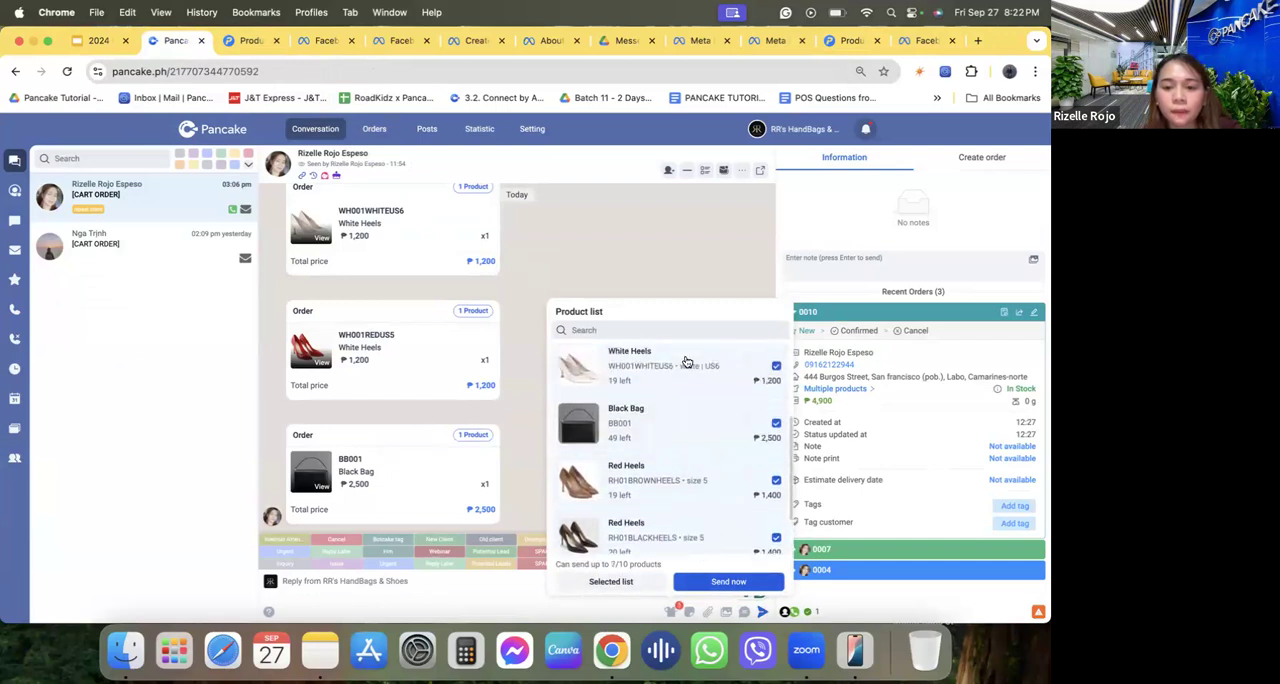
click(684, 399)
click(686, 424)
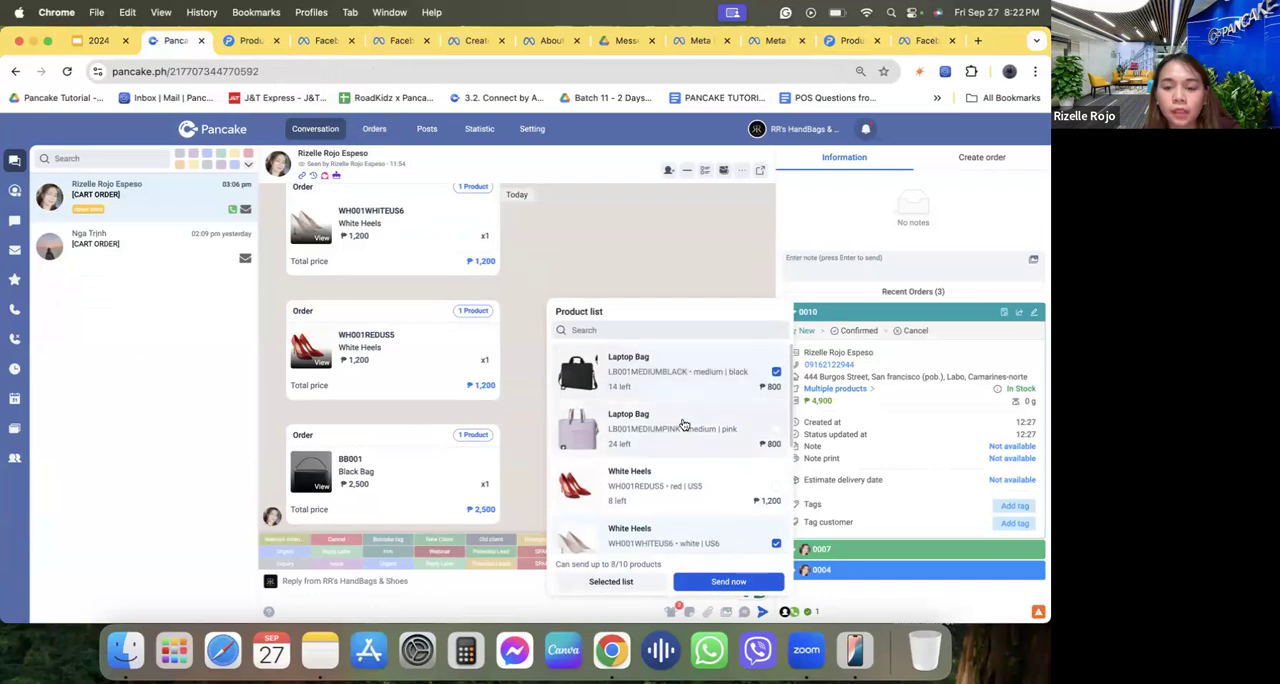
click(688, 486)
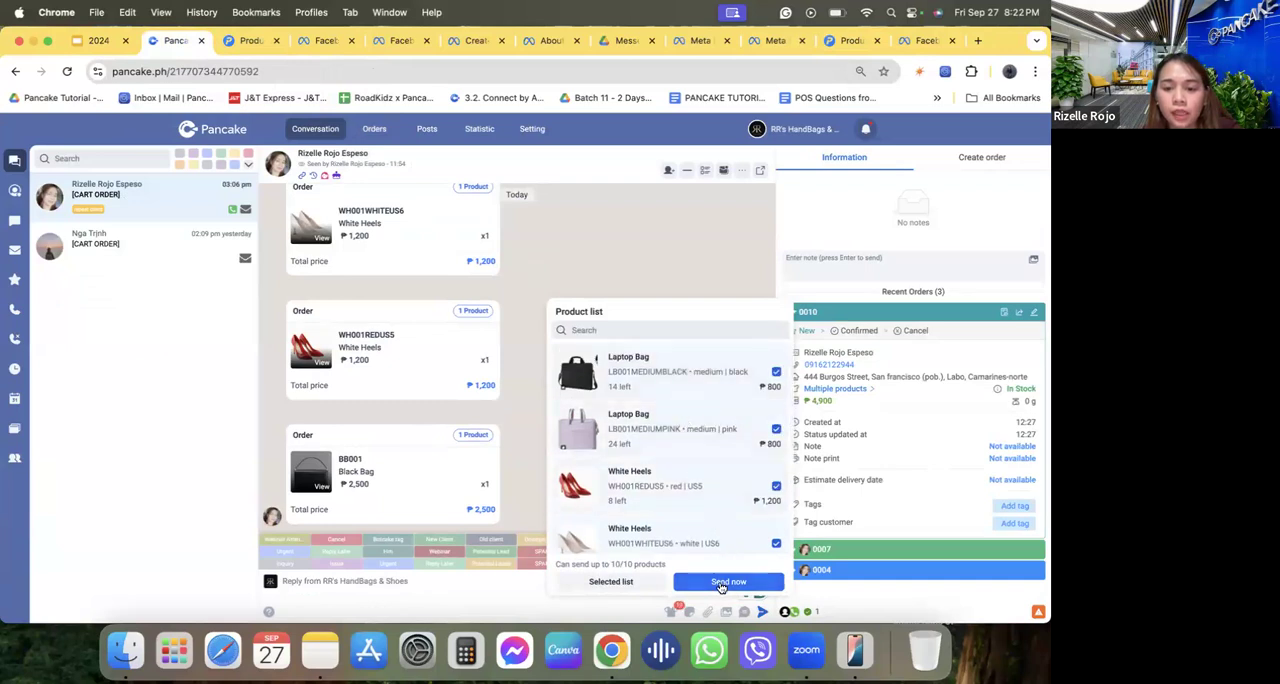
click(724, 582)
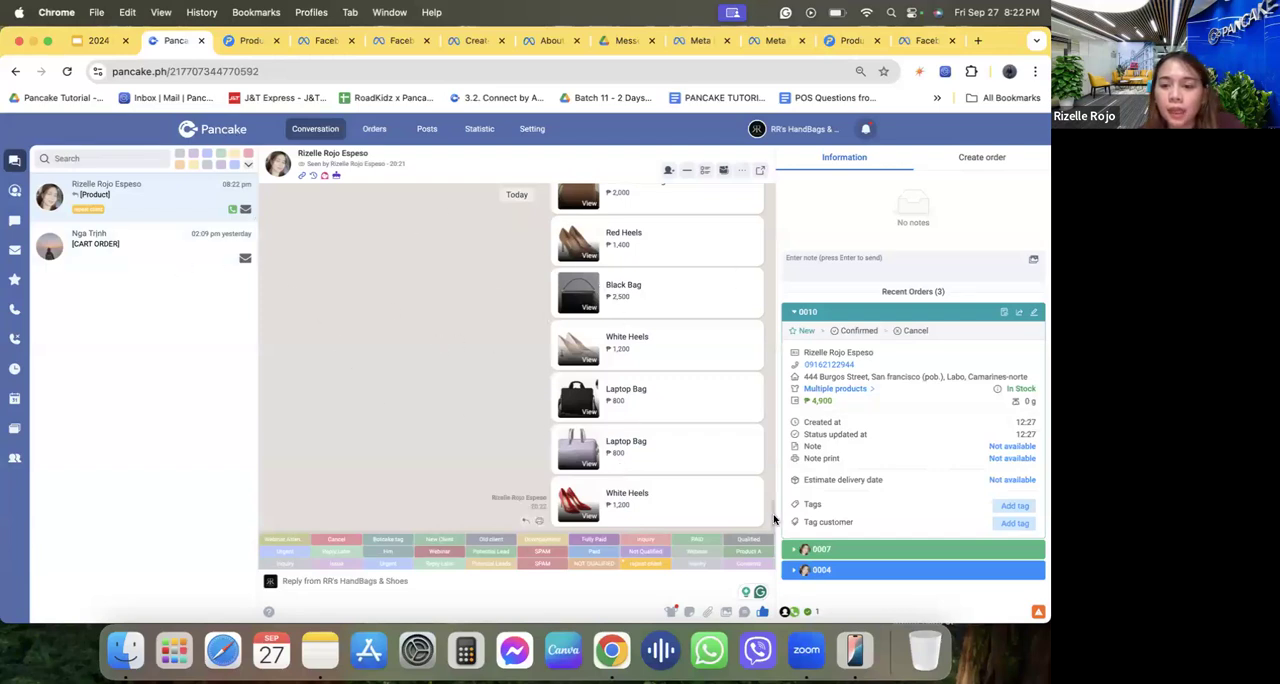
Expand each of the customer's three recent orders to review its details, and collapse them all again.
click(883, 314)
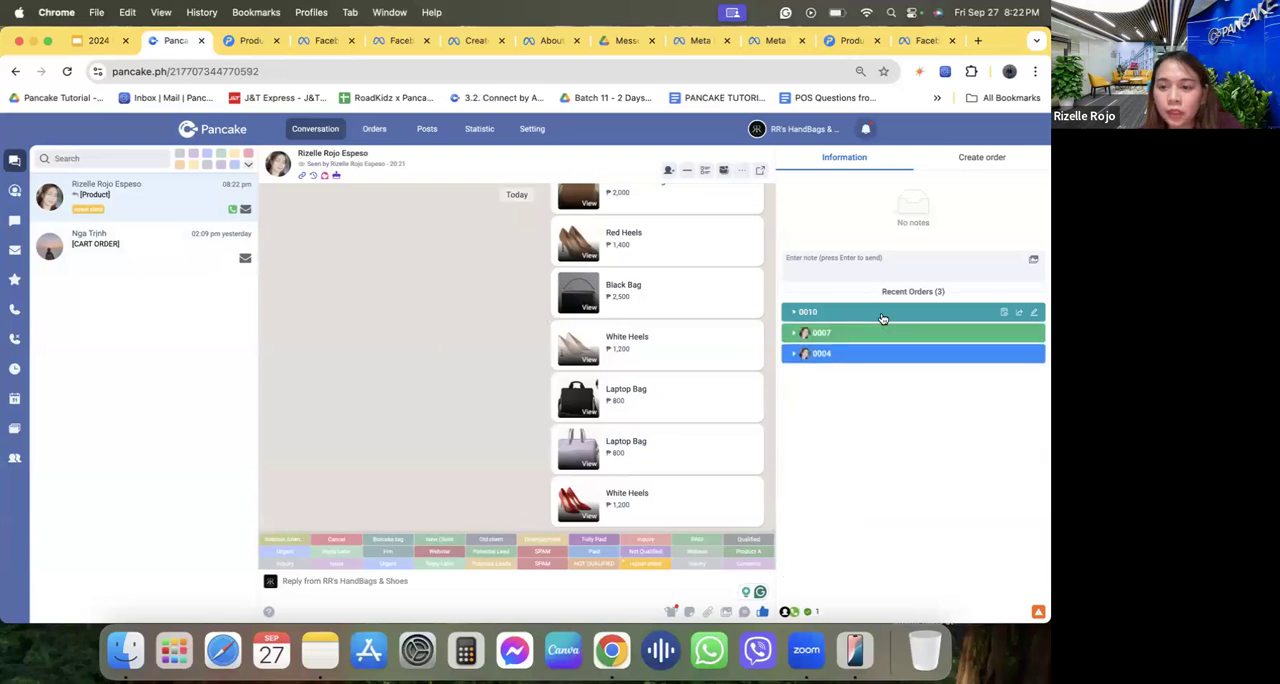
click(883, 318)
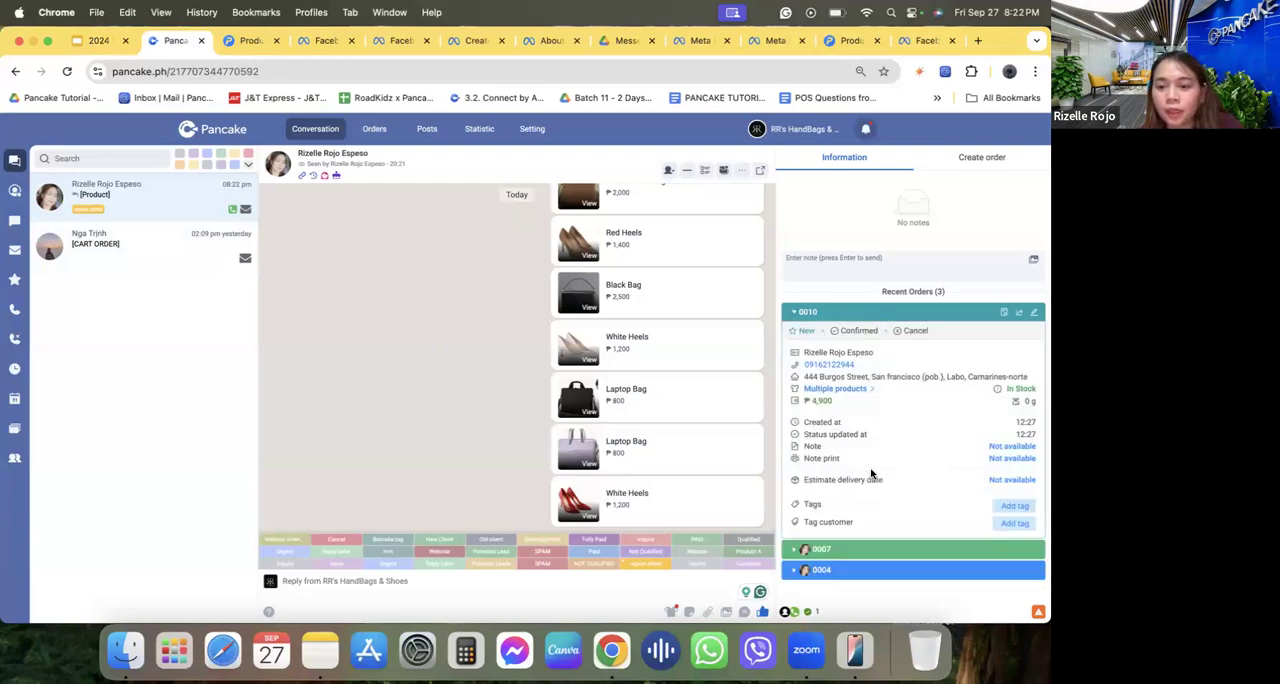
click(847, 549)
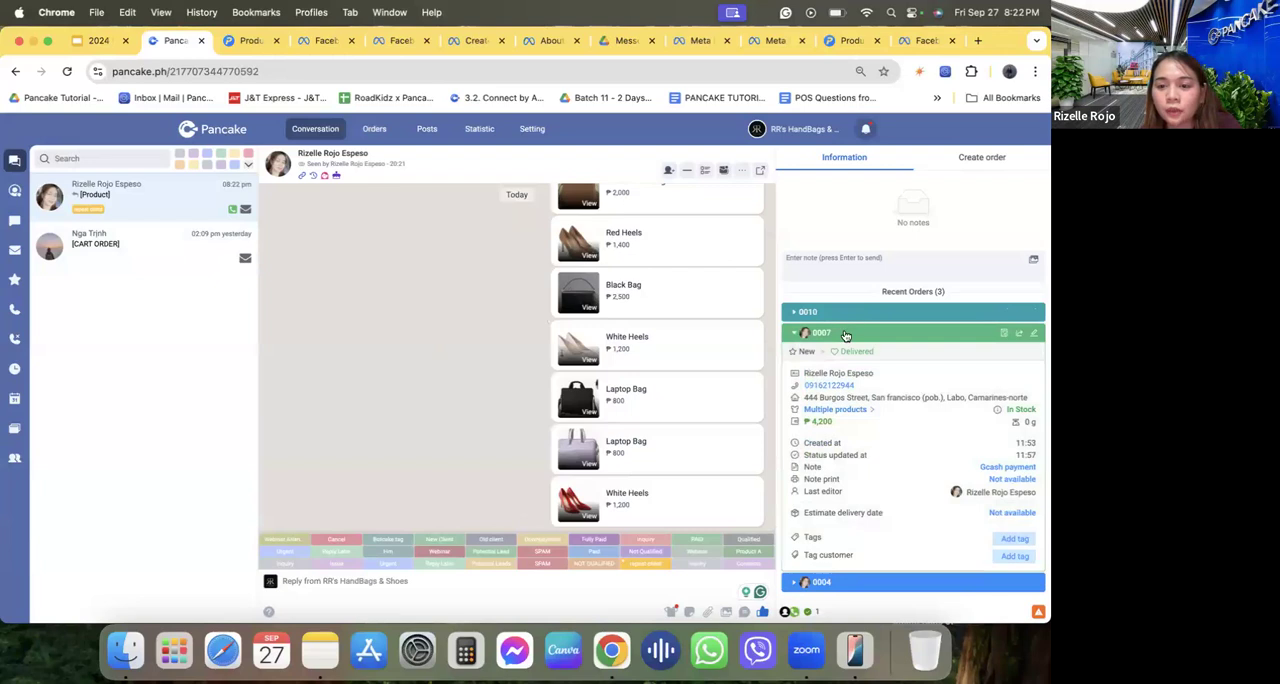
click(845, 335)
click(843, 354)
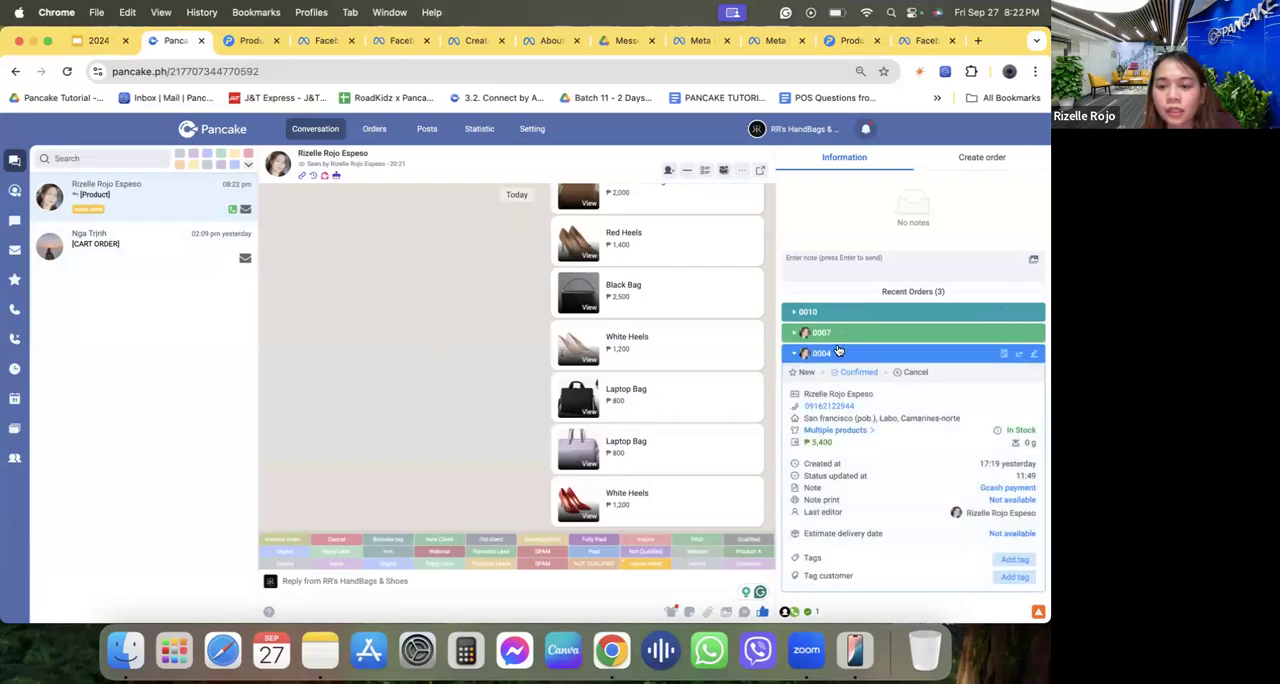
click(838, 352)
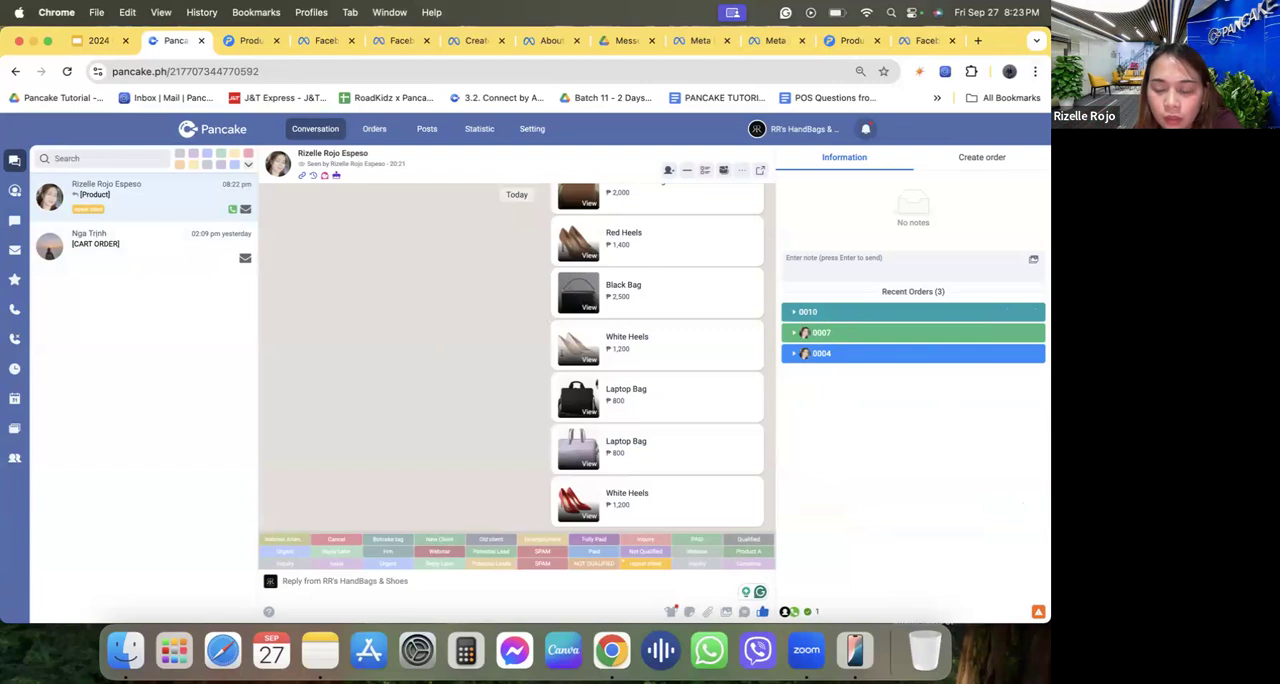
Switch to iPhone Mirroring, resume the connection, minimize the browser window and unlock mirroring with the Mac login password.
click(855, 650)
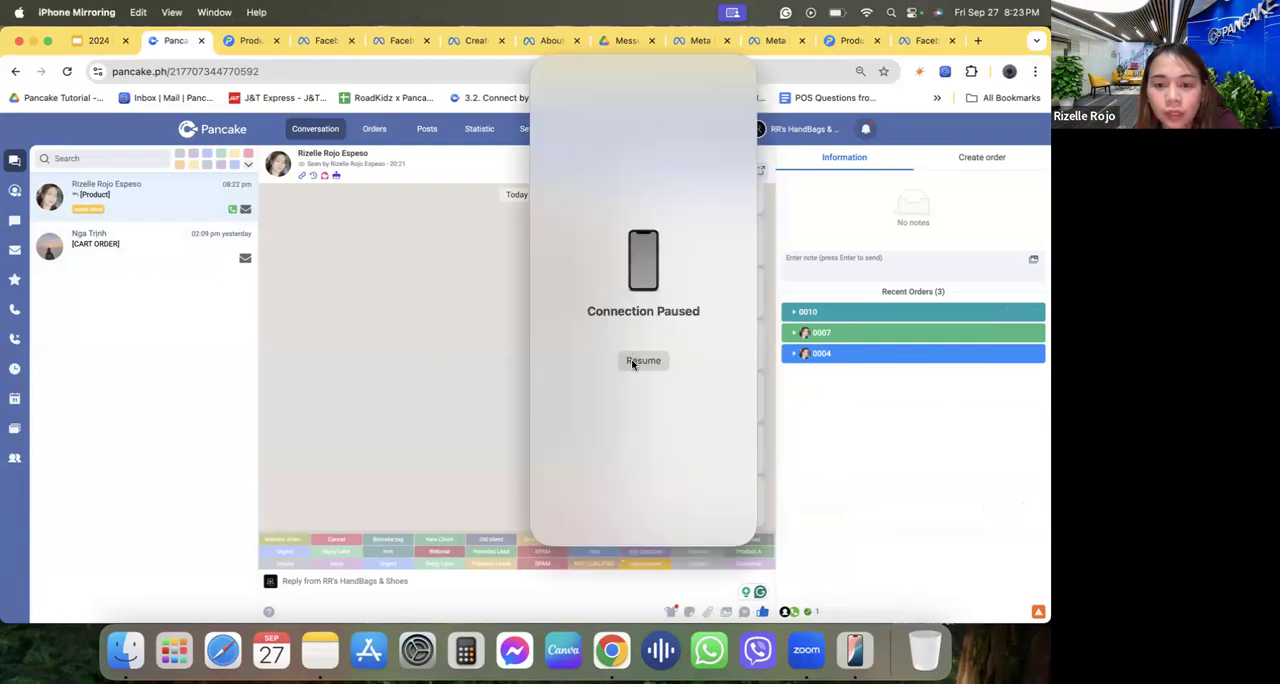
click(643, 361)
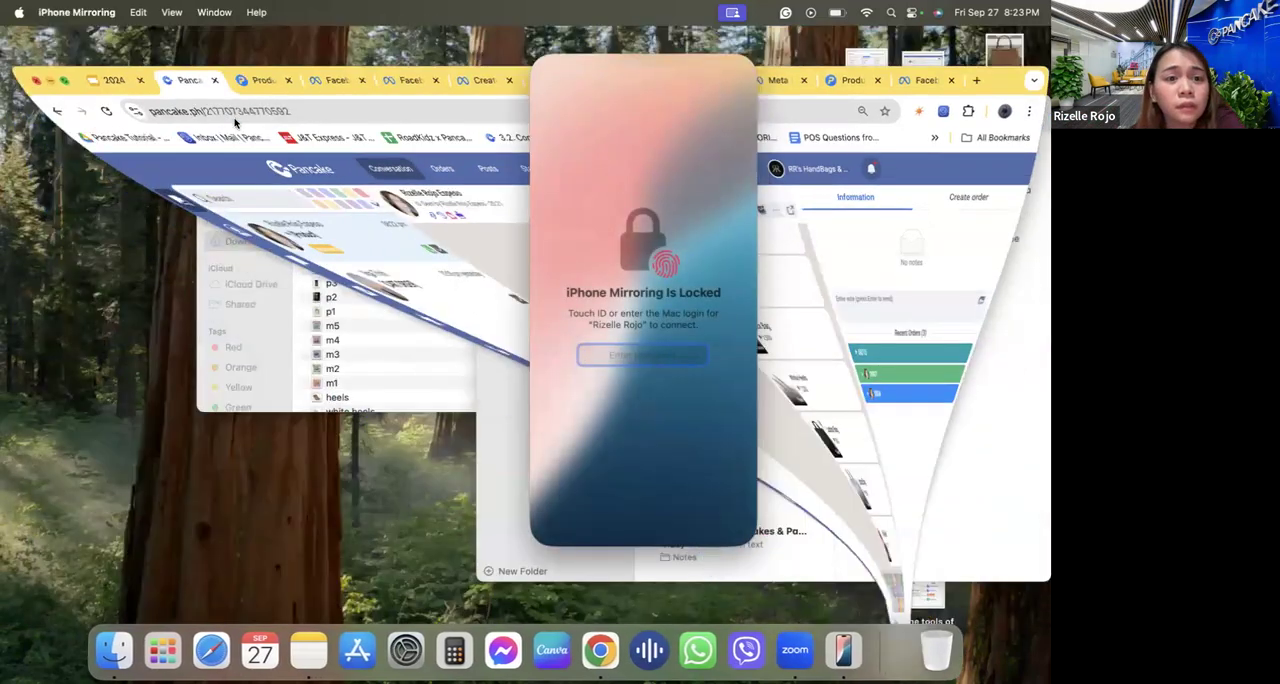
click(215, 115)
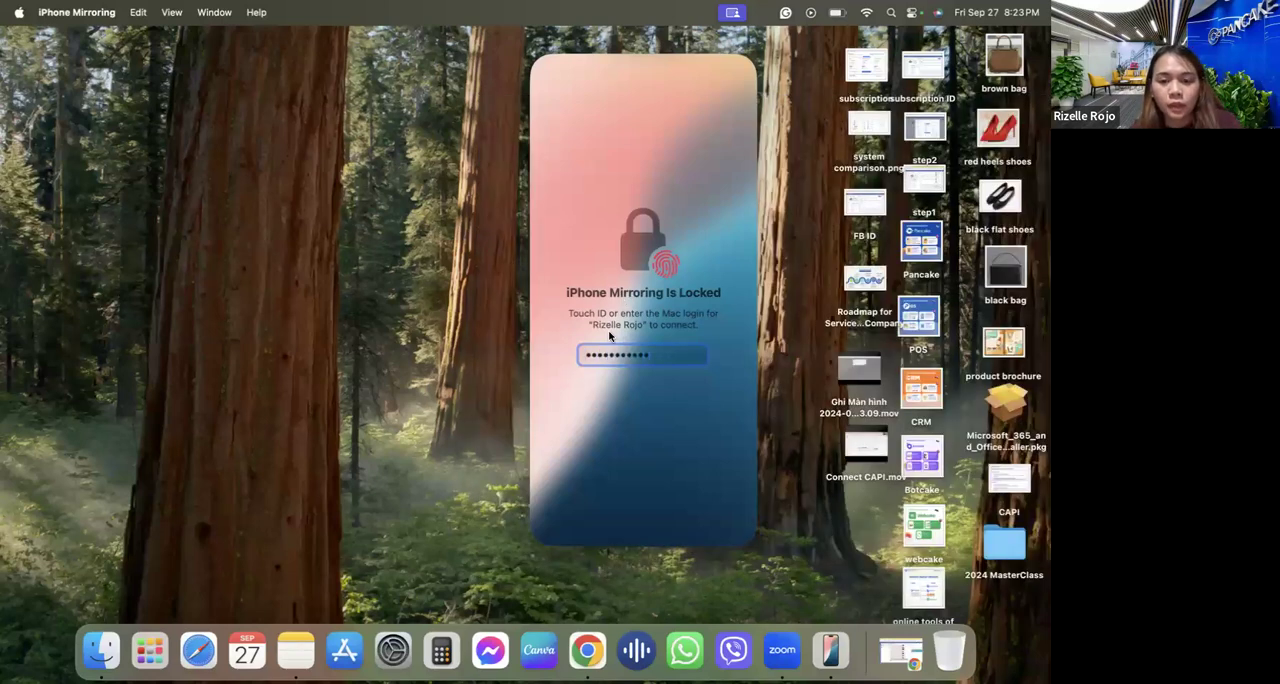
key(Return)
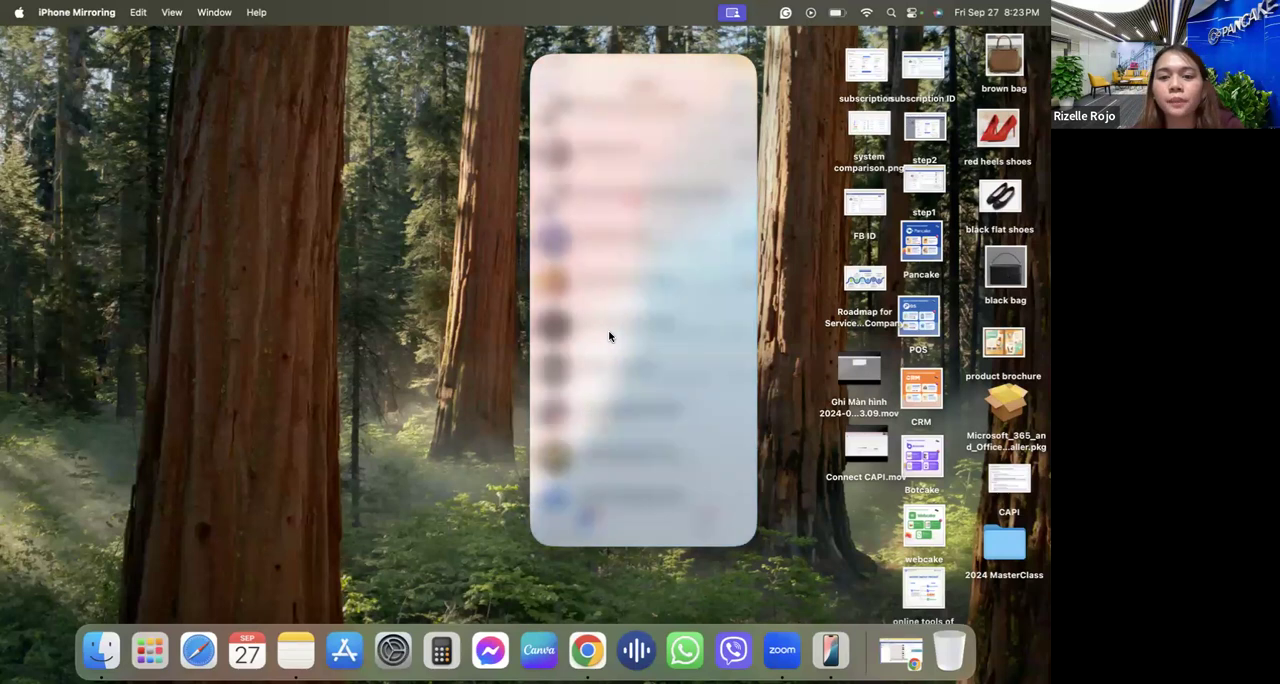
Open the RR's HandBags & Shoes chat in Messenger on the phone and browse the carousel of received products.
scroll(620, 330, up, 3)
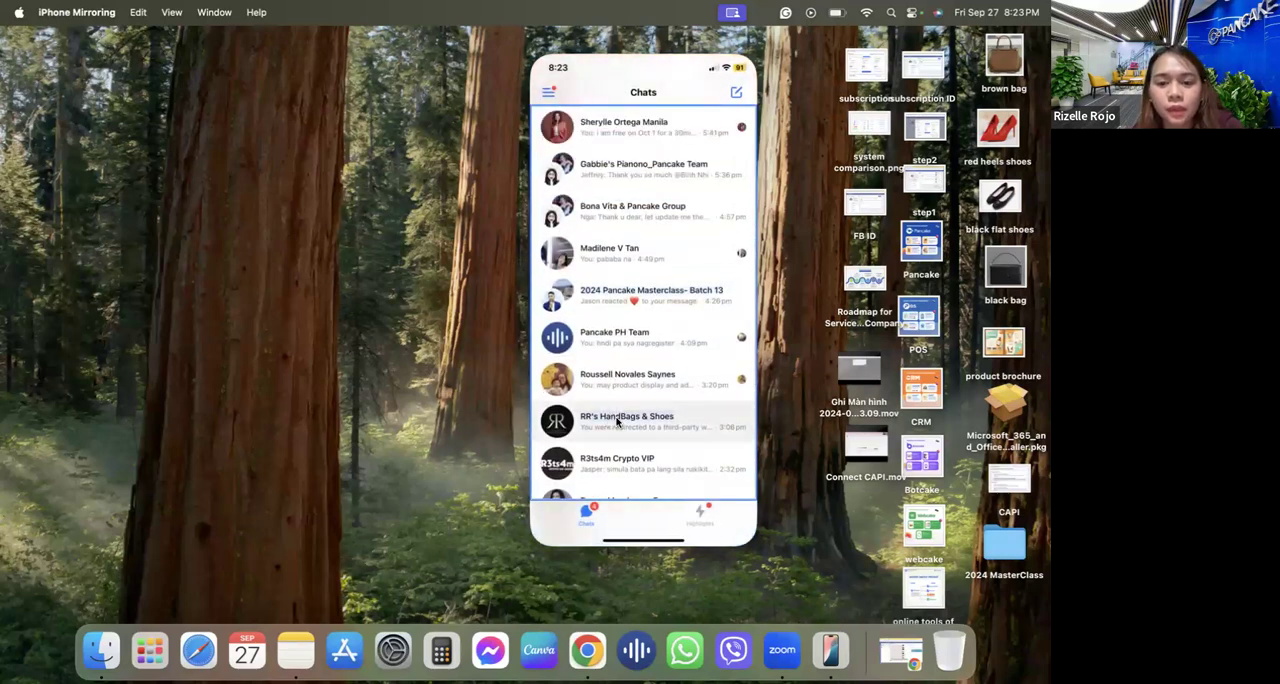
click(609, 421)
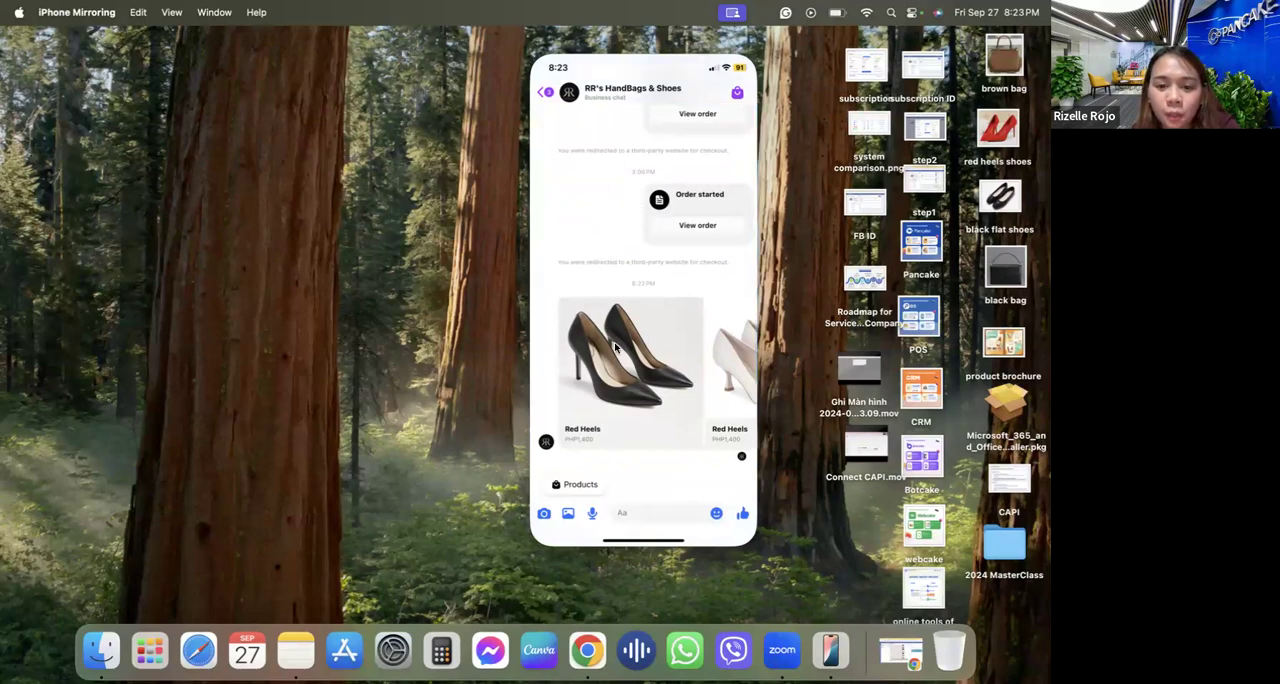
scroll(643, 380, right, 10)
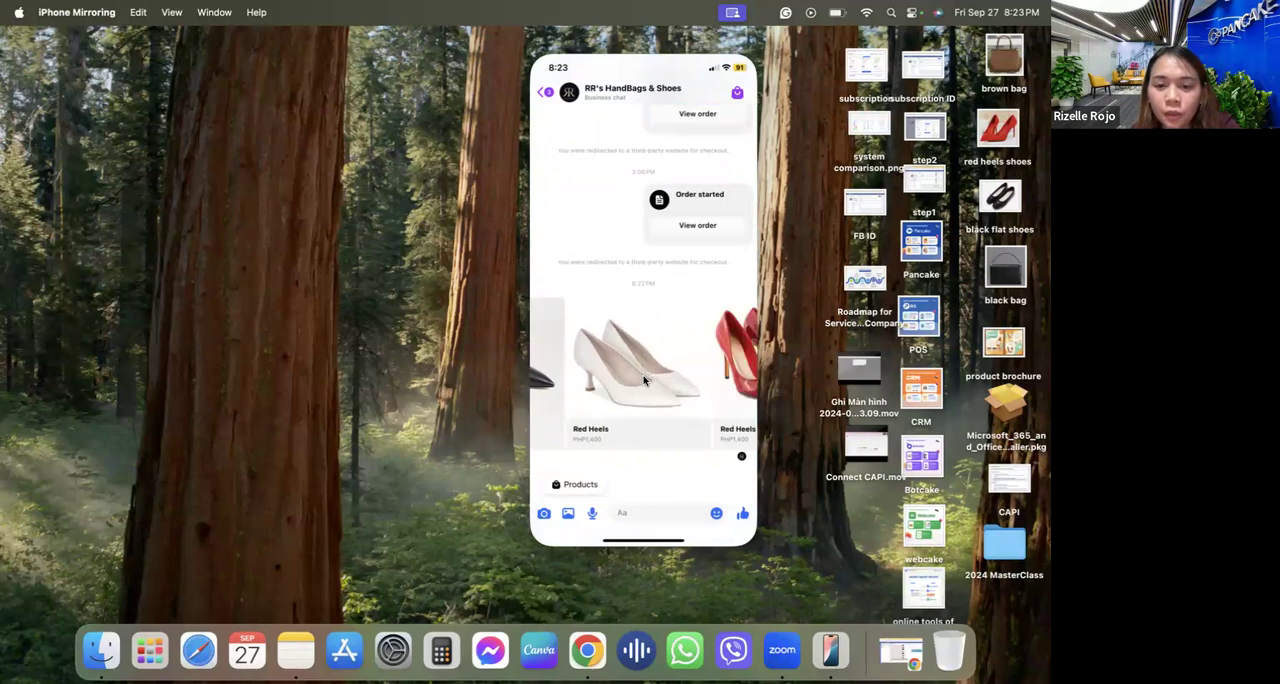
Browse the rest of the received product carousel, open the shop's full product list and look through its products and quick questions.
scroll(643, 380, right, 10)
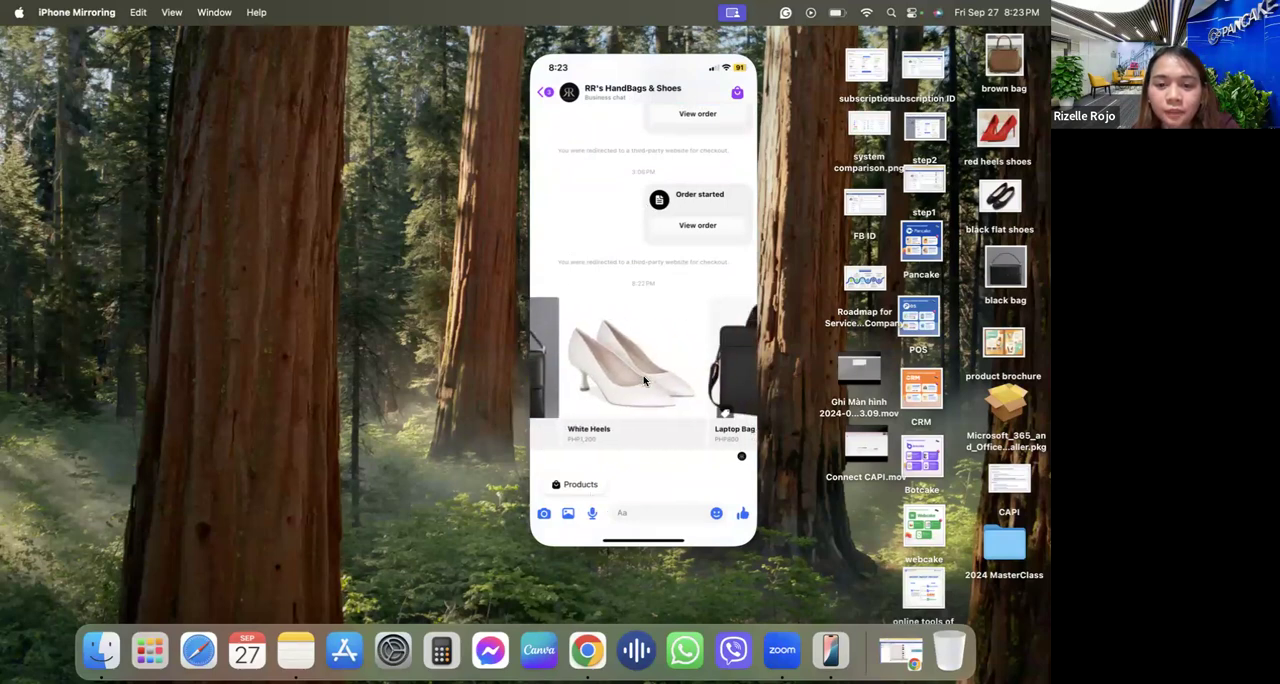
scroll(643, 380, left, 5)
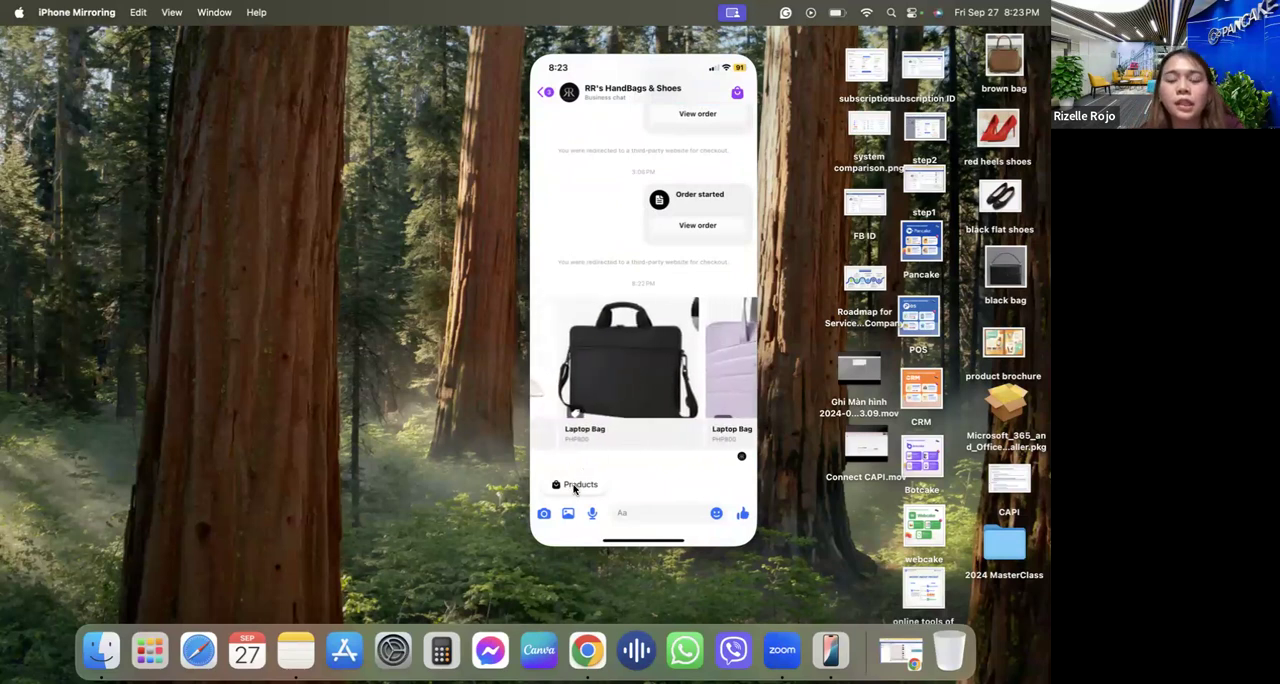
click(577, 485)
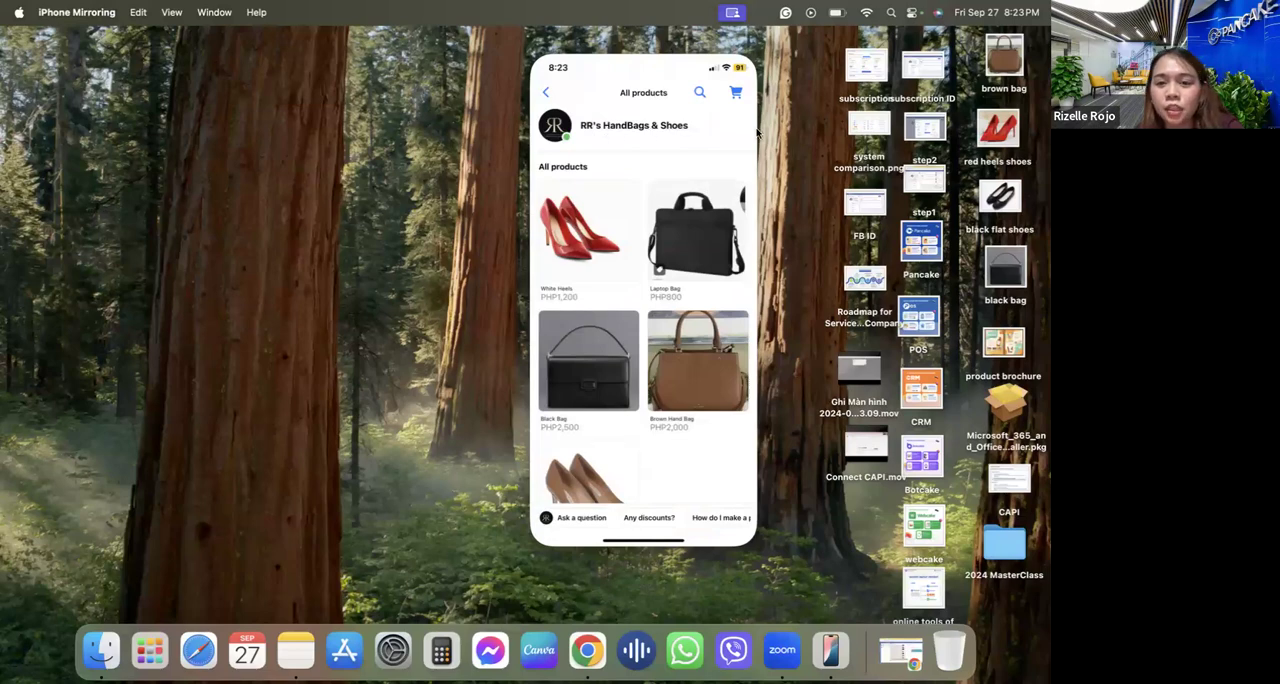
scroll(592, 307, down, 2)
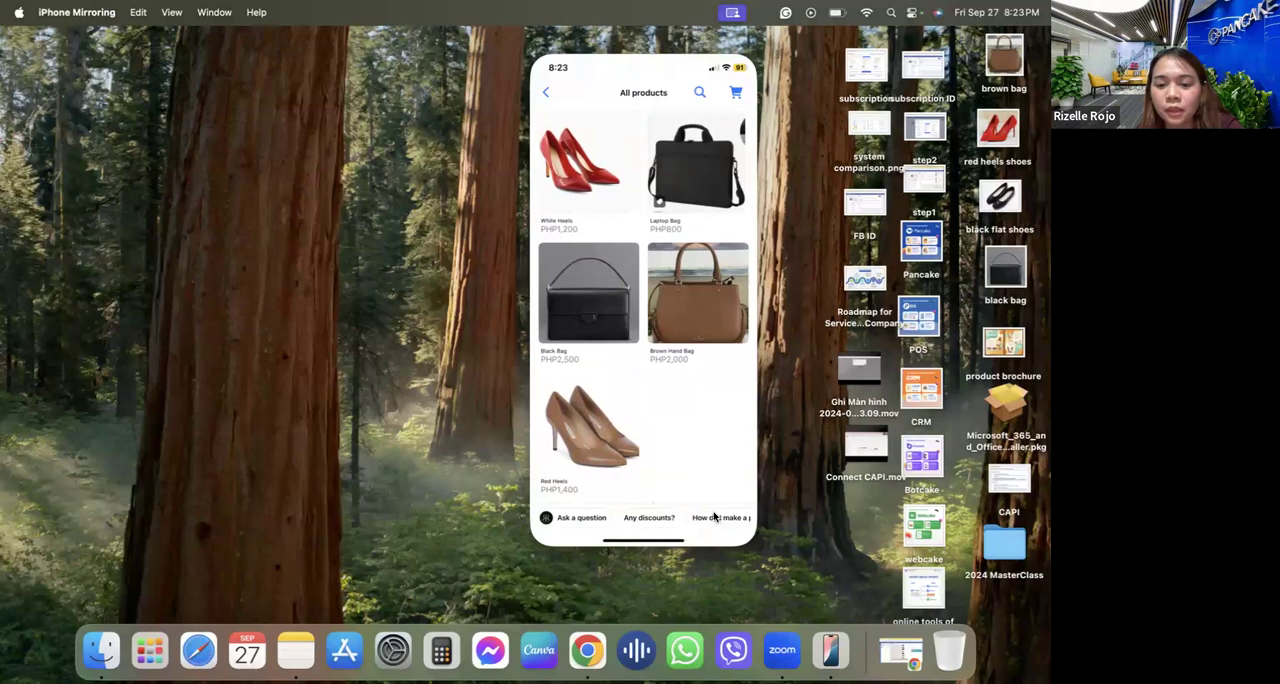
scroll(712, 517, right, 3)
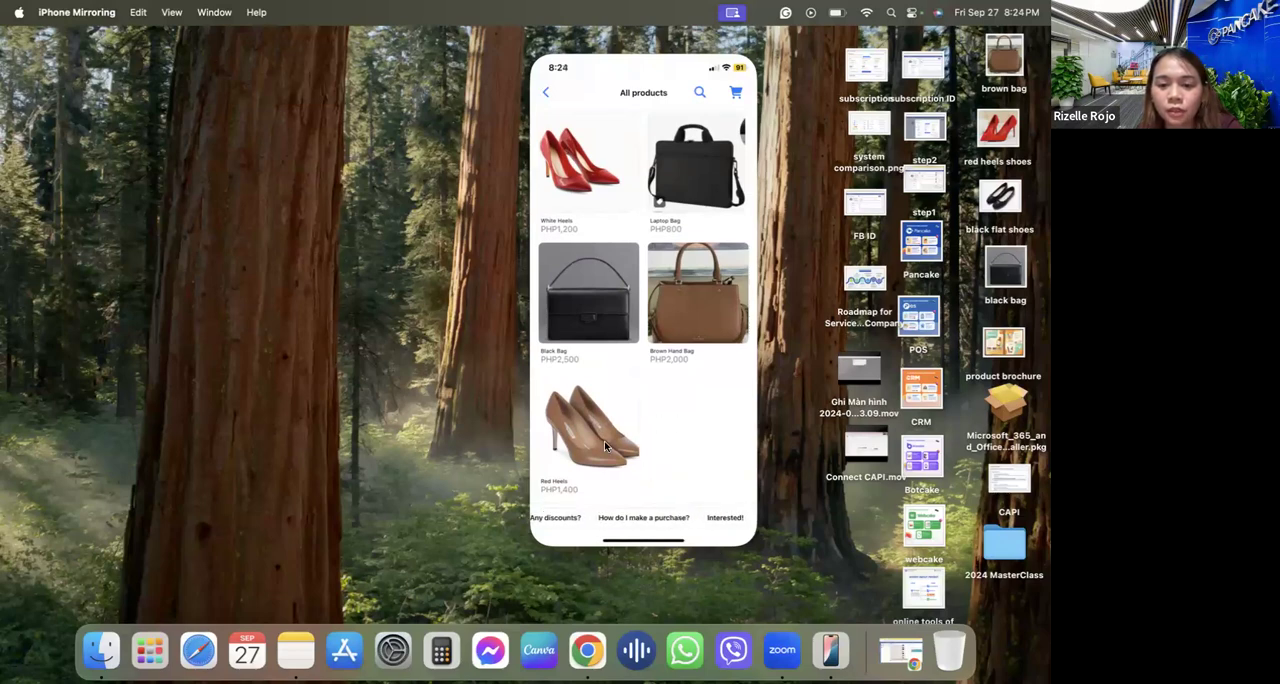
scroll(655, 448, up, 2)
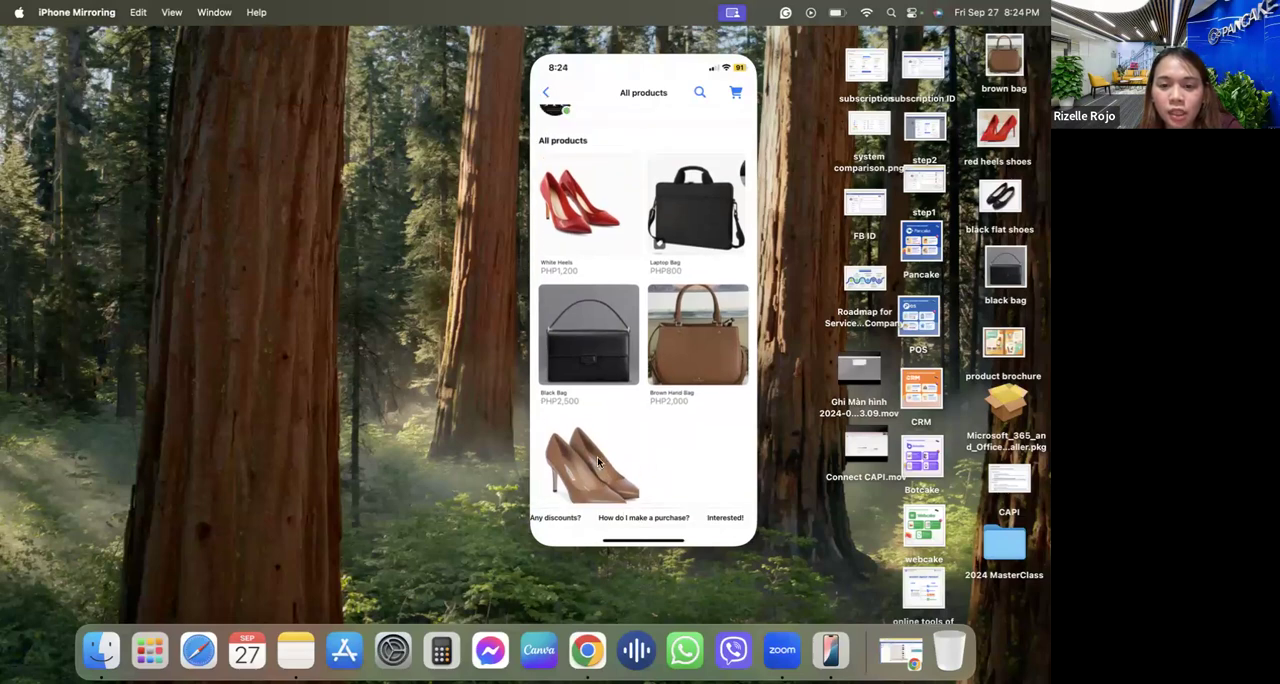
scroll(597, 456, up, 1)
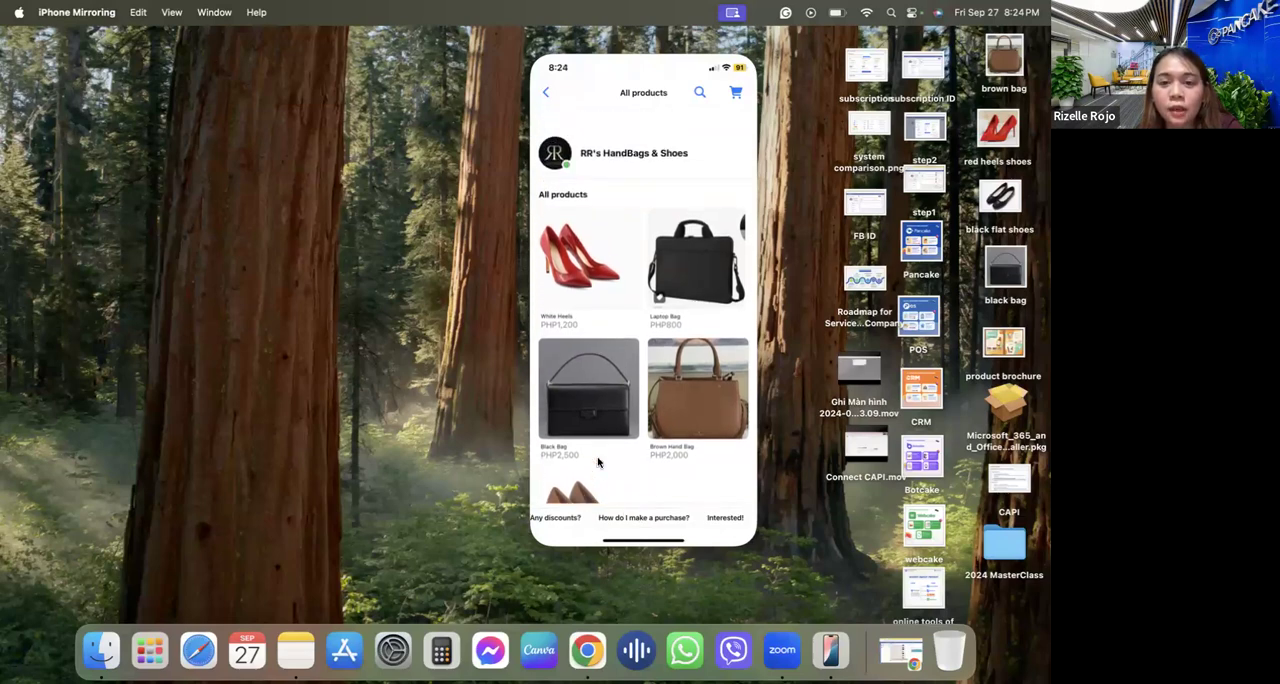
Add two pairs of the White Heels in red, size US5, to the cart and return to the product list.
click(609, 263)
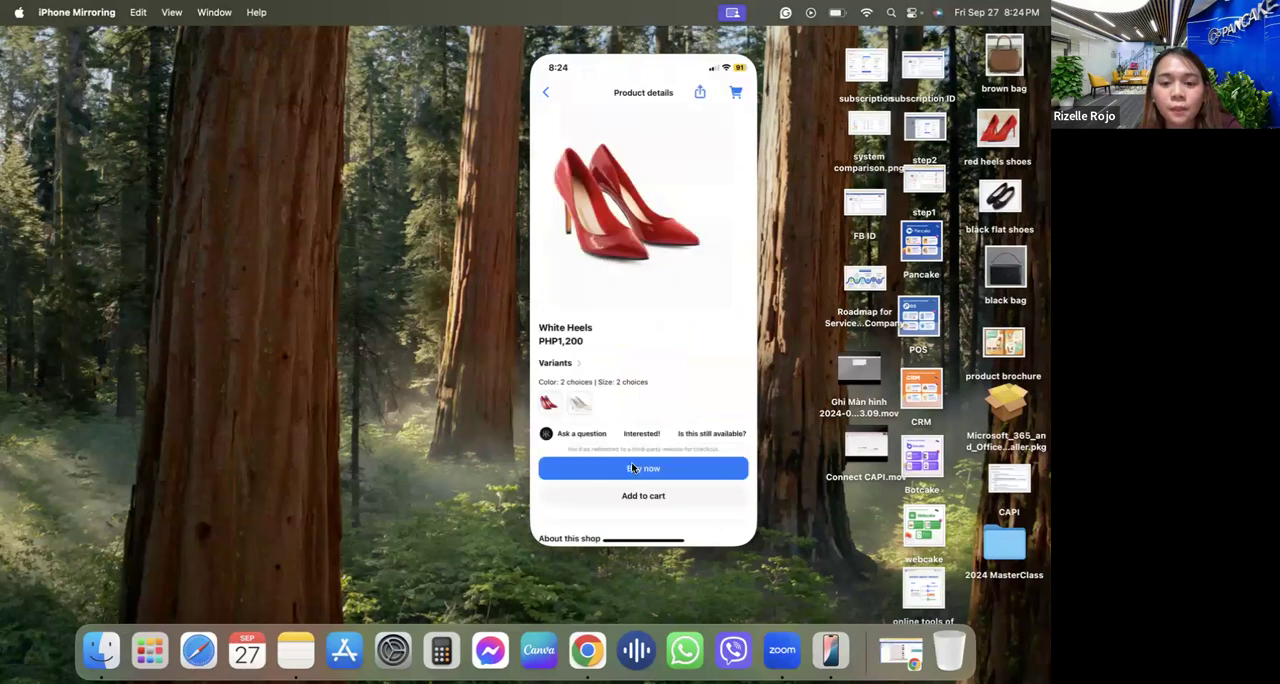
click(632, 497)
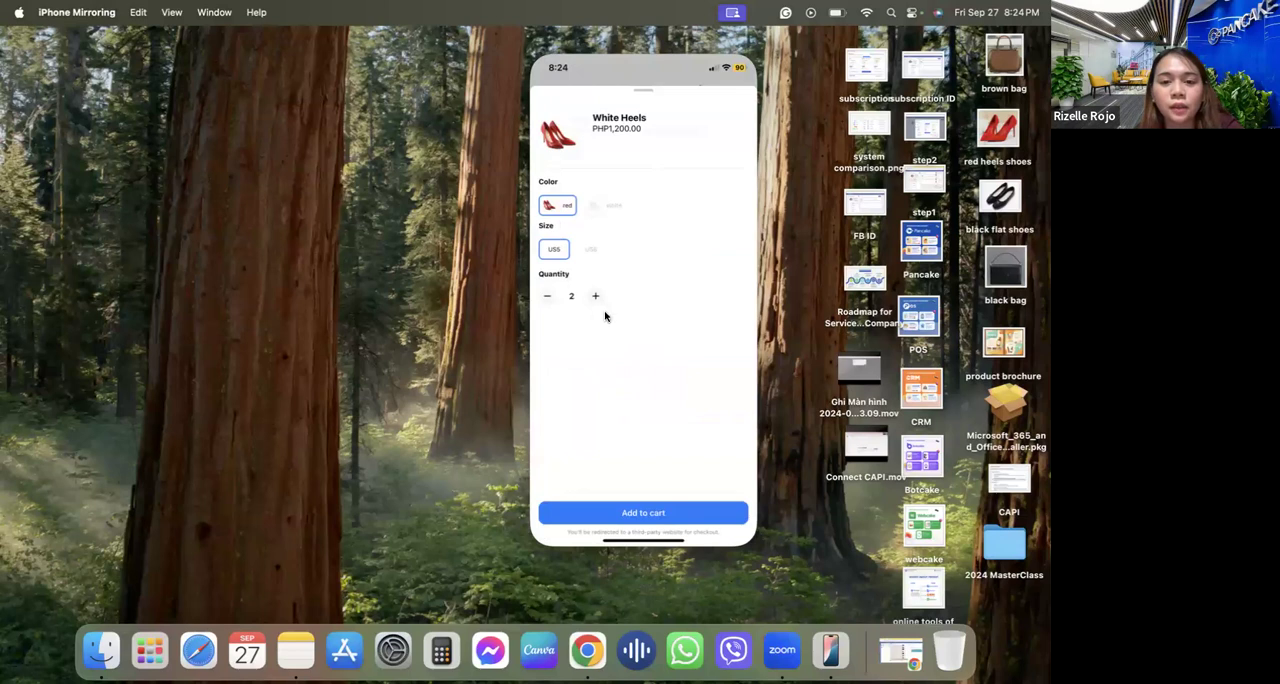
click(648, 514)
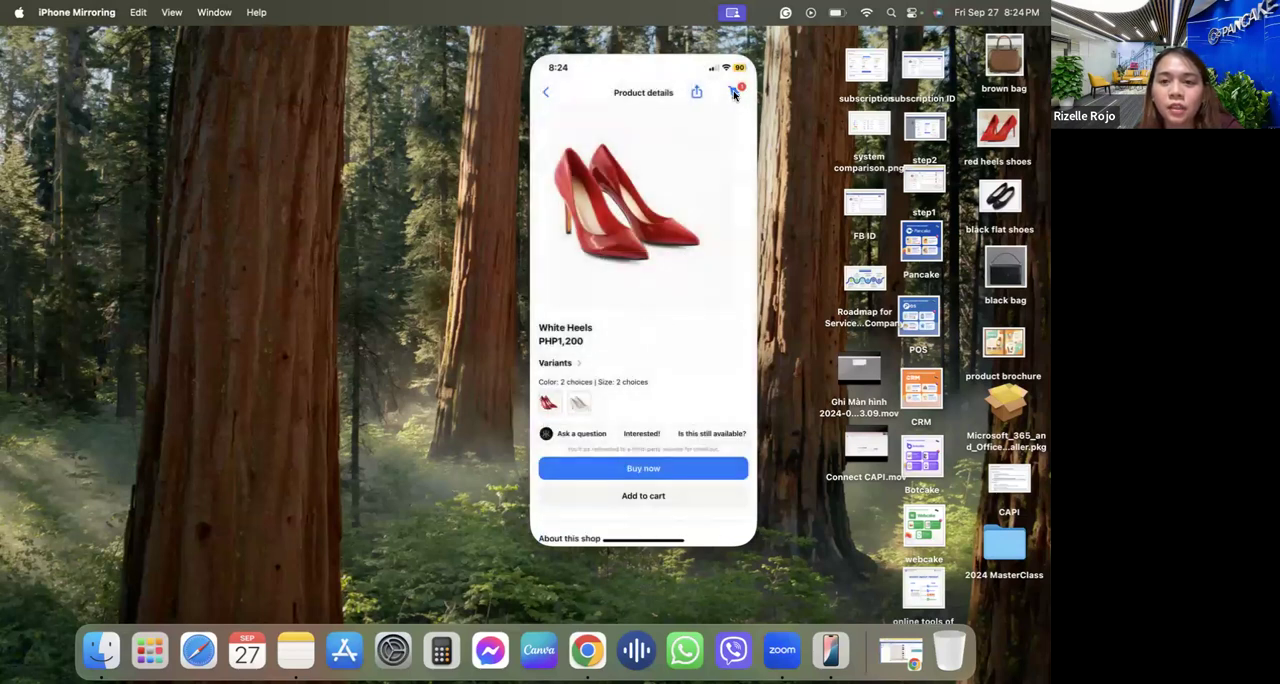
click(545, 92)
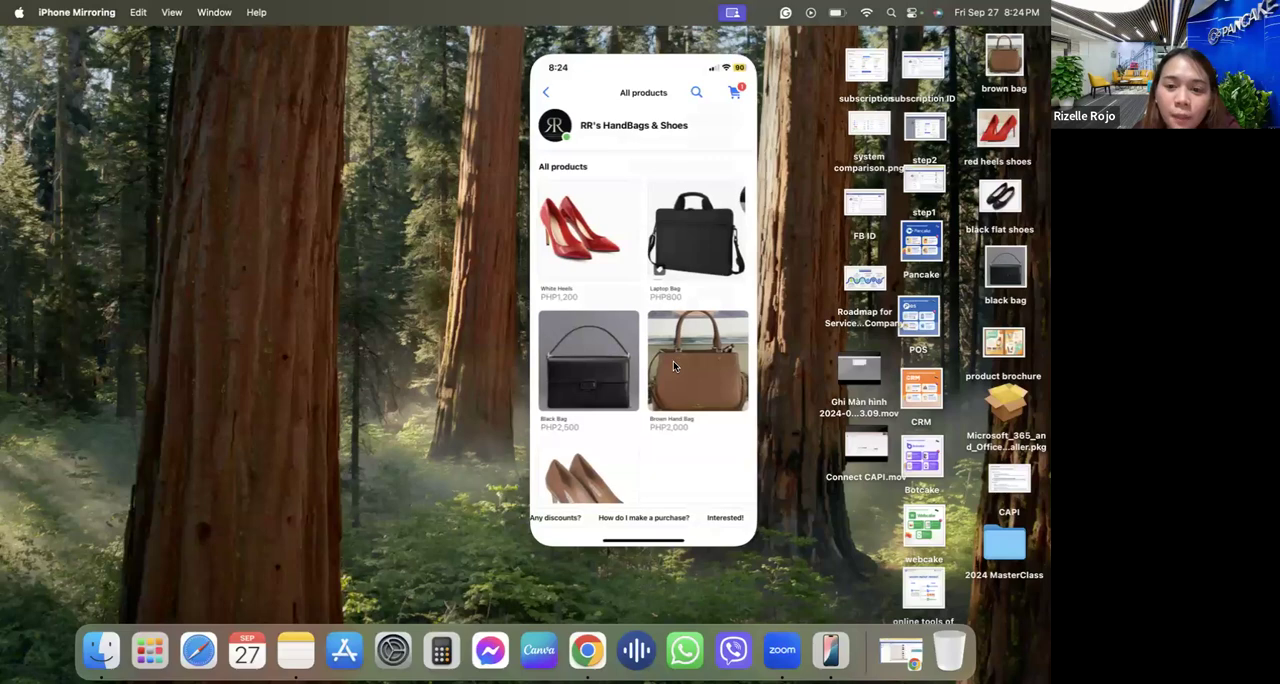
Open the Laptop Bag's details, preview its pink variant and return to the product list without buying it.
click(673, 246)
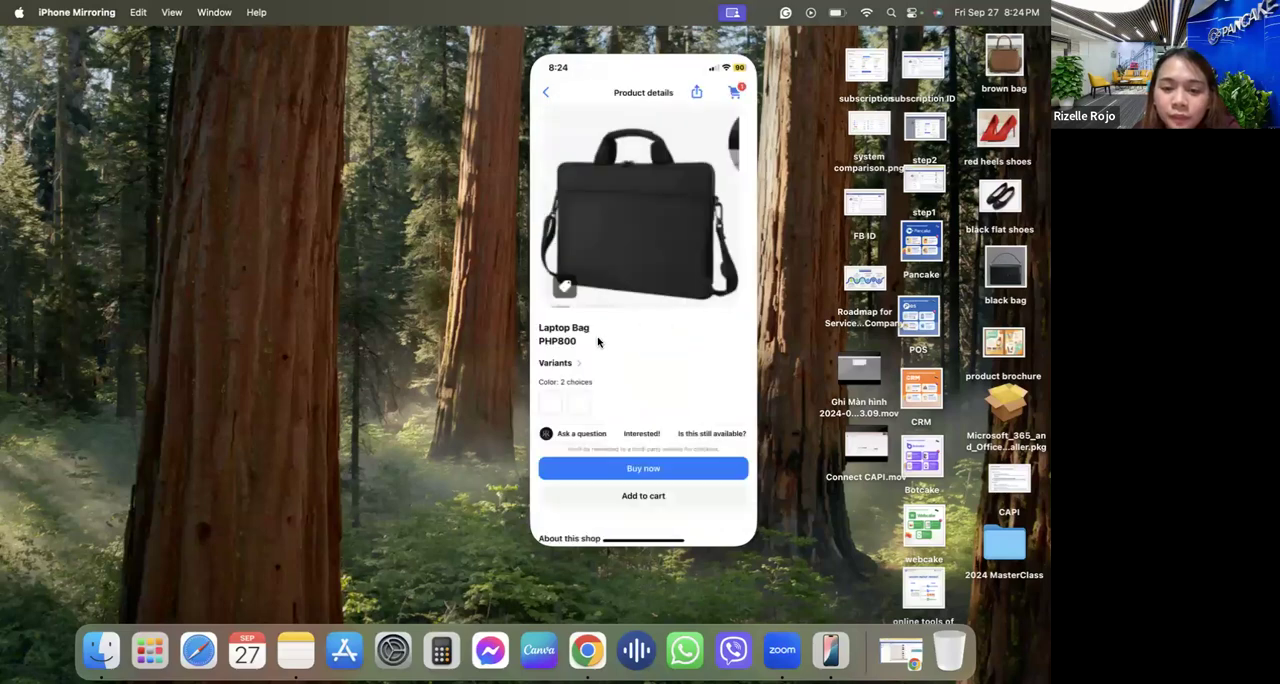
click(580, 401)
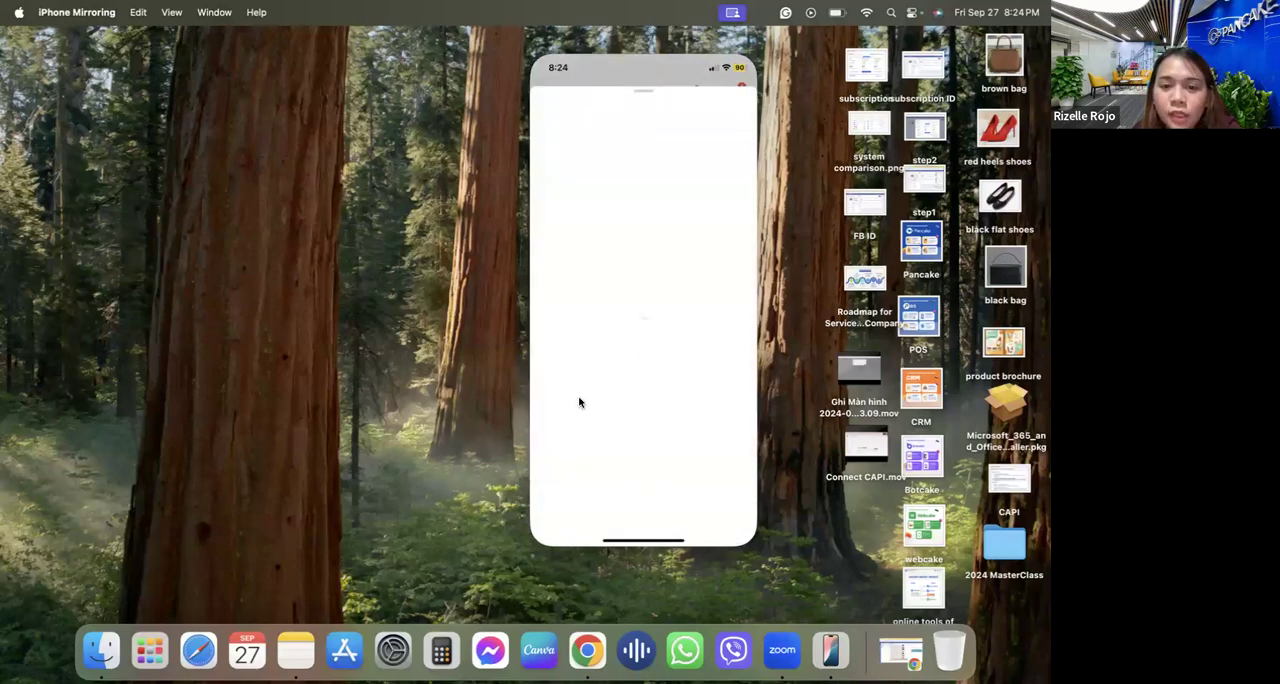
click(619, 203)
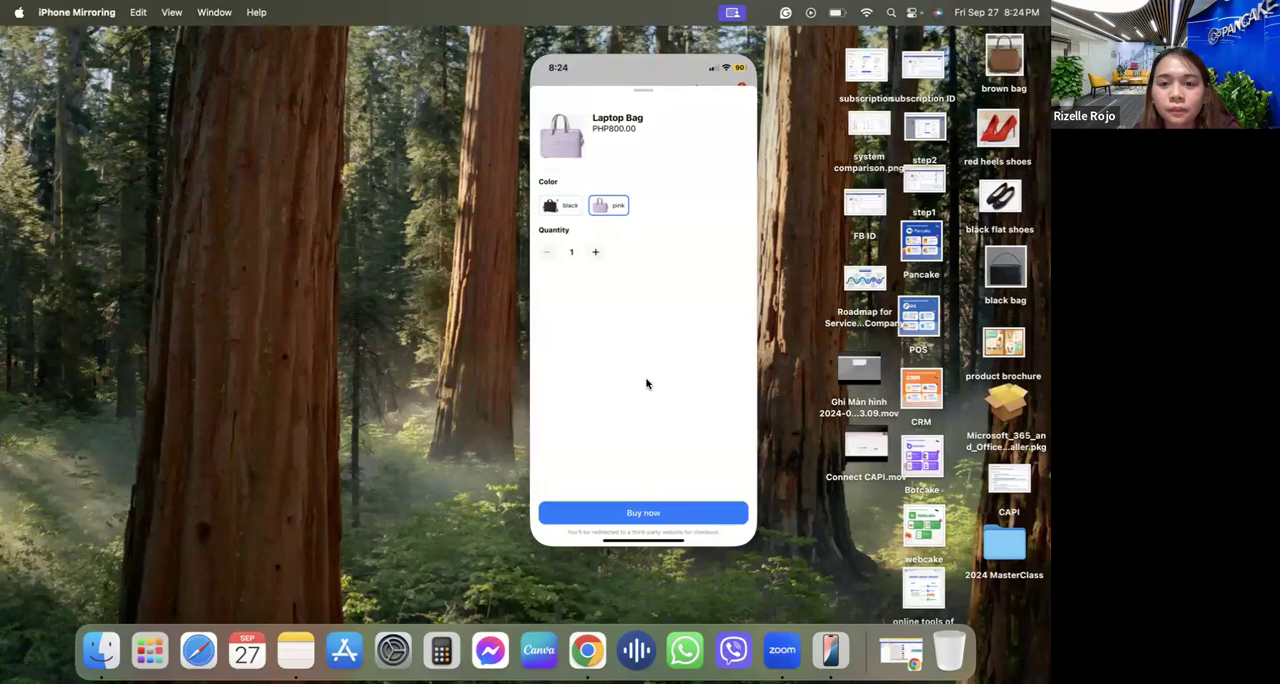
click(633, 89)
click(546, 93)
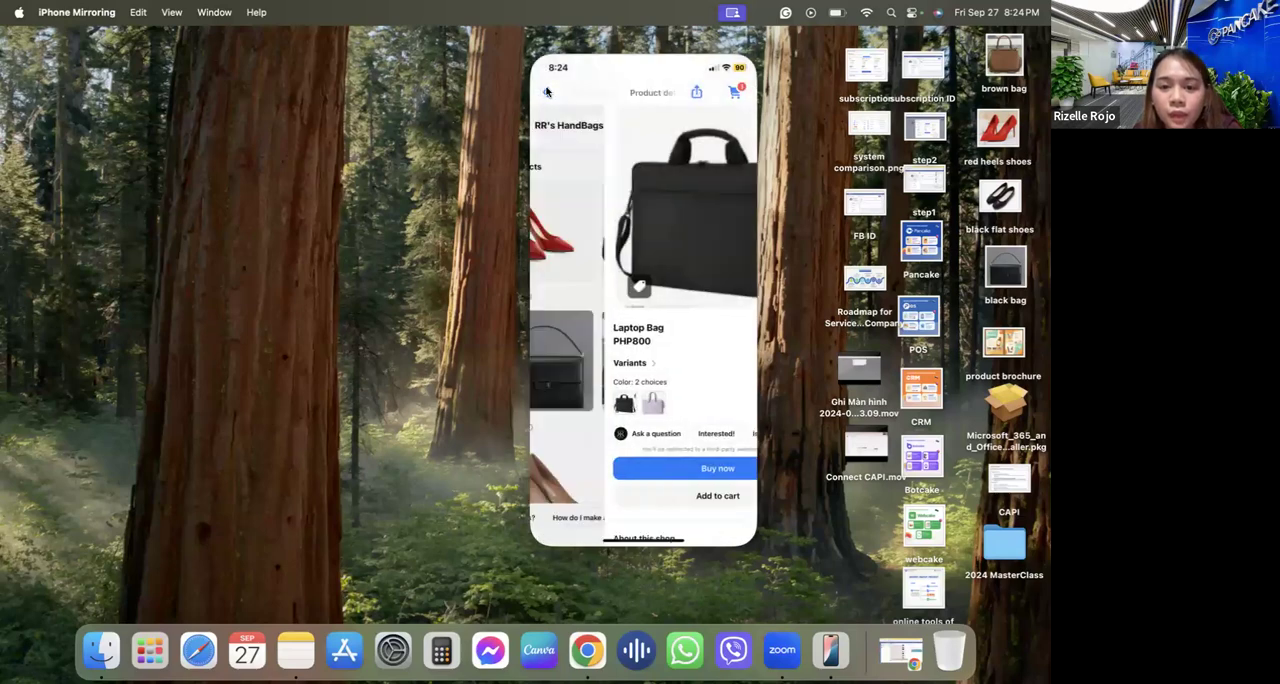
Add one Brown Hand Bag to the cart and open the cart to review the items.
click(680, 360)
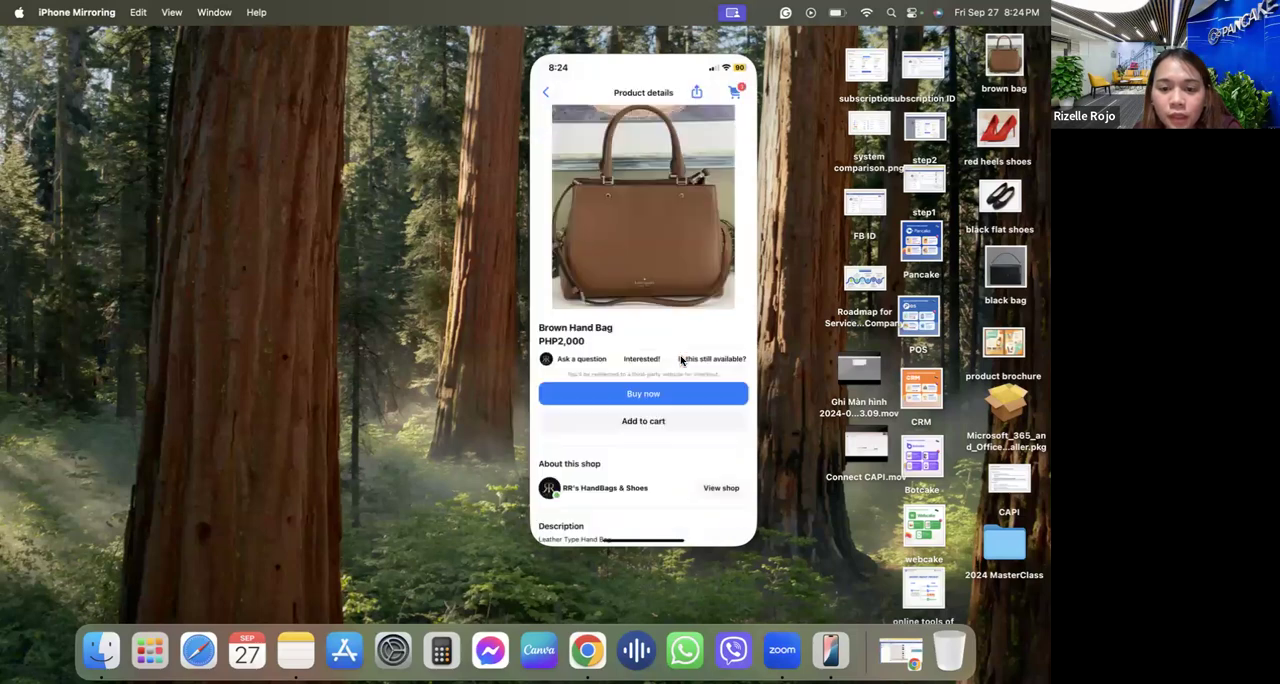
click(623, 421)
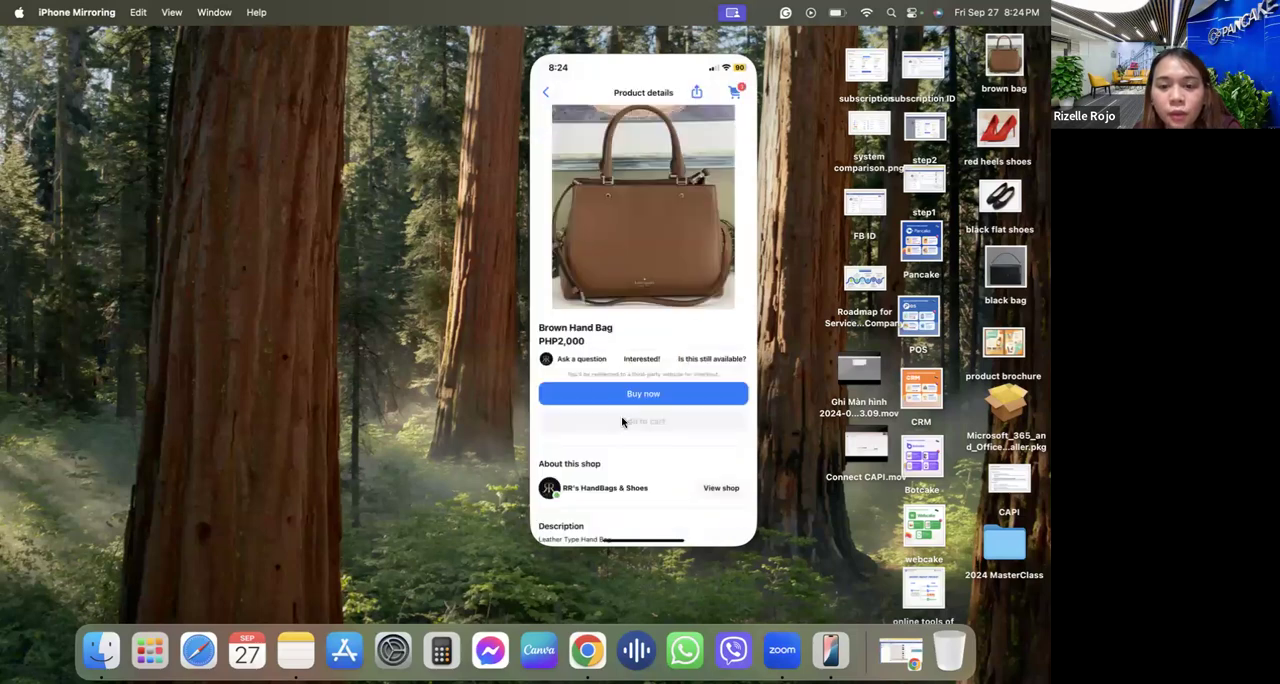
click(734, 92)
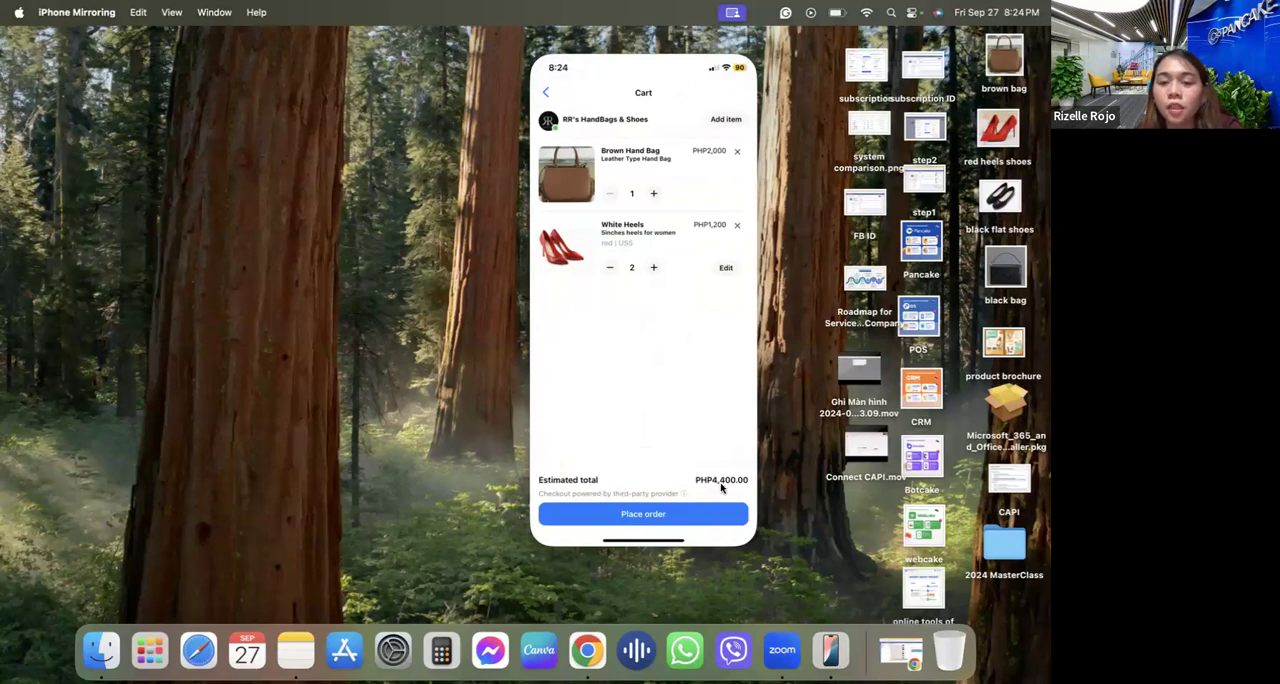
Browse the shop's products from the cart's option for adding items, and go back to the Messenger chat.
click(725, 120)
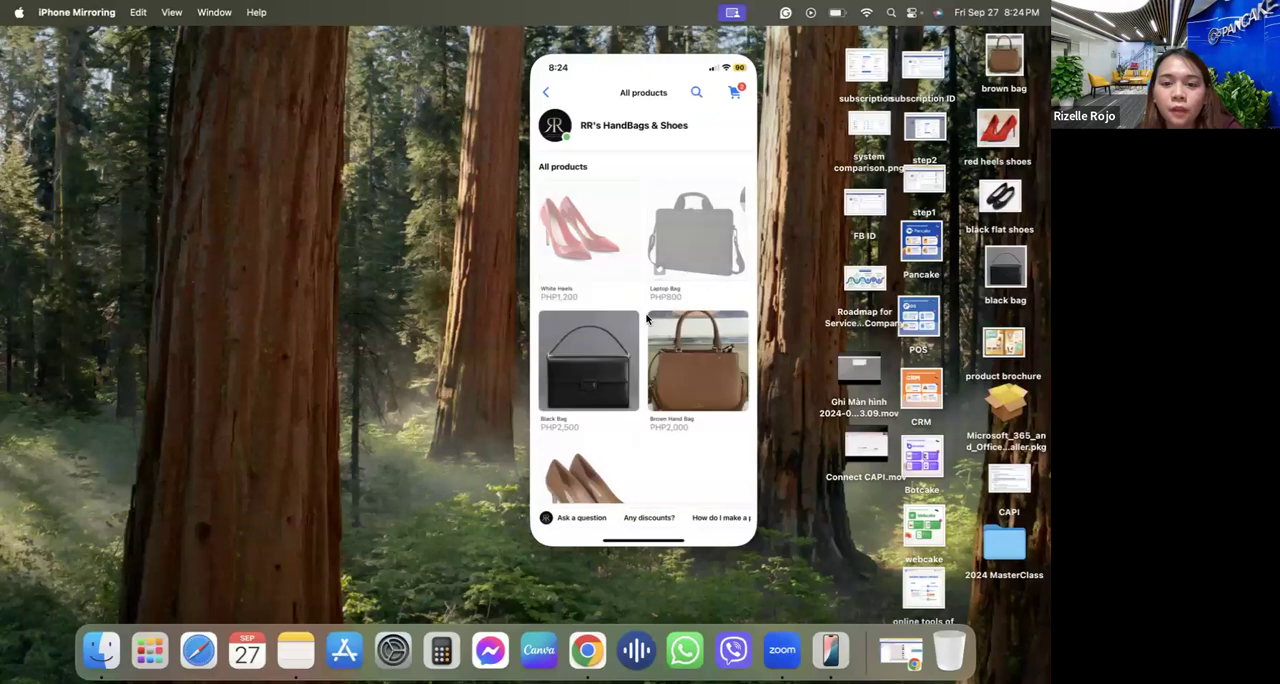
scroll(647, 318, down, 2)
scroll(703, 279, up, 1)
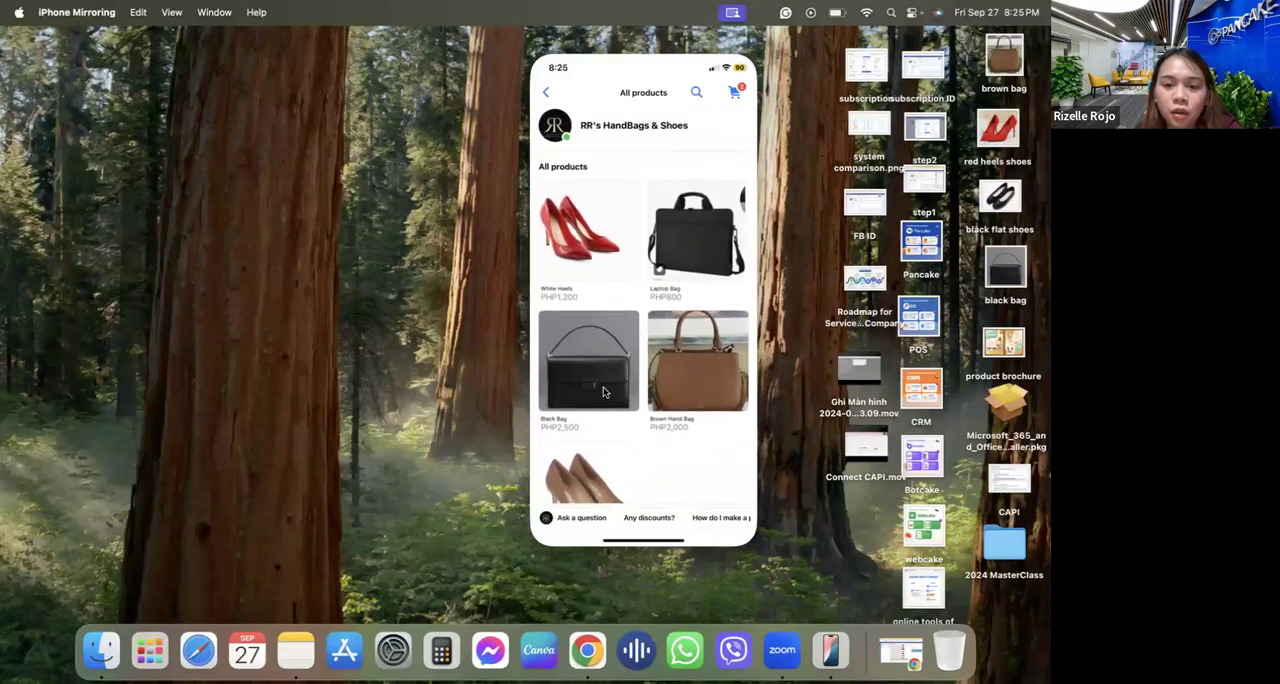
scroll(603, 392, down, 2)
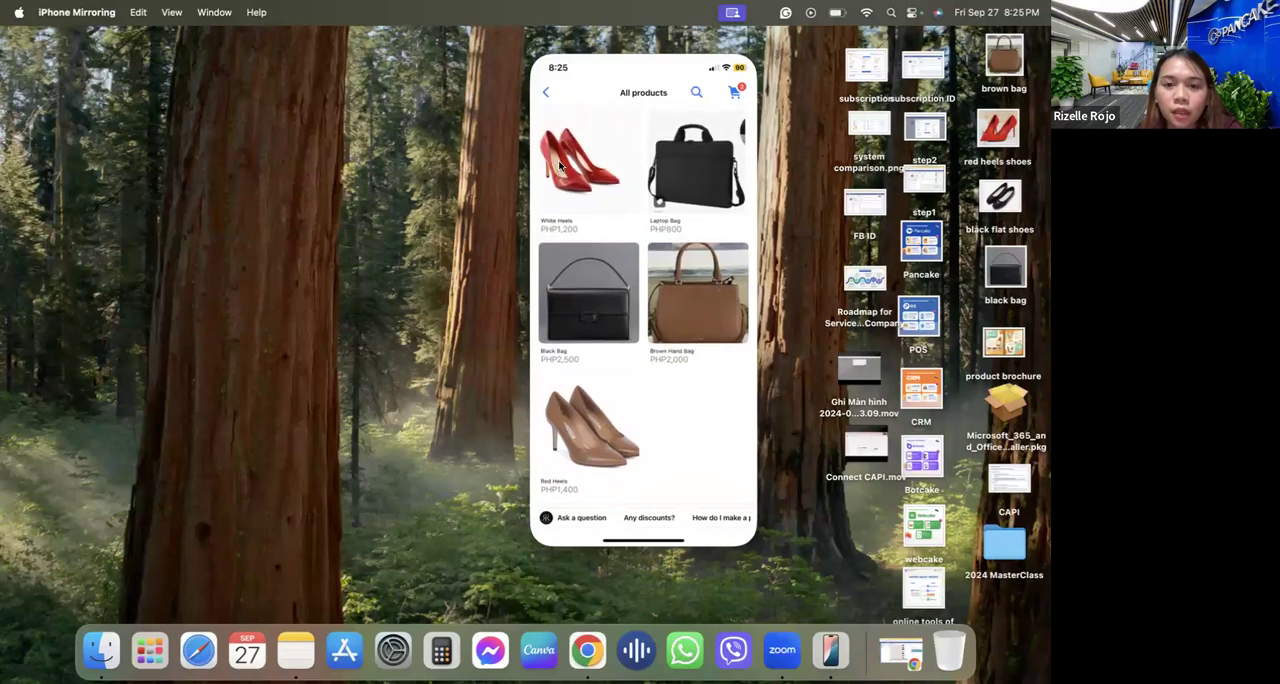
click(548, 94)
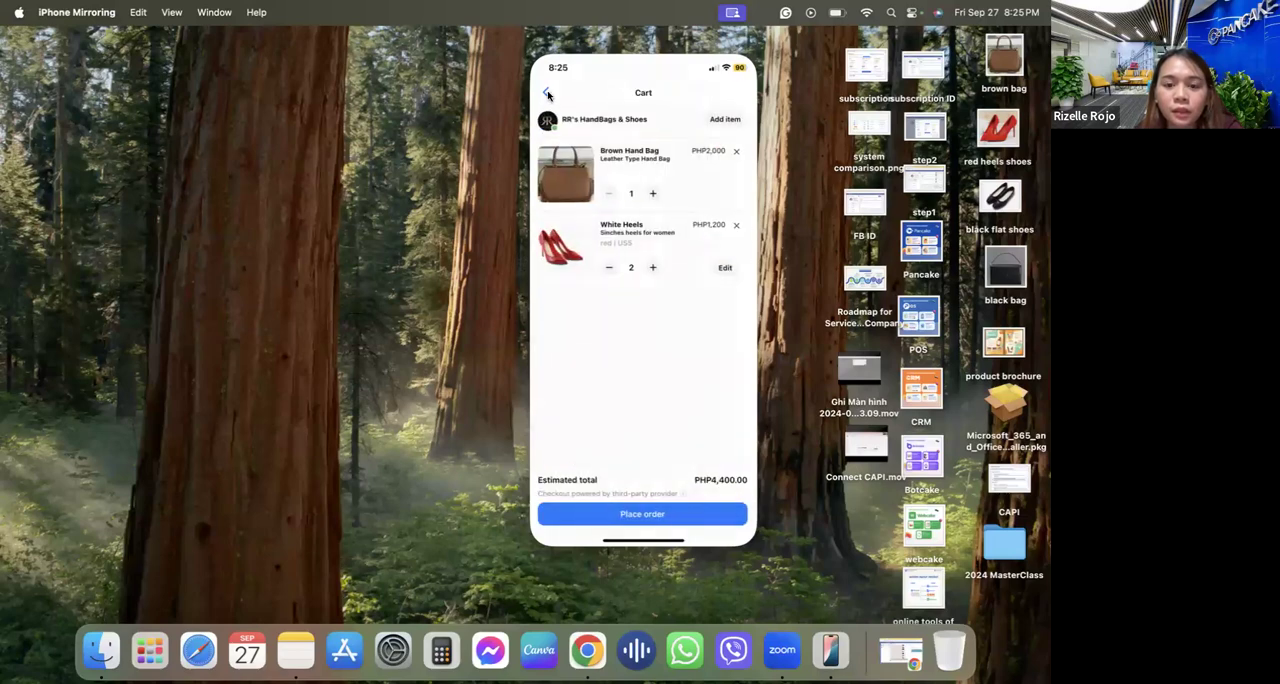
click(548, 94)
click(548, 94)
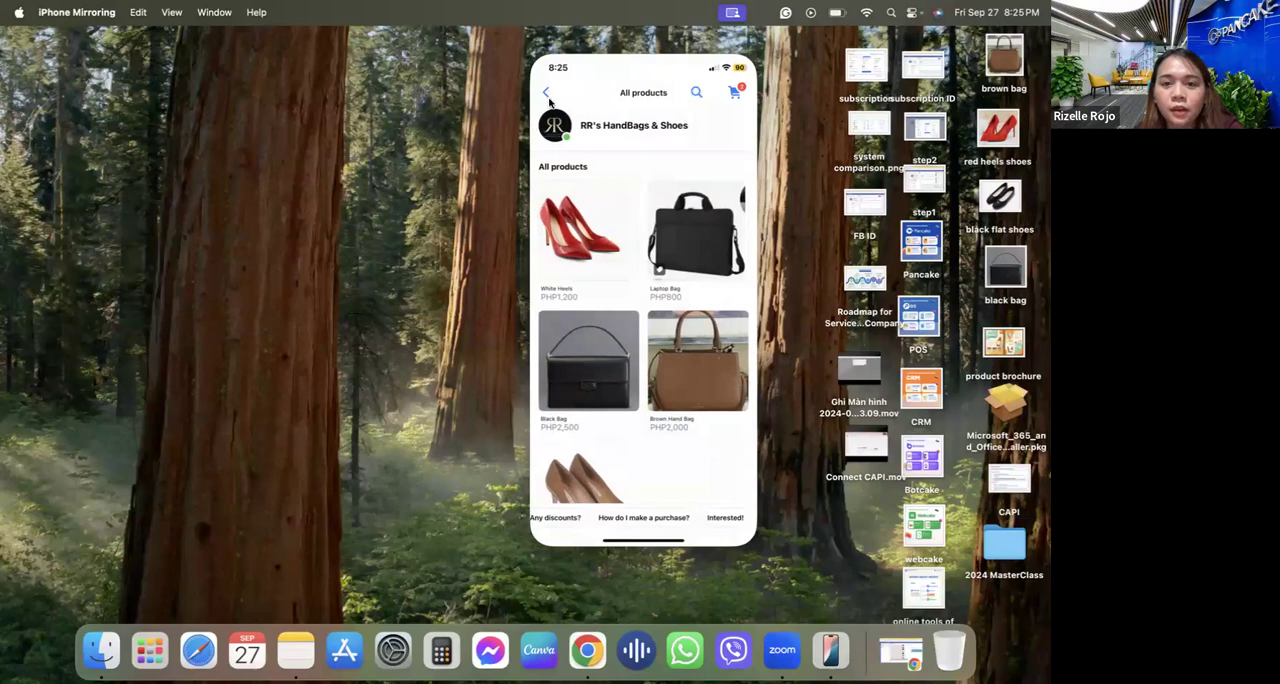
click(546, 93)
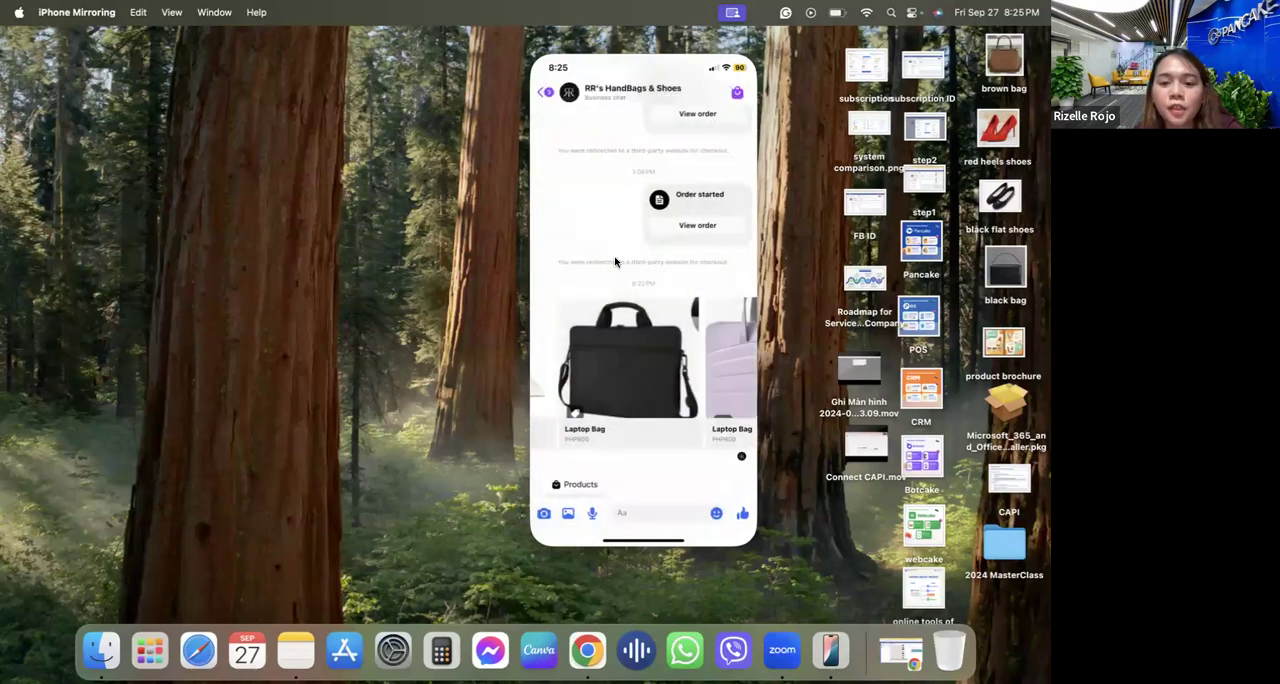
scroll(615, 262, up, 5)
scroll(615, 262, down, 5)
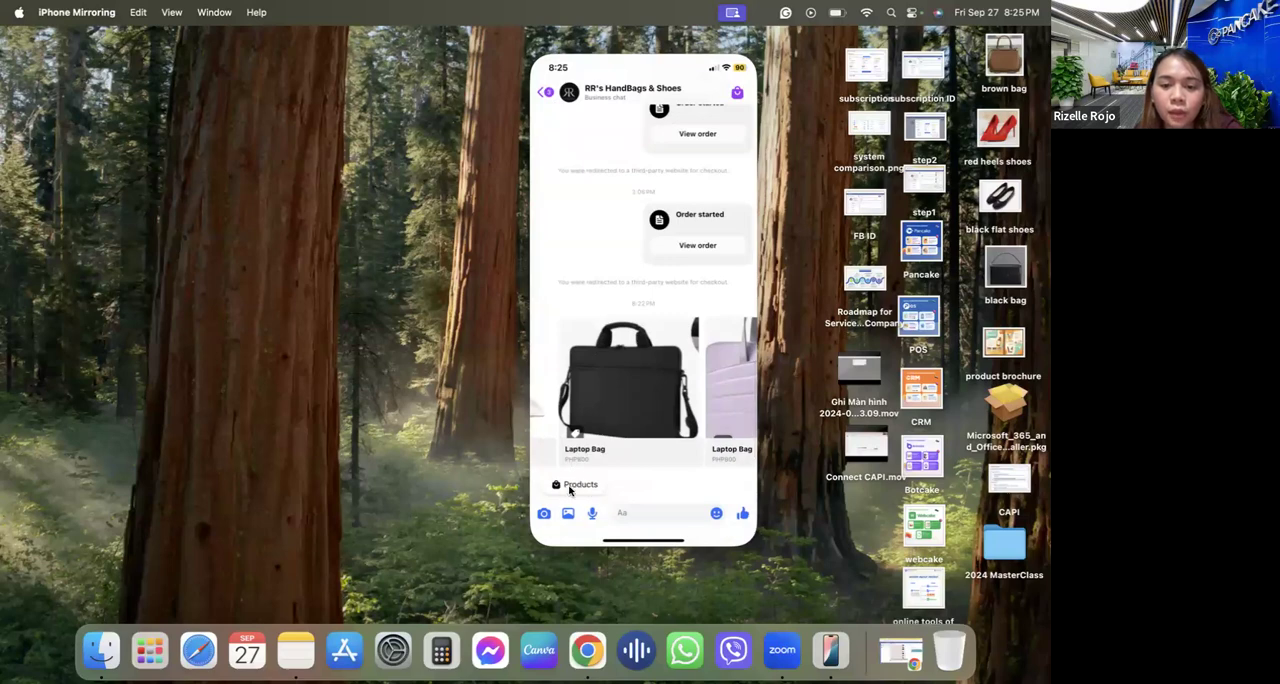
Reopen the cart through the chat's product list and place the order for the Brown Hand Bag and White Heels.
click(580, 485)
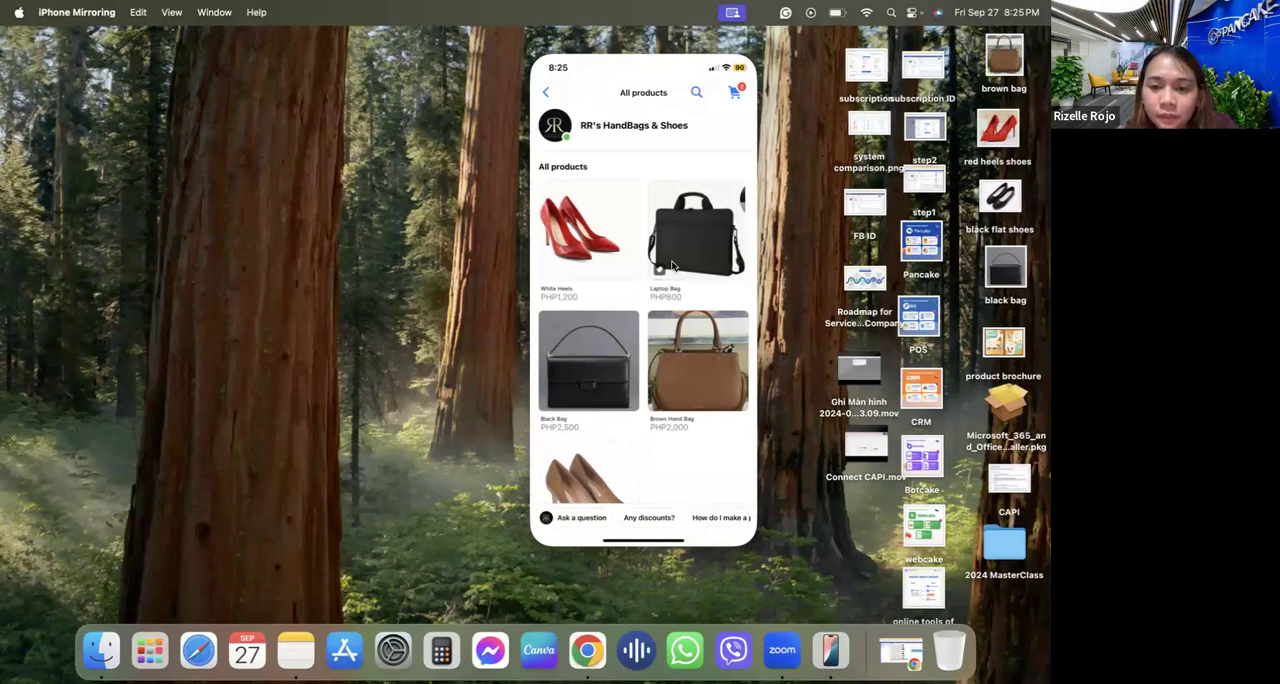
click(735, 92)
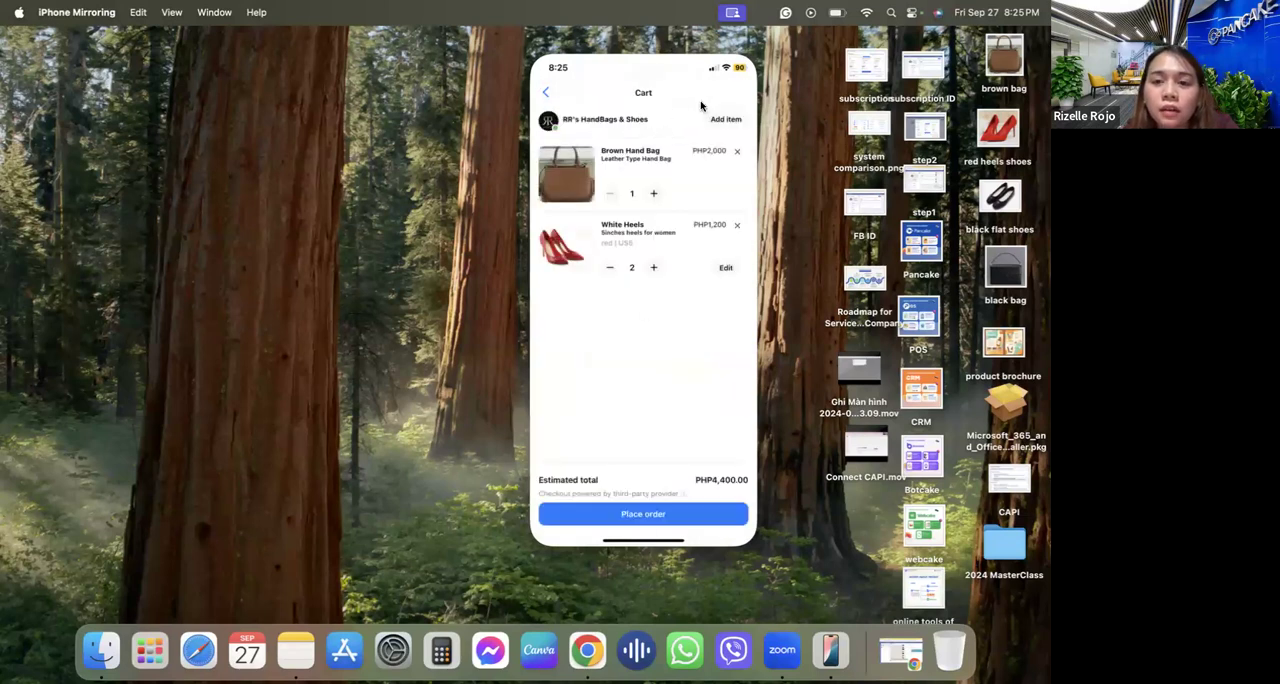
click(646, 514)
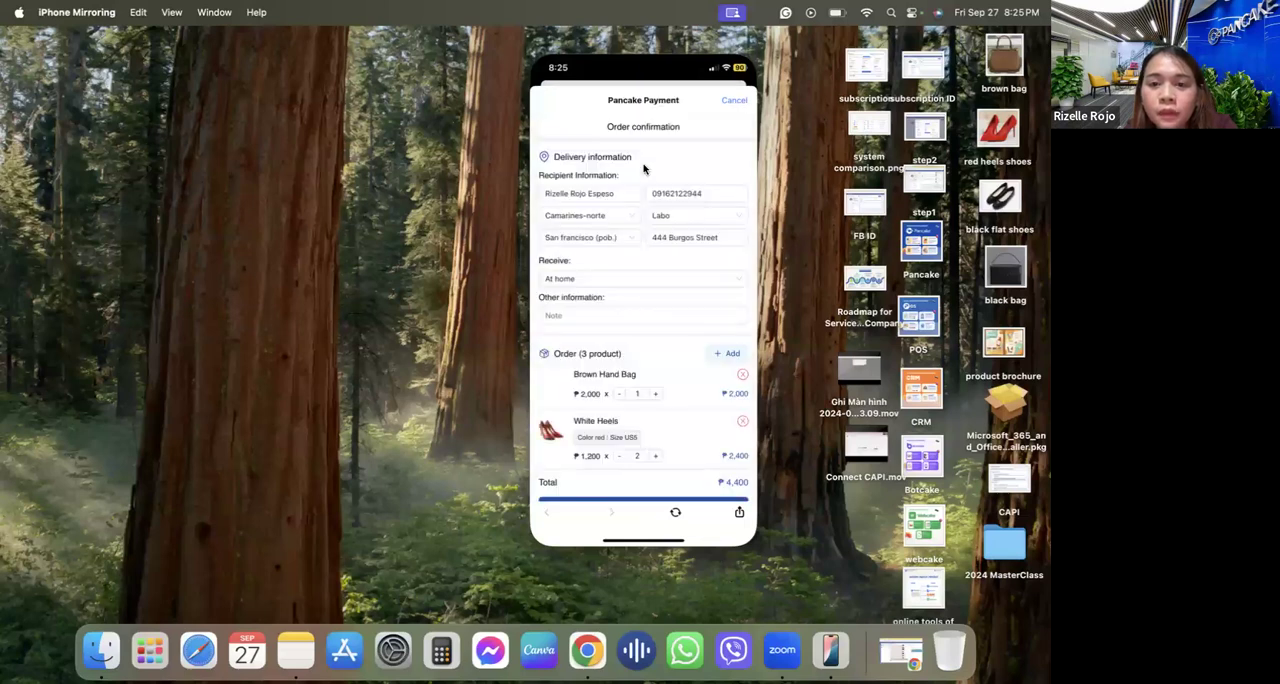
Check the recipient's name, phone and address fields in the delivery information, and keep the receive option as At home.
click(603, 198)
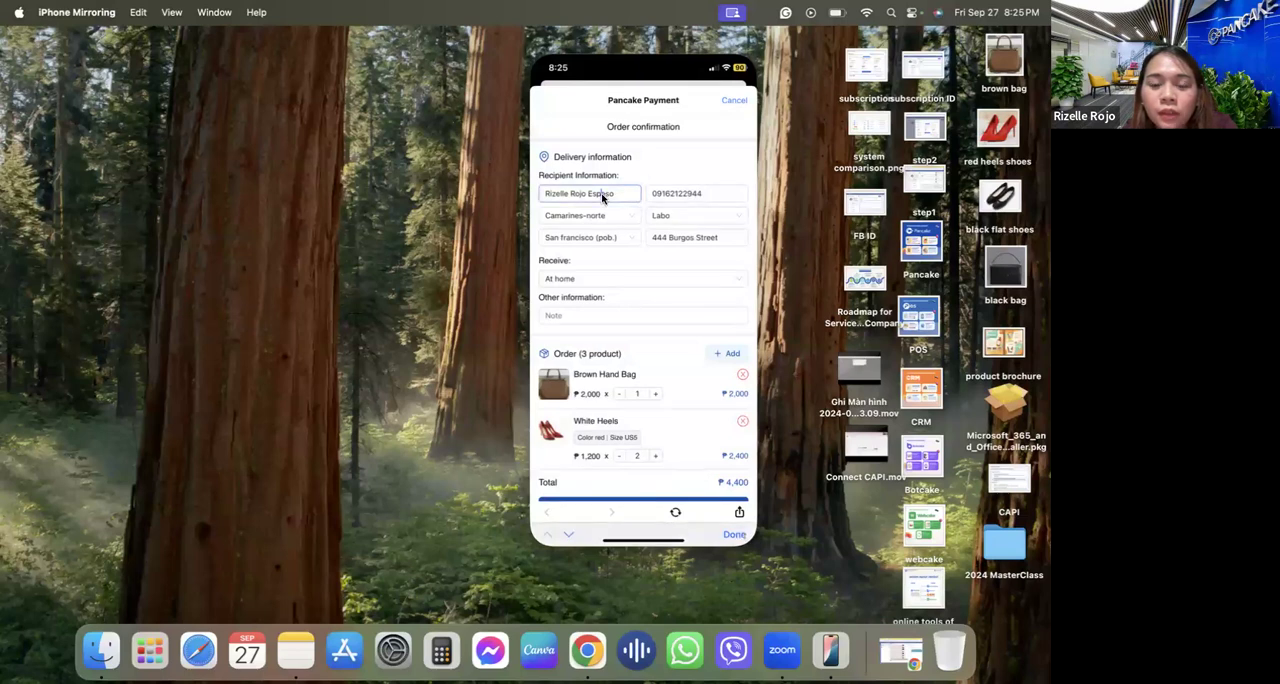
click(671, 196)
click(613, 220)
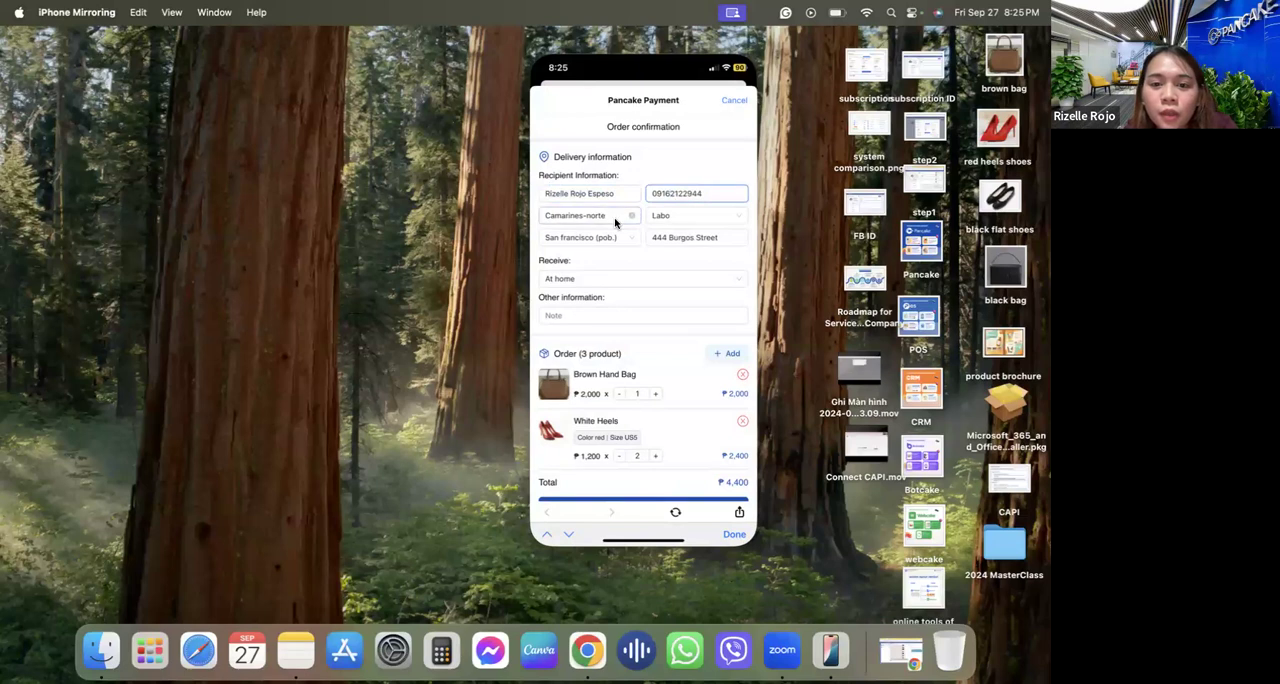
click(563, 359)
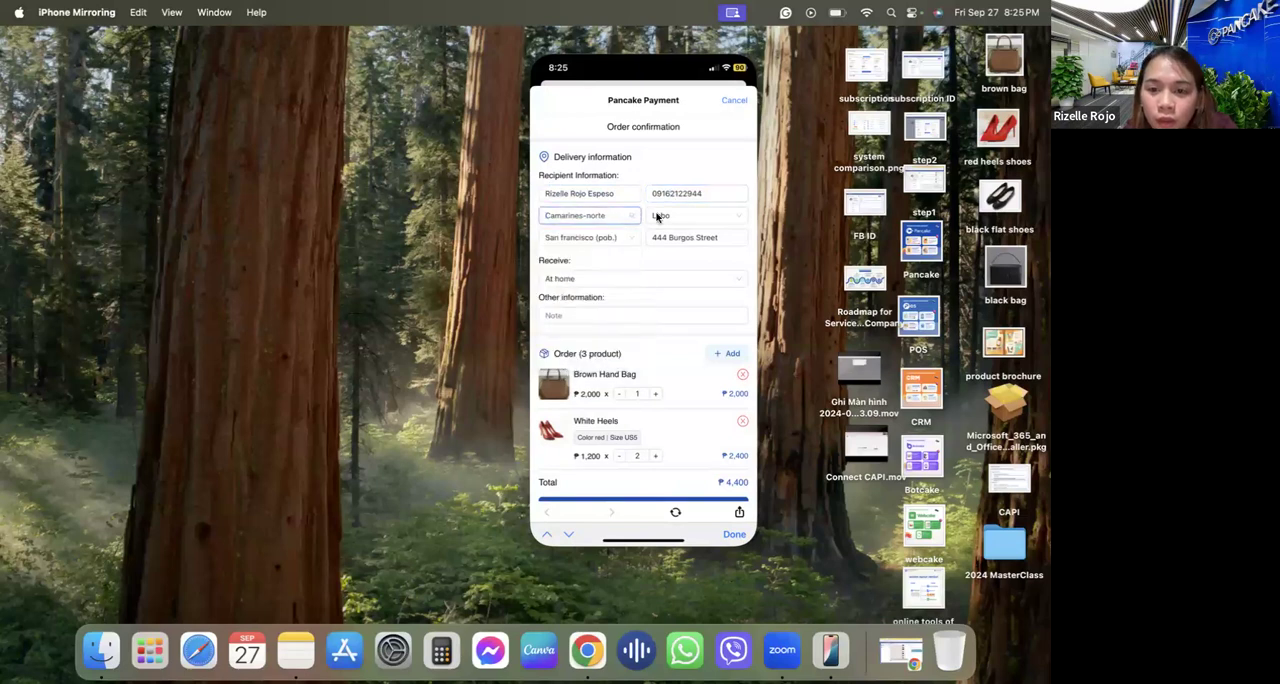
click(661, 215)
click(614, 240)
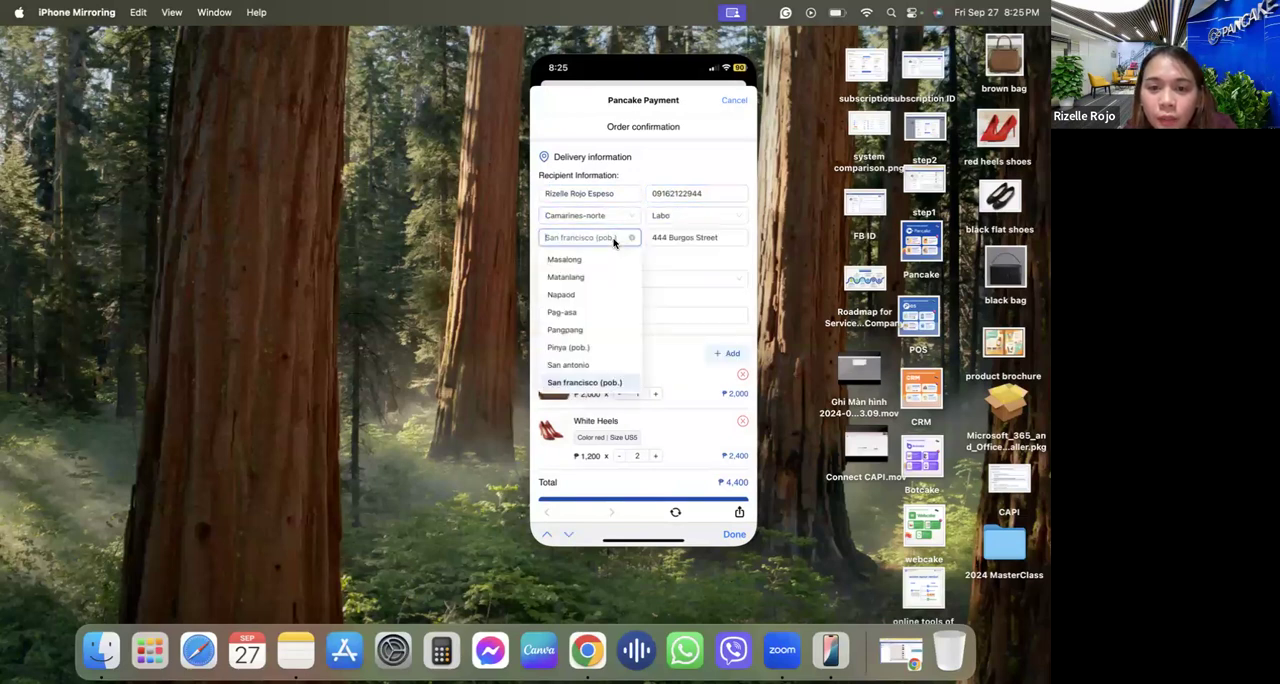
click(684, 240)
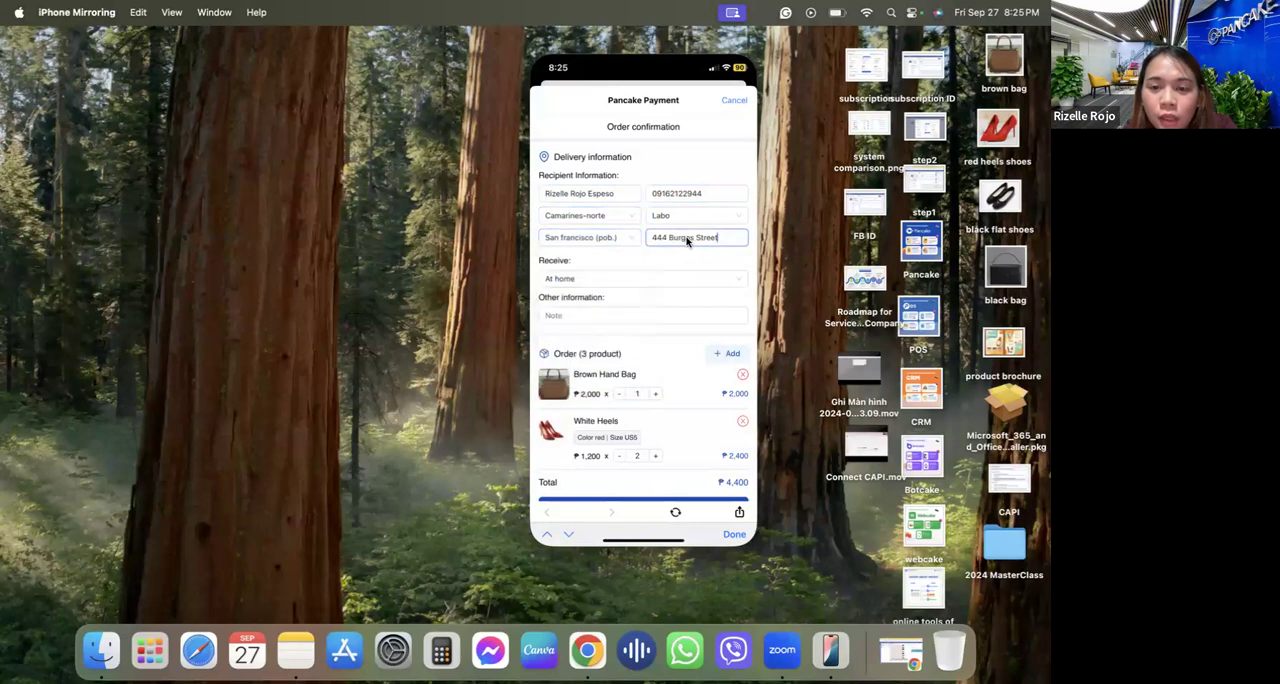
click(596, 282)
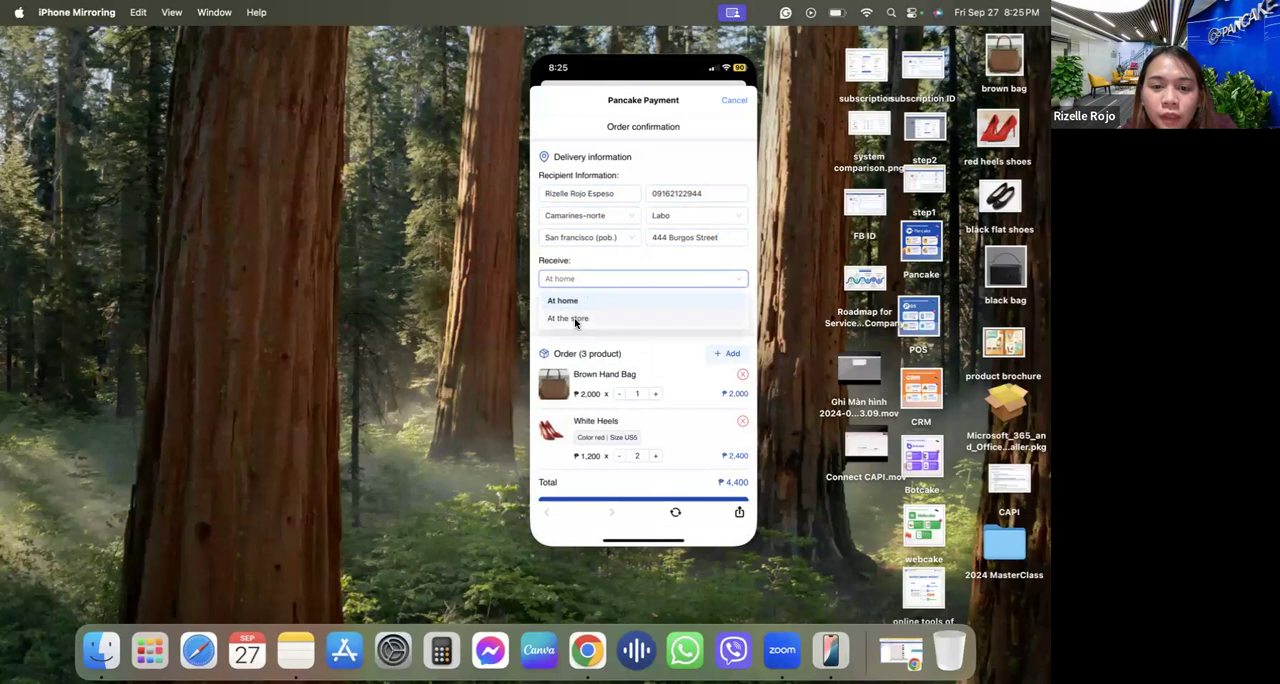
click(562, 300)
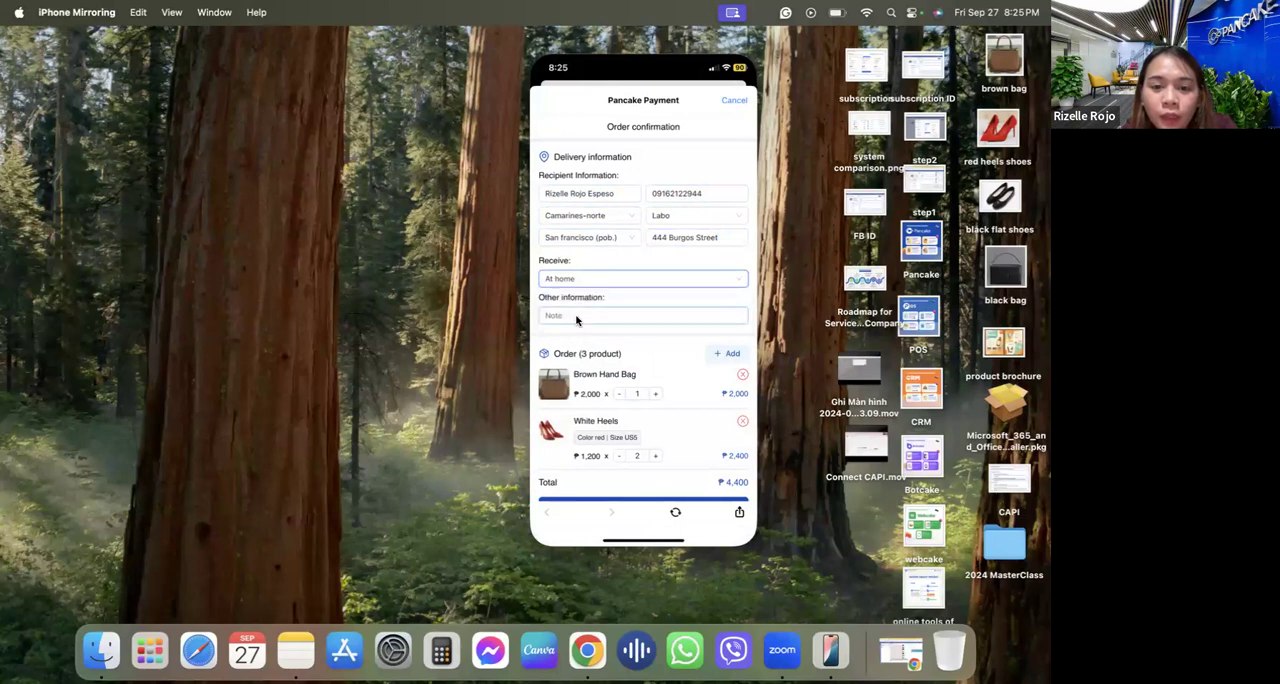
Add the order note "I want GCash payment", confirm the order, and review its tracking page down to the proof of payment.
click(576, 318)
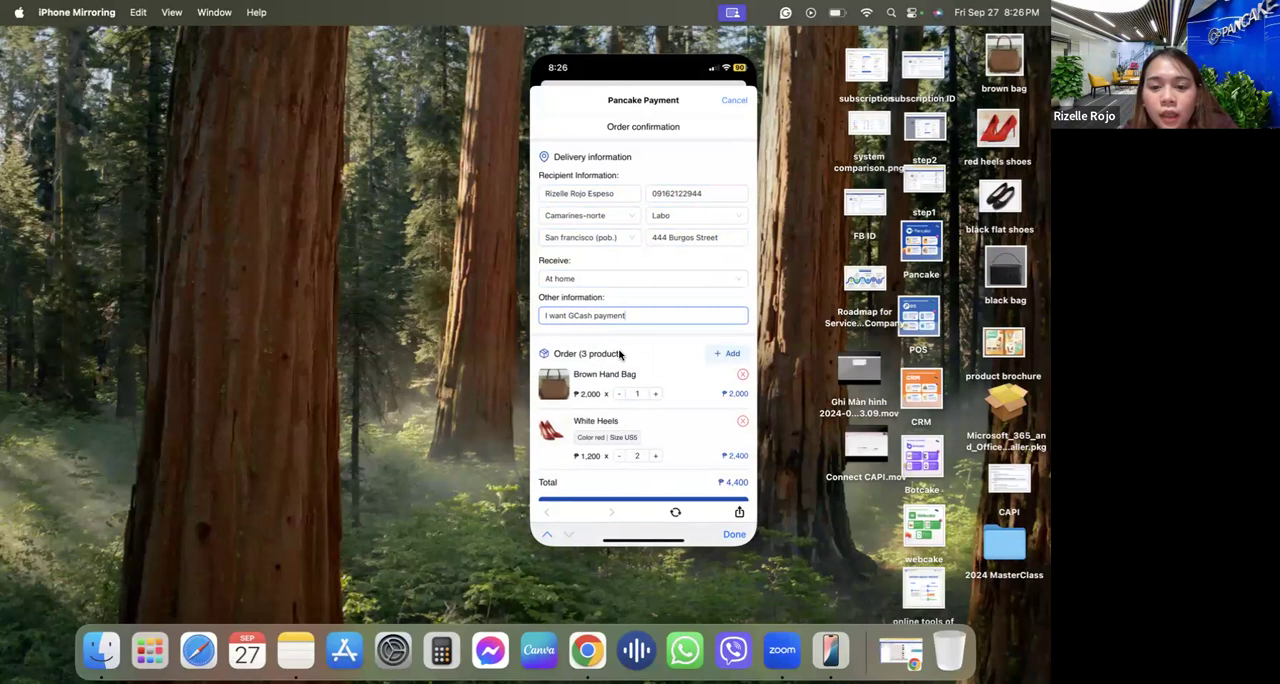
scroll(619, 354, down, 2)
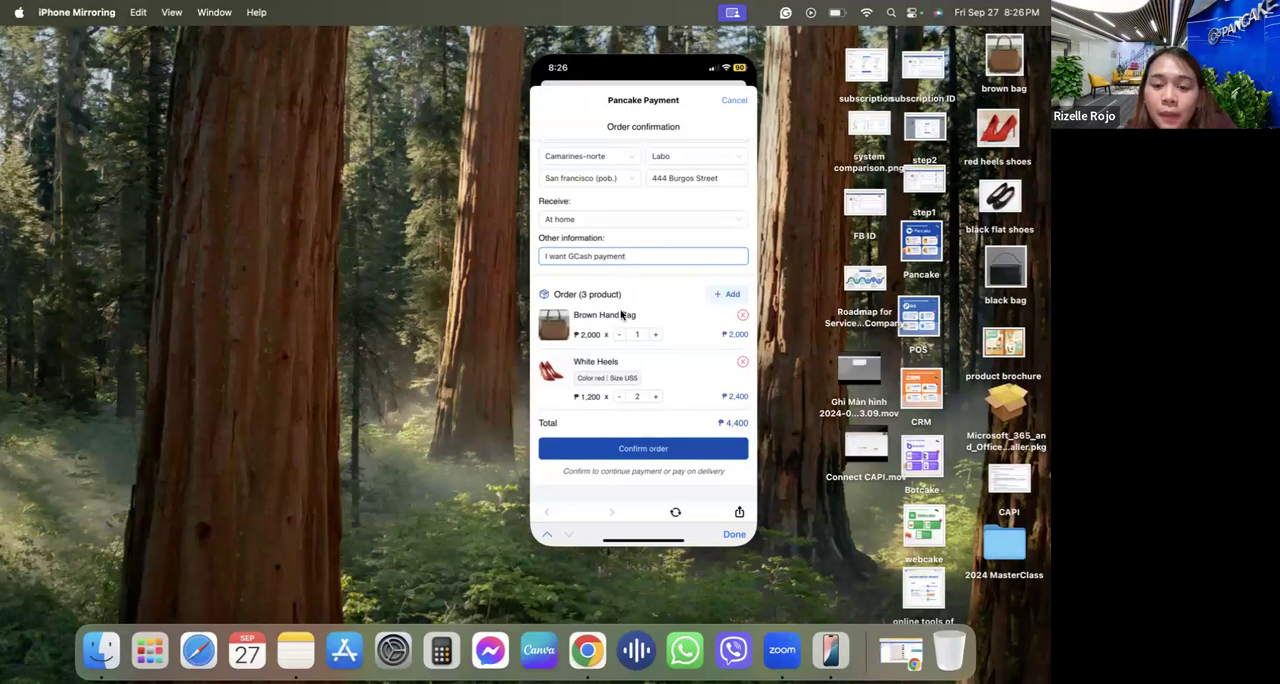
click(605, 455)
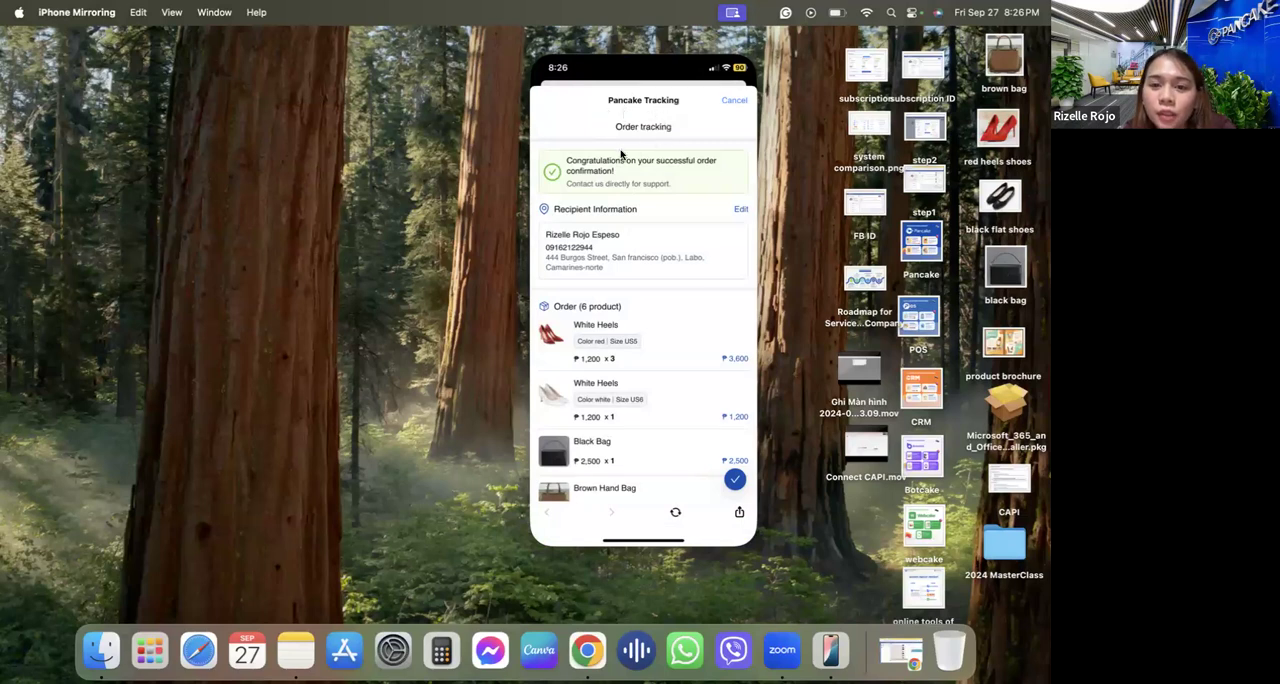
scroll(647, 323, down, 5)
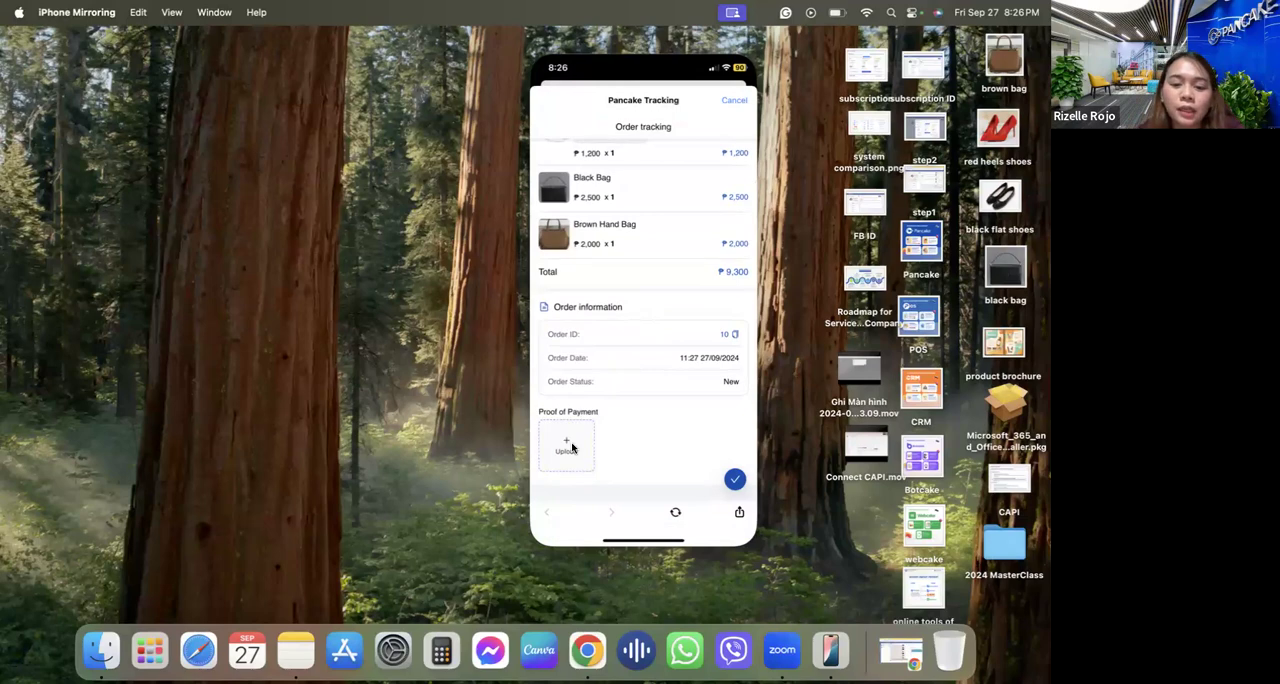
Switch to Pancake in Chrome, view the customer's newest order, and reload the page to reopen the customer's conversation.
click(587, 650)
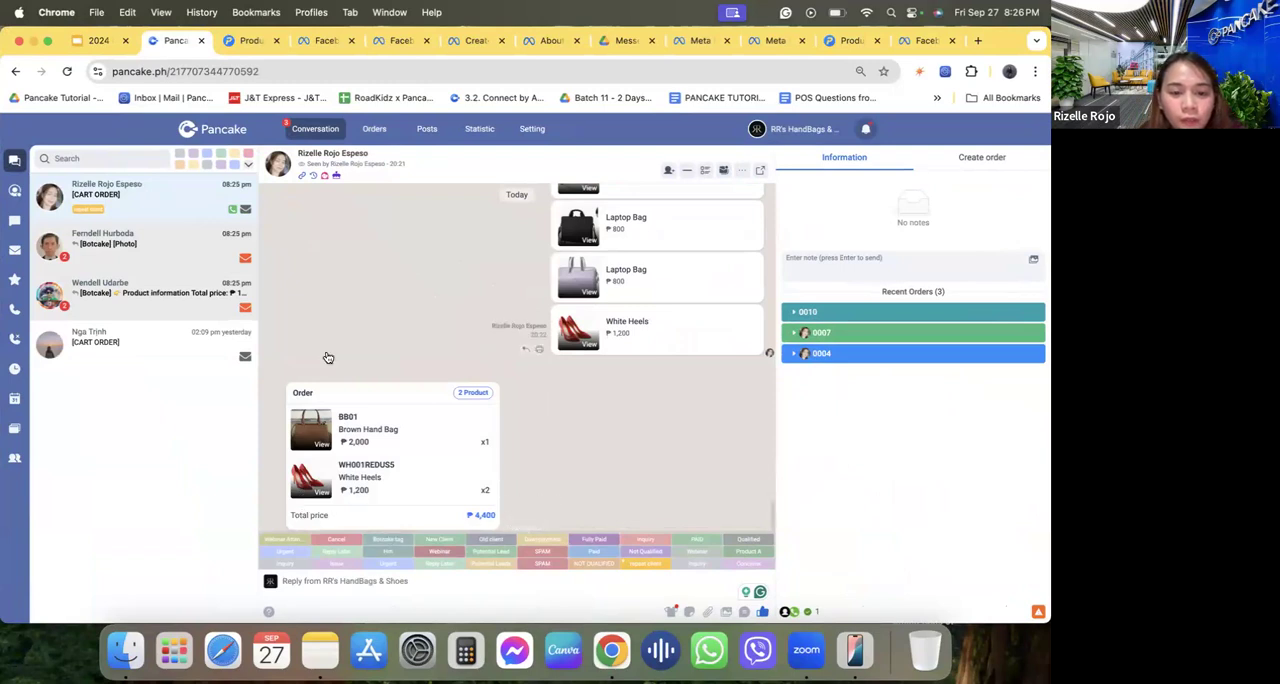
click(877, 311)
mouse_move(843, 398)
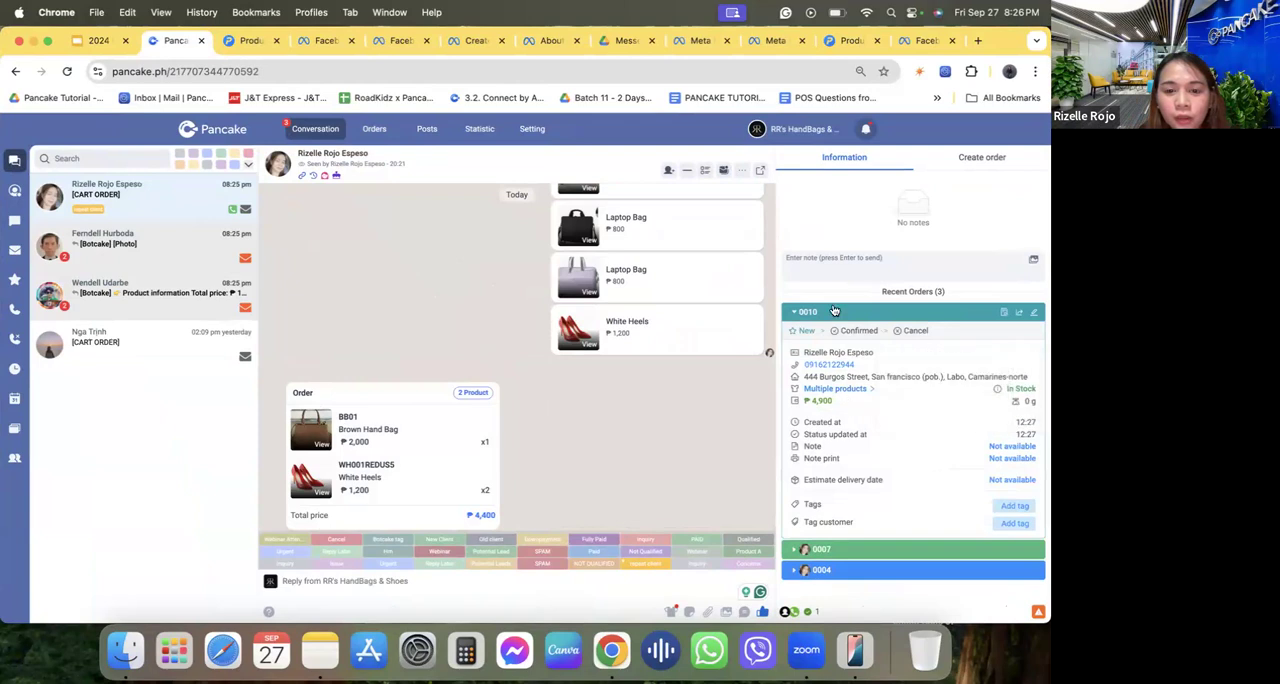
click(68, 72)
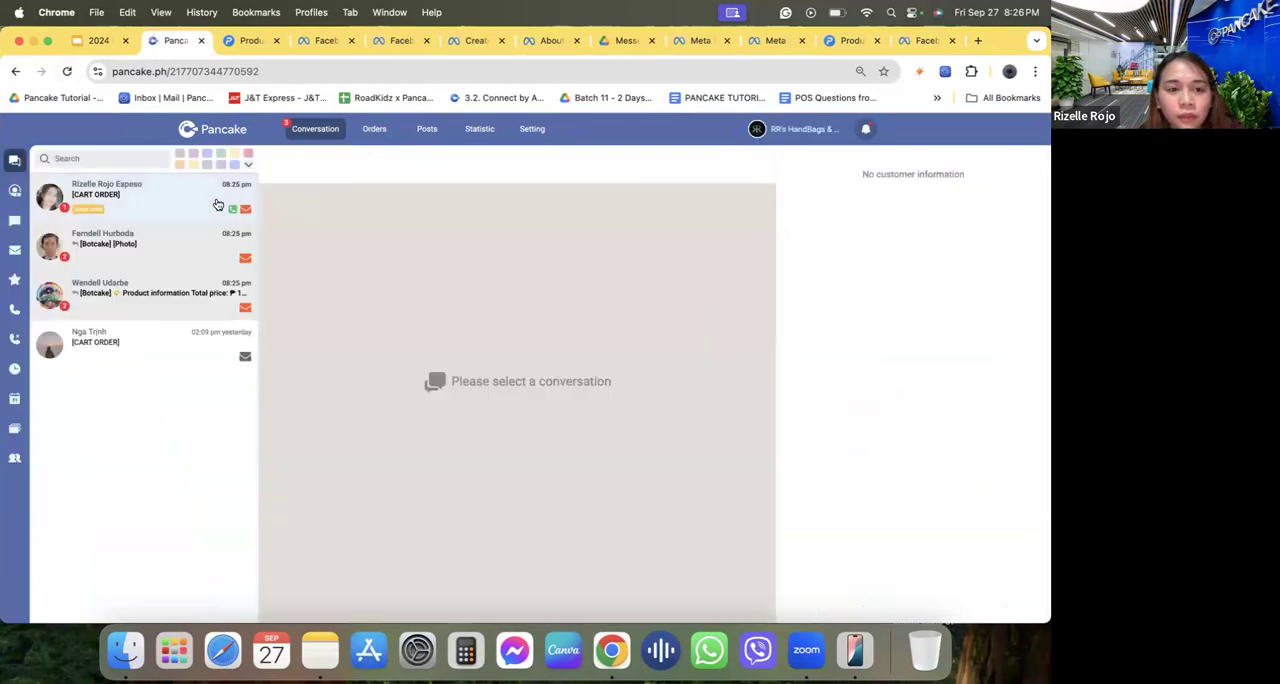
click(245, 201)
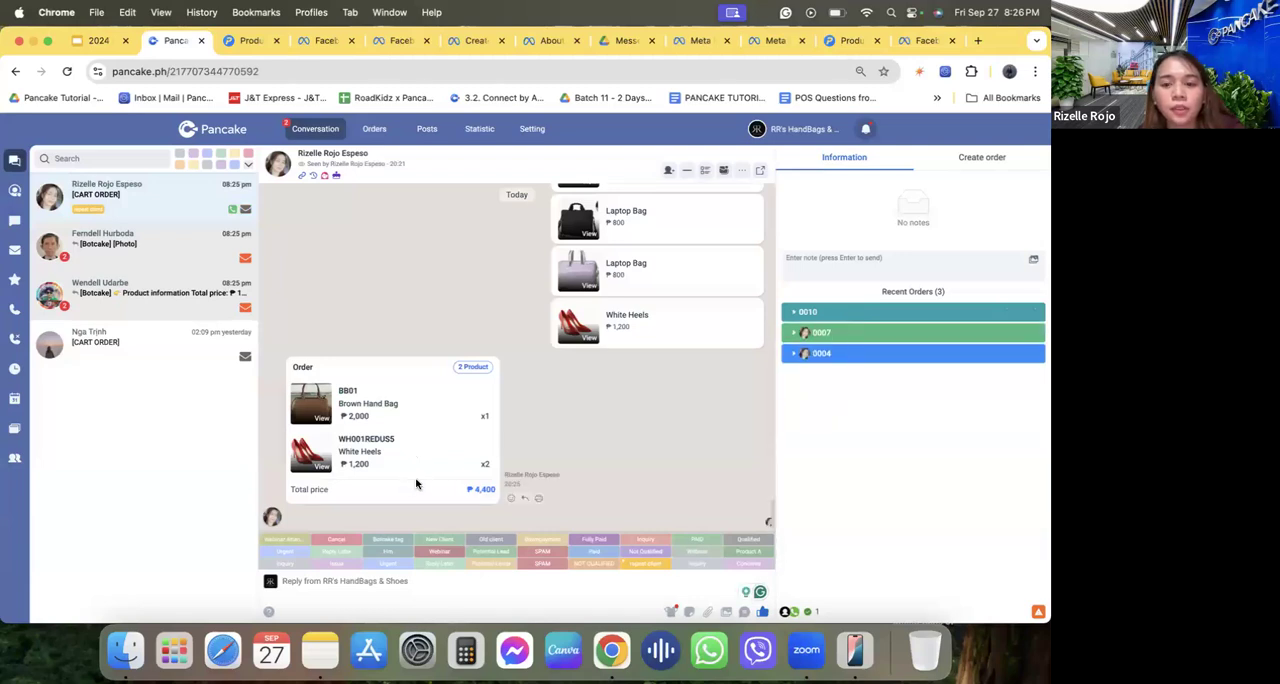
Set the status of the customer's newest order to Confirm in the conversation and review its details.
click(866, 311)
click(858, 331)
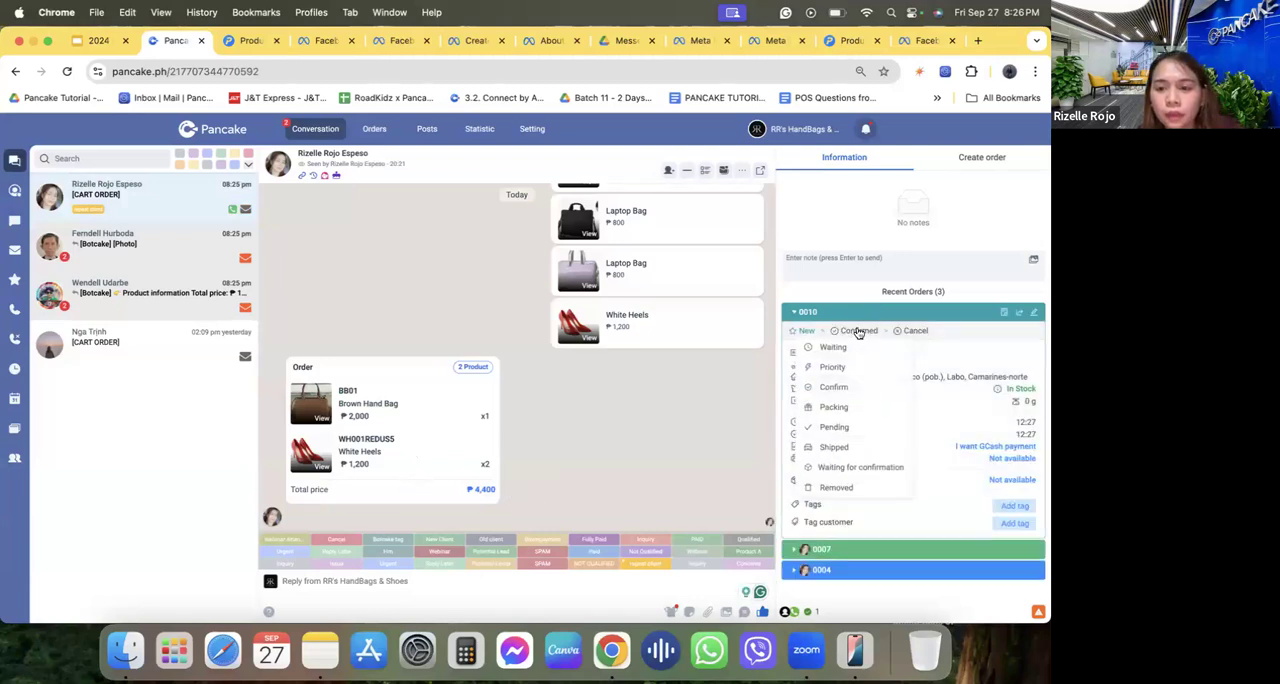
click(837, 388)
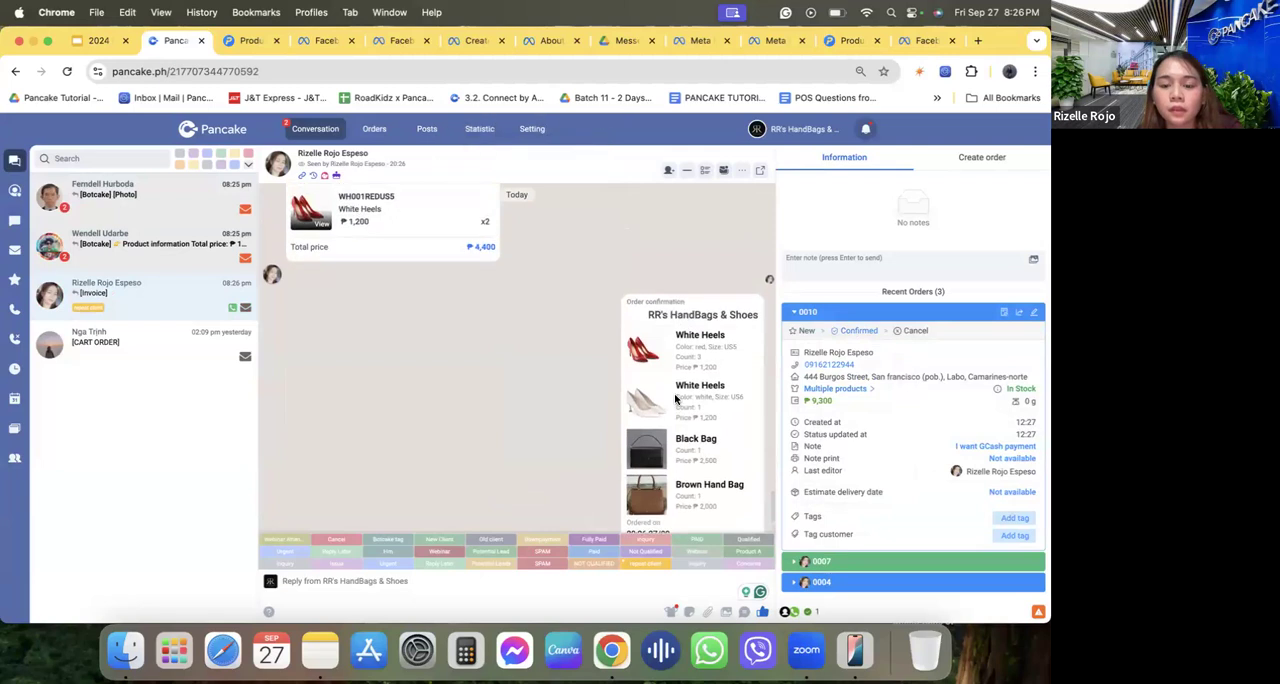
click(857, 313)
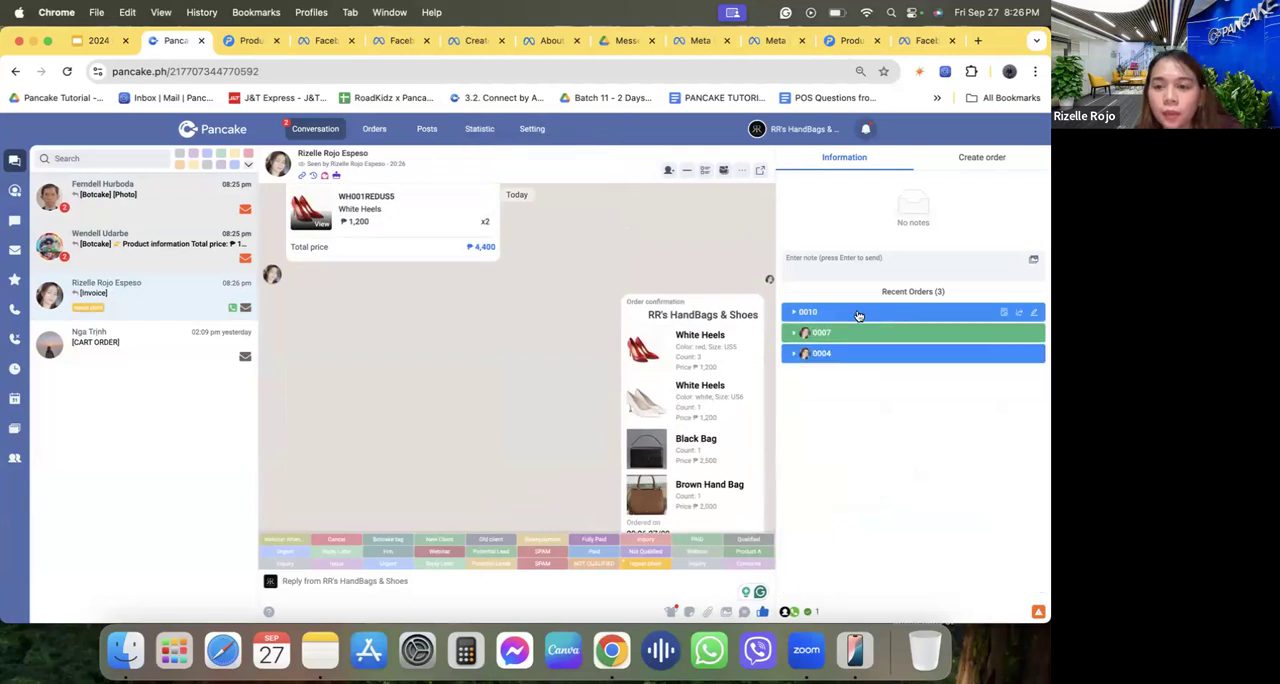
click(823, 314)
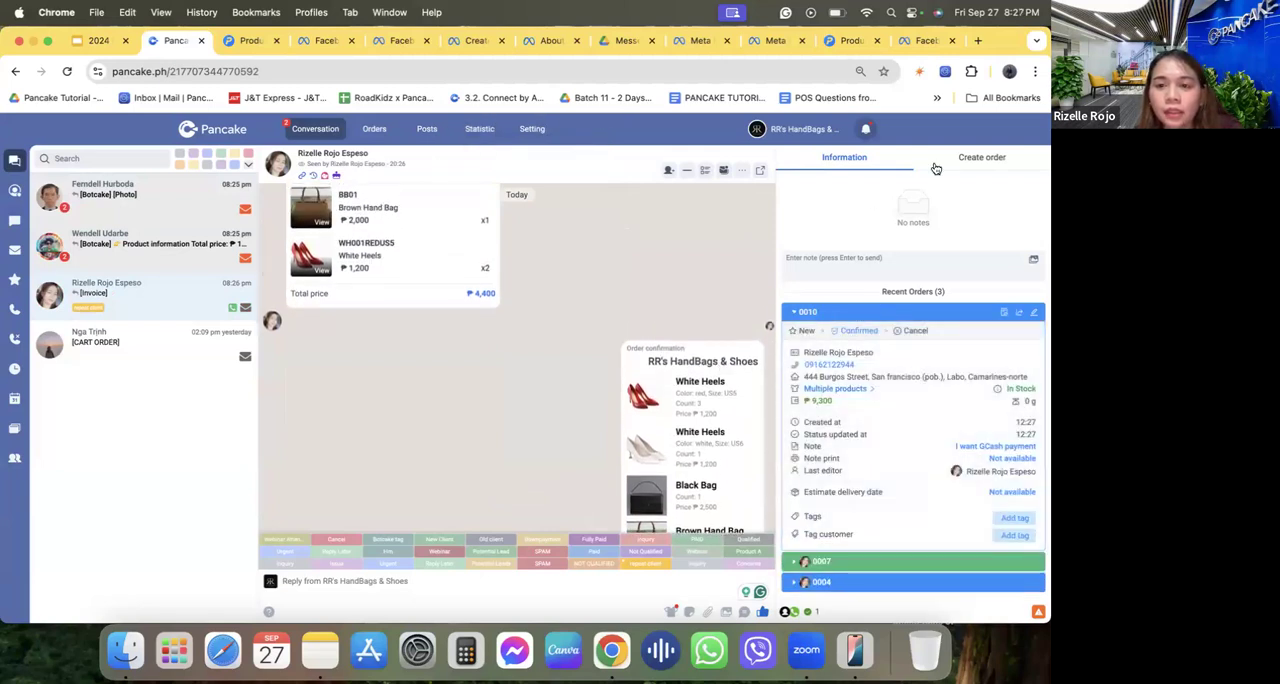
click(841, 331)
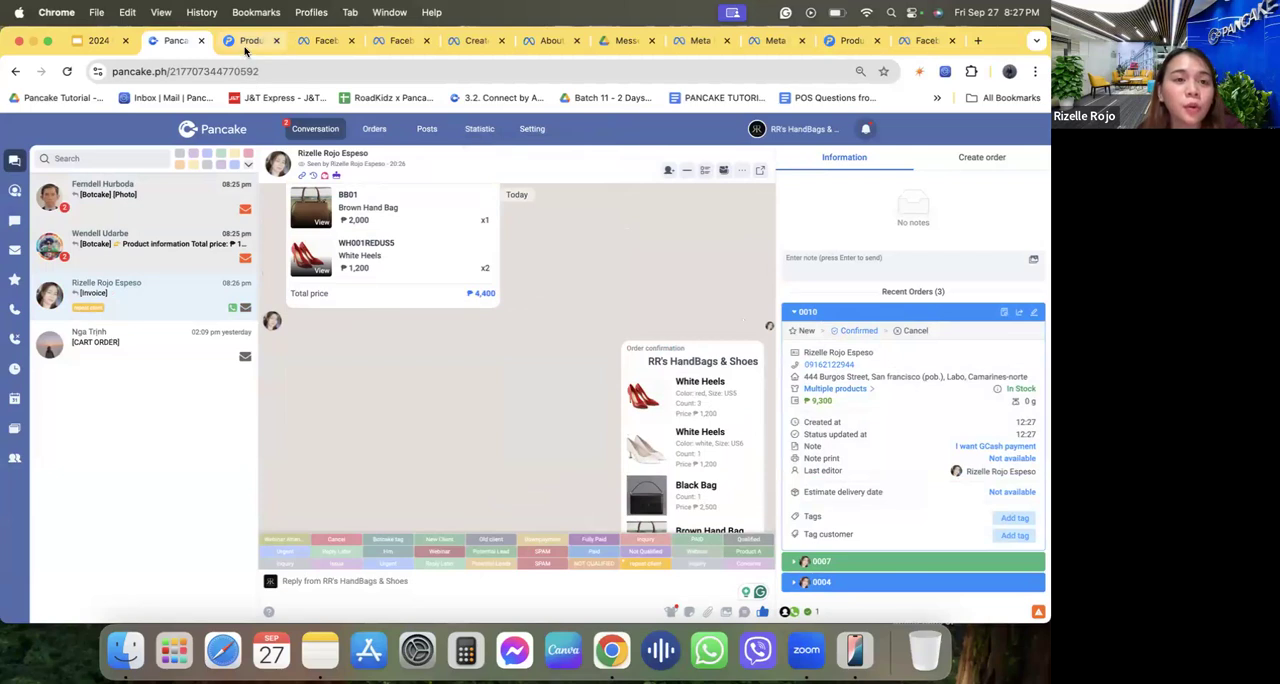
Open the newest order from the POS order list and examine its products, billing, customer note and delivery details.
click(370, 134)
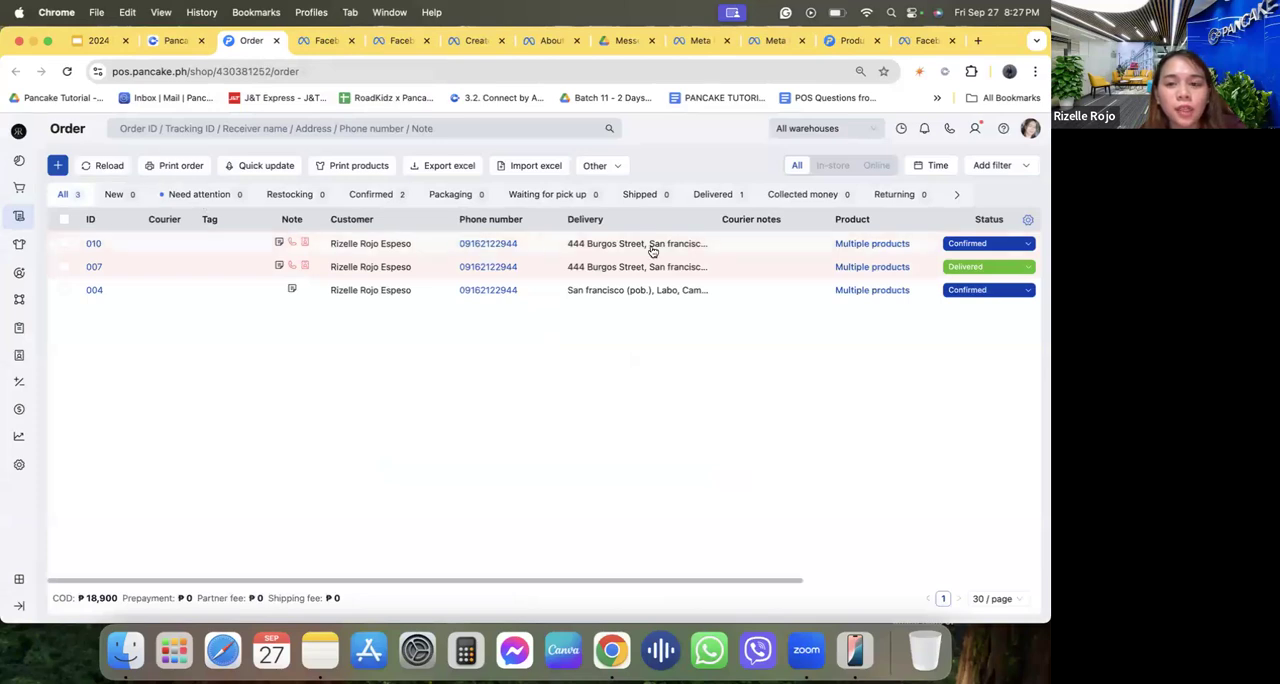
click(833, 253)
scroll(437, 380, down, 3)
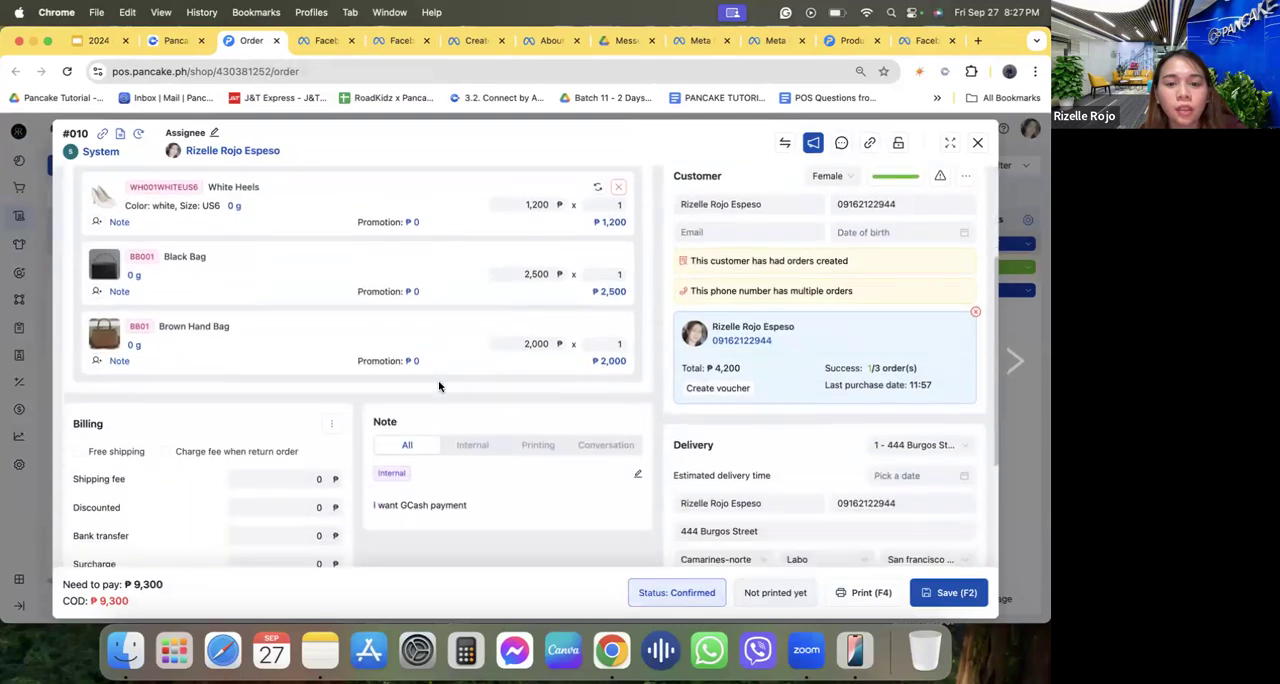
scroll(437, 383, up, 5)
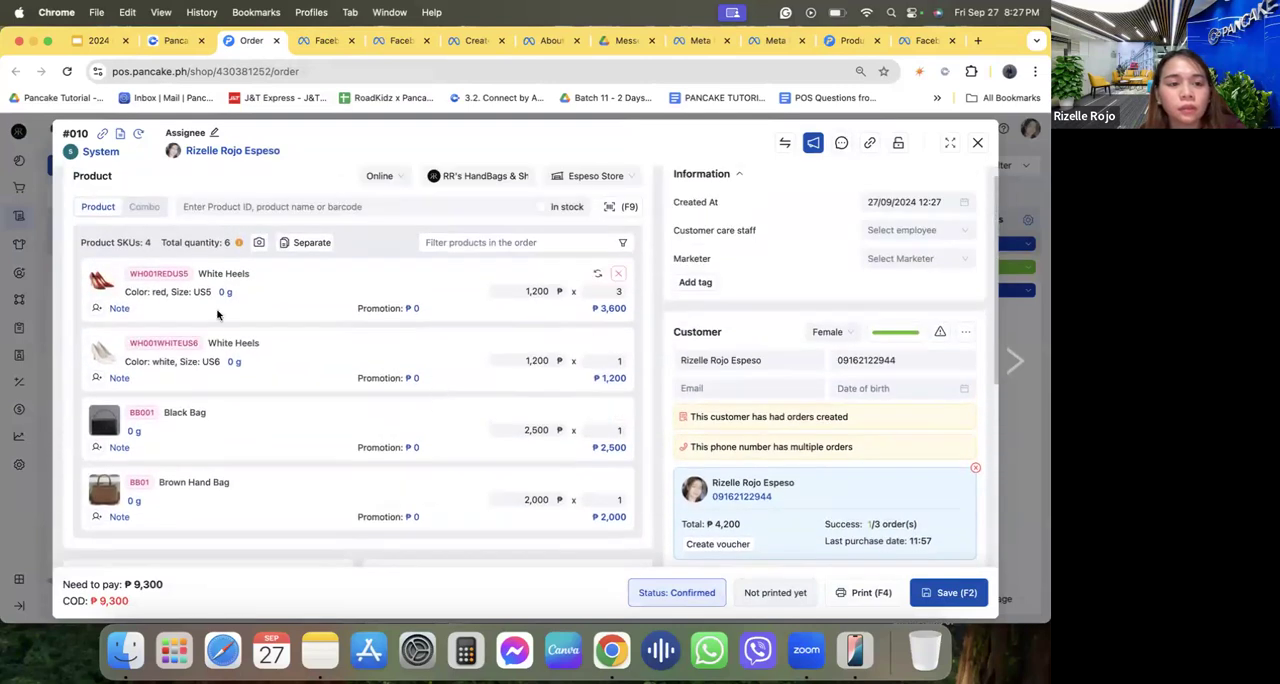
scroll(601, 279, down, 8)
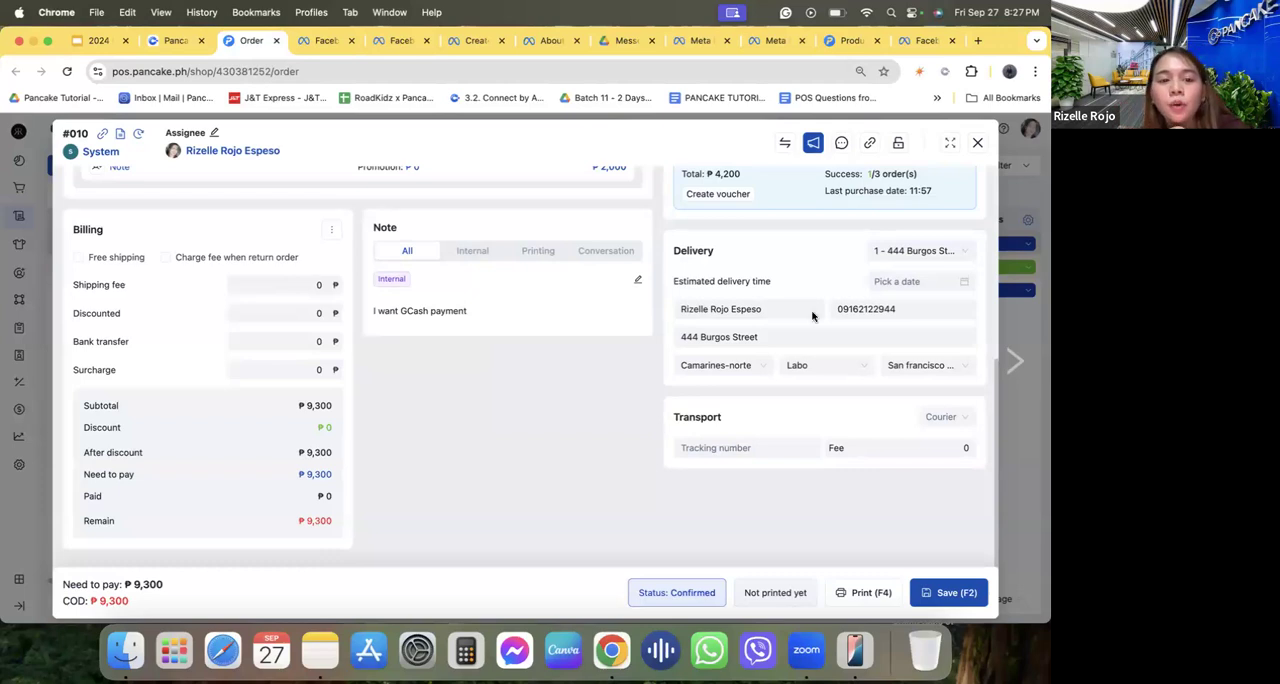
Examine the order's courier choices, tracking number and fee fields, and status options for saving, and close the order without changes.
click(950, 418)
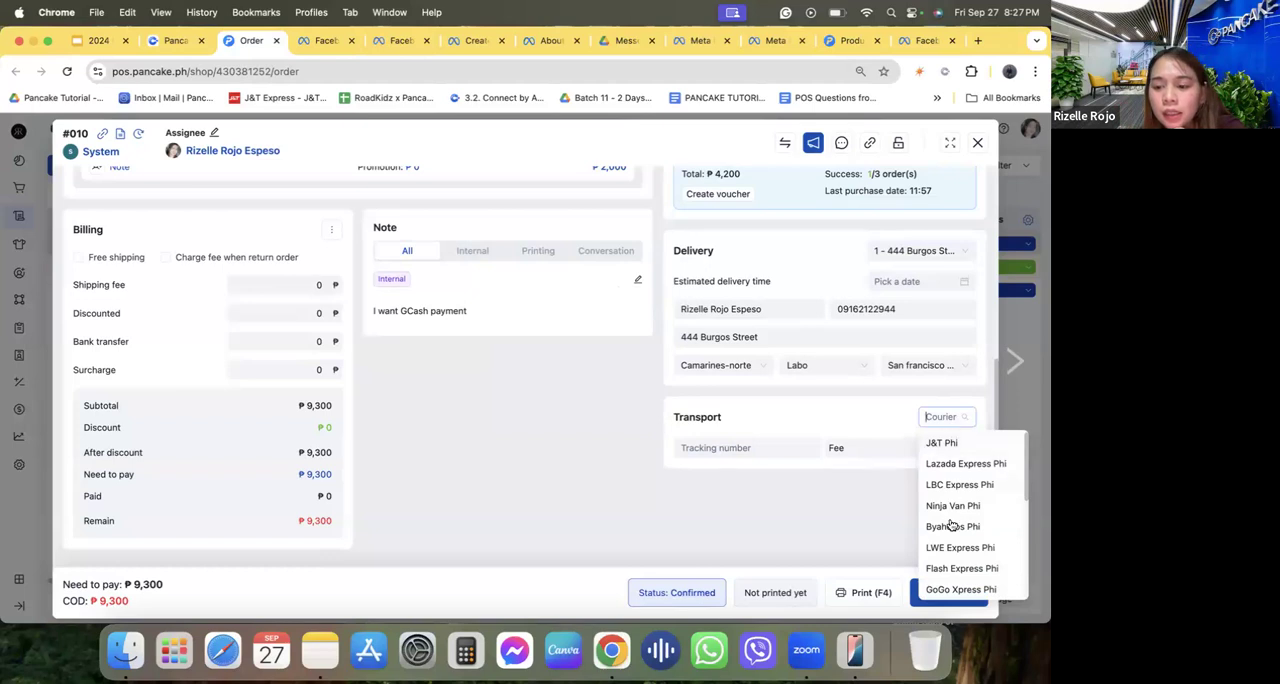
click(772, 487)
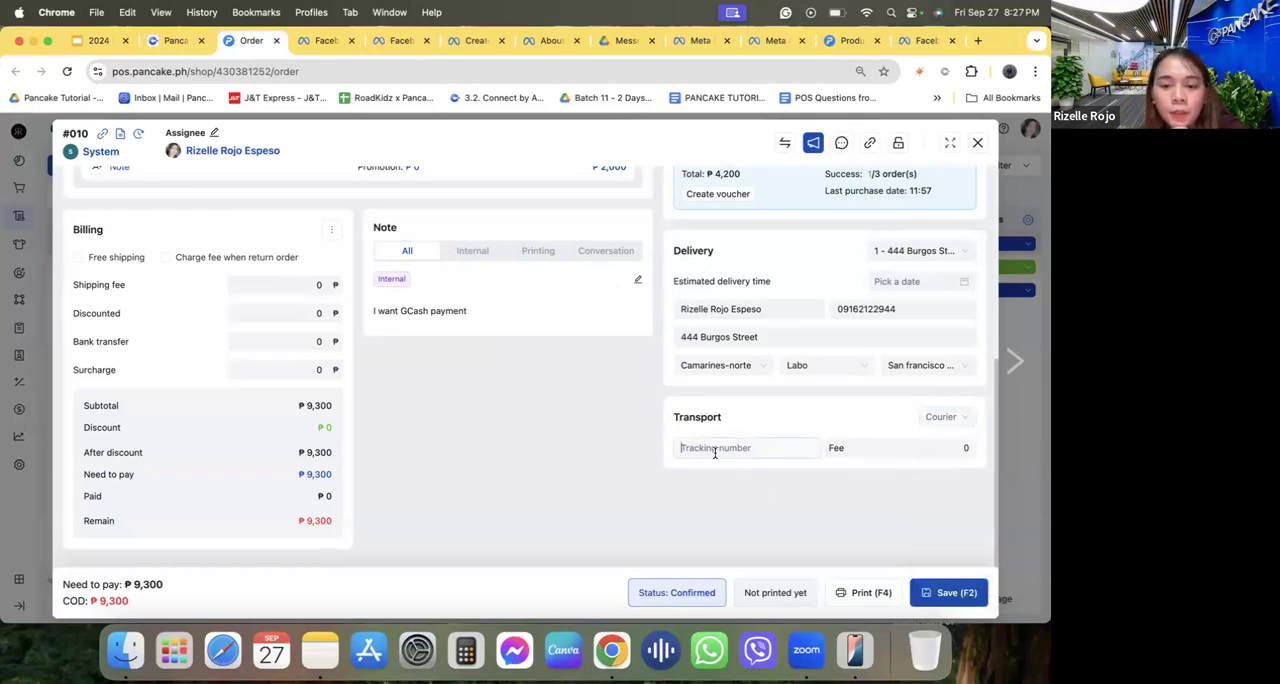
click(870, 452)
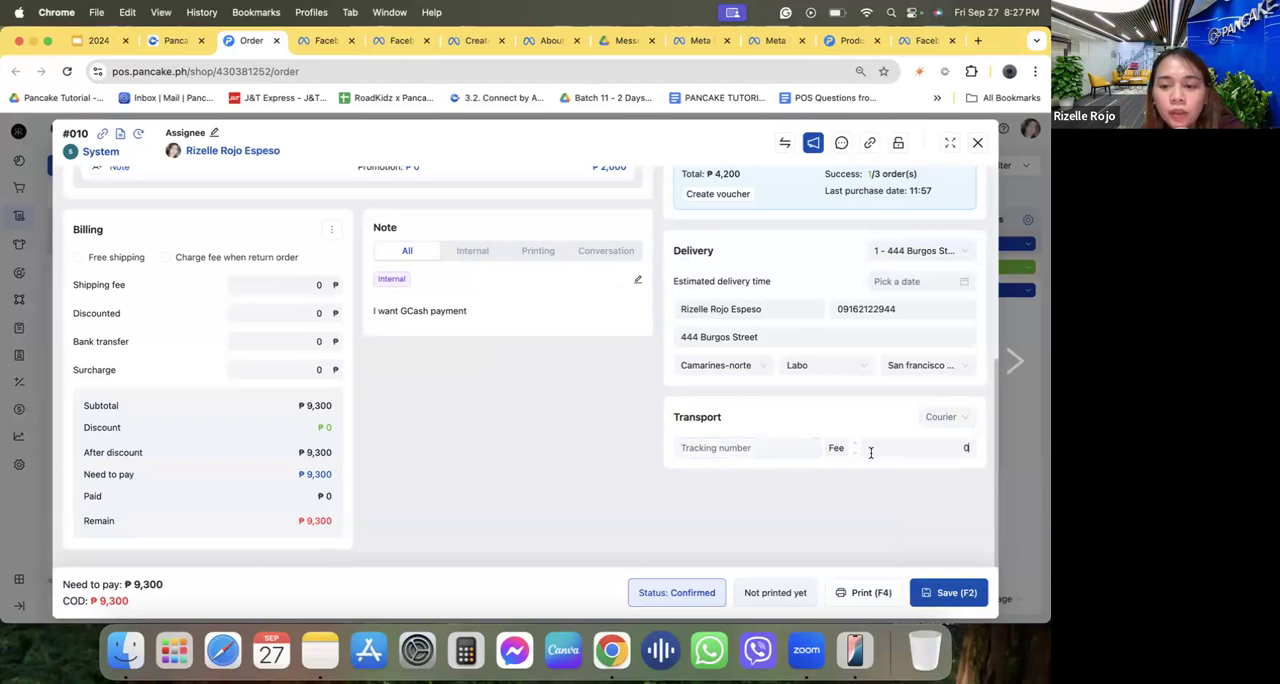
scroll(862, 330, up, 5)
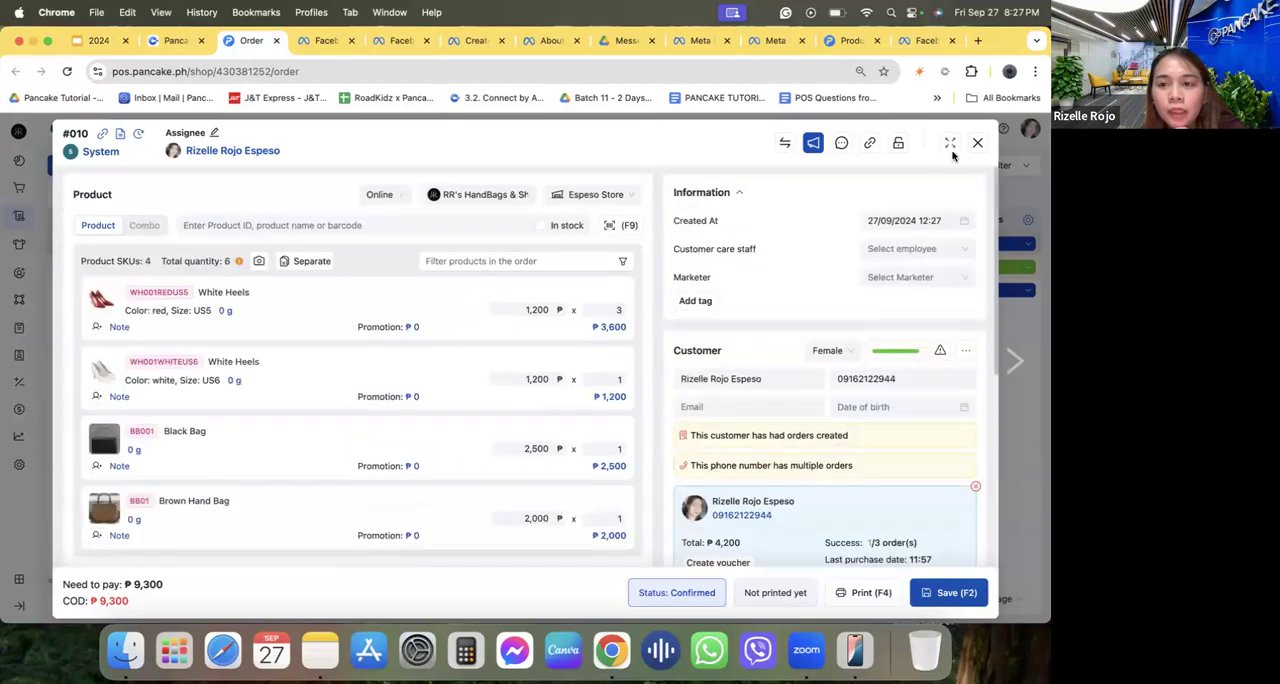
scroll(893, 337, down, 5)
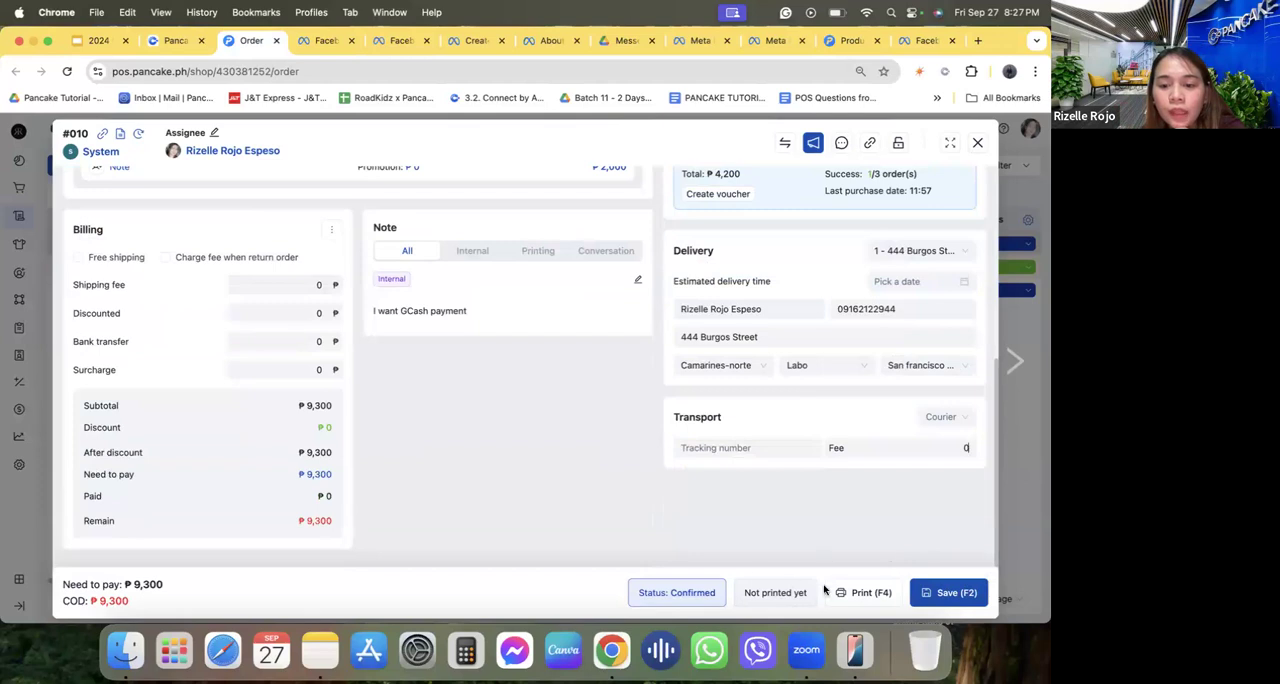
click(948, 594)
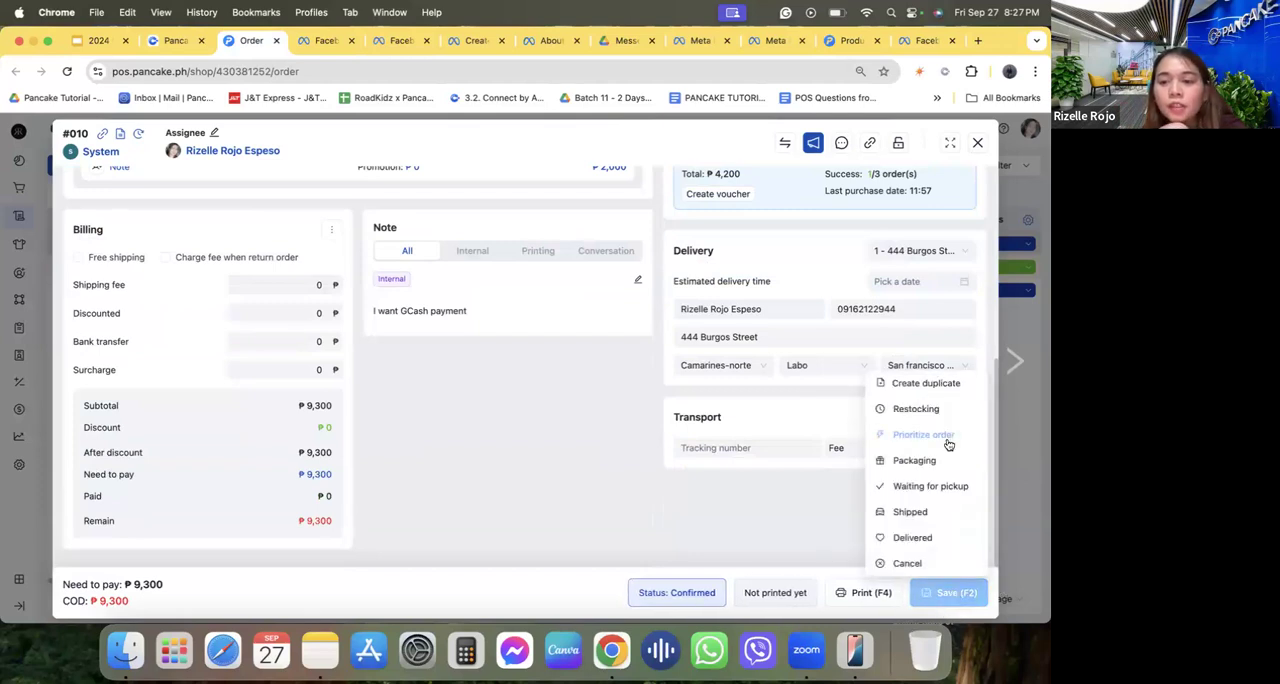
click(977, 143)
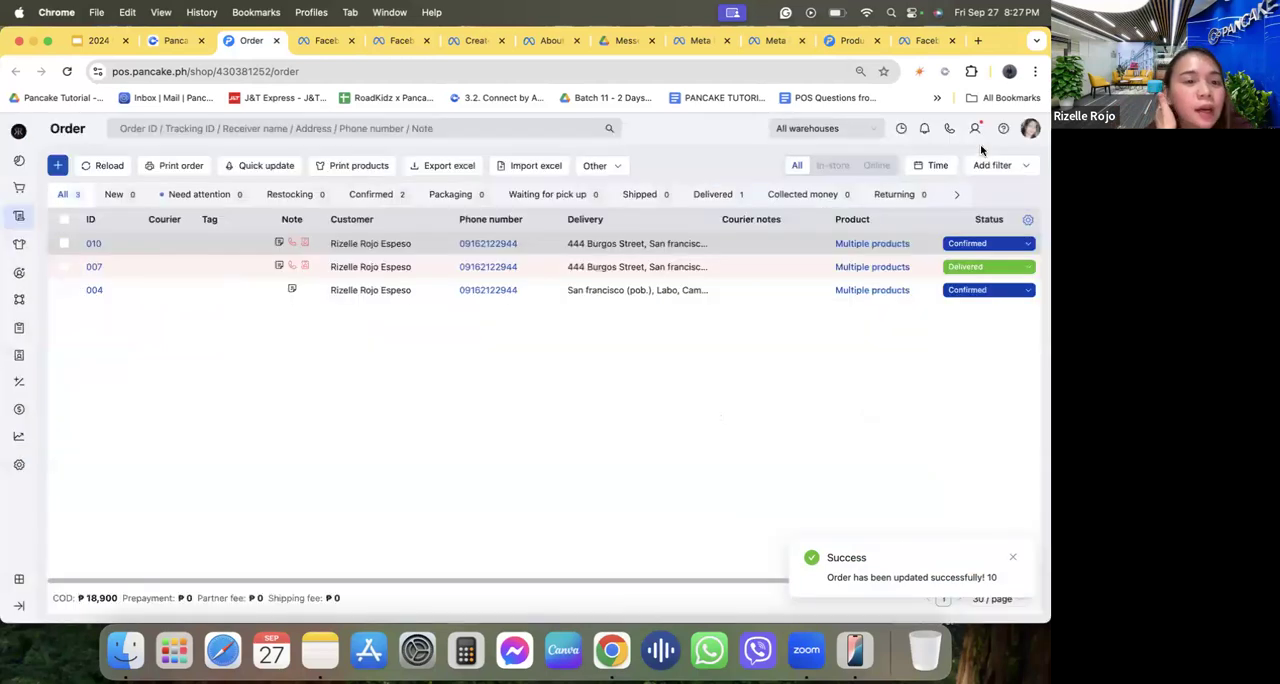
Select the newest order in the list, view the available Quick update types, and close the update dialog.
click(64, 243)
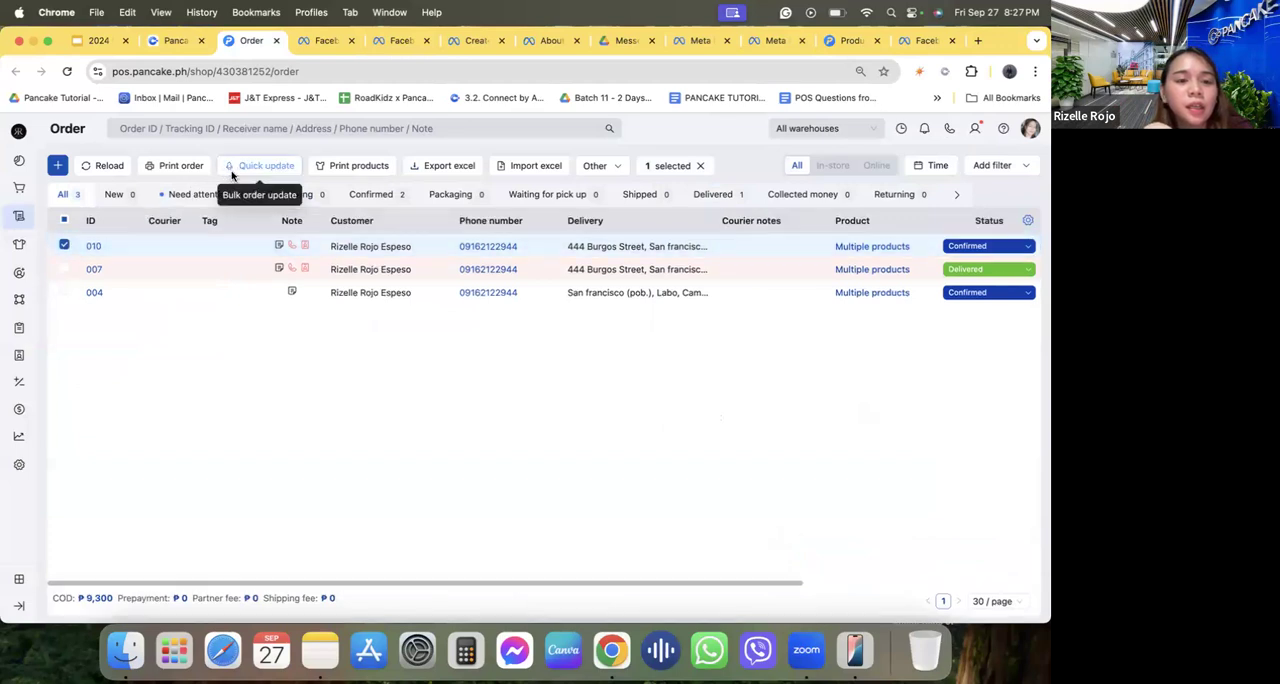
click(231, 175)
click(308, 266)
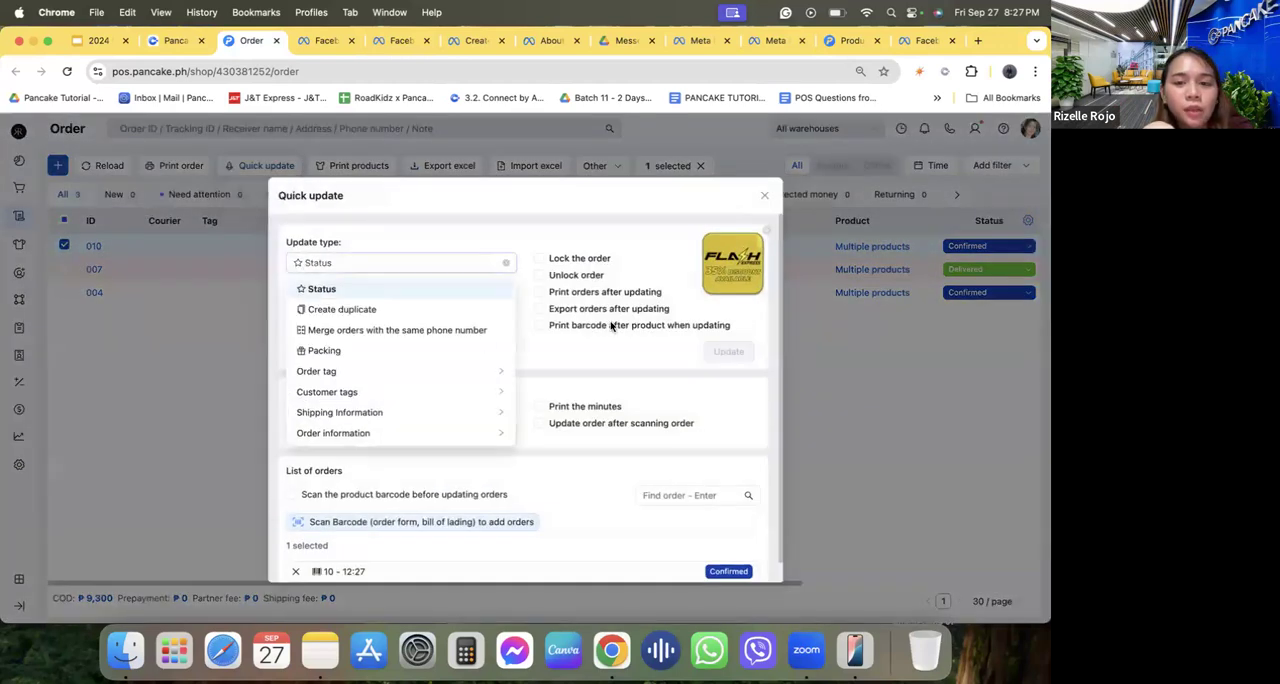
click(765, 198)
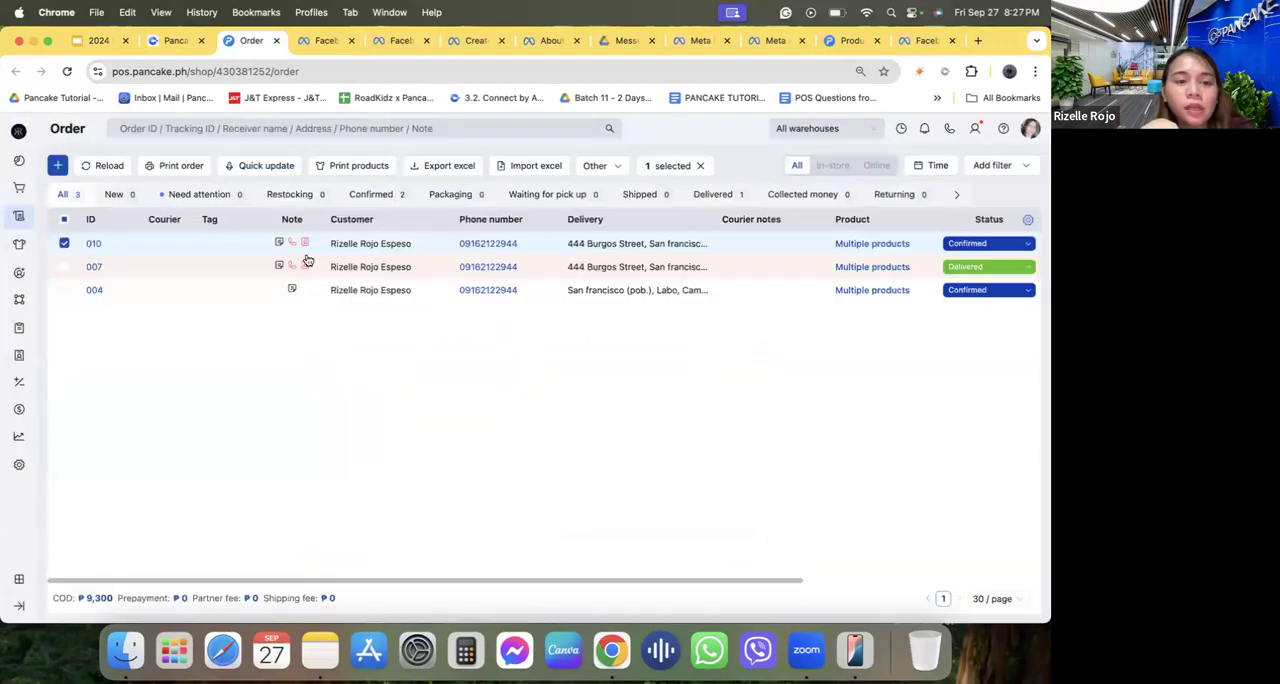
click(248, 252)
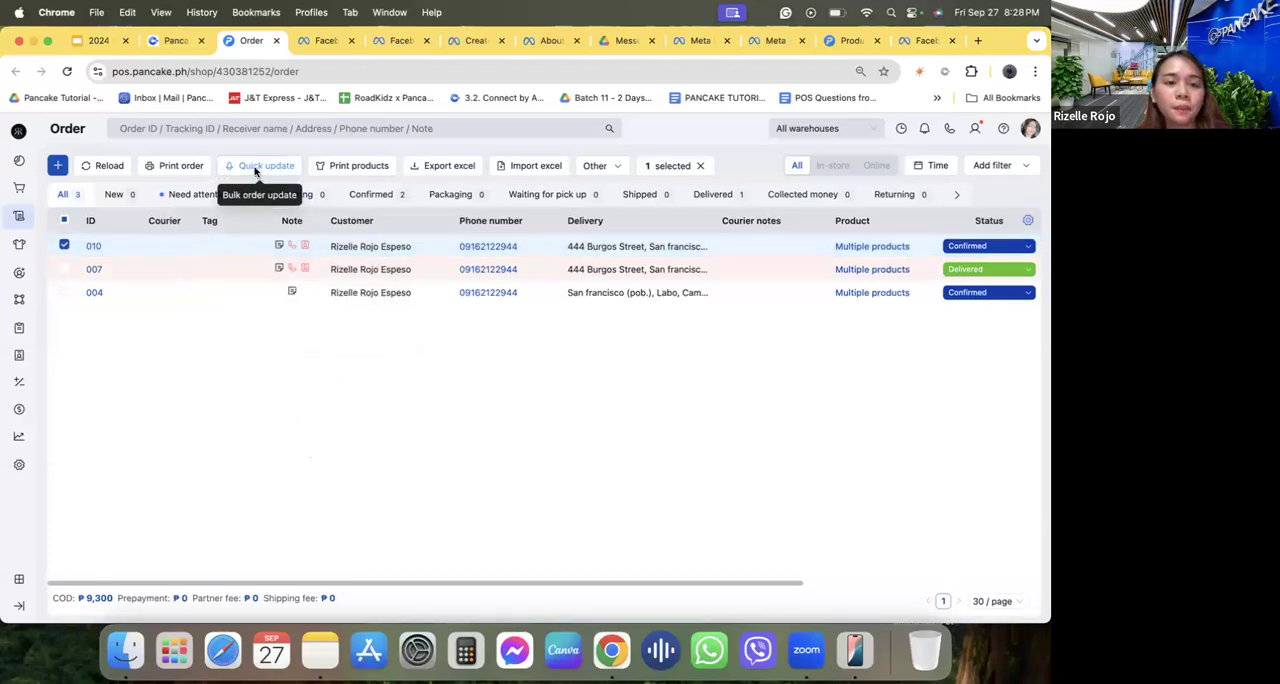
Run a Quick update assigning logistic services with courier J&T Phi to the newest order, and deselect the order.
click(255, 170)
click(389, 266)
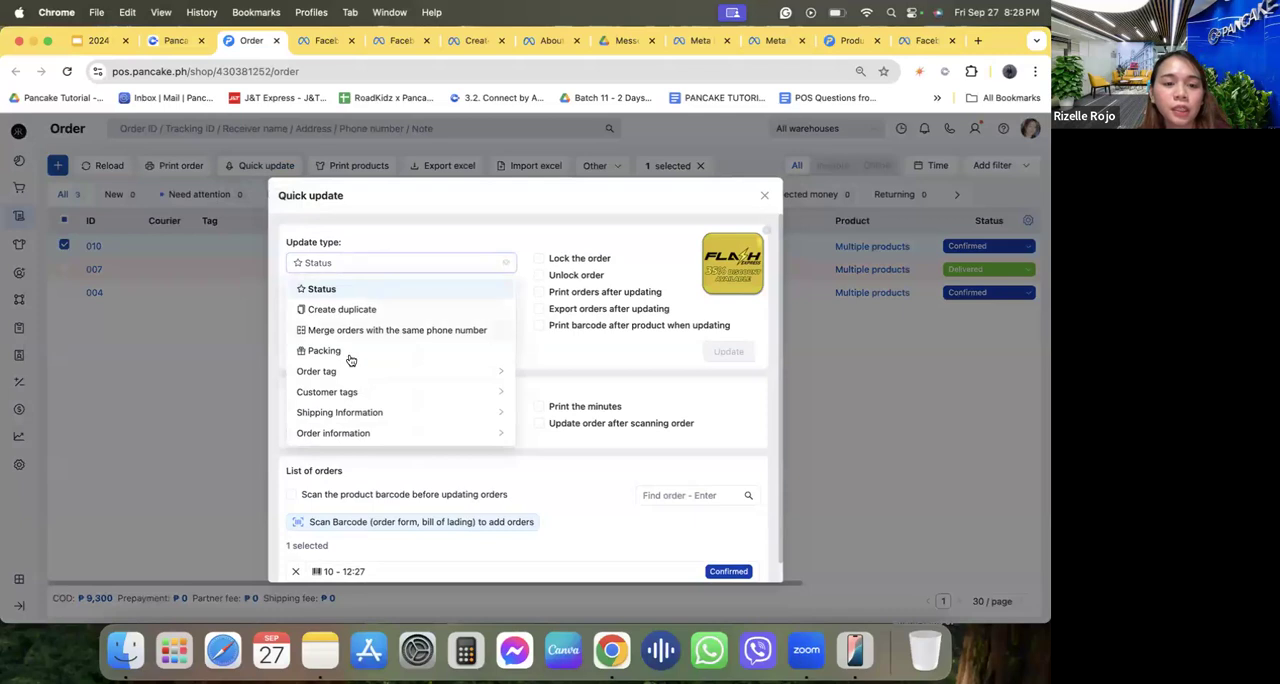
click(346, 411)
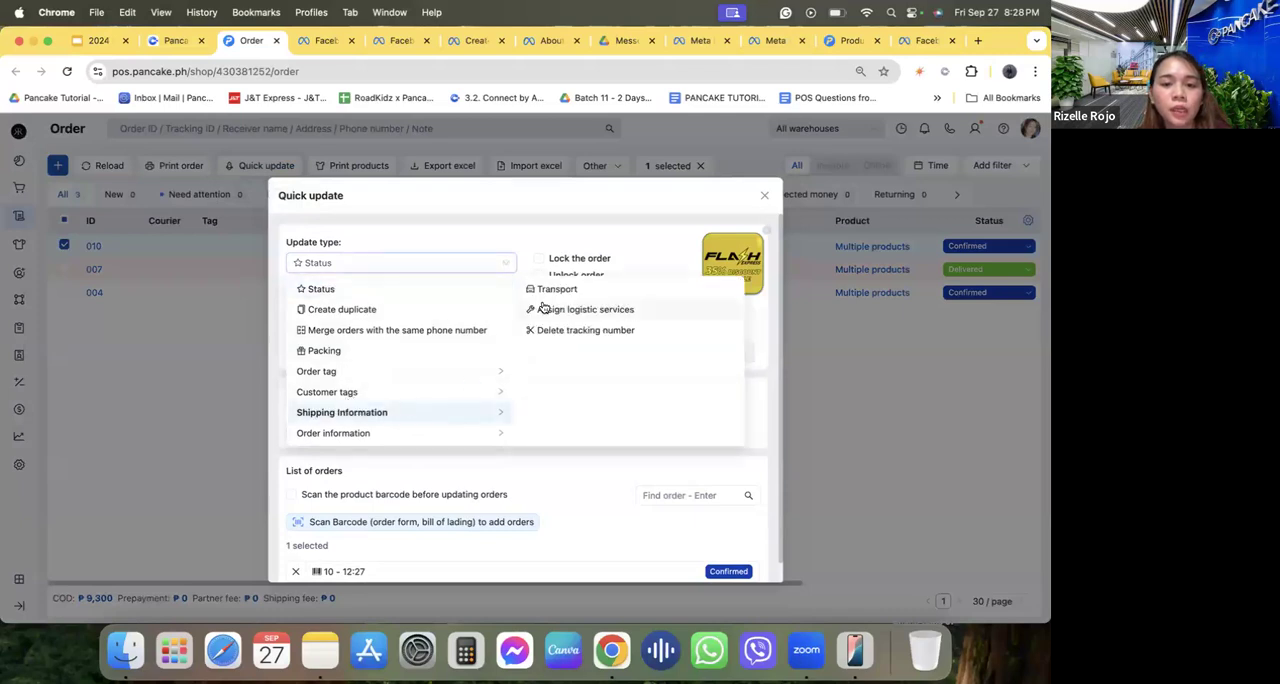
click(585, 309)
click(363, 417)
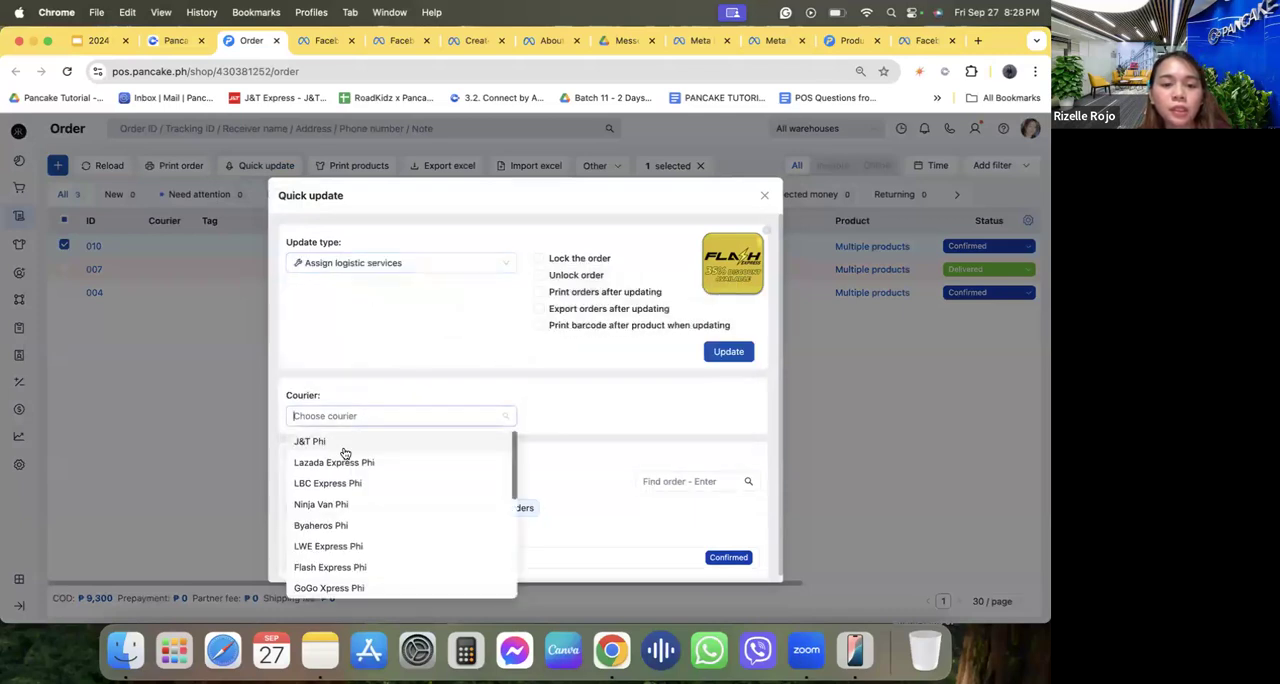
click(341, 443)
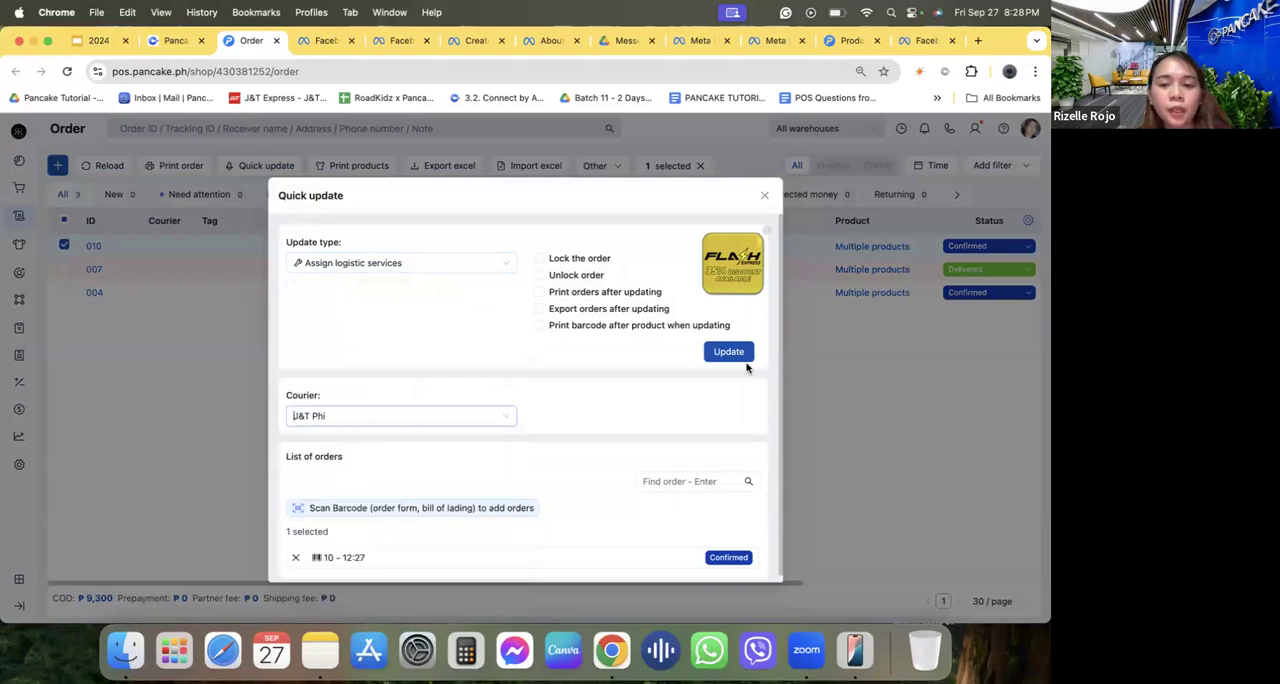
click(726, 358)
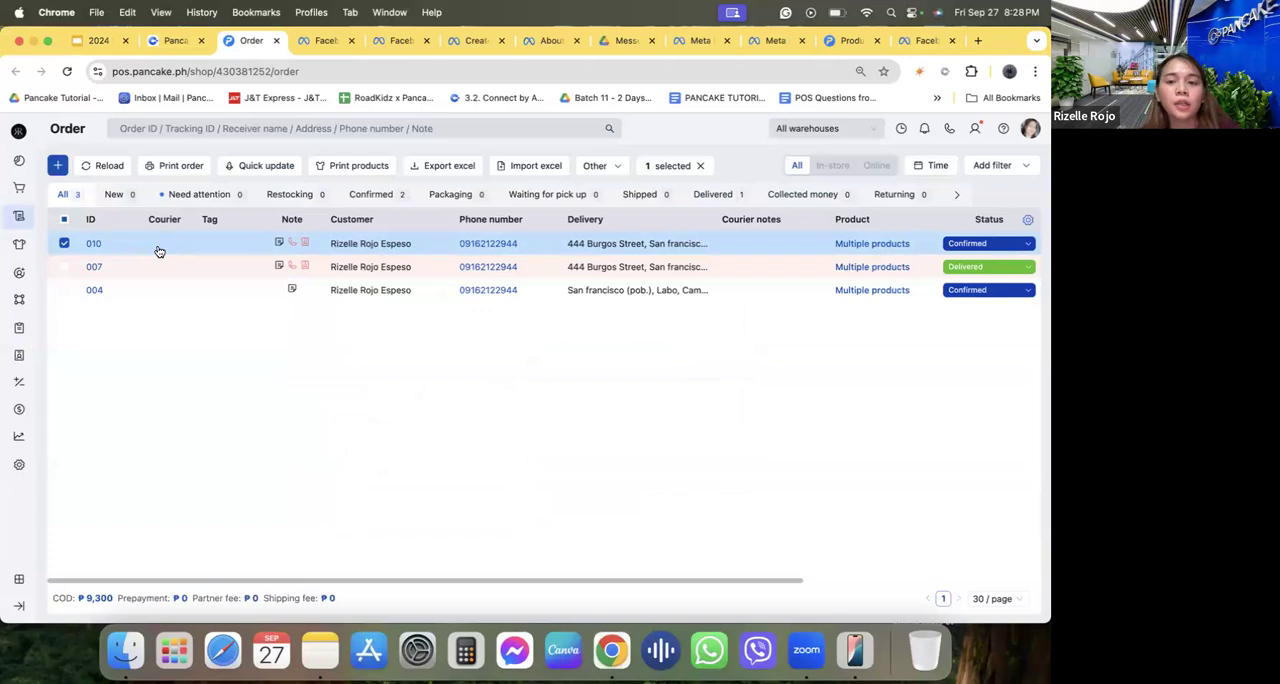
click(64, 244)
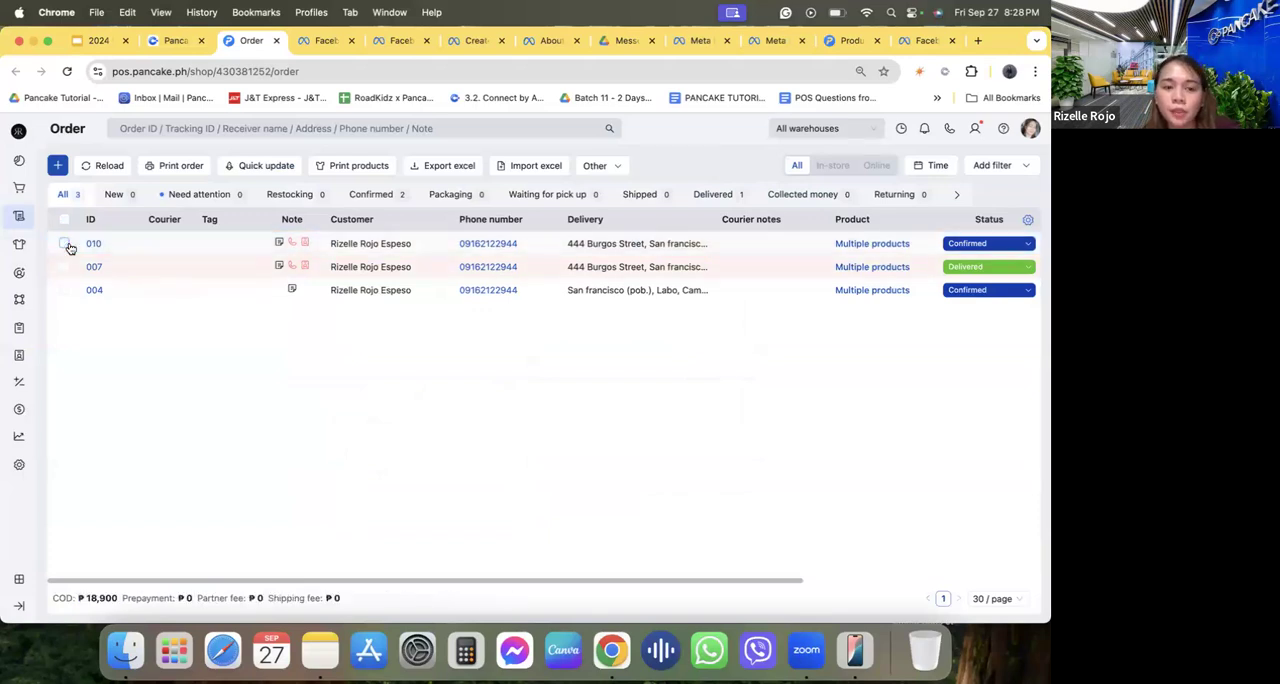
mouse_move(24, 435)
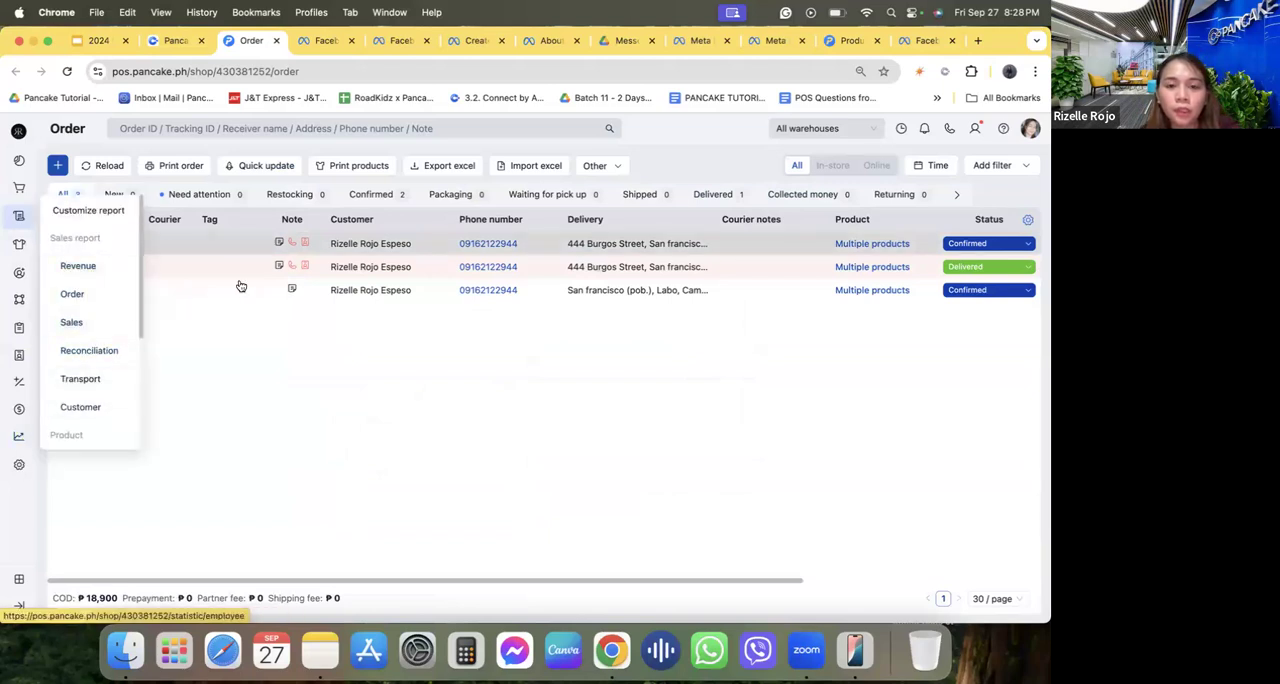
Return to the customer's Pancake conversation and review the order confirmation message beside the newest order's details.
click(176, 41)
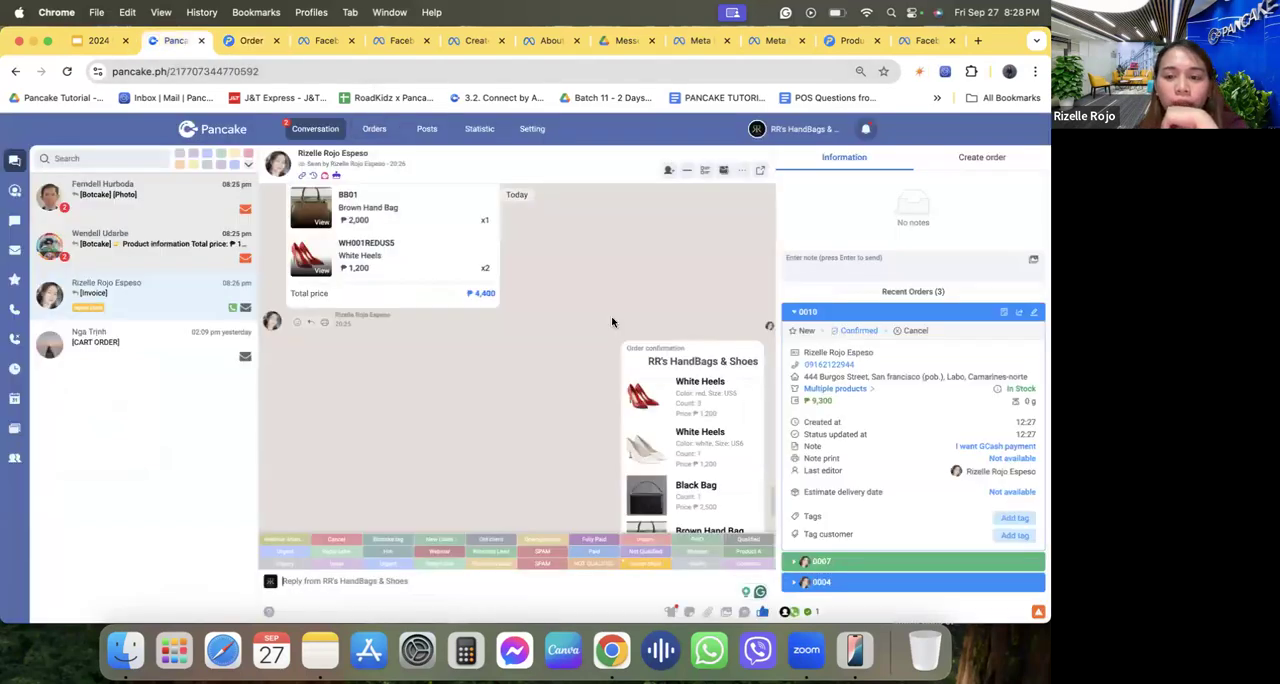
click(843, 313)
click(843, 313)
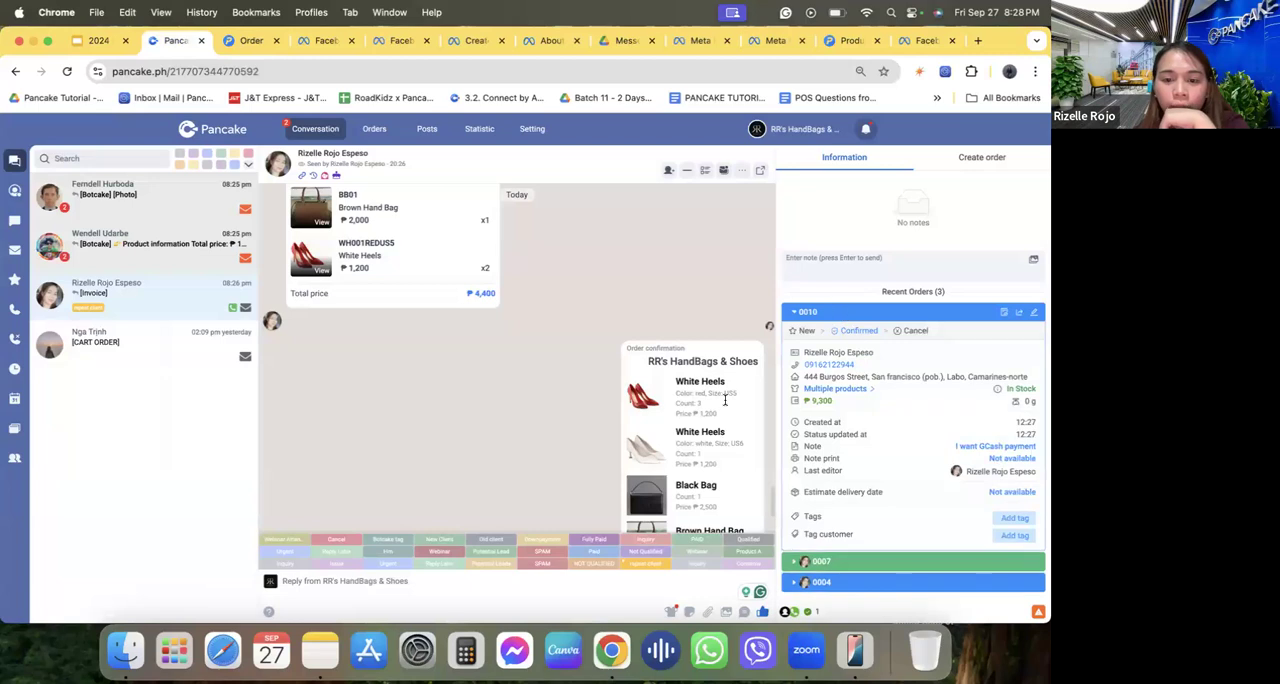
scroll(700, 415, down, 2)
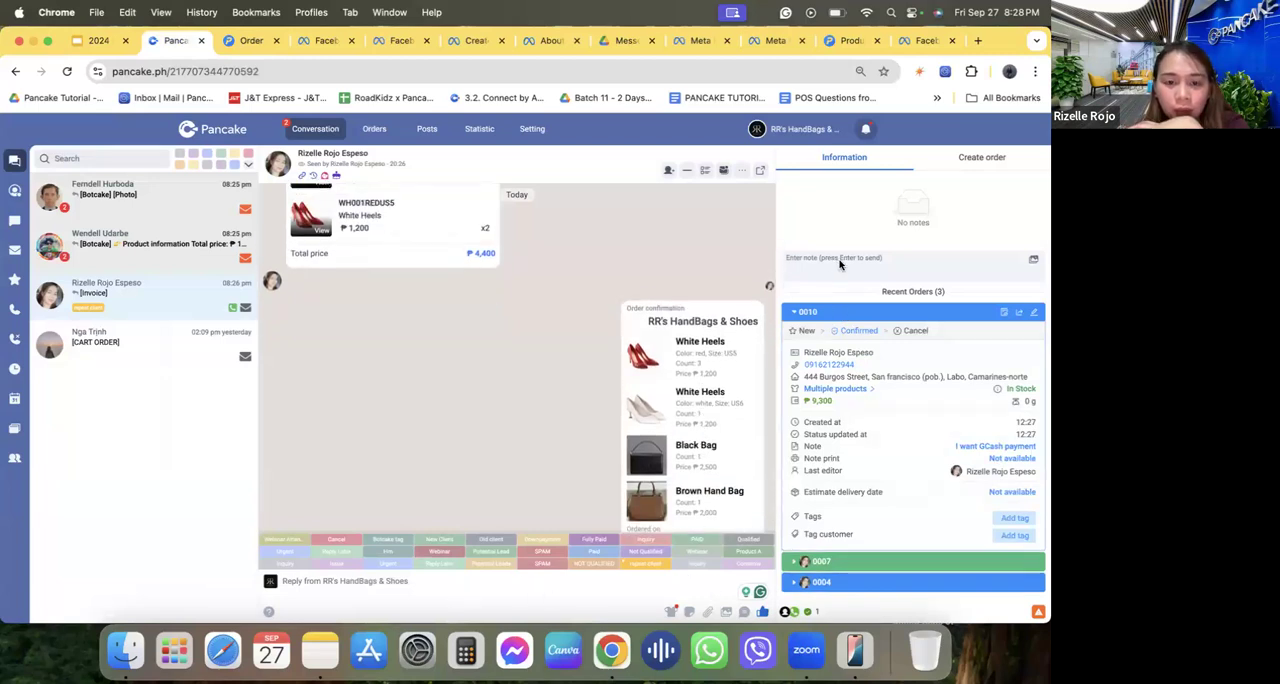
Open the POS product list from the chat reply area, browse its items, and close it without sending anything.
click(670, 613)
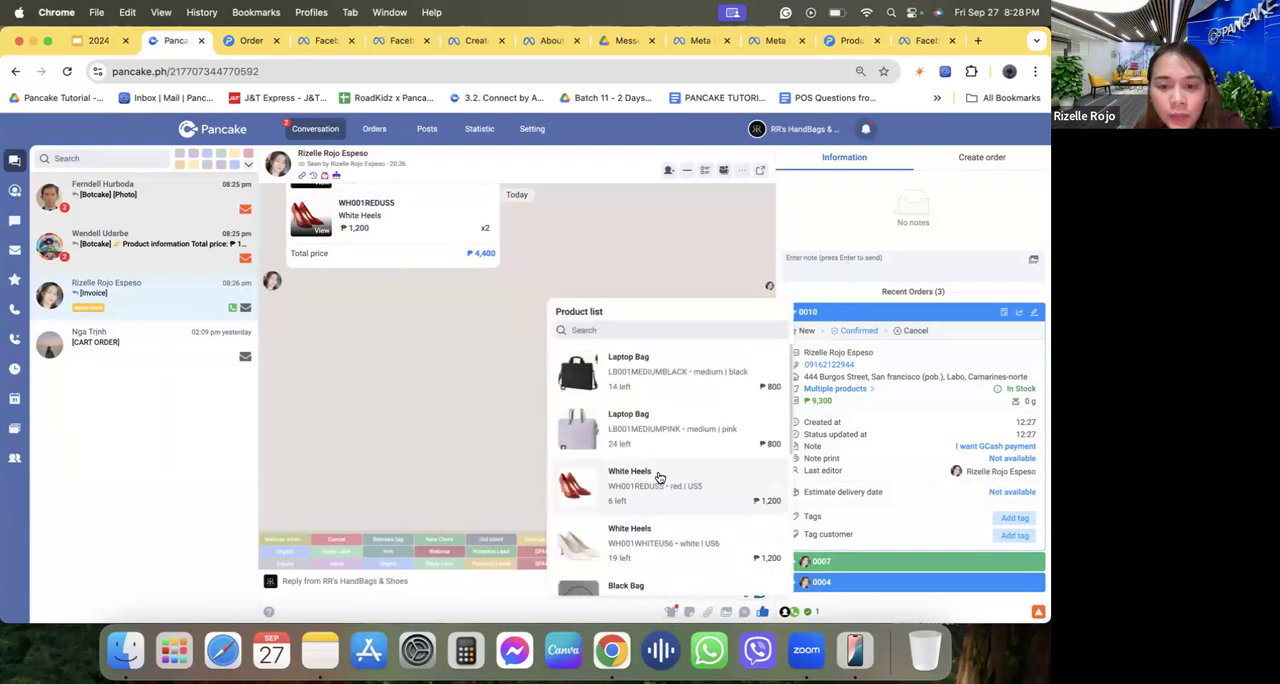
scroll(657, 477, down, 5)
scroll(657, 477, up, 5)
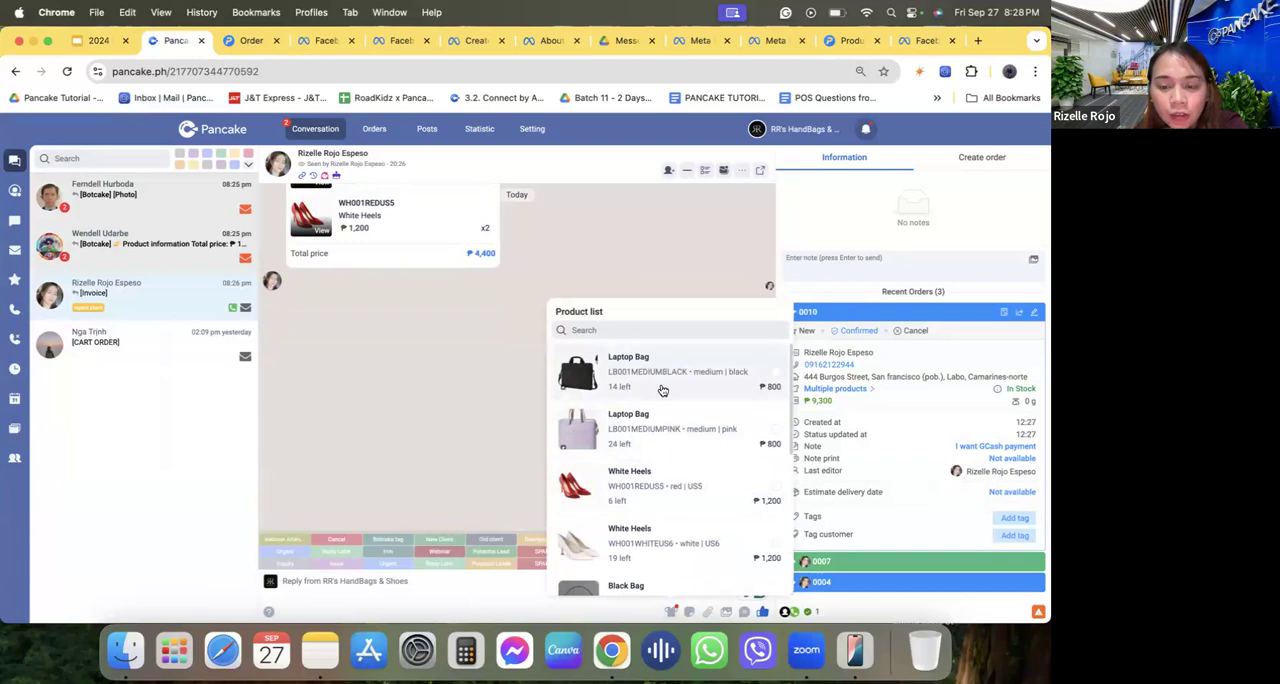
click(516, 405)
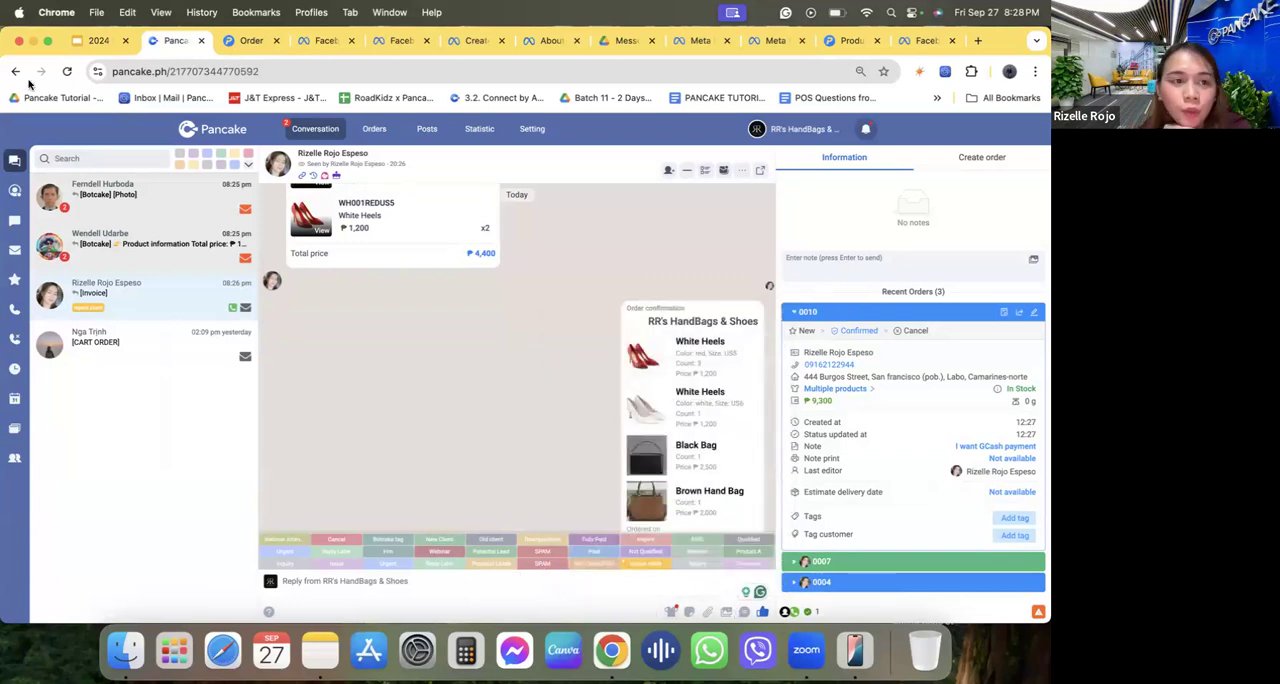
Minimize the browser, close the order tracking page on the mirrored iPhone, and browse the product cards in the Messenger chat.
click(32, 41)
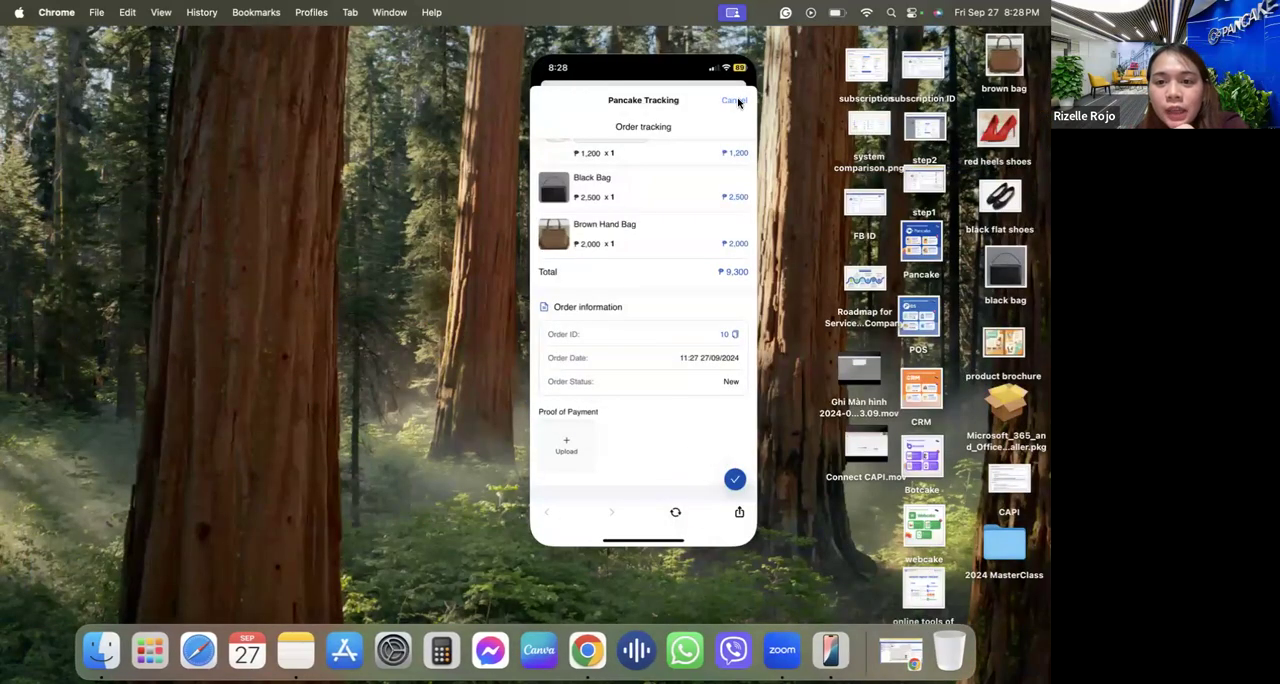
click(736, 101)
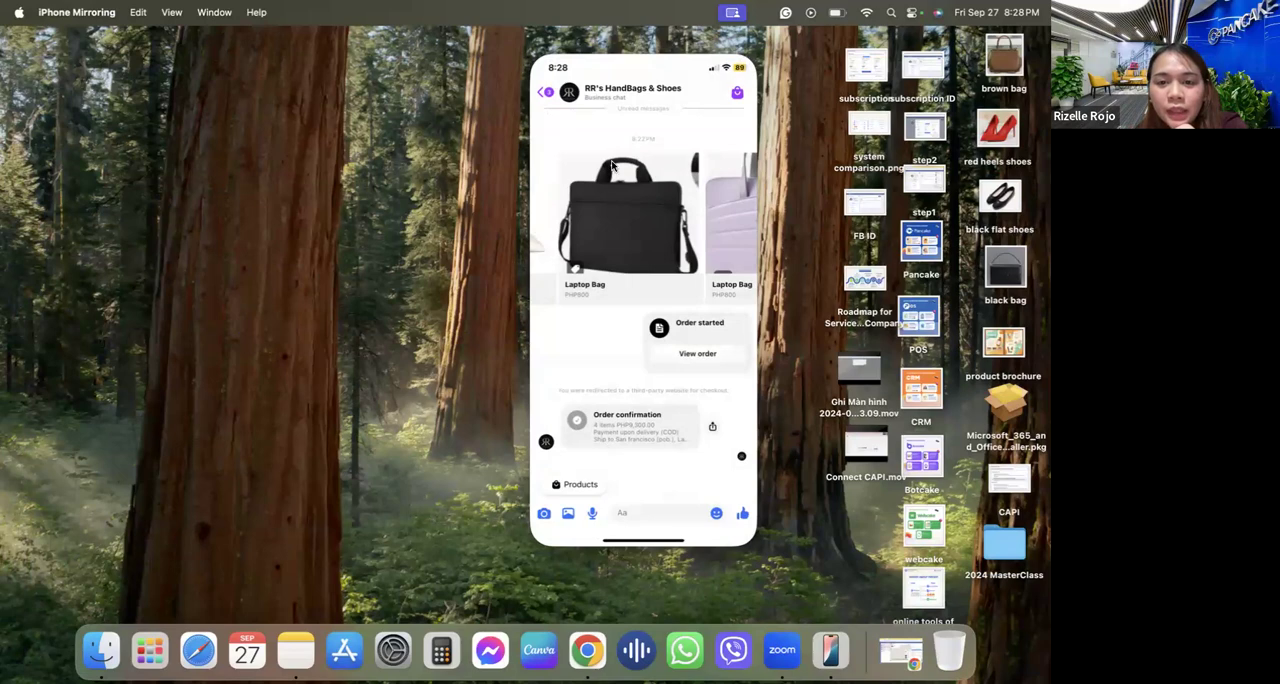
scroll(613, 165, up, 3)
scroll(613, 163, down, 4)
scroll(705, 205, right, 5)
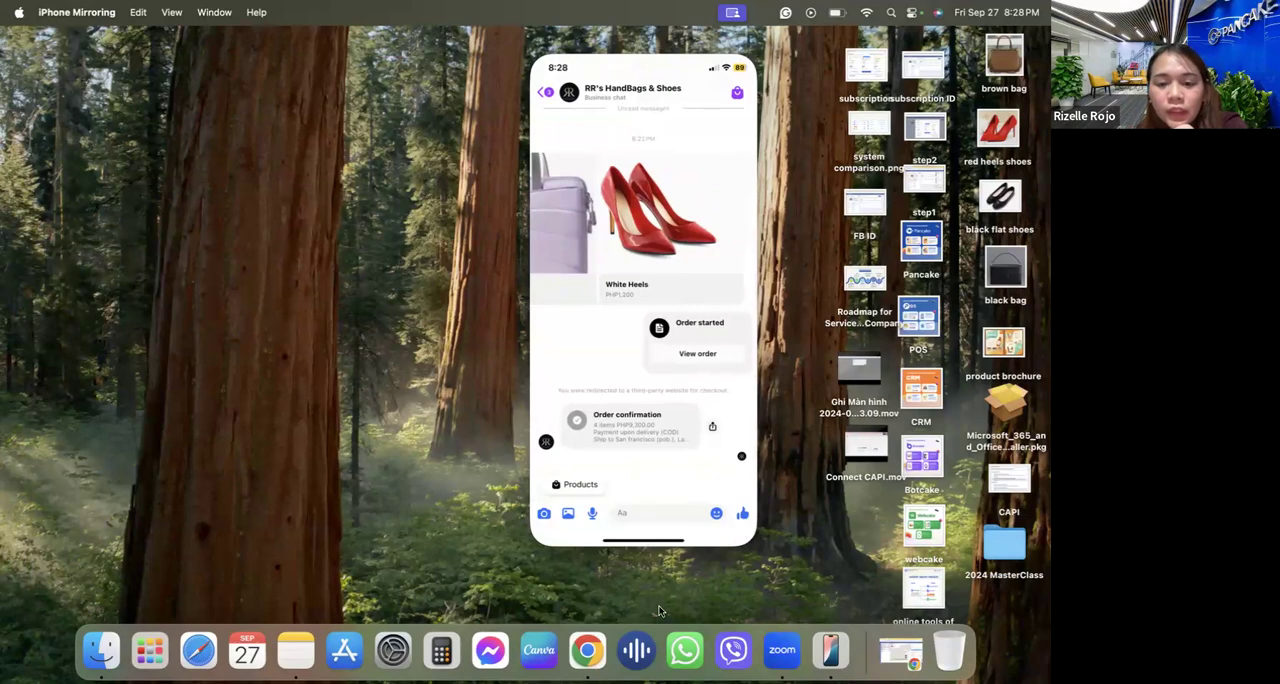
Open the shop's full product catalog from the Messenger chat, browse the items, and return to the conversation.
click(578, 485)
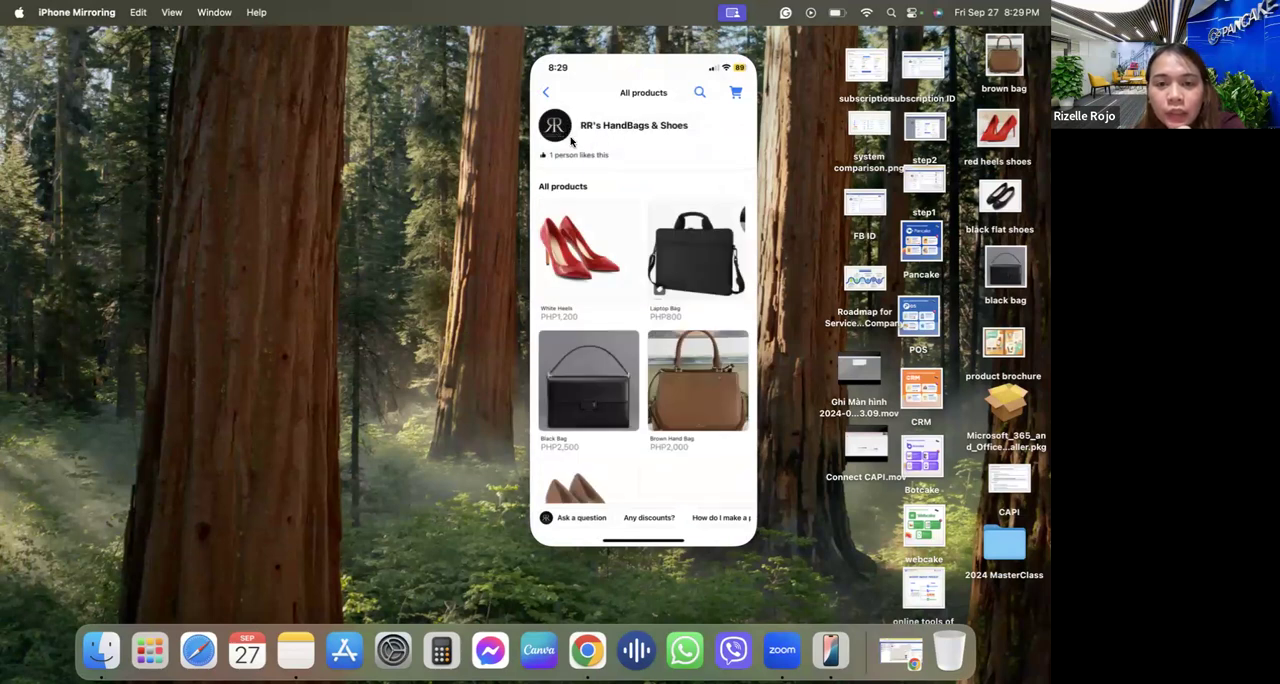
scroll(597, 285, down, 3)
scroll(590, 283, up, 3)
click(547, 93)
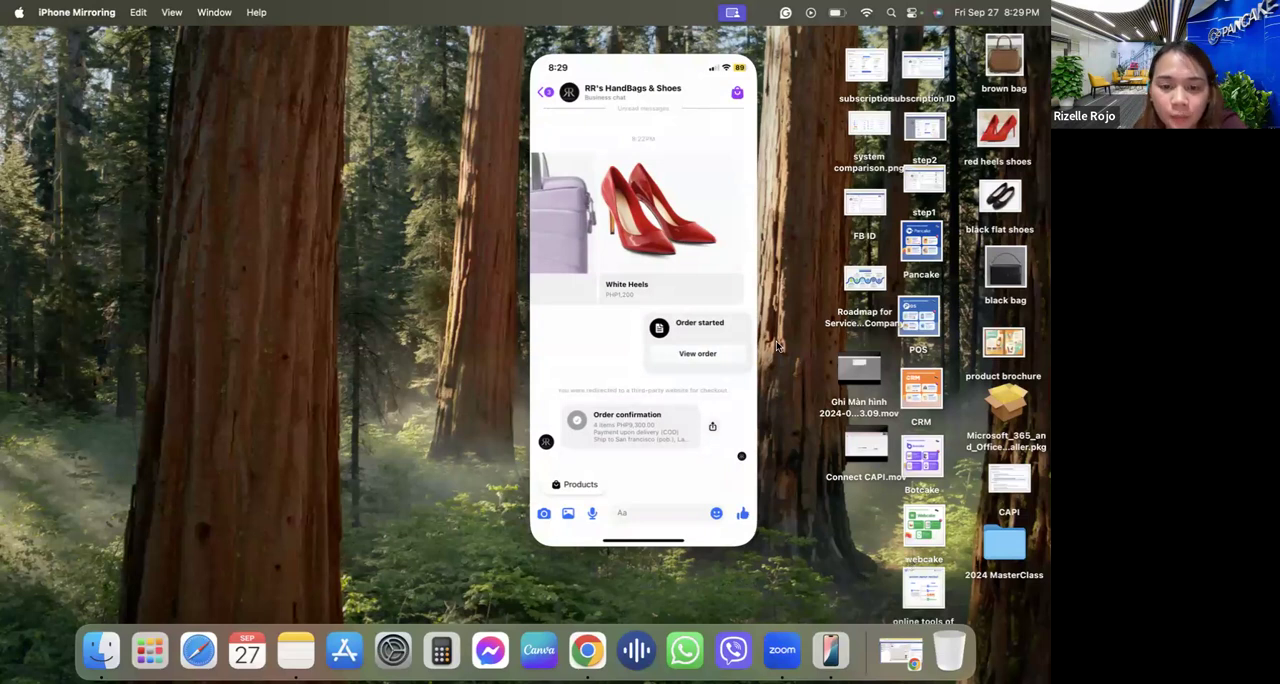
Show slide 27 on Messenger shopping benefits in the Google Slides webinar deck in Chrome, and start the slideshow from slide 28.
click(587, 651)
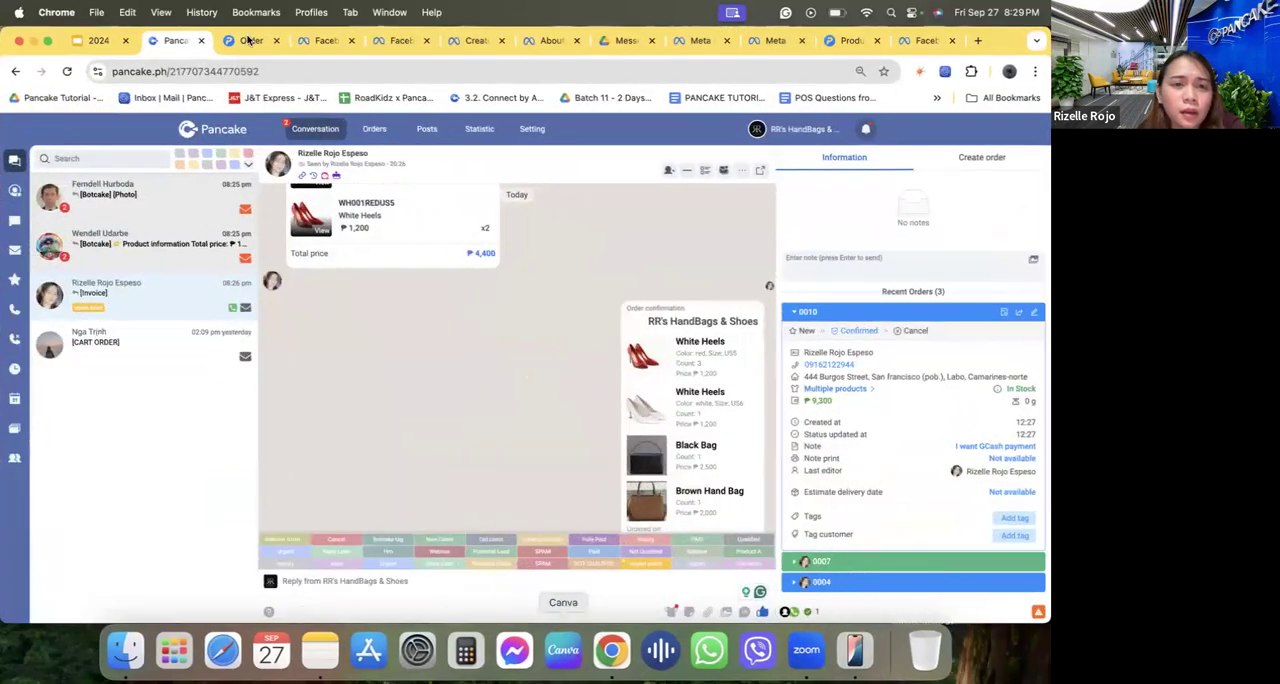
click(108, 44)
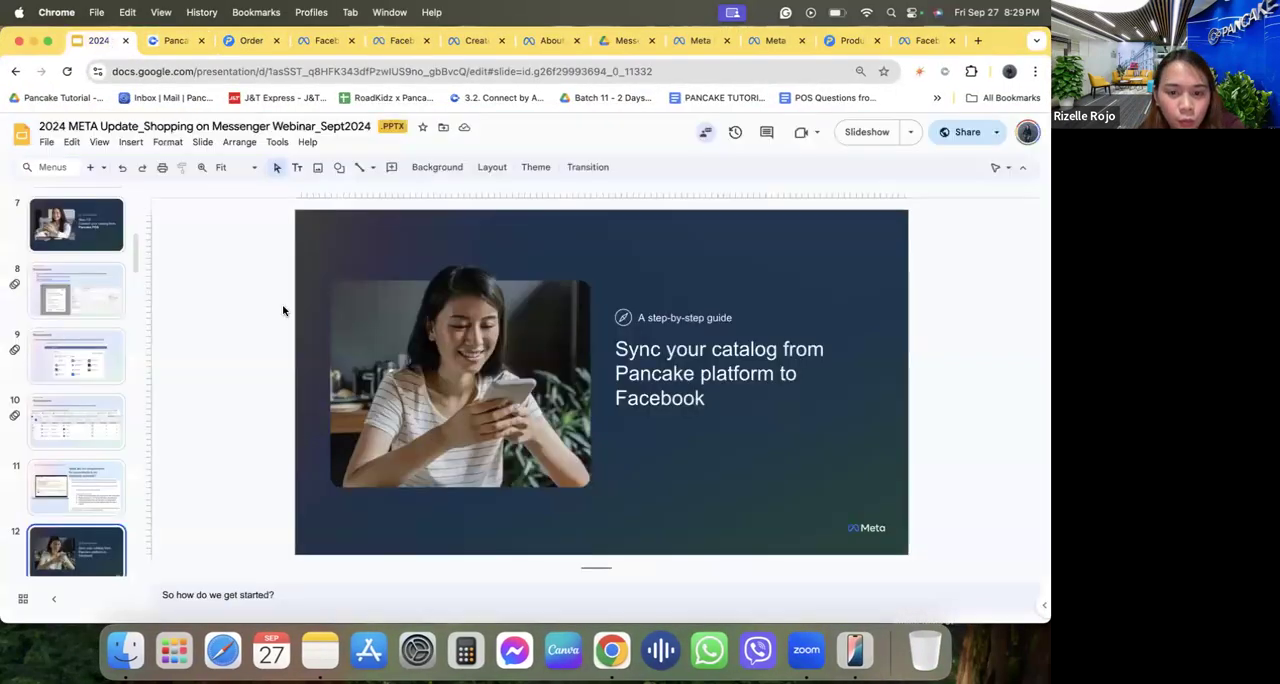
scroll(98, 451, down, 5)
scroll(98, 451, down, 6)
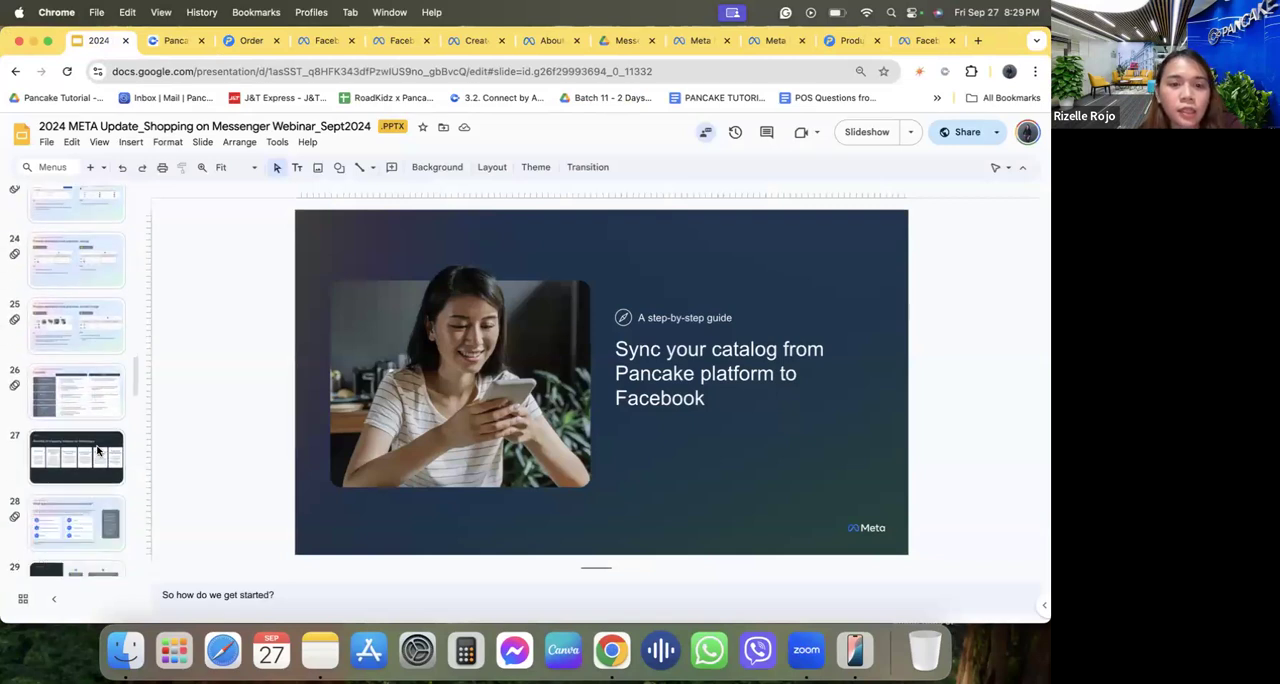
click(98, 451)
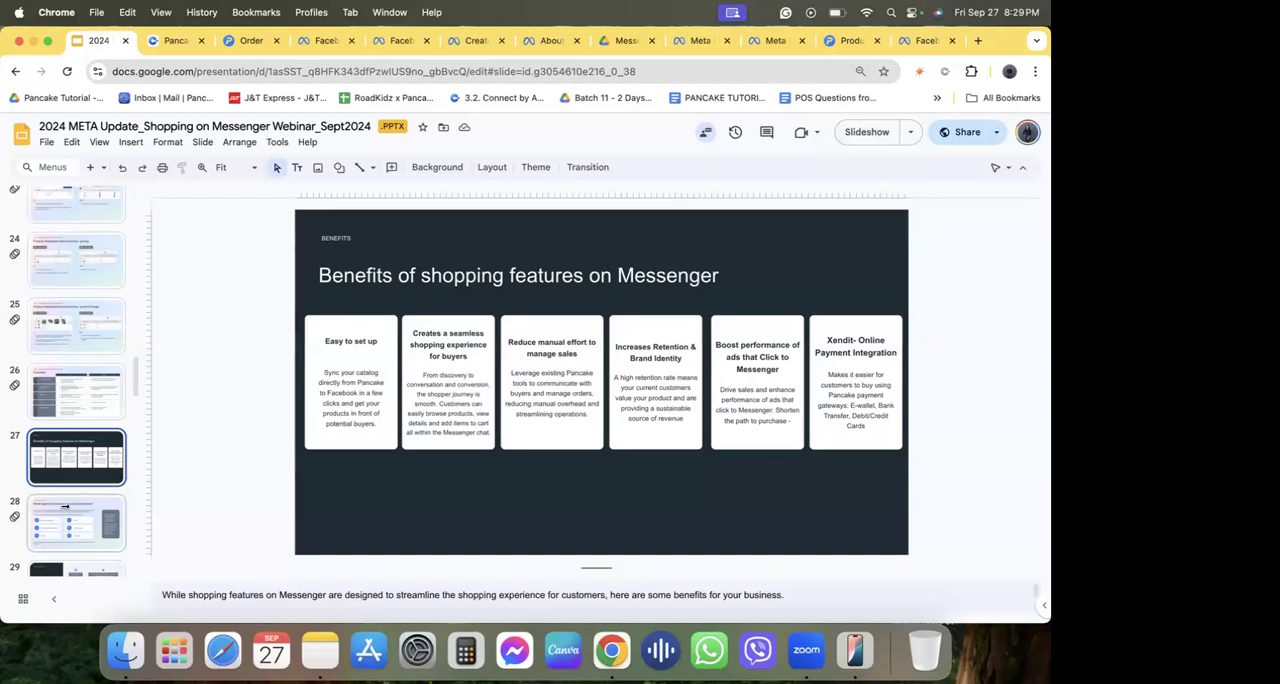
click(65, 507)
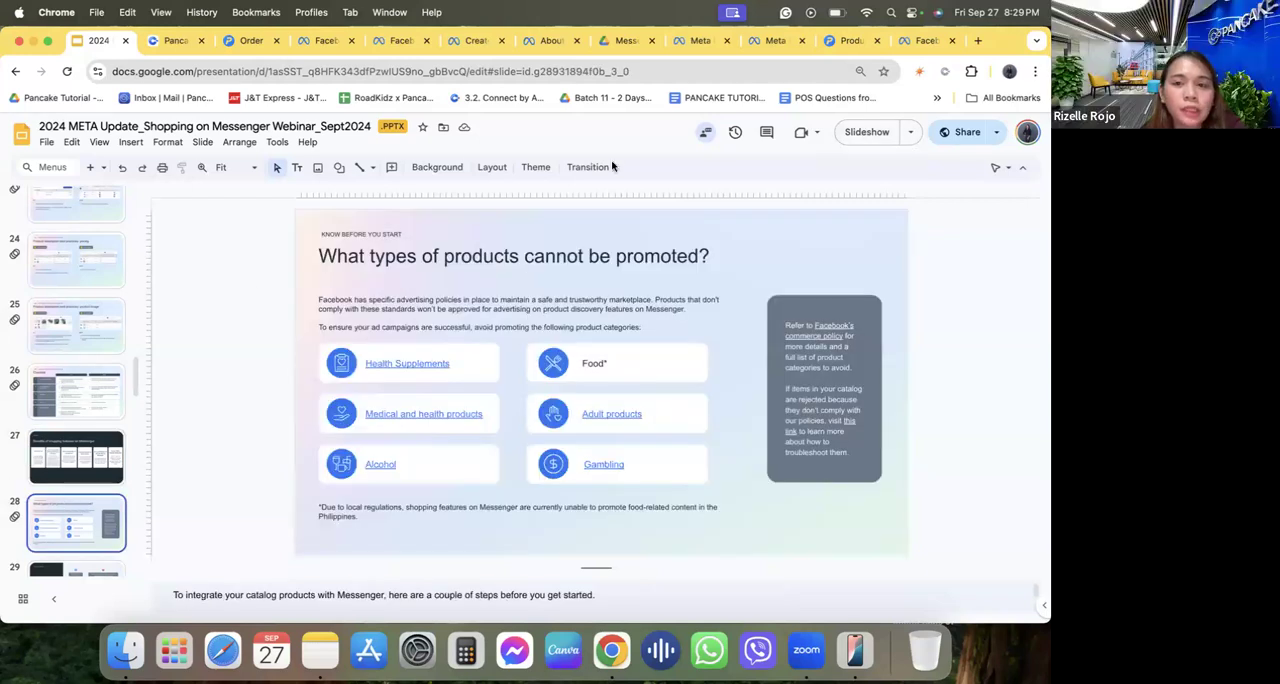
click(866, 132)
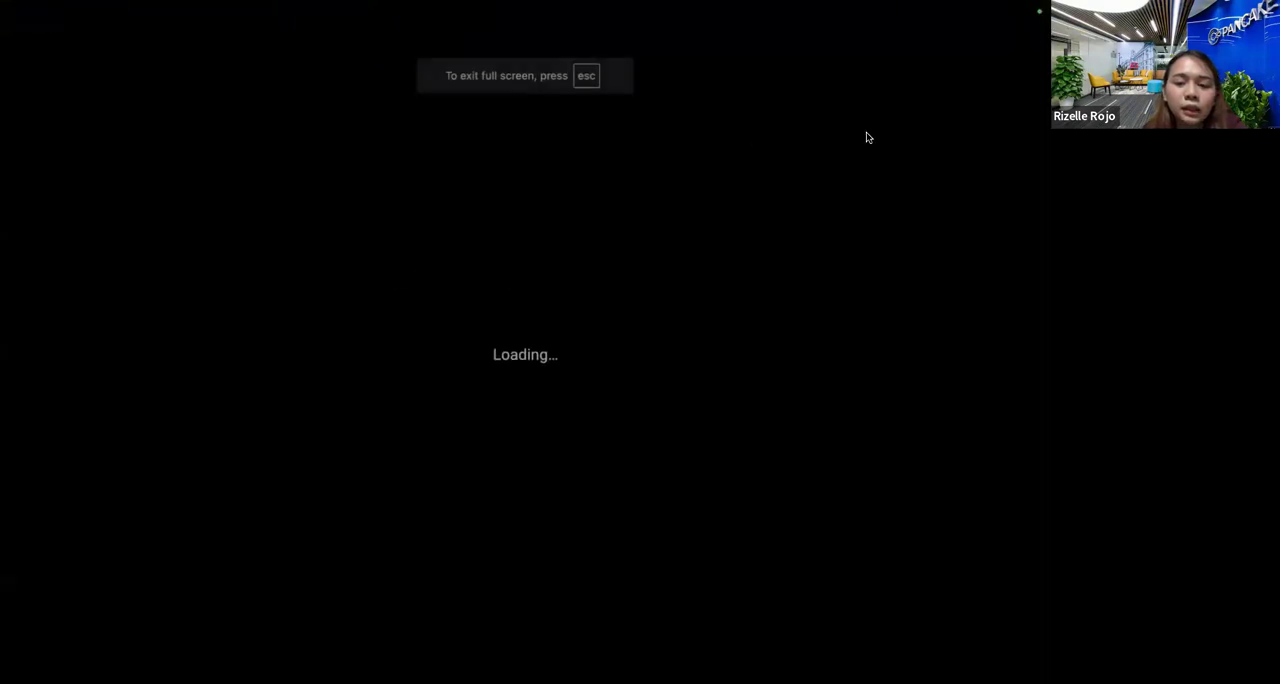
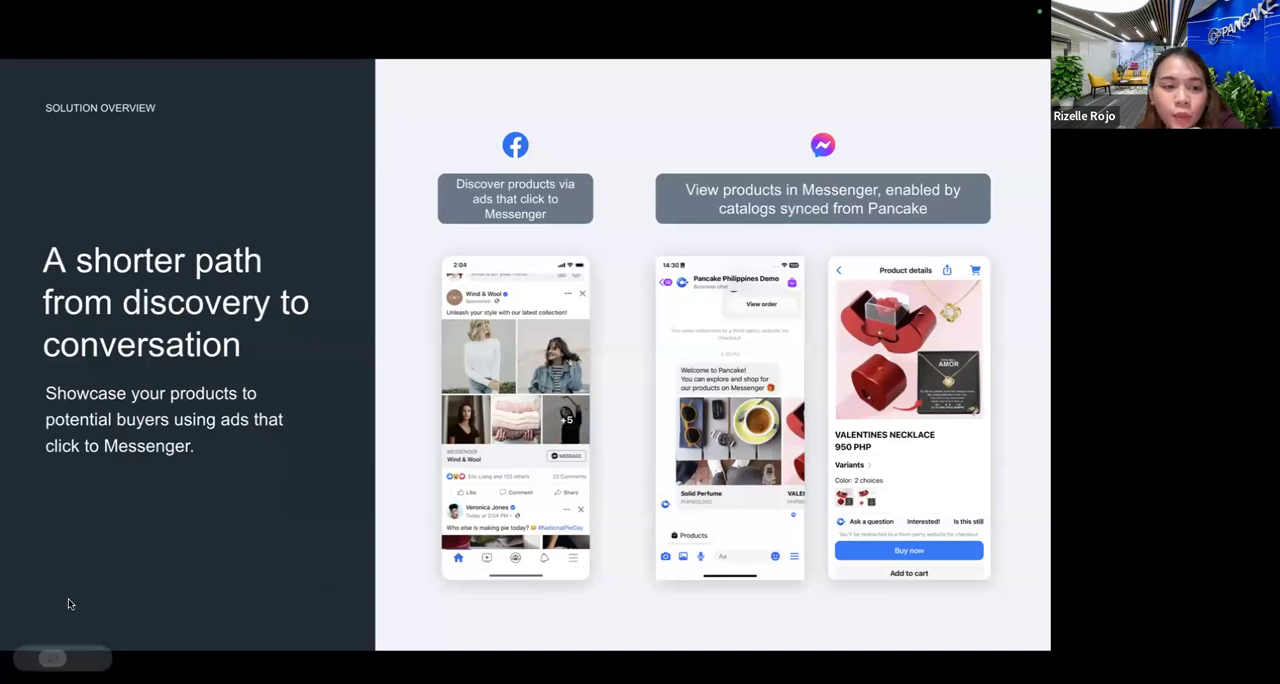
Advance the presentation to the closing Pancake slide 31, return to slide 30 on creating ads that click to Messenger, and exit the slideshow.
click(79, 658)
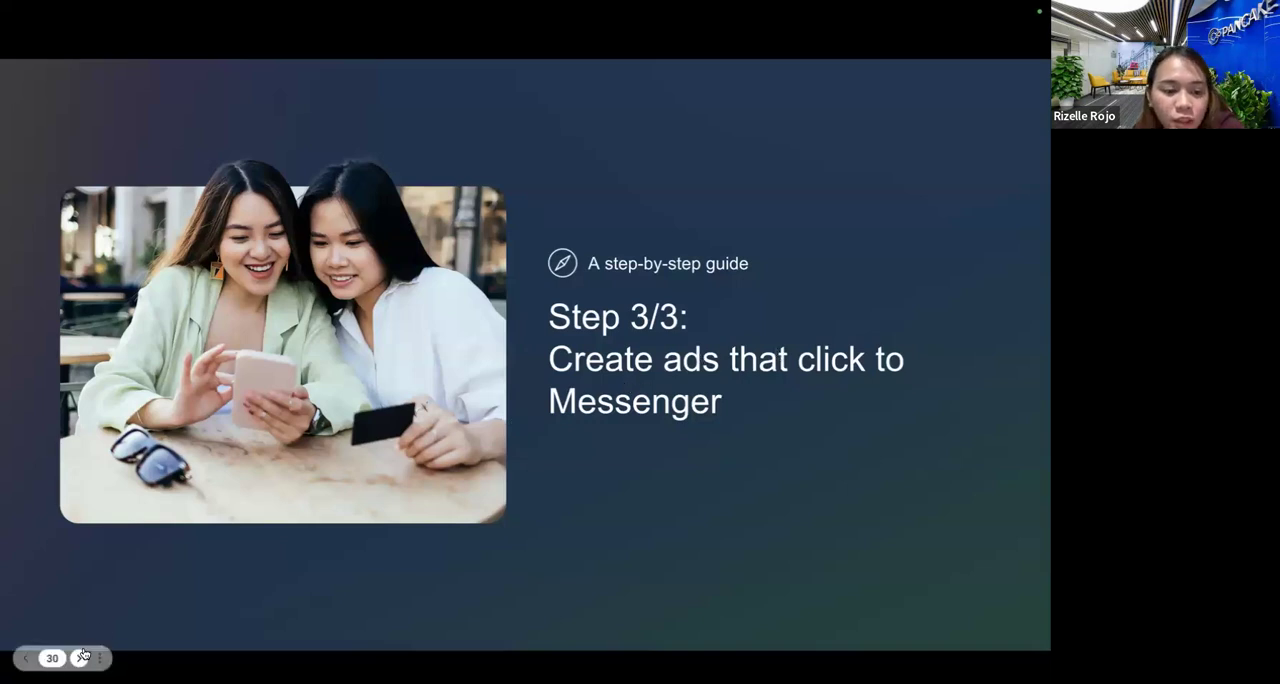
click(81, 657)
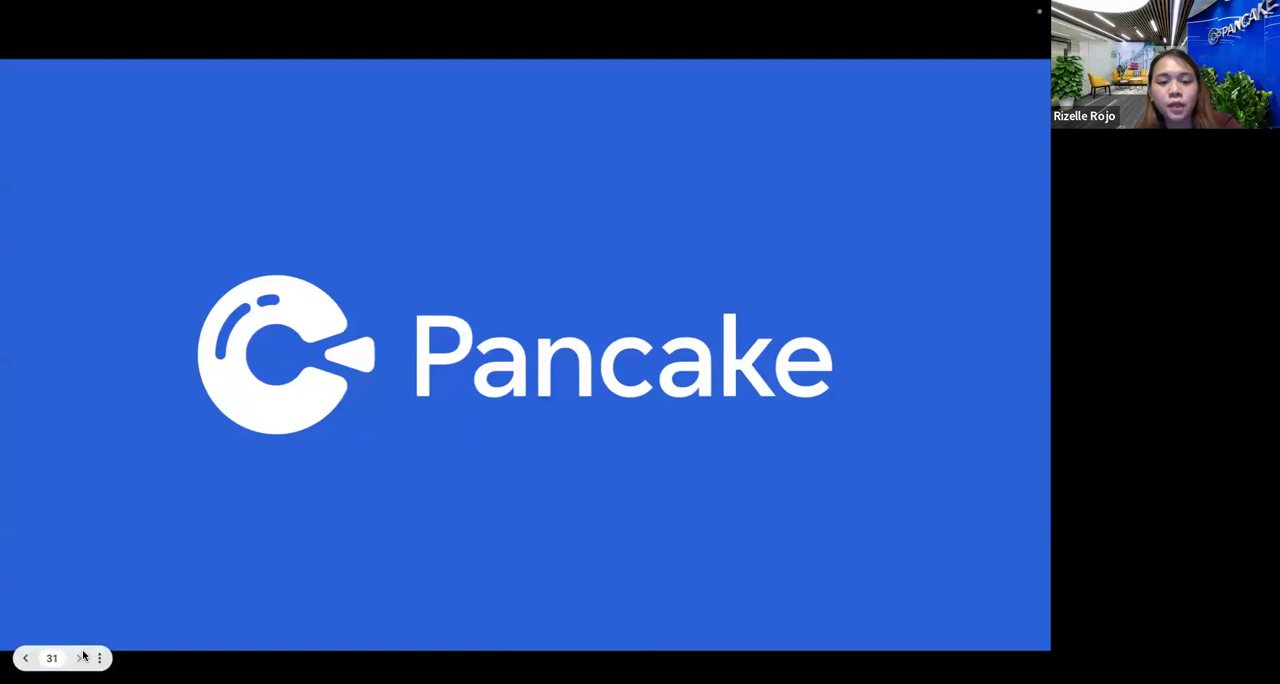
key(Left)
key(Escape)
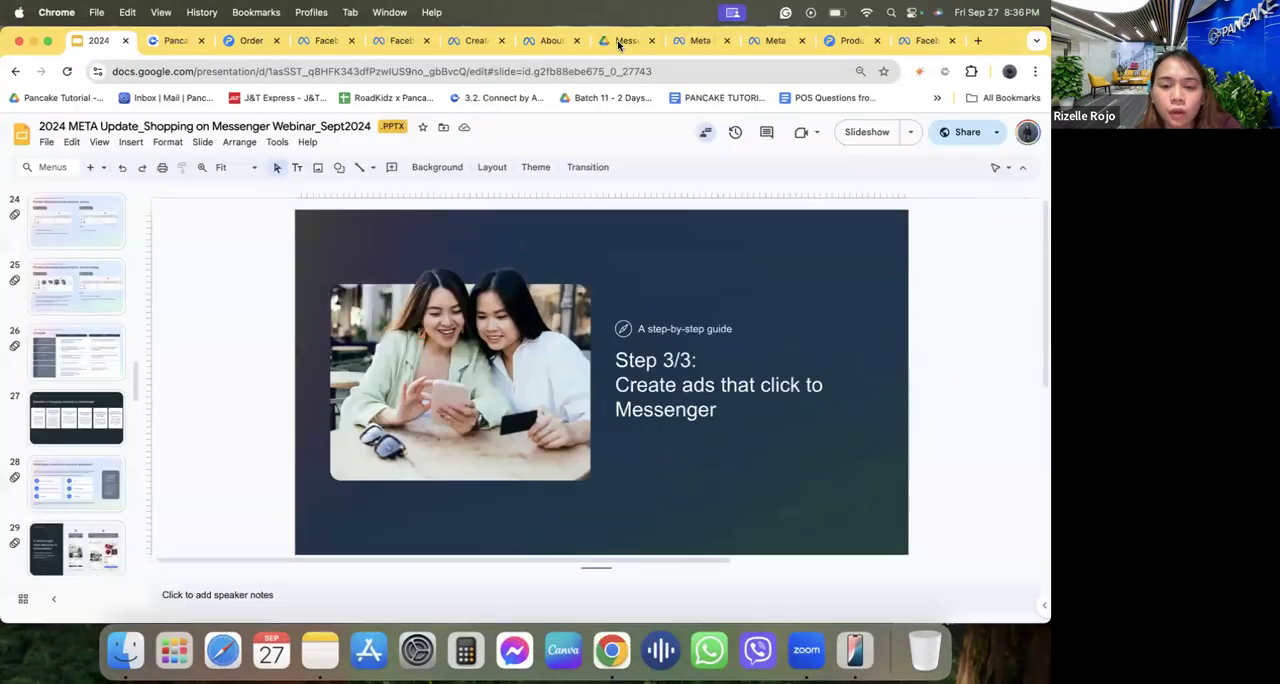
Open the Google Drive video "Messenger Shopping Card on FB Ad.mov" and play it in full screen.
click(617, 40)
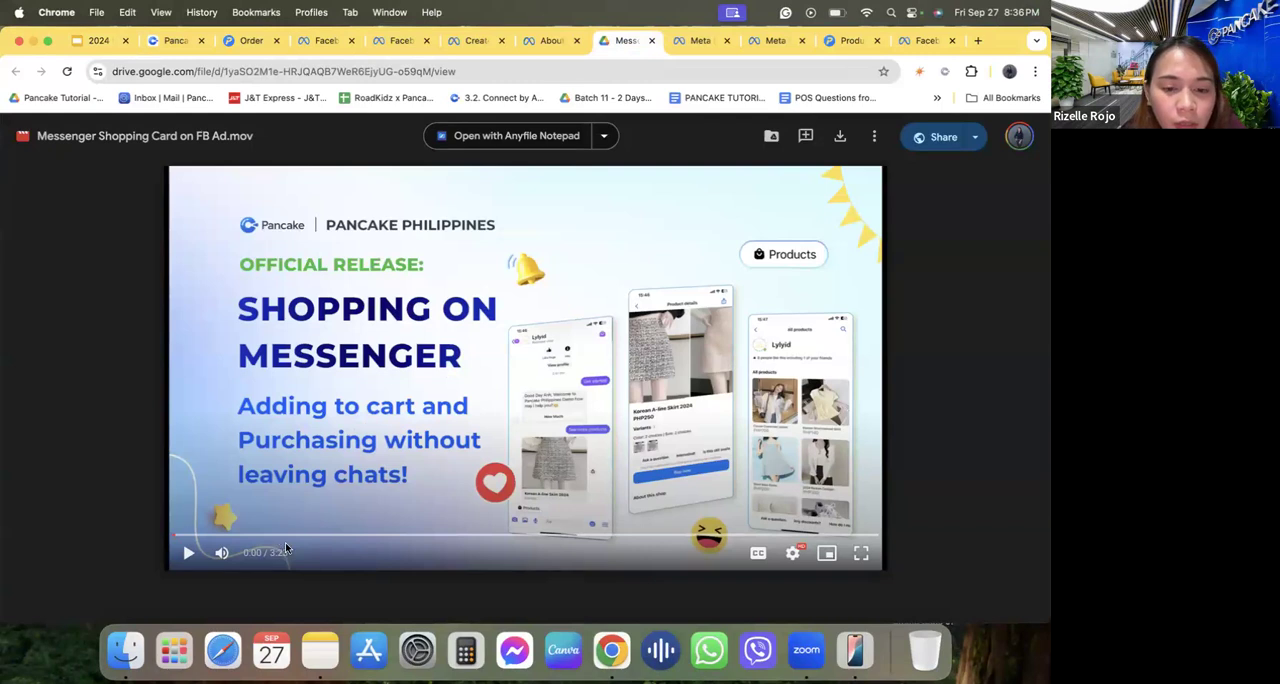
click(186, 553)
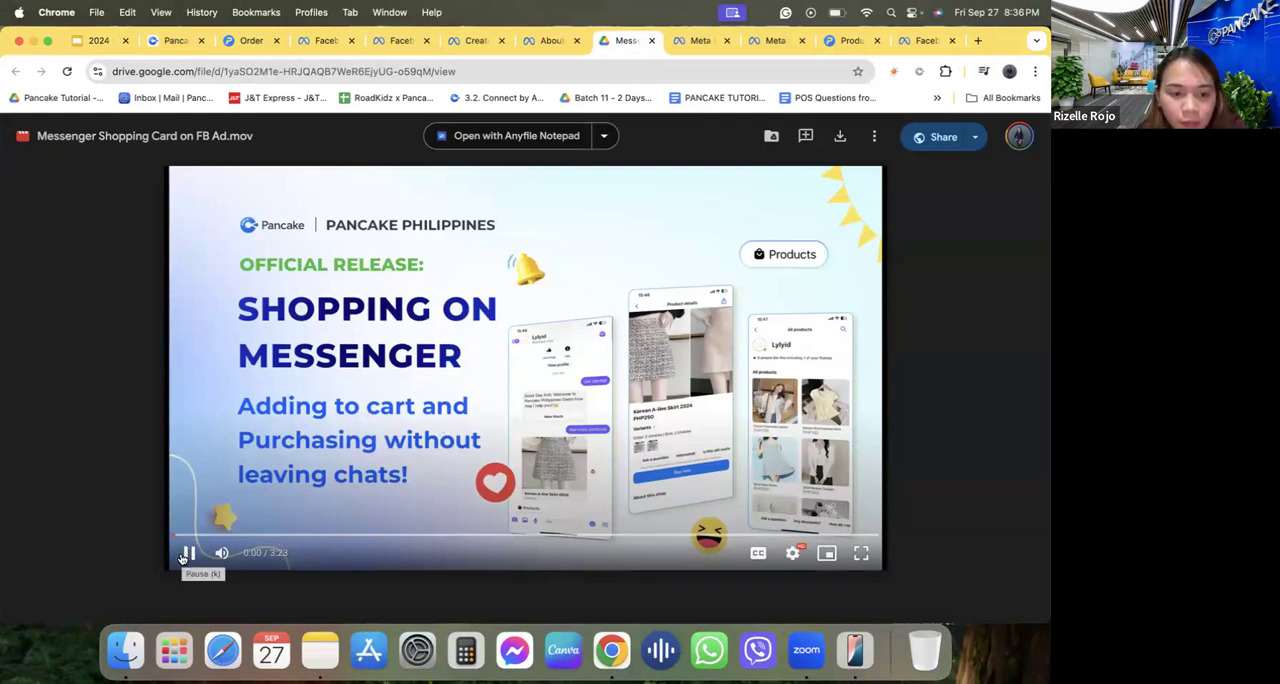
click(184, 556)
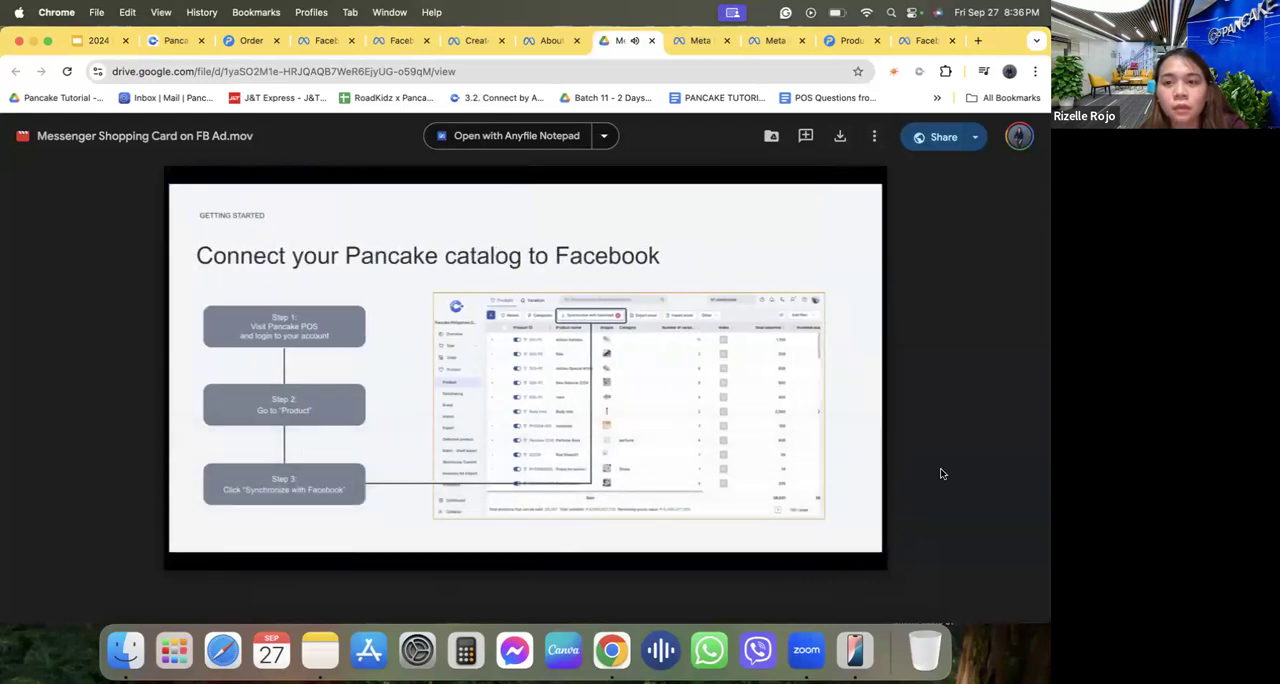
click(852, 557)
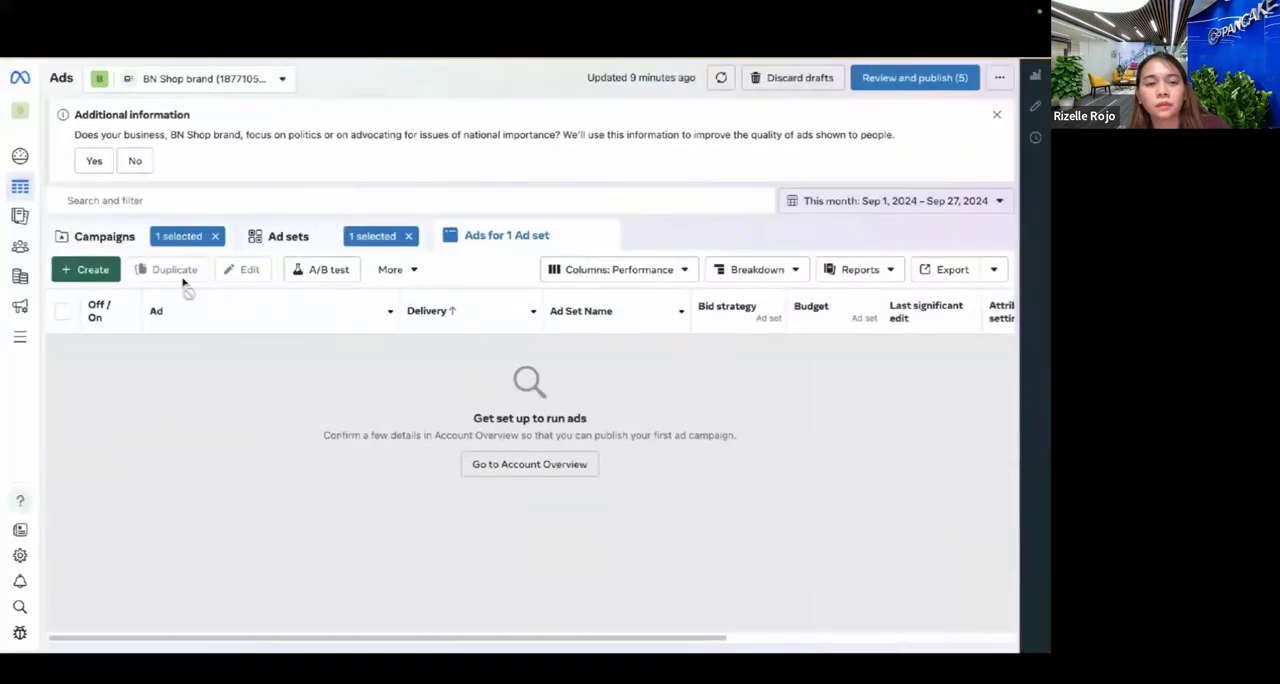
Start a new auction campaign in Ads Manager and examine the Engagement objective's Messenger, Instagram and WhatsApp use.
click(91, 272)
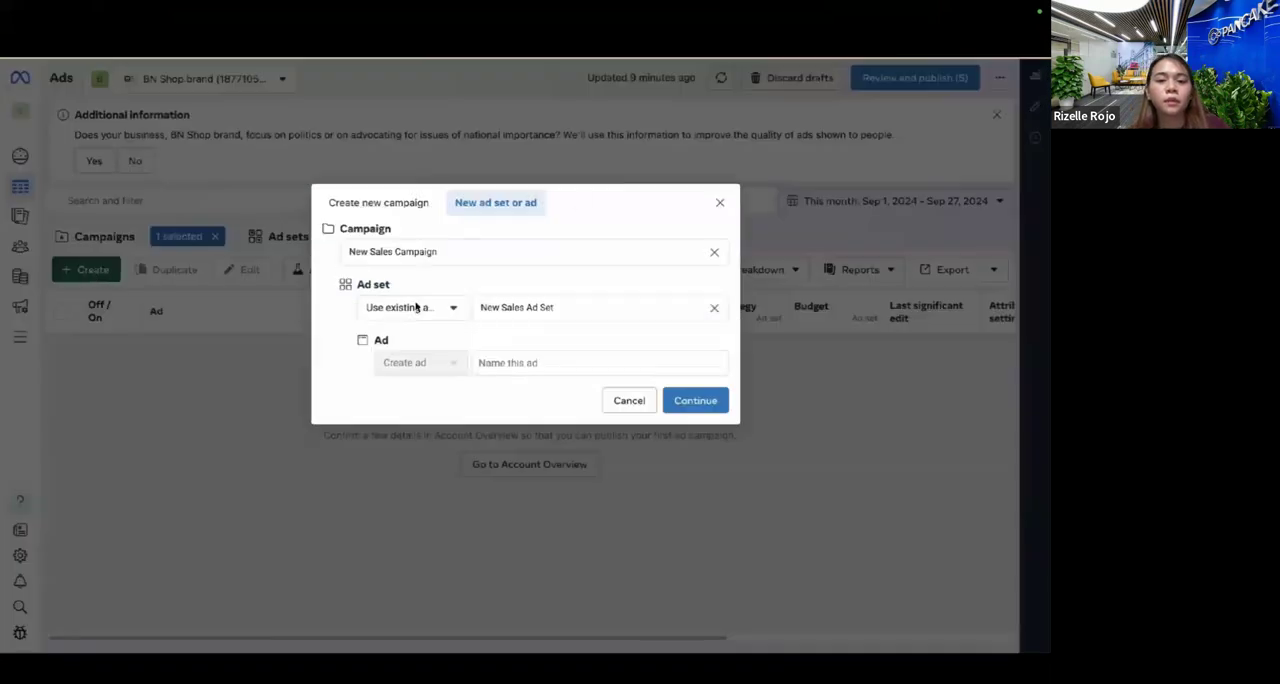
click(426, 204)
scroll(500, 440, down, 1)
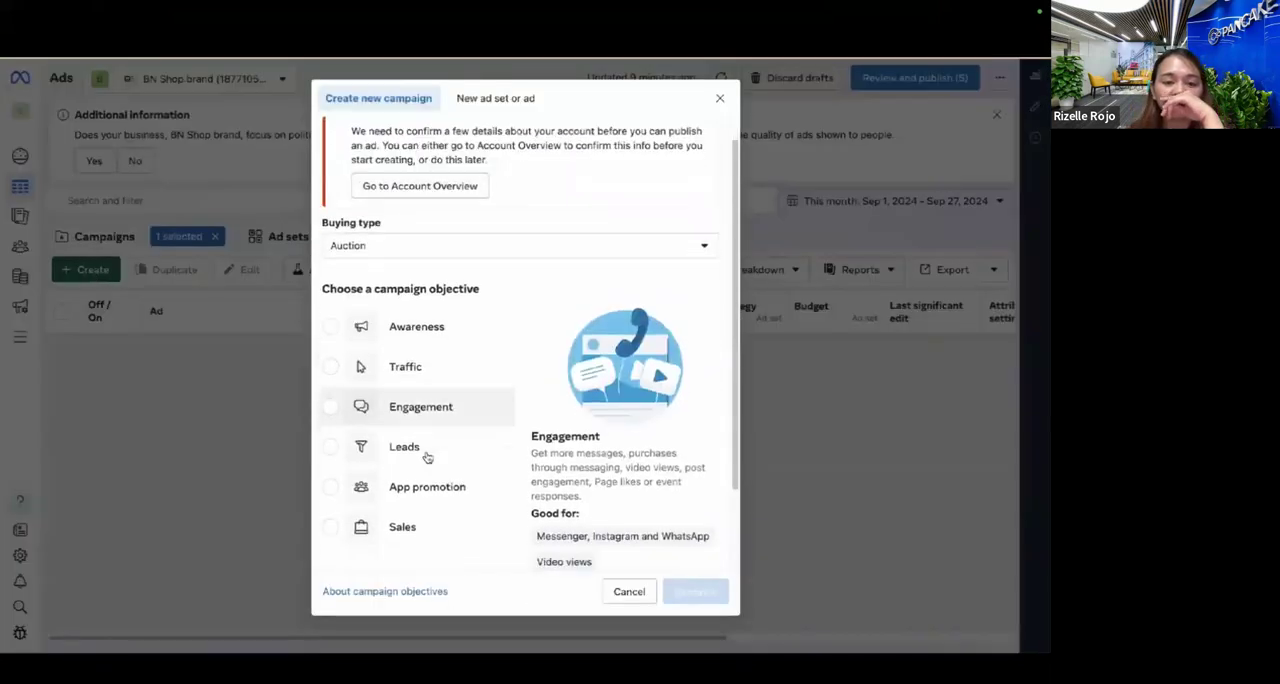
click(431, 393)
click(576, 459)
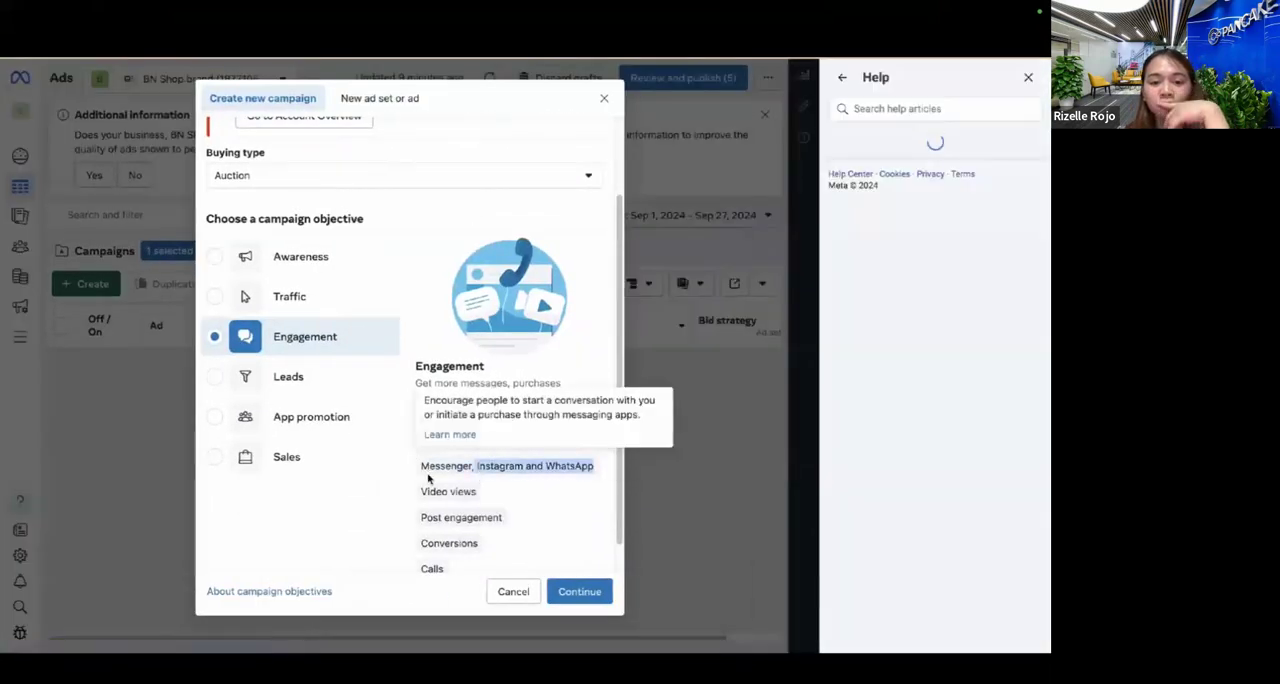
Set the campaign objective to Sales and continue with the manual sales campaign setup.
click(216, 457)
click(579, 591)
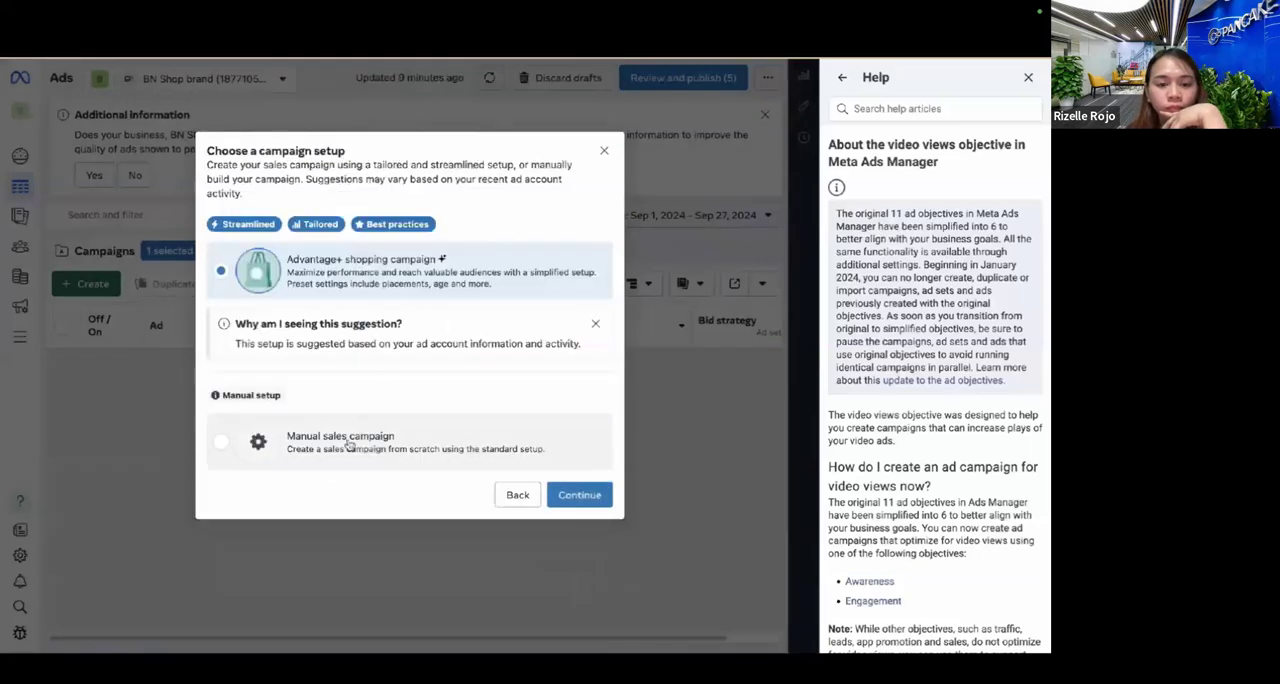
click(340, 446)
click(579, 494)
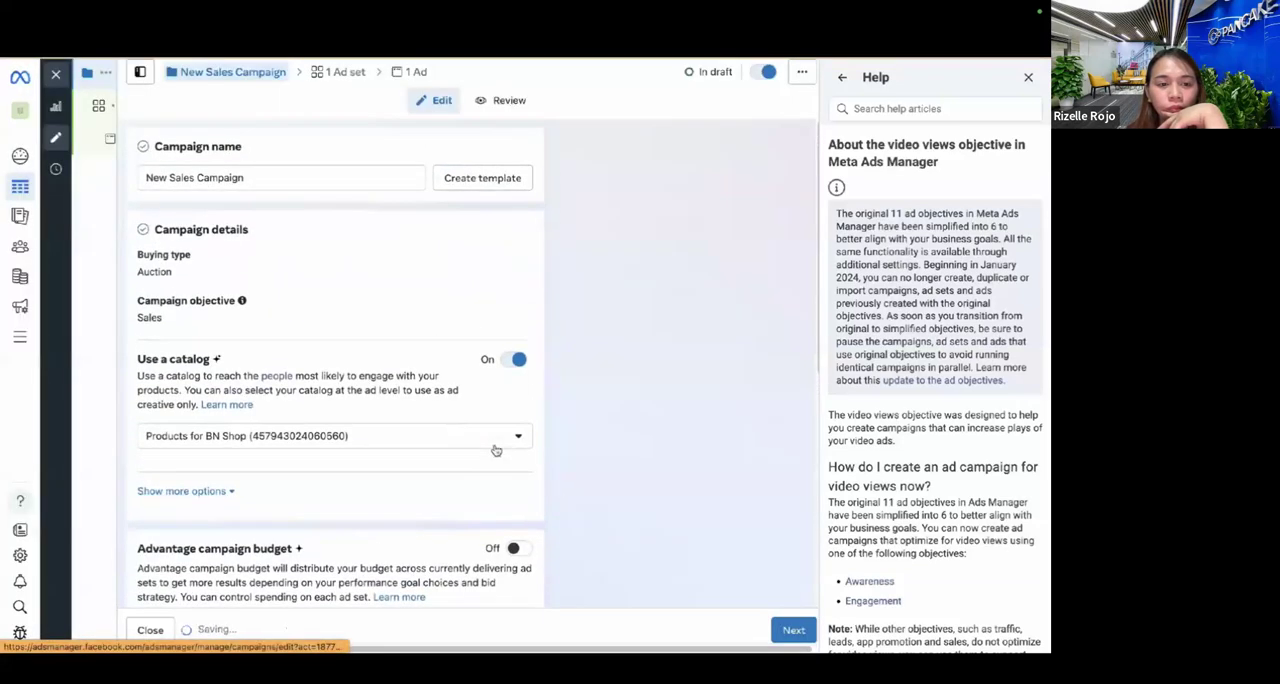
Choose Products for BN Shop as the campaign's catalog and review the budget and A/B test settings.
click(496, 448)
click(355, 499)
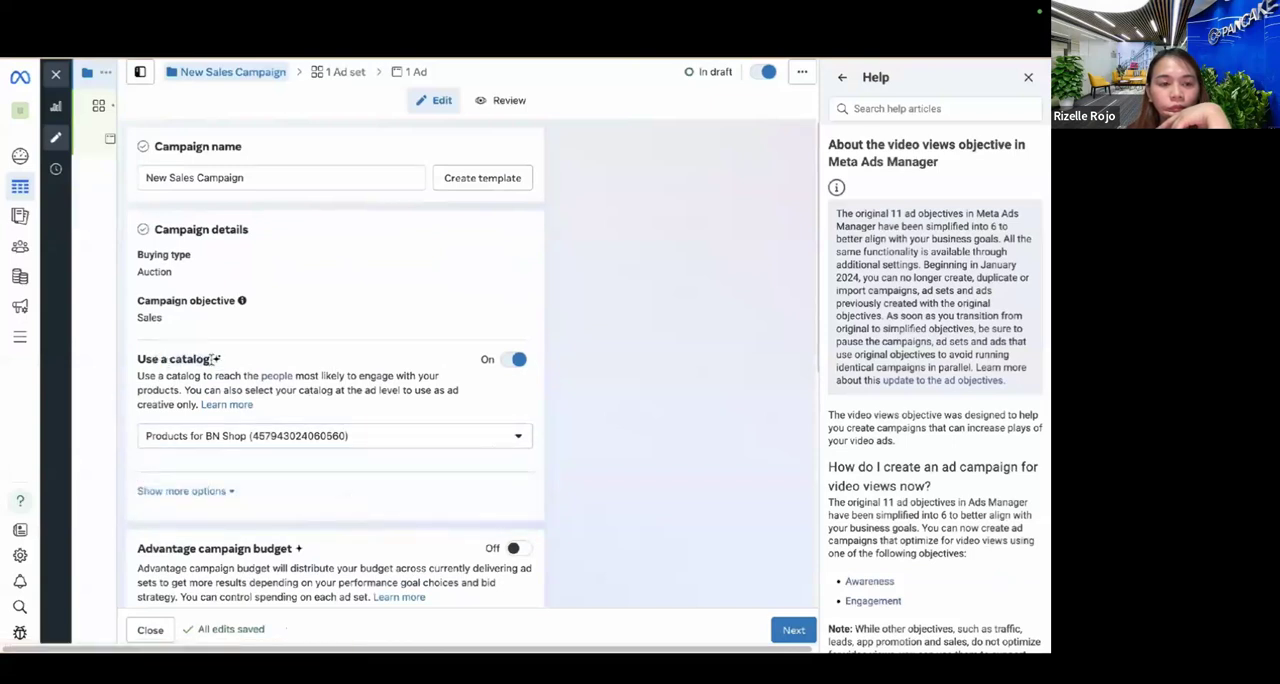
scroll(408, 470, down, 3)
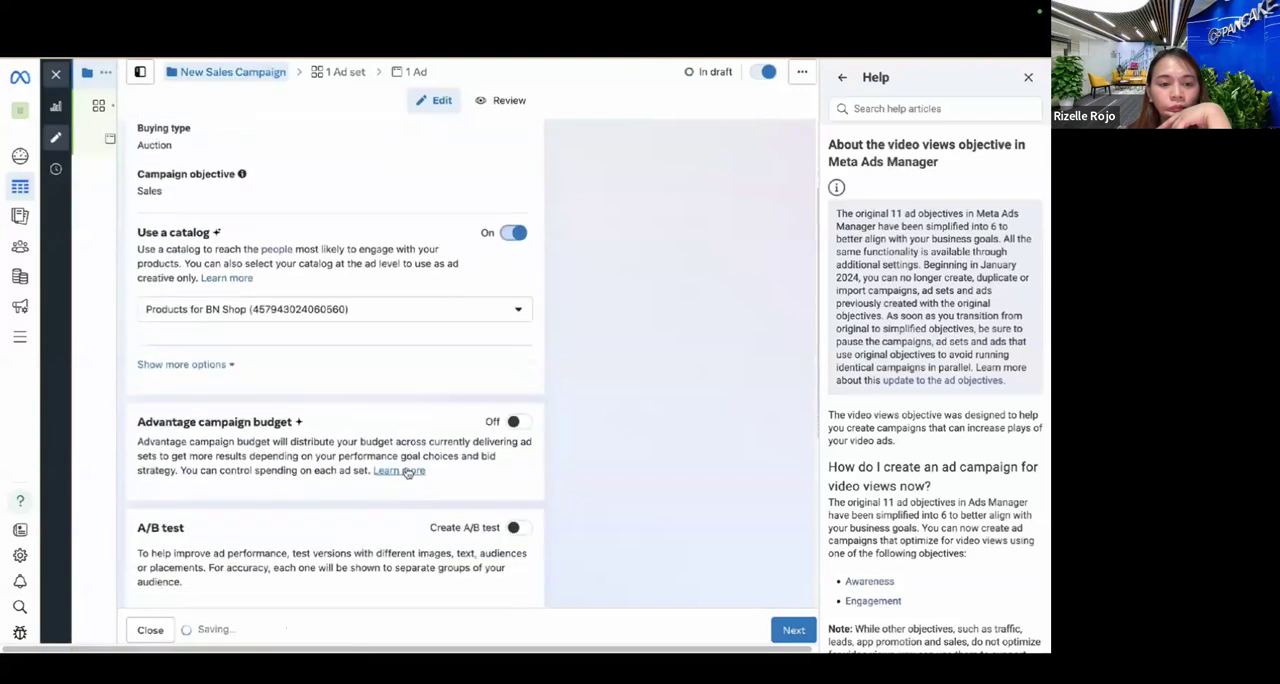
scroll(408, 472, up, 2)
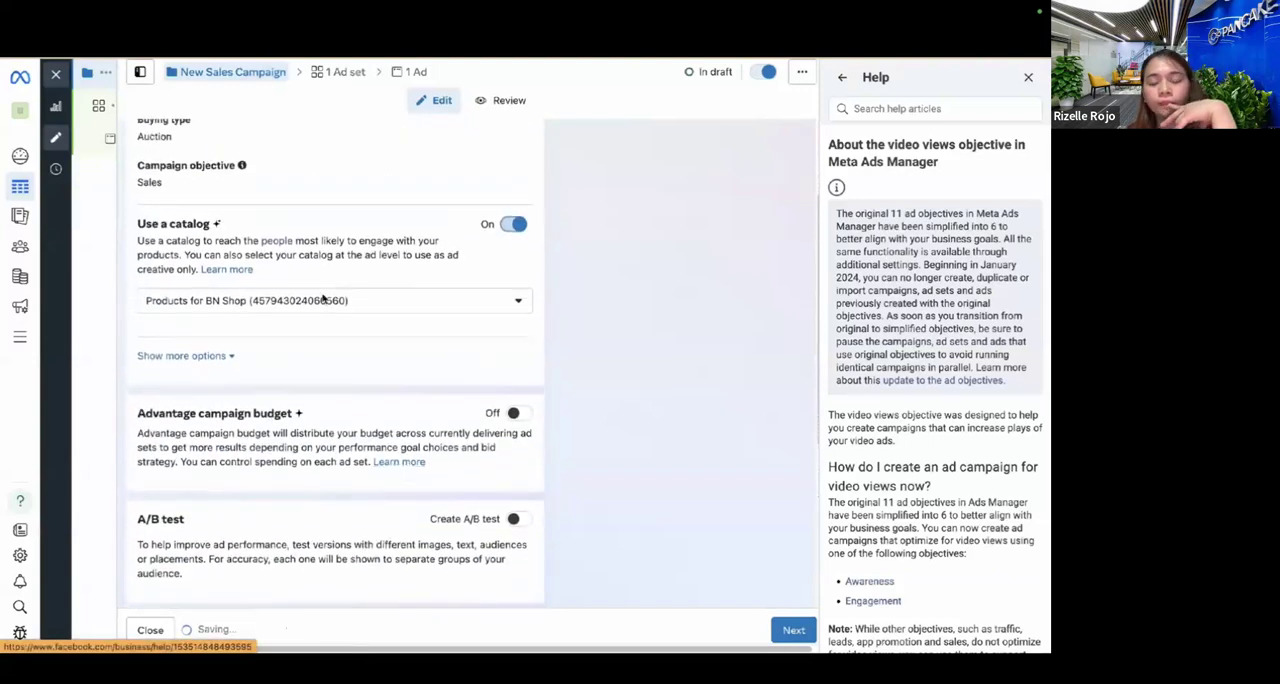
Open New Sales Ad Set, close the Help pane, and set the performance goal to Maximize number of conversions.
click(92, 104)
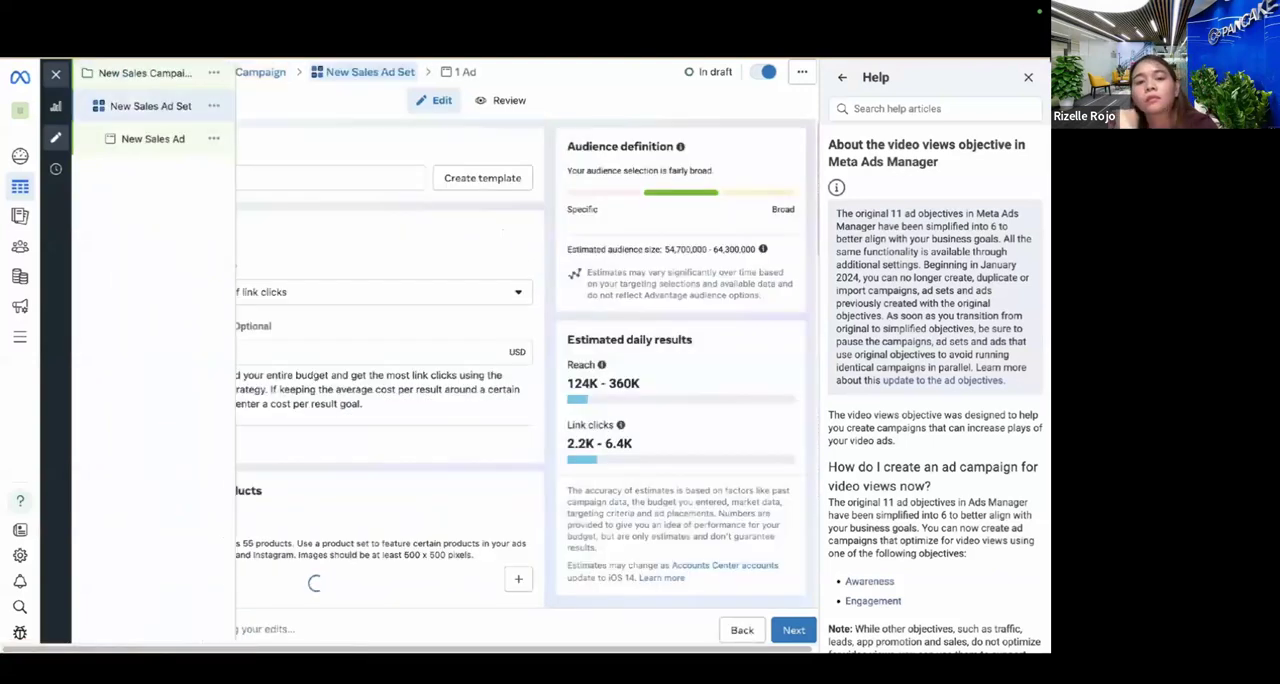
click(1028, 77)
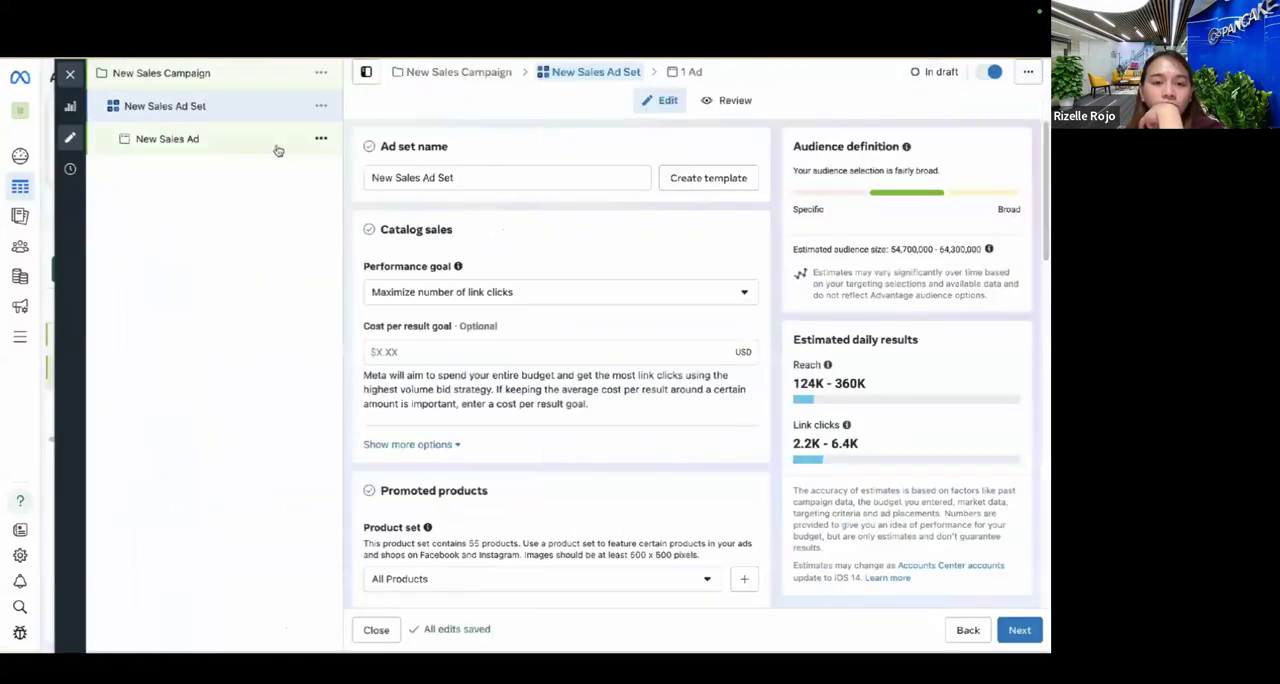
scroll(440, 253, down, 1)
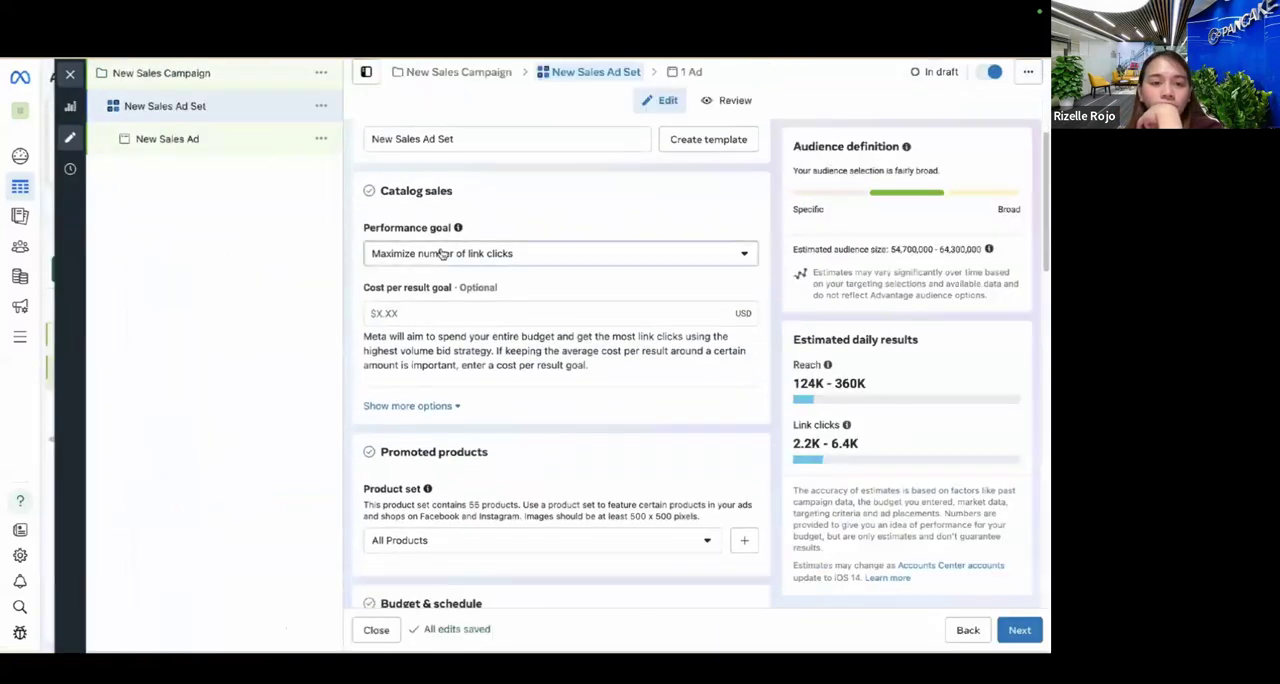
click(437, 252)
drag(462, 315, 519, 320)
click(519, 320)
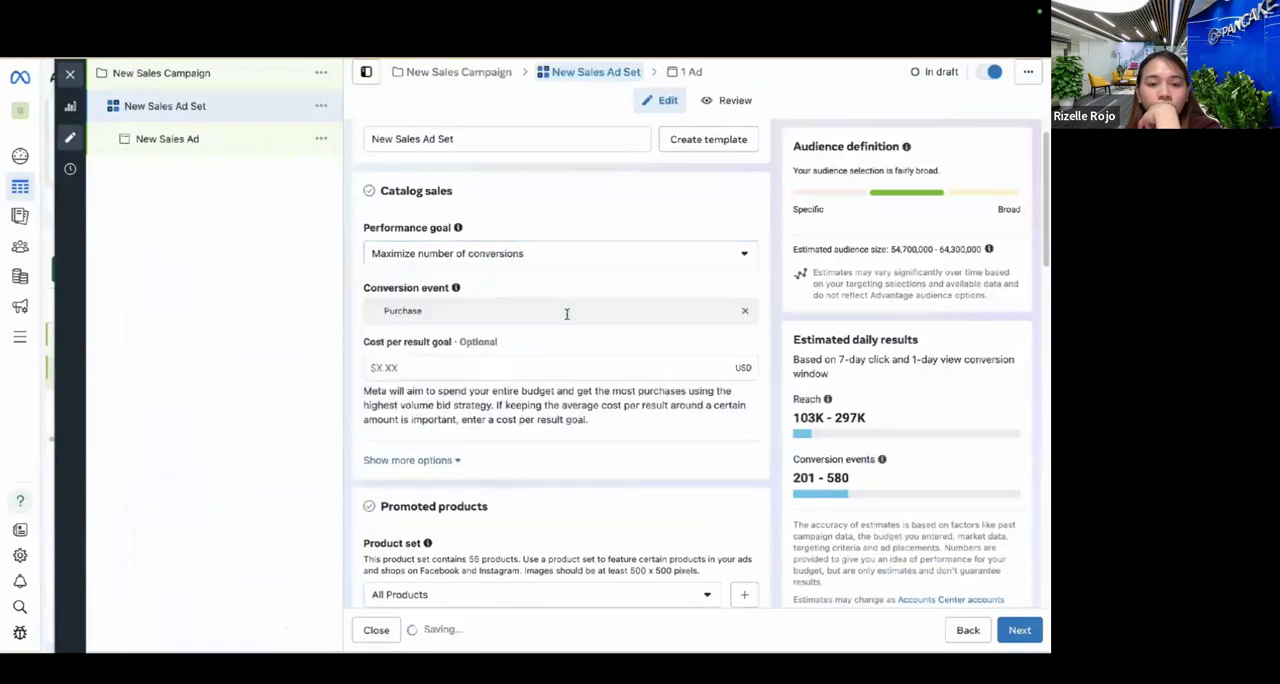
Review the ad set's Budget & schedule section and proceed to the New Sales Ad settings.
scroll(513, 416, down, 5)
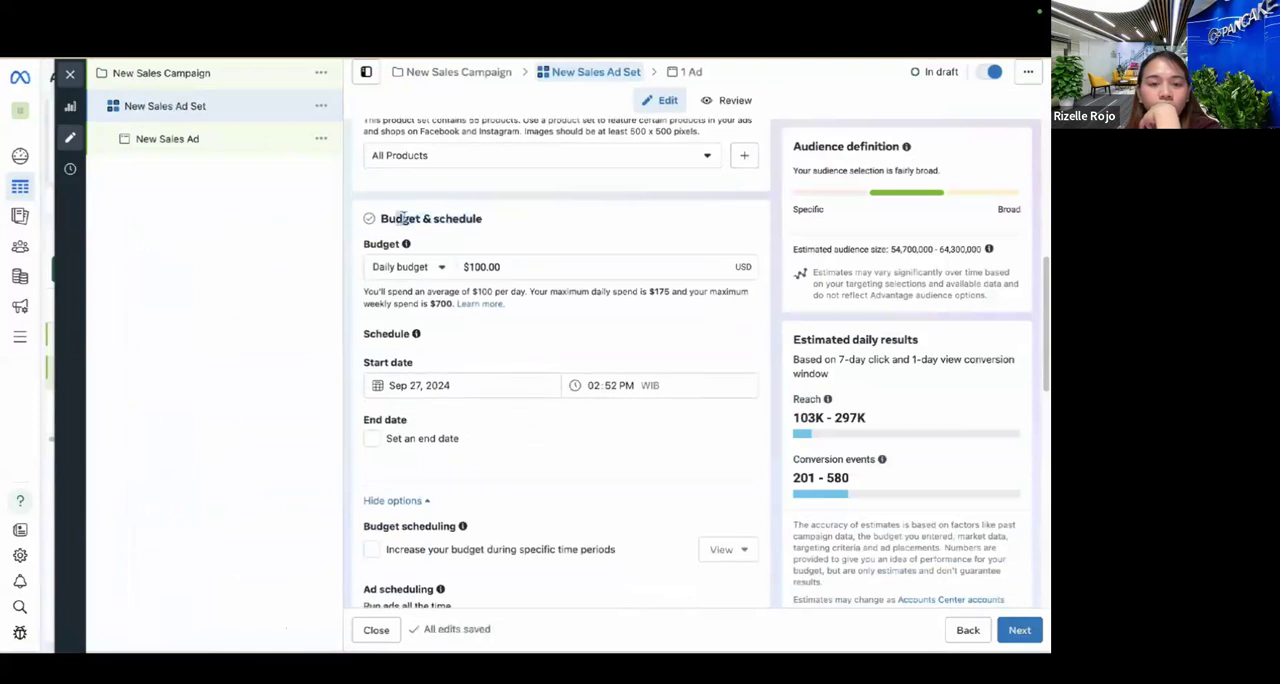
drag(398, 220, 459, 220)
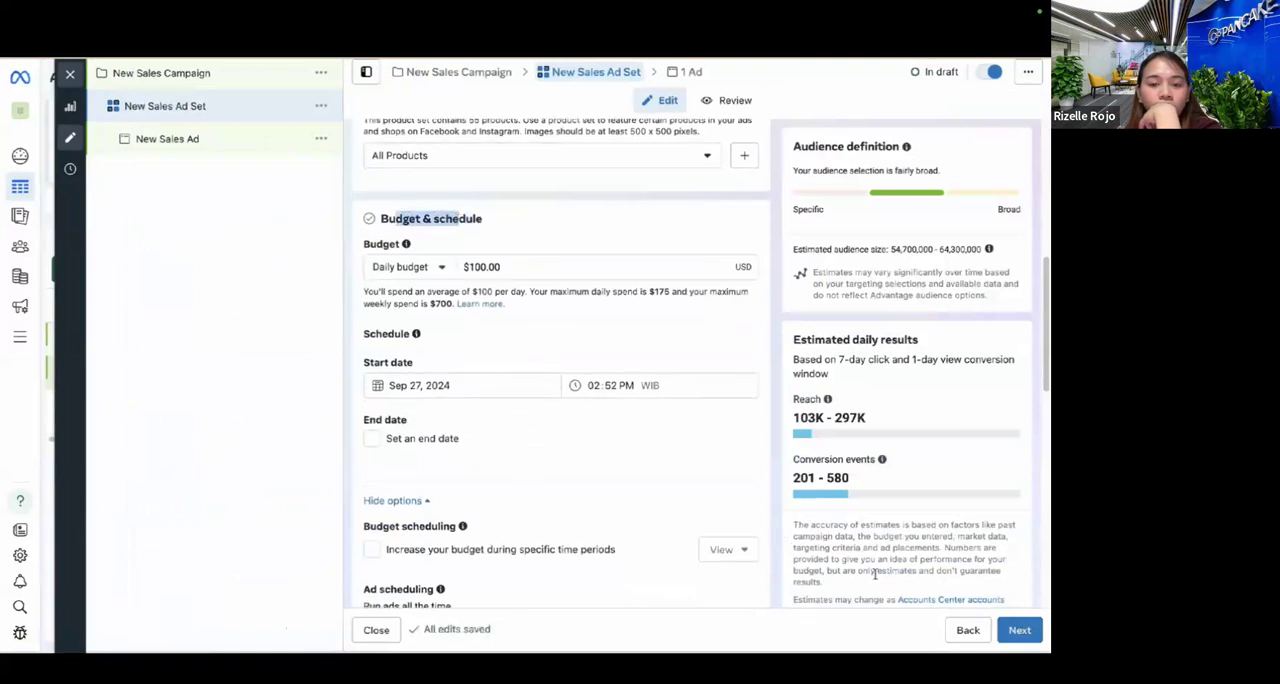
click(1017, 631)
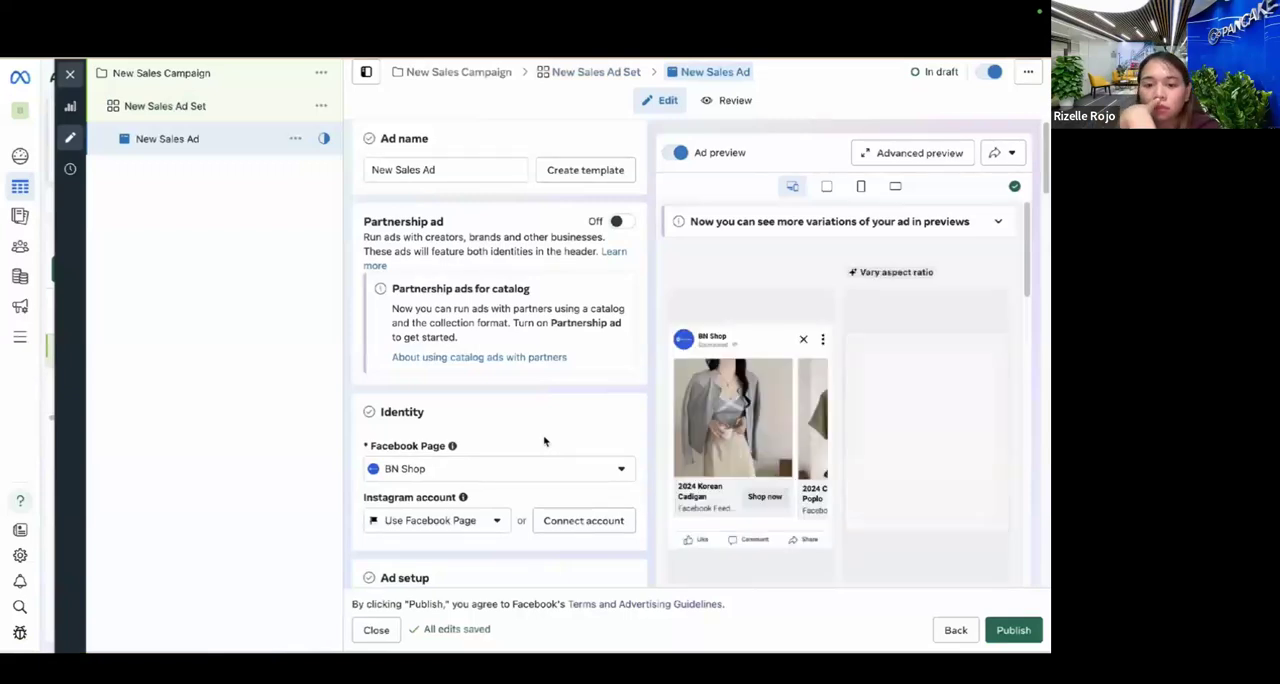
Try the Collection format in the New Sales Ad's setup and switch the format back to Carousel.
scroll(544, 441, down, 1)
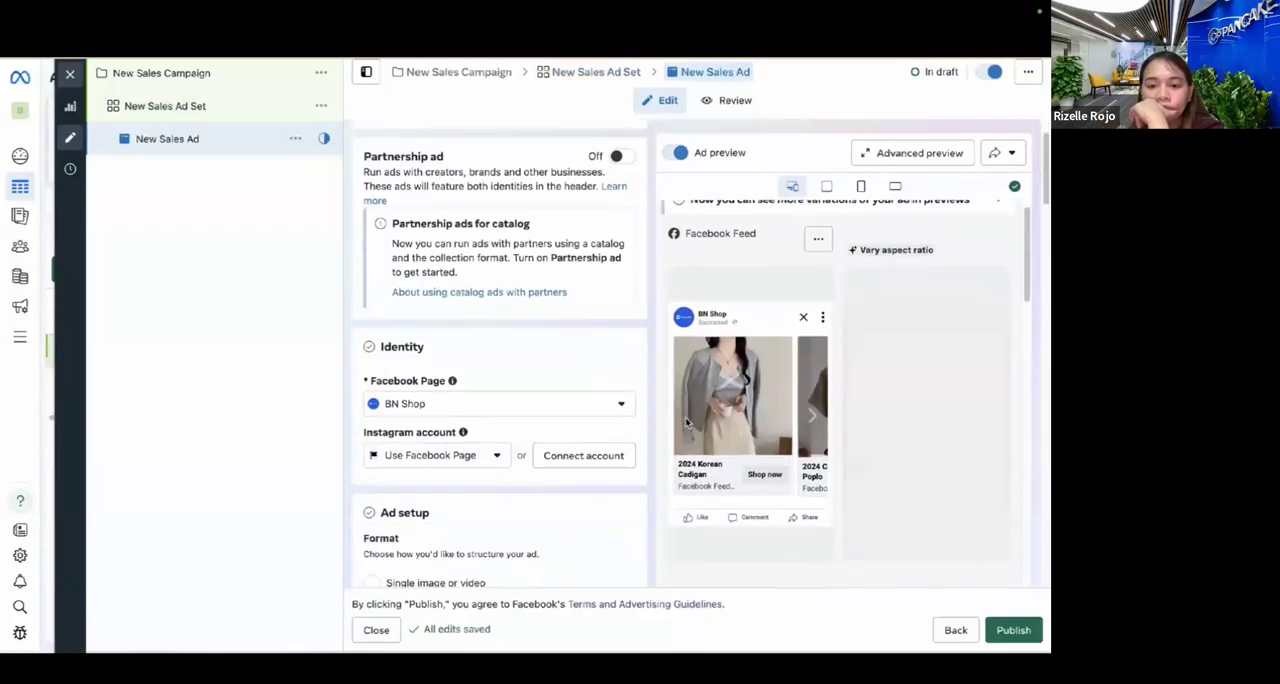
scroll(509, 463, down, 2)
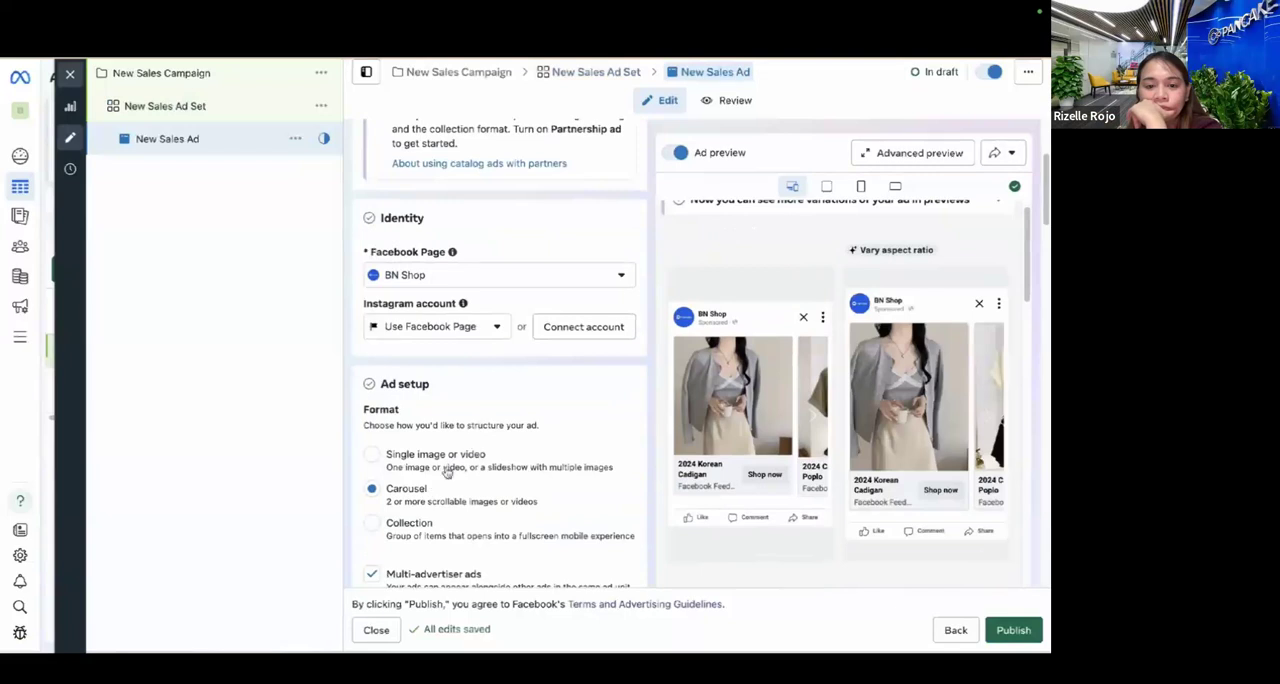
click(424, 524)
scroll(421, 528, down, 1)
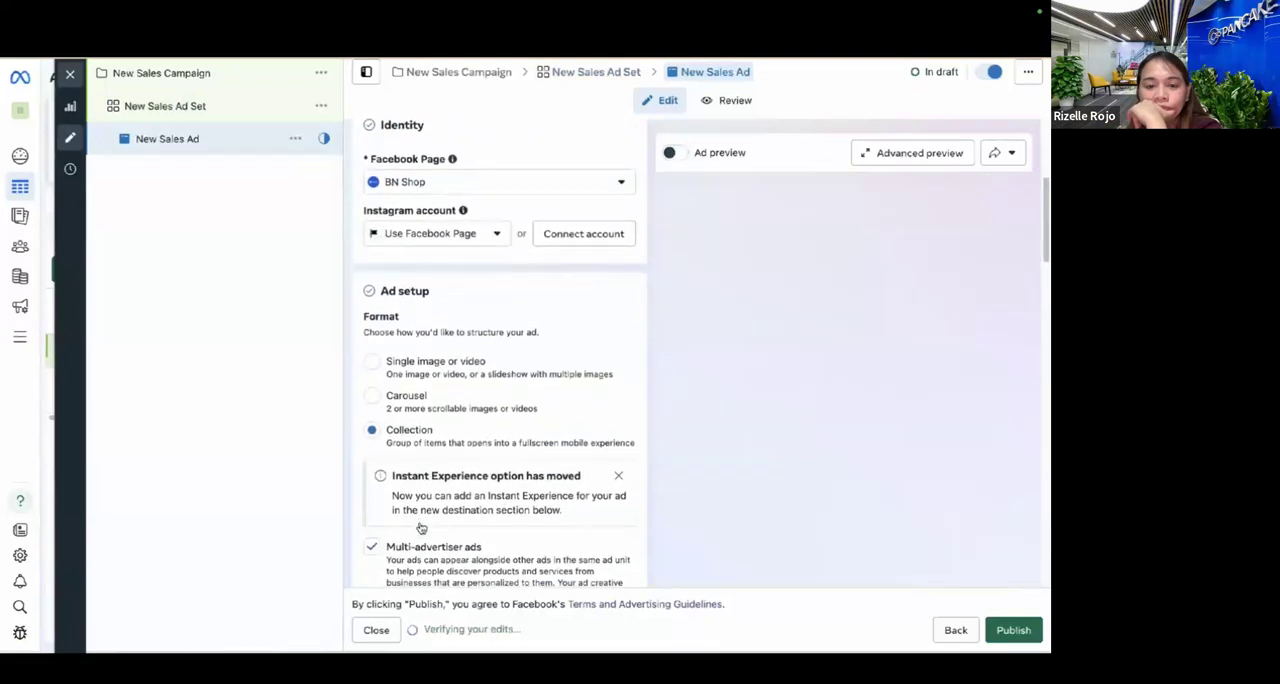
scroll(467, 413, up, 1)
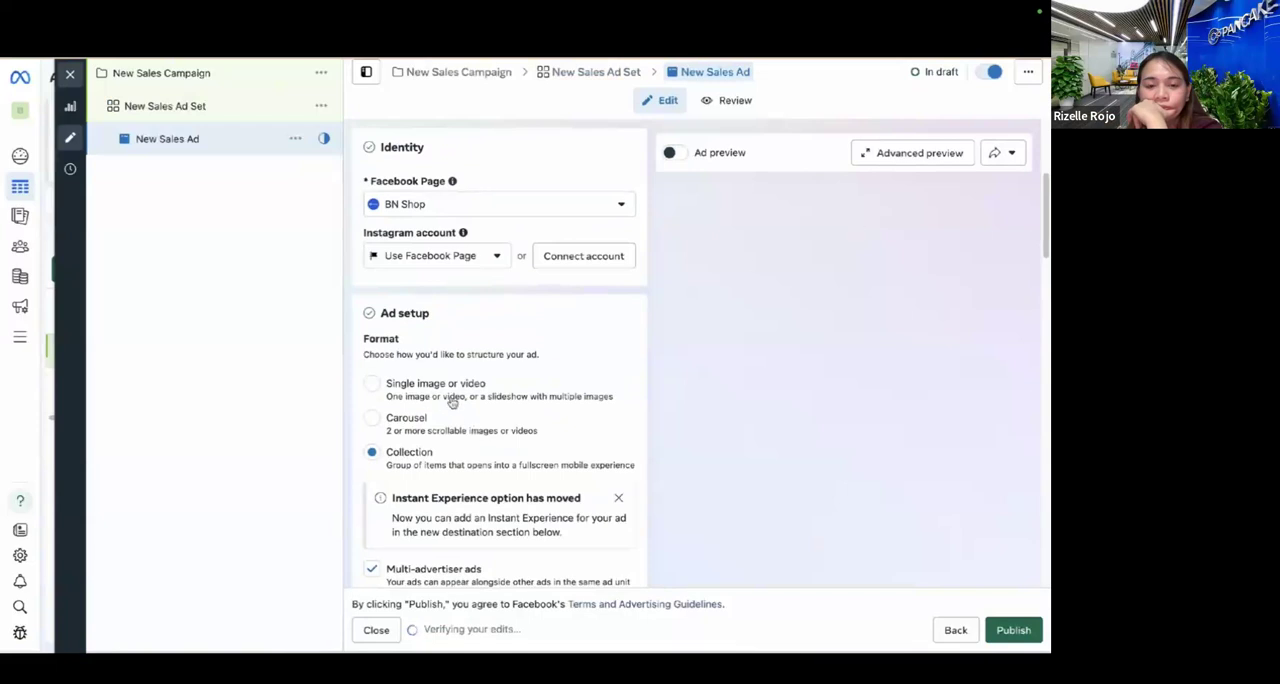
click(424, 418)
scroll(420, 397, down, 1)
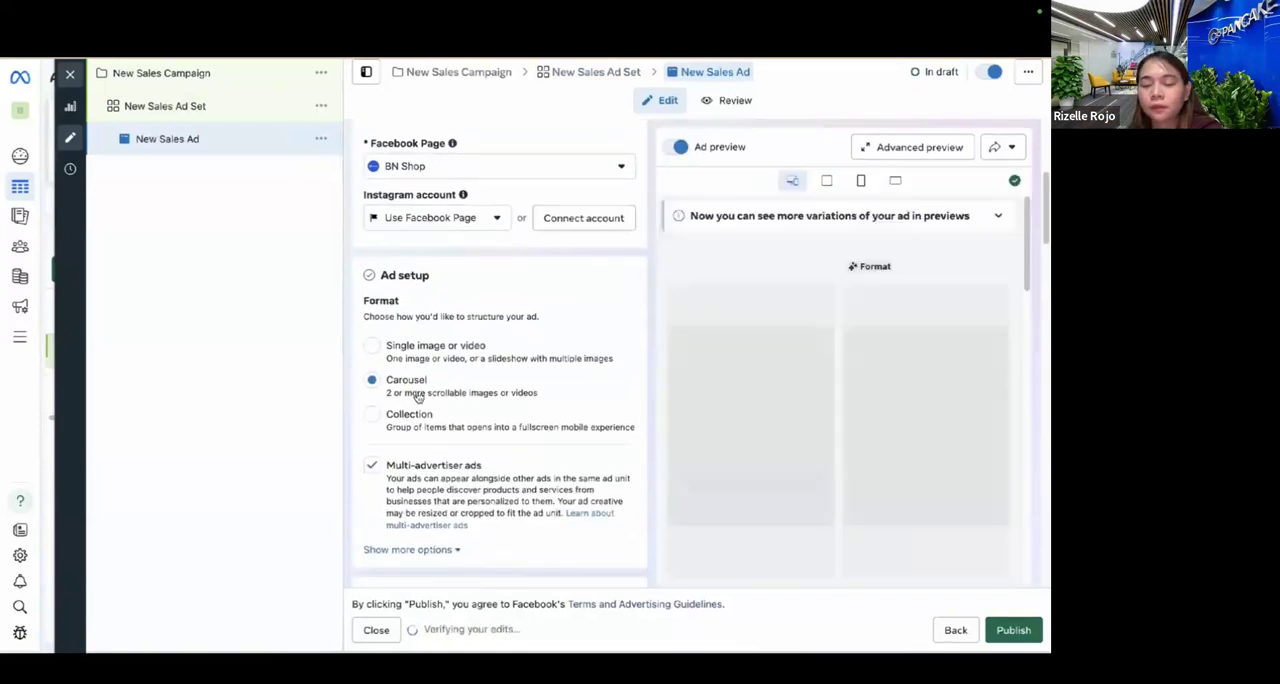
click(477, 357)
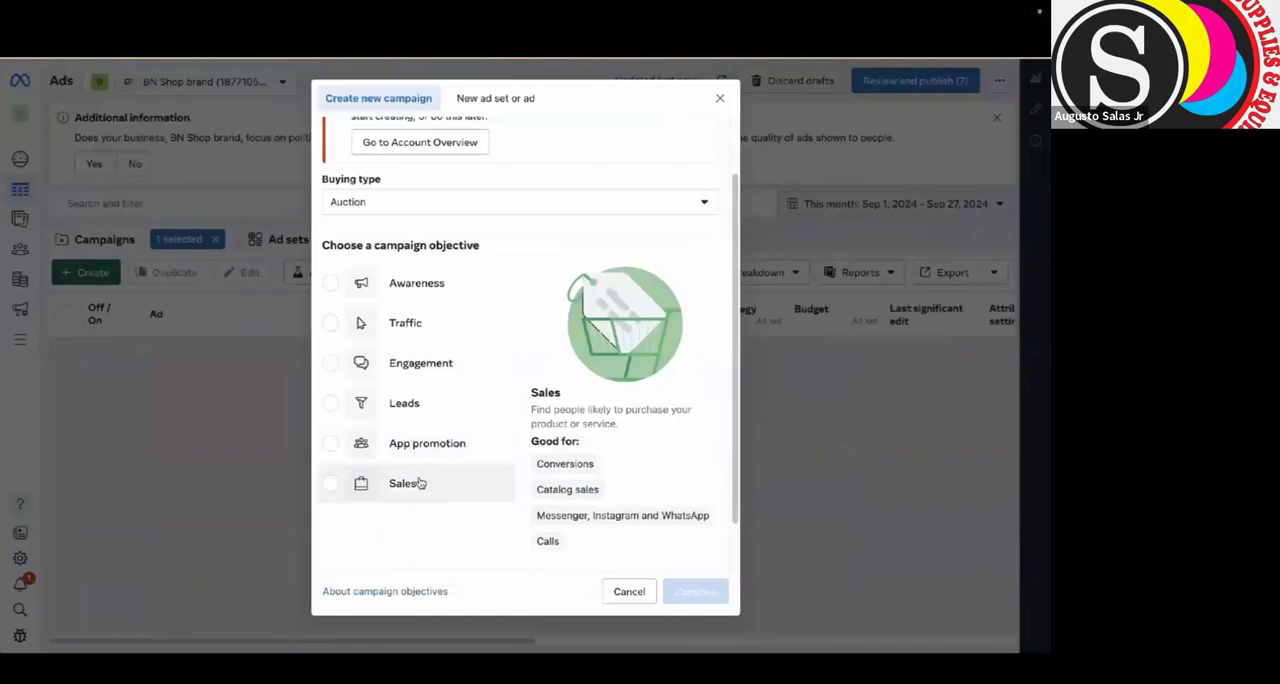
Create another campaign with the Sales objective and manual setup, and turn off its catalog use.
click(420, 484)
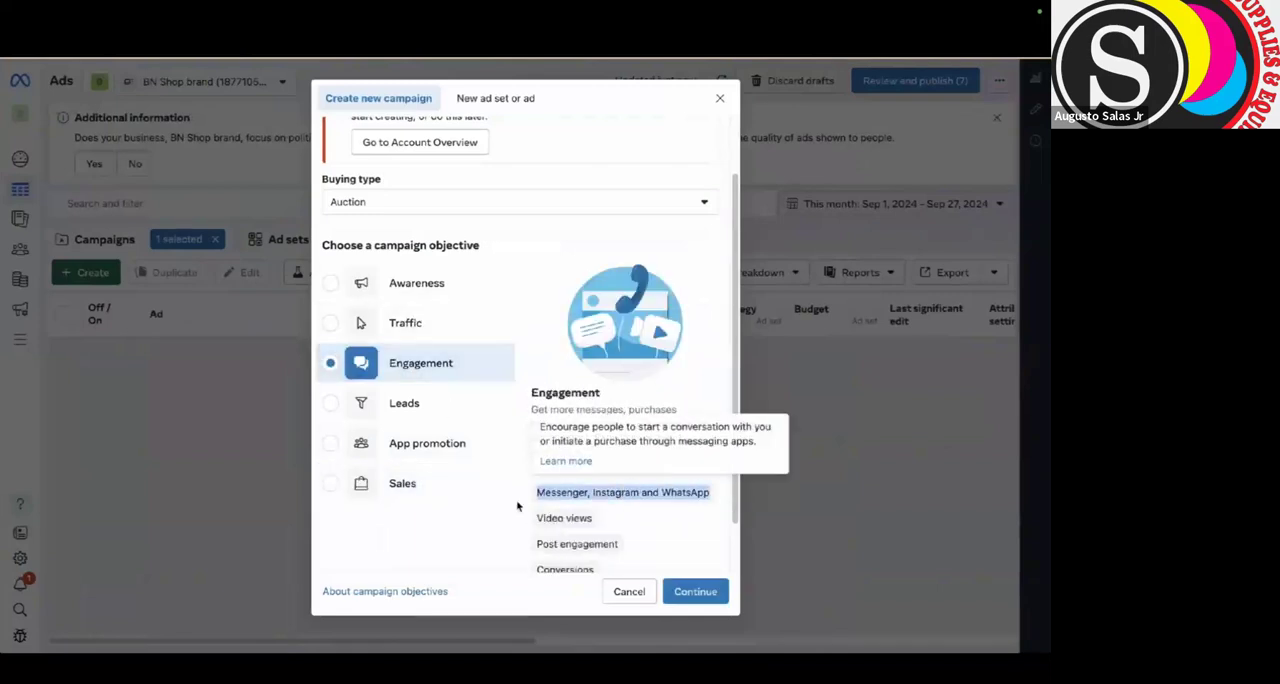
click(710, 602)
click(429, 435)
click(700, 493)
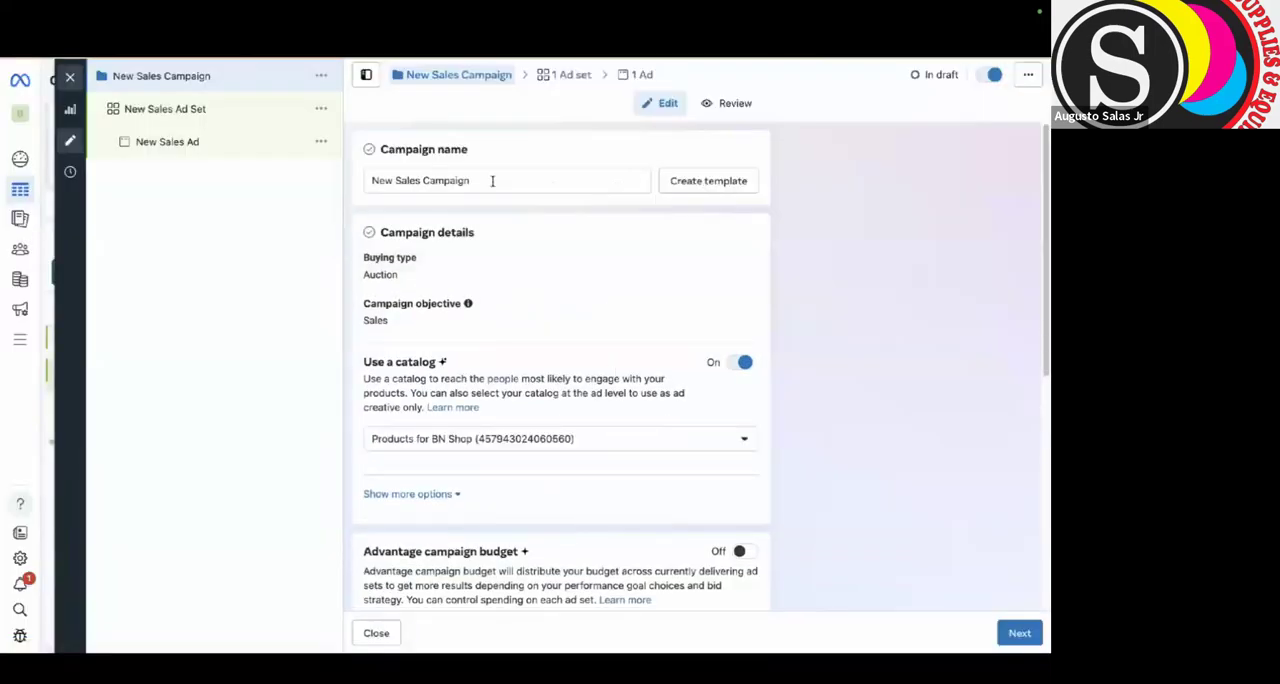
click(502, 435)
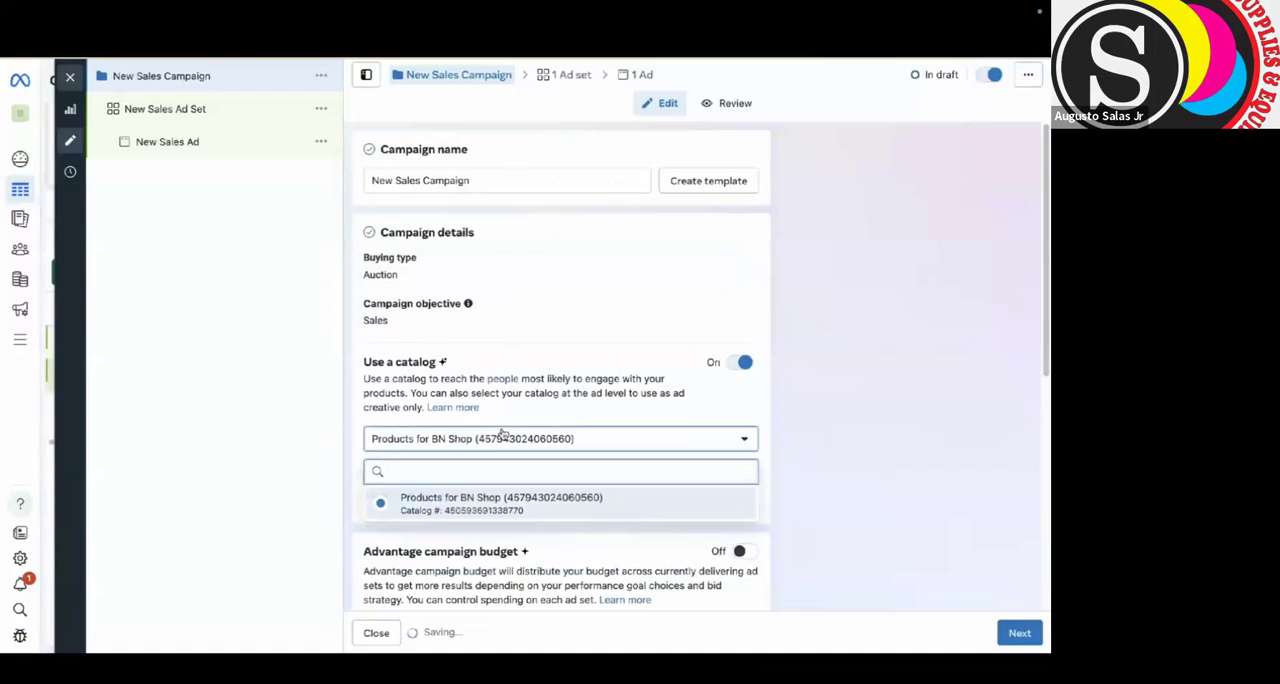
click(737, 337)
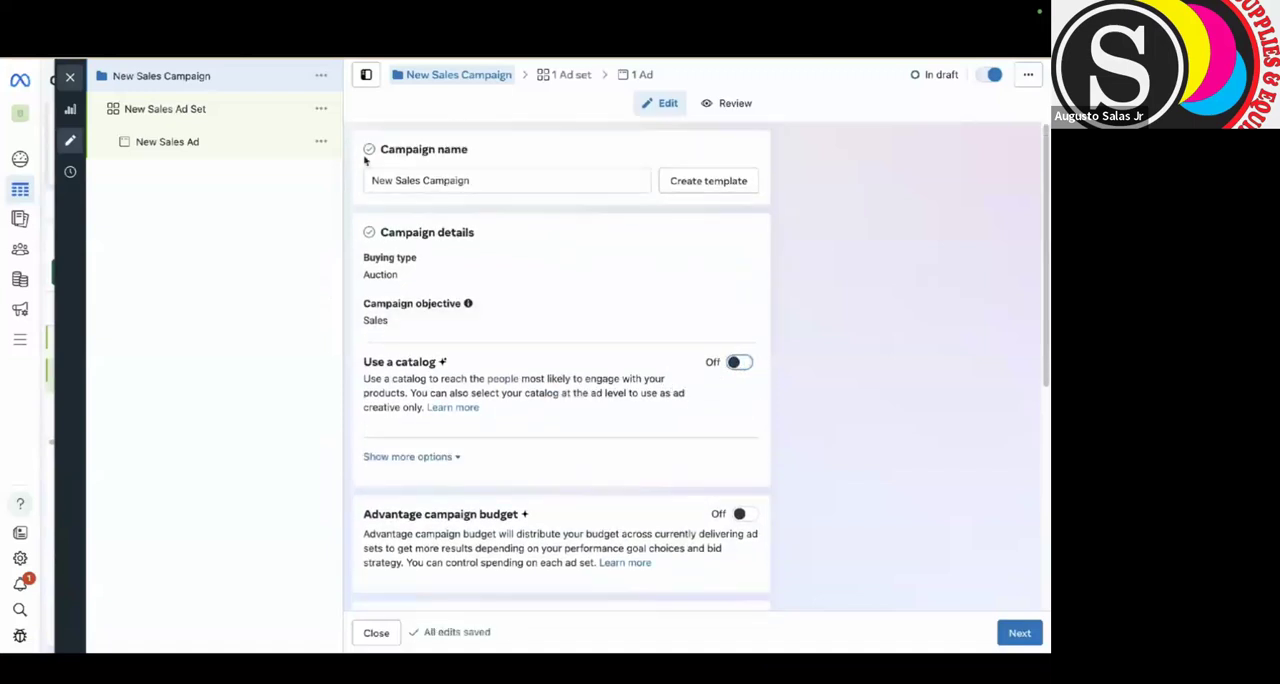
Set New Sales Ad Set's conversion location to Messaging apps and choose Pancake Philippines Demo as the Facebook Page.
click(255, 113)
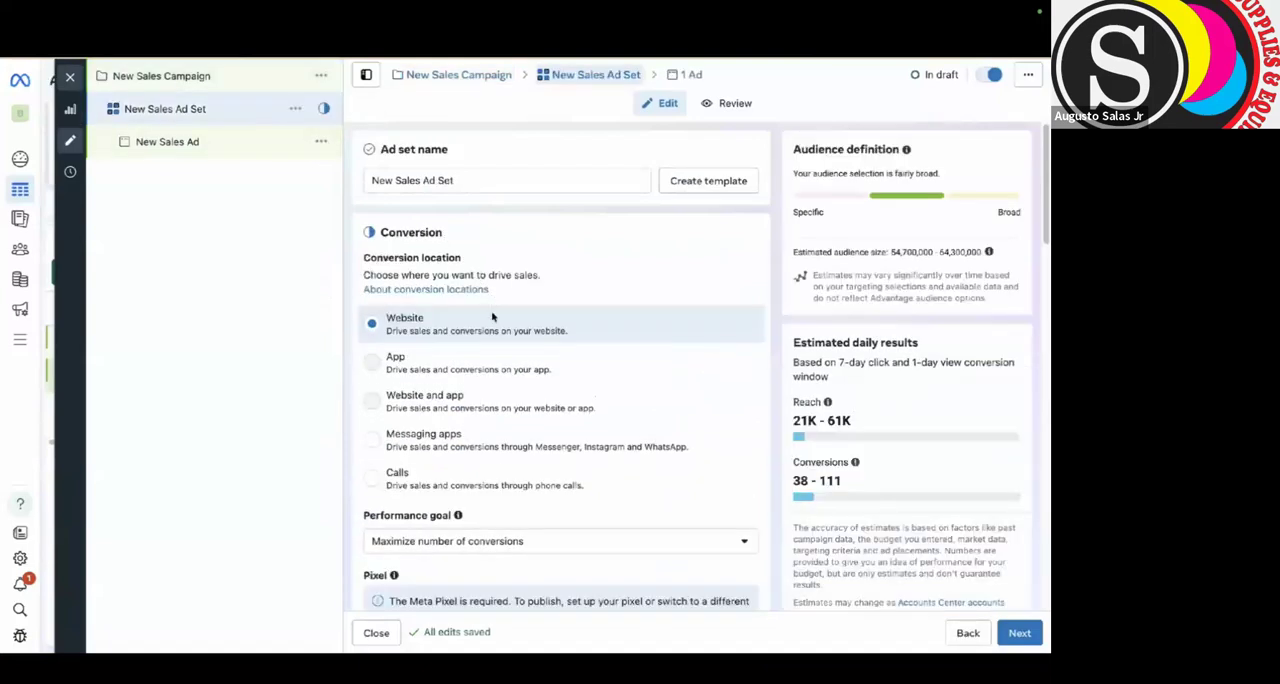
click(483, 428)
scroll(480, 470, down, 3)
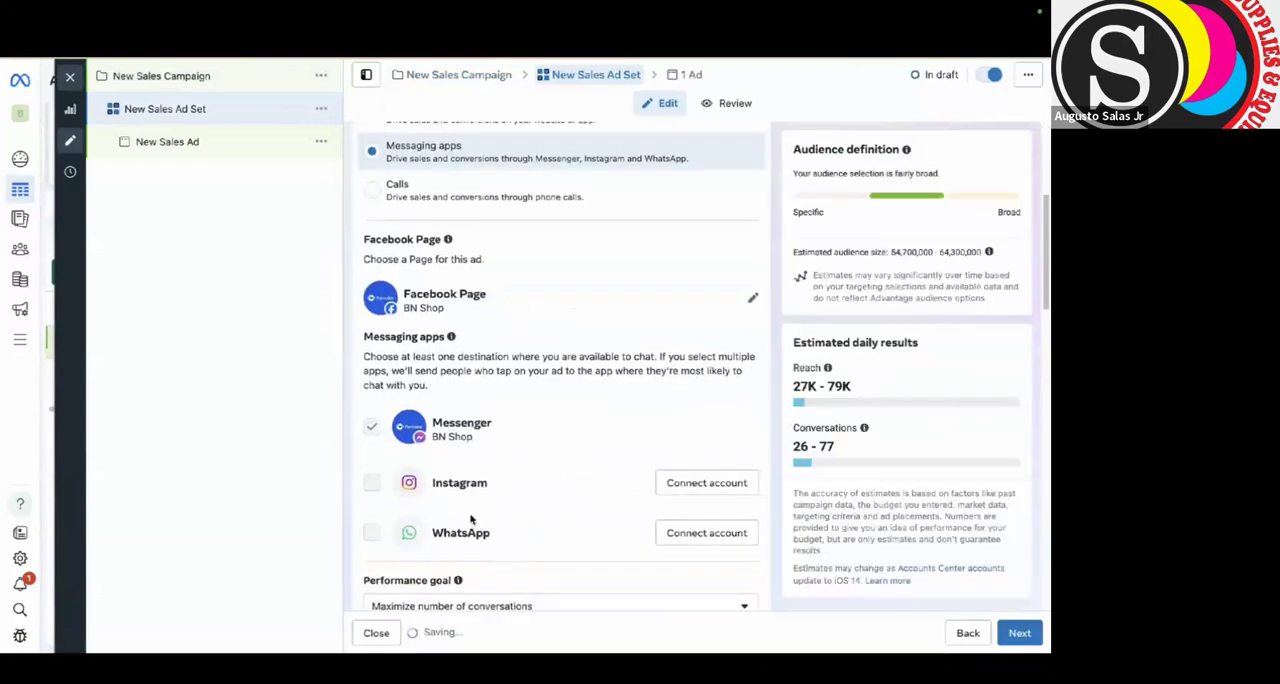
click(755, 302)
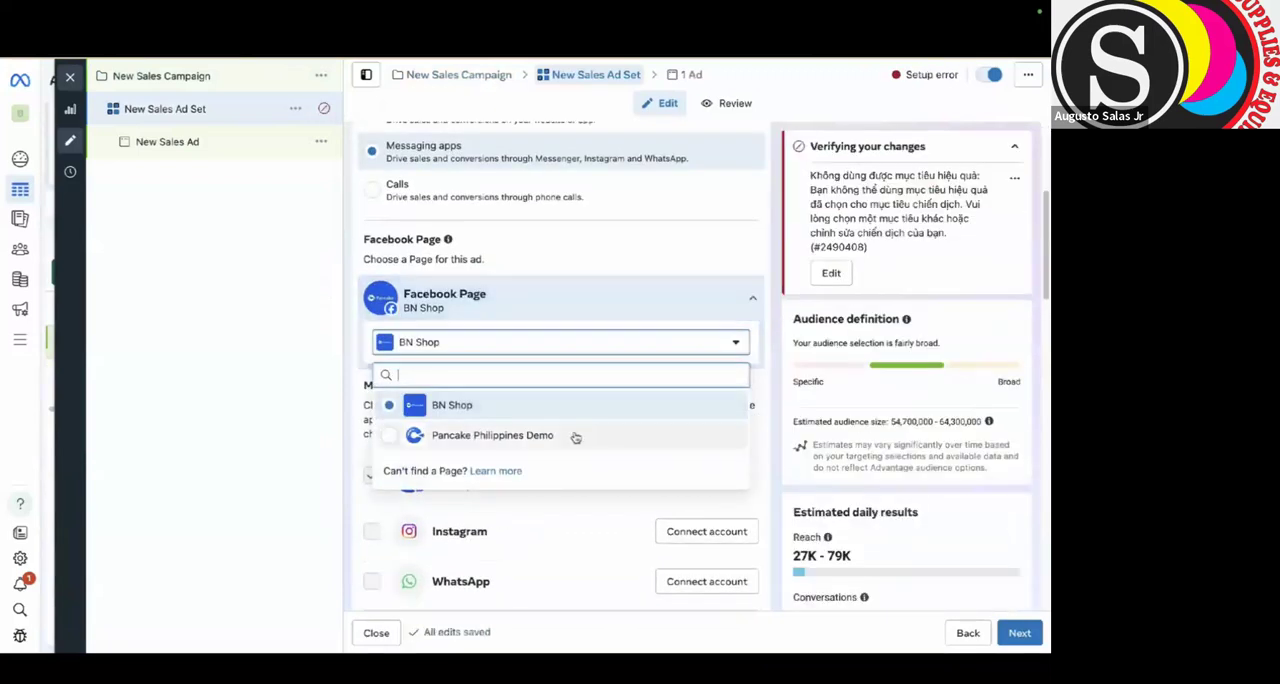
click(575, 436)
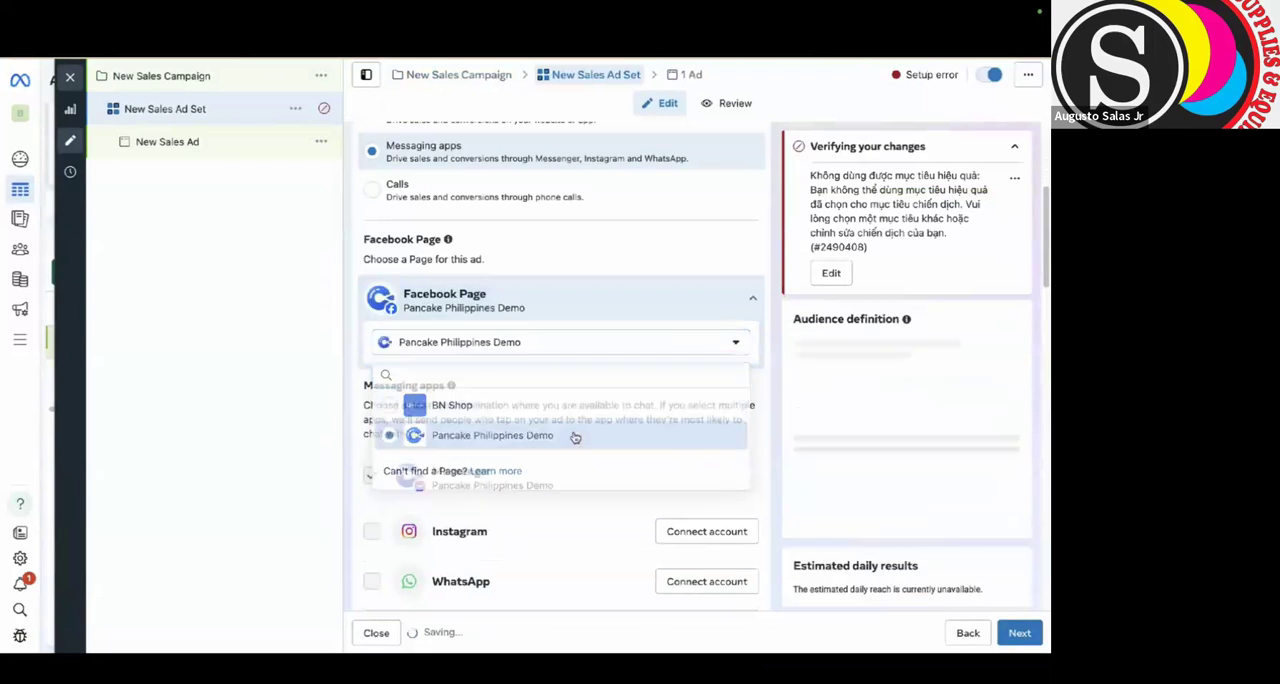
drag(436, 265, 448, 263)
click(540, 262)
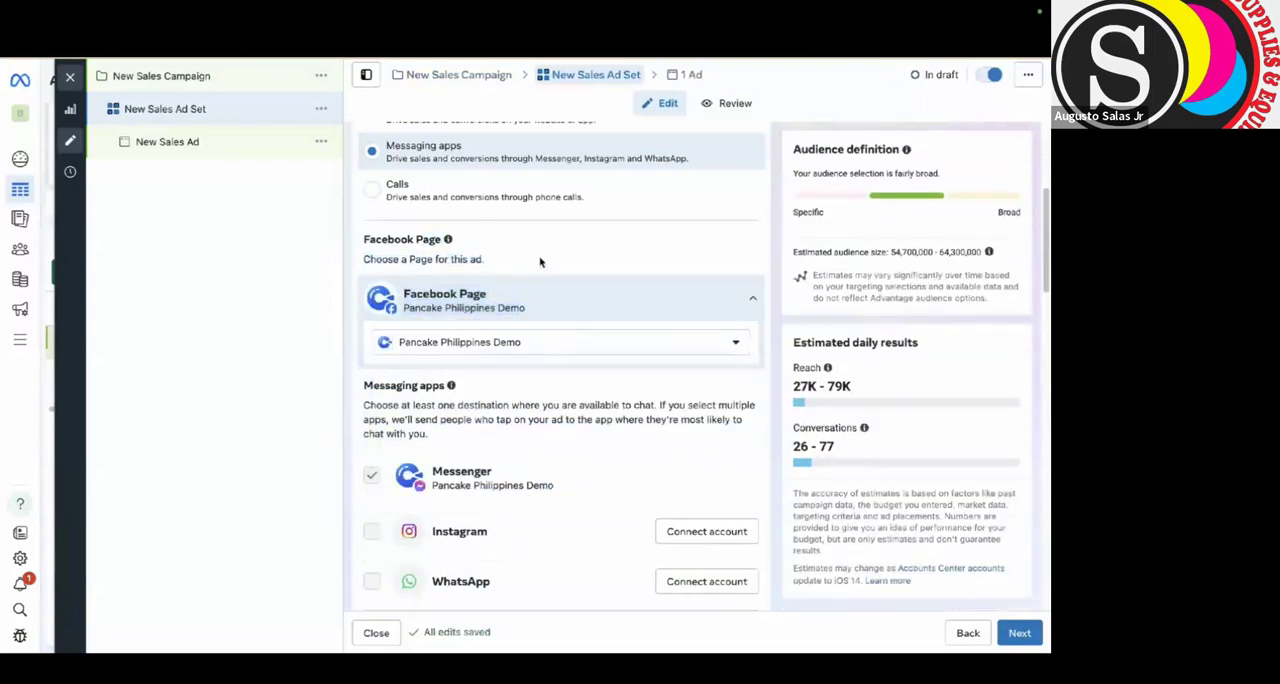
Set the ad set's performance goal to Maximize number of conversions and proceed to the New Sales Ad settings.
scroll(518, 397, down, 1)
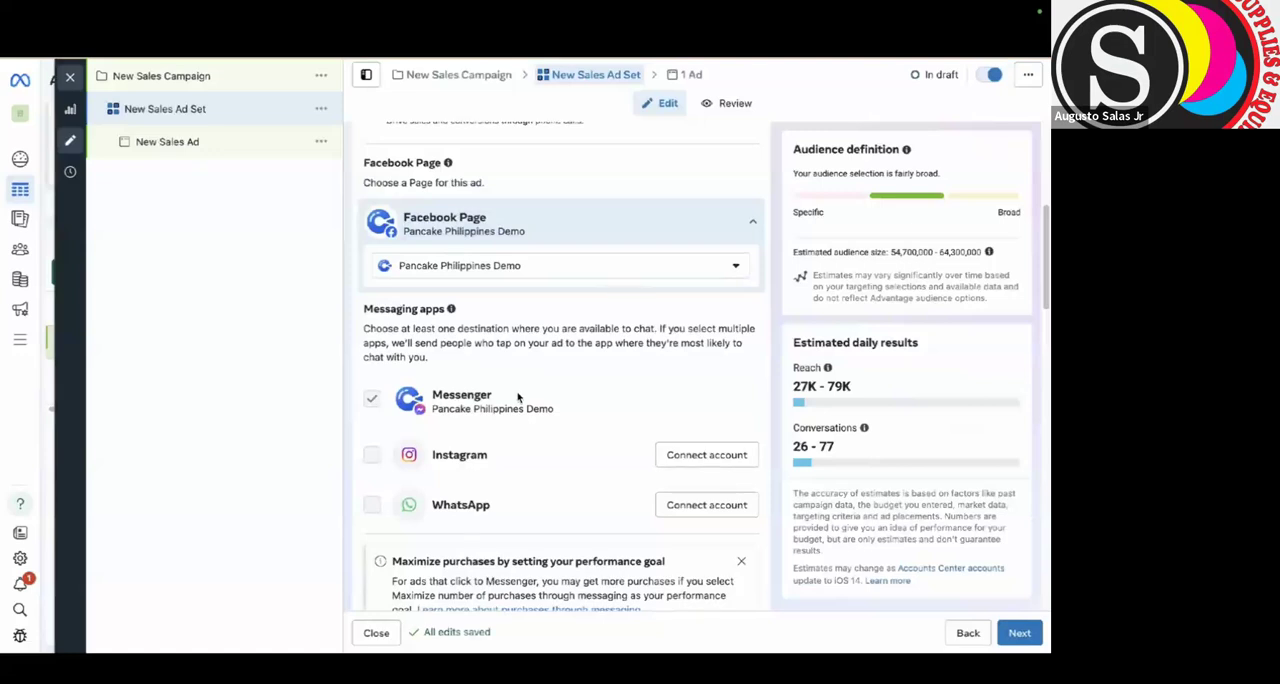
scroll(518, 397, down, 4)
click(518, 398)
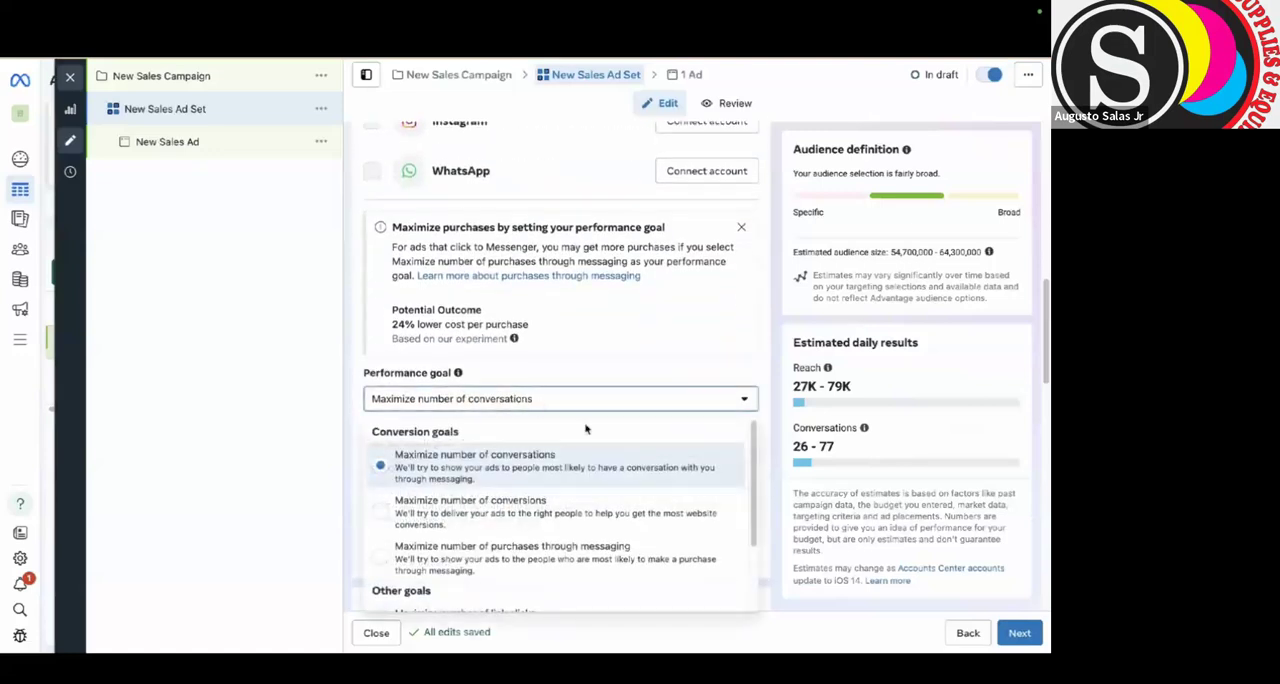
click(458, 515)
scroll(388, 265, down, 5)
triple_click(388, 265)
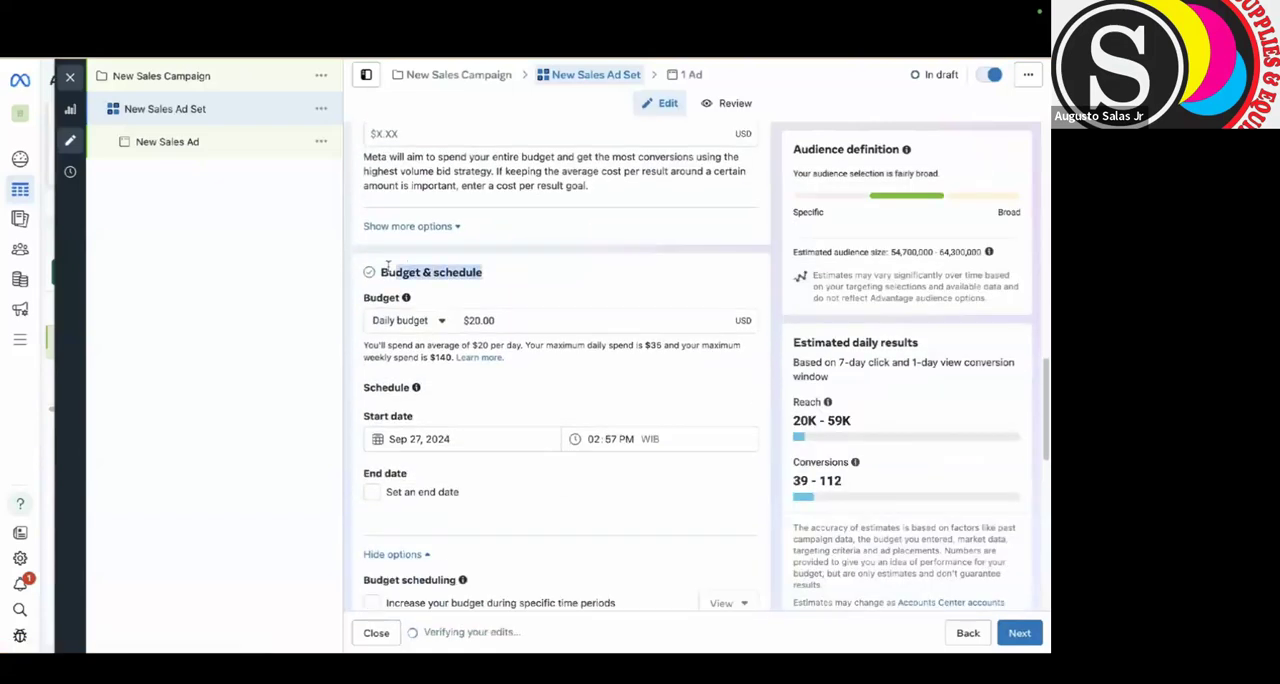
click(1019, 633)
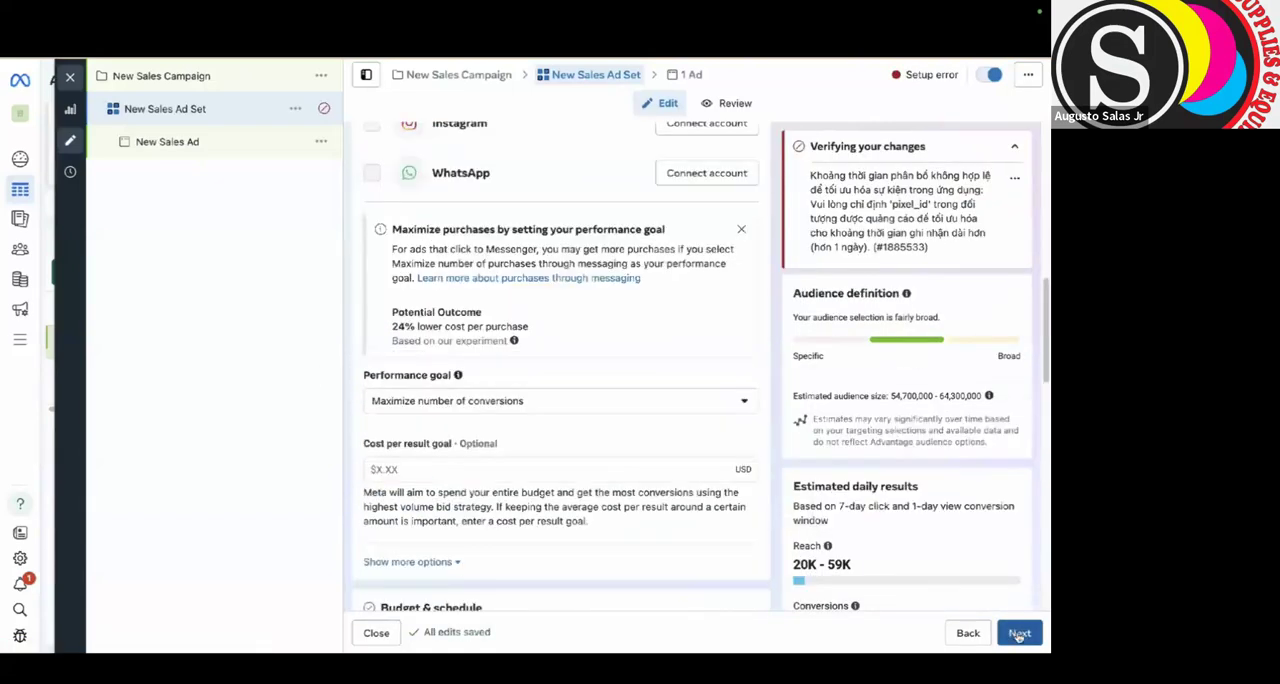
click(1019, 633)
Choose the plaid skirt screenshot from the account images as the ad creative's image.
scroll(486, 585, down, 5)
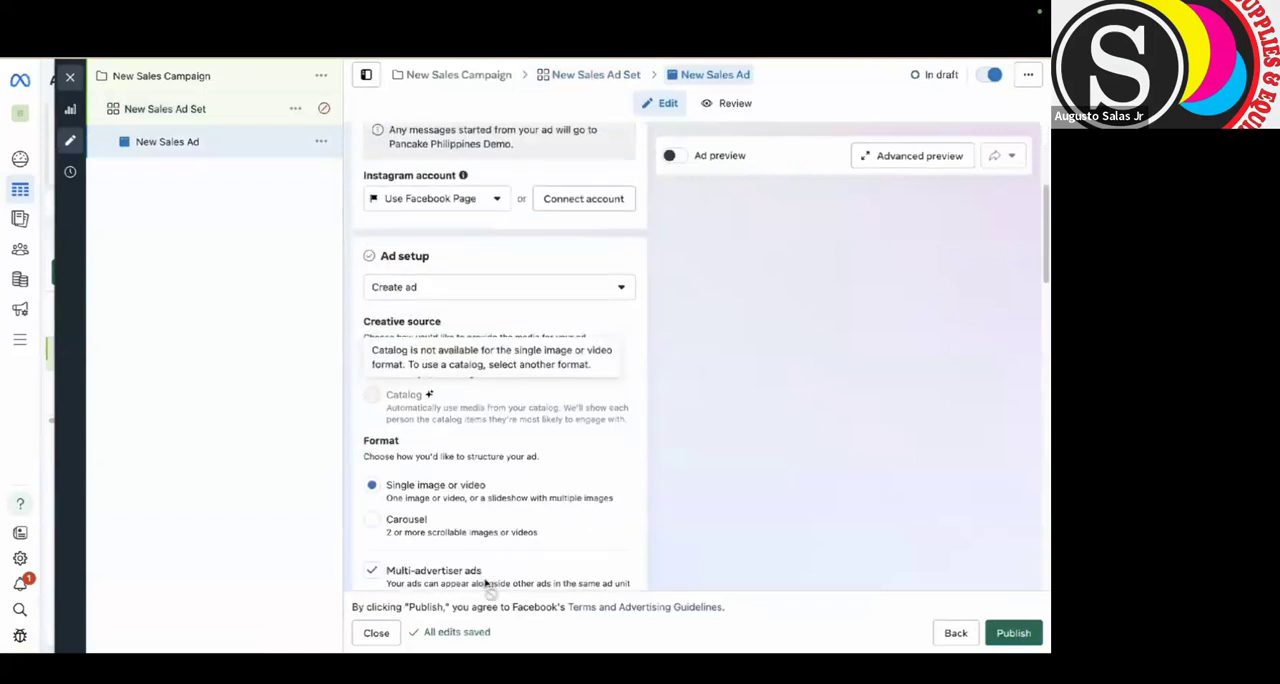
scroll(500, 562, up, 3)
scroll(507, 560, down, 3)
scroll(507, 560, down, 4)
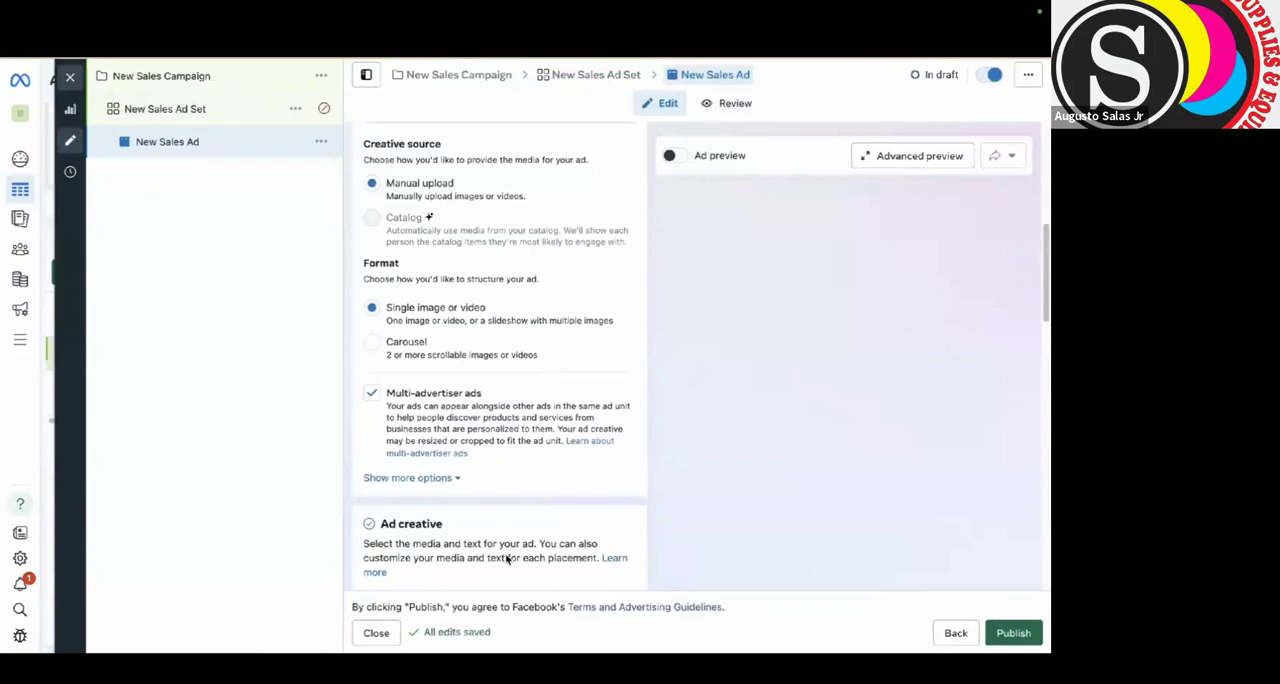
scroll(507, 558, down, 5)
click(422, 351)
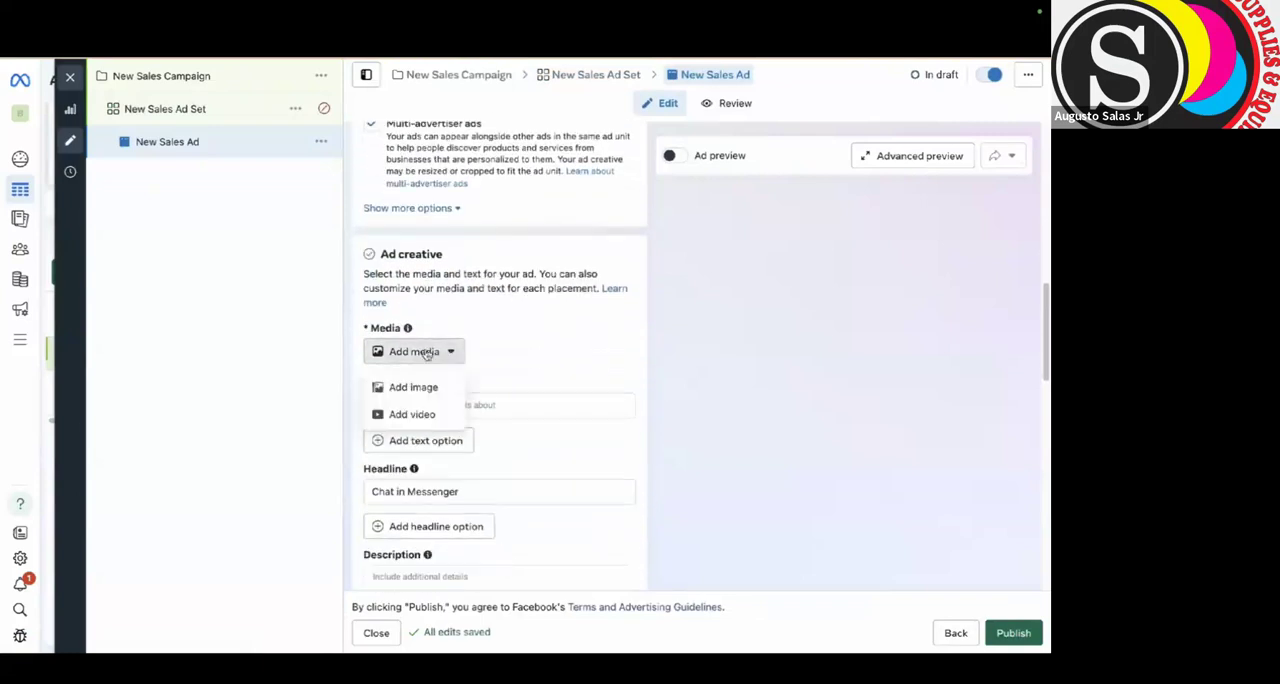
click(429, 391)
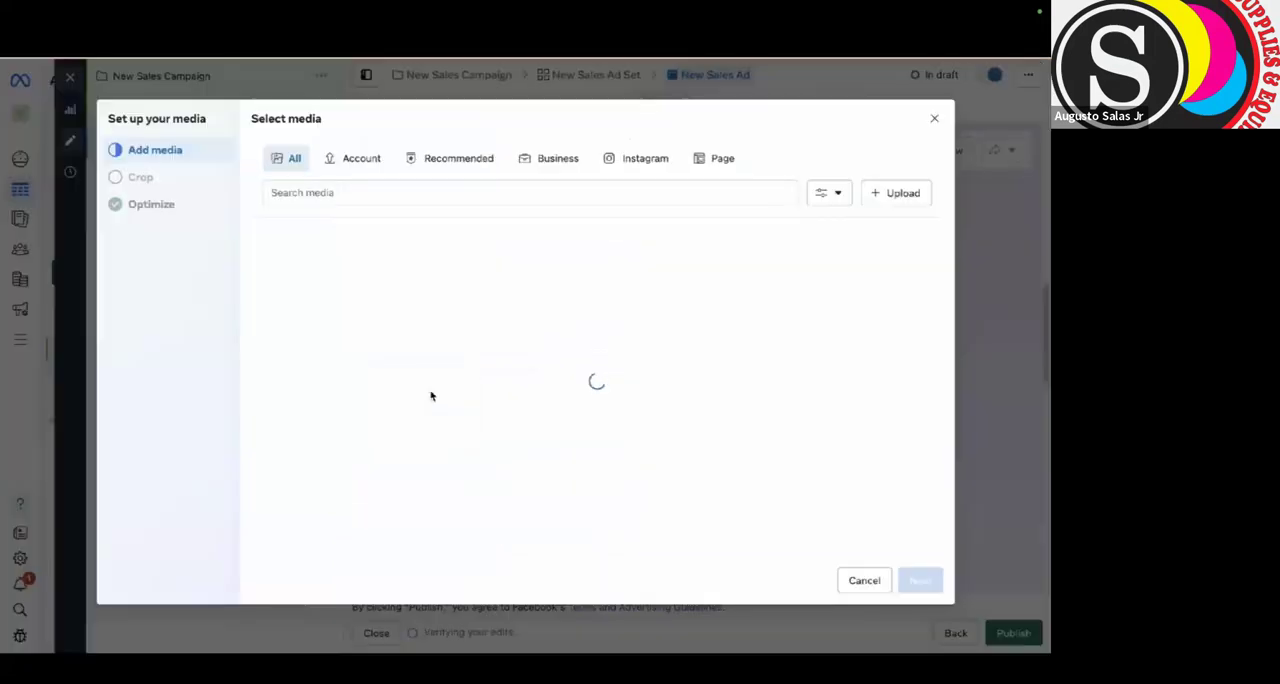
click(305, 291)
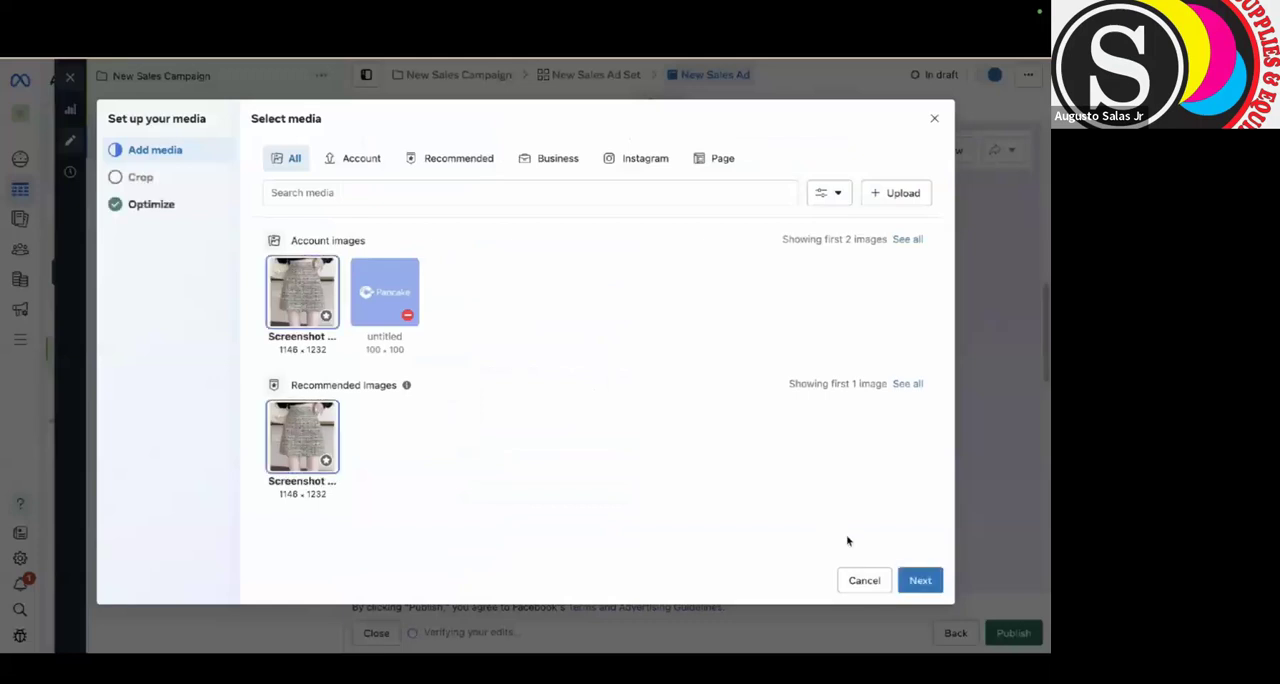
Accept the suggested placement crops and default Advantage+ creative enhancements to finish the ad's media setup.
click(915, 581)
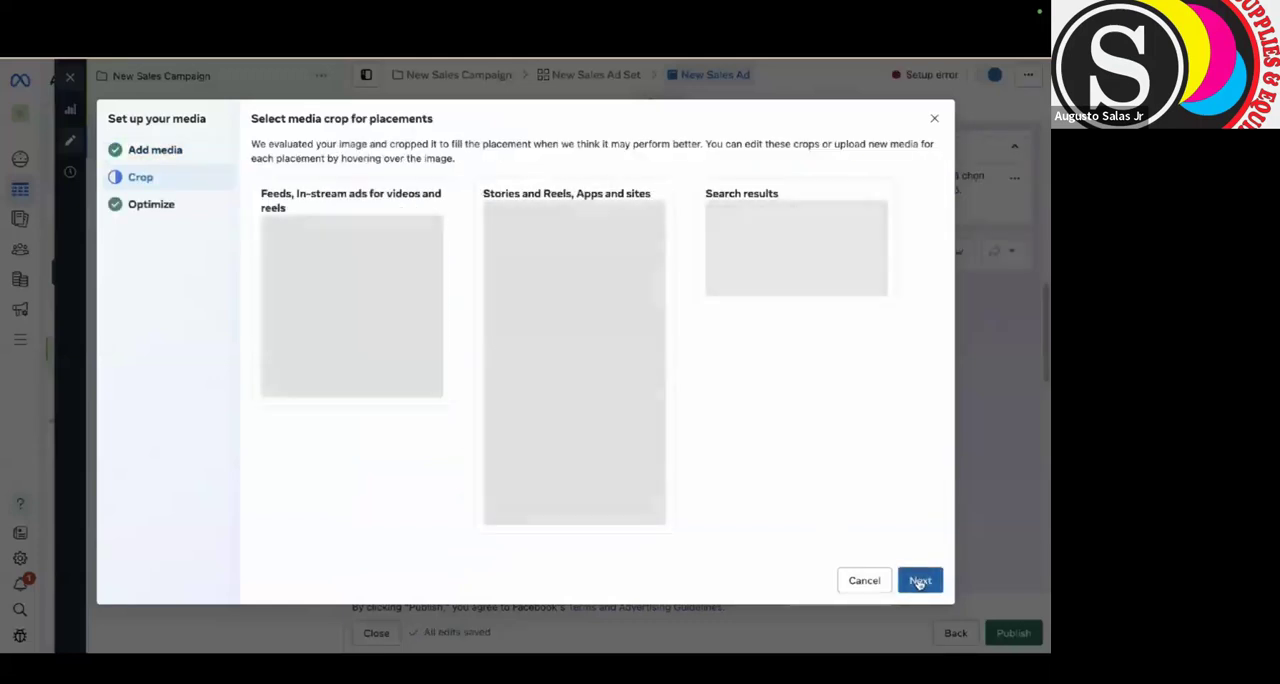
click(918, 581)
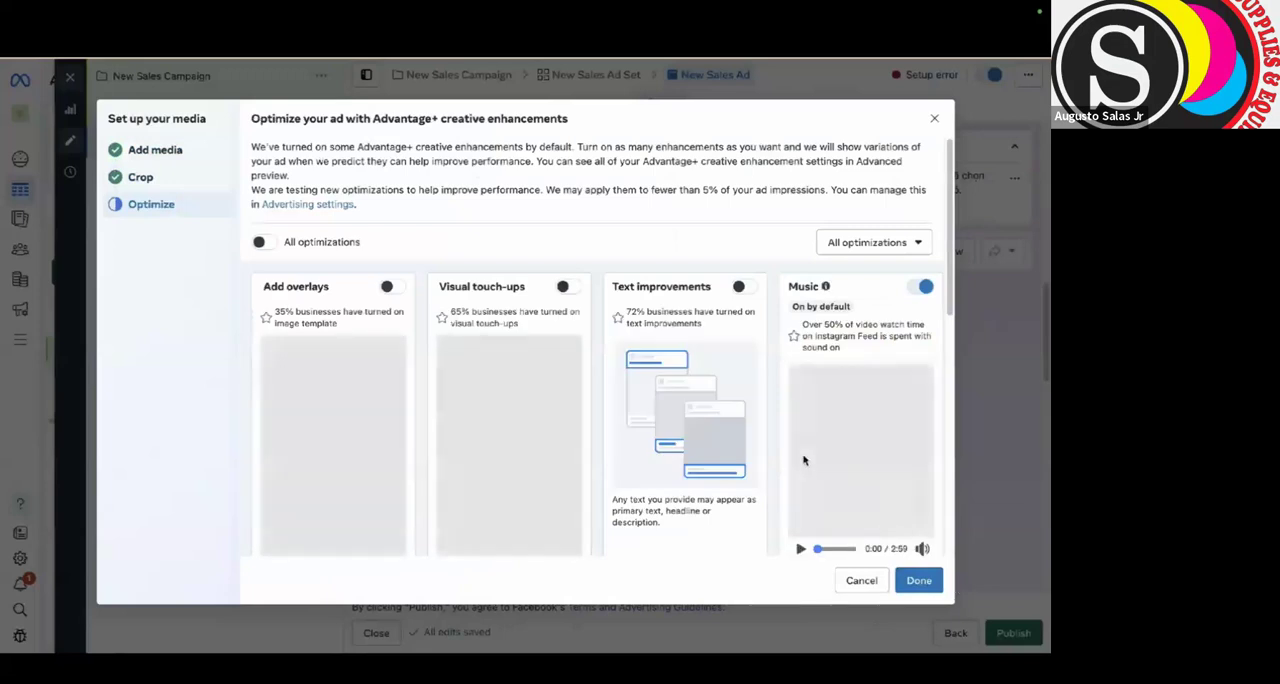
scroll(803, 457, down, 1)
scroll(735, 318, up, 1)
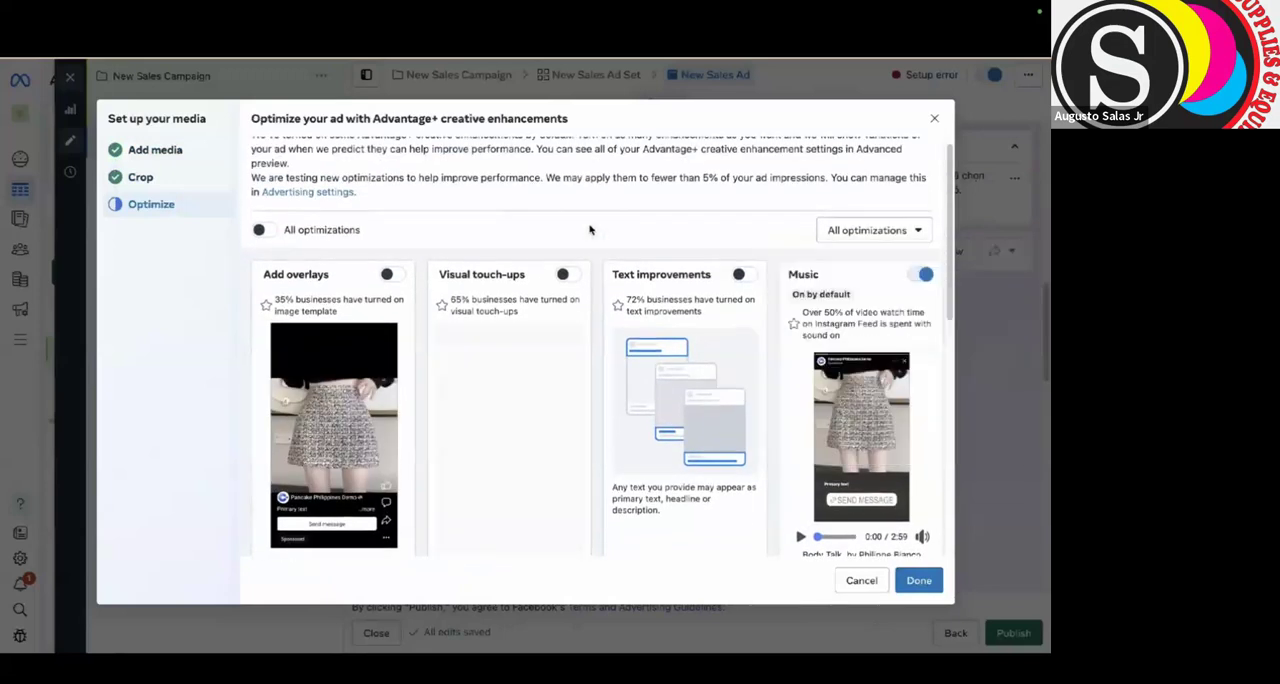
click(917, 581)
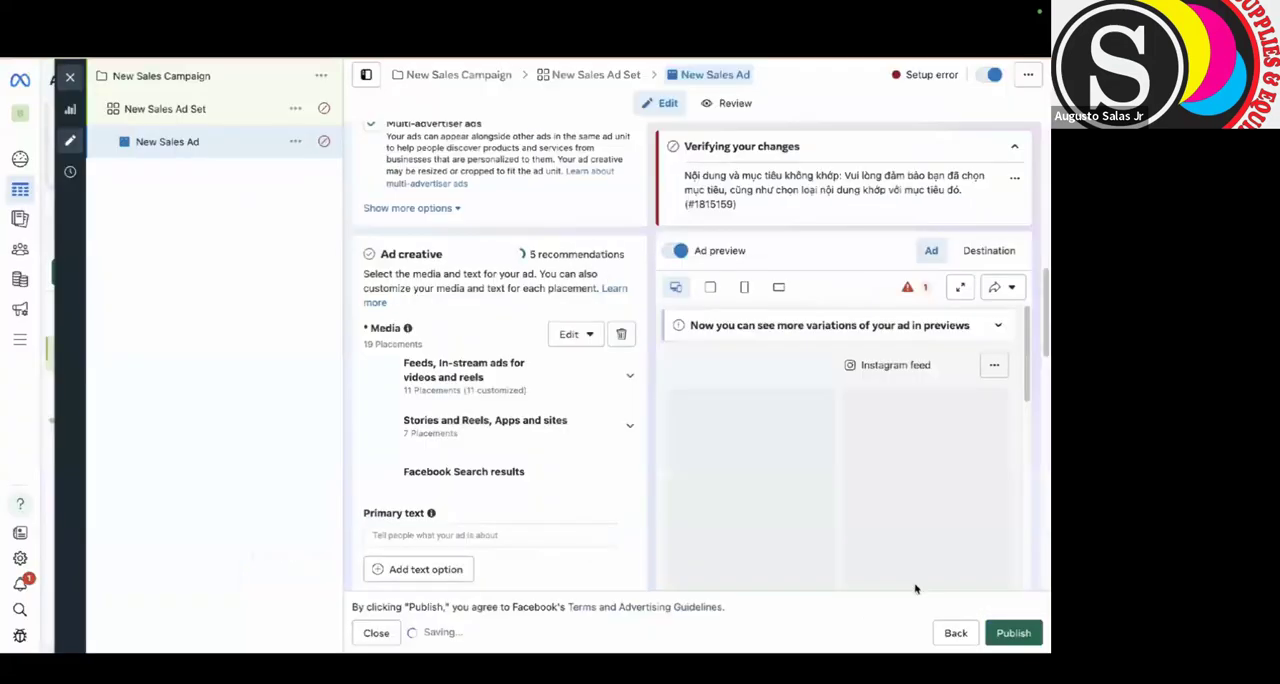
Review the ad's text fields and keep Send message as the call to action.
scroll(477, 500, down, 3)
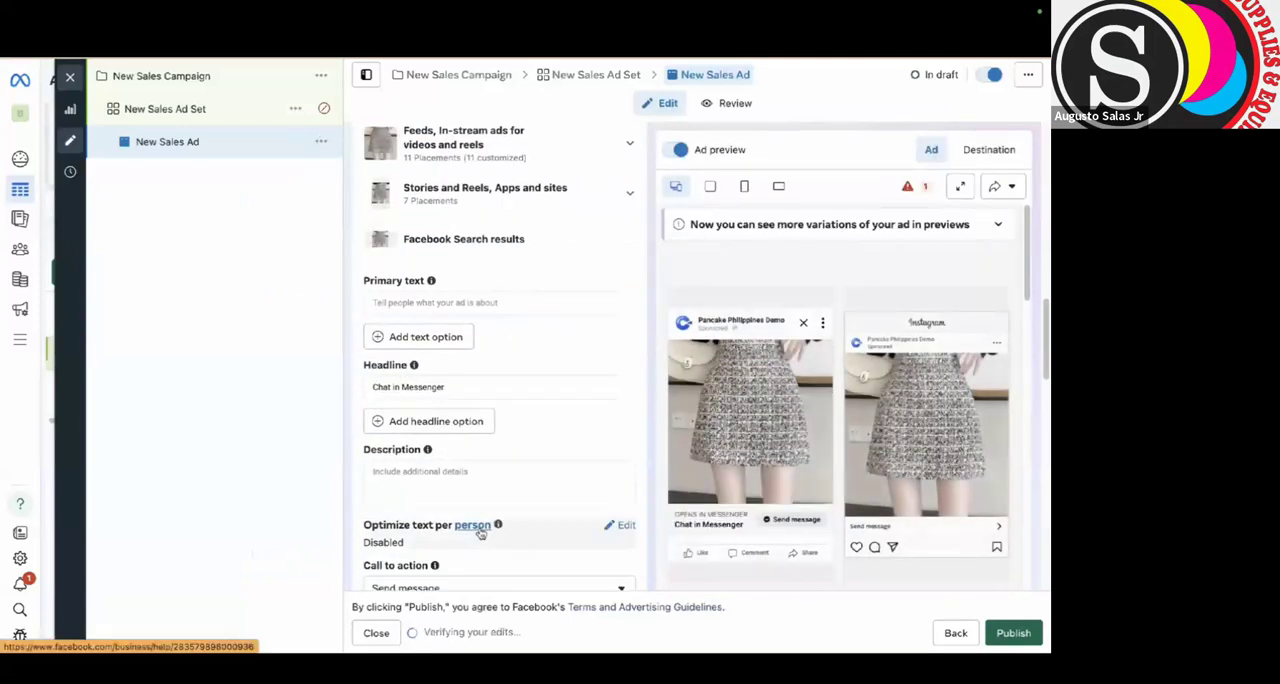
scroll(481, 530, down, 1)
click(488, 473)
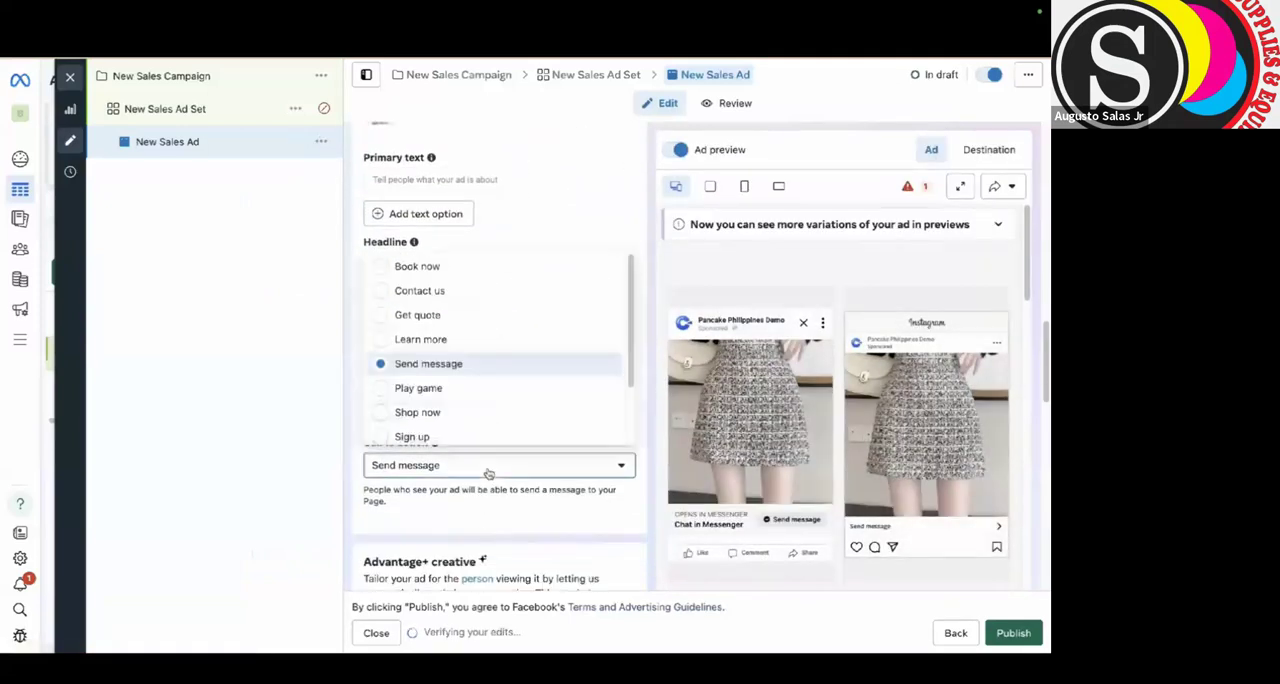
click(435, 366)
scroll(429, 516, down, 5)
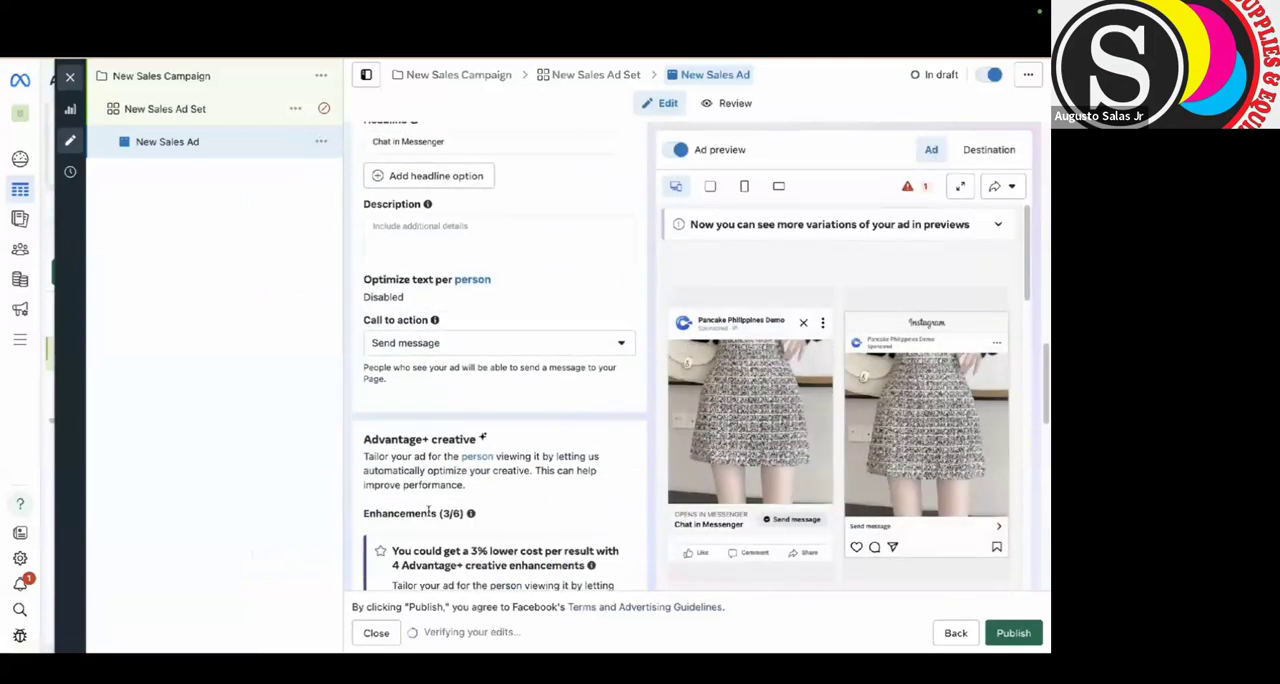
Edit the Start conversations message template and select Korean A-line Skirt 2024 as the greeting's first product.
scroll(428, 511, down, 2)
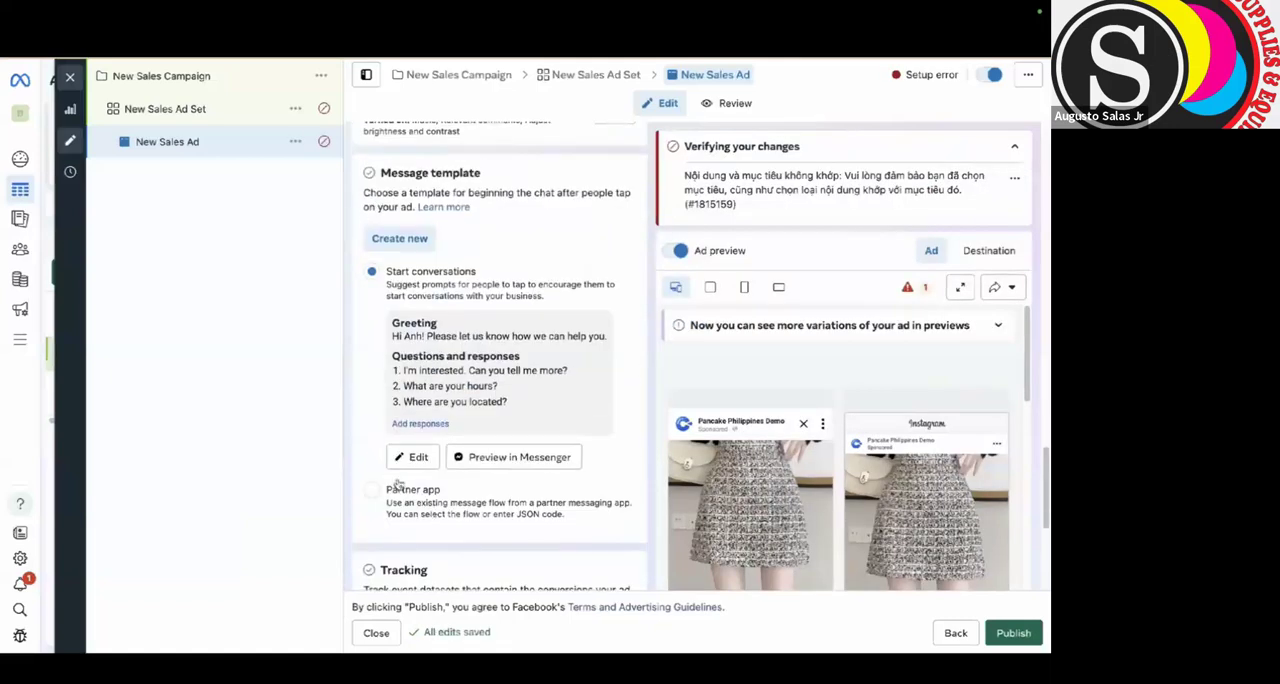
click(400, 464)
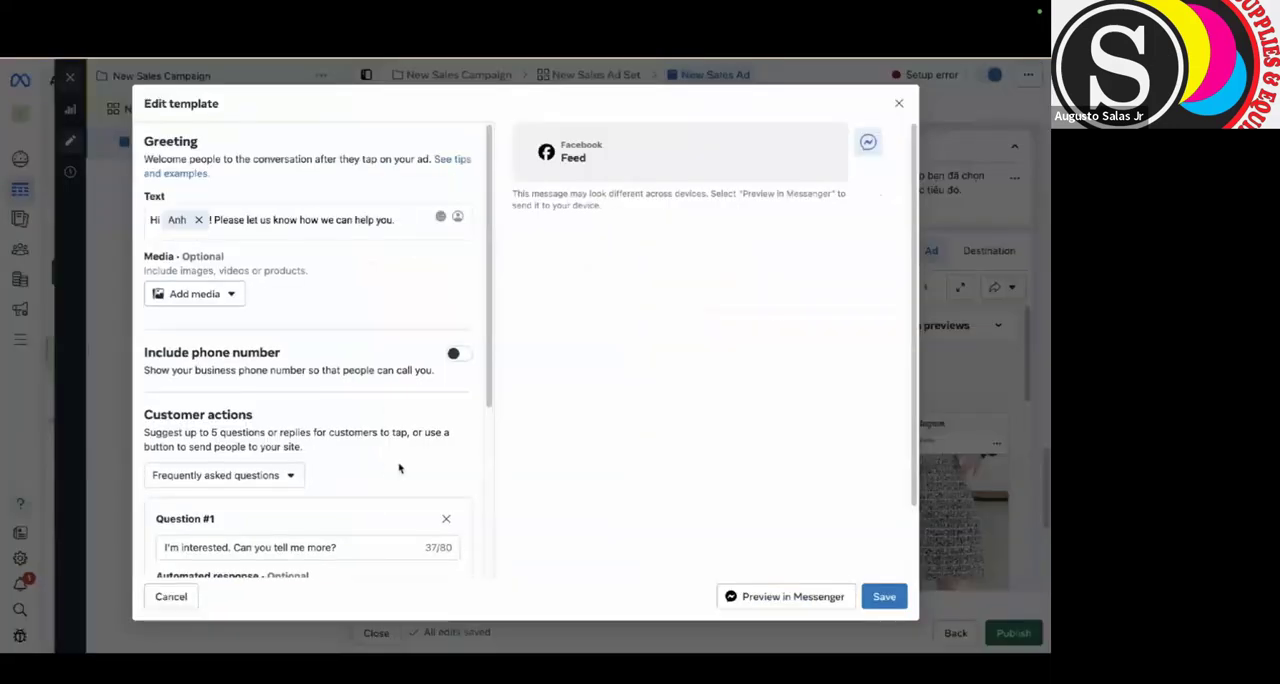
click(216, 300)
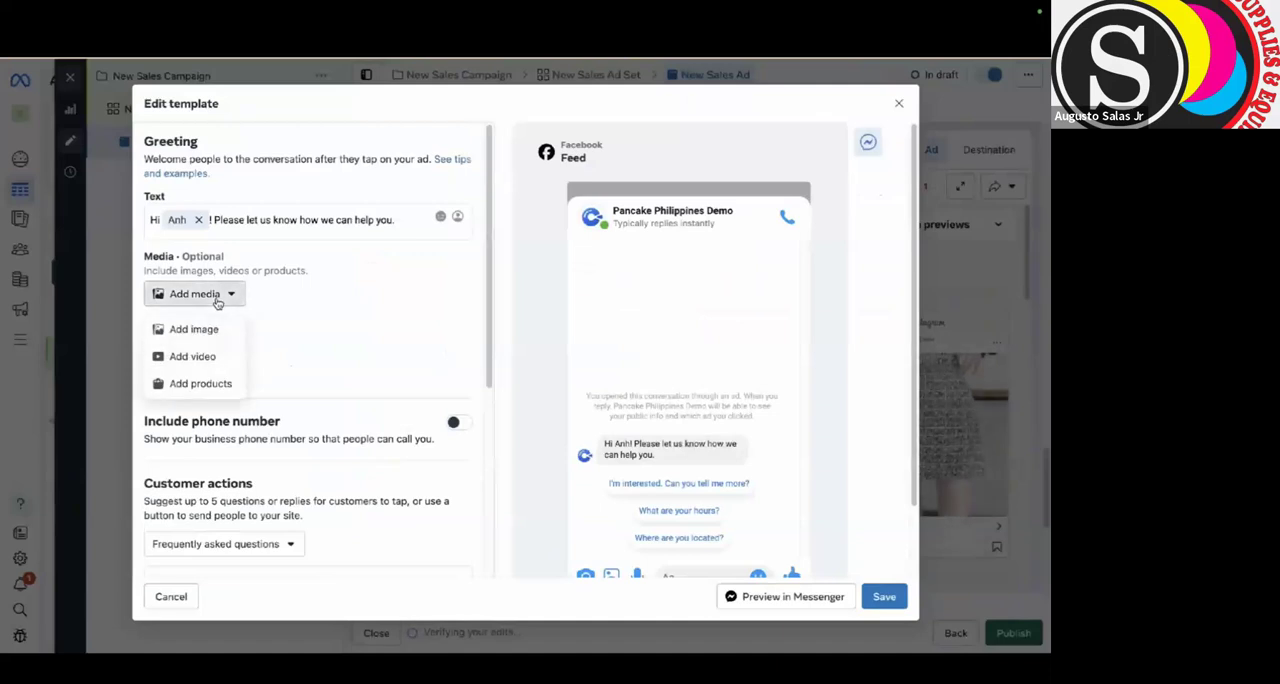
click(205, 383)
click(440, 340)
scroll(480, 470, down, 2)
scroll(487, 476, up, 1)
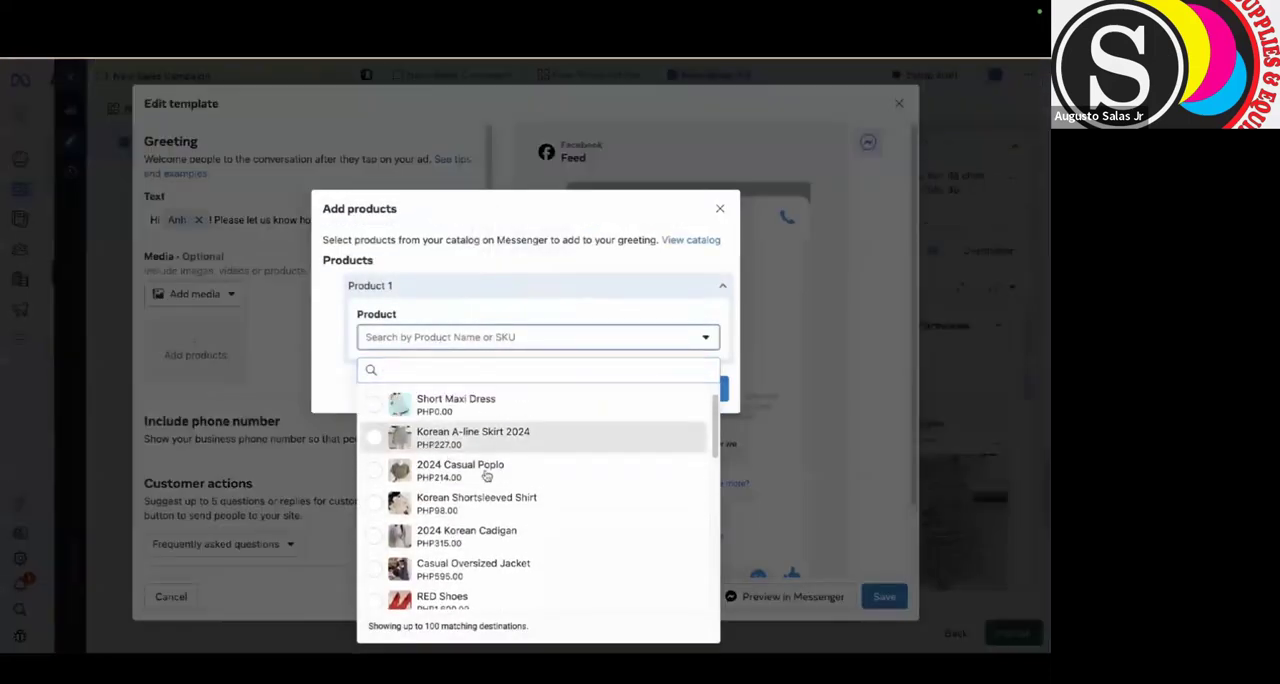
click(473, 438)
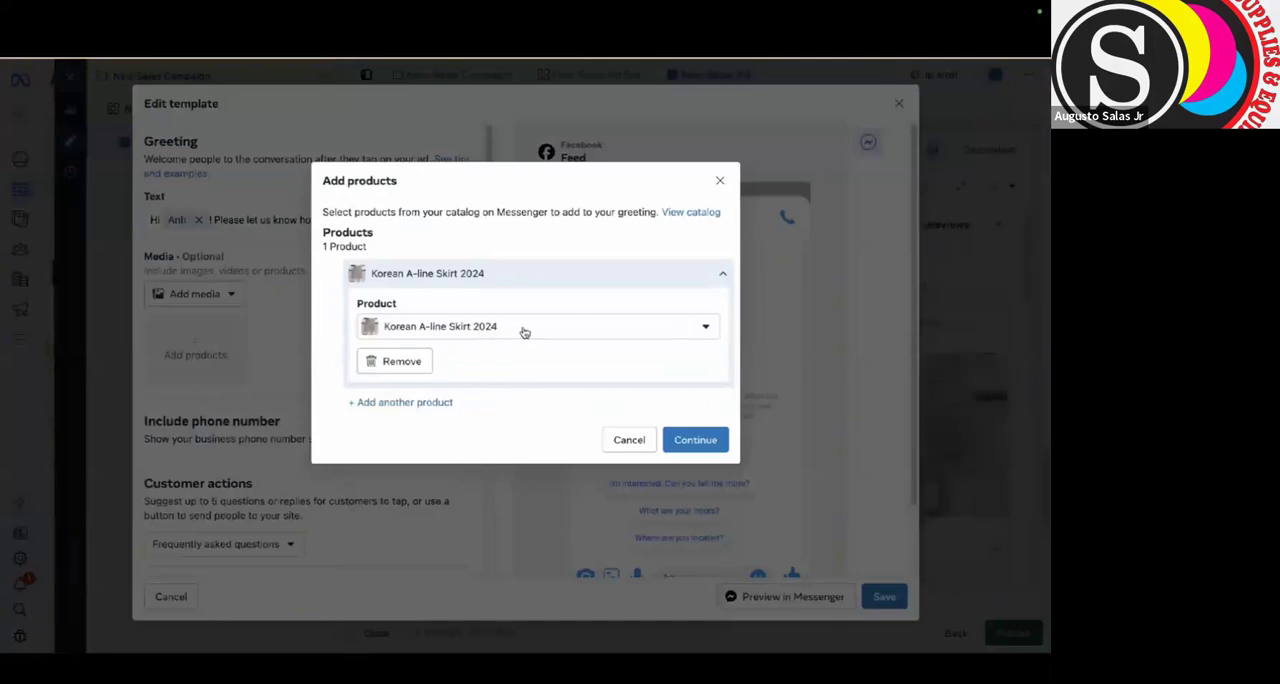
Add 2024 Casual Poplo as the second product and confirm the greeting's product selection.
click(420, 402)
click(430, 434)
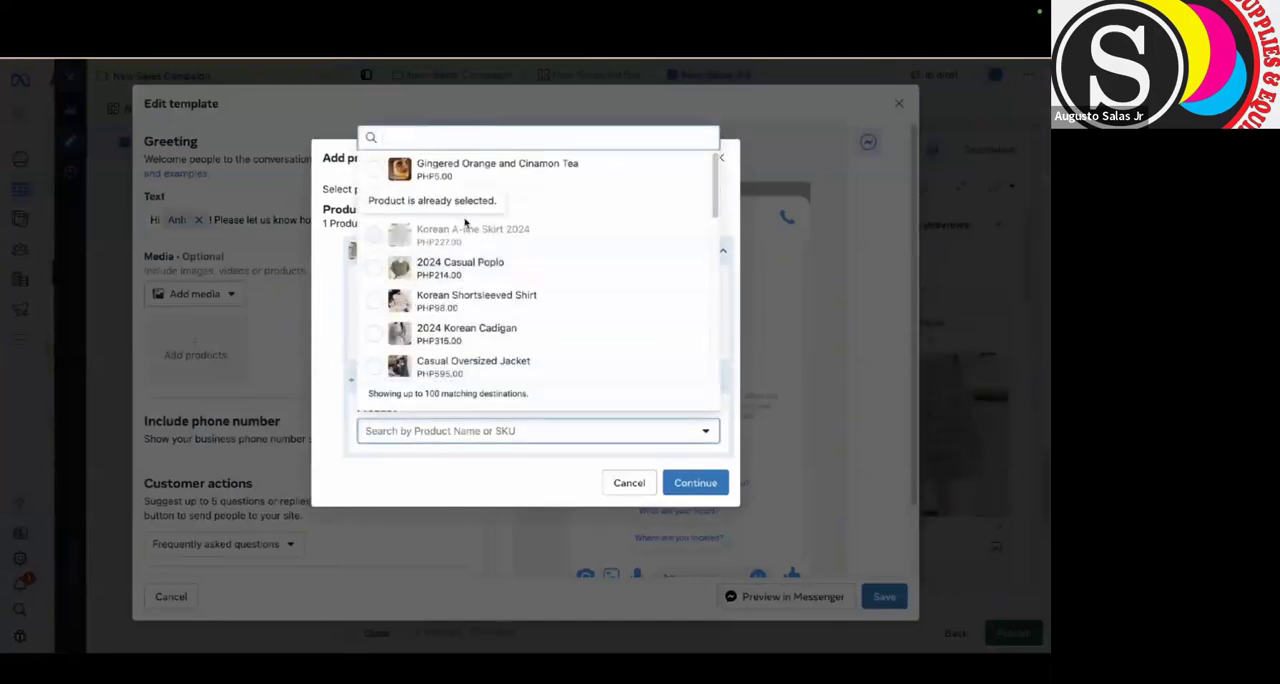
click(450, 280)
click(500, 330)
click(460, 483)
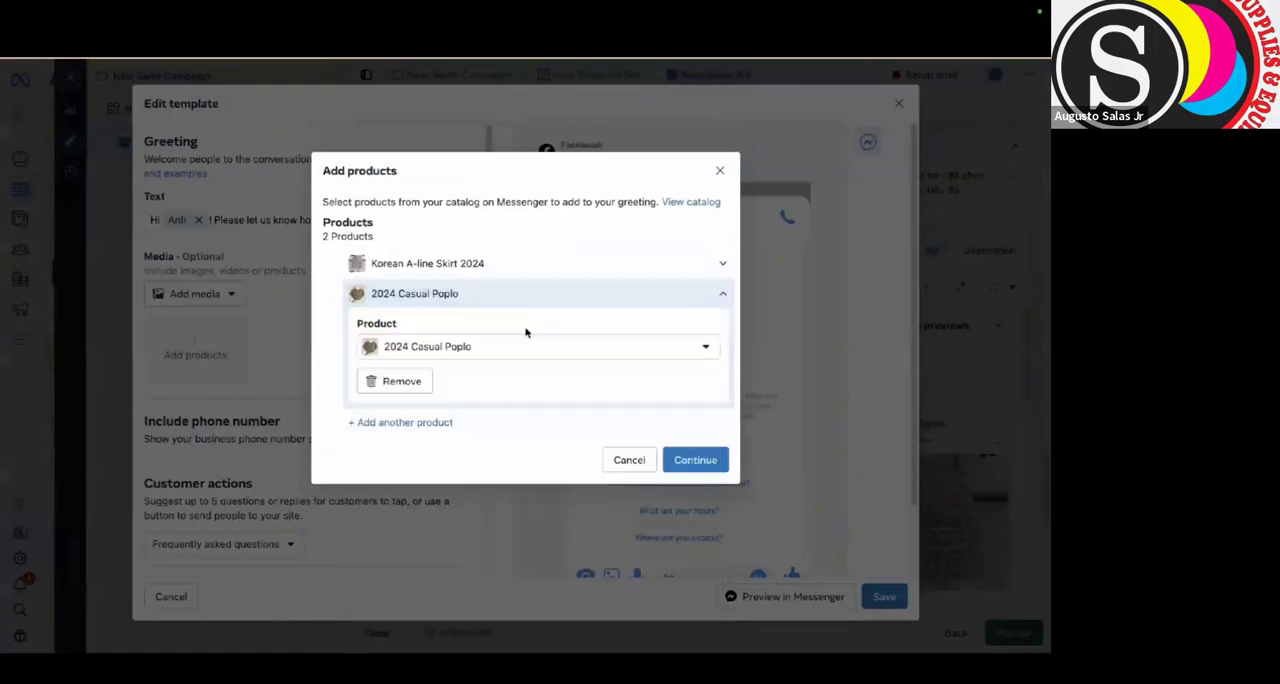
click(714, 463)
Preview the greeting with its product cards in Messenger and save the message template.
scroll(776, 517, down, 1)
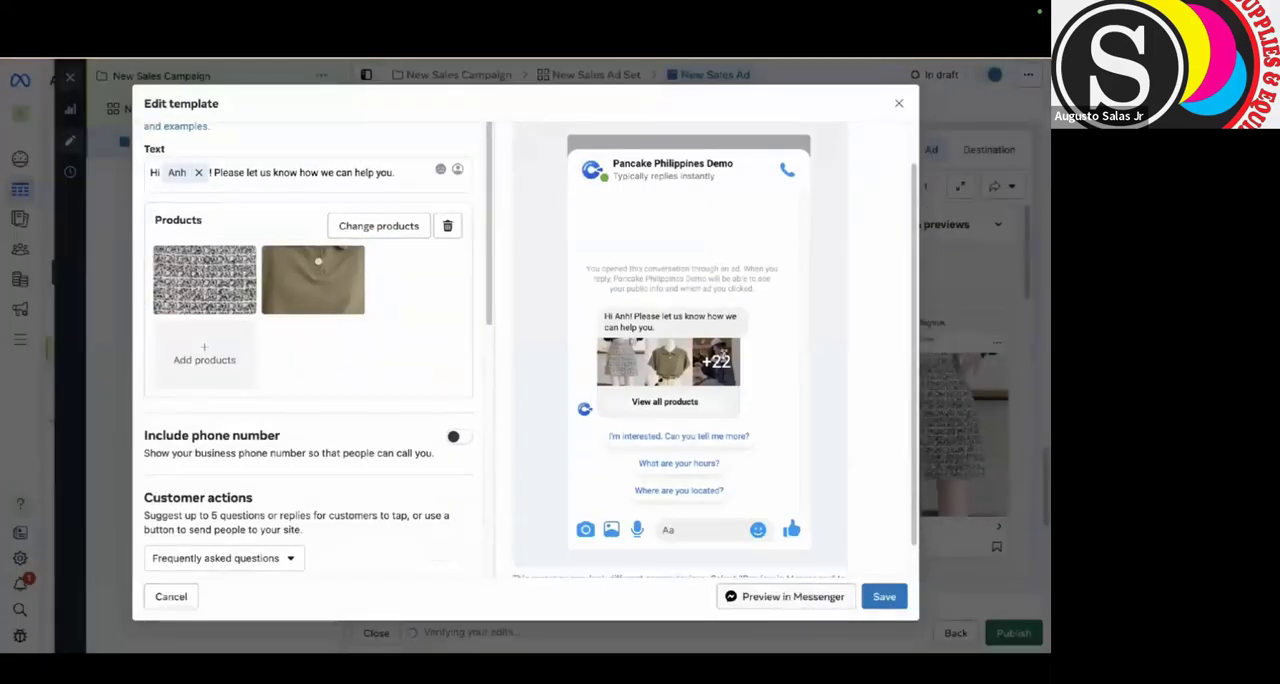
click(830, 598)
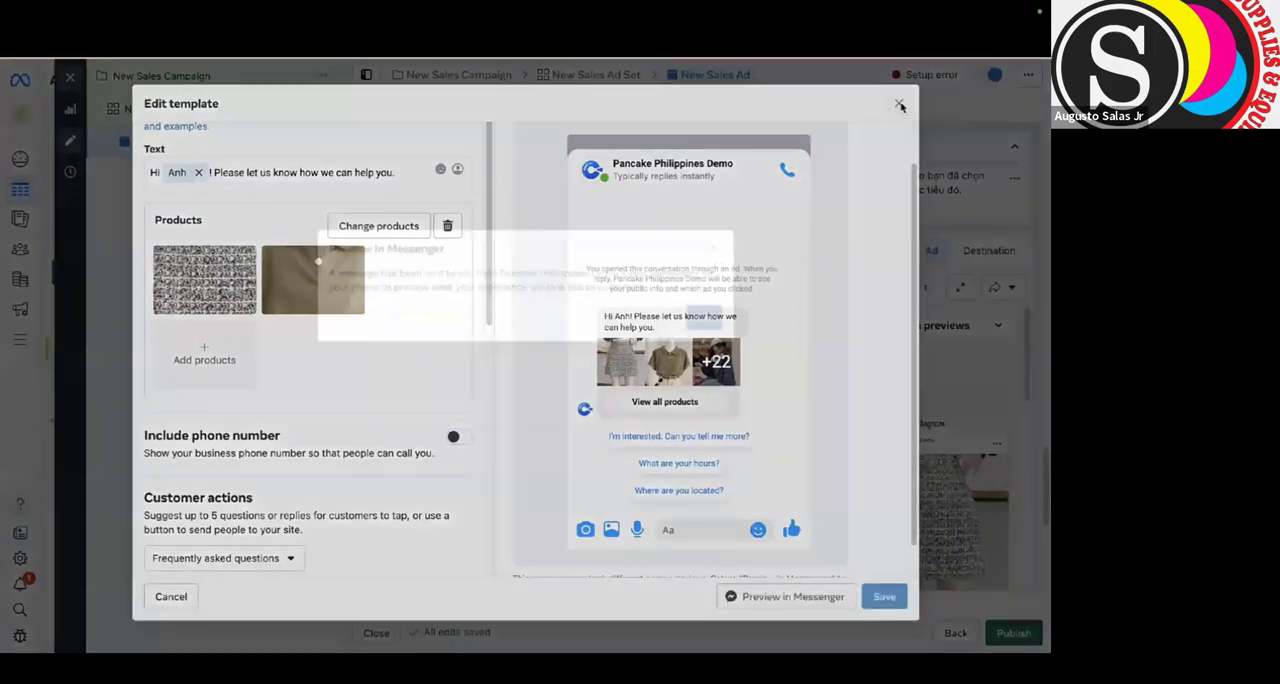
click(709, 318)
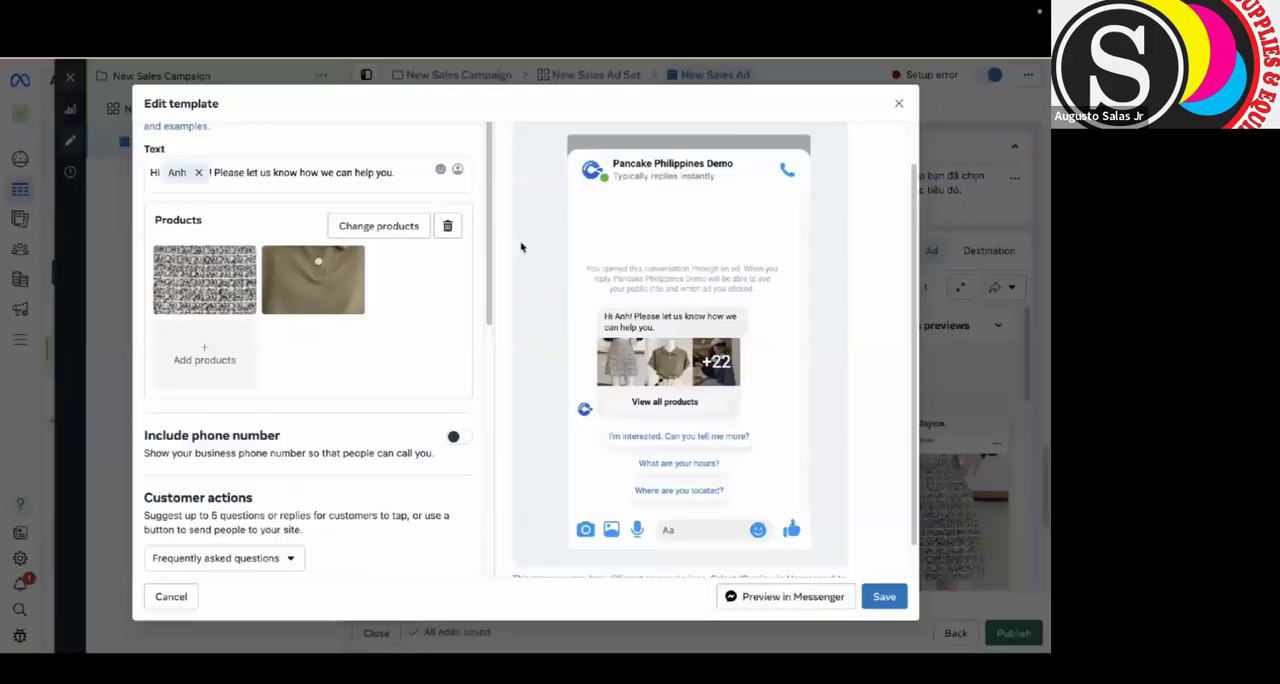
click(884, 598)
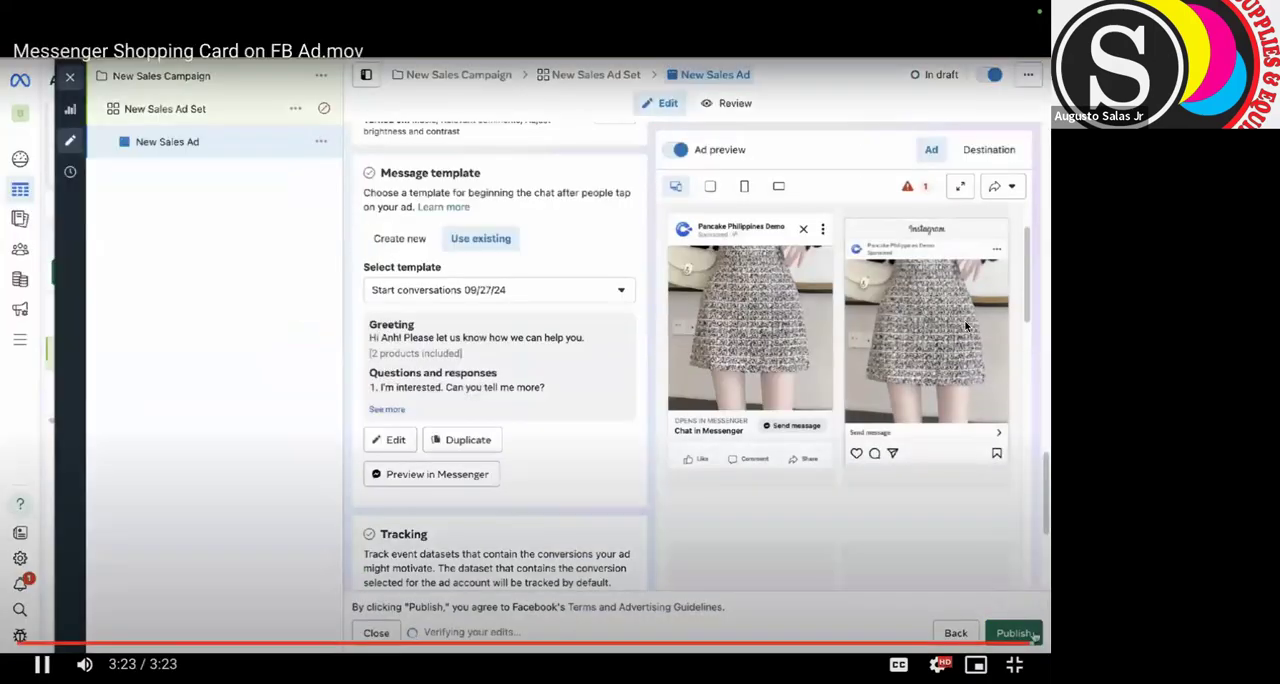
Exit the full-screen walkthrough video, switch to Pancake, and open the dashboard of connected pages.
key(Escape)
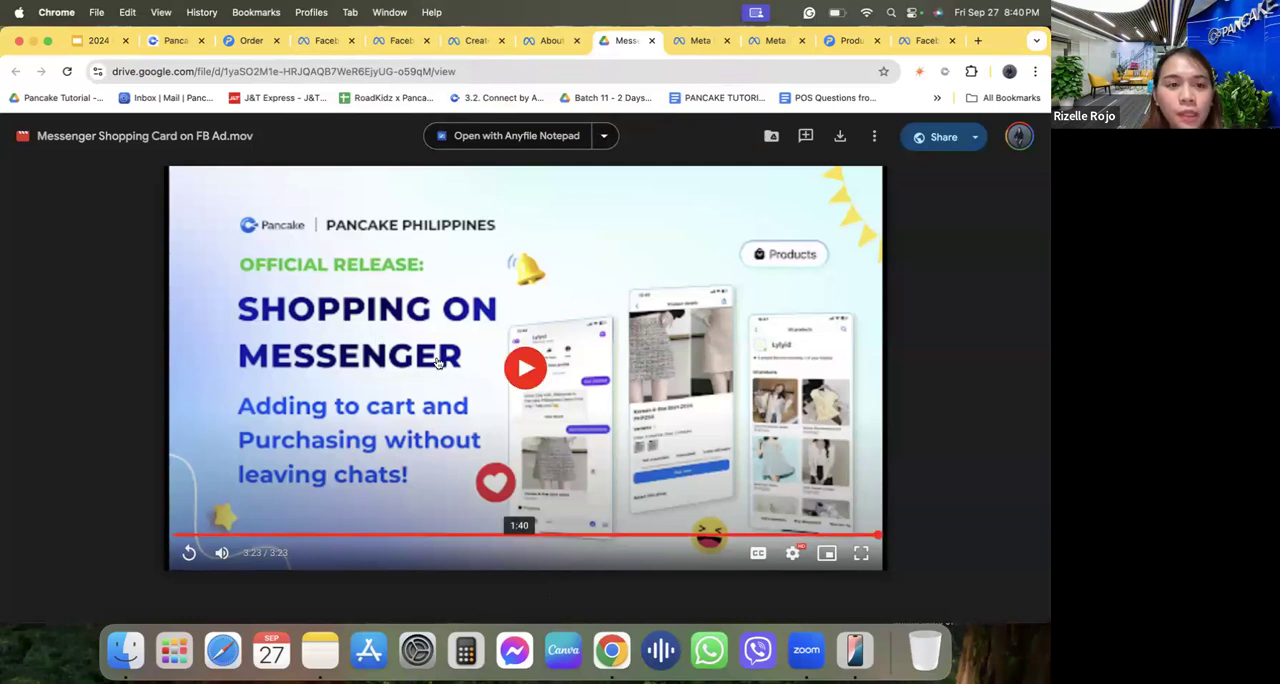
click(175, 40)
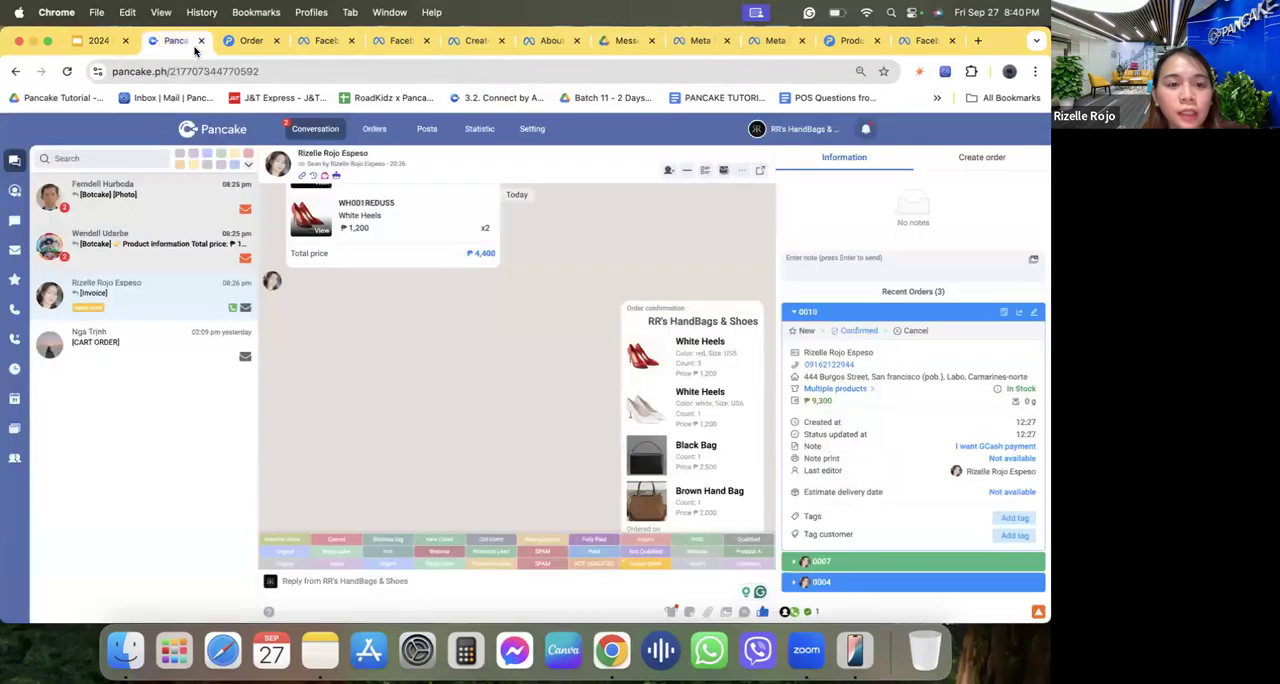
click(212, 130)
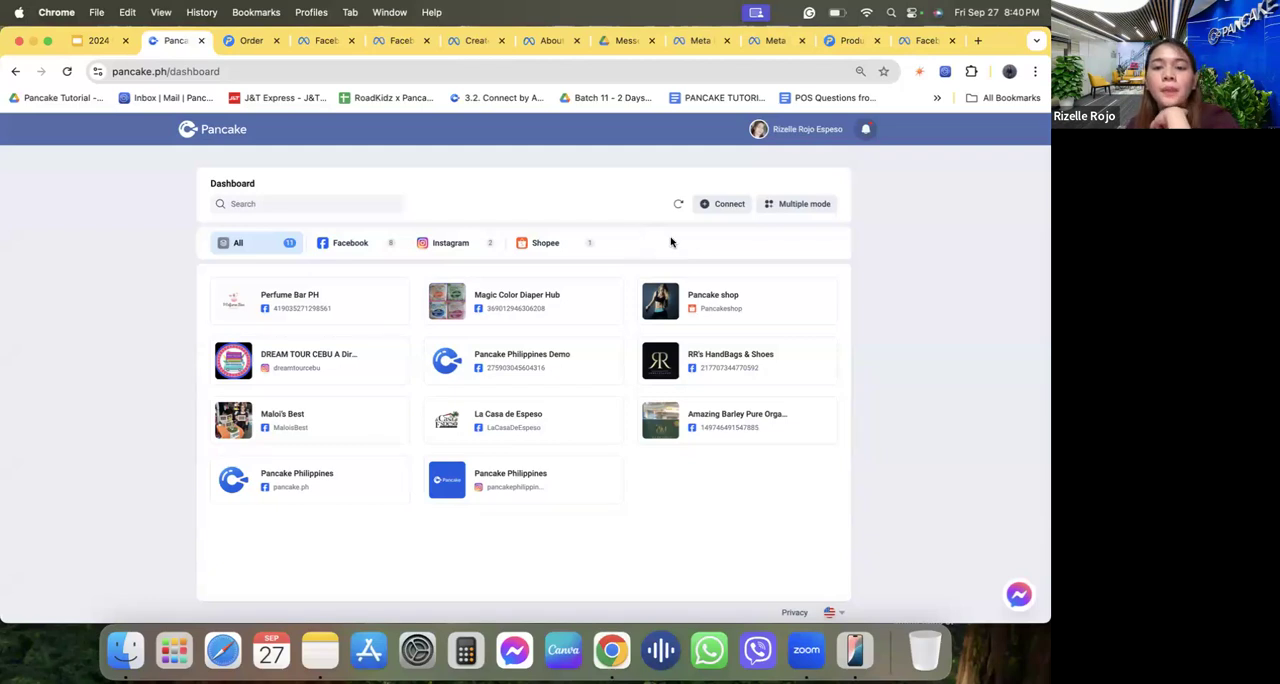
Switch to the shop's Pancake POS orders, view the blank order form, and return to the order list.
click(250, 42)
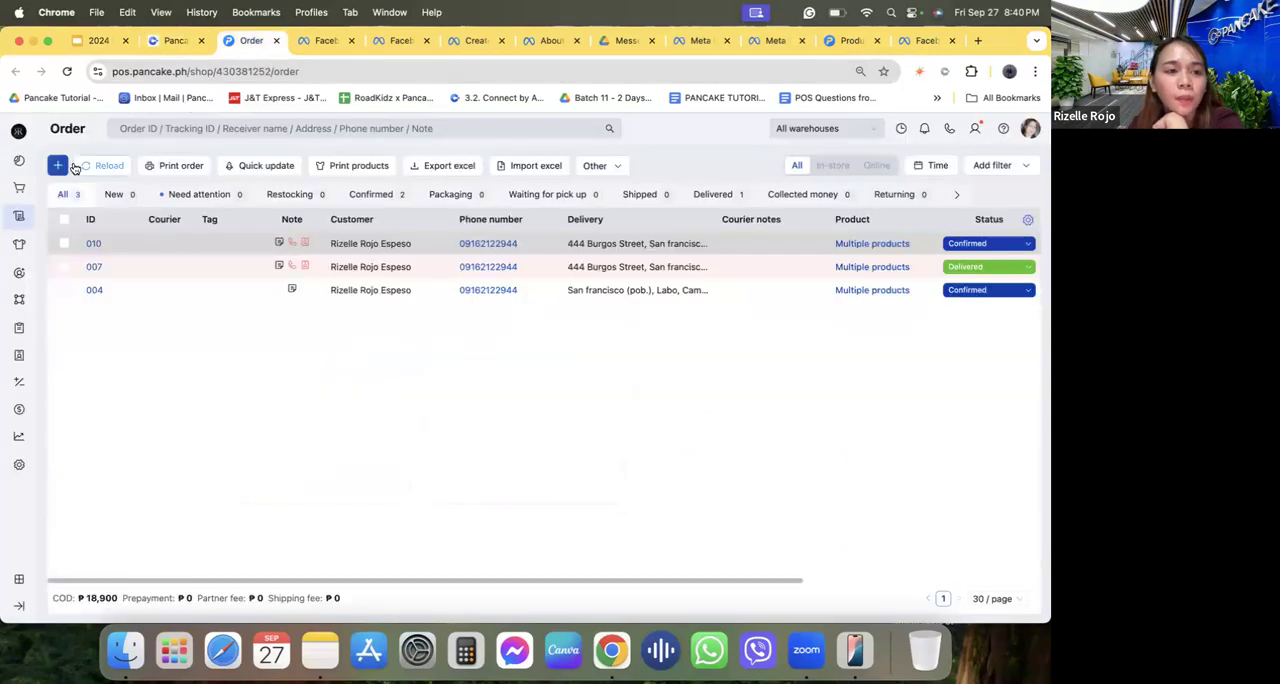
click(146, 71)
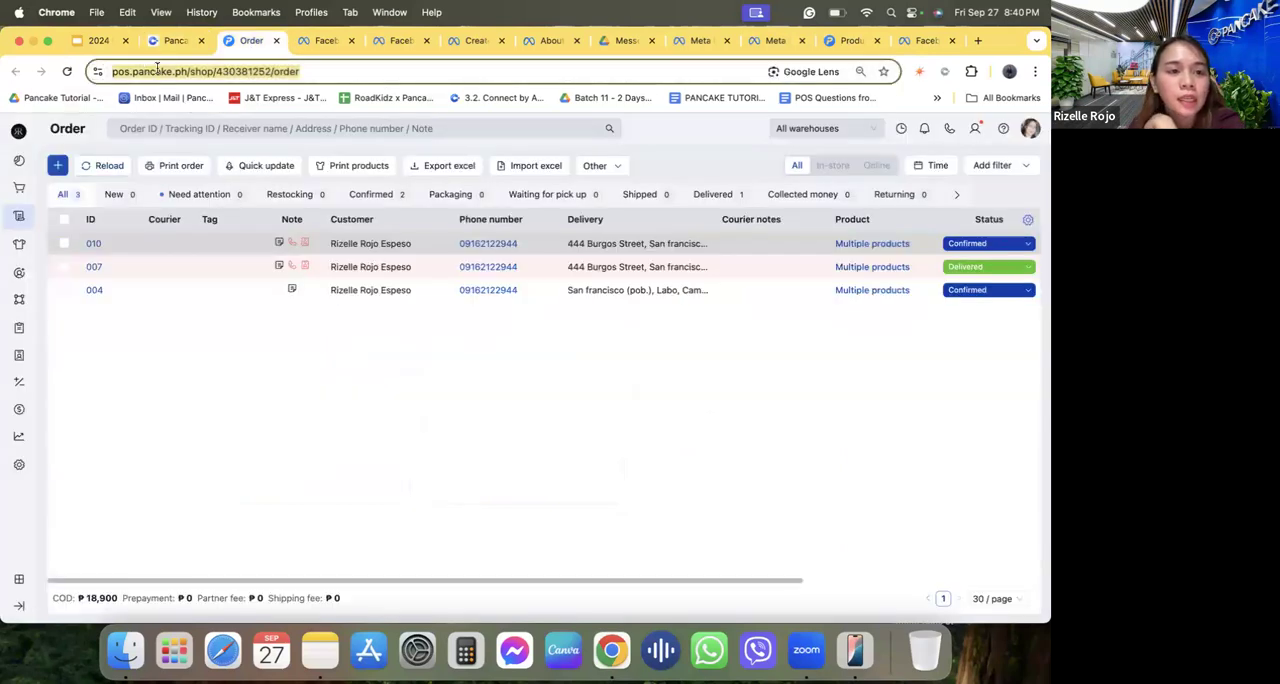
click(157, 70)
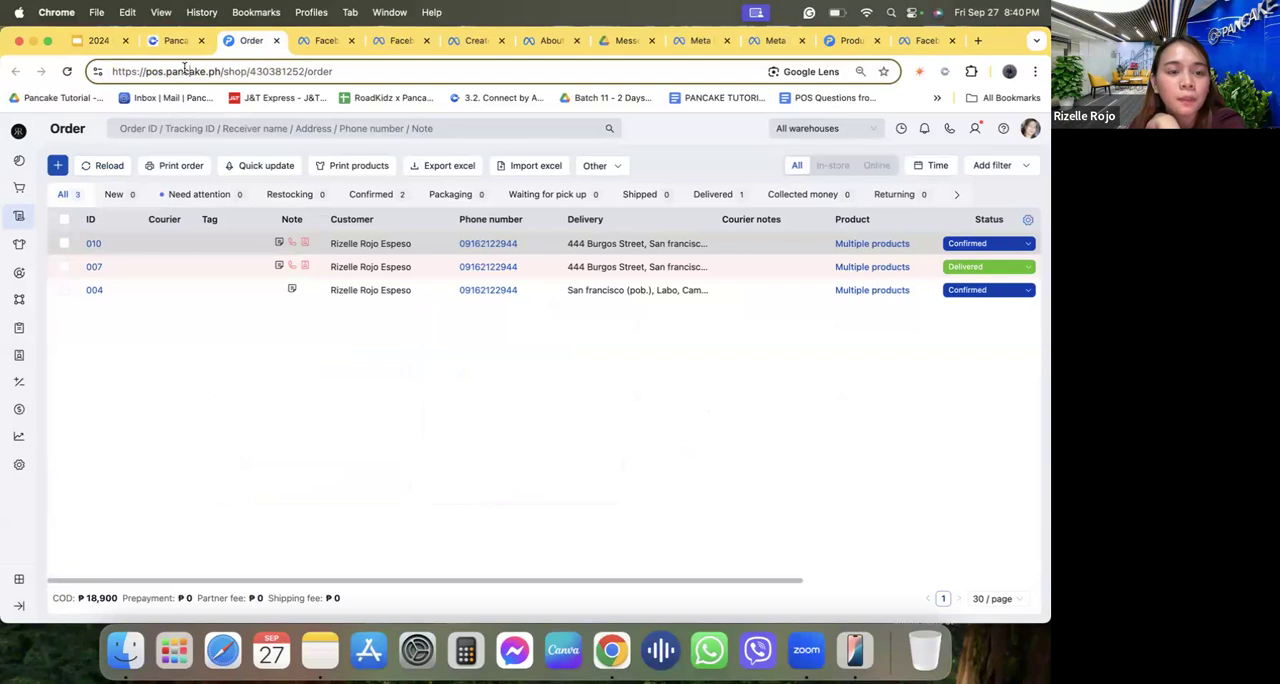
click(58, 165)
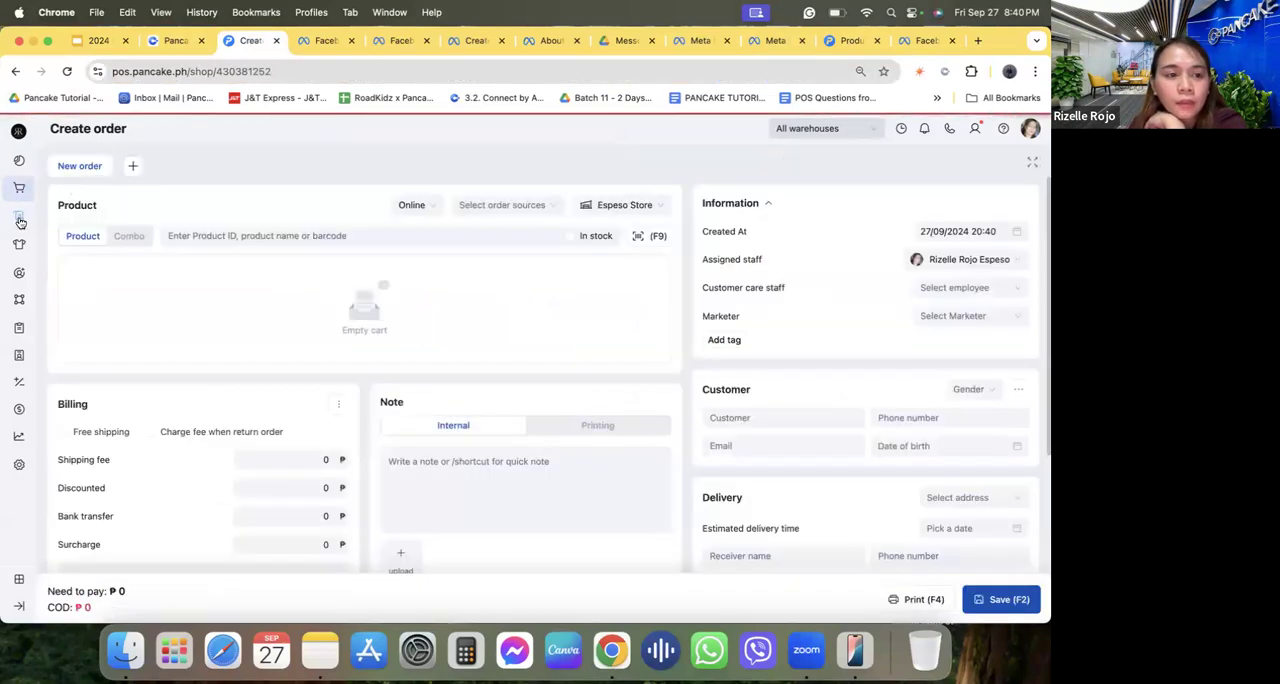
click(56, 216)
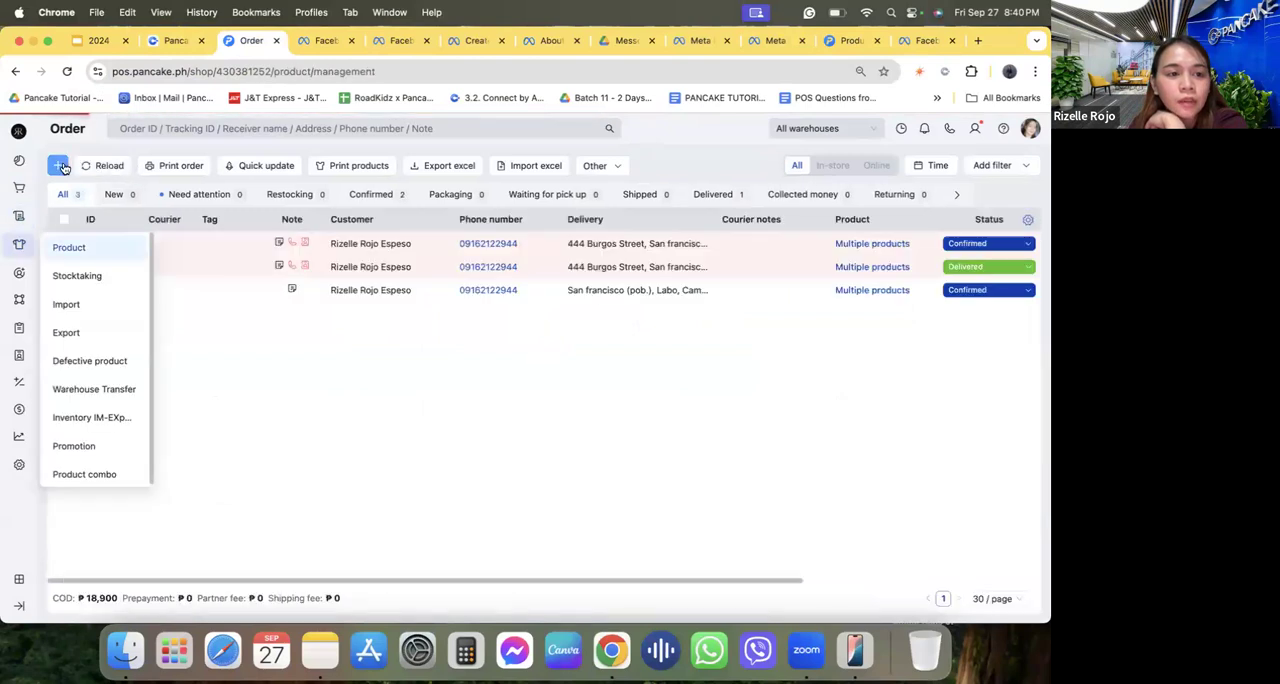
Open the shop's product management page, view the blank Product Setup form, and close it without saving.
click(69, 247)
click(58, 165)
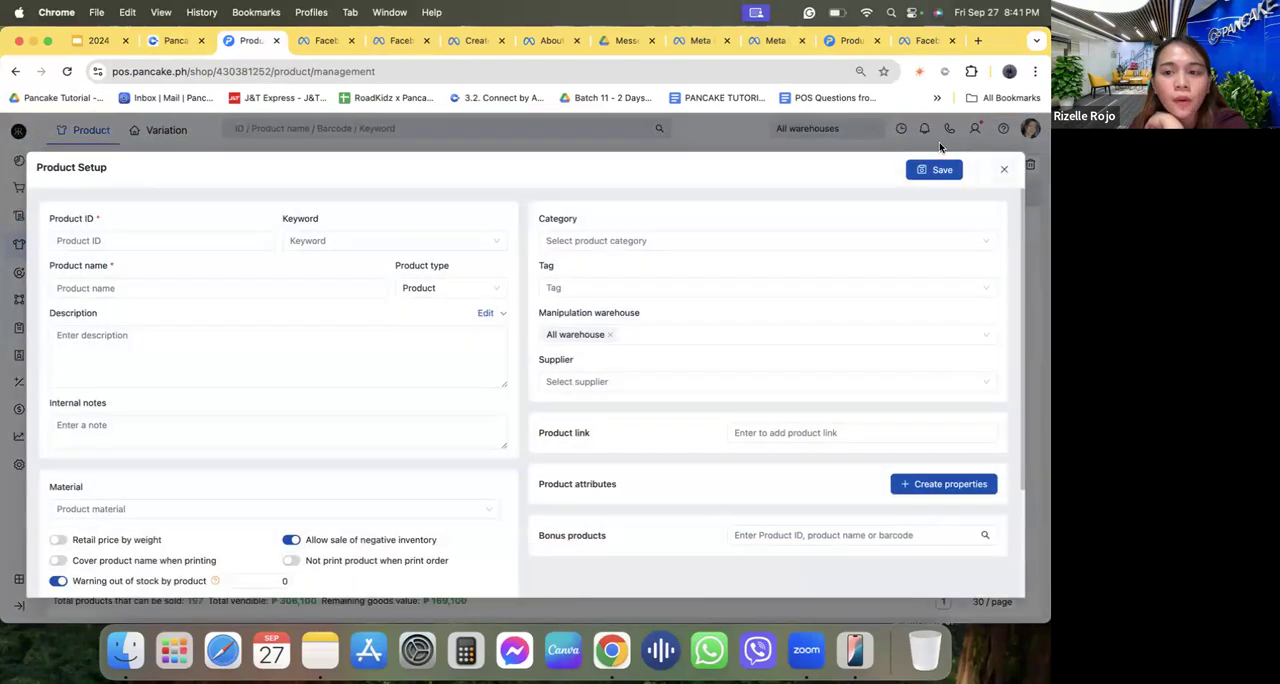
click(1003, 170)
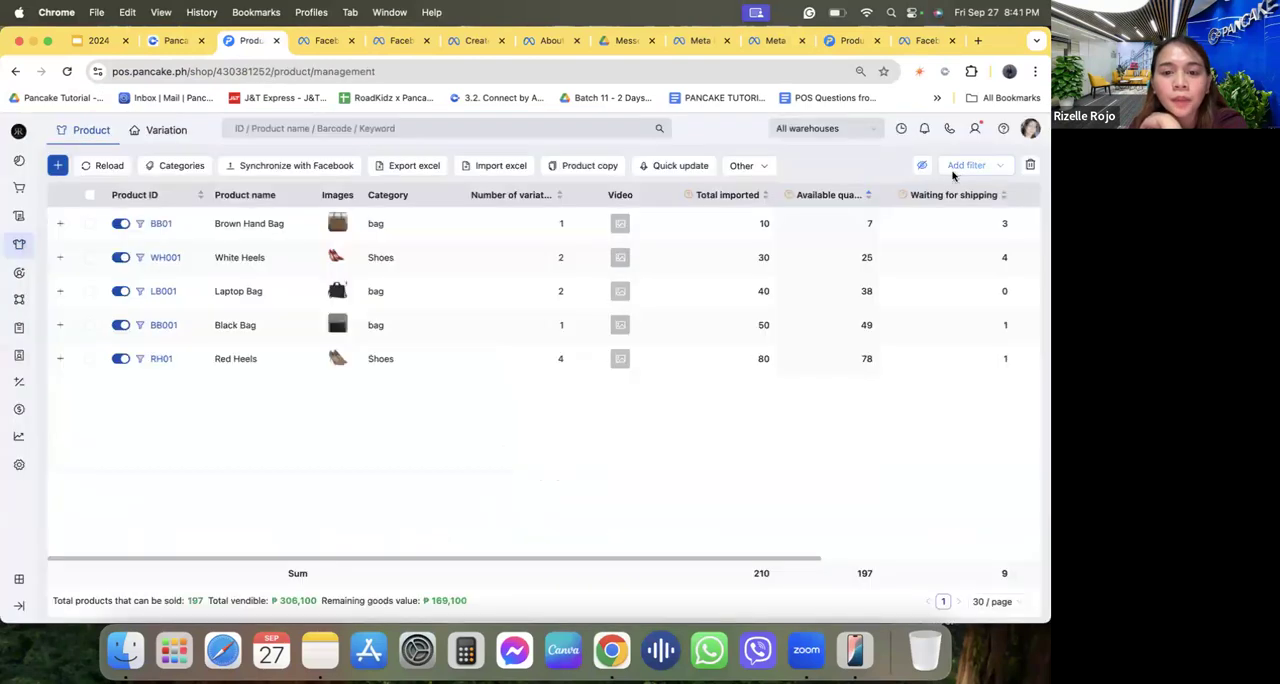
Open the Synchronize with Facebook dialog and review its guidance on product descriptions, images and conversion rates.
click(285, 168)
triple_click(330, 292)
triple_click(345, 278)
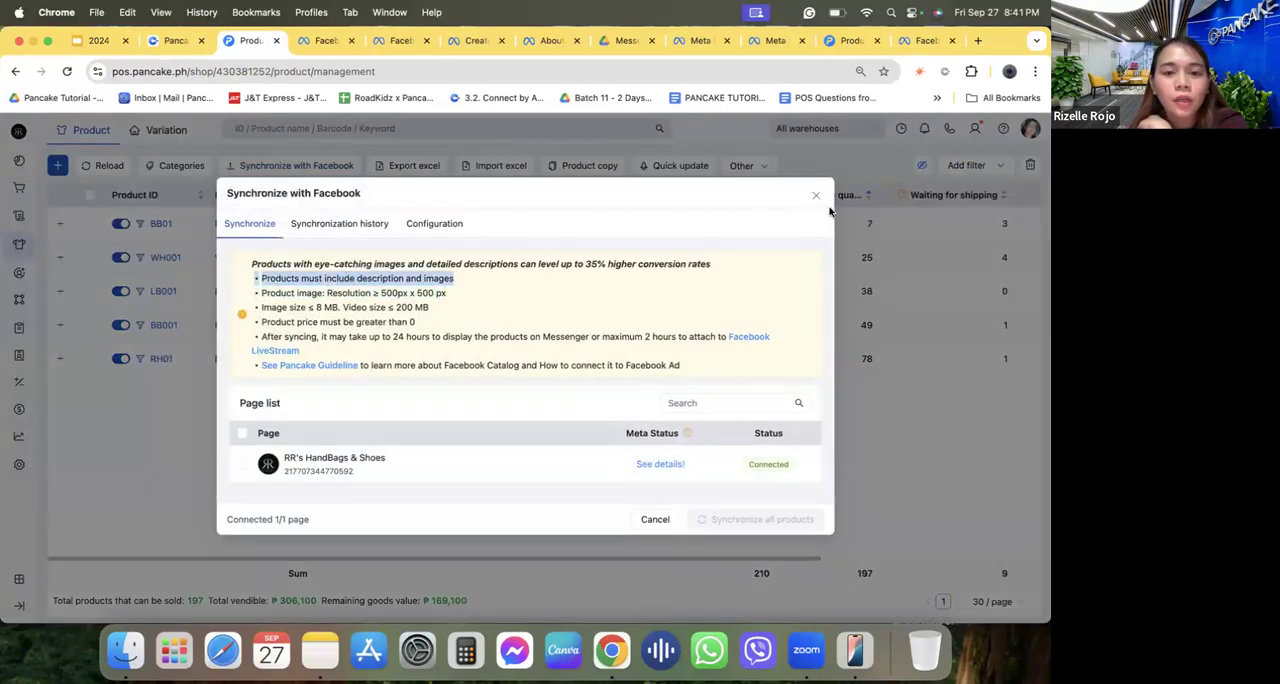
click(454, 276)
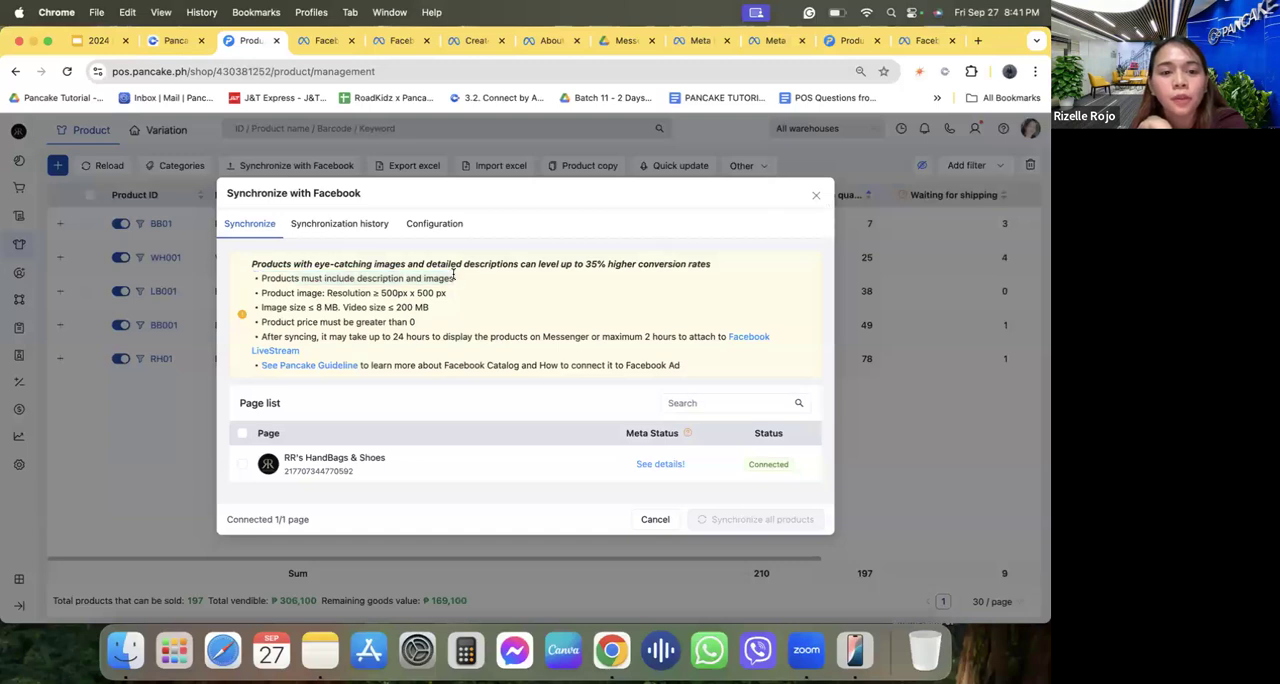
drag(314, 278, 460, 282)
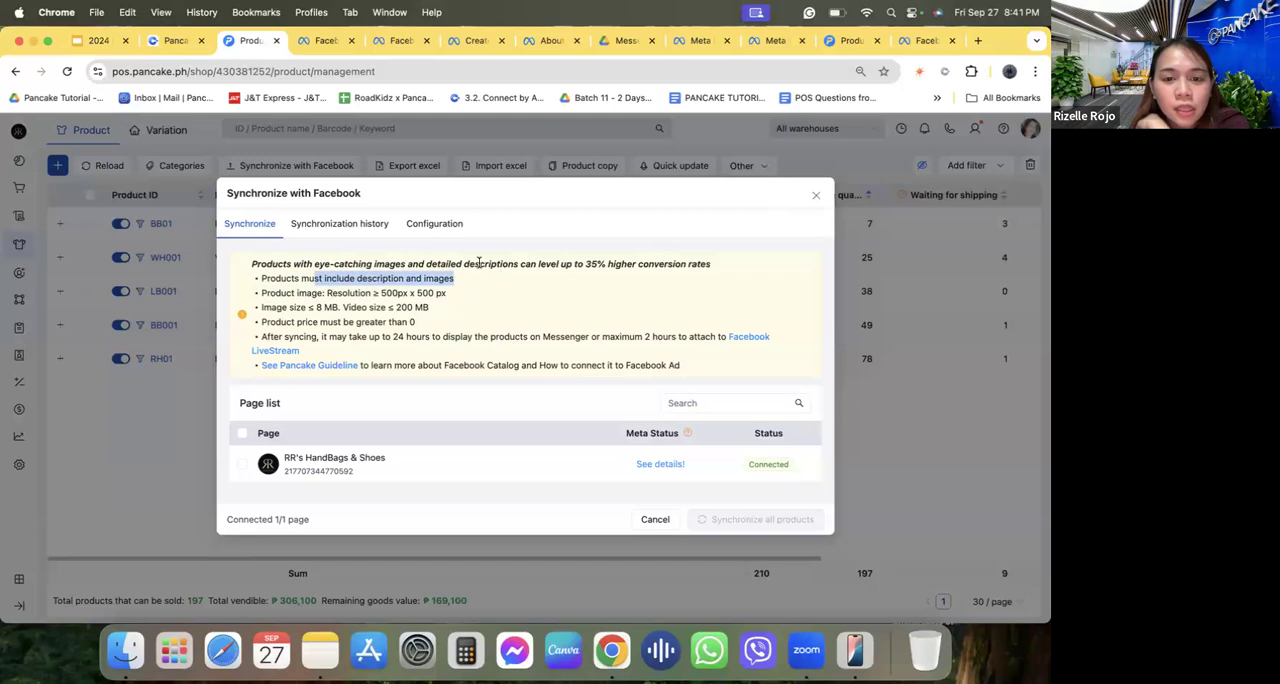
triple_click(486, 264)
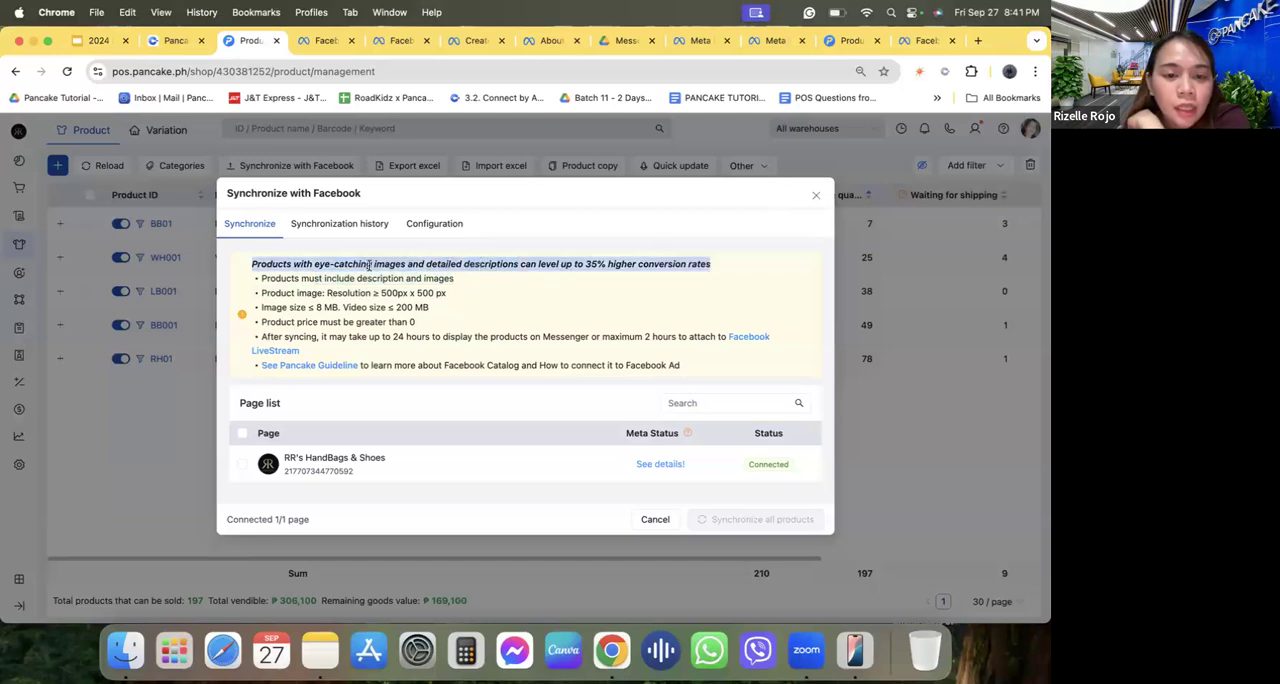
click(458, 261)
drag(502, 263, 610, 260)
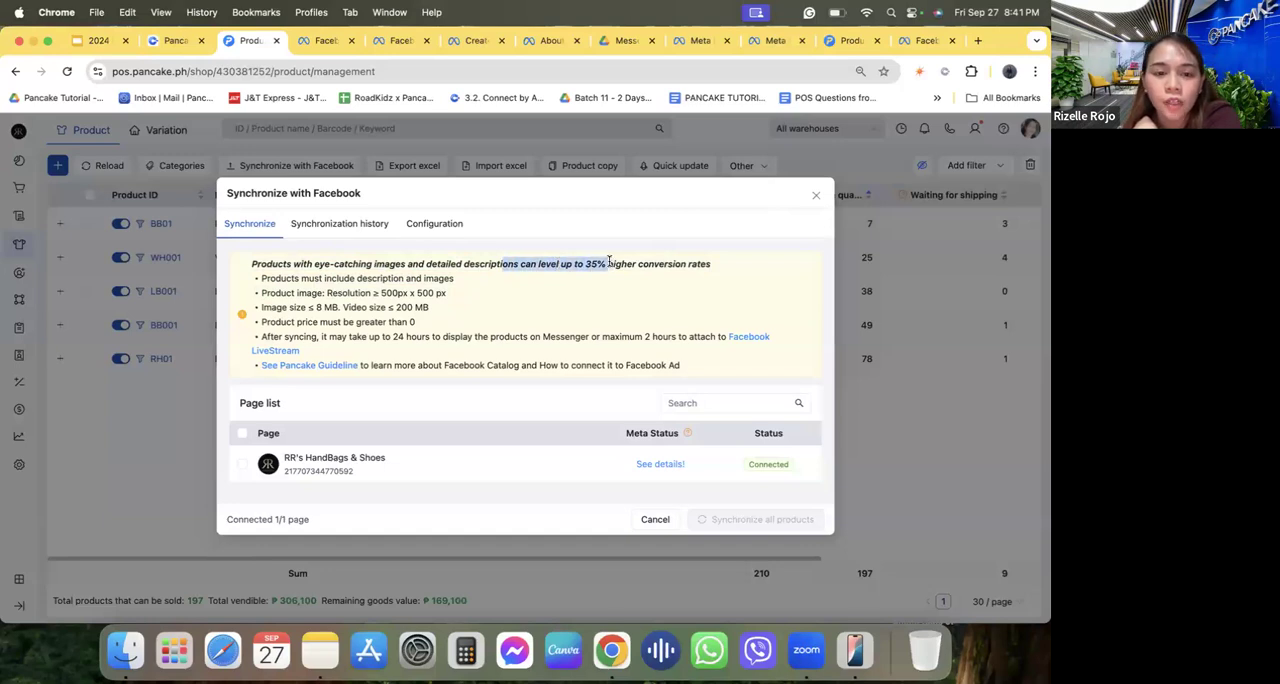
Review the synchronization requirements for image resolution, image and video file size, and product price.
click(409, 302)
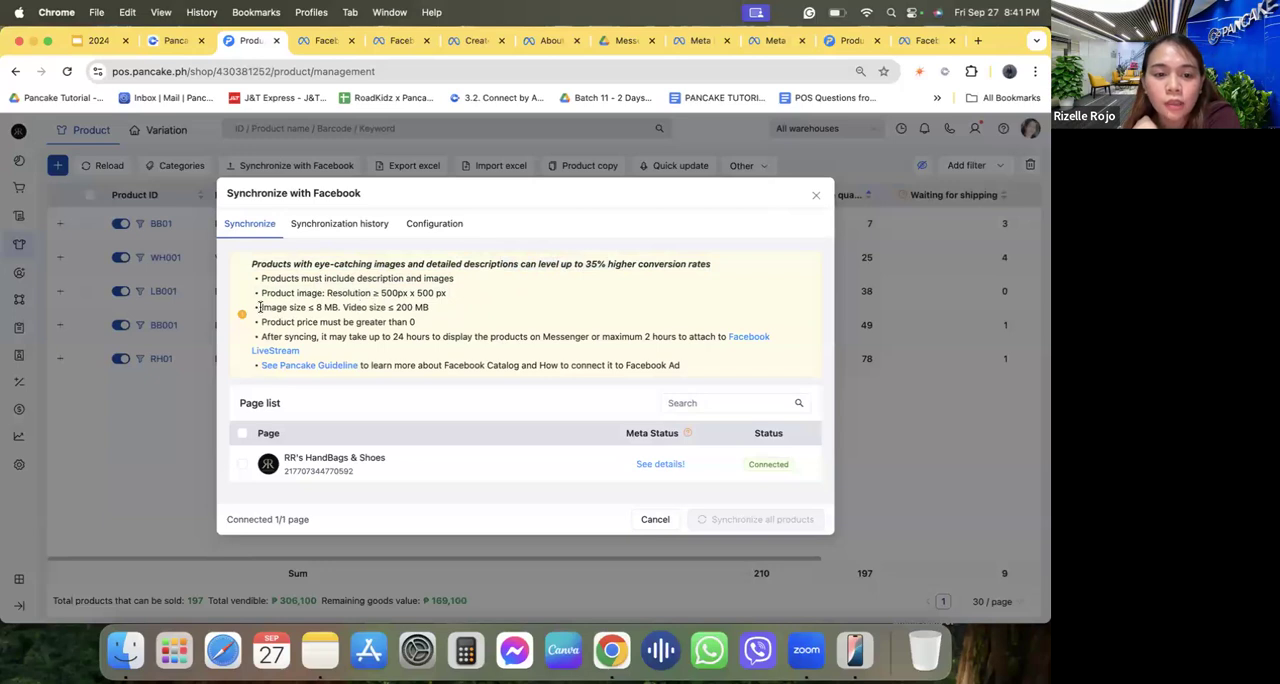
drag(258, 307, 318, 307)
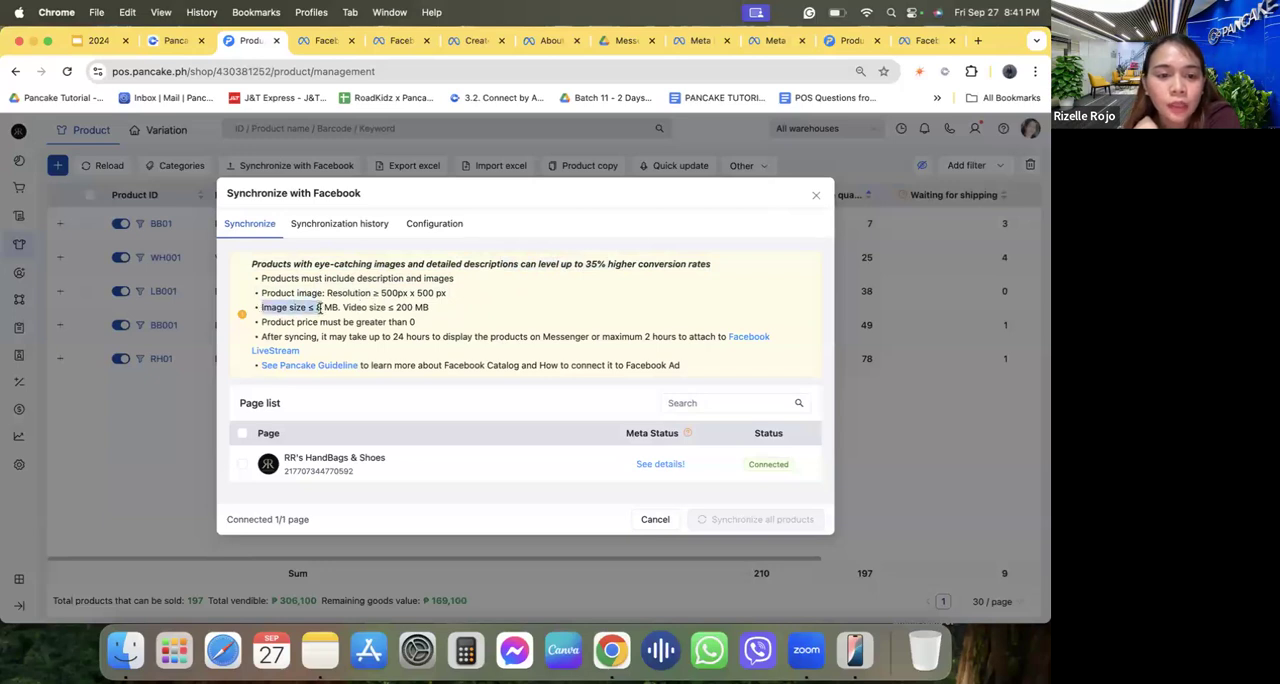
click(318, 310)
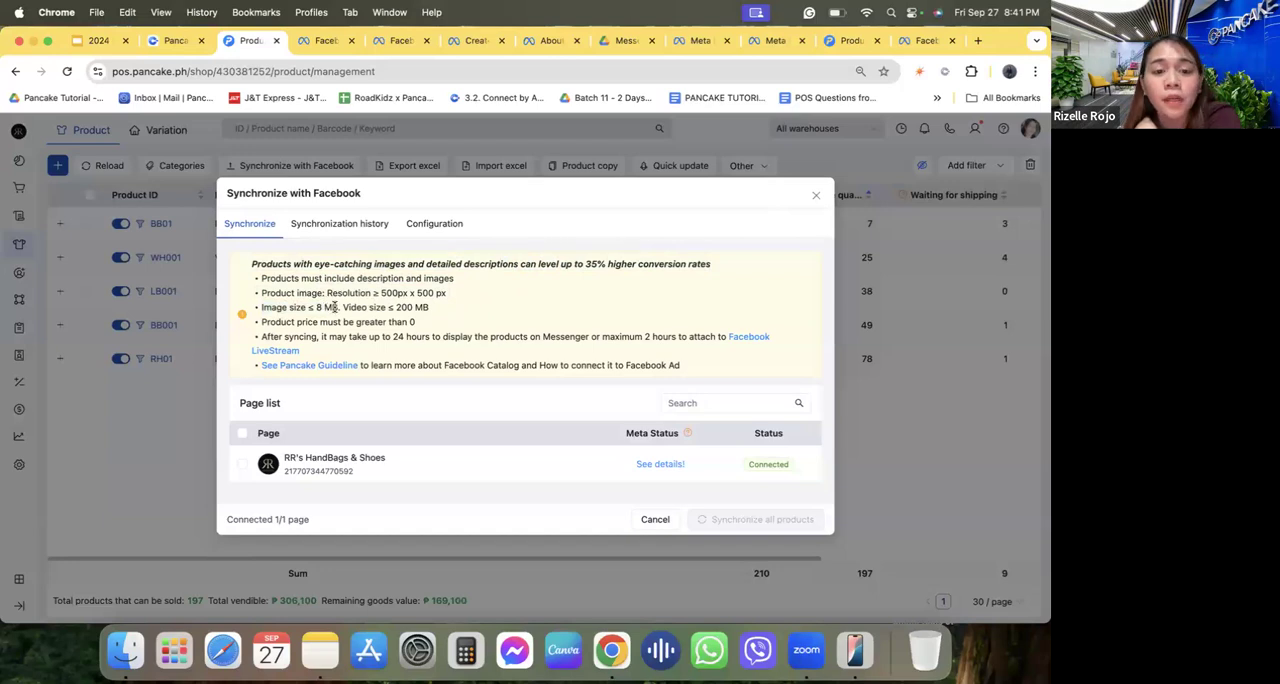
triple_click(406, 292)
click(307, 306)
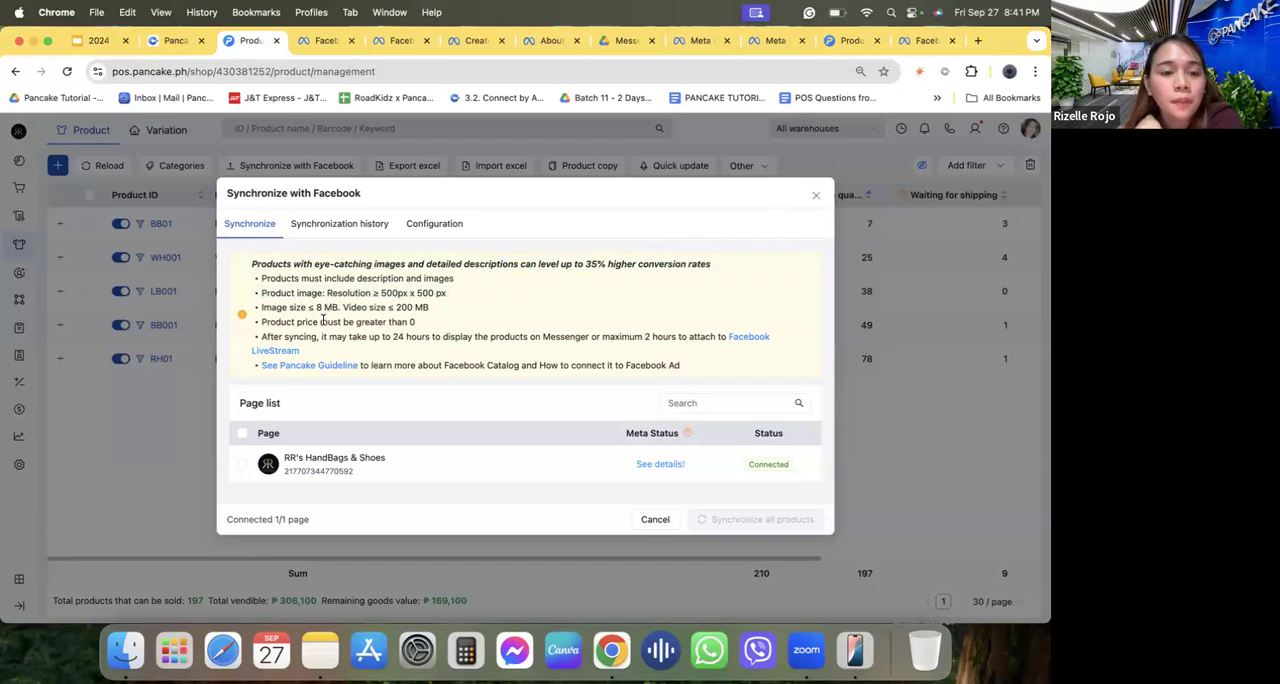
triple_click(322, 319)
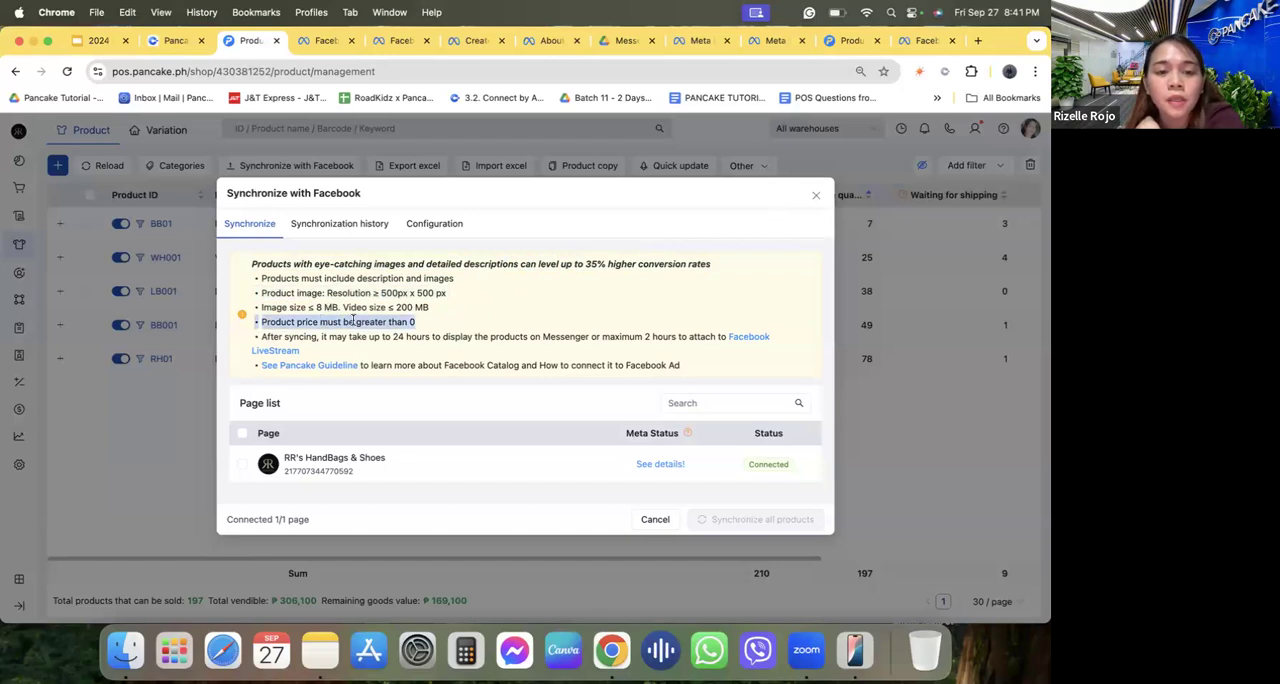
click(482, 327)
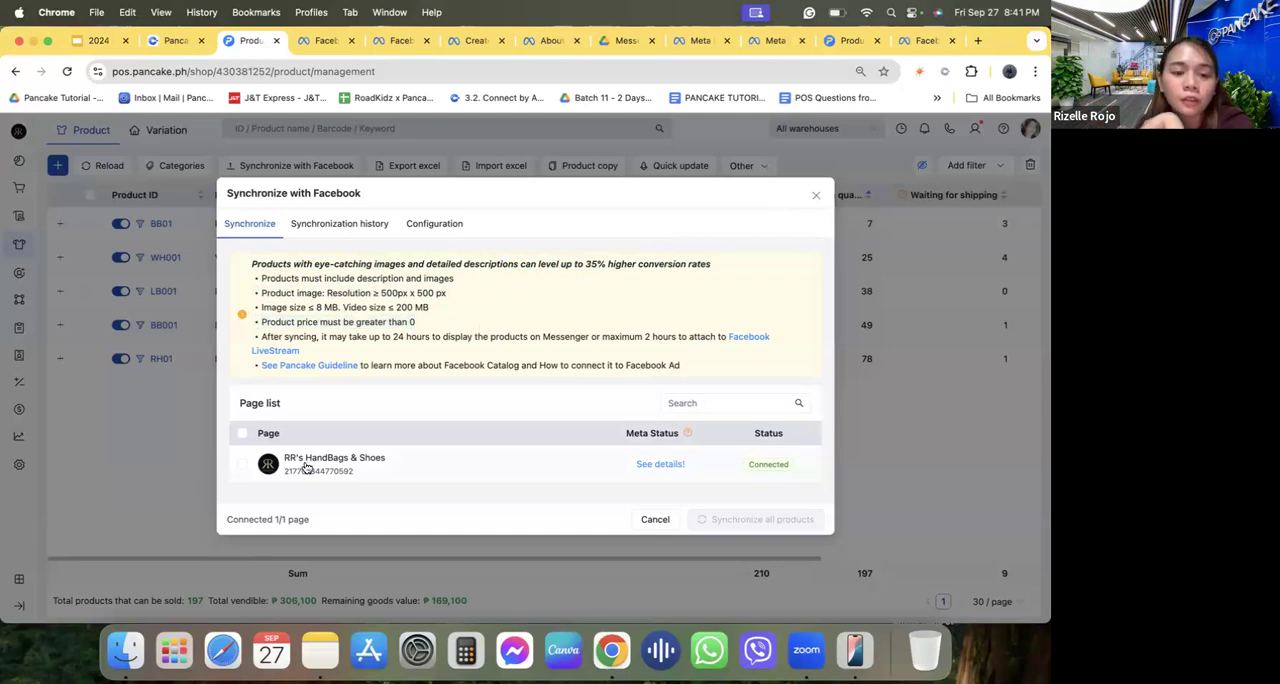
Select the RR's HandBags & Shoes page, open its Meta status details, and expand the integration status checklist.
click(242, 433)
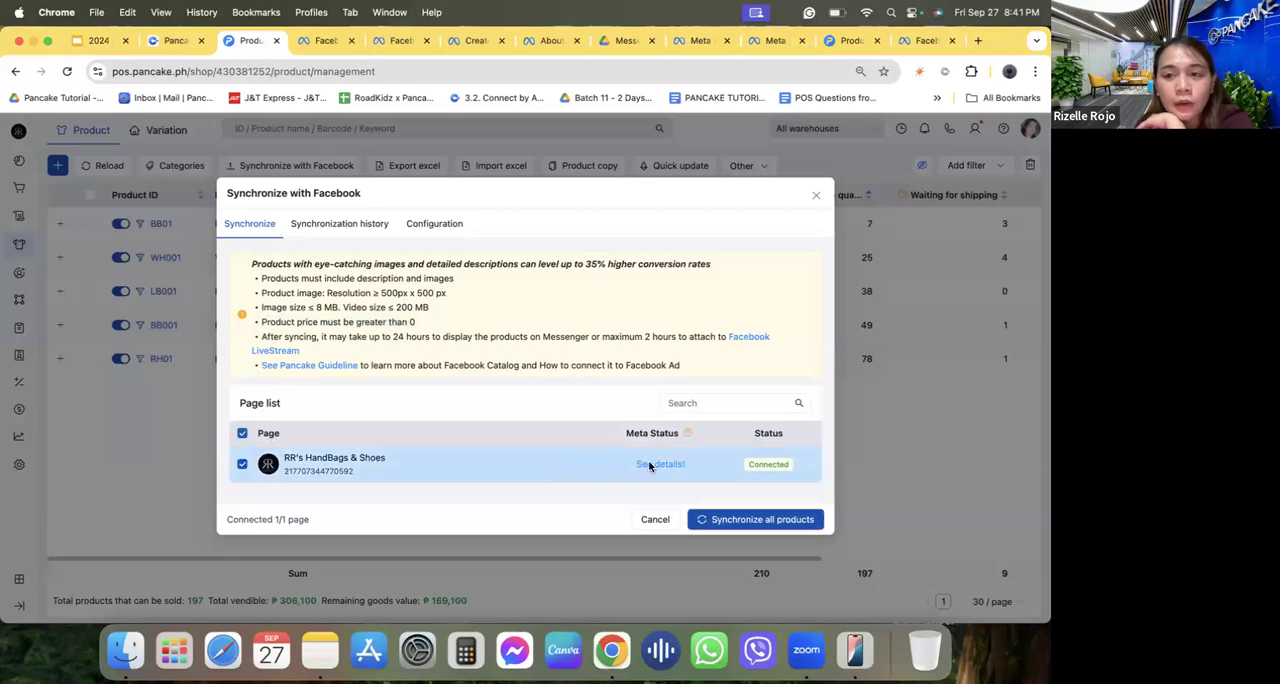
click(650, 464)
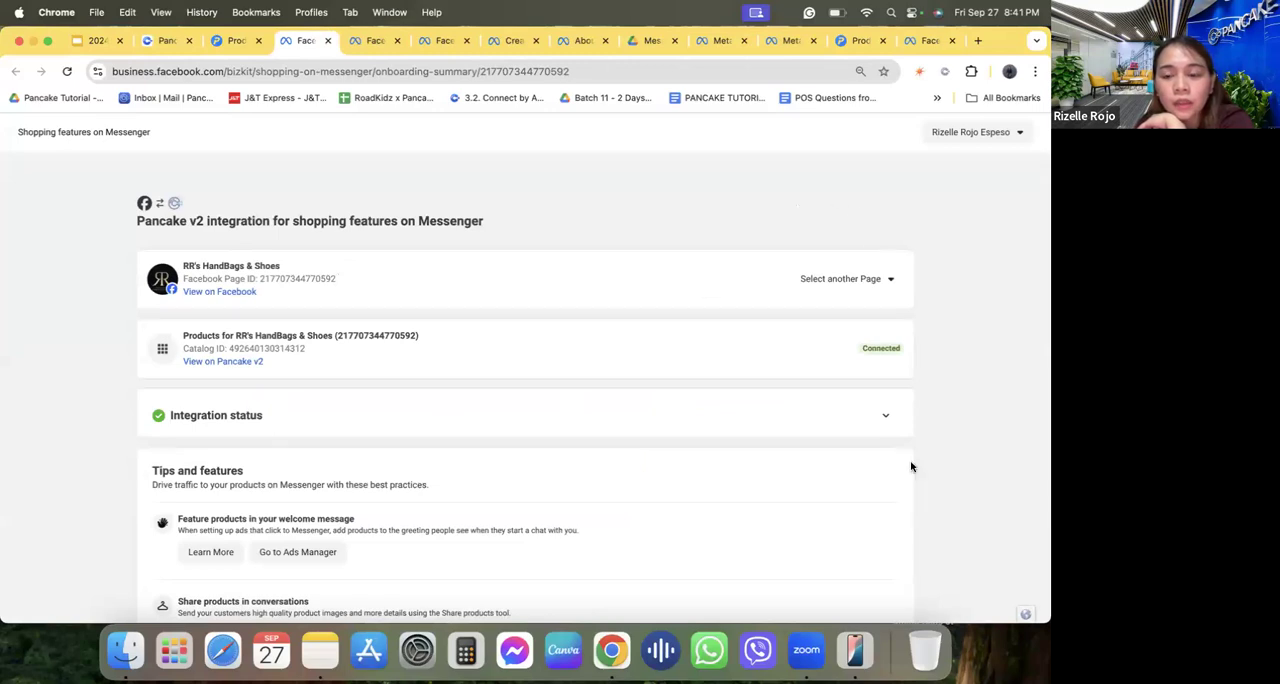
click(883, 415)
scroll(356, 485, down, 1)
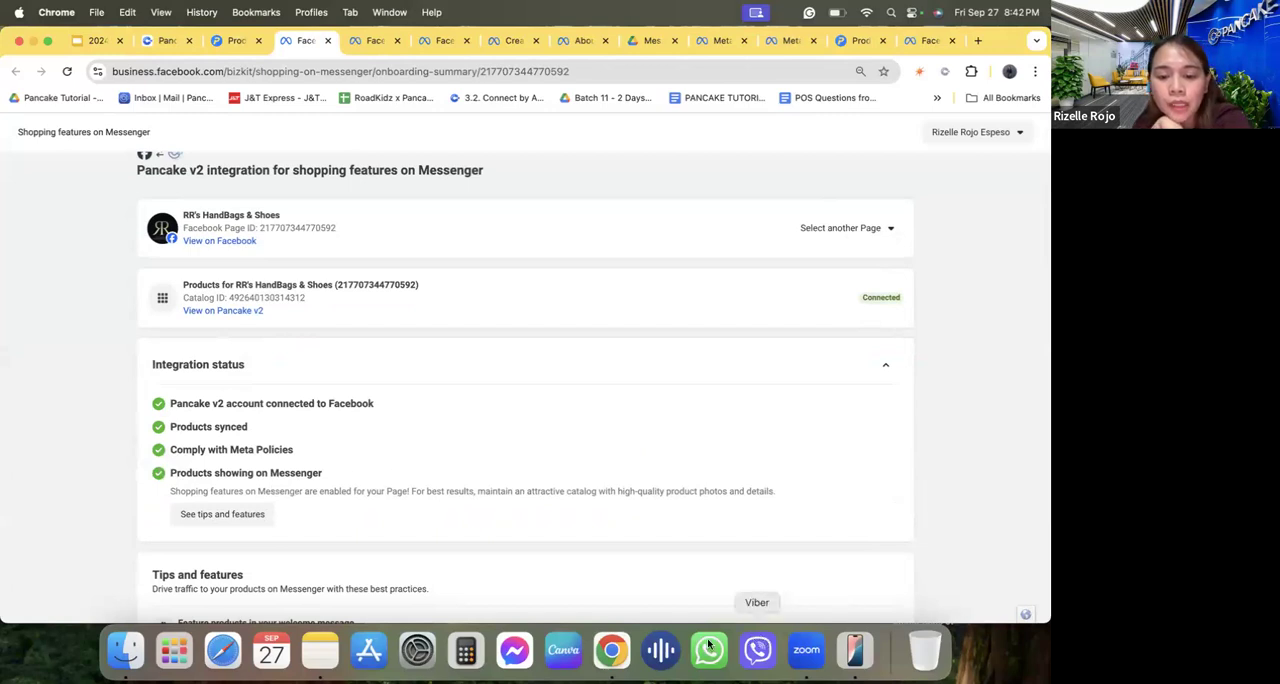
Switch to iPhone Mirroring, resume the paused connection, and unlock it with the Mac login password.
click(857, 652)
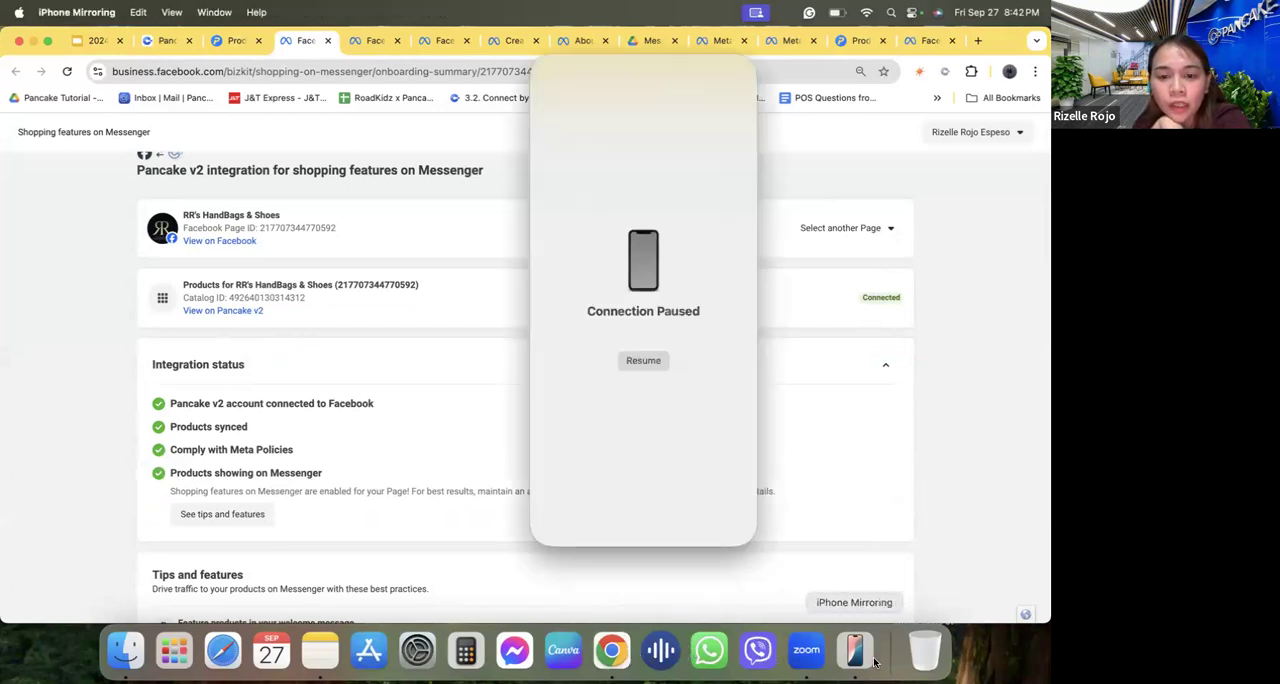
click(631, 365)
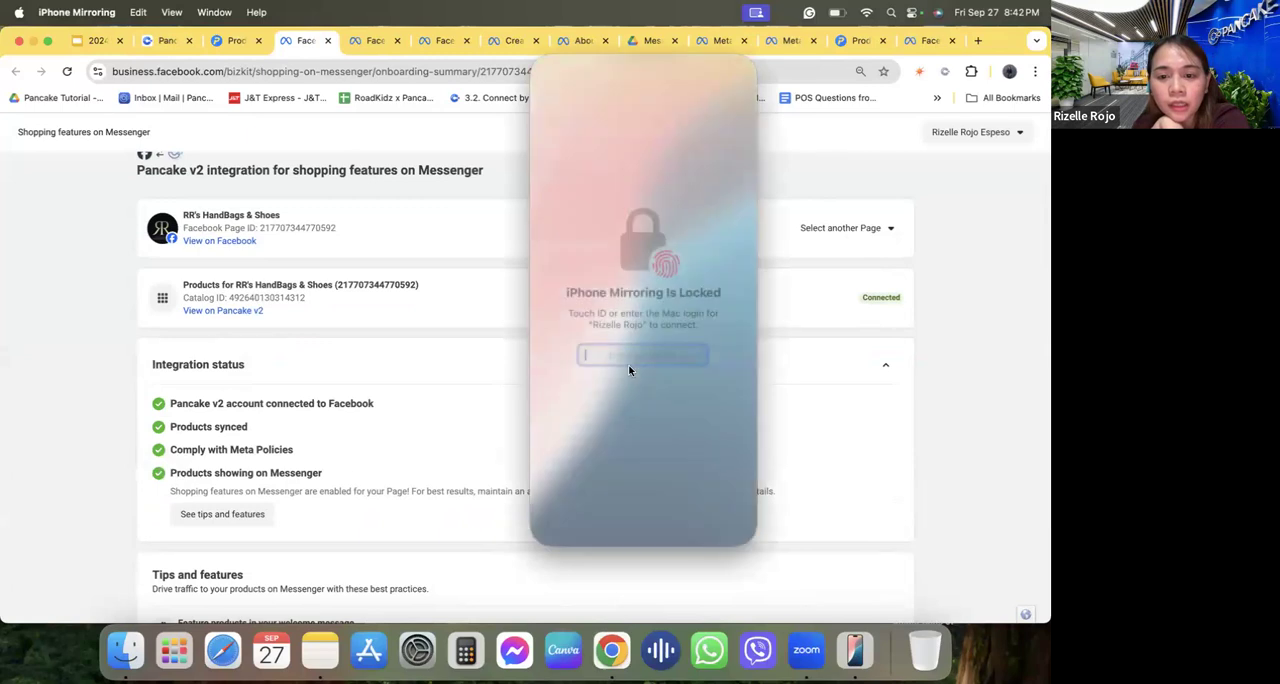
text(******)
key(Return)
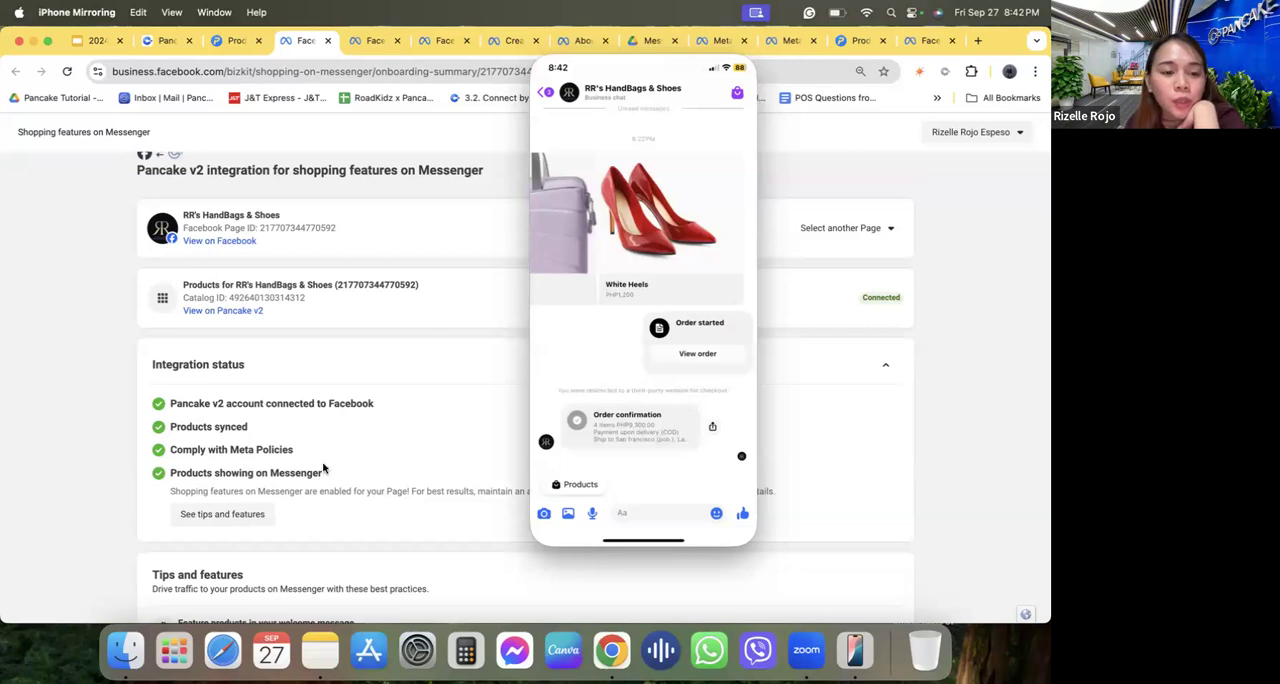
Return to the Pancake POS synchronization dialog and review how long synced products take to appear on Messenger and Facebook LiveStream.
click(243, 455)
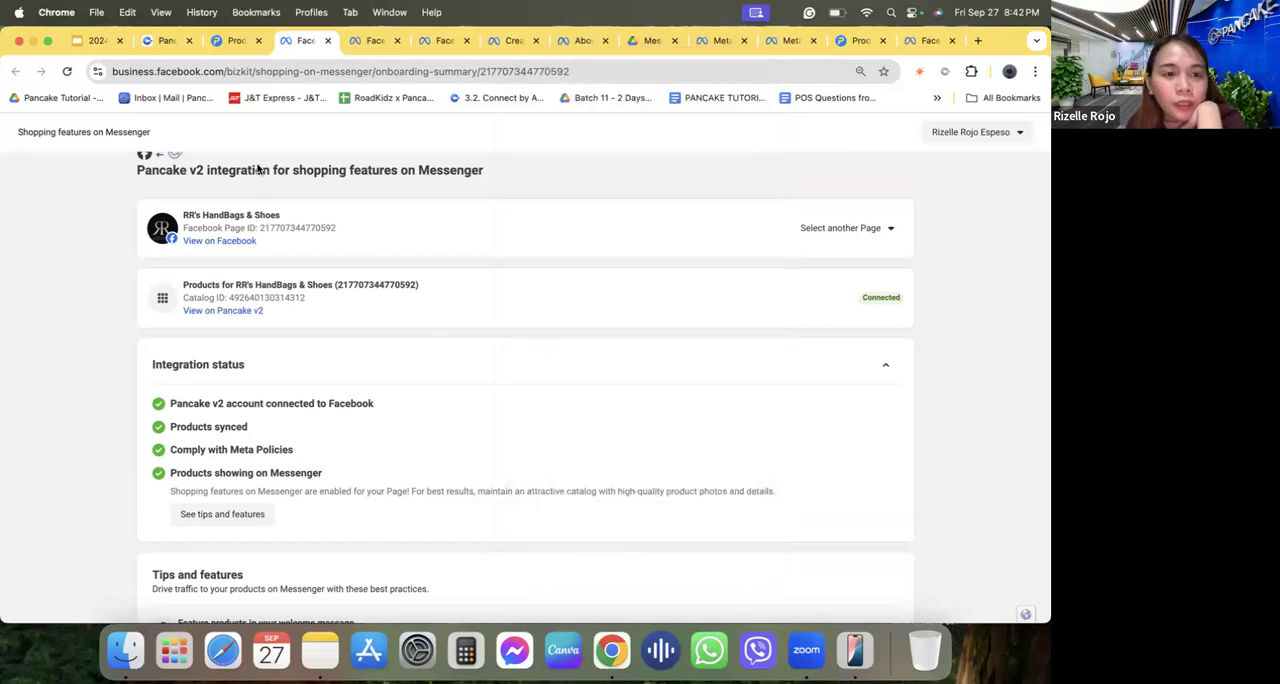
click(236, 41)
triple_click(404, 338)
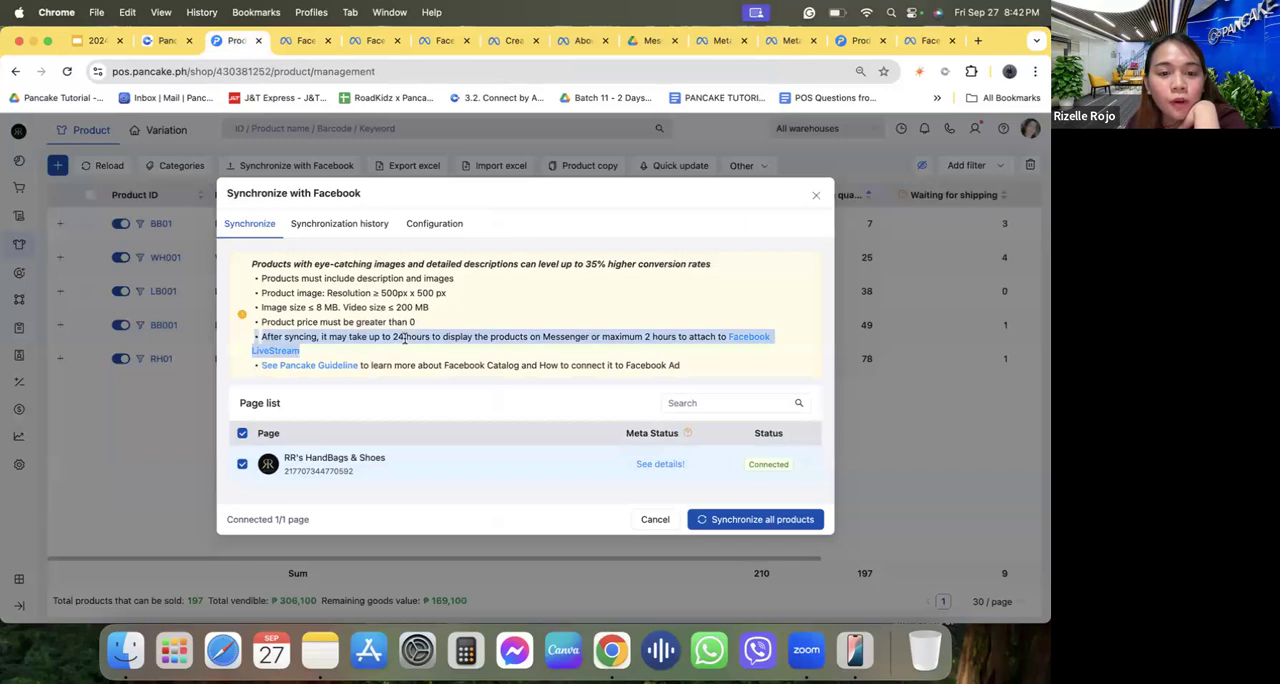
click(480, 337)
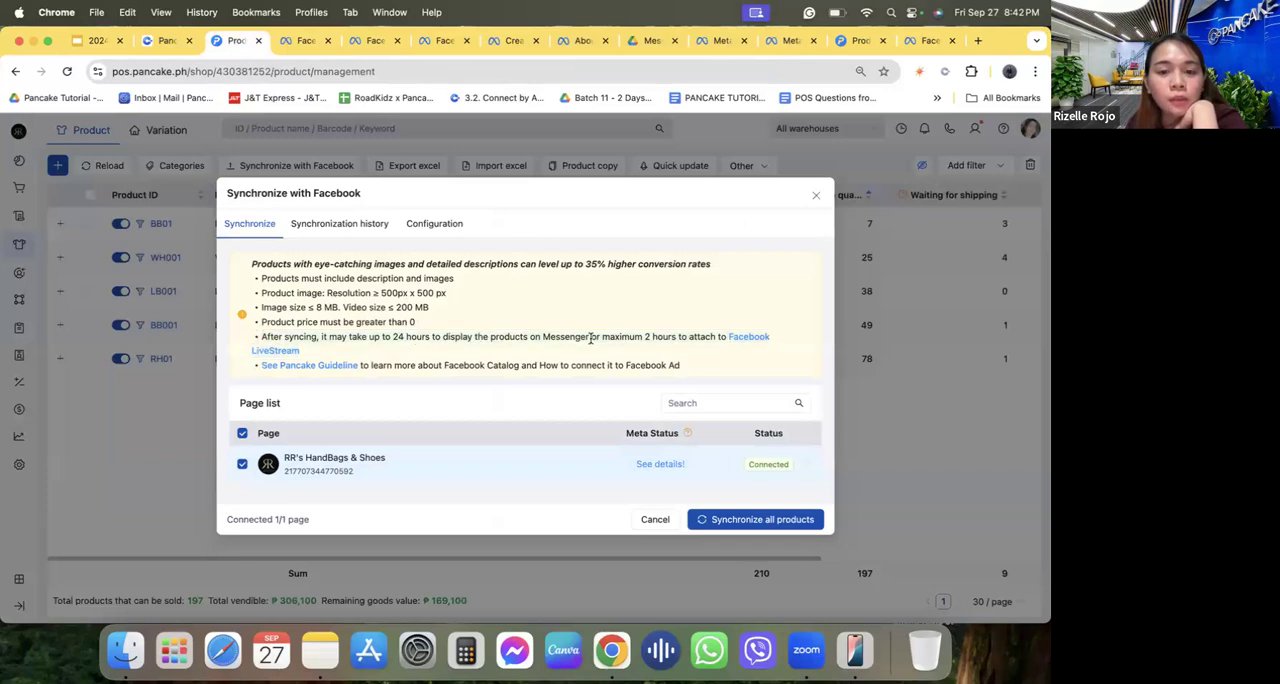
drag(591, 338, 604, 351)
click(648, 340)
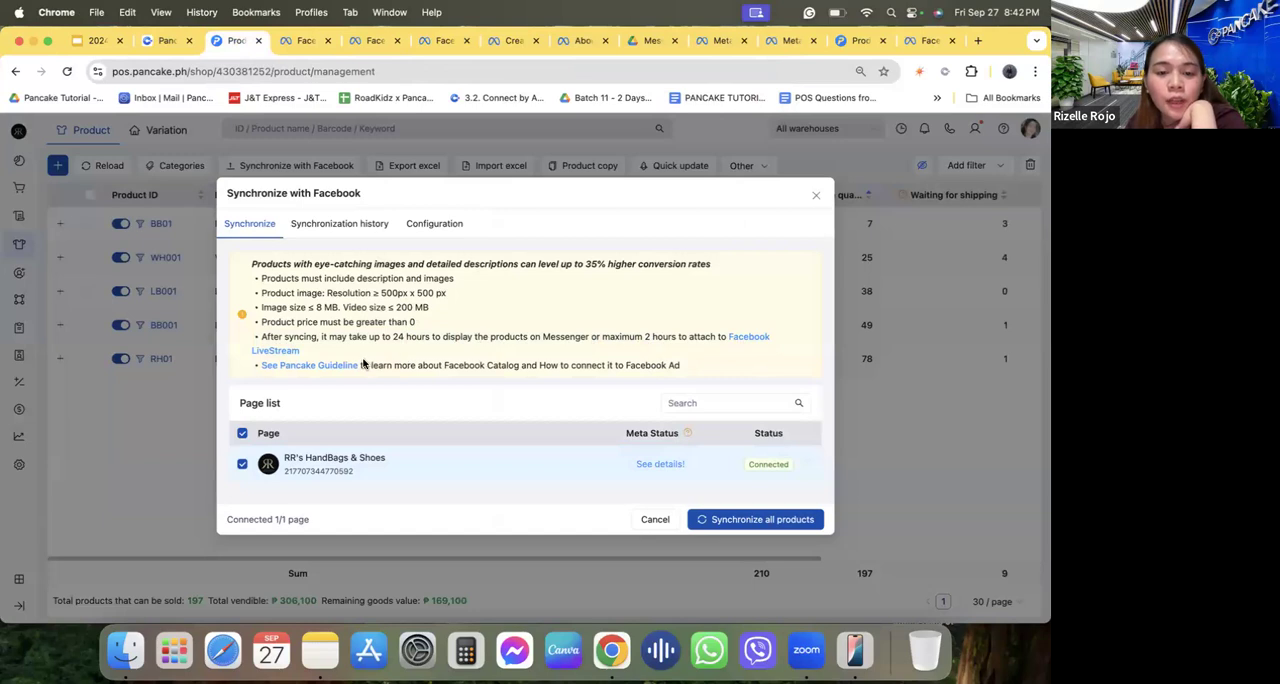
triple_click(403, 341)
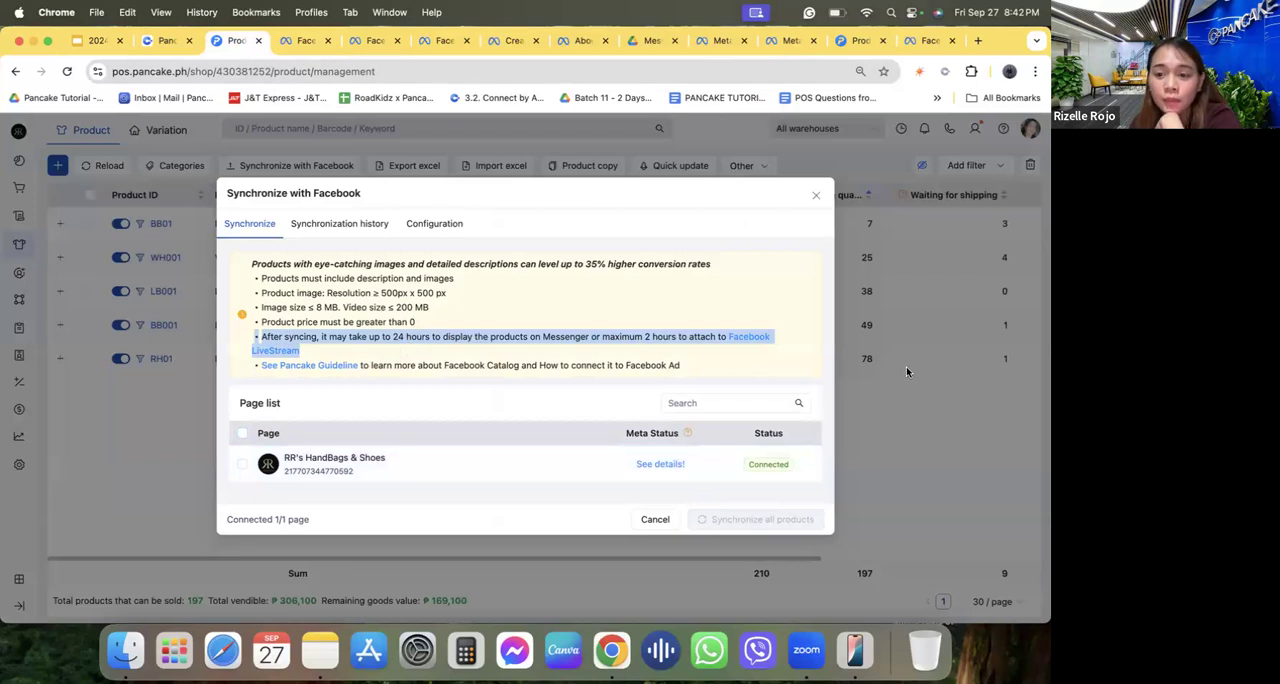
Browse all RR's HandBags & Shoes products in Messenger on the mirrored iPhone, then go back to Pancake POS.
click(856, 652)
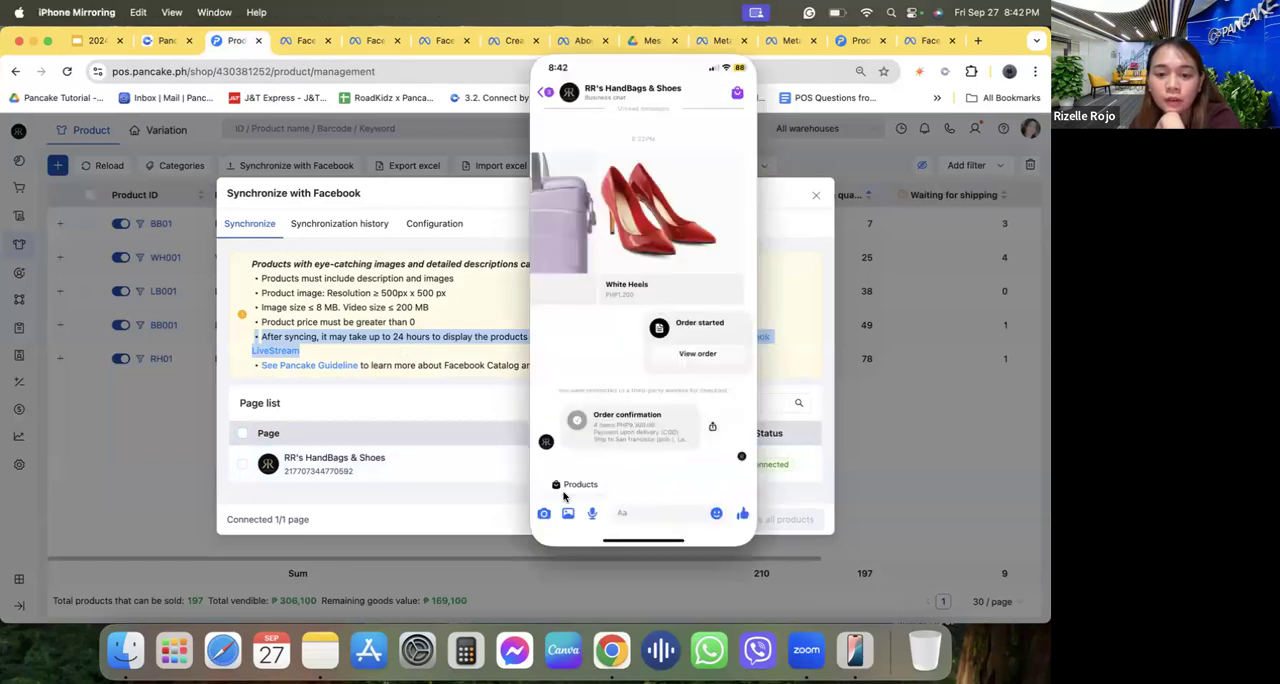
click(564, 486)
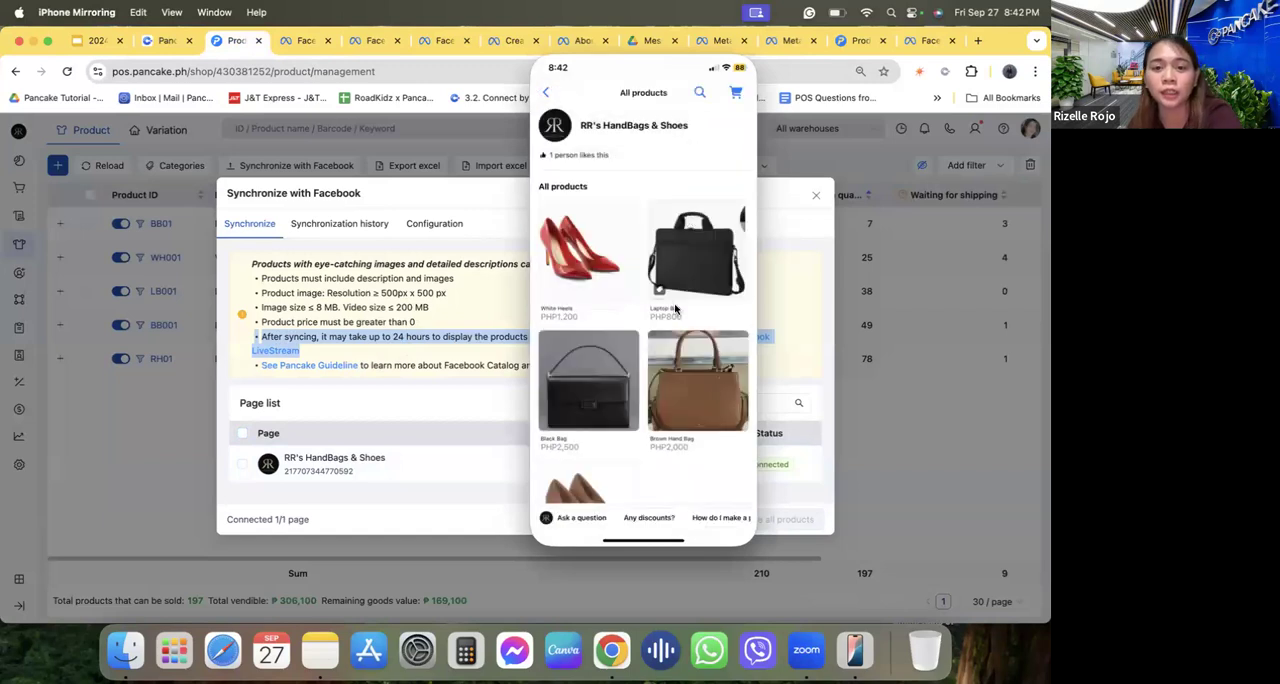
scroll(633, 321, down, 2)
scroll(633, 321, up, 3)
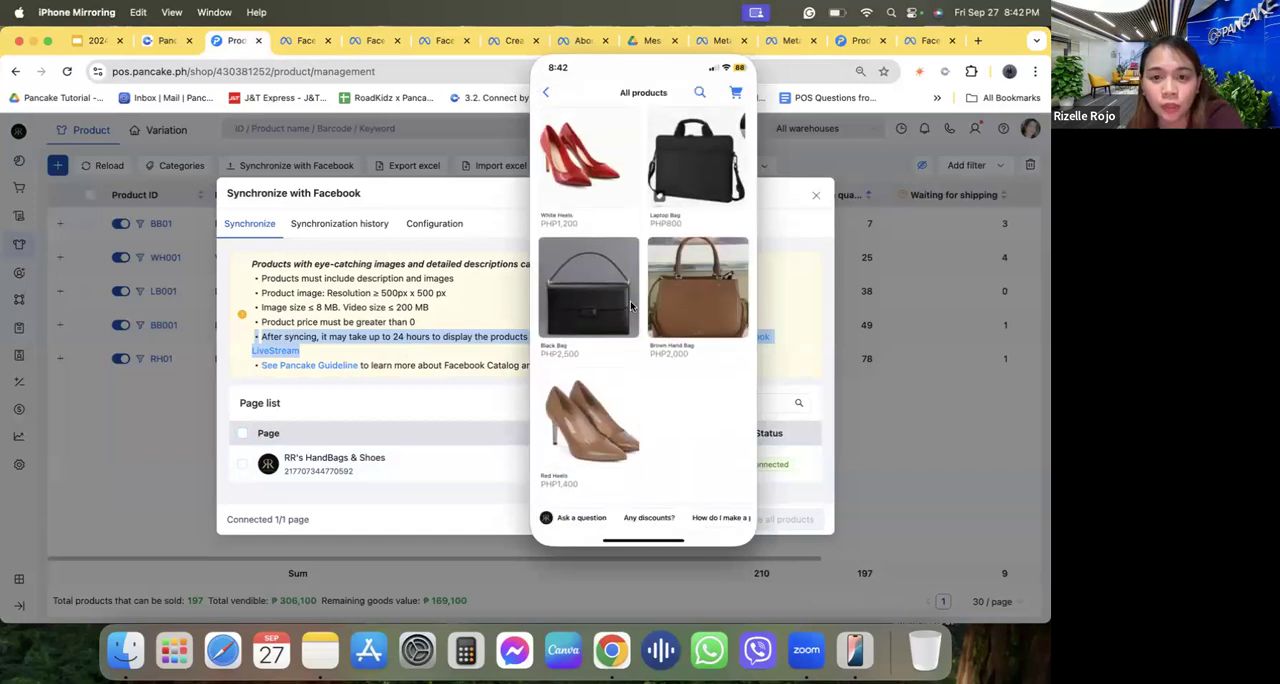
click(545, 92)
click(370, 194)
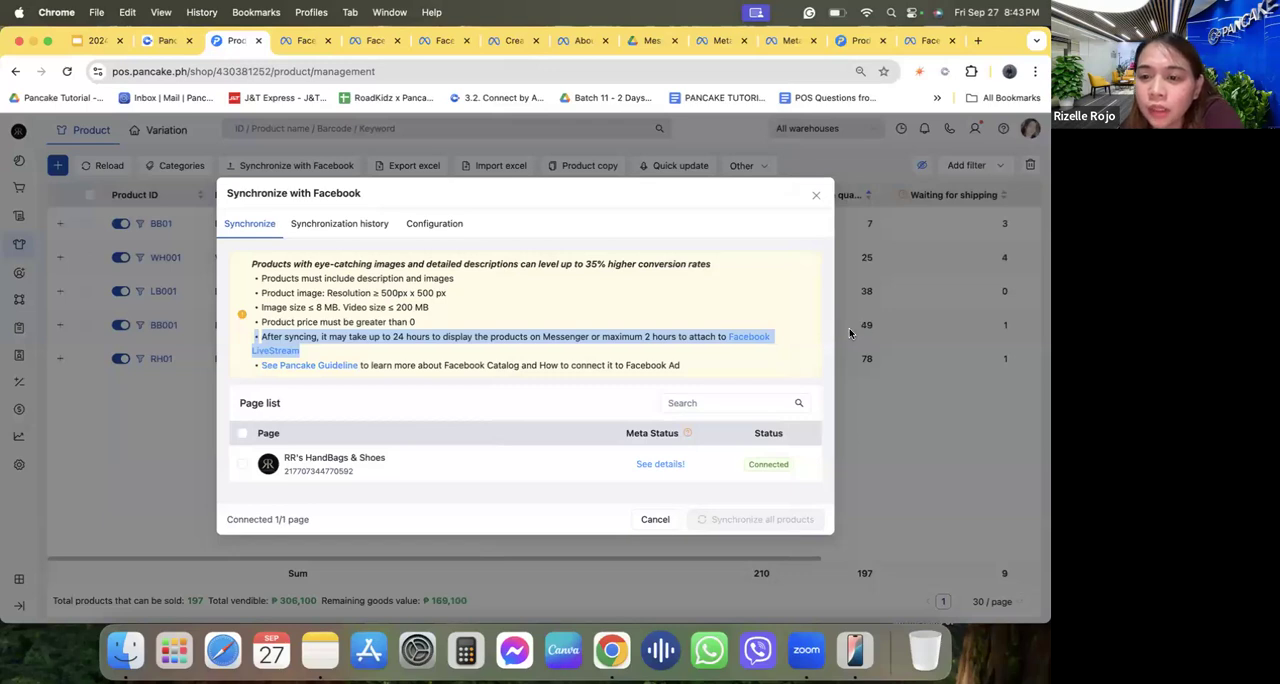
Cancel the Facebook synchronization dialog and open the Pancake CRM dashboard in a new browser tab.
click(648, 528)
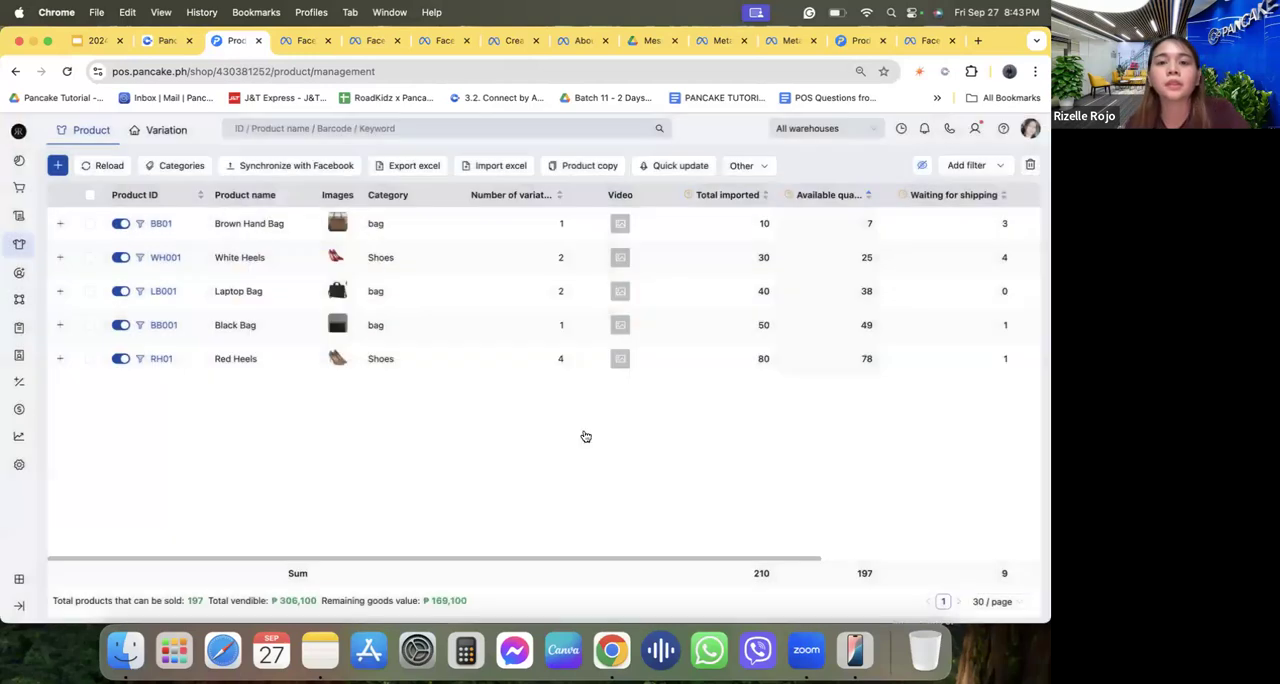
click(977, 41)
text(crm)
key(Return)
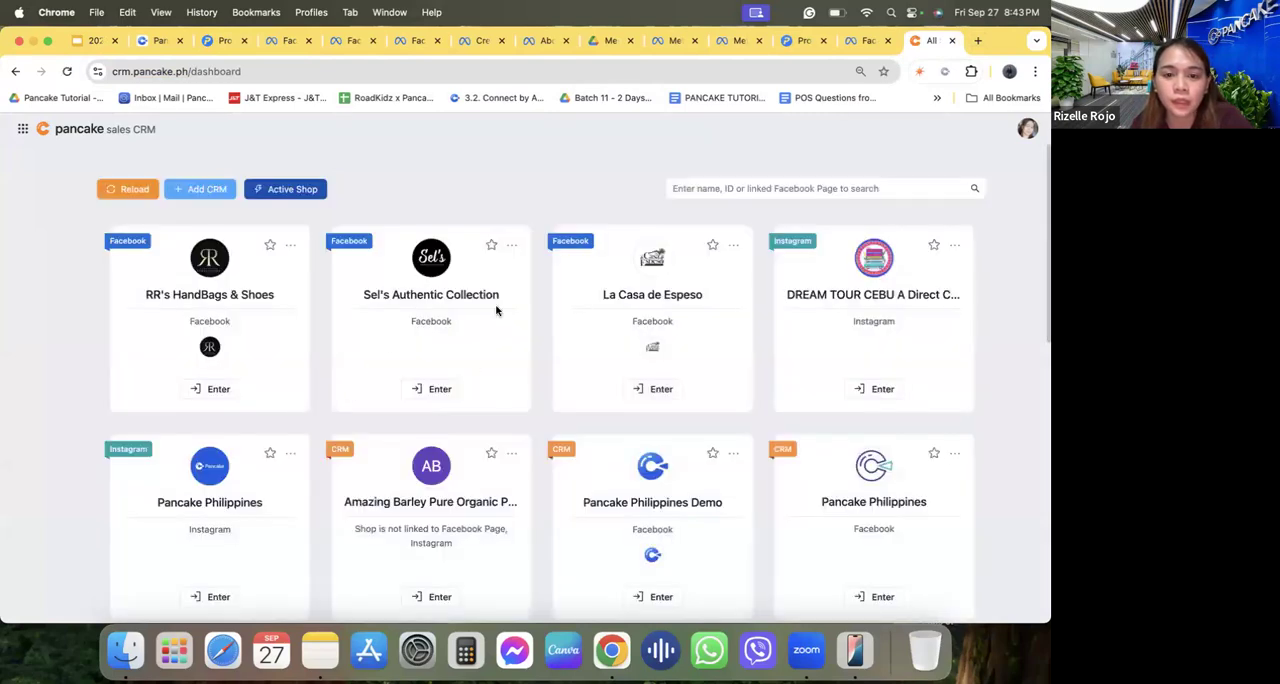
Enter the Facebook-linked Amazing Barley Pure Organic shop from the CRM dashboard to view its contact records.
scroll(496, 311, down, 3)
scroll(496, 311, down, 10)
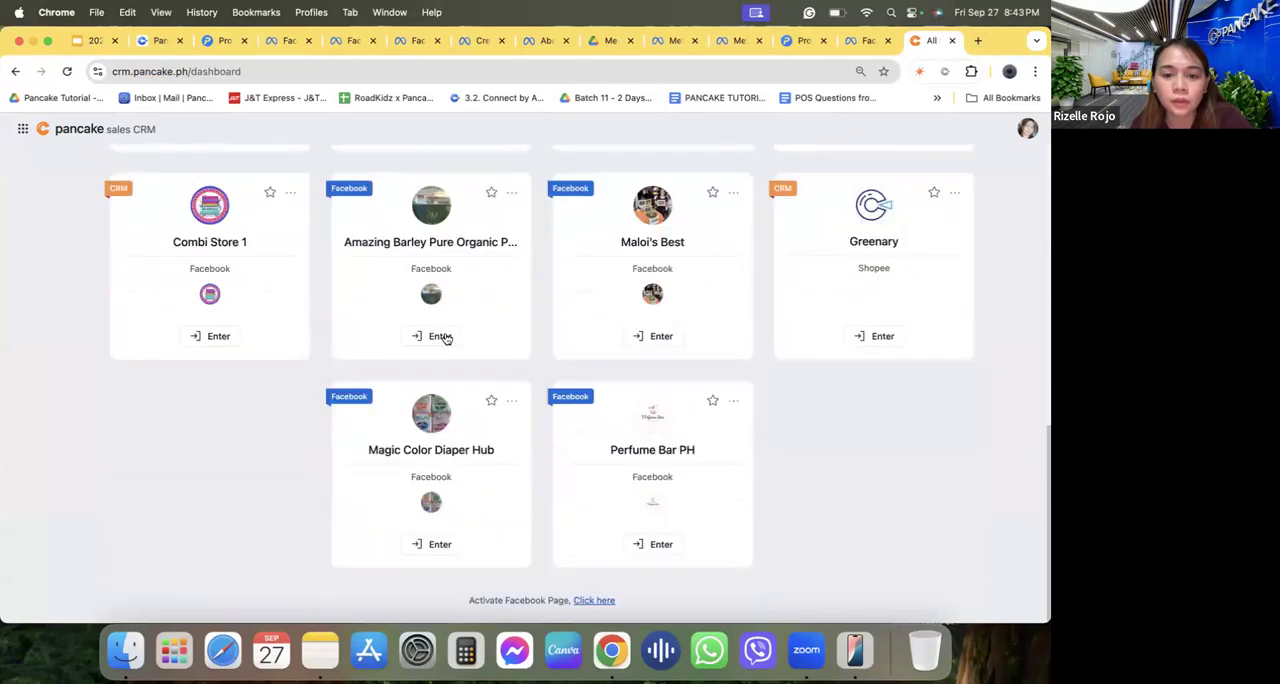
click(445, 338)
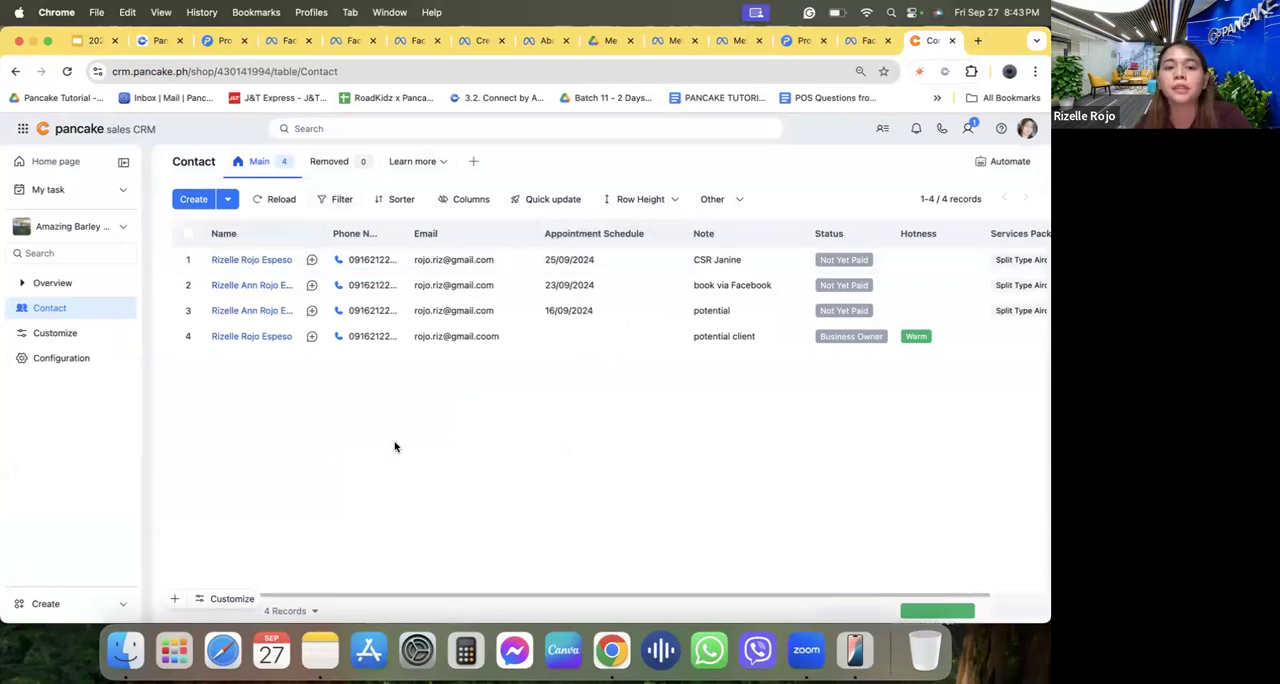
Open the second customer conversation in the Pancake Philippines Demo inbox, look up quick replies with "/packag", and dismiss the suggestions.
click(157, 40)
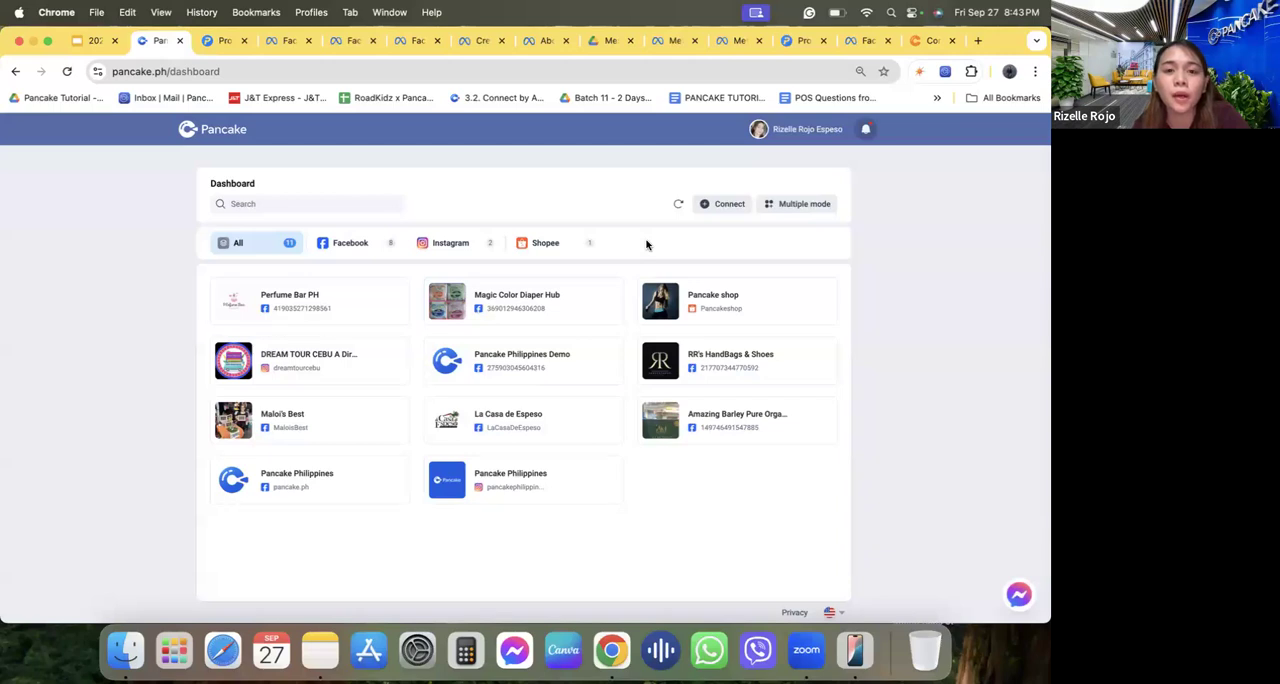
click(225, 42)
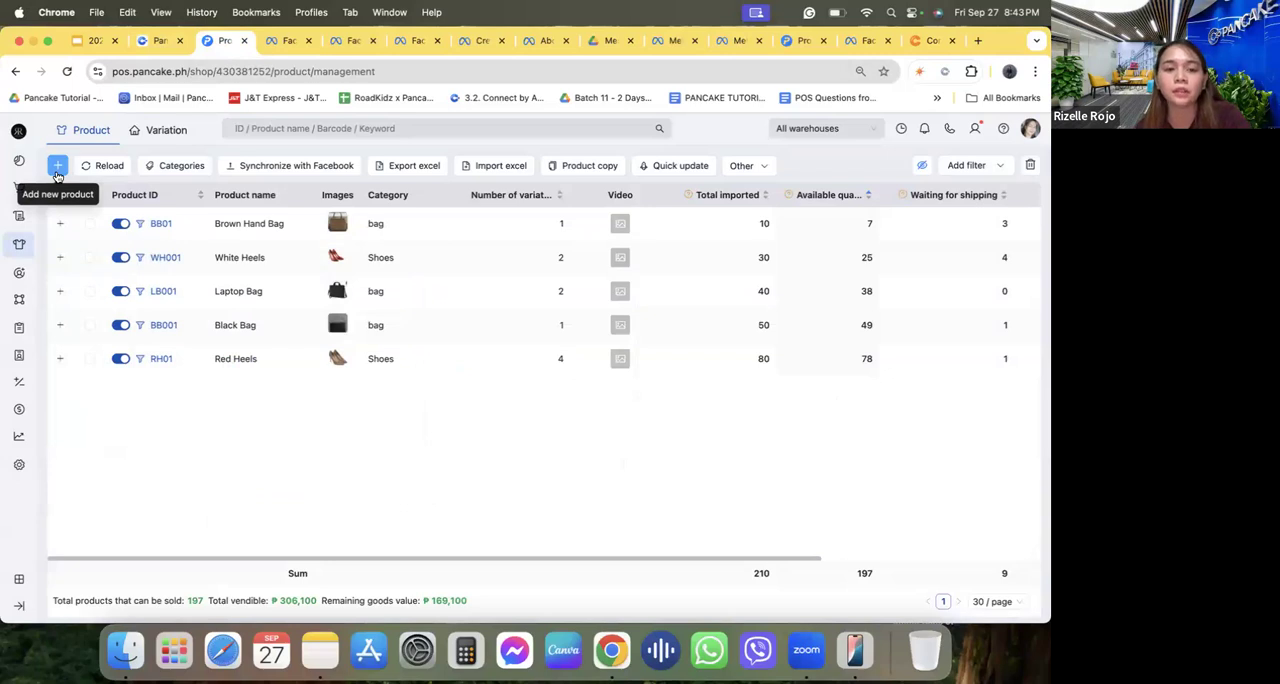
click(150, 41)
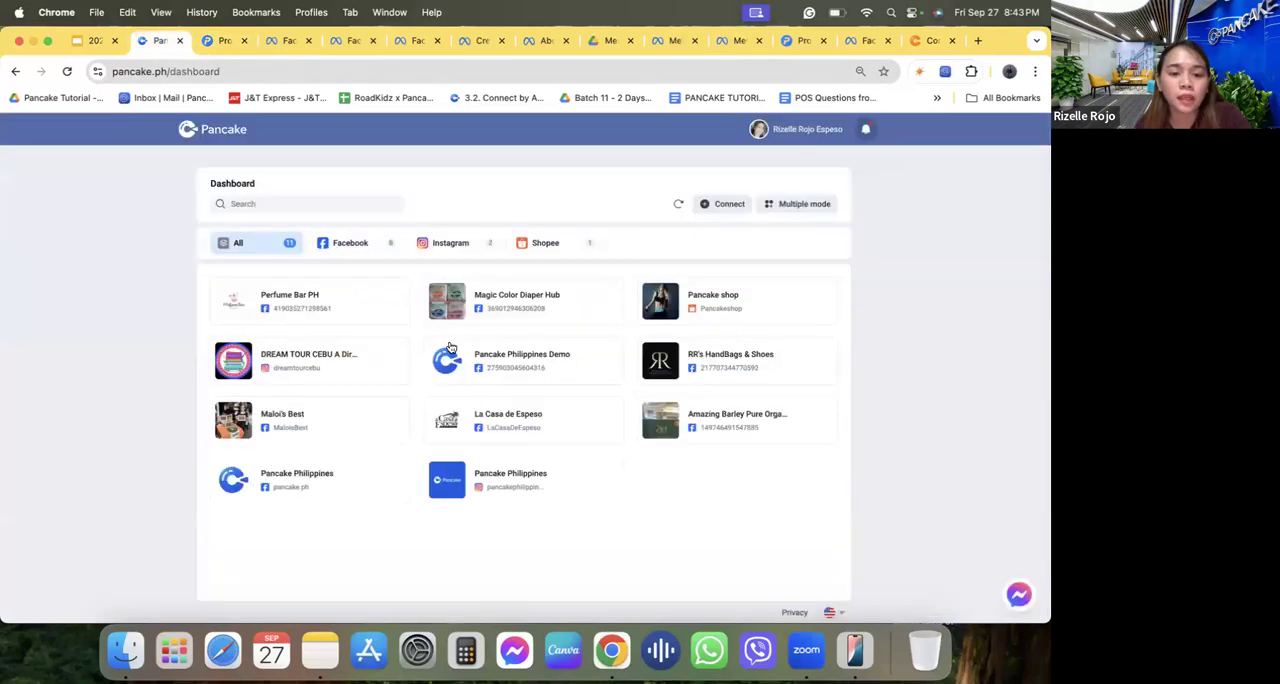
click(547, 366)
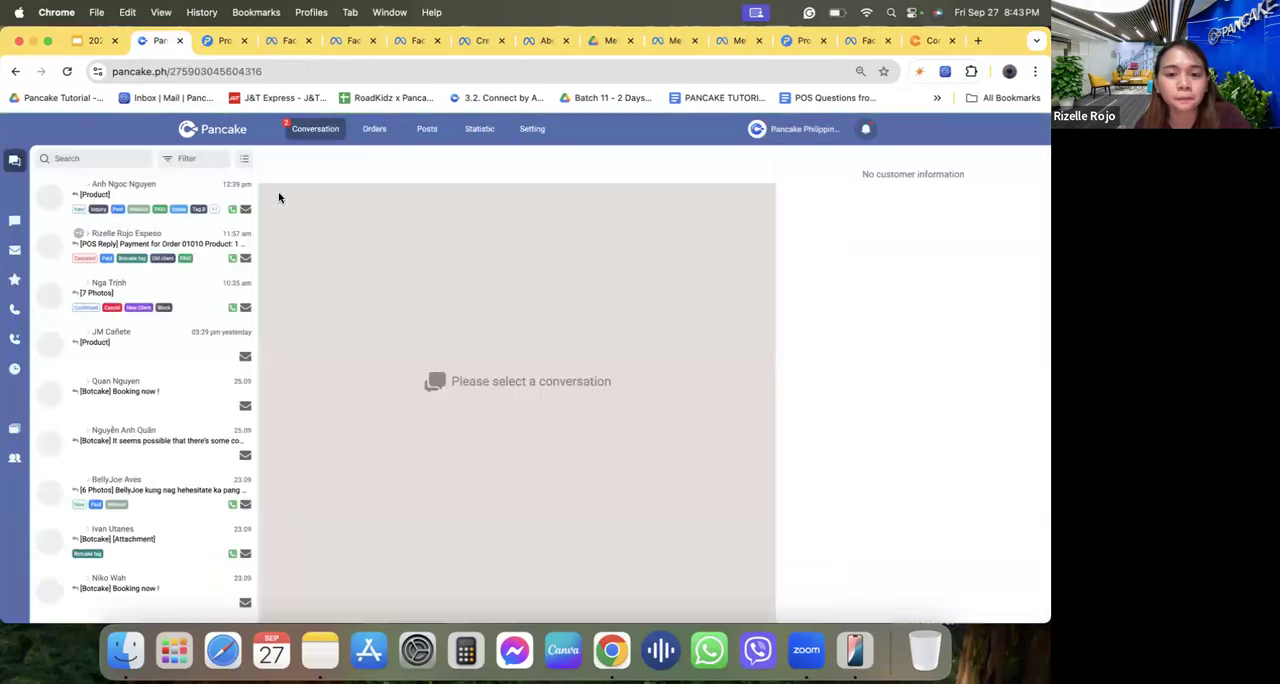
click(176, 242)
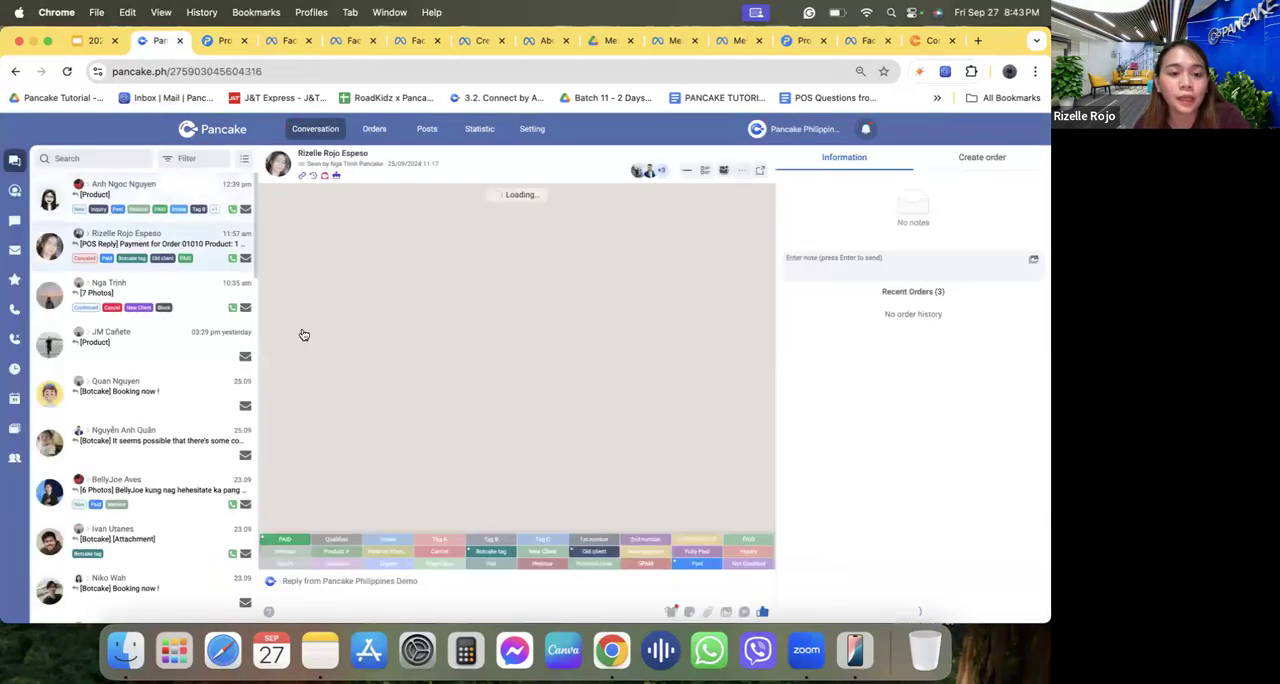
text(/packag)
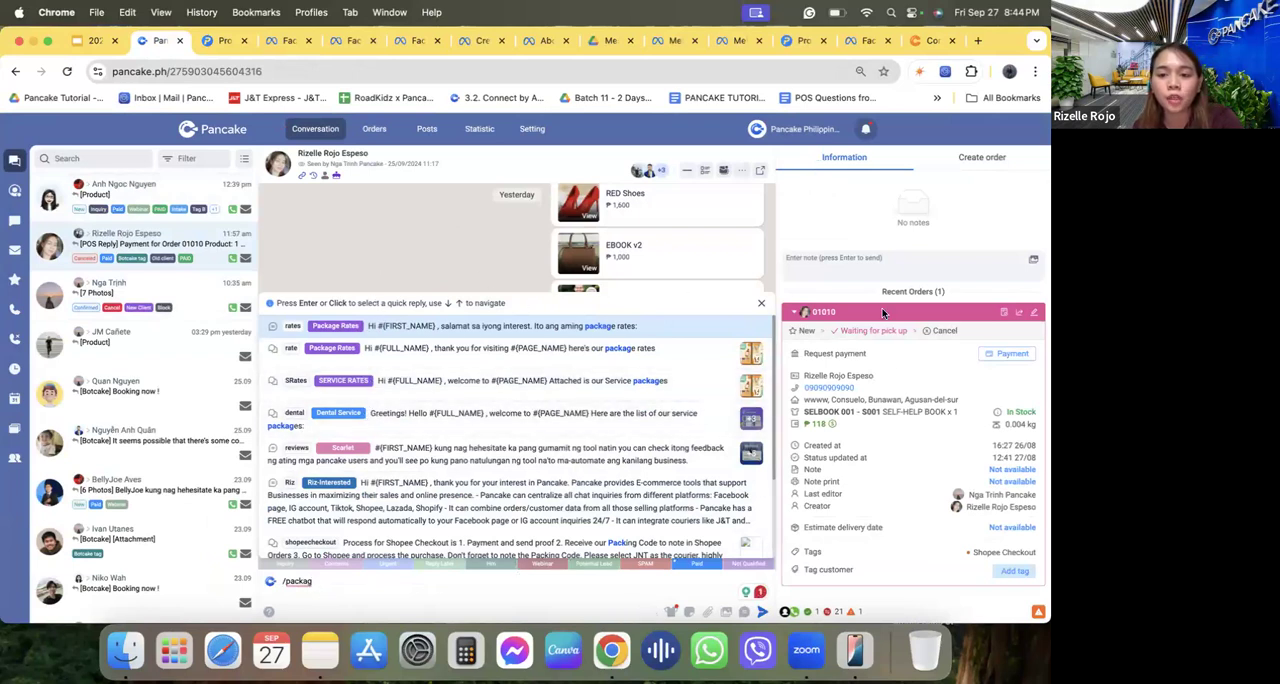
click(761, 302)
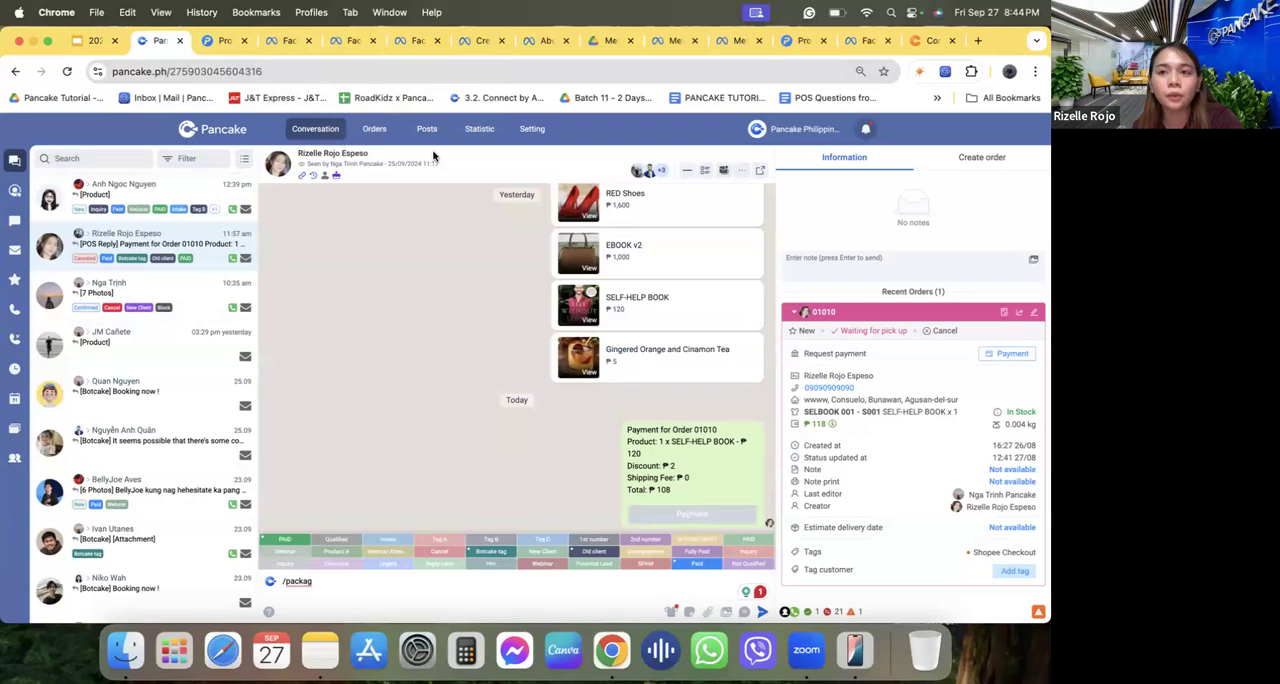
Switch to the Google Slides webinar deck and open slide 28 on products that cannot be promoted.
click(219, 43)
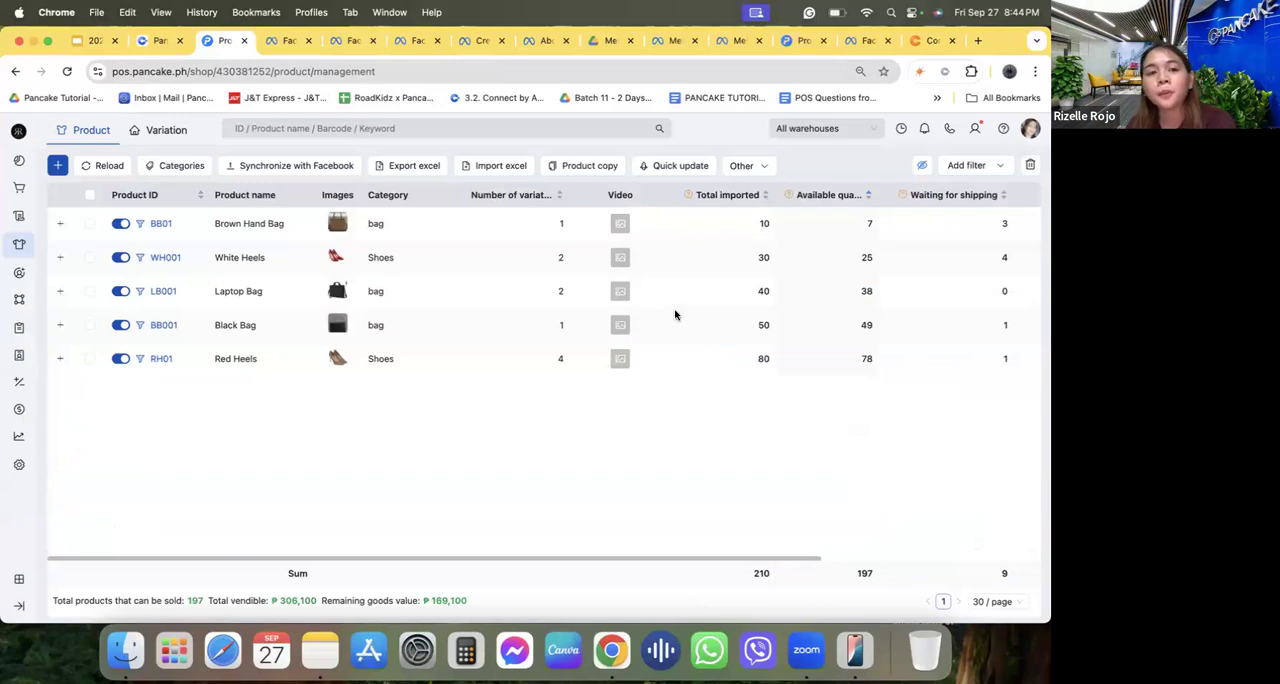
click(88, 41)
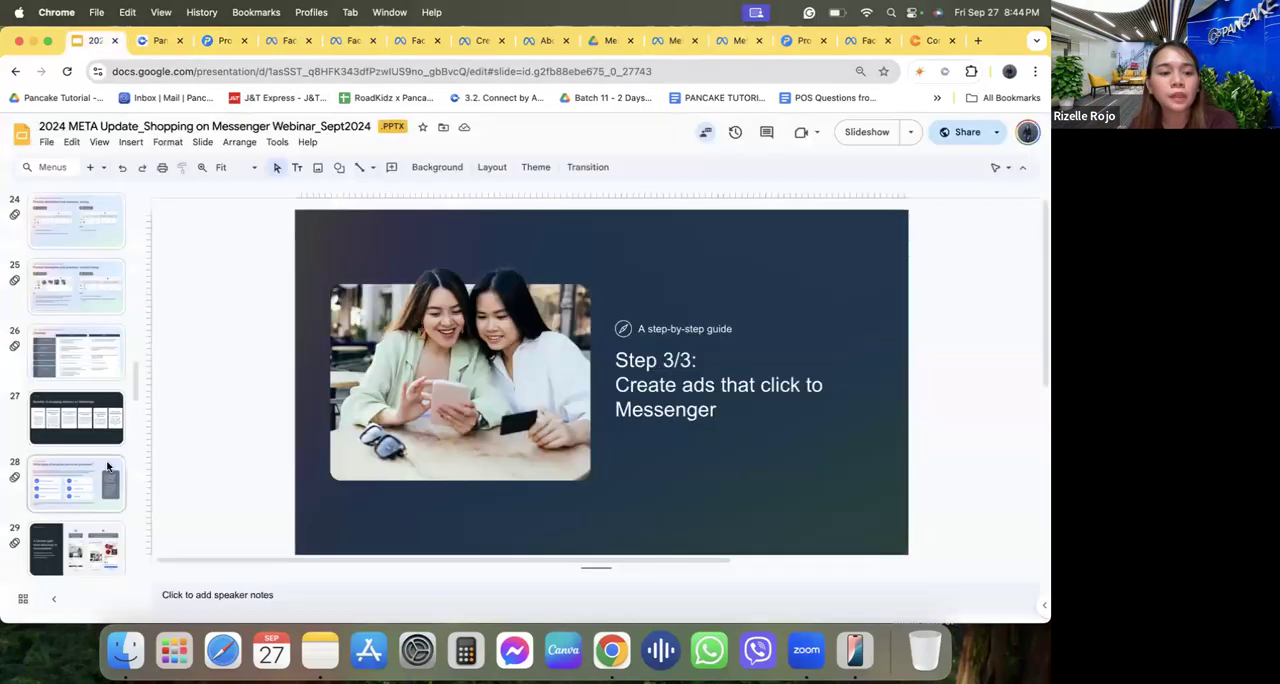
click(100, 480)
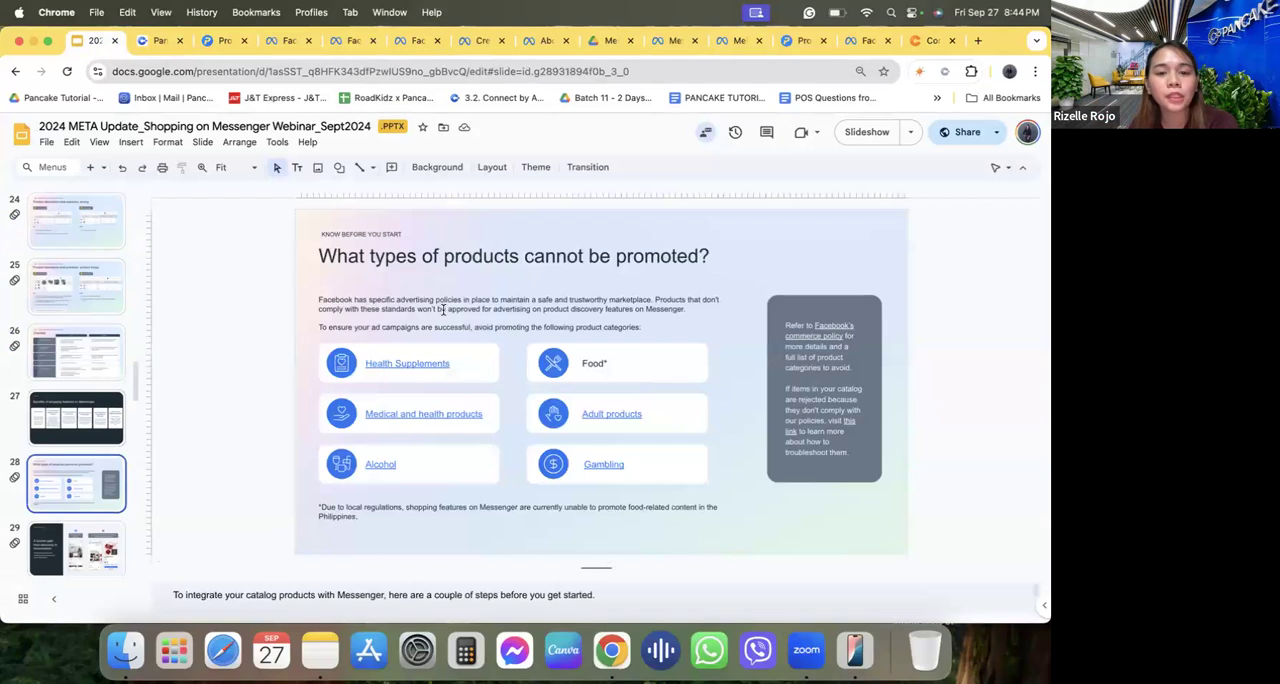
Point out the restricted categories on the slide: Health Supplements, Food, Medical and health products, Adult products, Gambling and Alcohol.
click(474, 367)
click(614, 377)
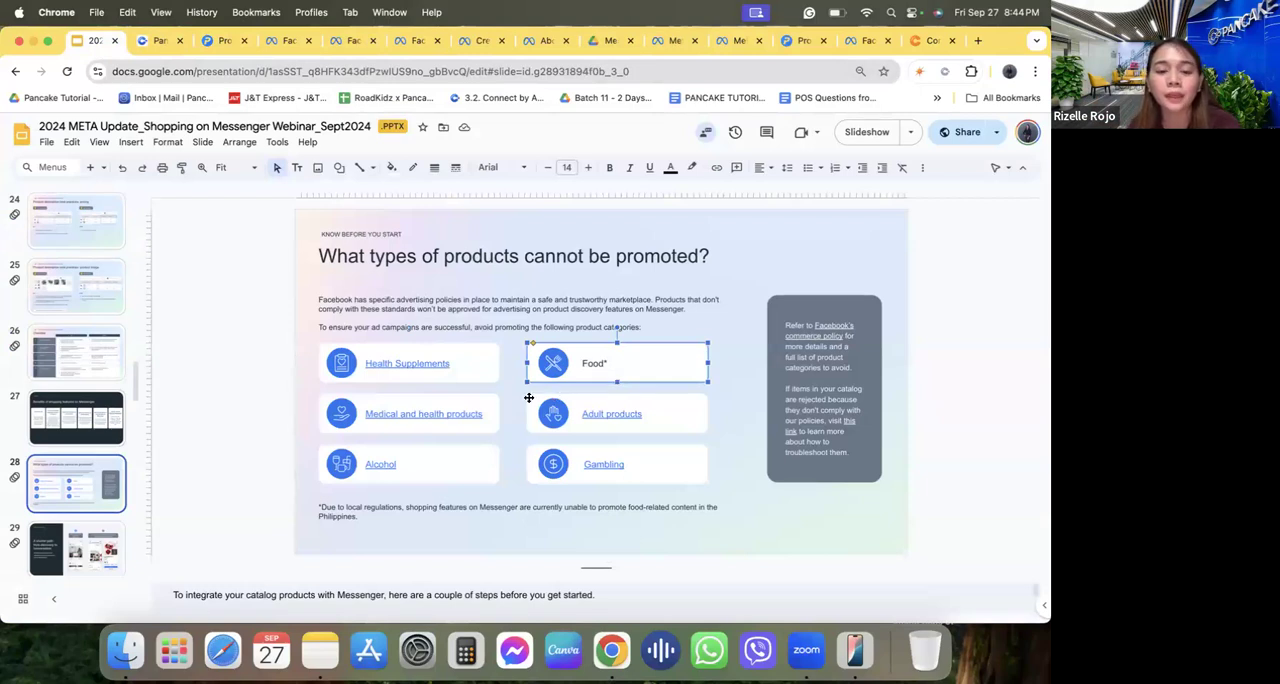
click(497, 411)
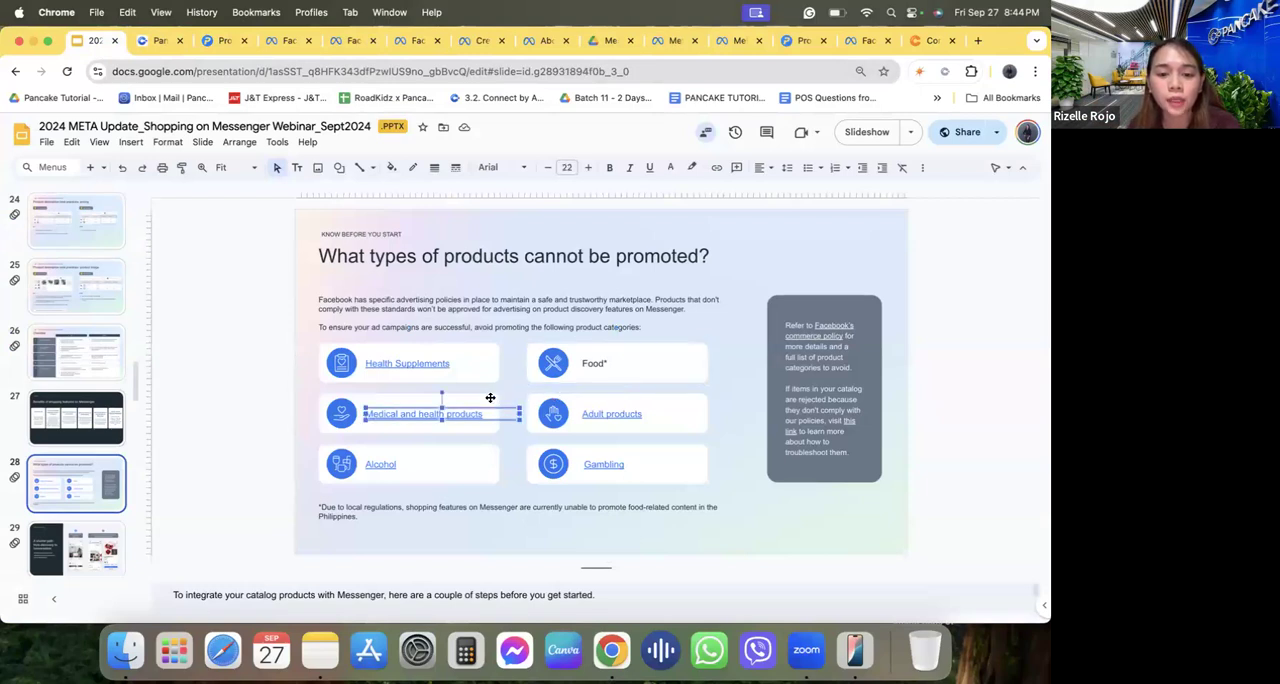
click(490, 398)
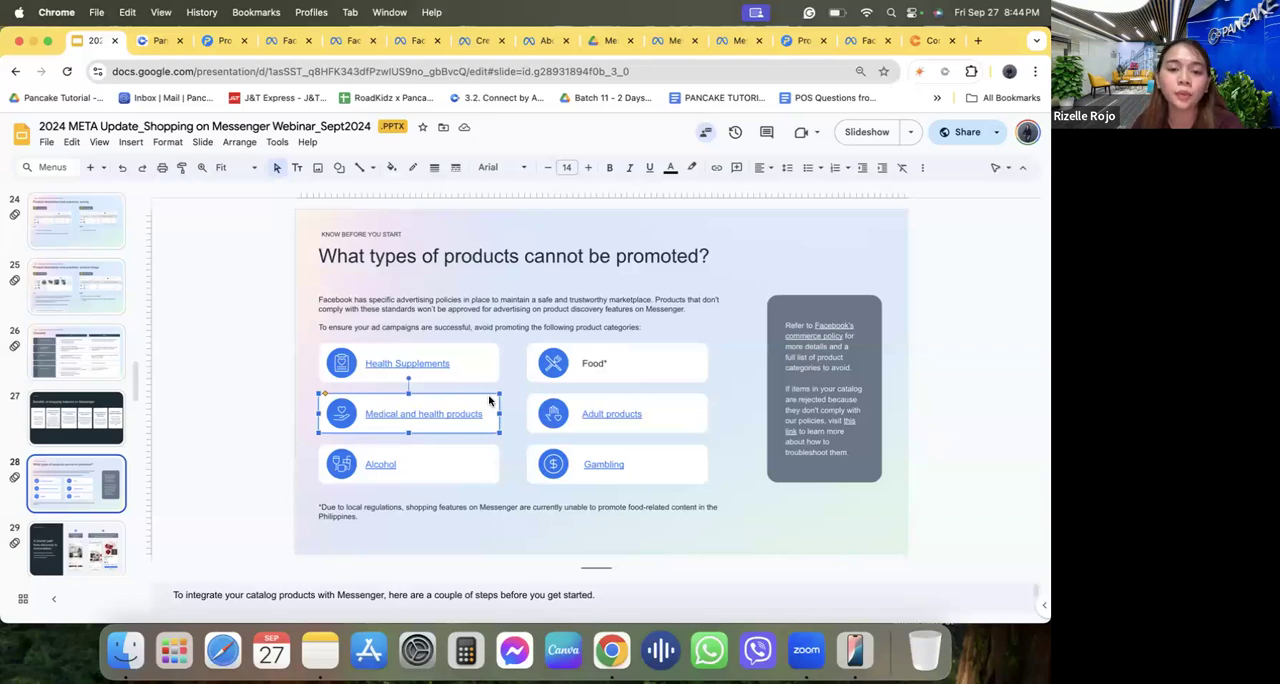
click(665, 399)
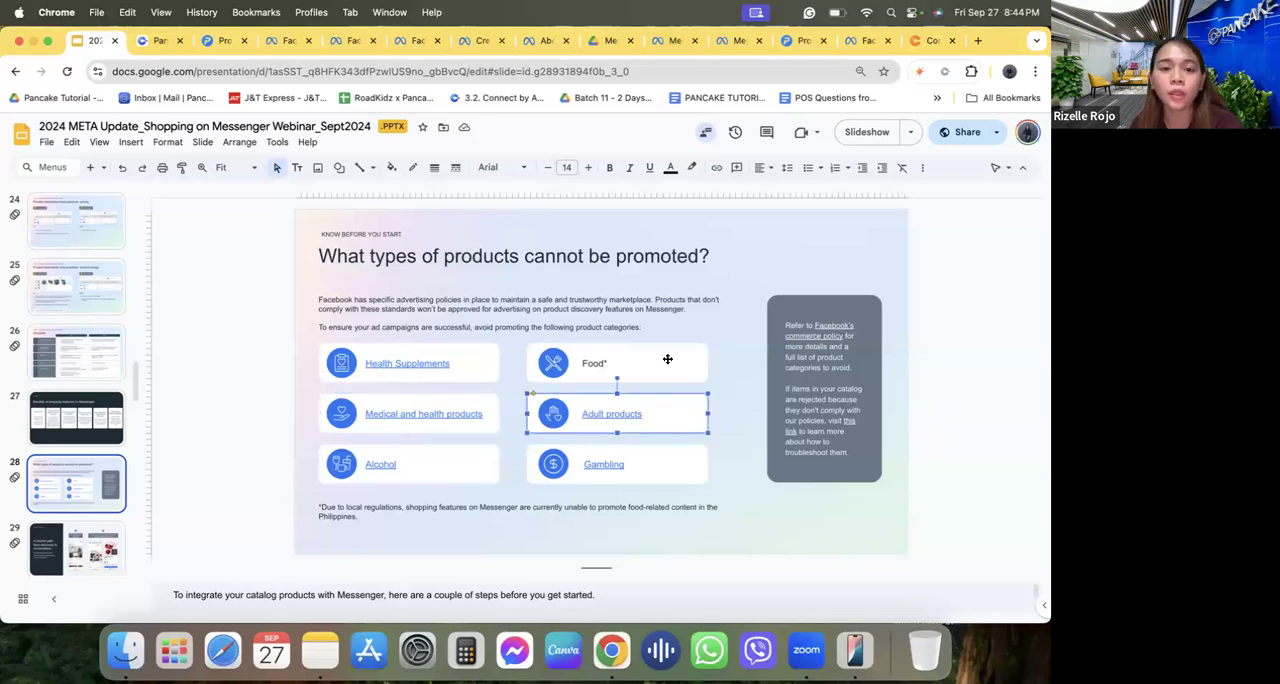
click(685, 360)
click(674, 464)
click(486, 476)
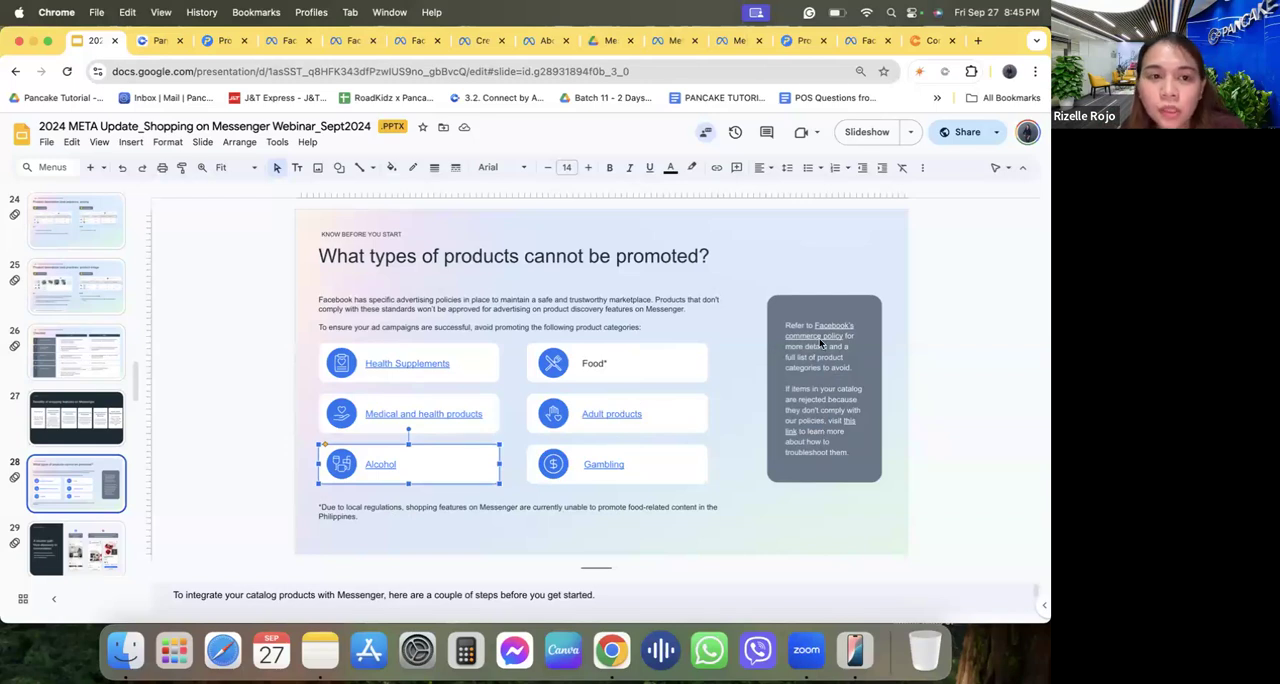
Return to Pancake, open the first customer conversation on the Amazing Barley page, and start a new contact for that customer.
click(156, 40)
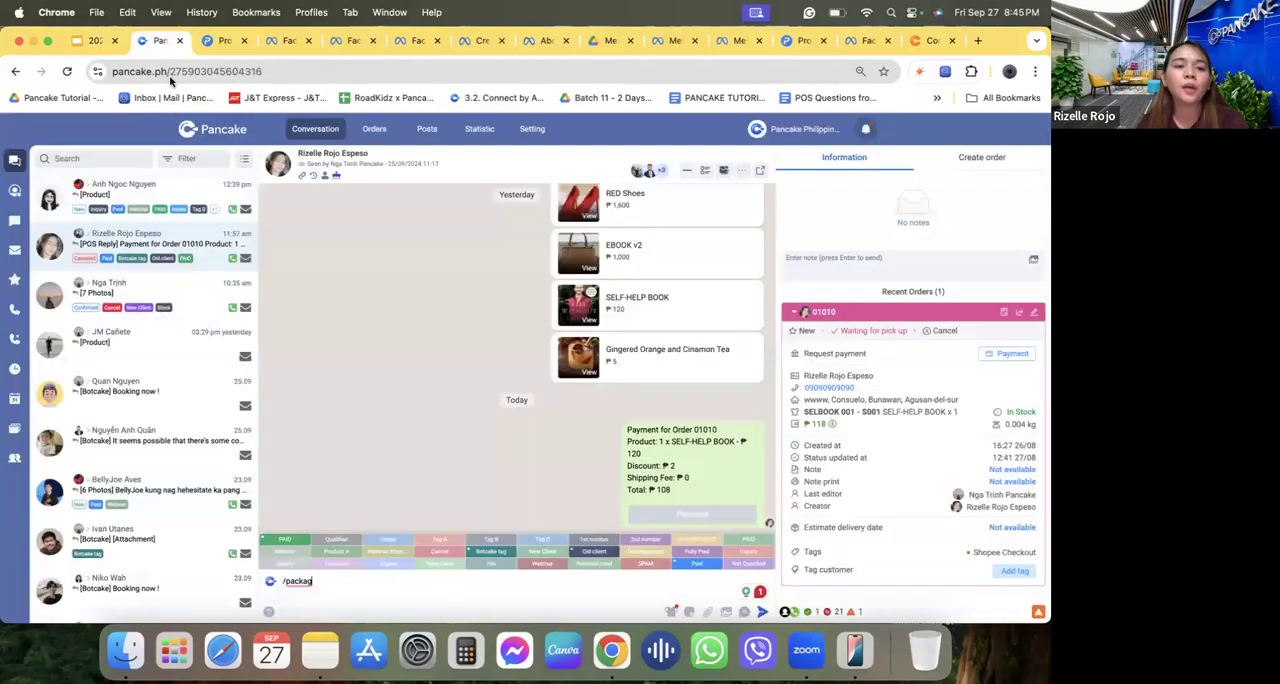
click(237, 135)
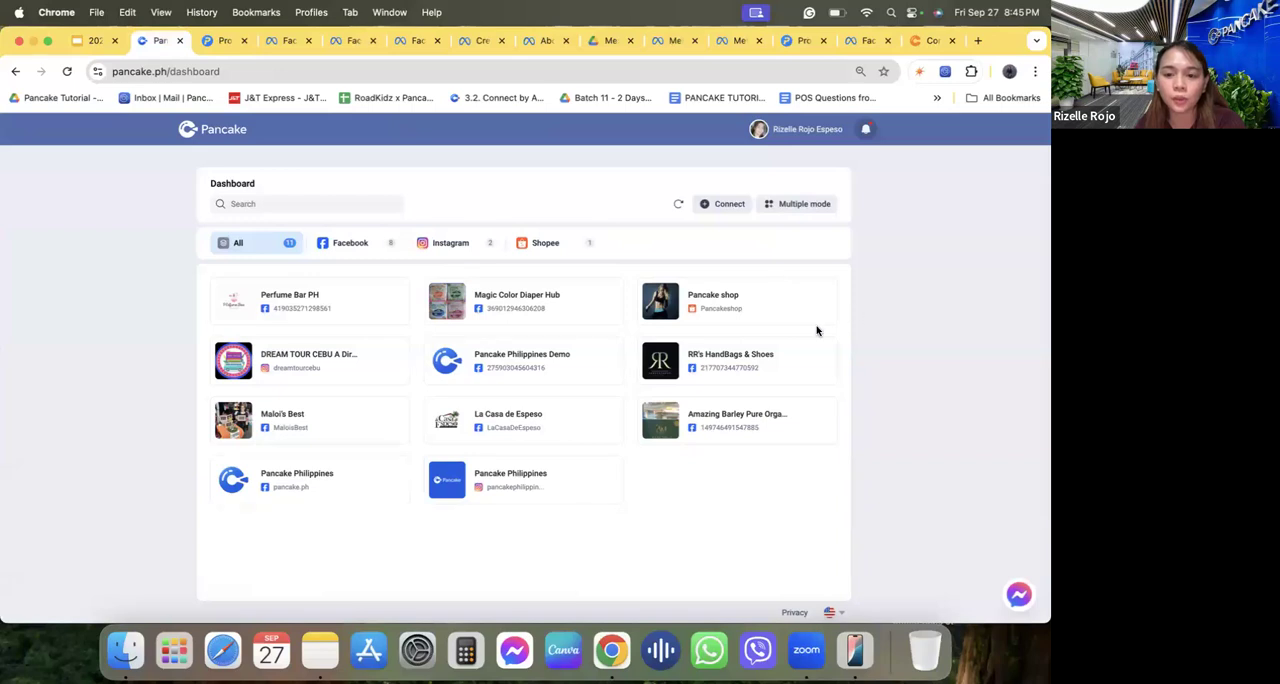
click(671, 428)
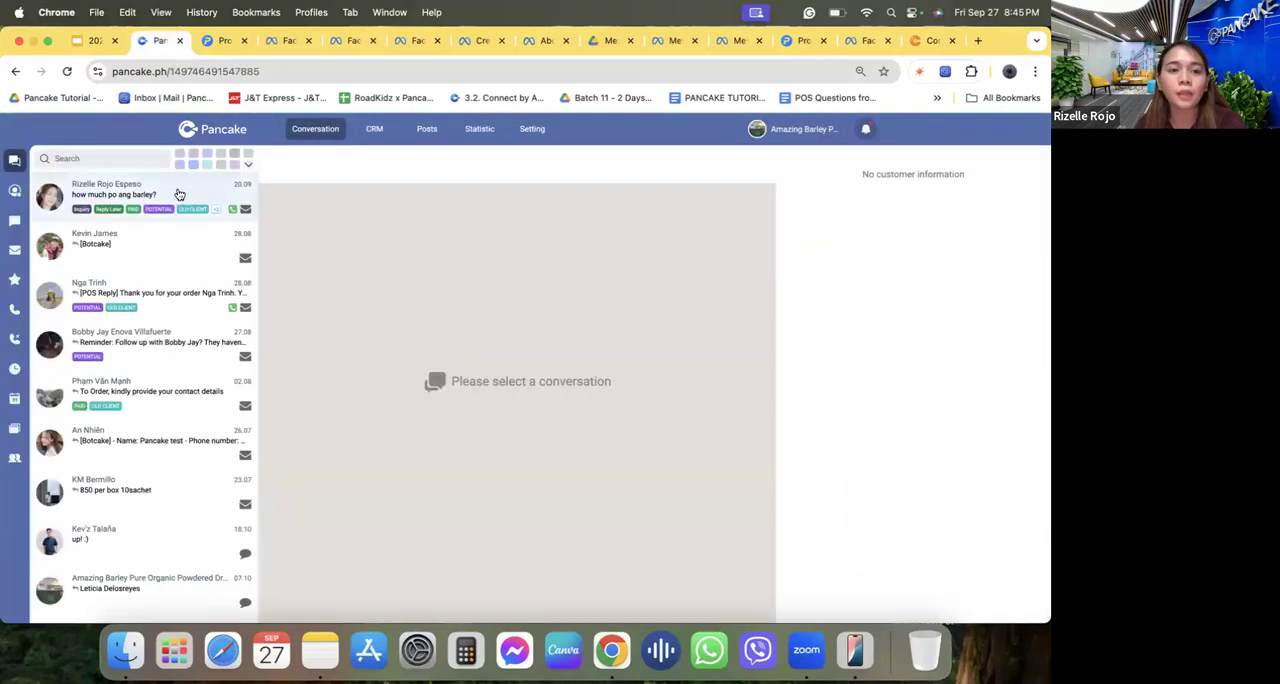
click(179, 194)
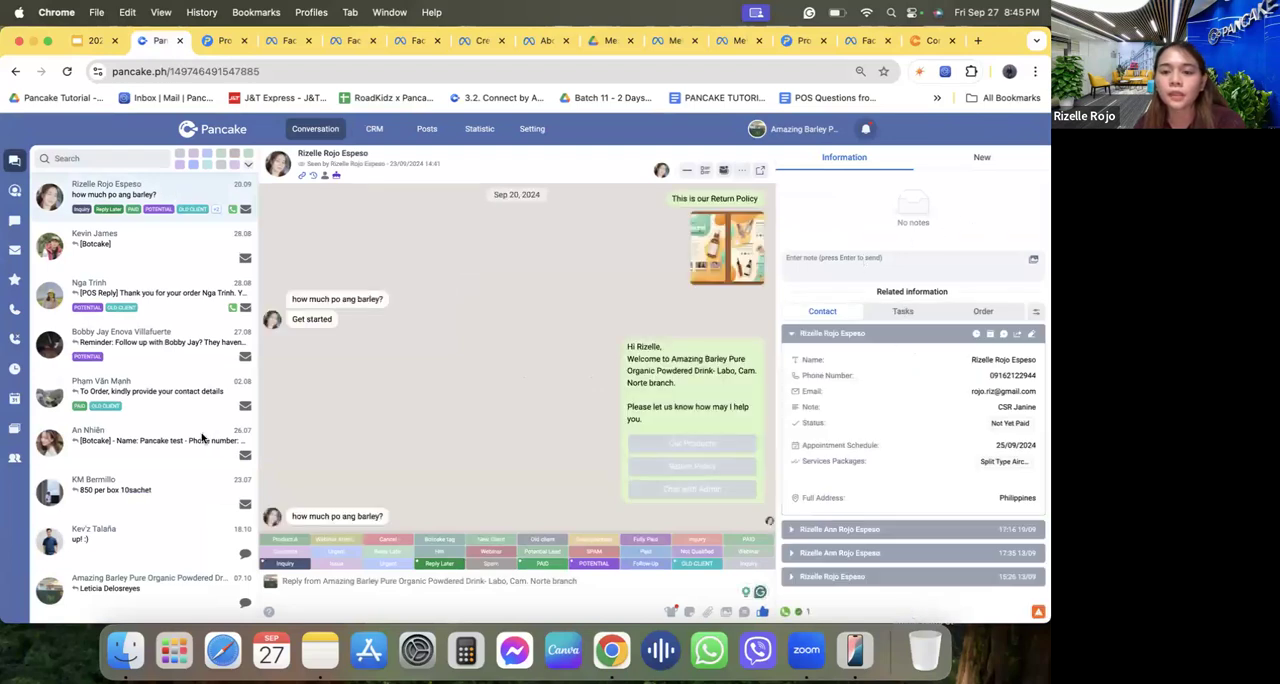
click(968, 162)
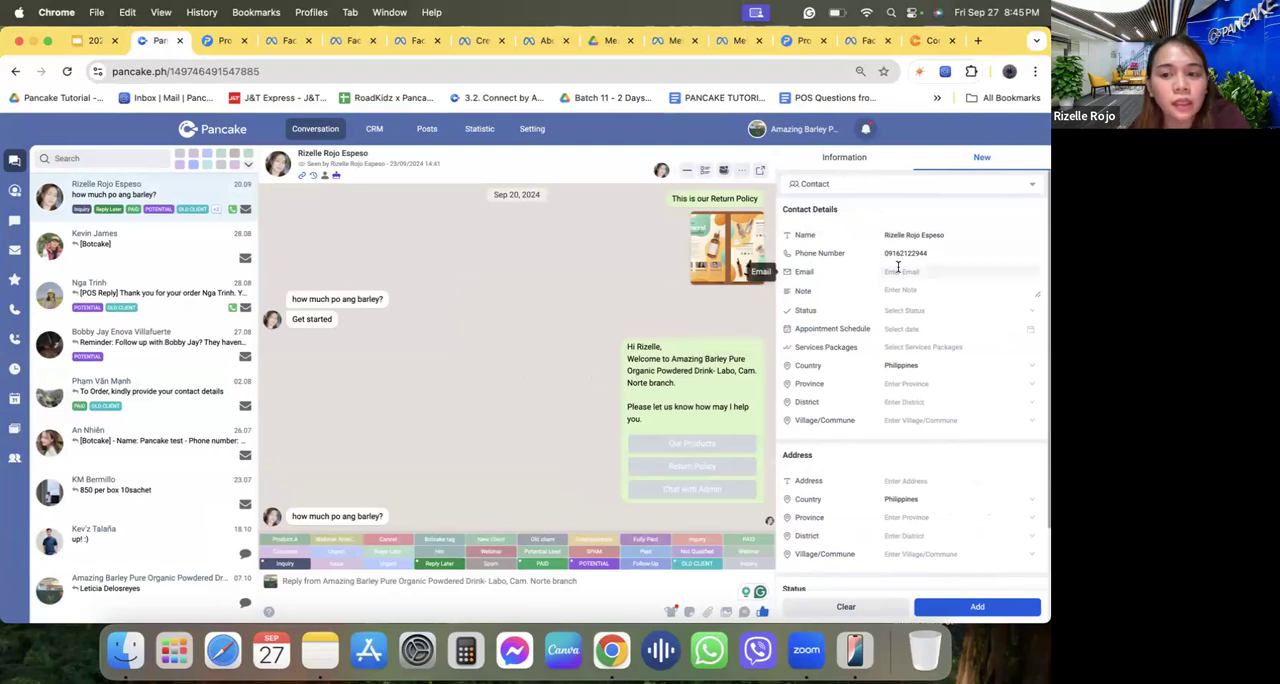
Set the new contact's Appointment Schedule to 30/09/2024, choosing 08:00 as the time.
click(898, 330)
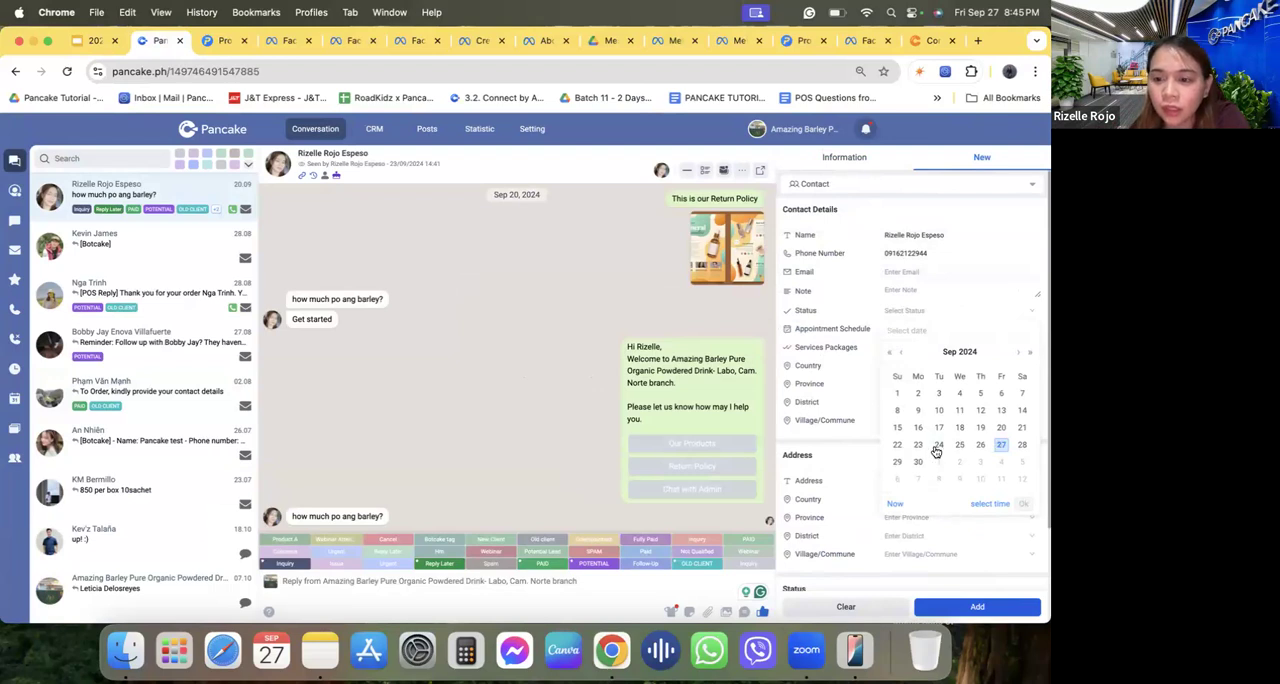
click(615, 337)
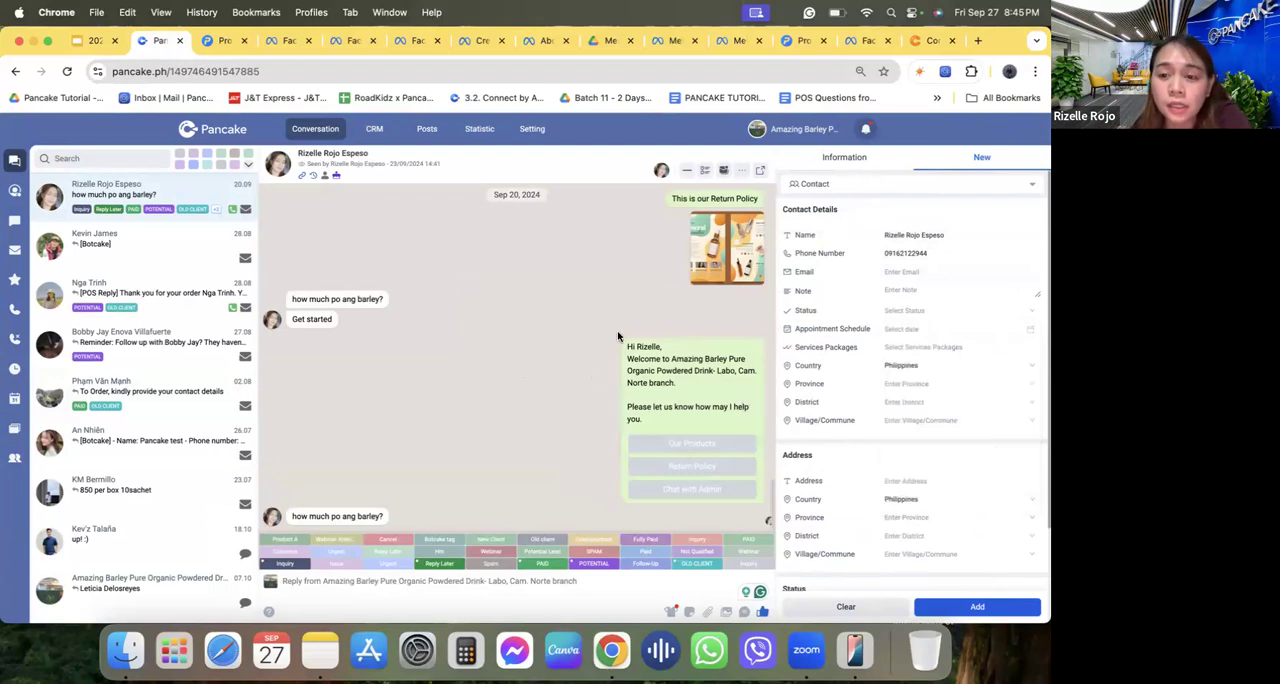
click(905, 329)
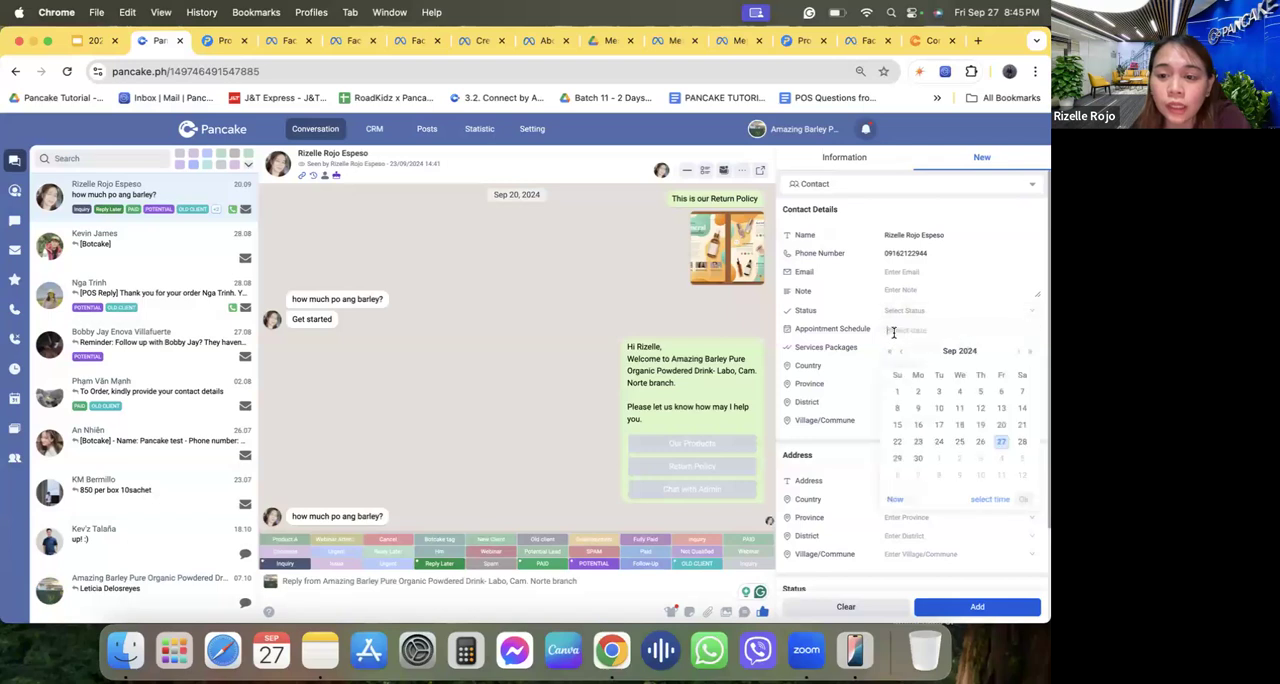
click(918, 461)
click(990, 503)
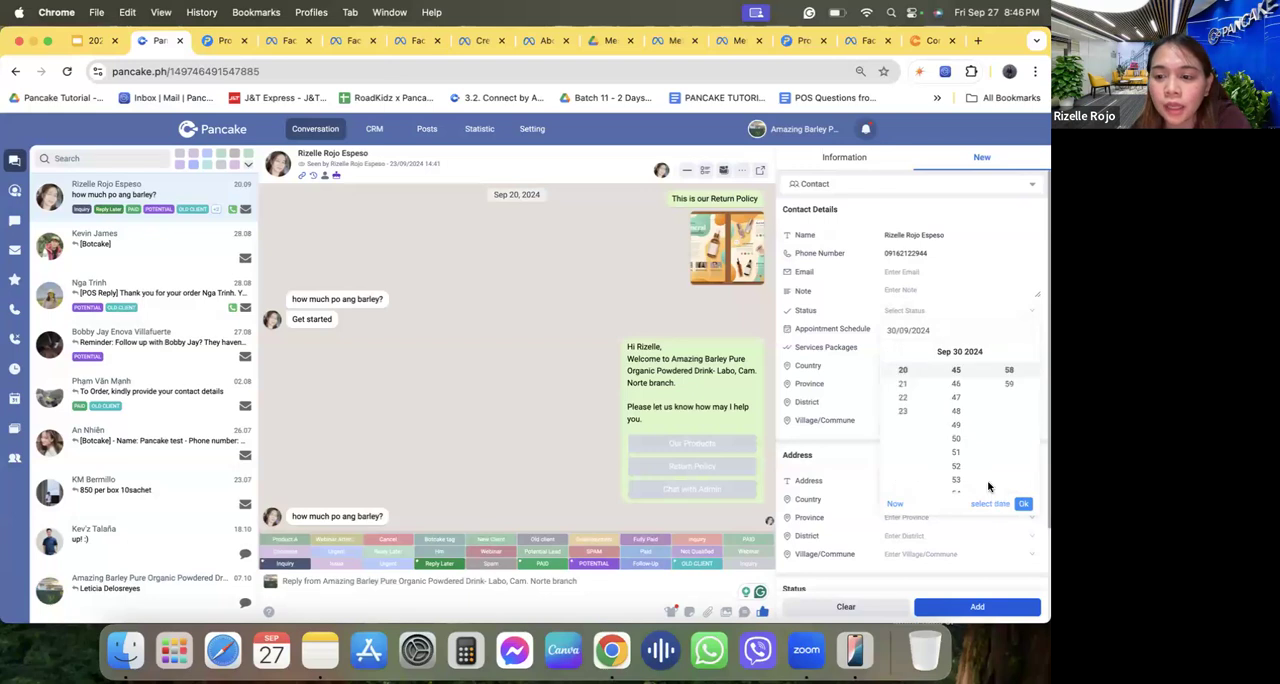
scroll(905, 435, up, 5)
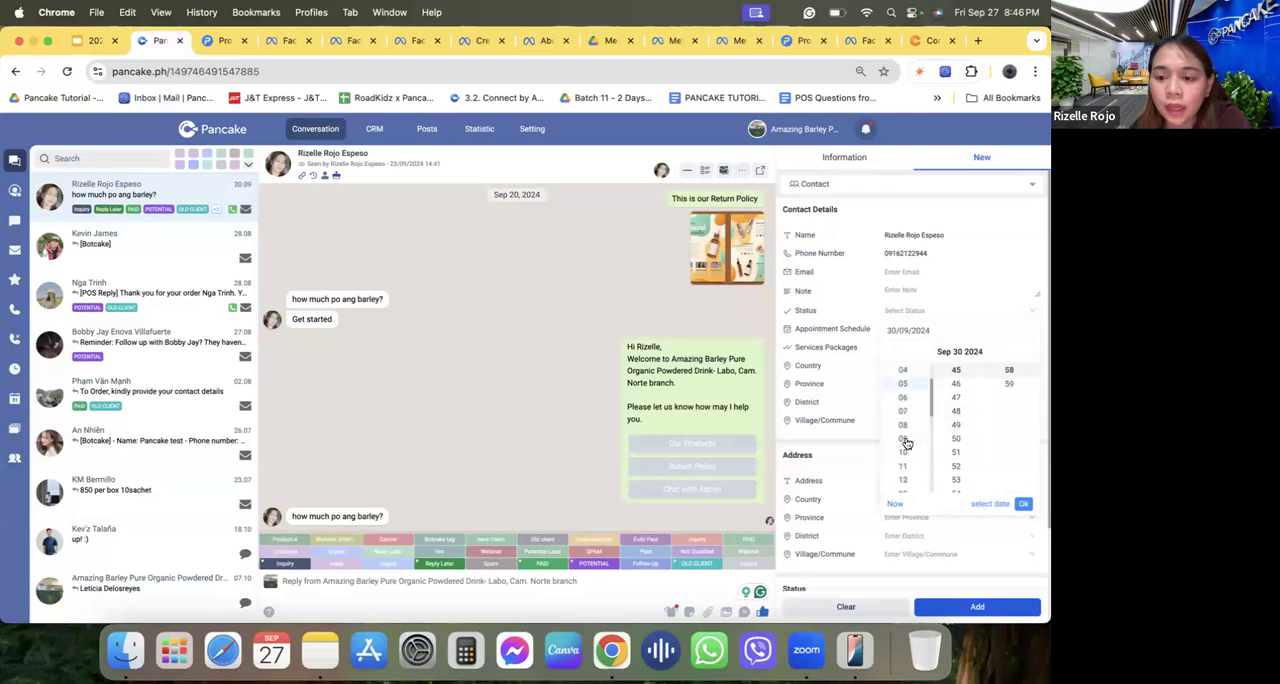
click(905, 424)
scroll(966, 414, up, 10)
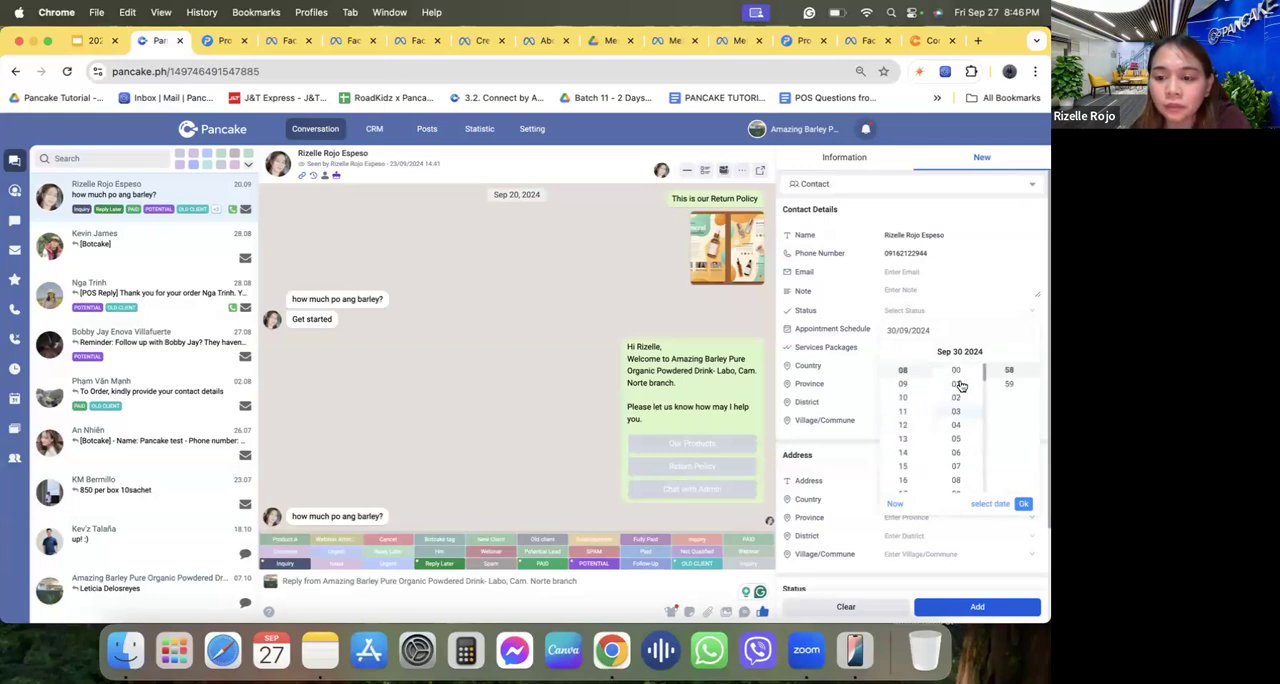
click(957, 372)
scroll(1008, 380, up, 10)
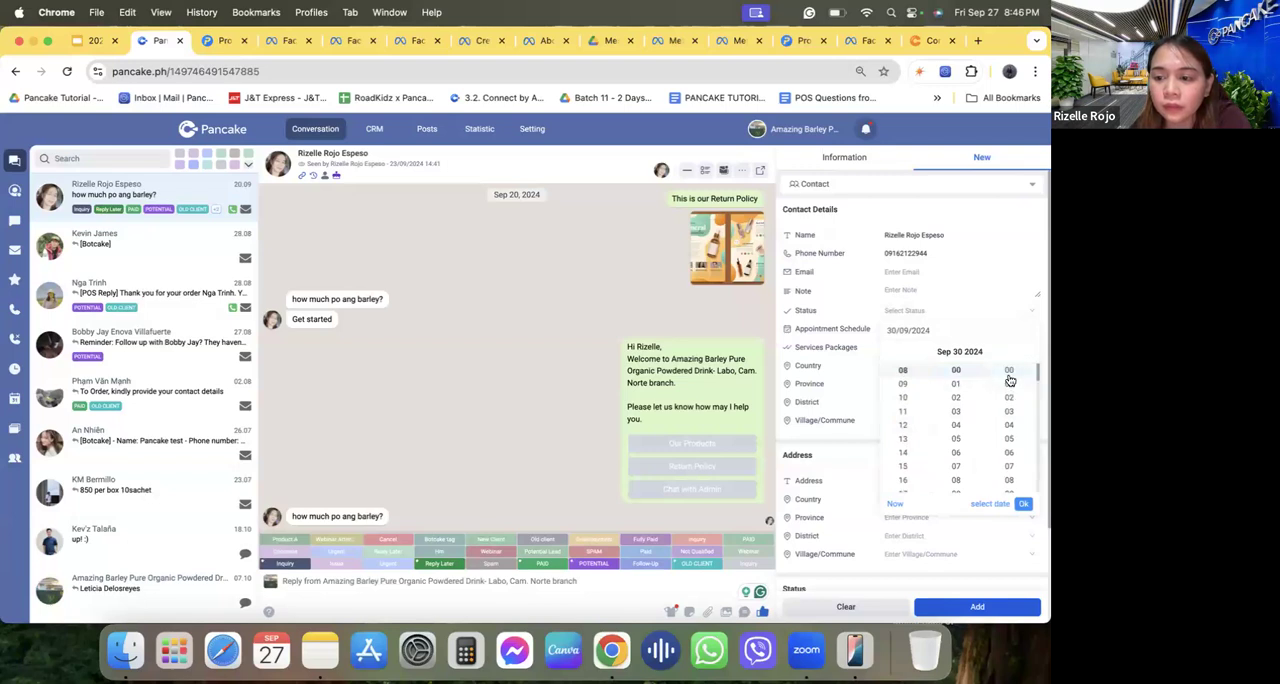
click(1023, 503)
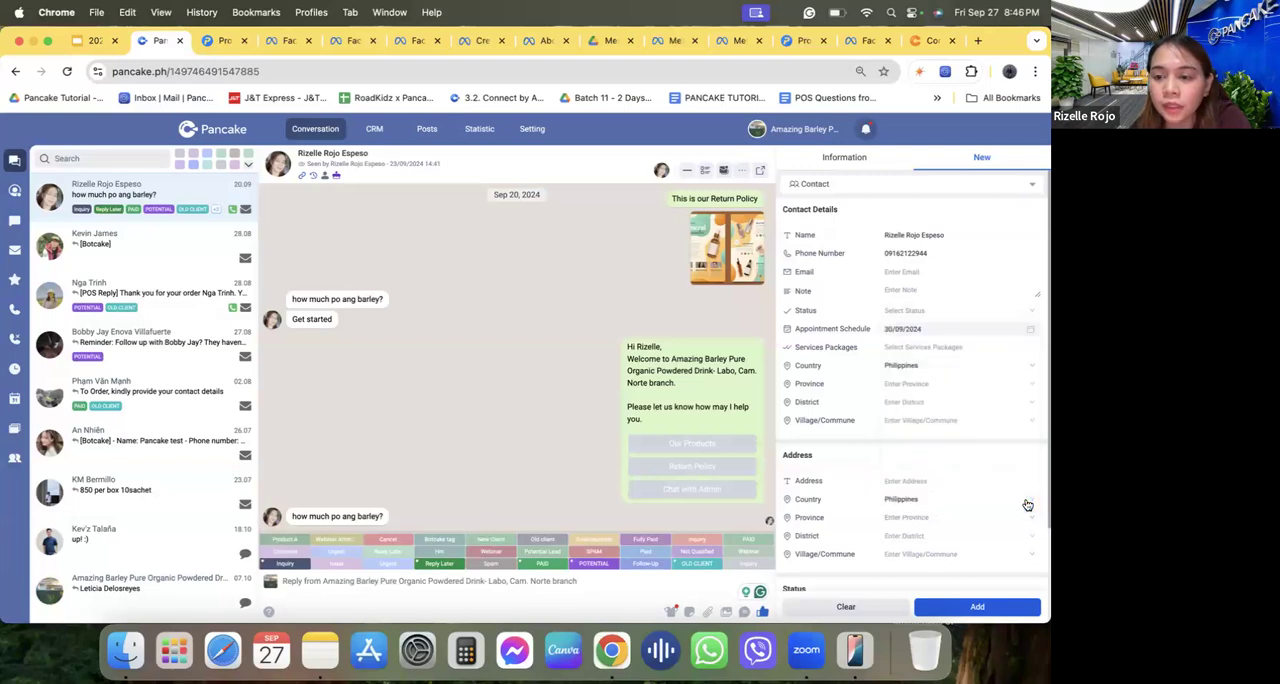
Review the Services Packages options without choosing one, open the page's CRM in a separate tab, and return to the conversation.
click(899, 345)
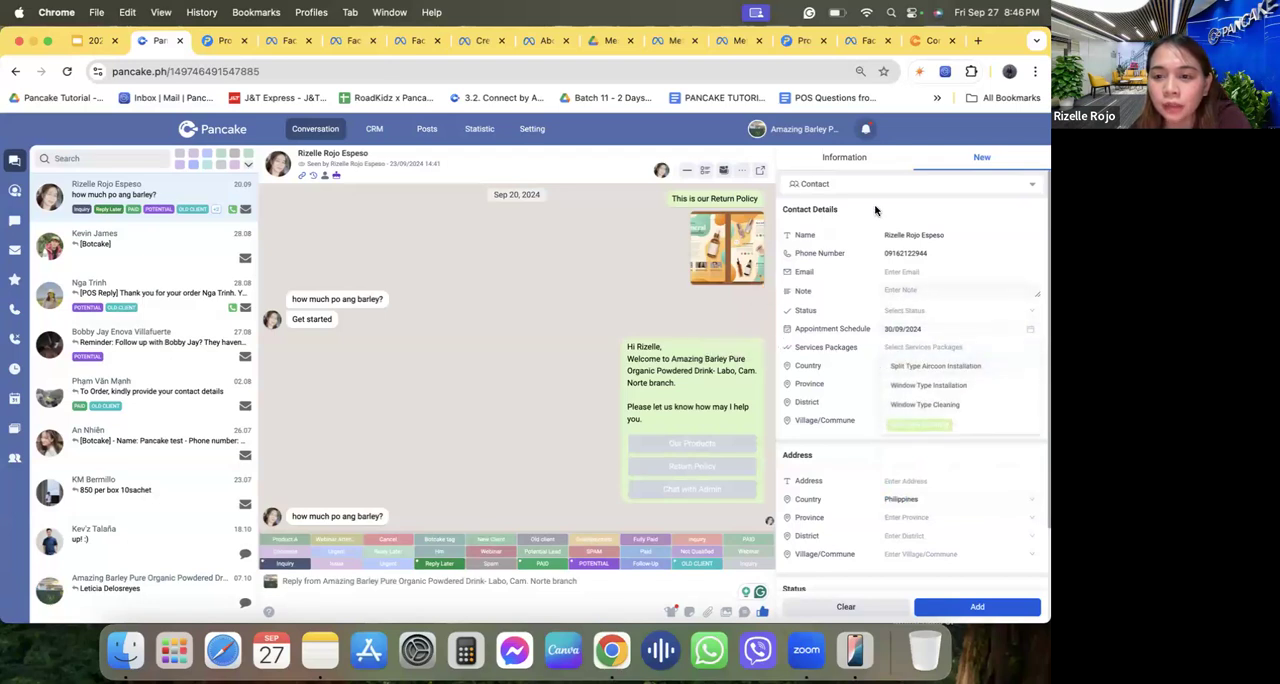
click(862, 262)
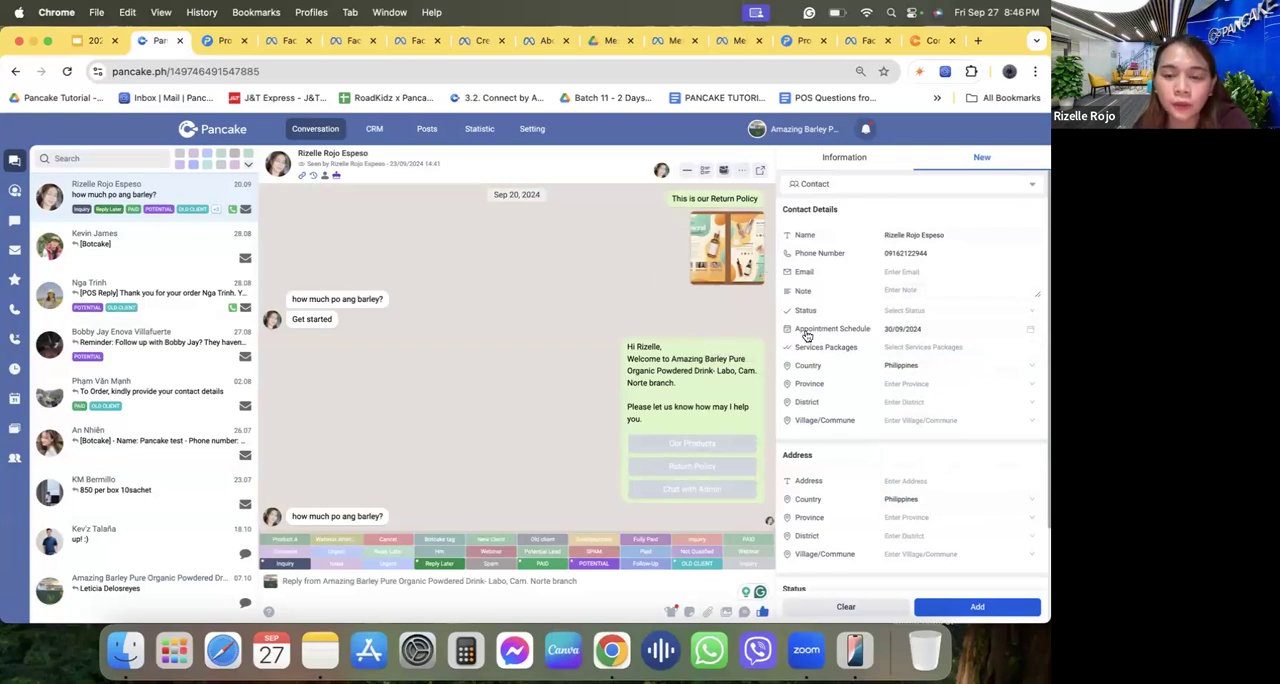
click(372, 129)
click(164, 47)
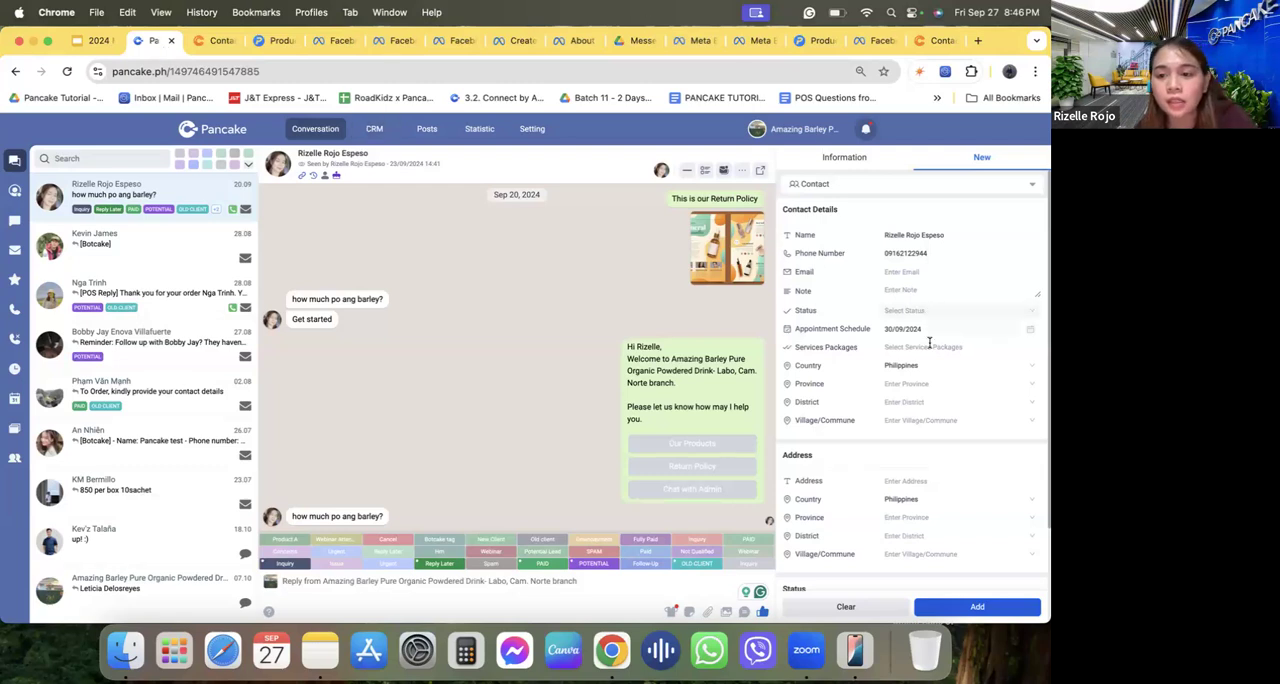
Set the new contact's Status to Not Yet Paid.
click(902, 311)
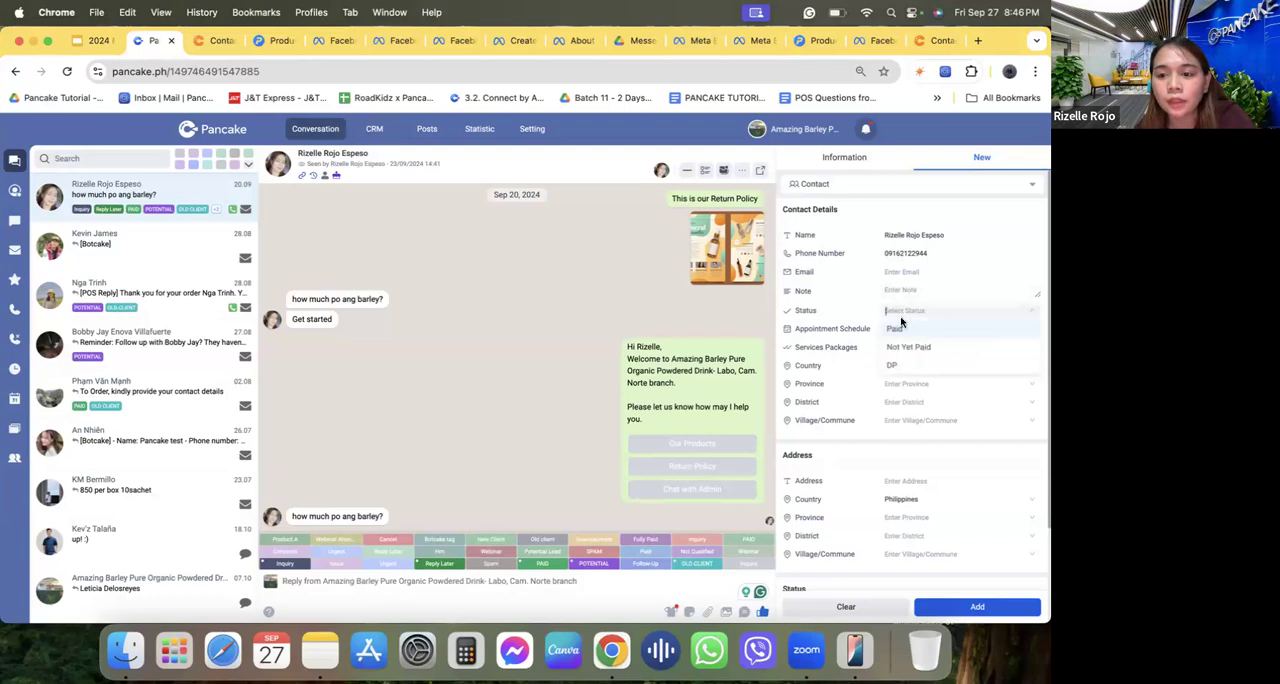
click(900, 349)
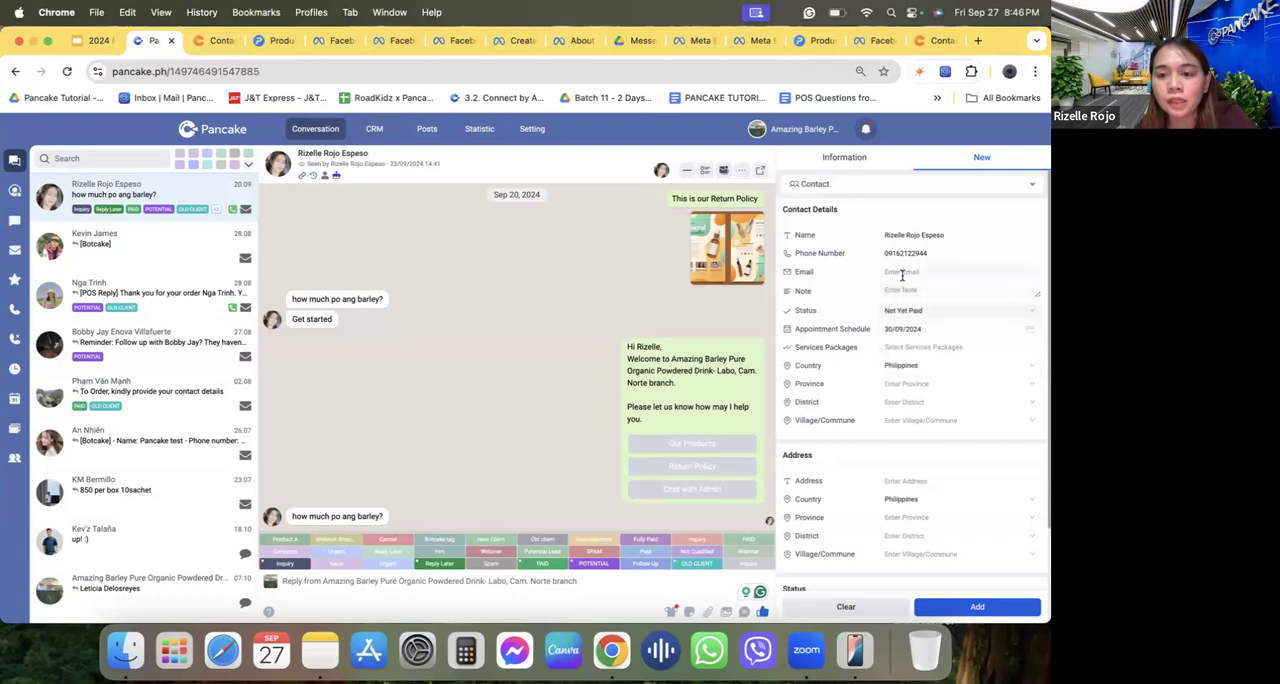
Fill in the new contact's email and remaining personal details from the saved autofill entry, and add the contact.
click(903, 274)
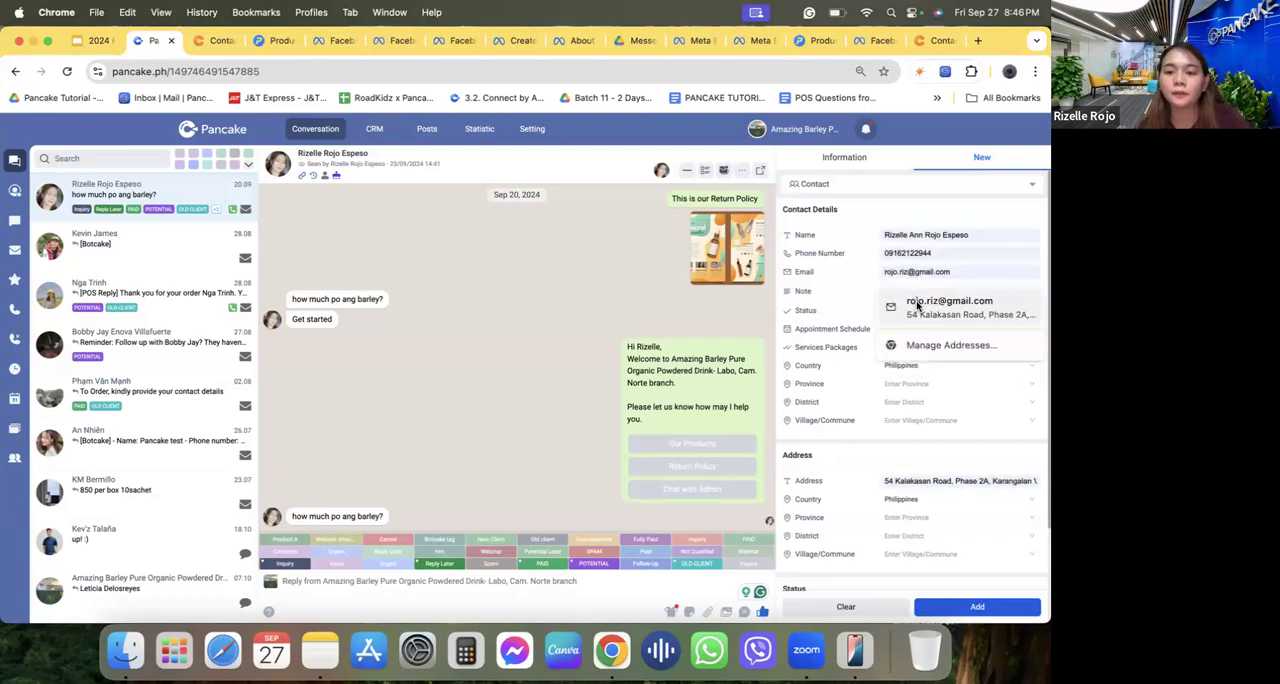
click(905, 305)
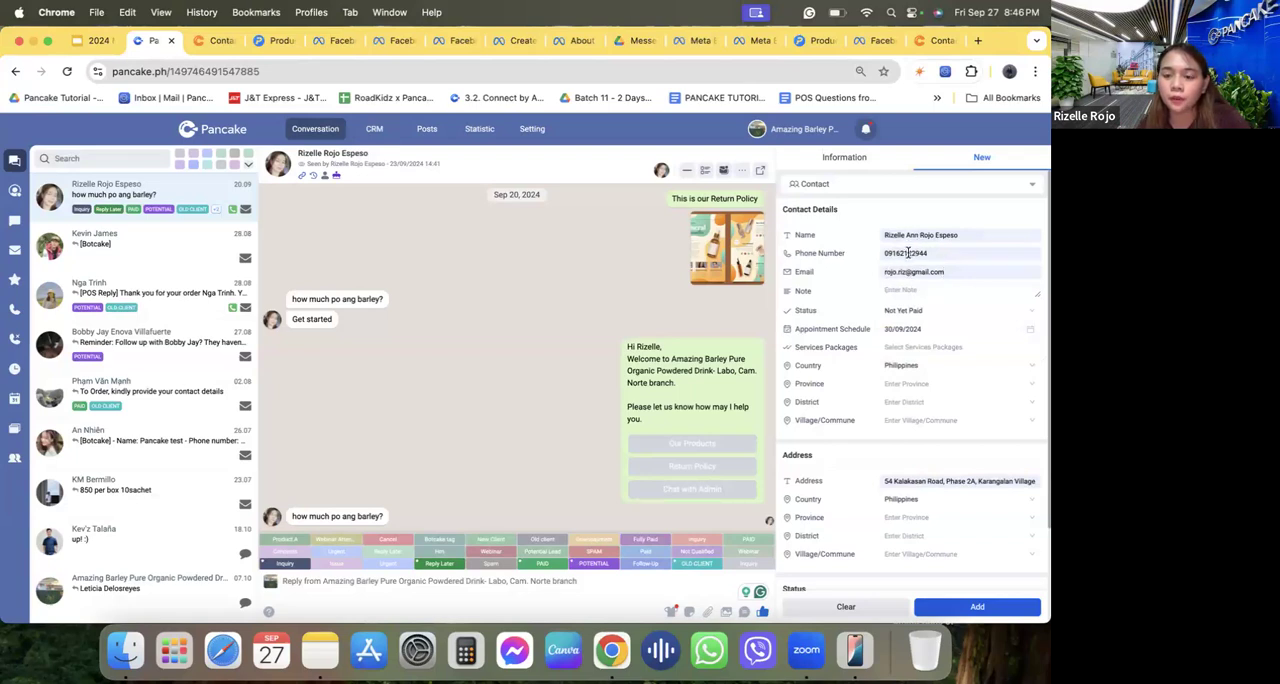
click(980, 606)
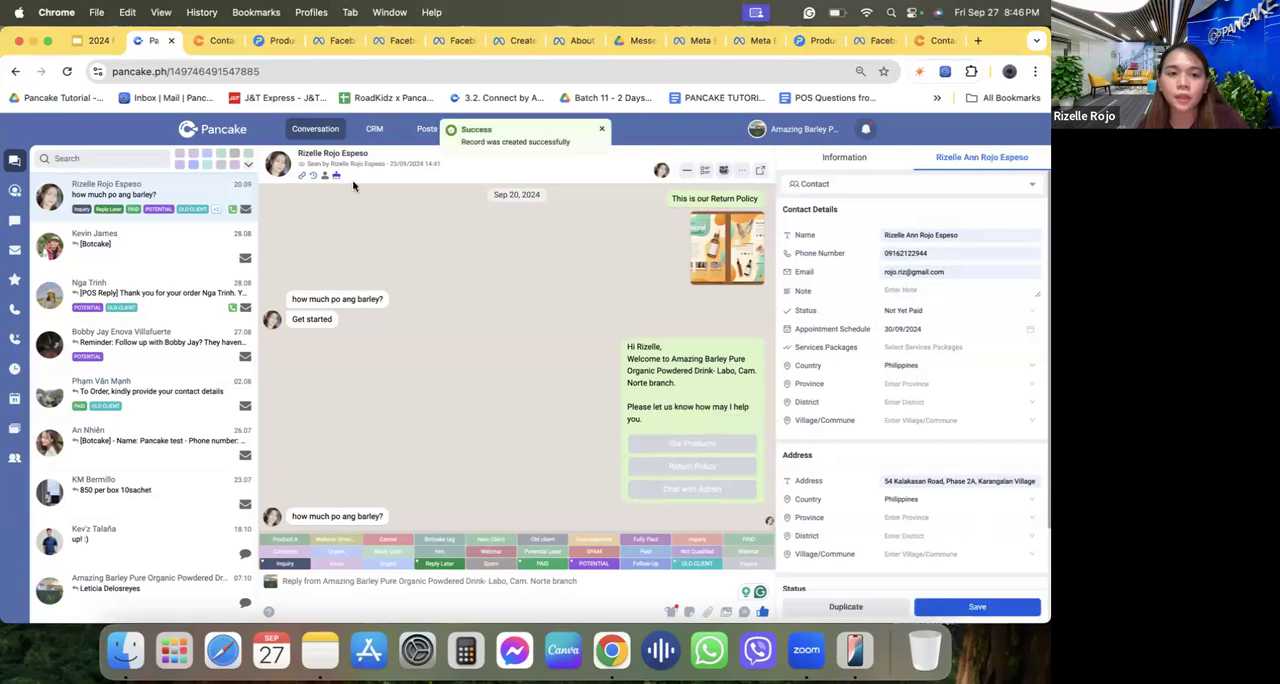
Refresh the CRM's contact table and set the newest contact's Services Packages to Window Type Installation.
click(215, 41)
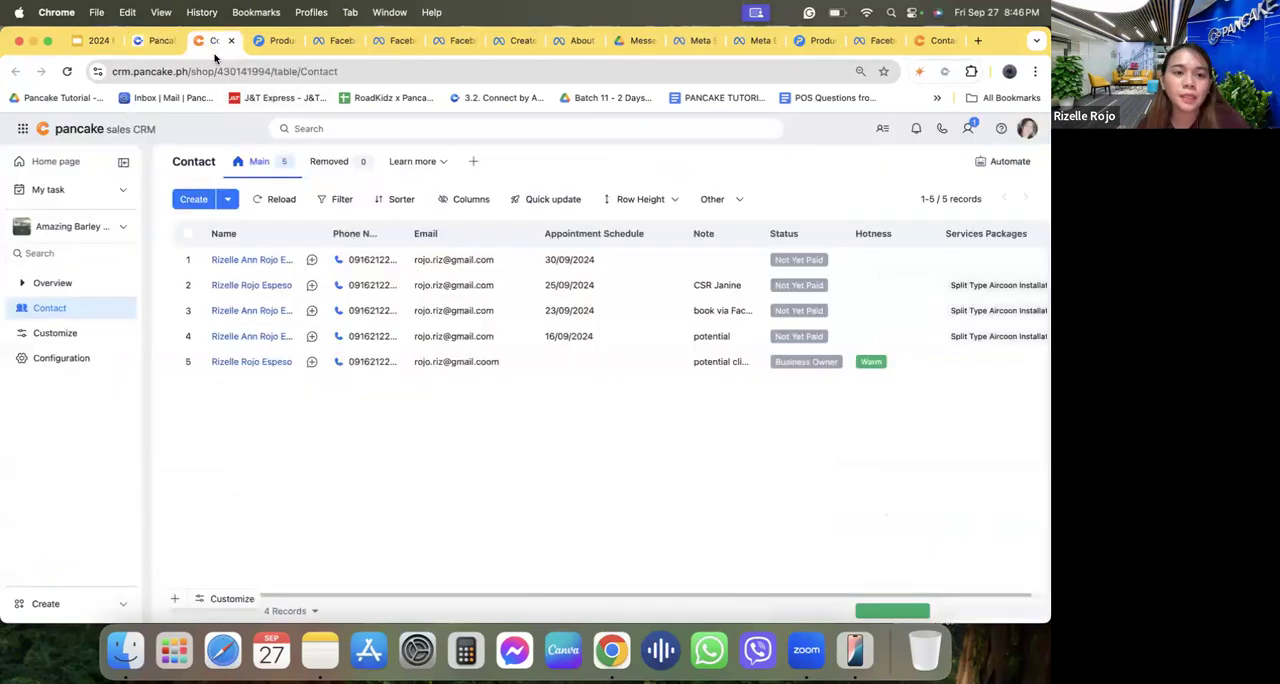
click(67, 71)
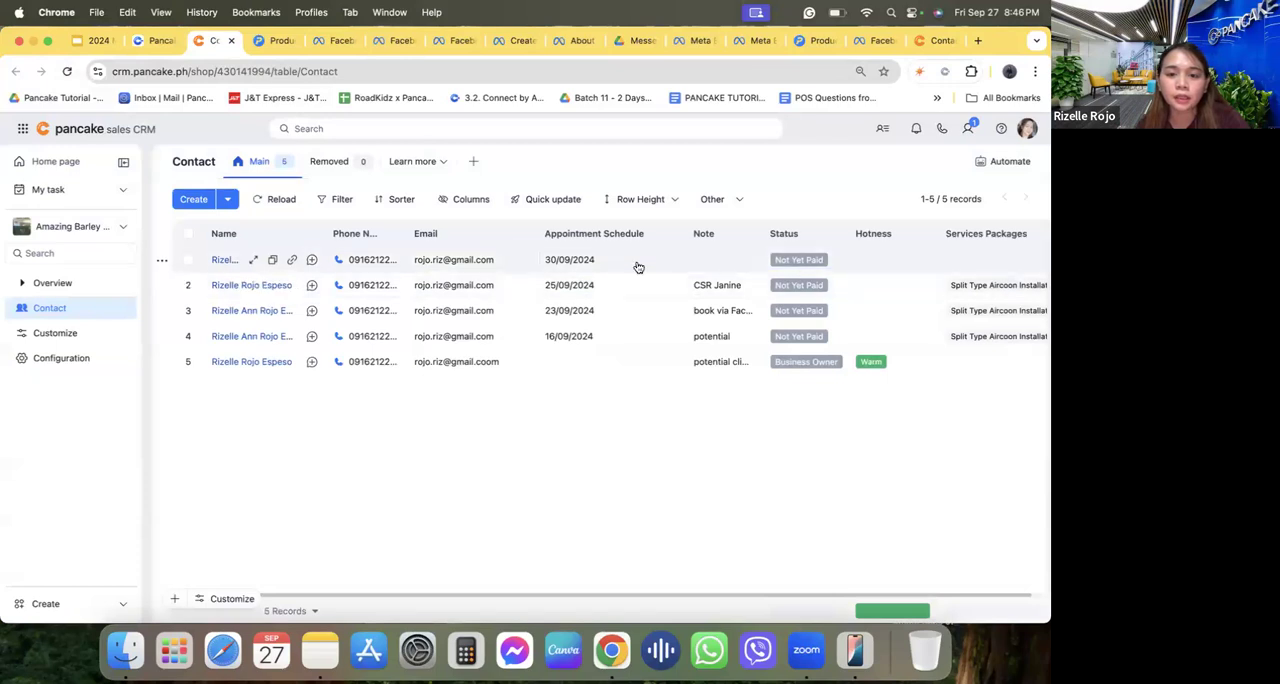
click(1002, 261)
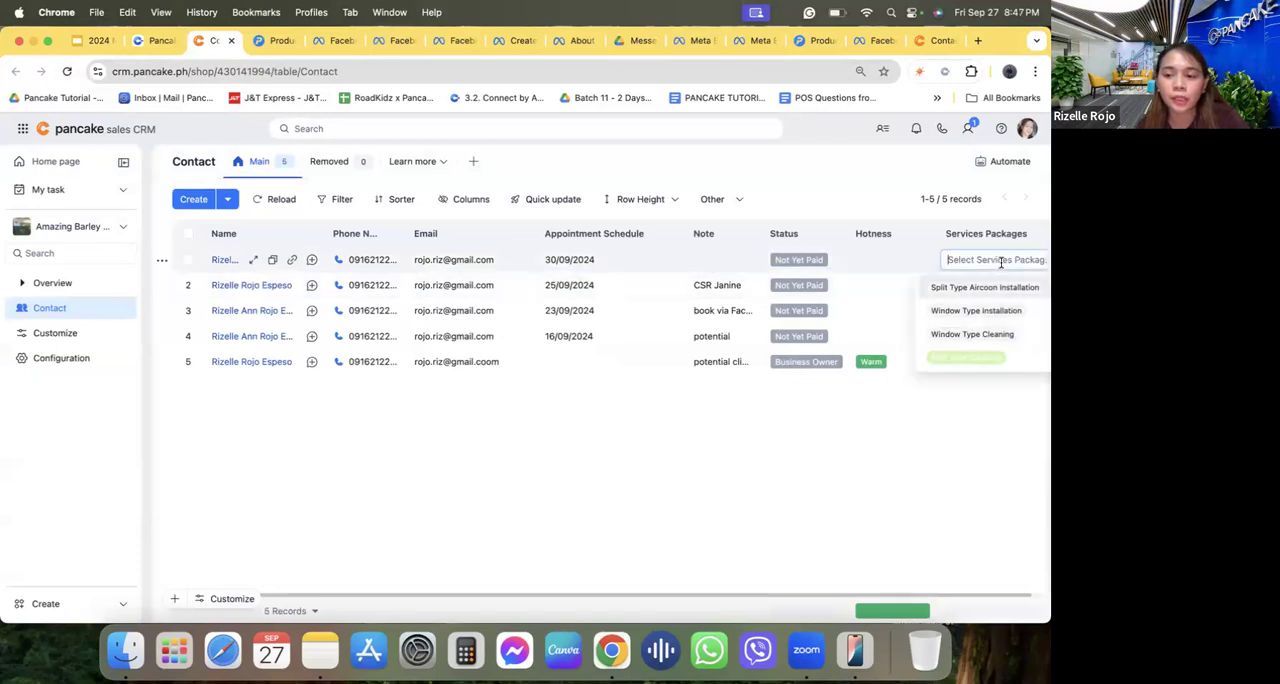
click(976, 311)
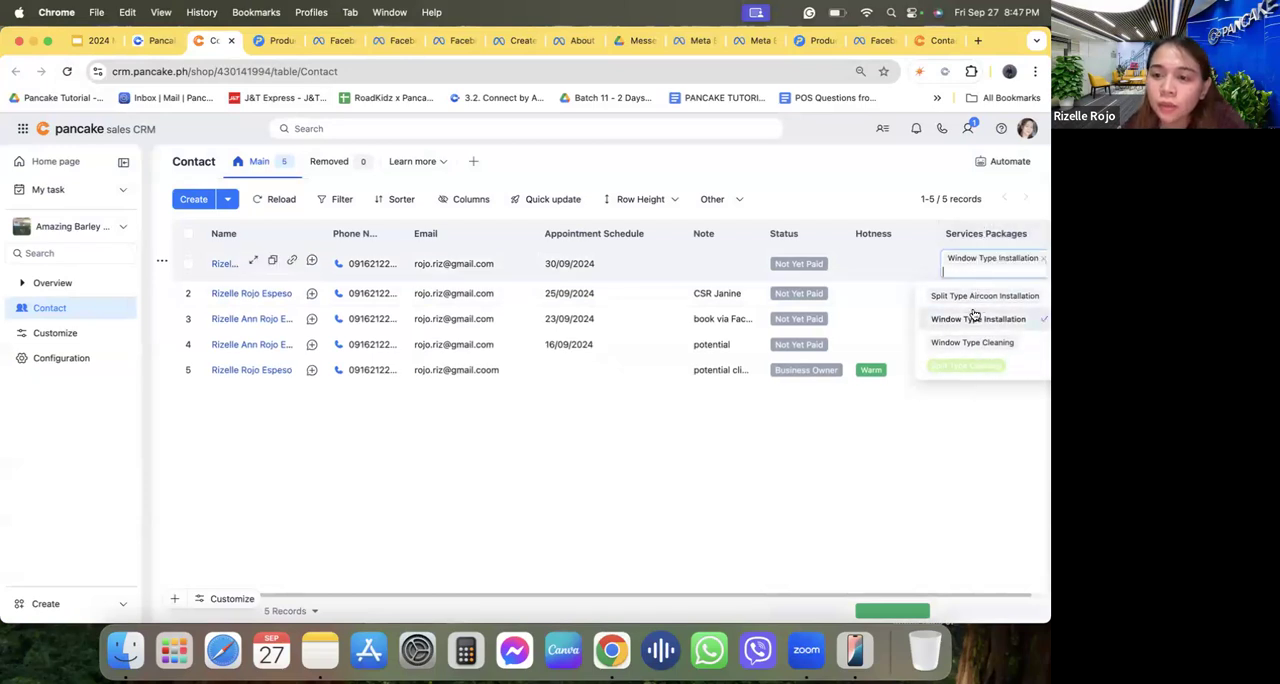
click(974, 412)
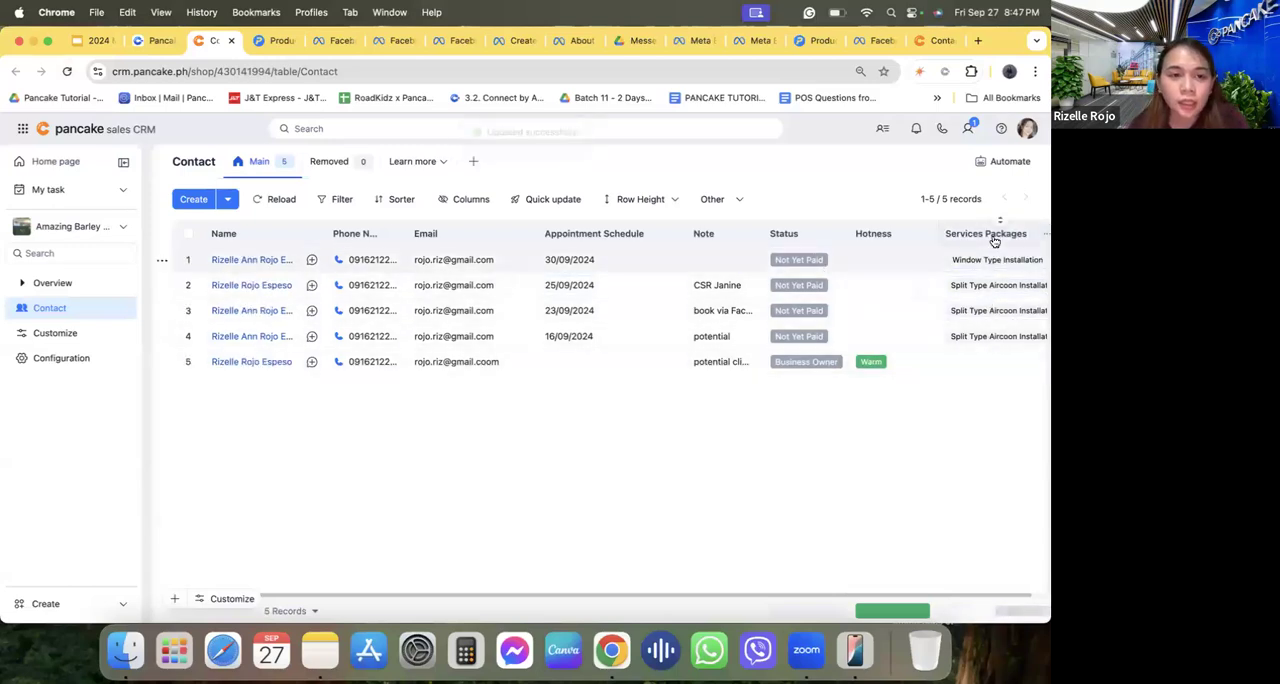
Return to the Pancake conversations, switch to the Pancake Philippines Demo page, and open the second customer conversation.
click(161, 45)
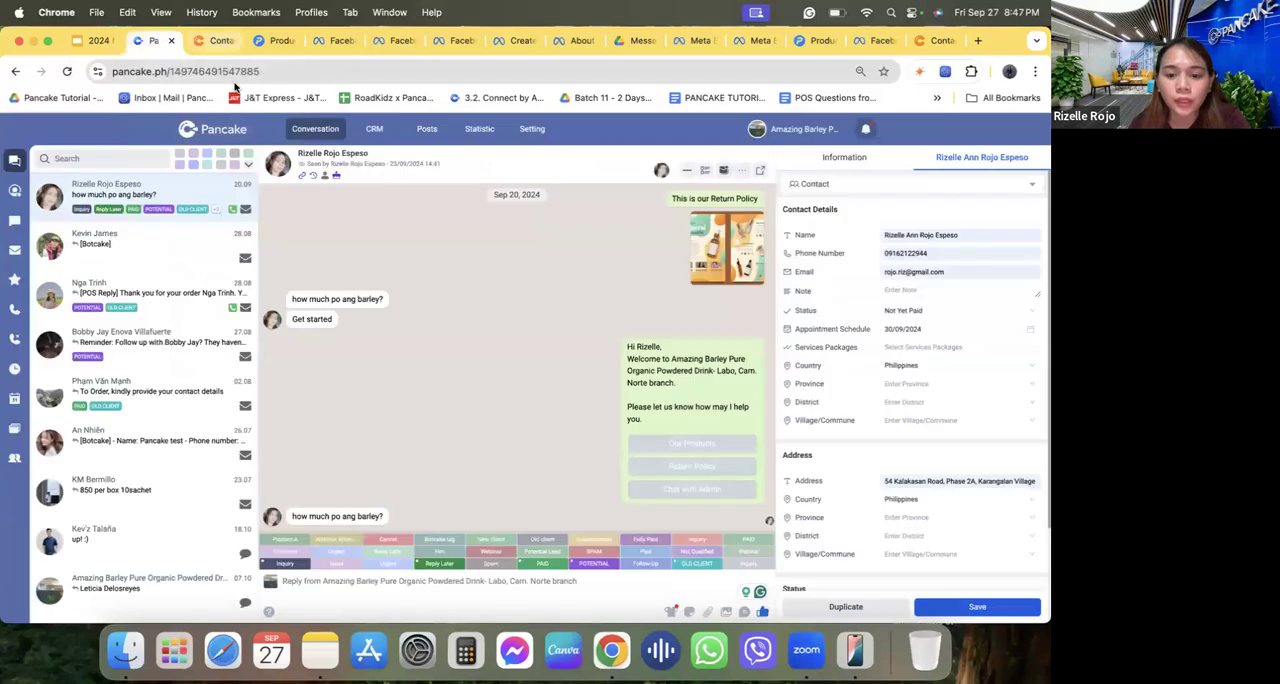
click(229, 132)
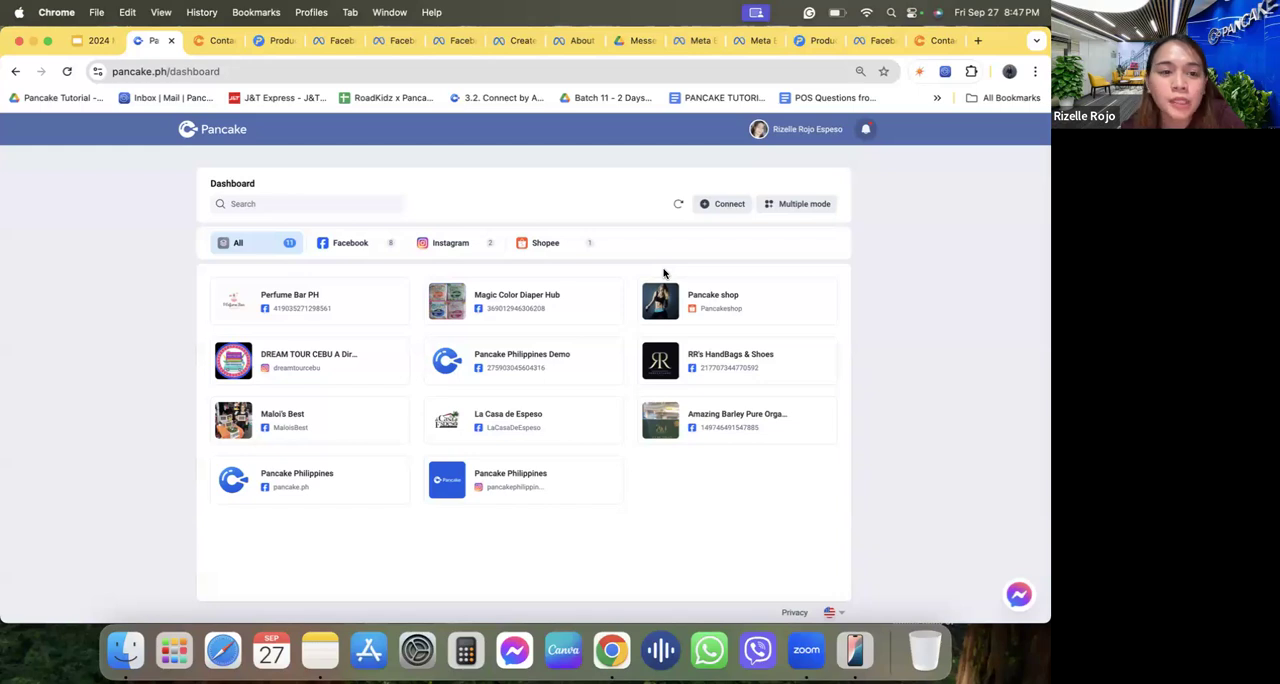
click(508, 369)
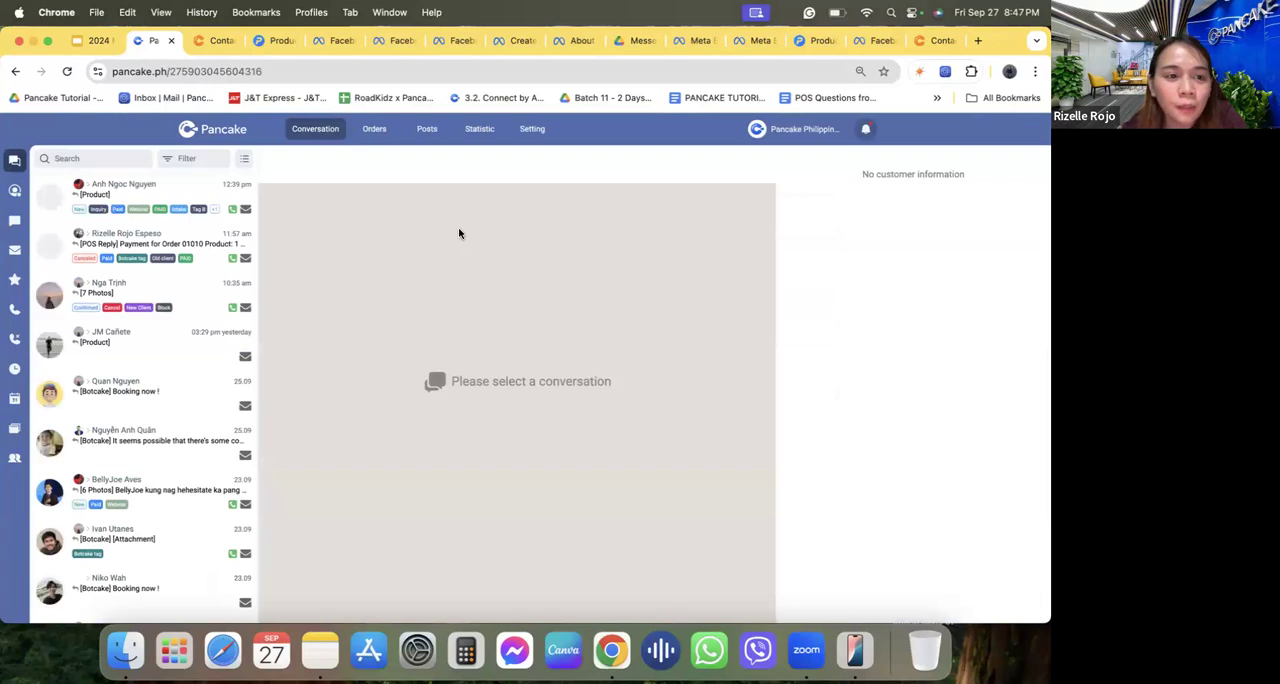
click(153, 245)
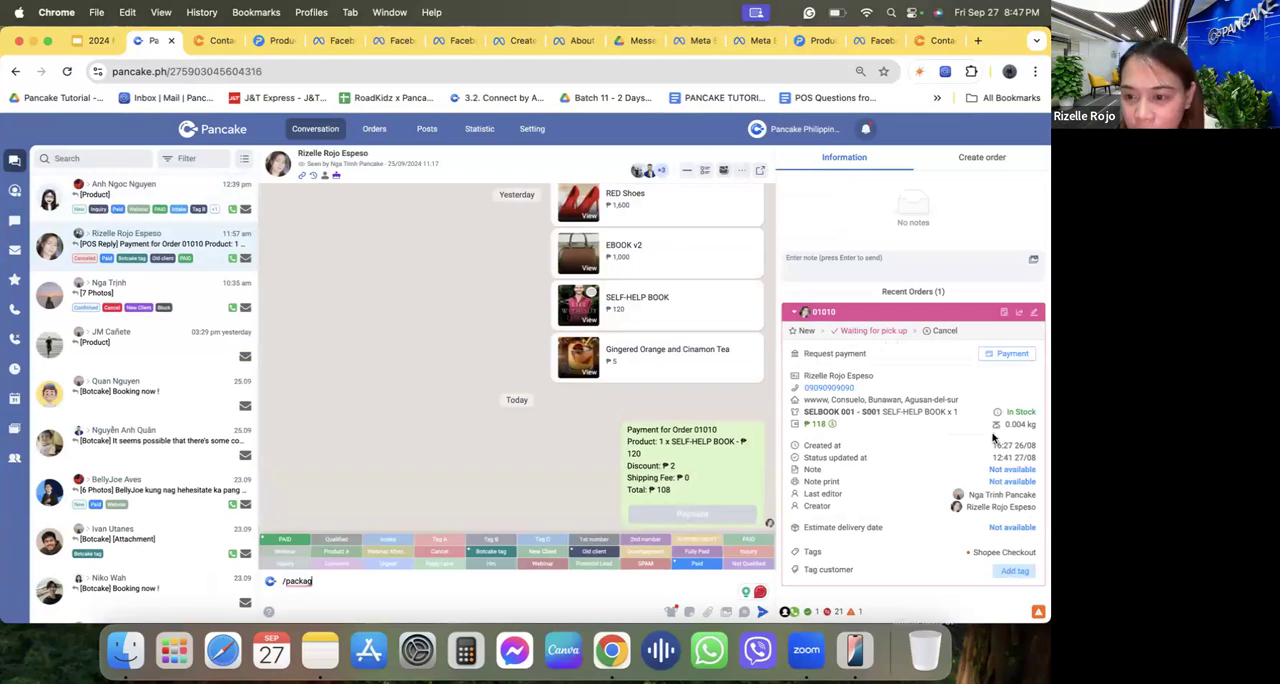
Review the customer's recent SELF-HELP BOOK order and send its payment request into the conversation.
triple_click(865, 412)
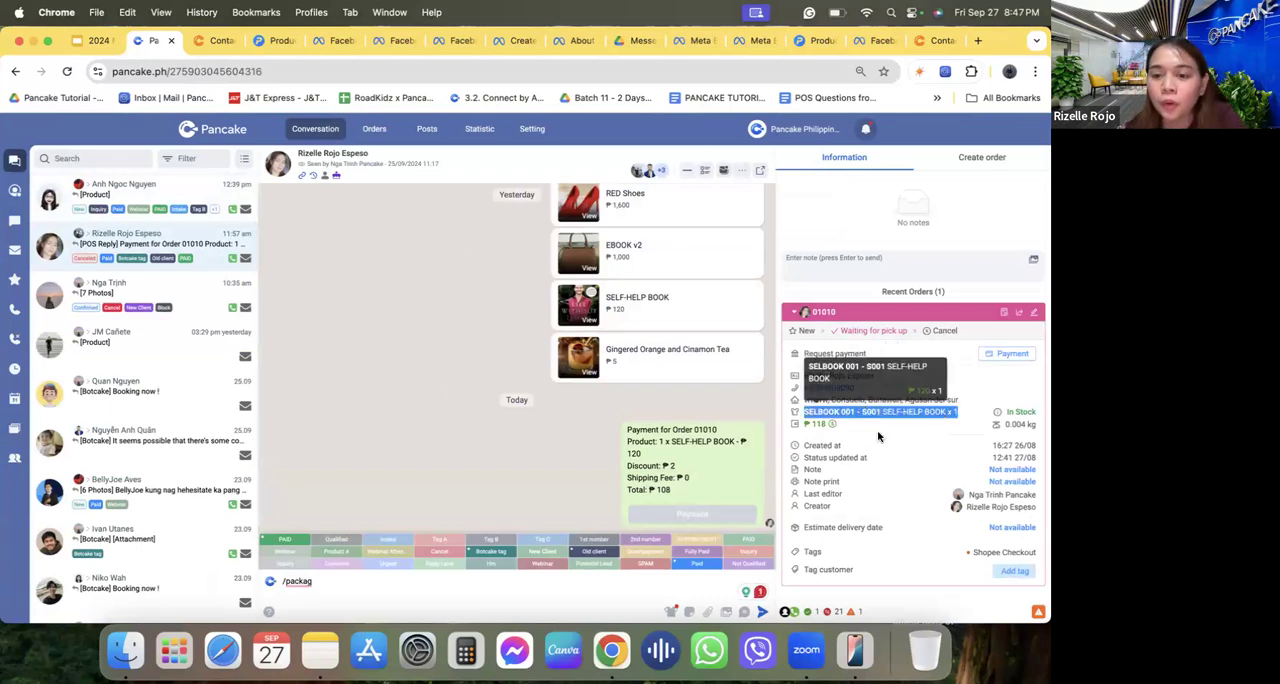
click(878, 436)
double_click(830, 354)
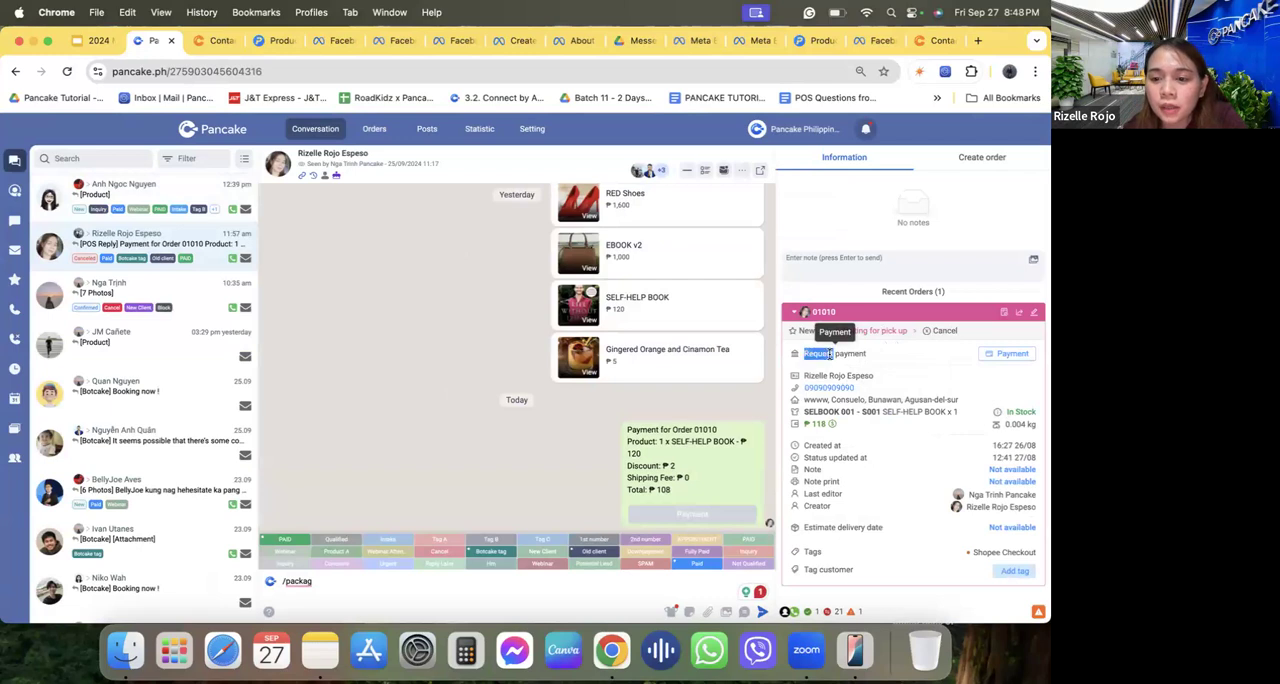
click(874, 360)
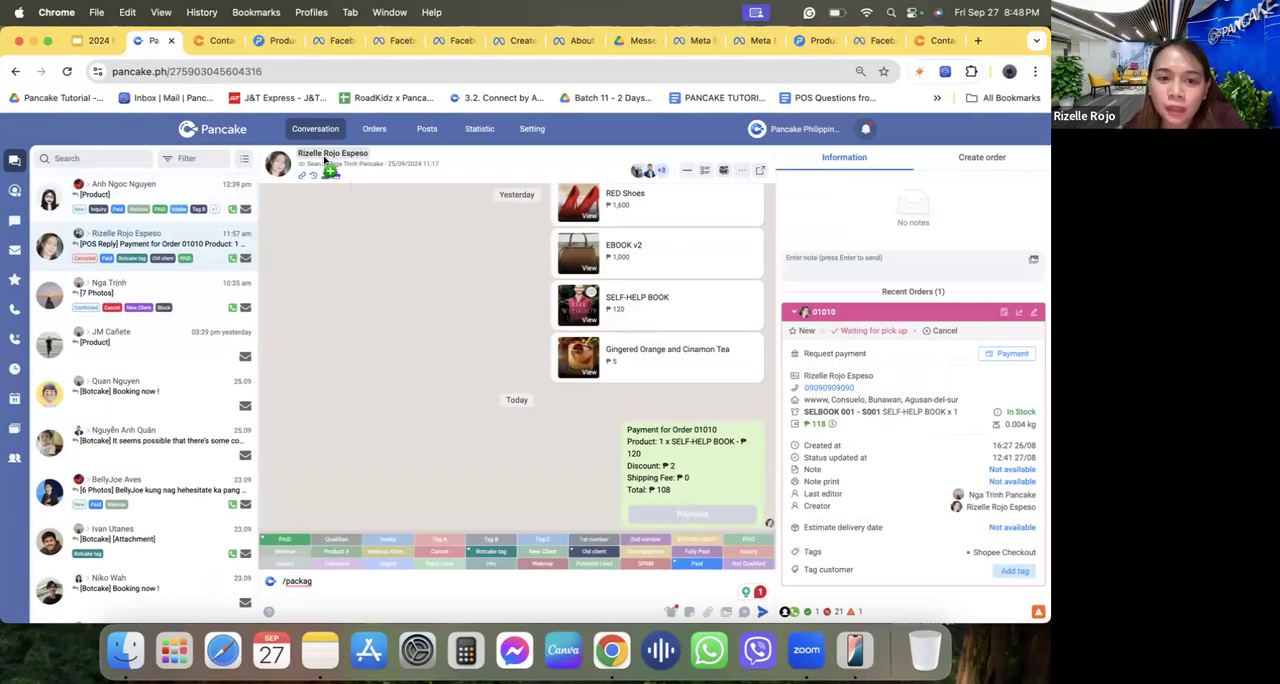
click(1010, 356)
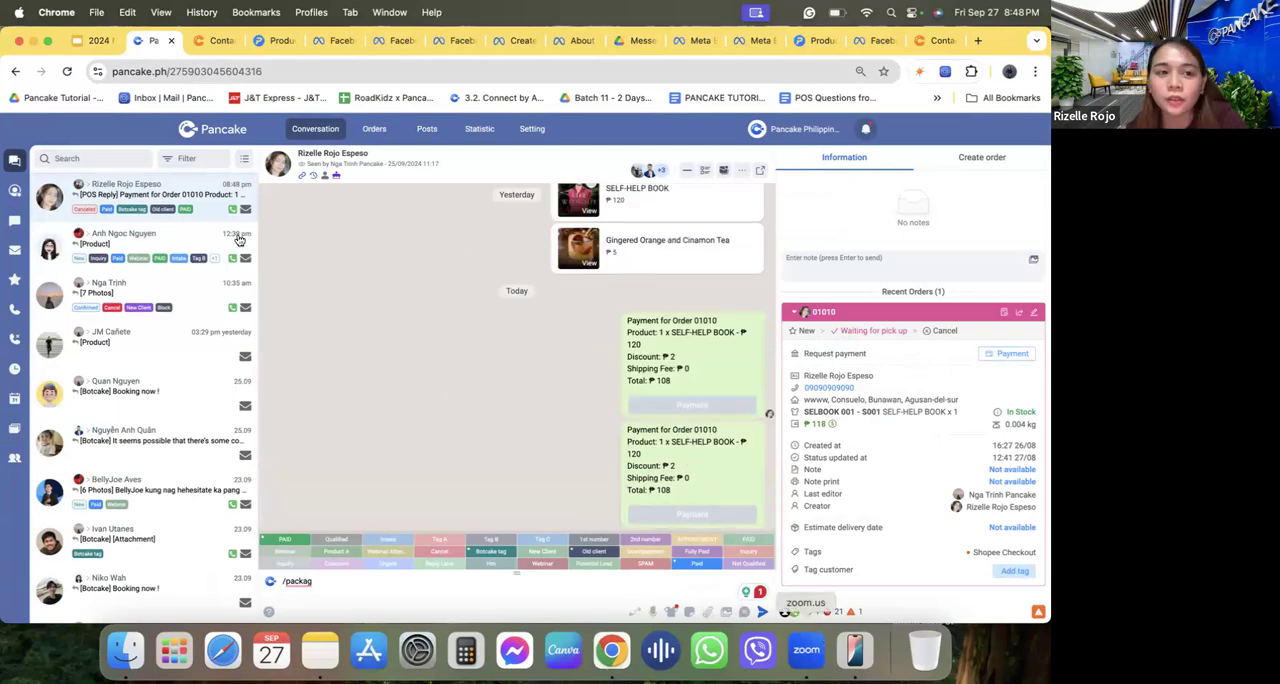
Switch to iPhone Mirroring, resume the connection, and open the payment link from the latest message in the Pancake Philippines Demo chat.
click(33, 41)
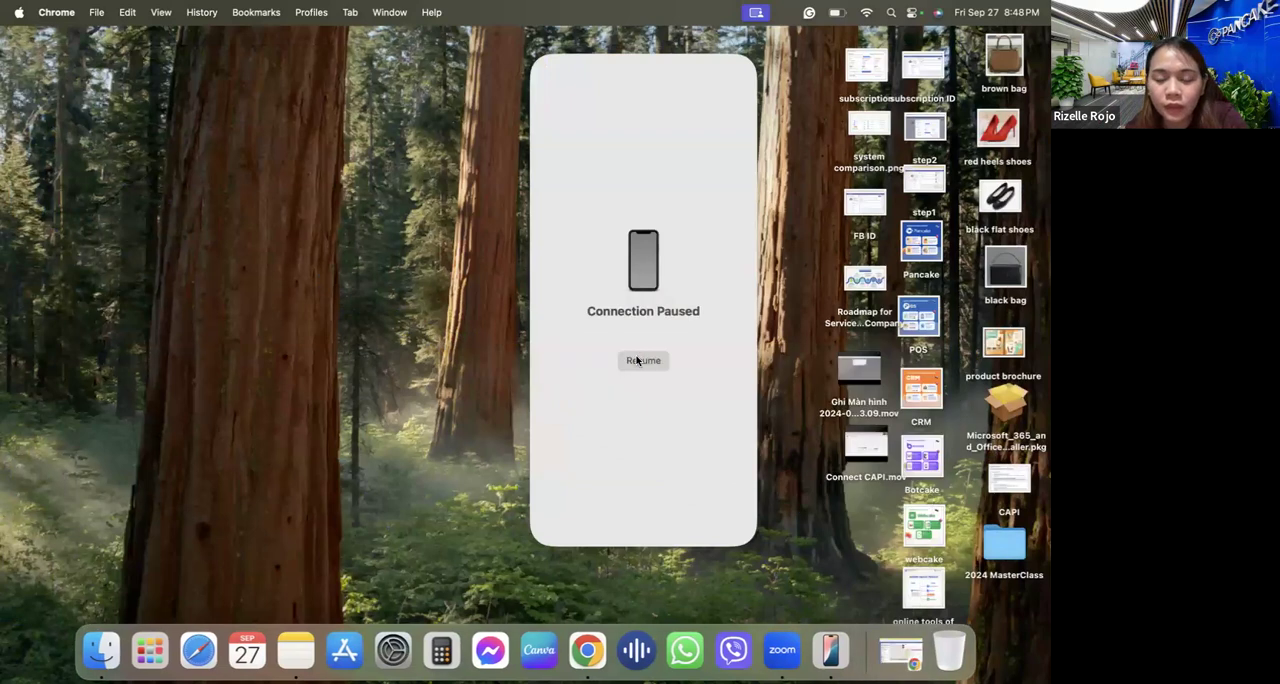
click(637, 361)
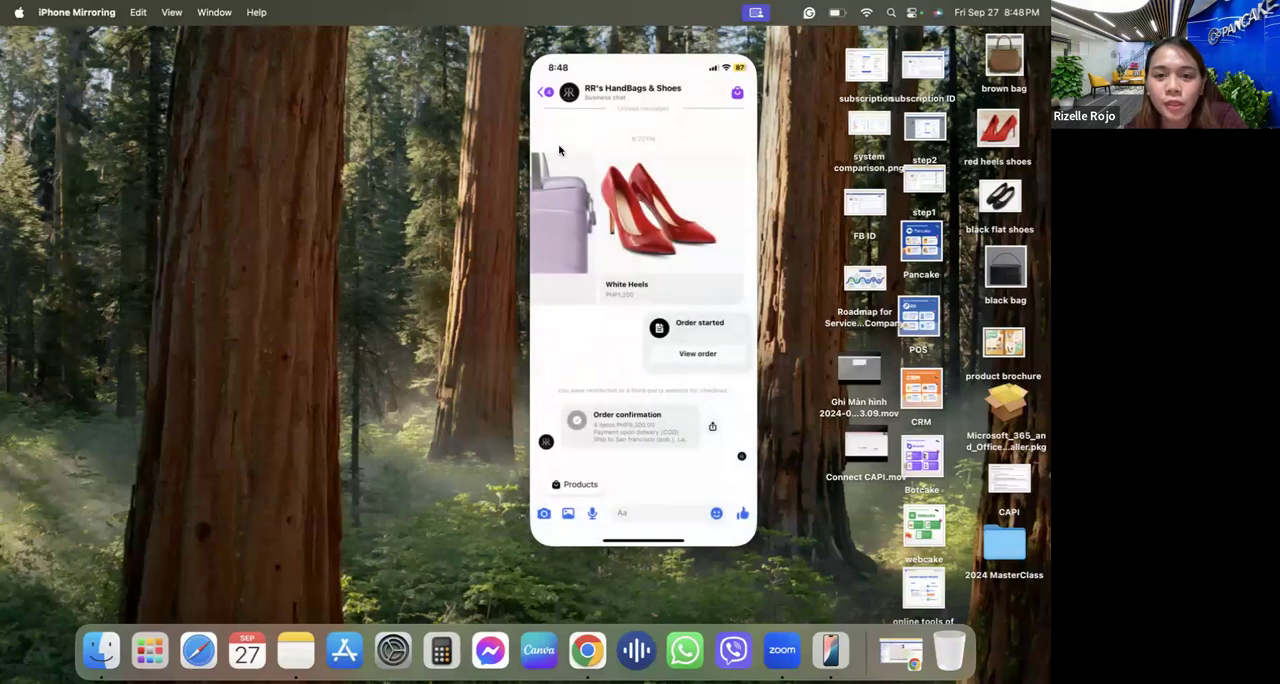
click(545, 93)
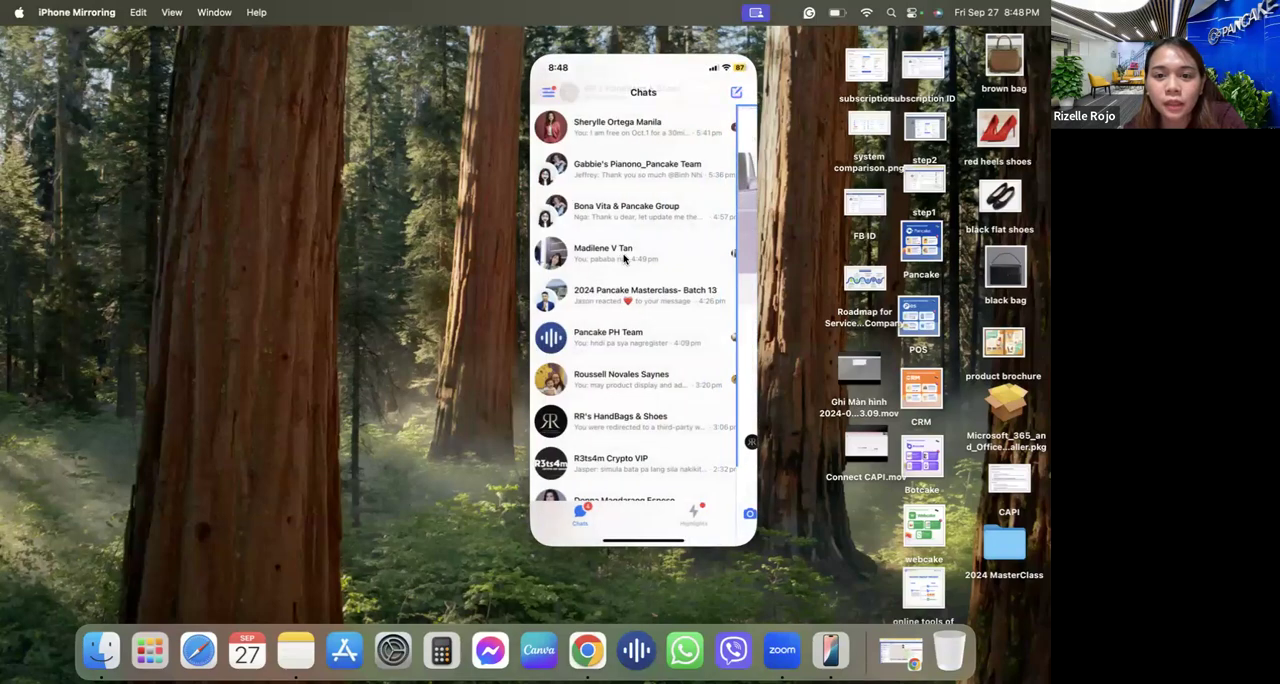
scroll(624, 258, up, 3)
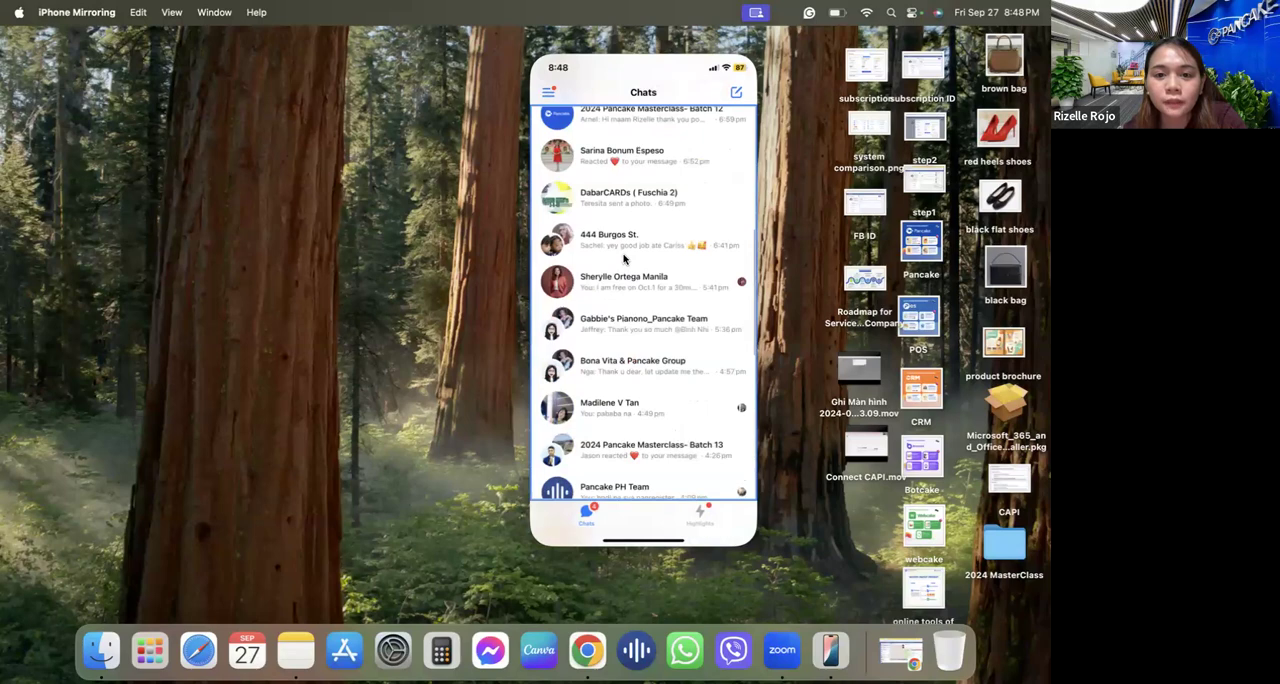
scroll(620, 157, up, 1)
scroll(620, 157, up, 3)
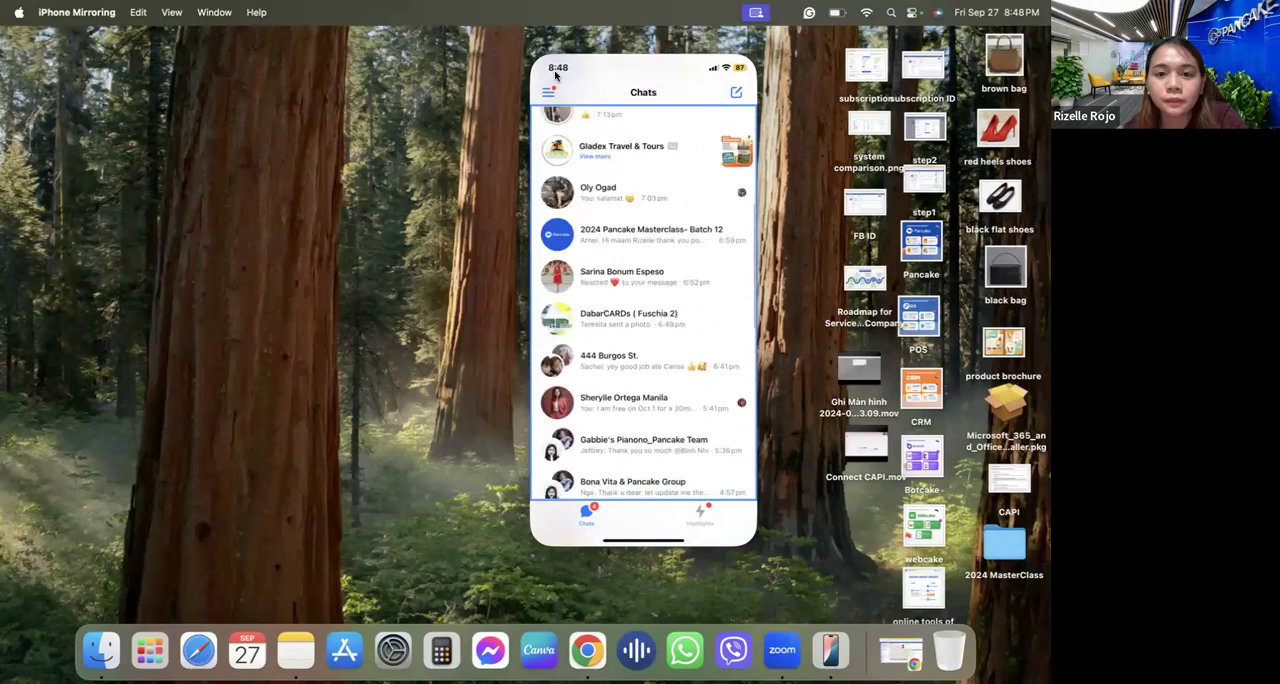
scroll(640, 334, up, 3)
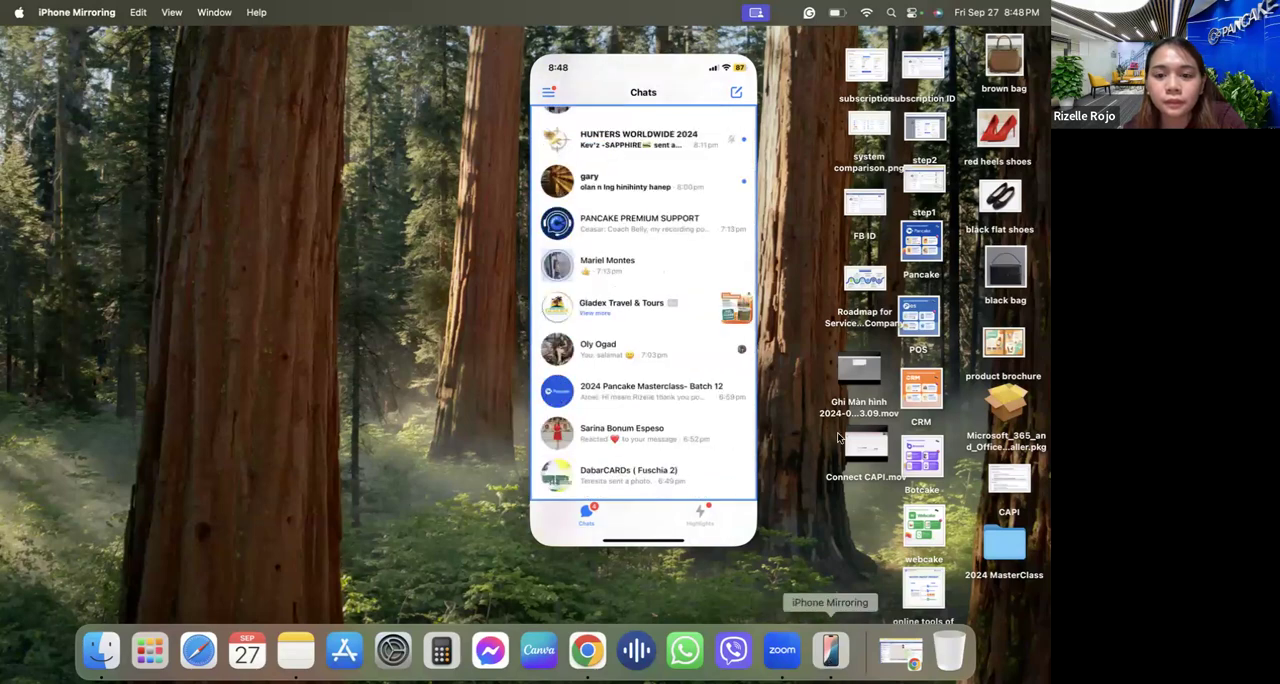
scroll(676, 305, up, 5)
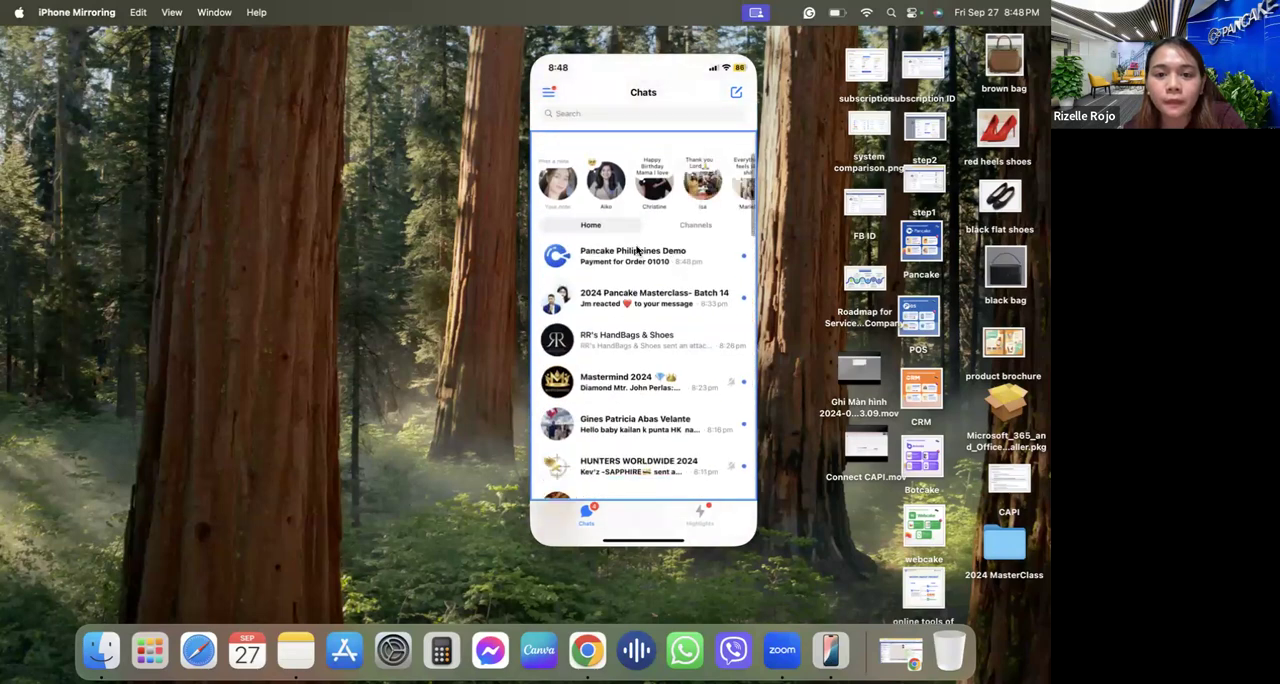
click(636, 254)
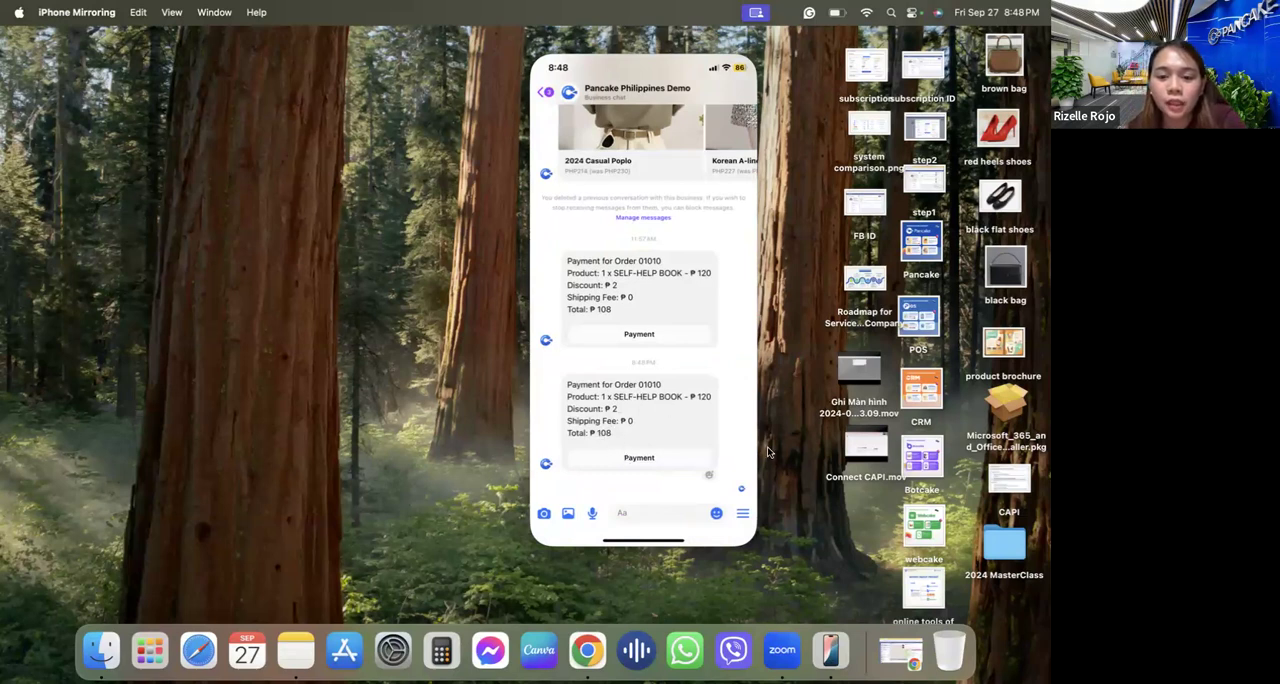
click(632, 462)
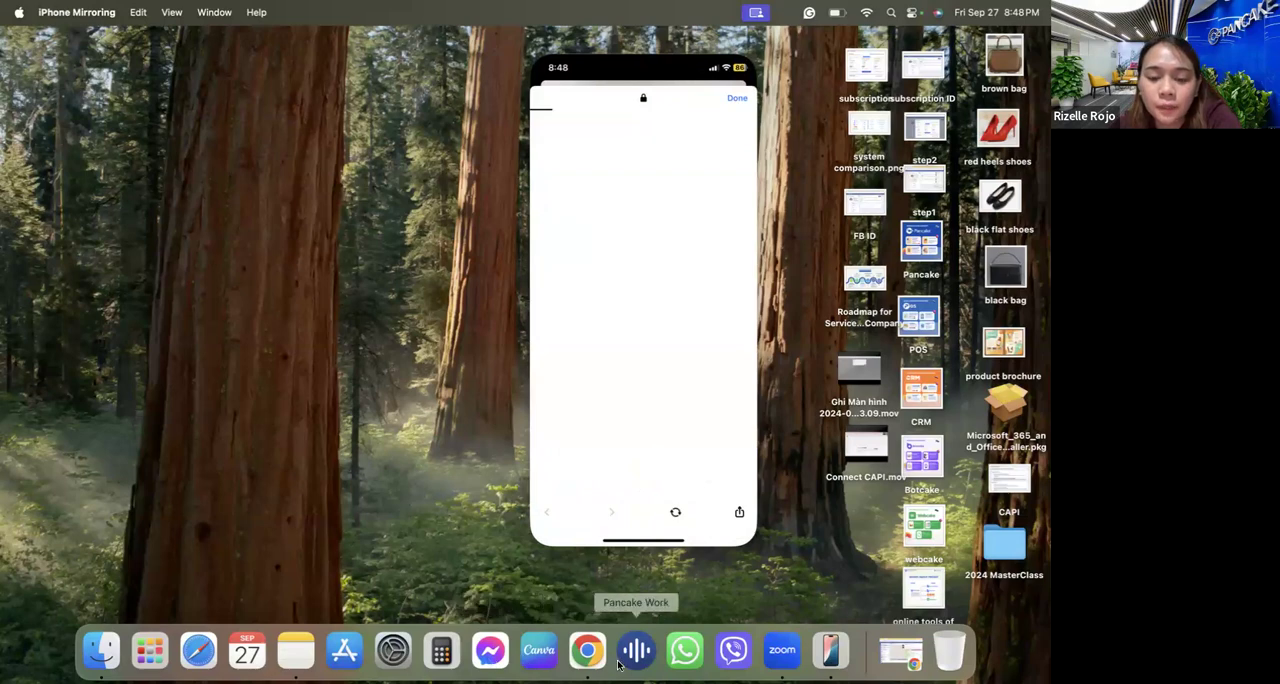
Revisit the order's Request payment entry in Chrome, return to the mirrored phone, and check the Mac's Wi-Fi connection.
click(587, 651)
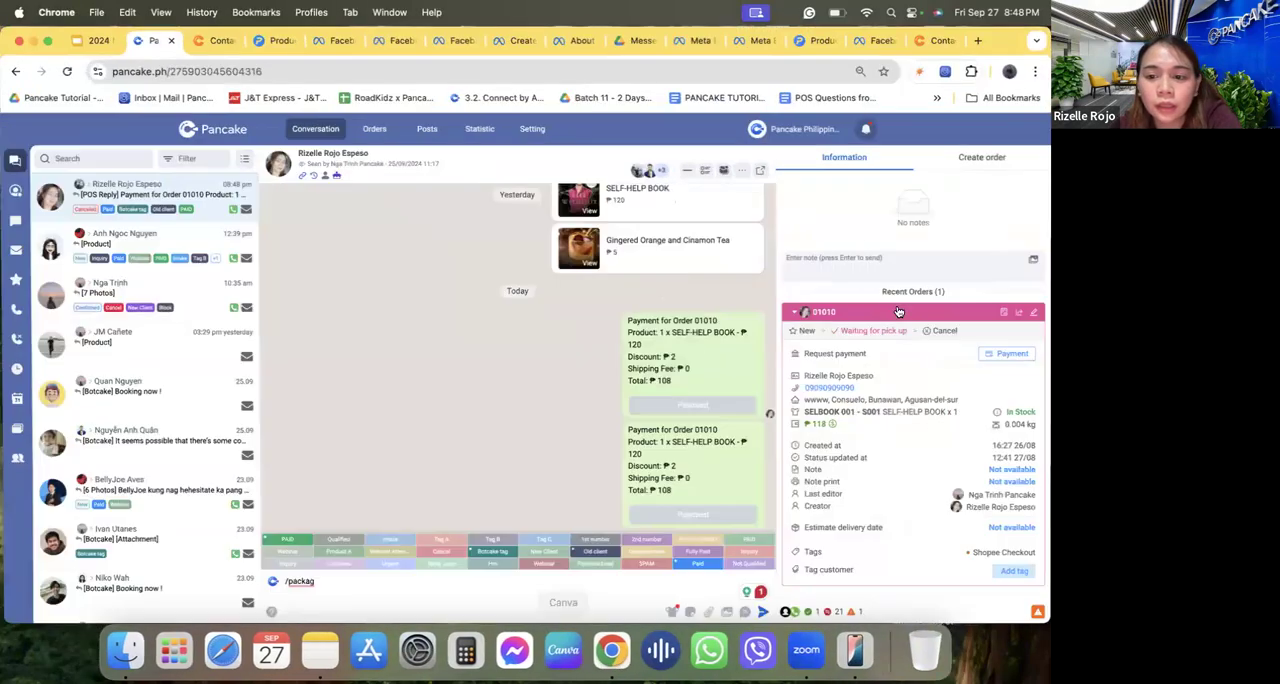
triple_click(830, 353)
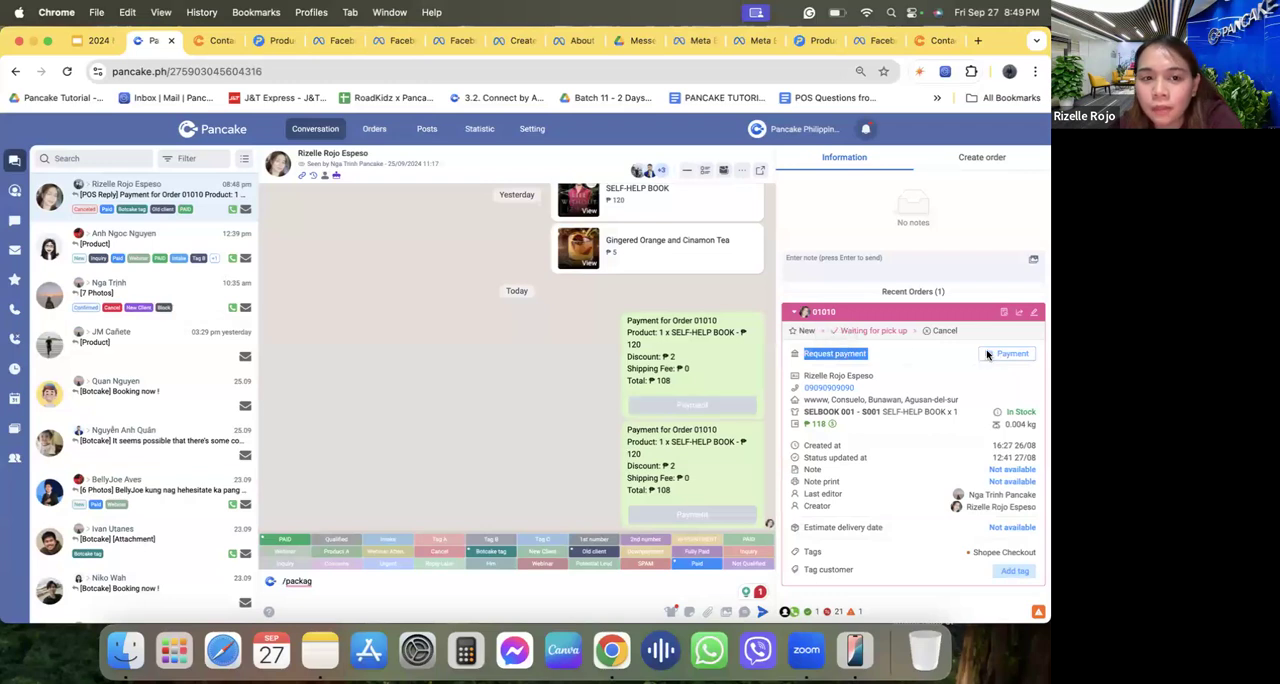
click(32, 42)
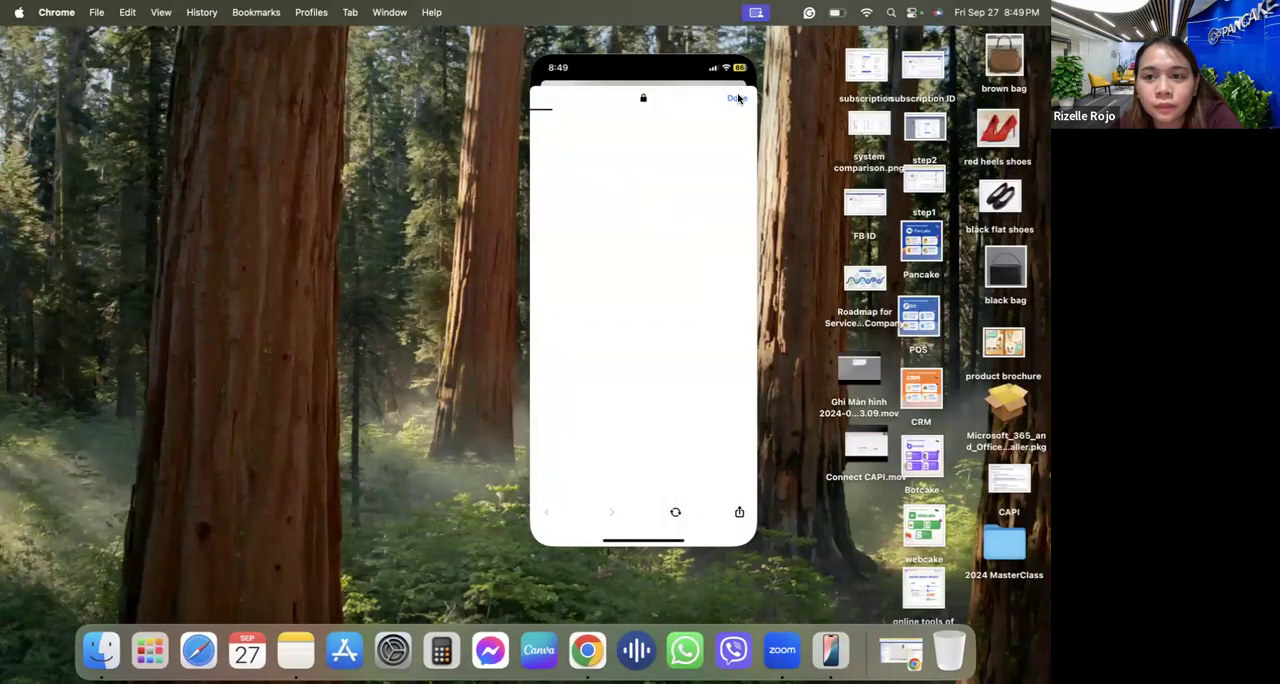
click(866, 14)
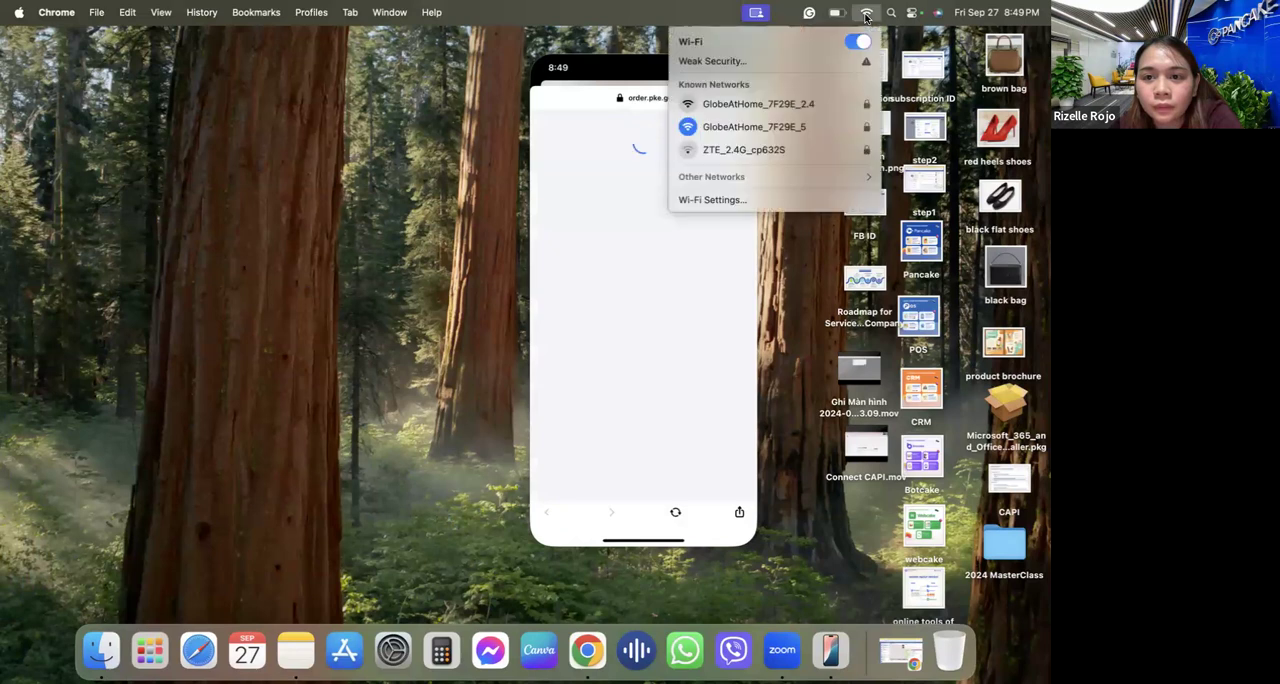
click(866, 17)
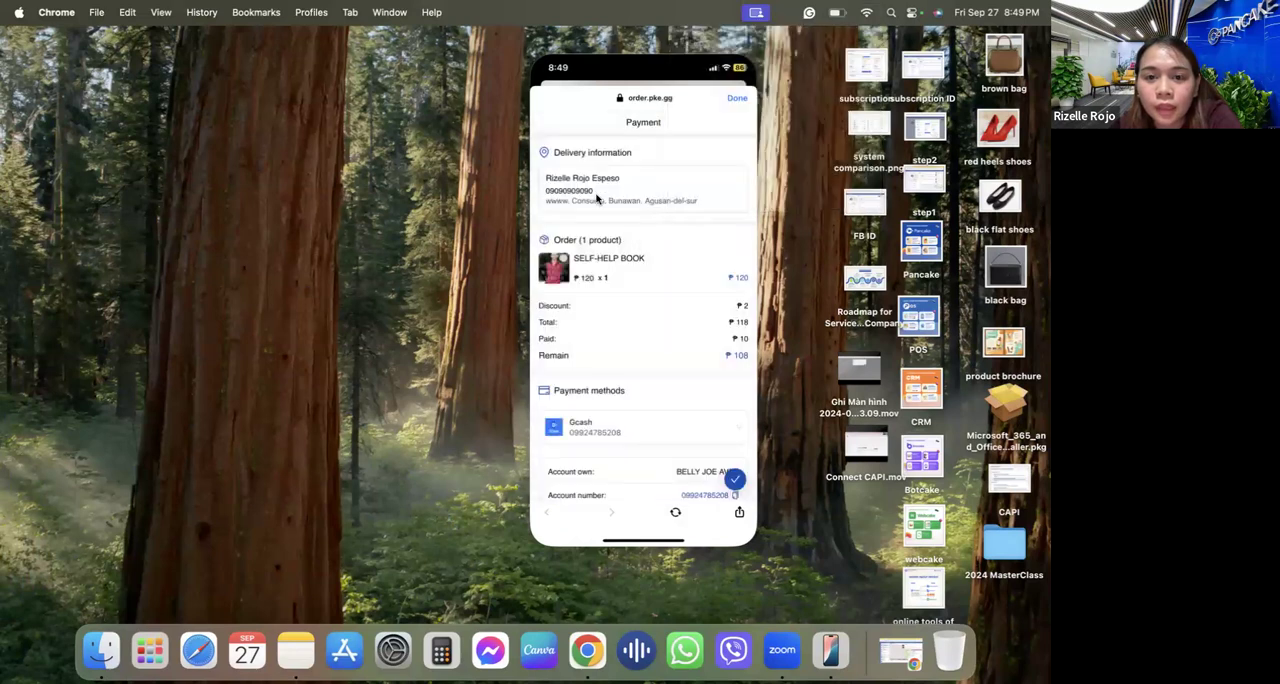
Keep the first Gcash account as payment method, view the Proof of Payment section, and try to confirm without uploading proof.
click(595, 428)
click(716, 426)
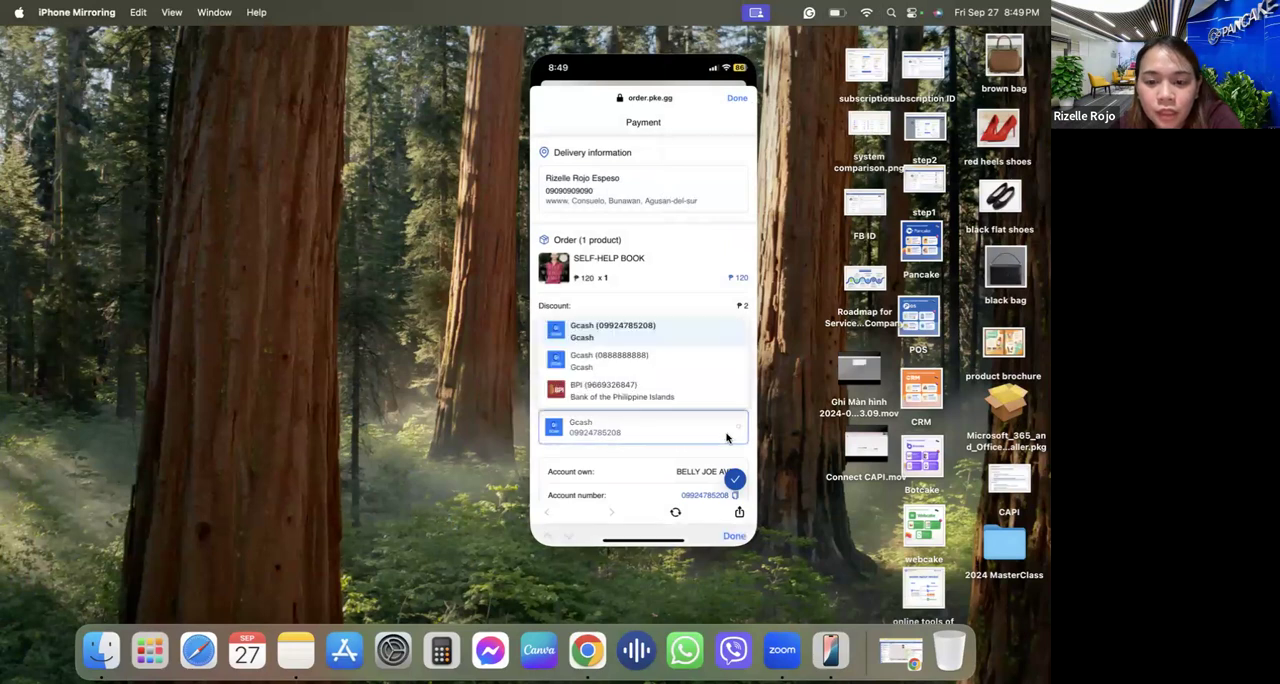
click(675, 337)
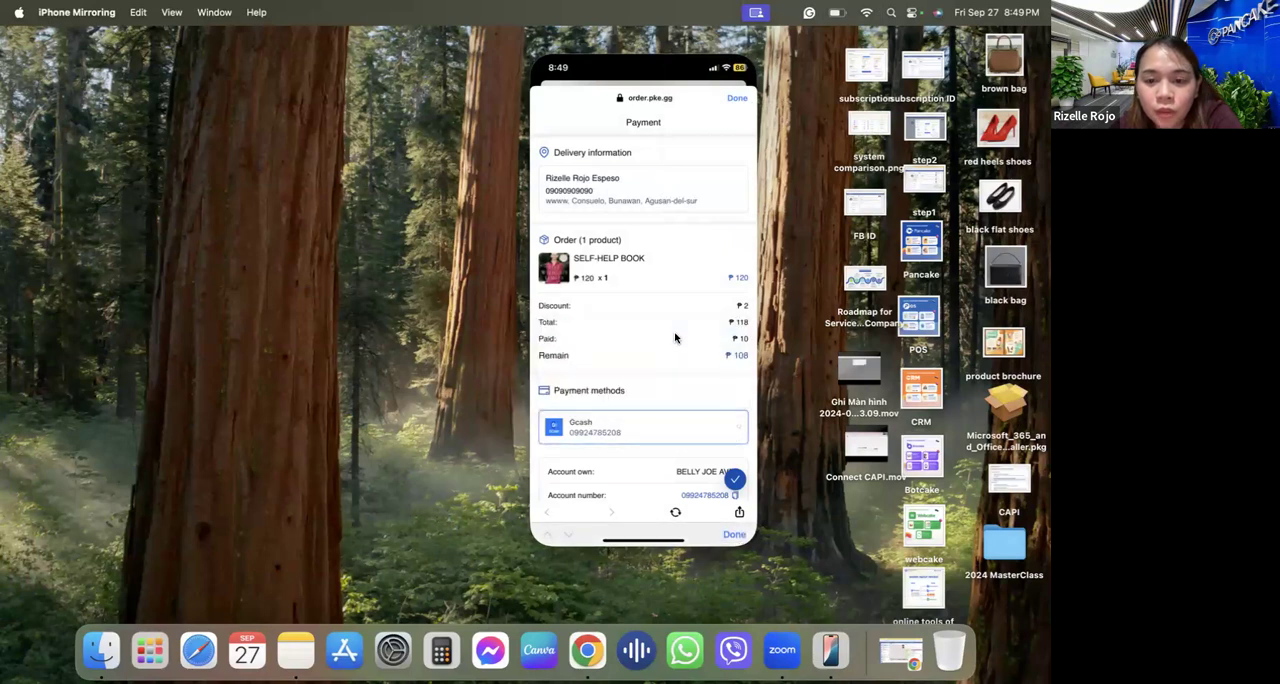
scroll(636, 413, down, 3)
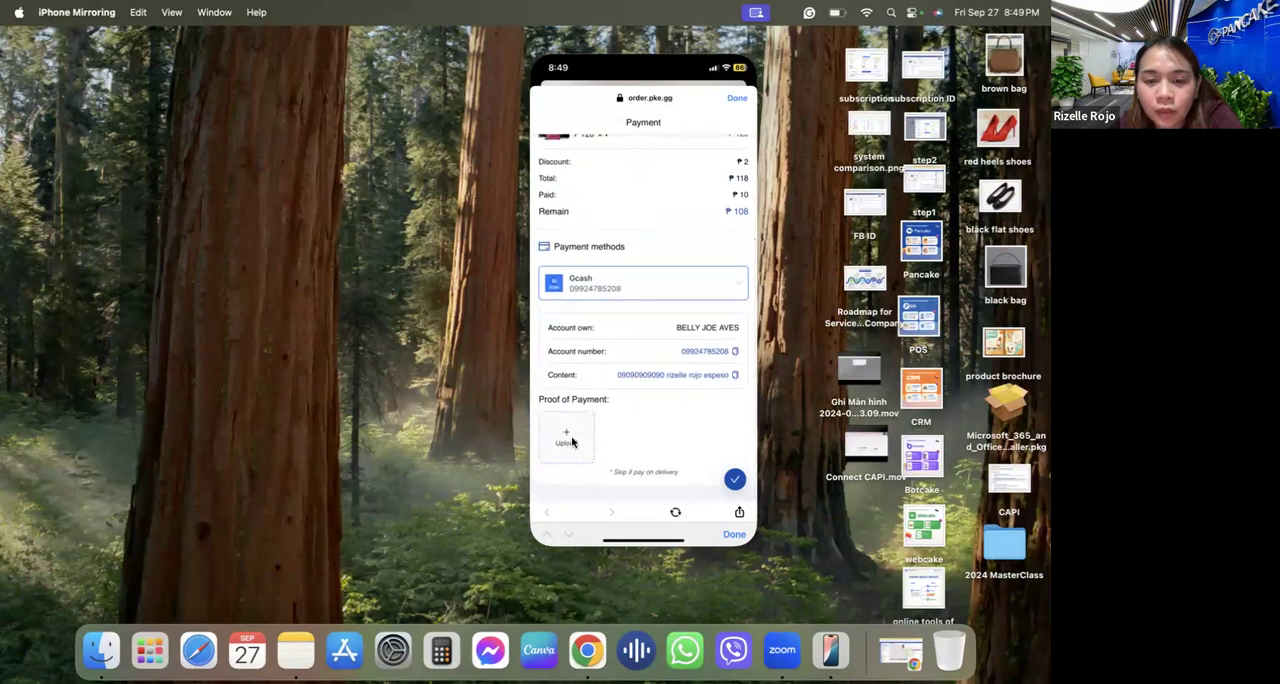
click(734, 476)
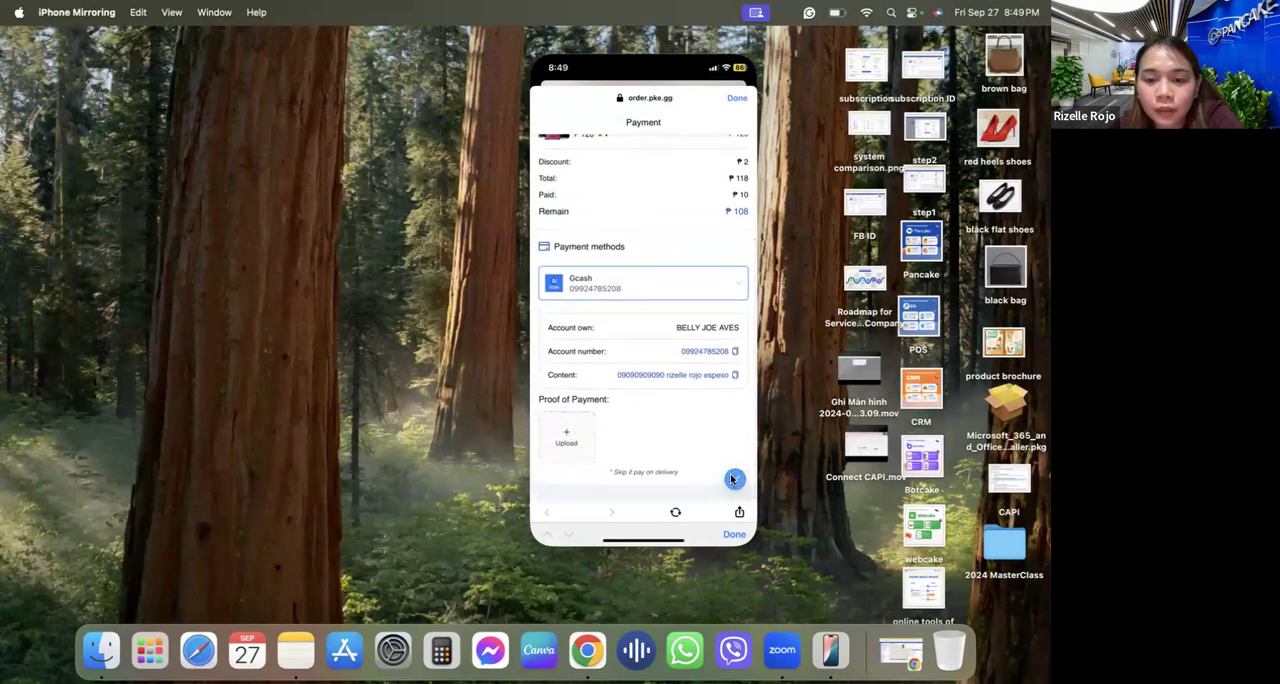
scroll(711, 386, up, 3)
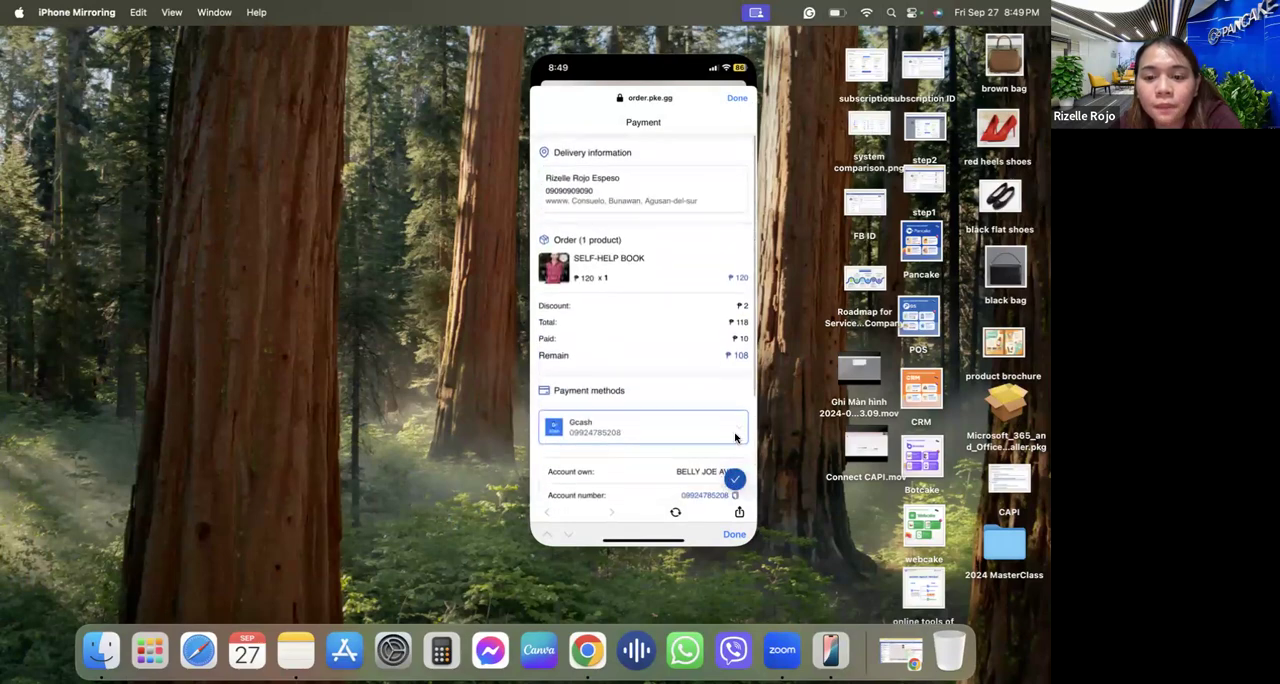
Close the payment page on the mirrored phone to return to the Pancake Philippines Demo chat, and switch back to Chrome.
click(734, 478)
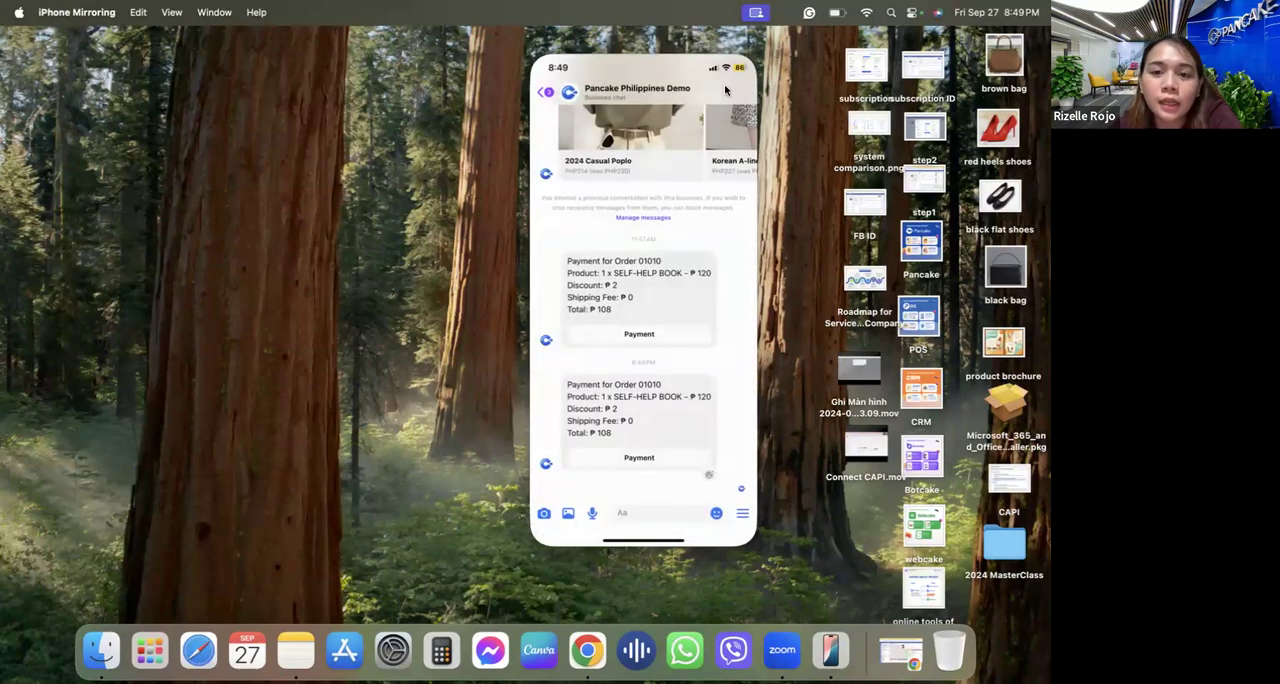
click(487, 138)
click(563, 359)
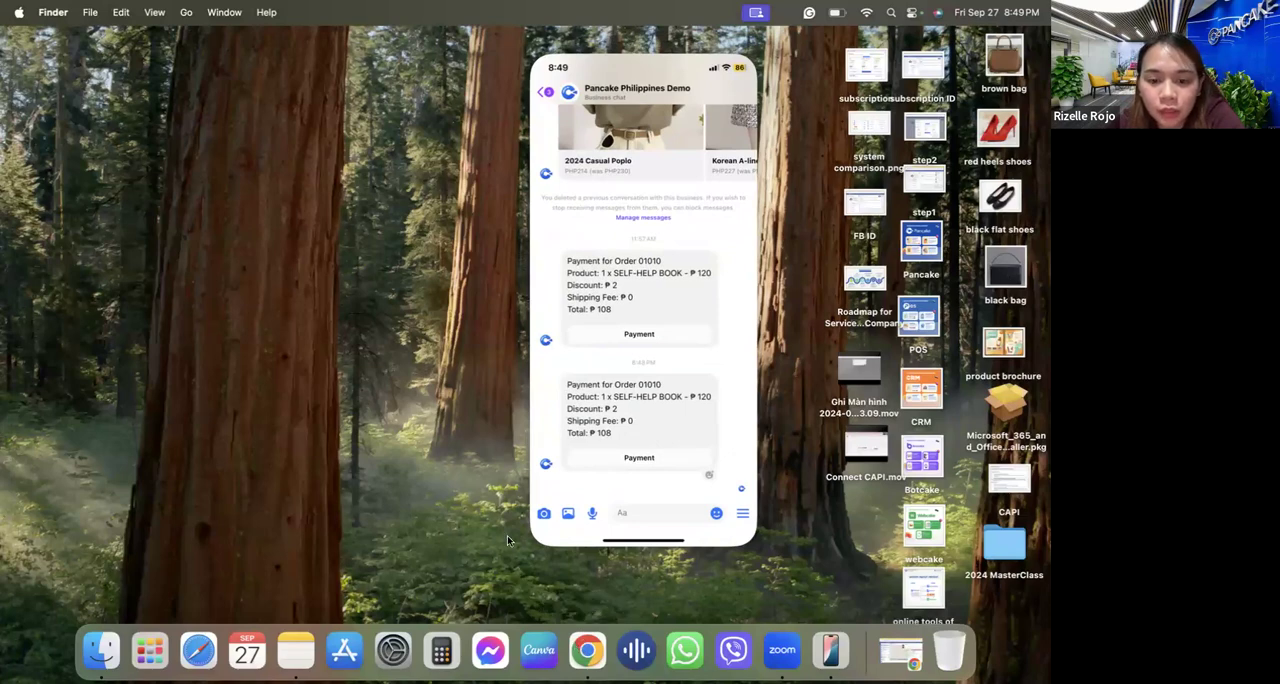
click(586, 652)
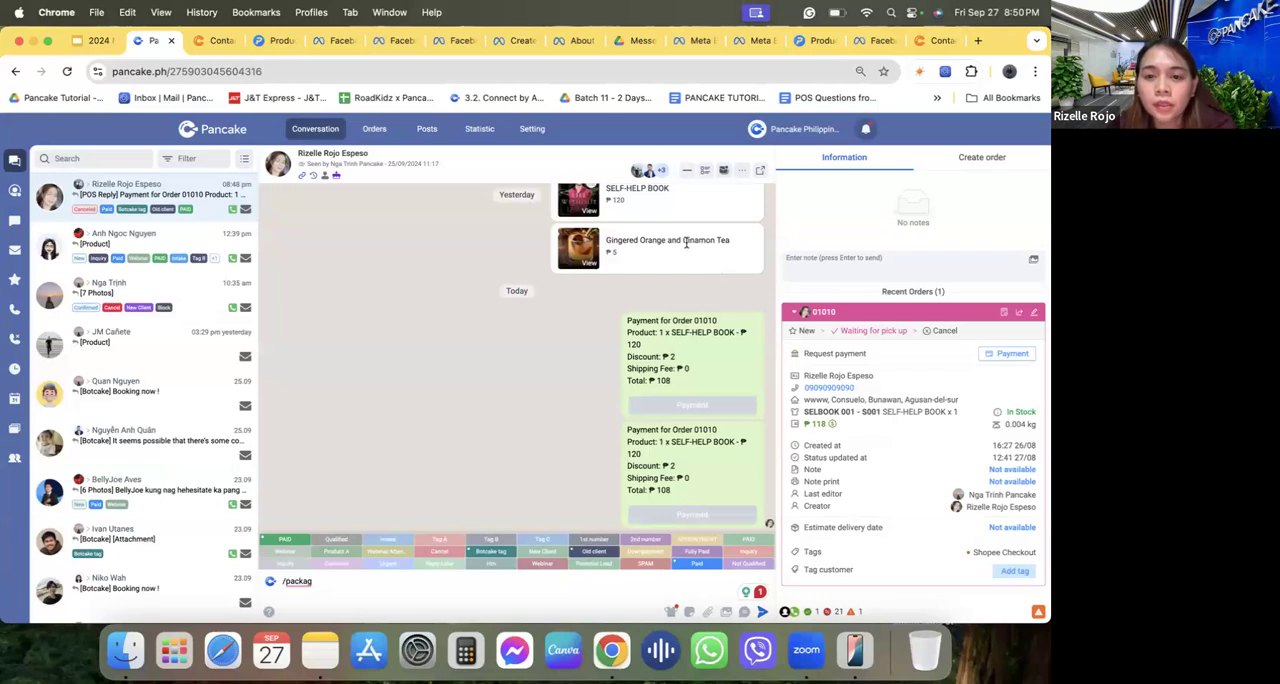
From the Pancake dashboard, view the channels available for a new connection, and open the RR's HandBags & Shoes page.
click(213, 131)
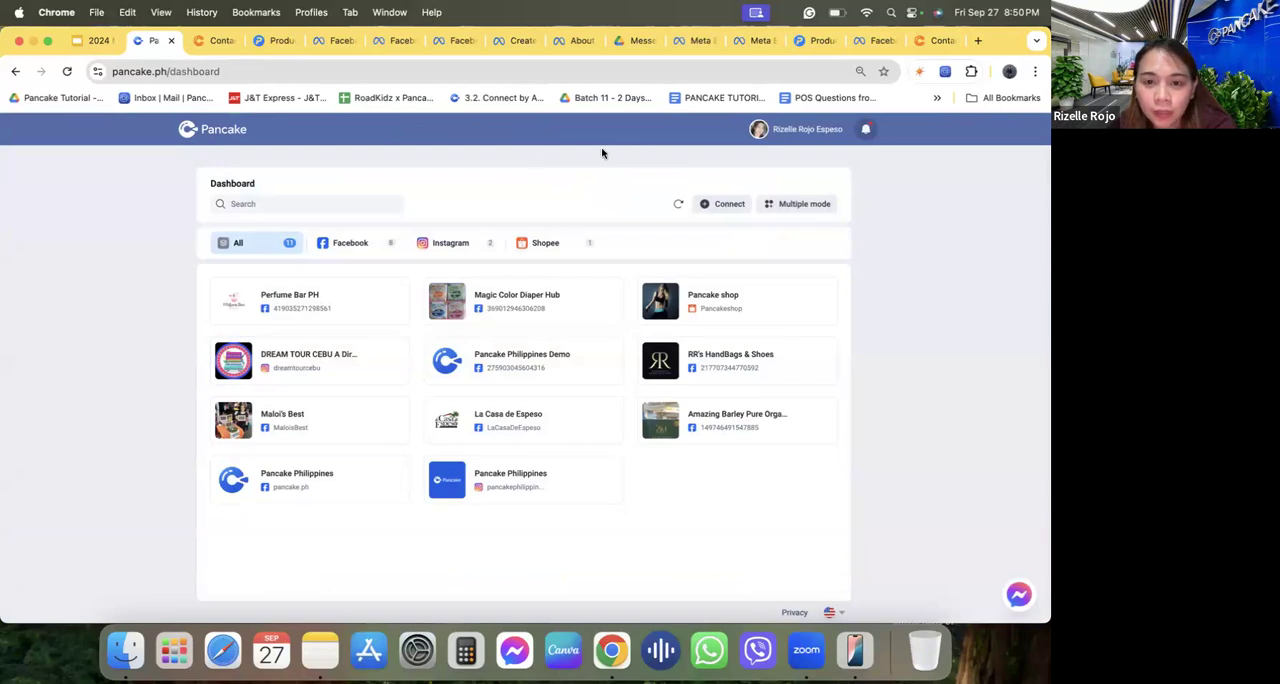
click(773, 204)
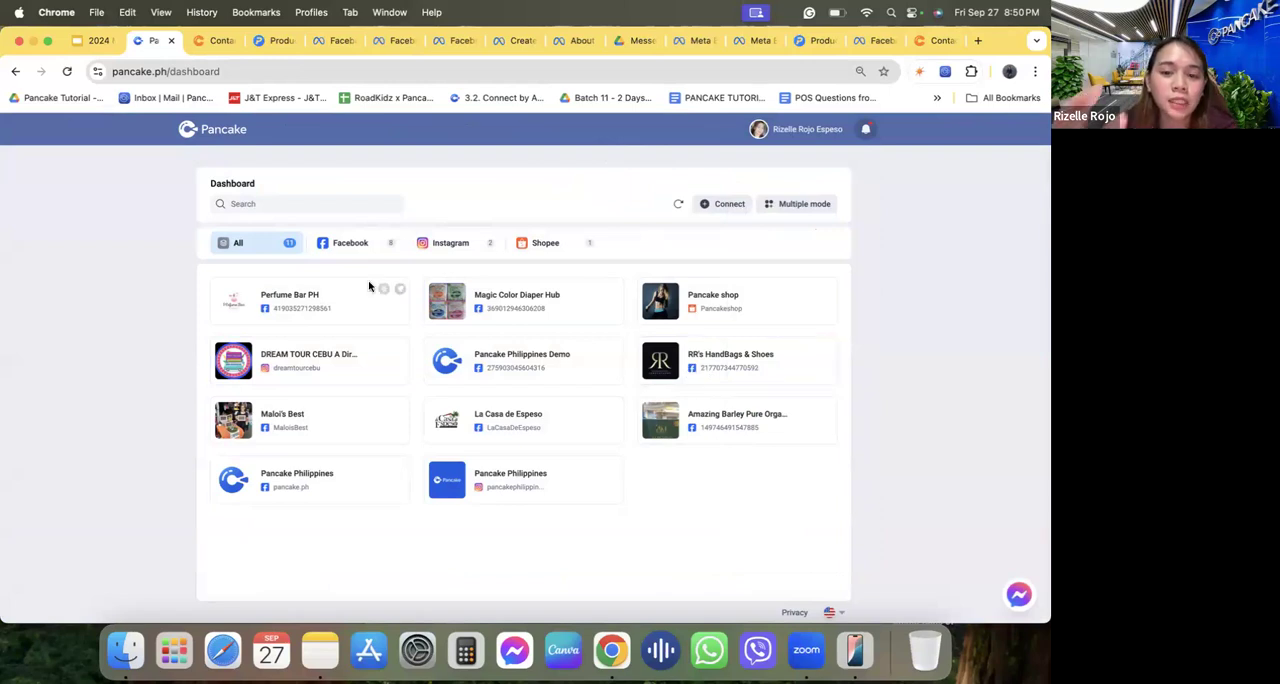
click(707, 205)
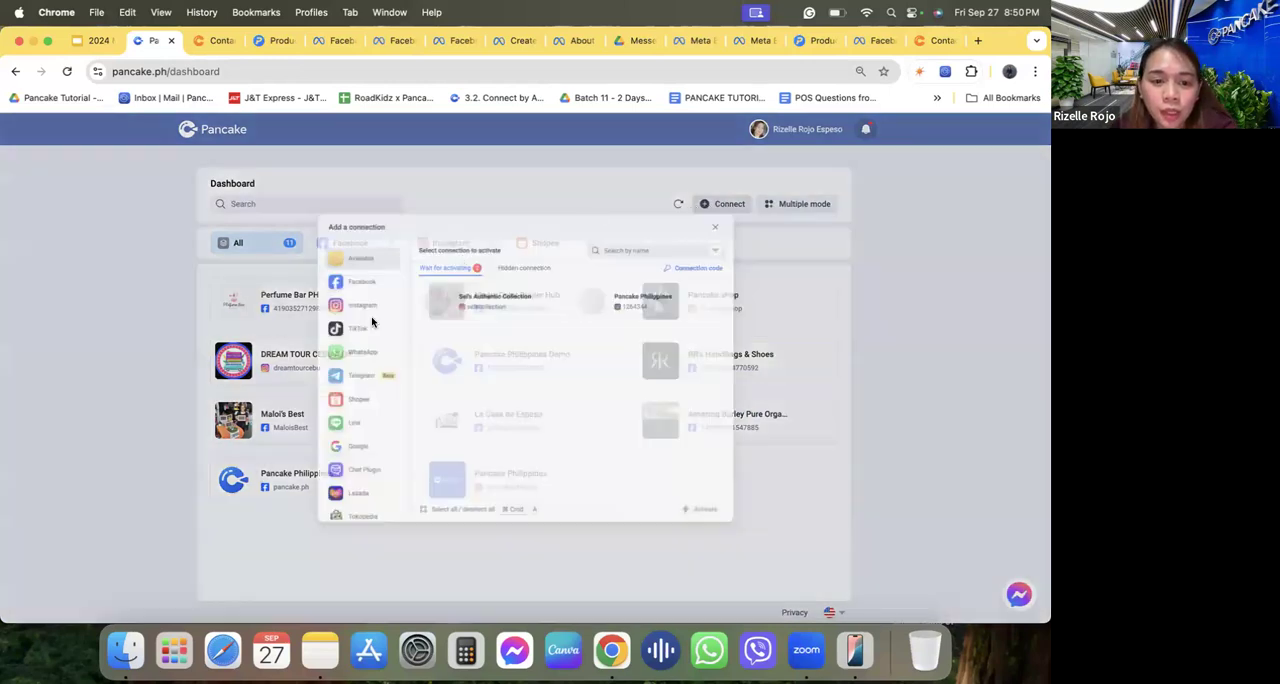
scroll(311, 458, down, 1)
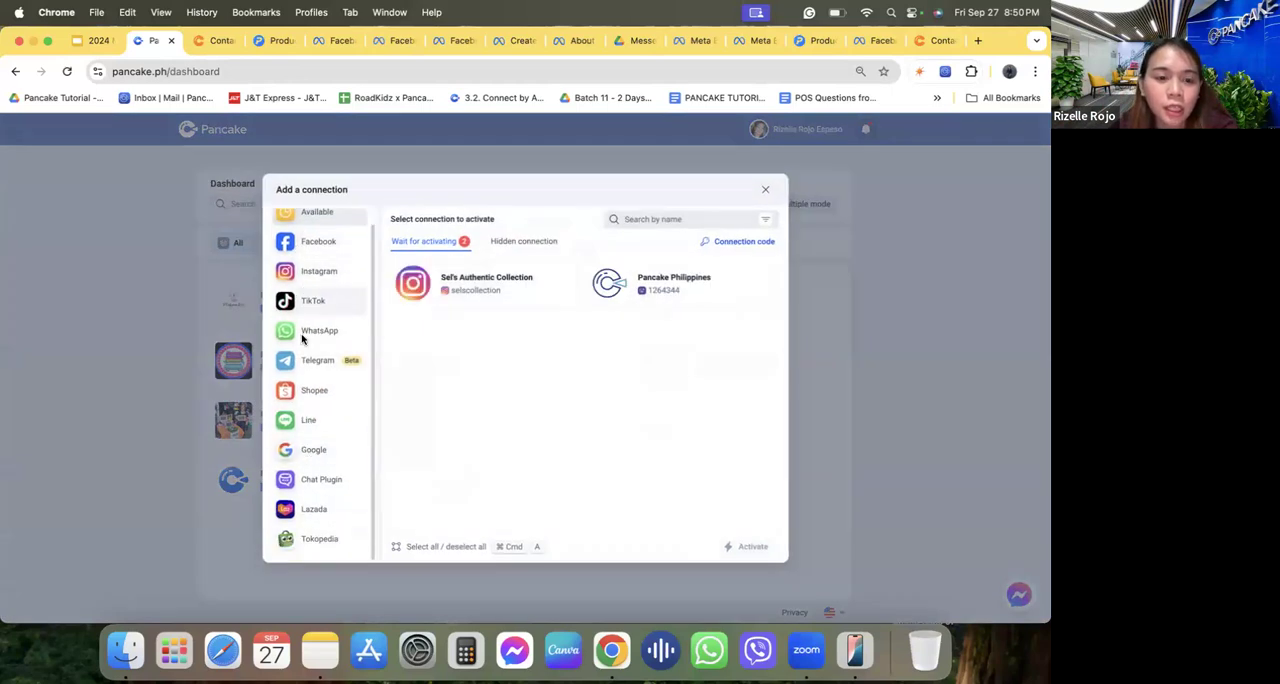
click(762, 189)
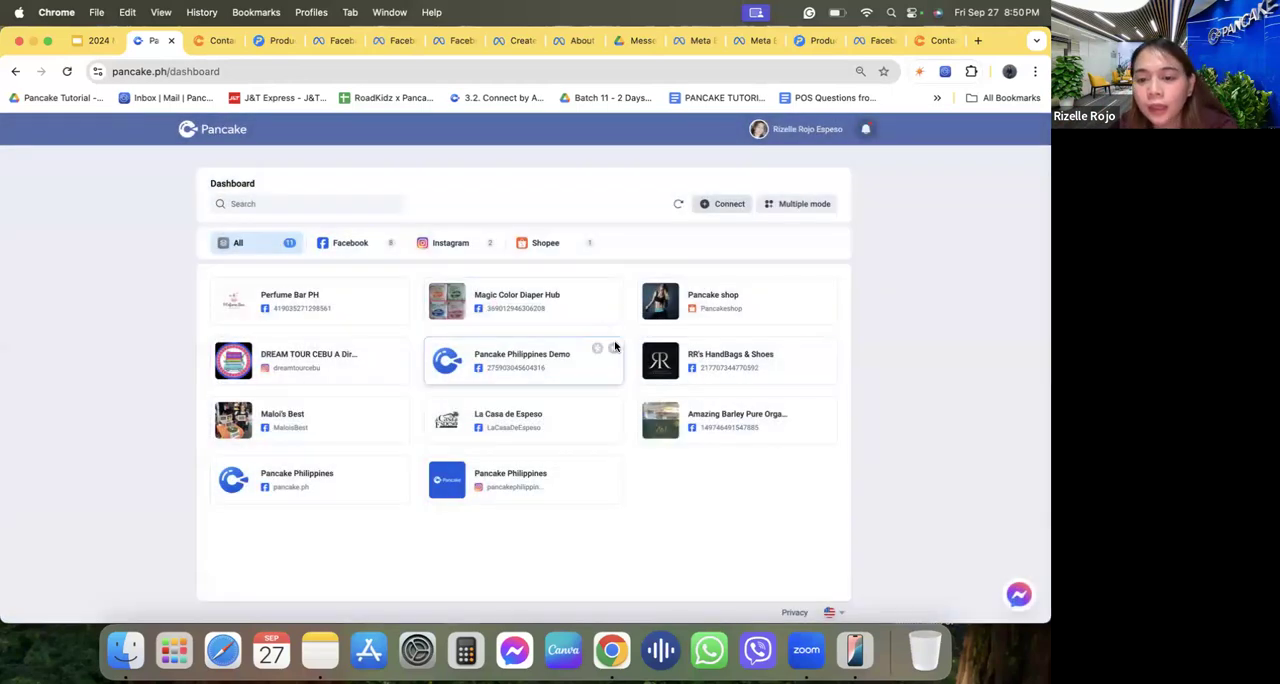
click(693, 363)
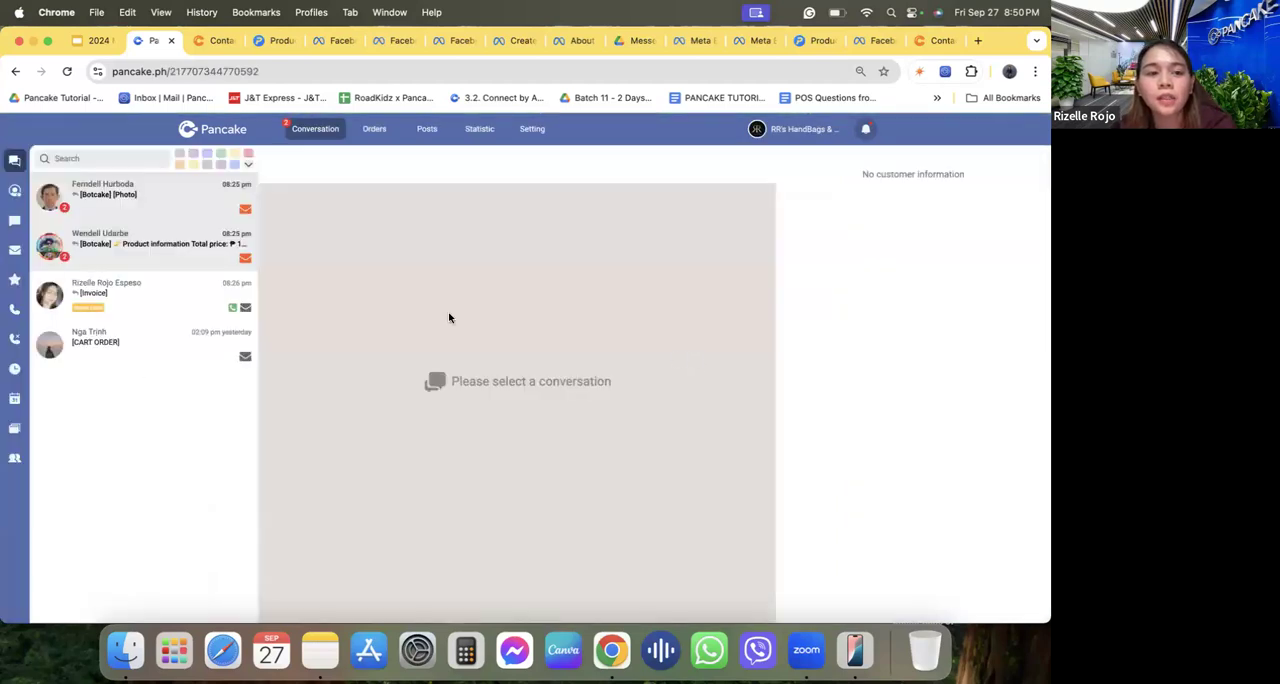
In the POS product list, review the Facebook synchronization page list, history and warehouse configuration.
click(268, 41)
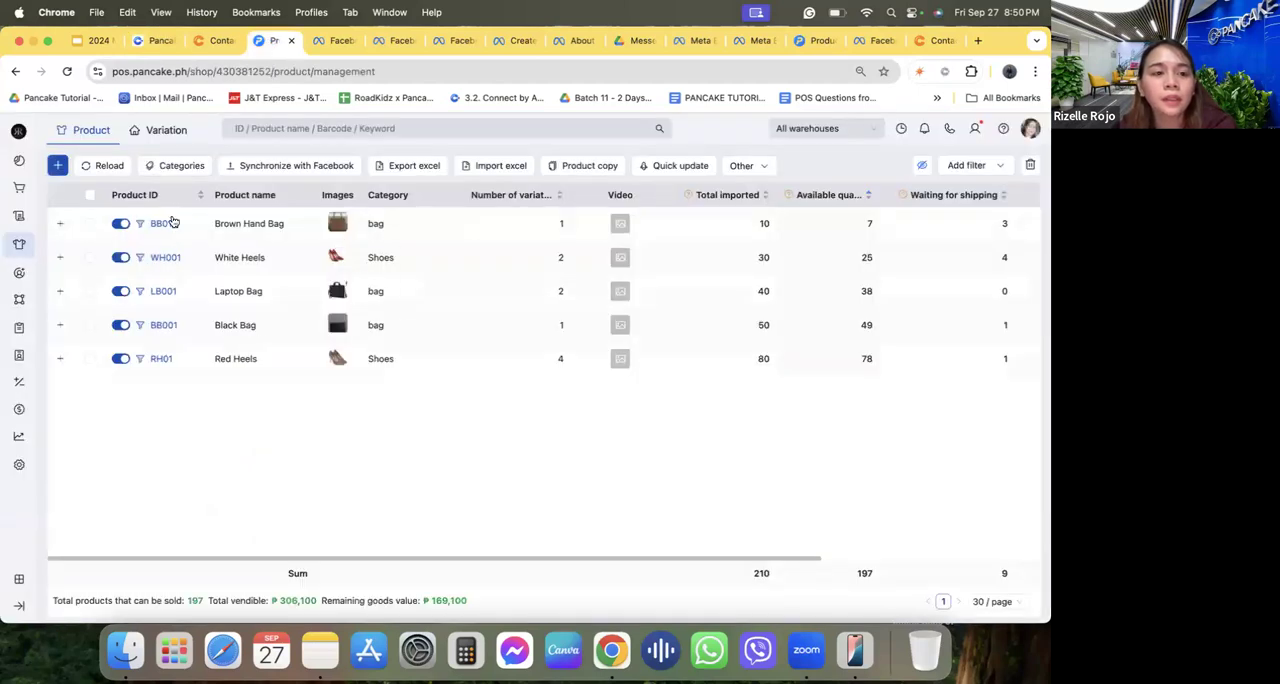
click(232, 166)
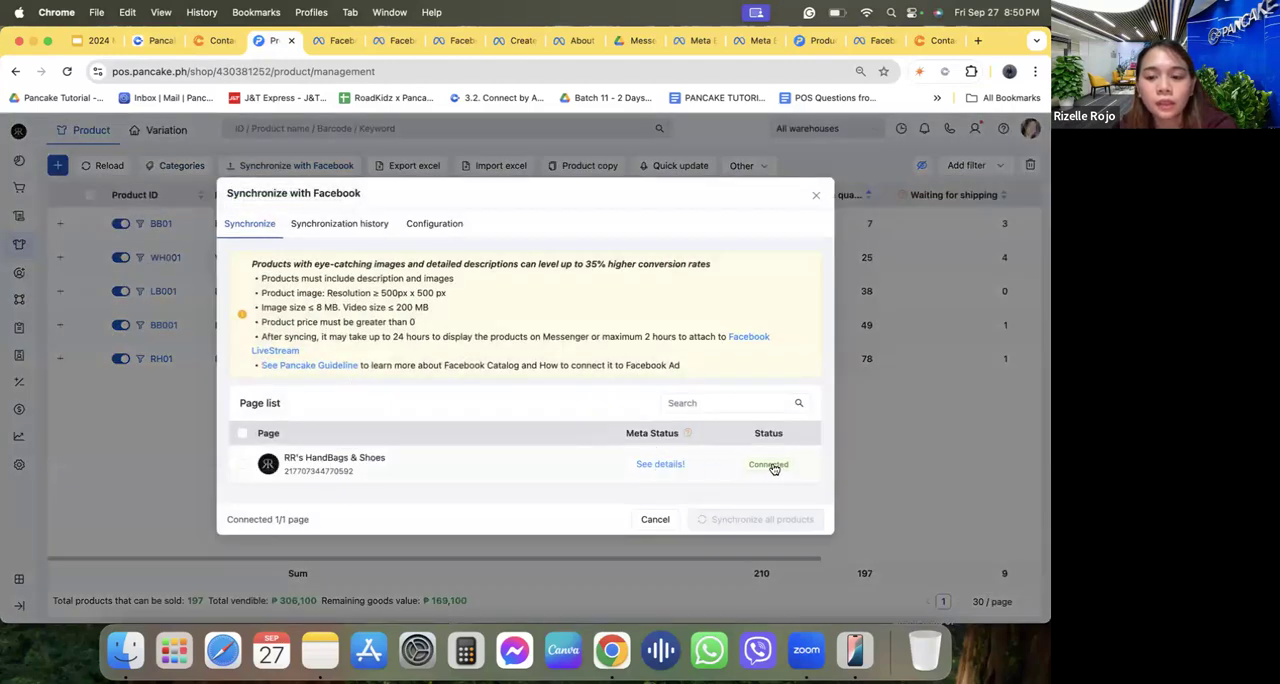
click(367, 233)
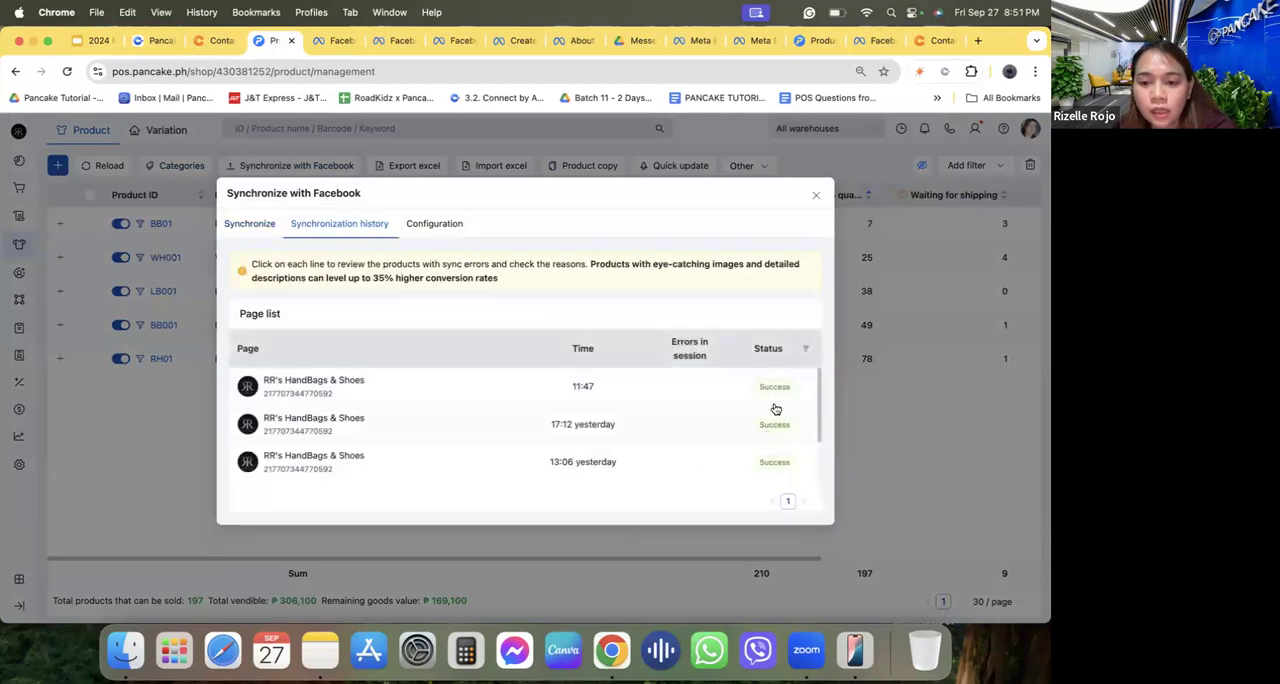
click(437, 224)
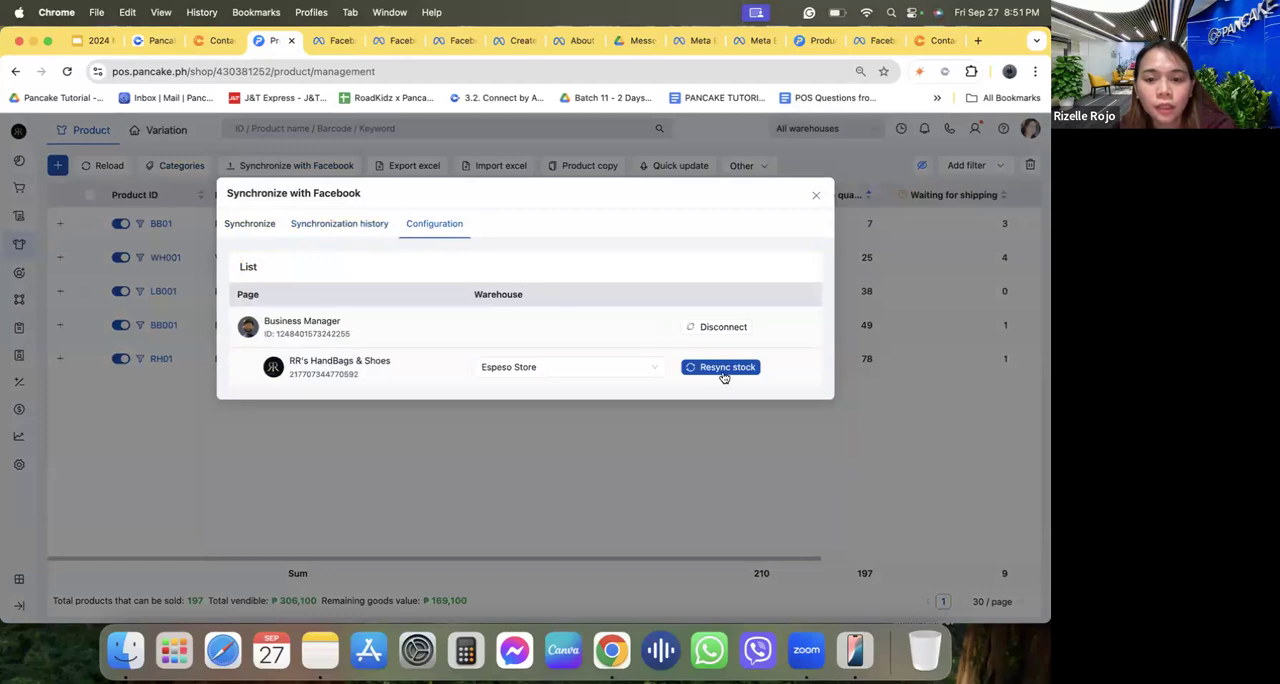
click(336, 228)
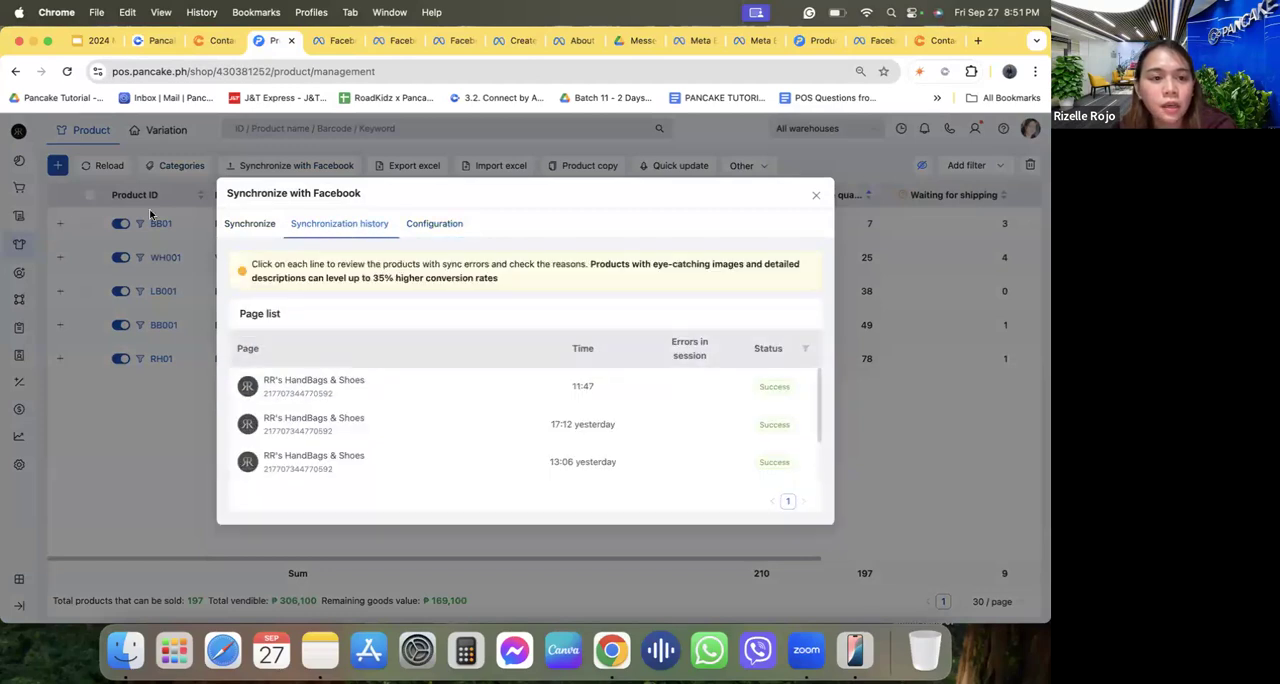
click(126, 367)
Open the customer's invoice conversation in the RR's HandBags & Shoes inbox and browse the product list available for replies.
click(149, 45)
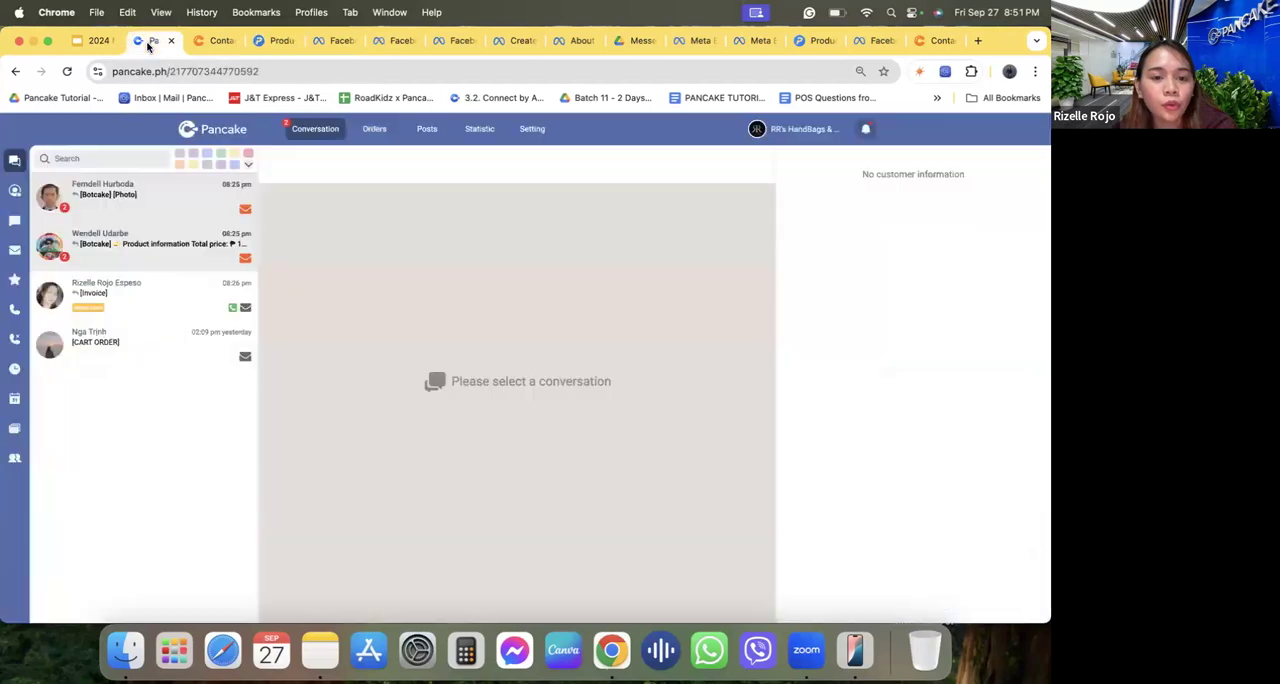
click(118, 290)
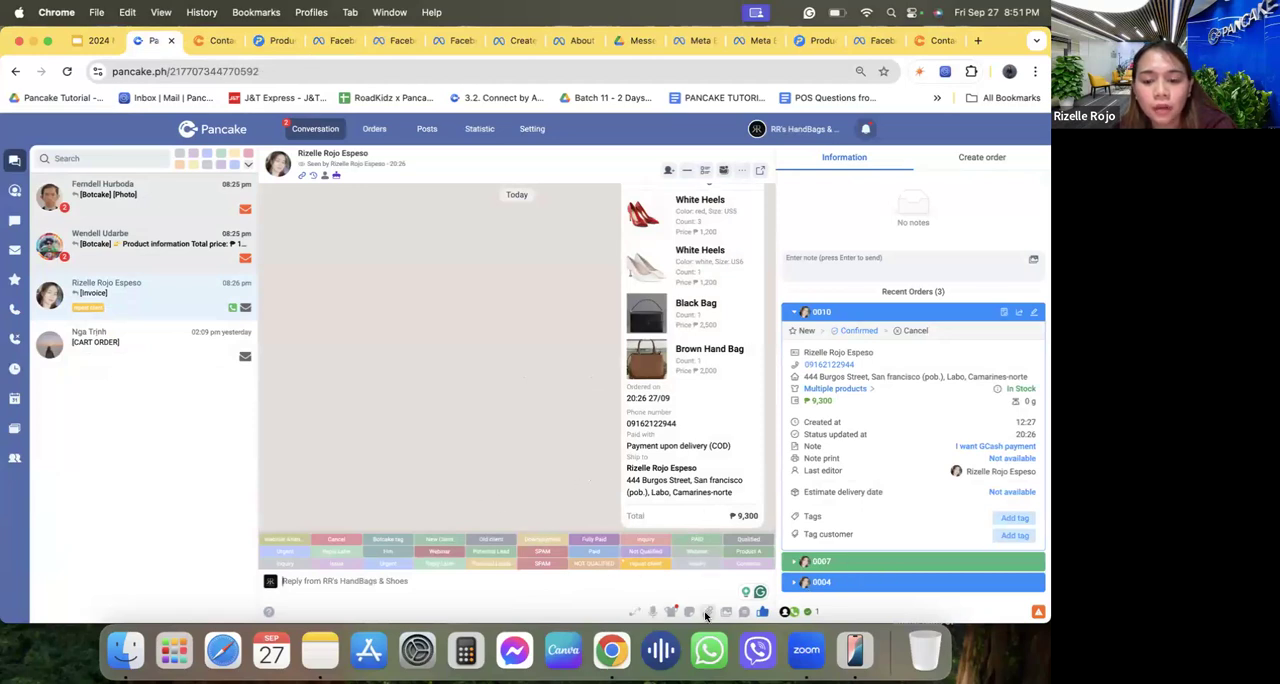
click(670, 614)
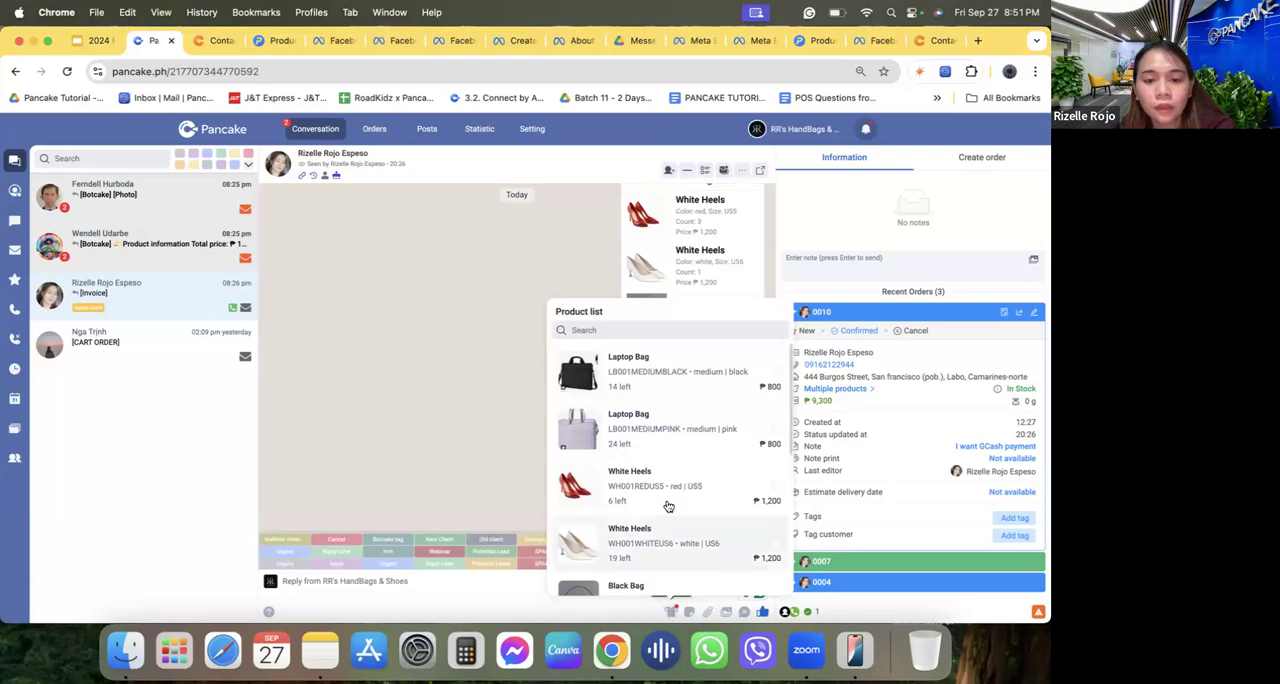
scroll(650, 387, down, 5)
scroll(650, 387, up, 5)
scroll(650, 387, down, 5)
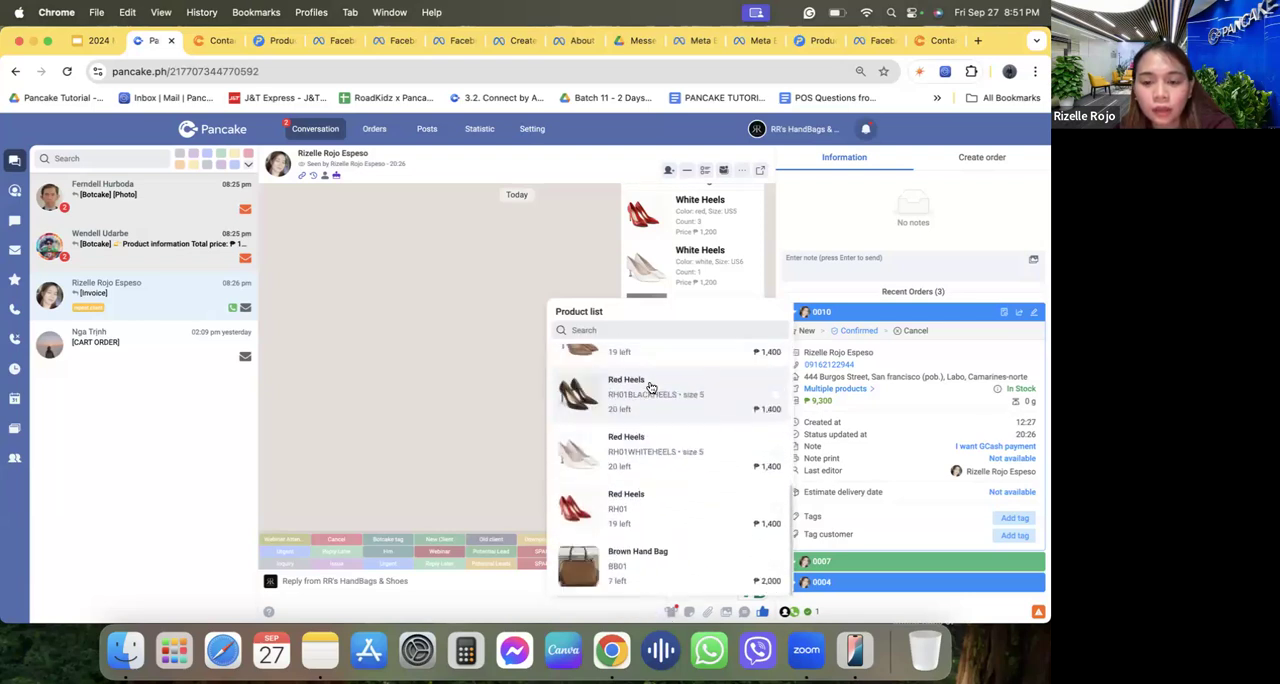
click(500, 362)
Switch to the mirrored phone, leave the Pancake Philippines Demo chat, and open the RR's HandBags & Shoes chat.
click(34, 41)
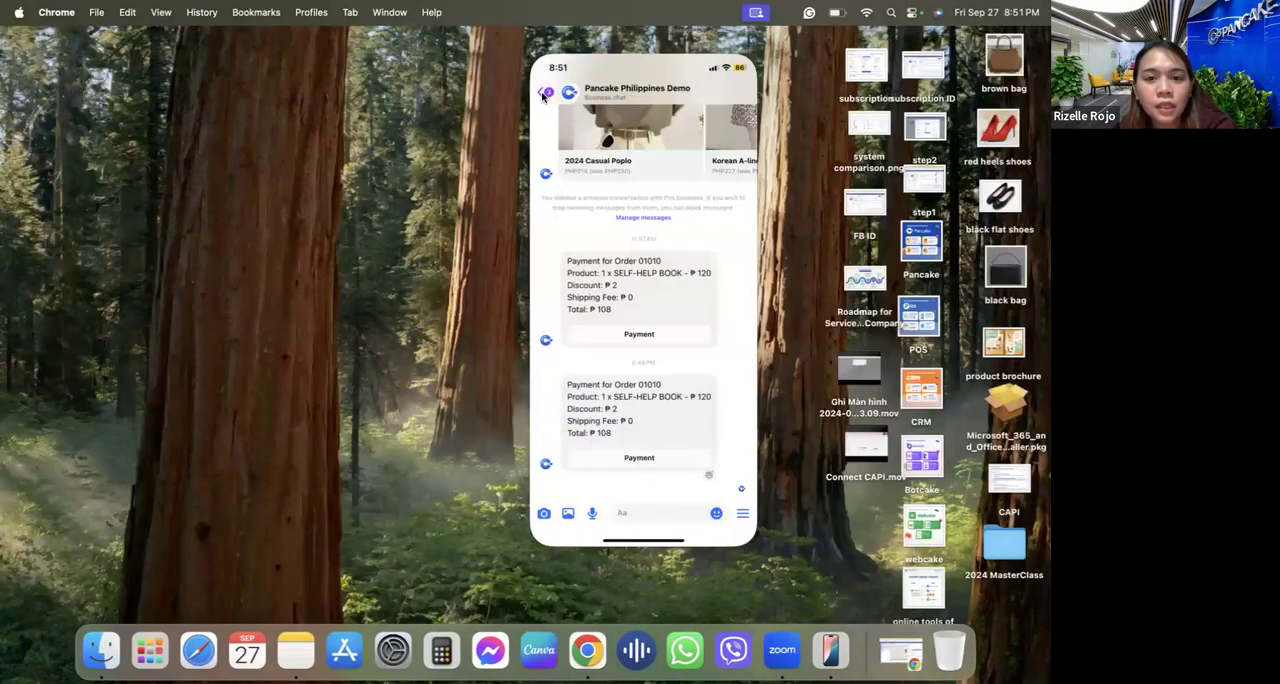
click(542, 95)
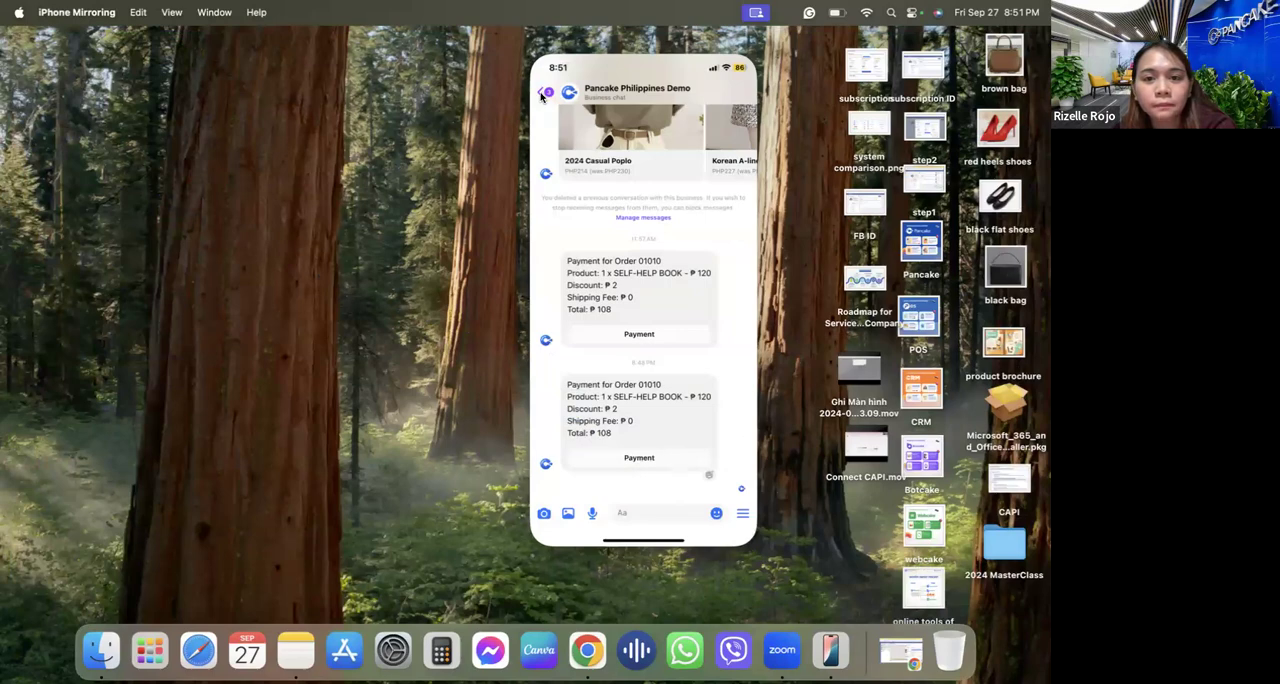
click(542, 95)
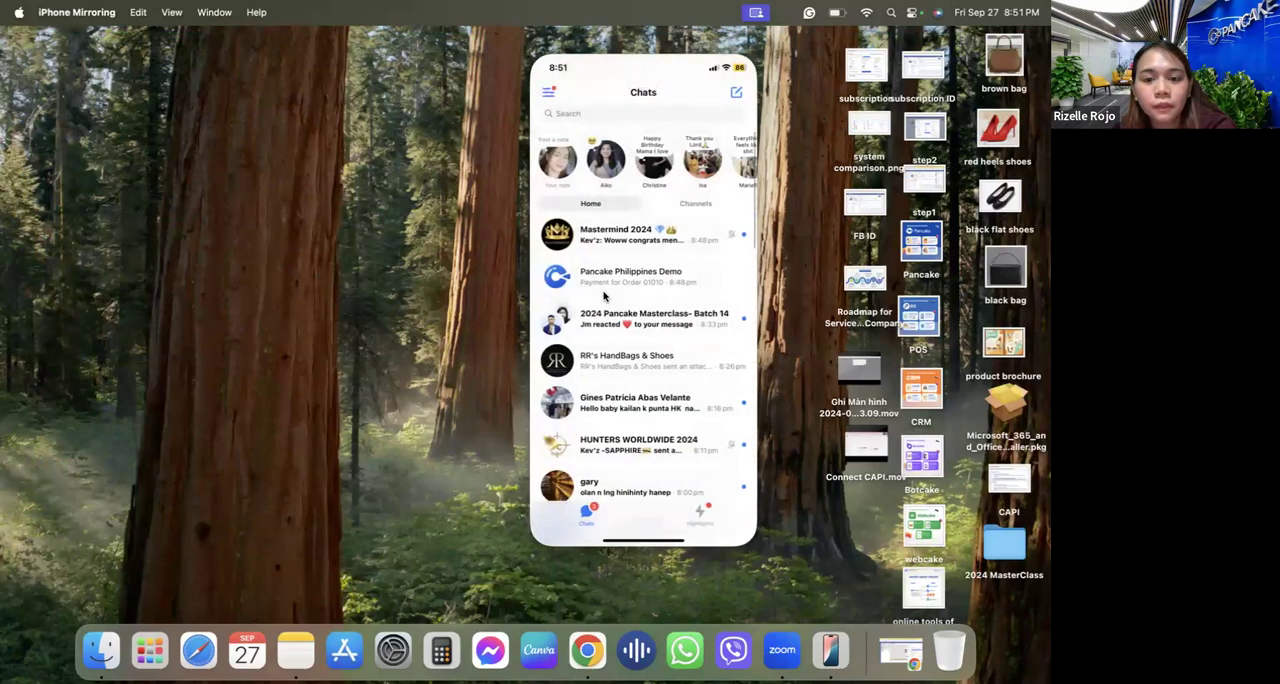
scroll(603, 295, down, 10)
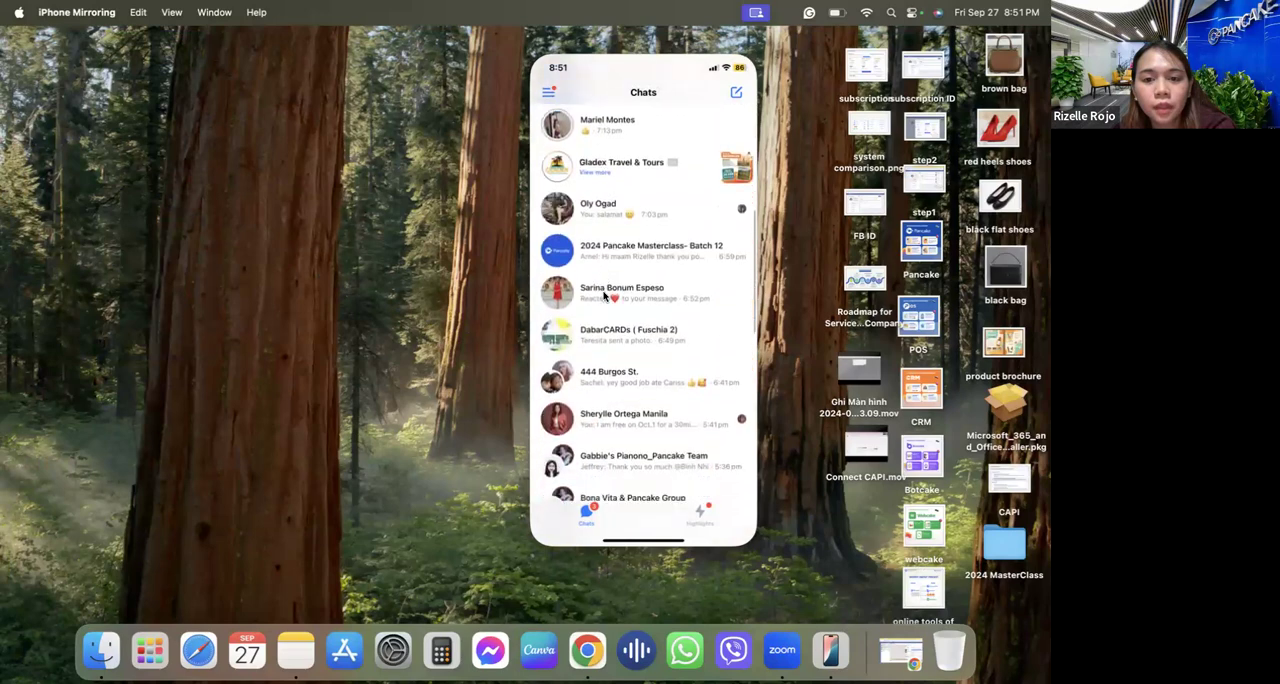
scroll(604, 300, up, 10)
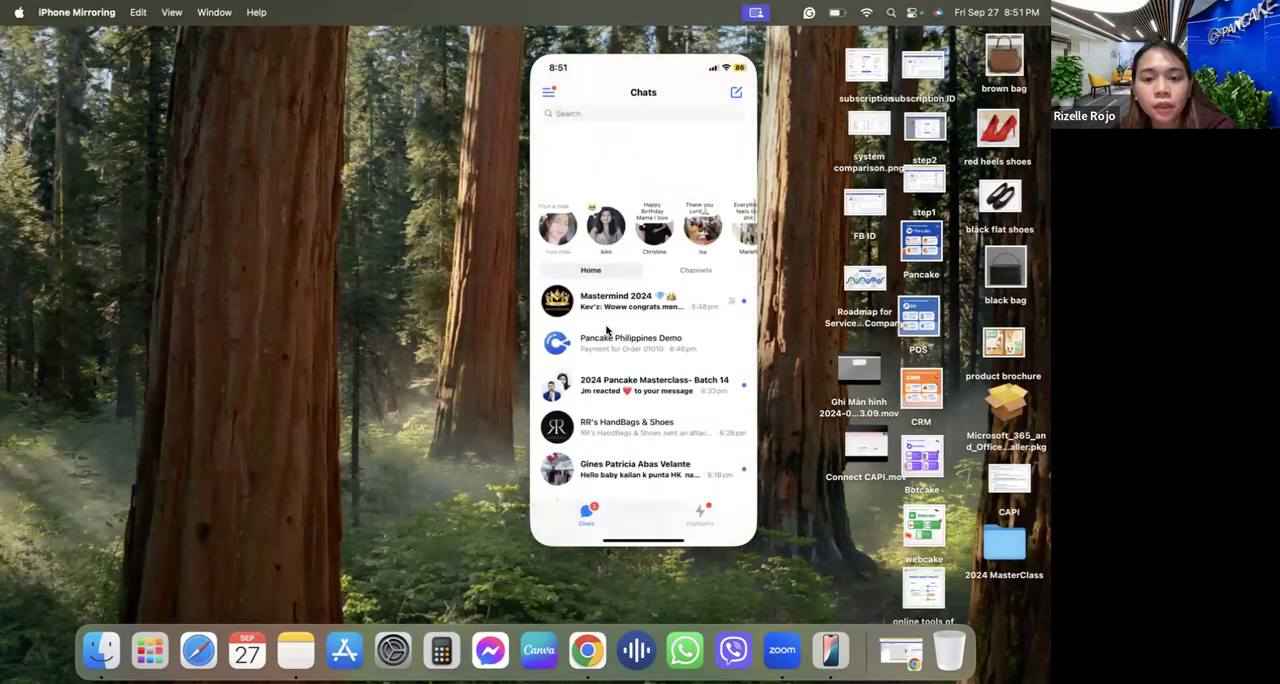
scroll(607, 330, down, 2)
click(607, 327)
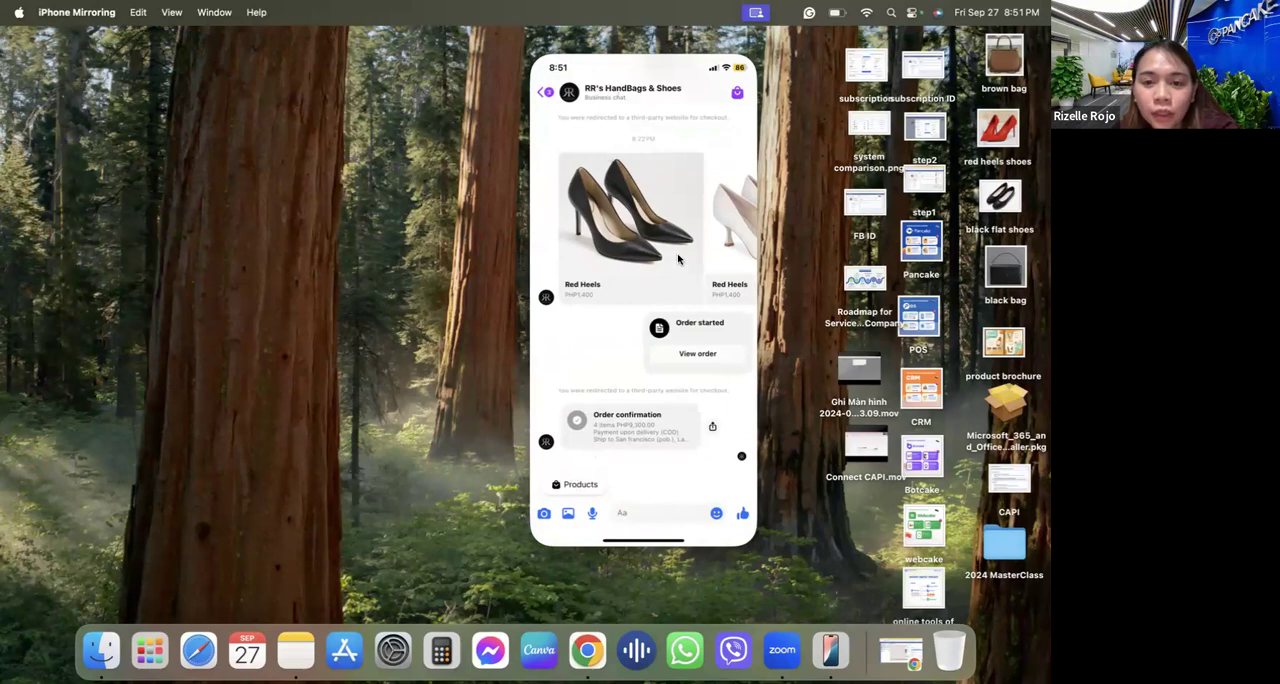
Browse the product carousel in the RR's HandBags & Shoes chat and its All products shop page.
scroll(678, 259, right, 1)
scroll(678, 259, right, 6)
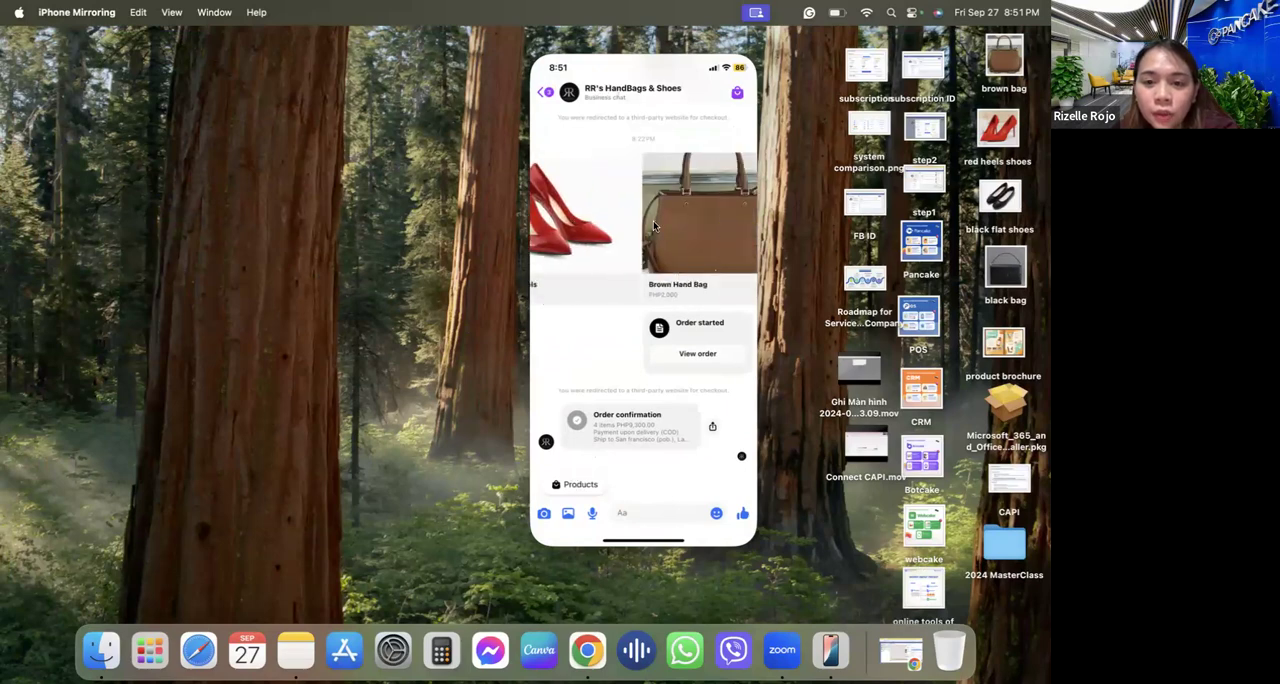
scroll(650, 240, right, 4)
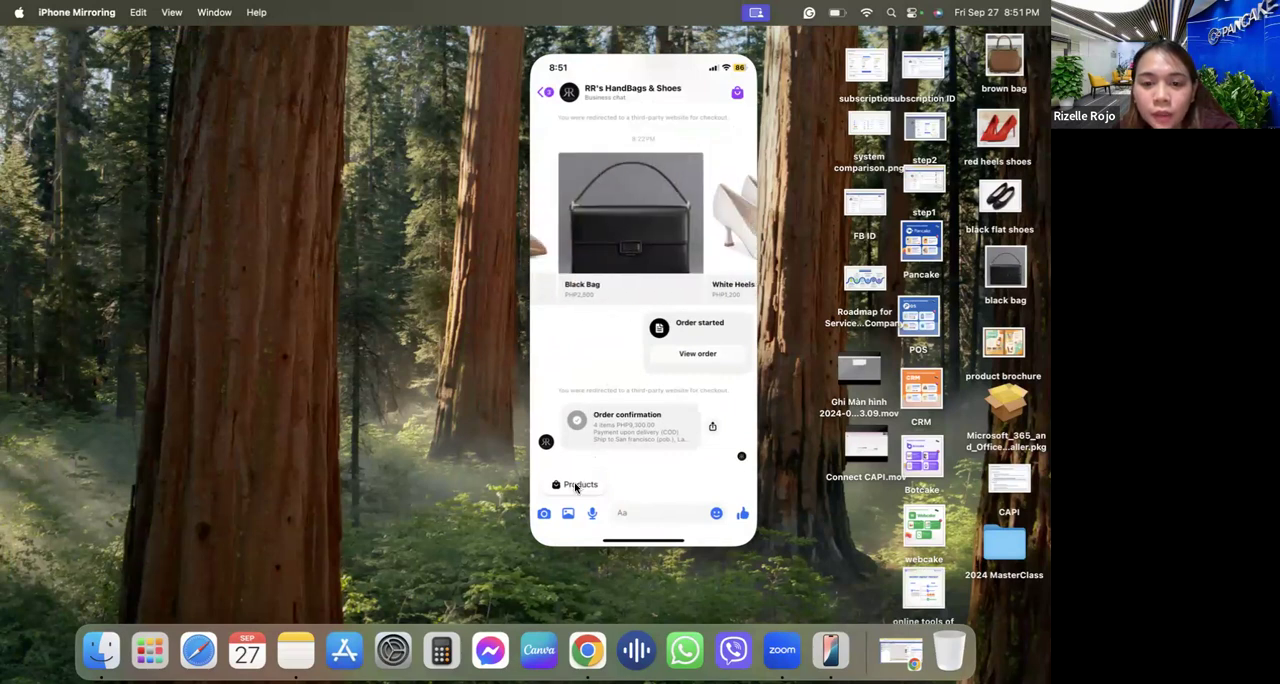
click(576, 486)
scroll(638, 290, down, 1)
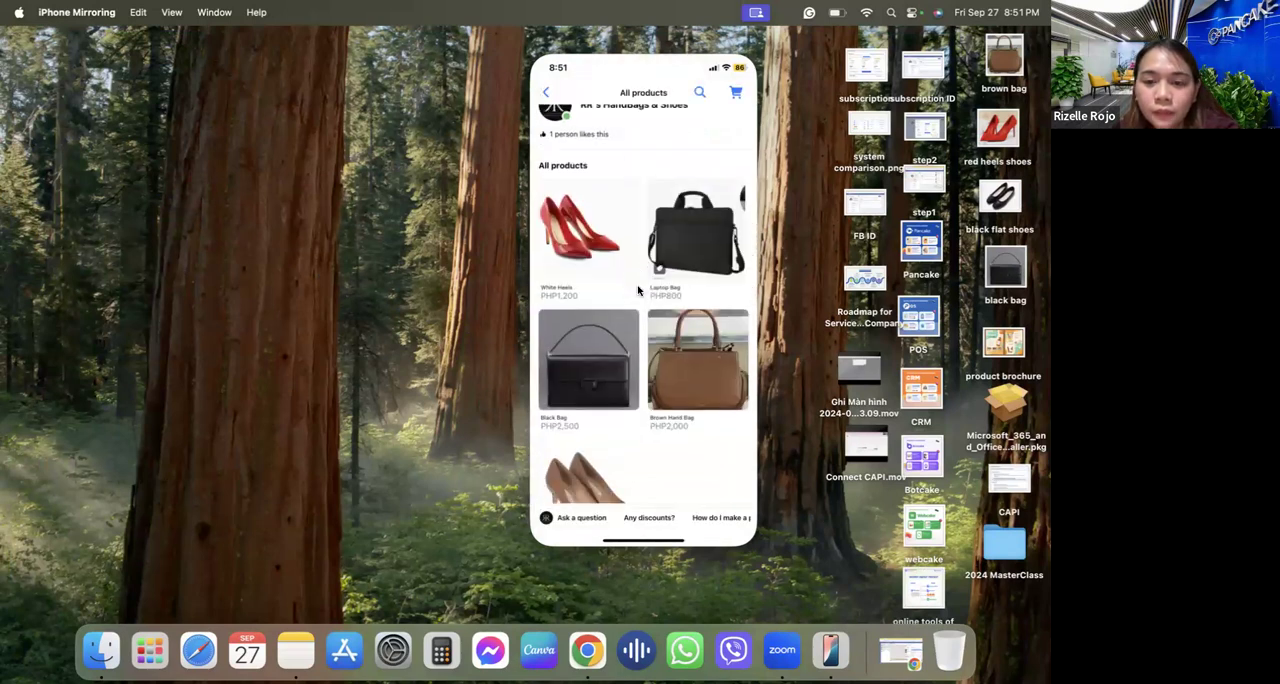
scroll(638, 290, down, 3)
scroll(638, 290, up, 5)
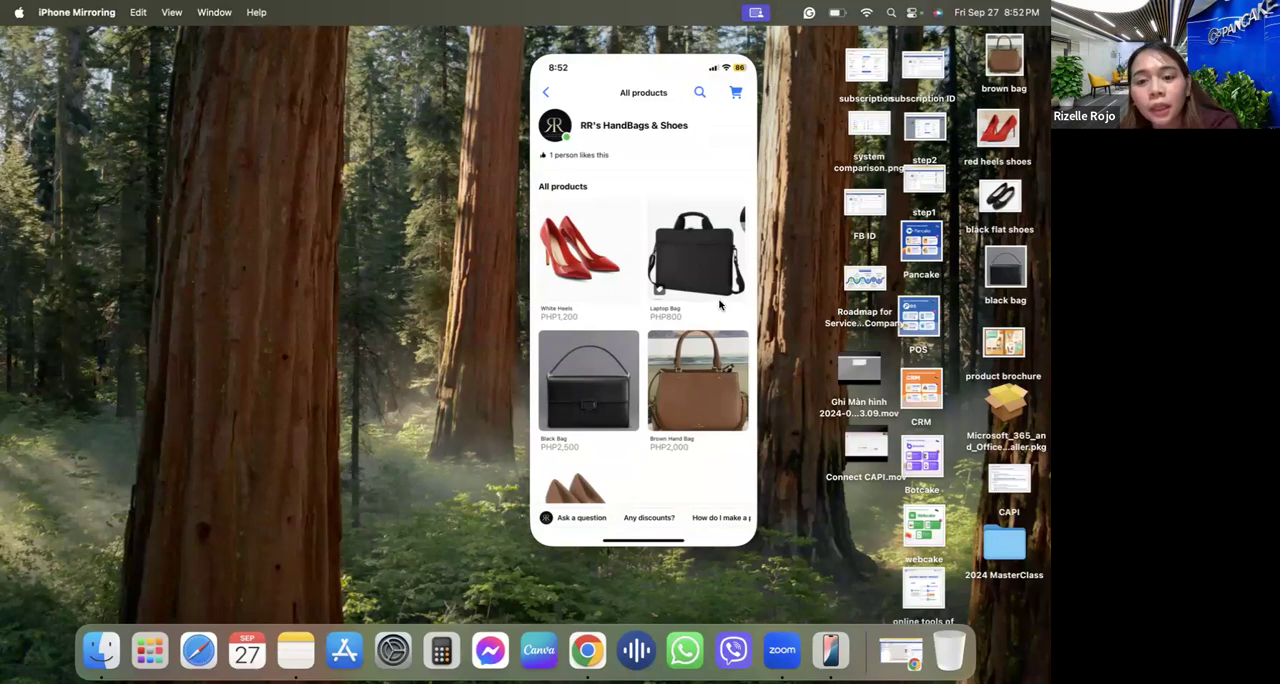
Switch to Chrome and open the installed applications in the Pancake CRM configuration, pointing out Integrated SMS.
click(591, 655)
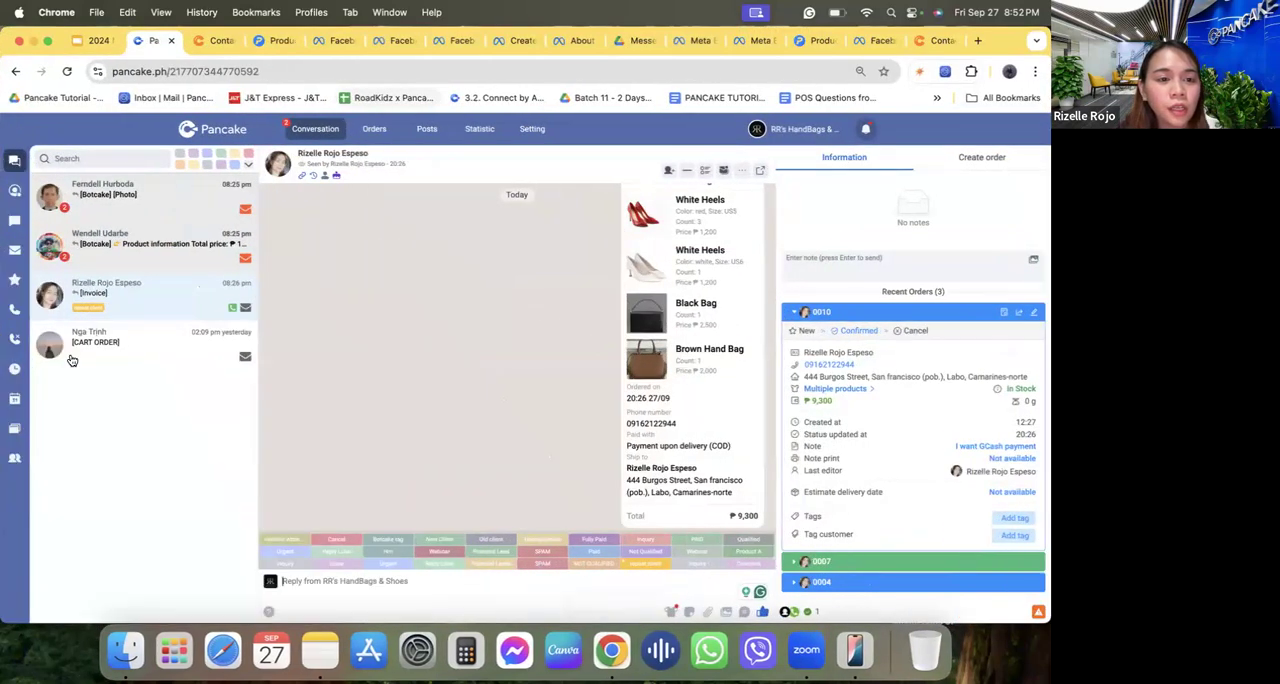
key(ctrl+Tab)
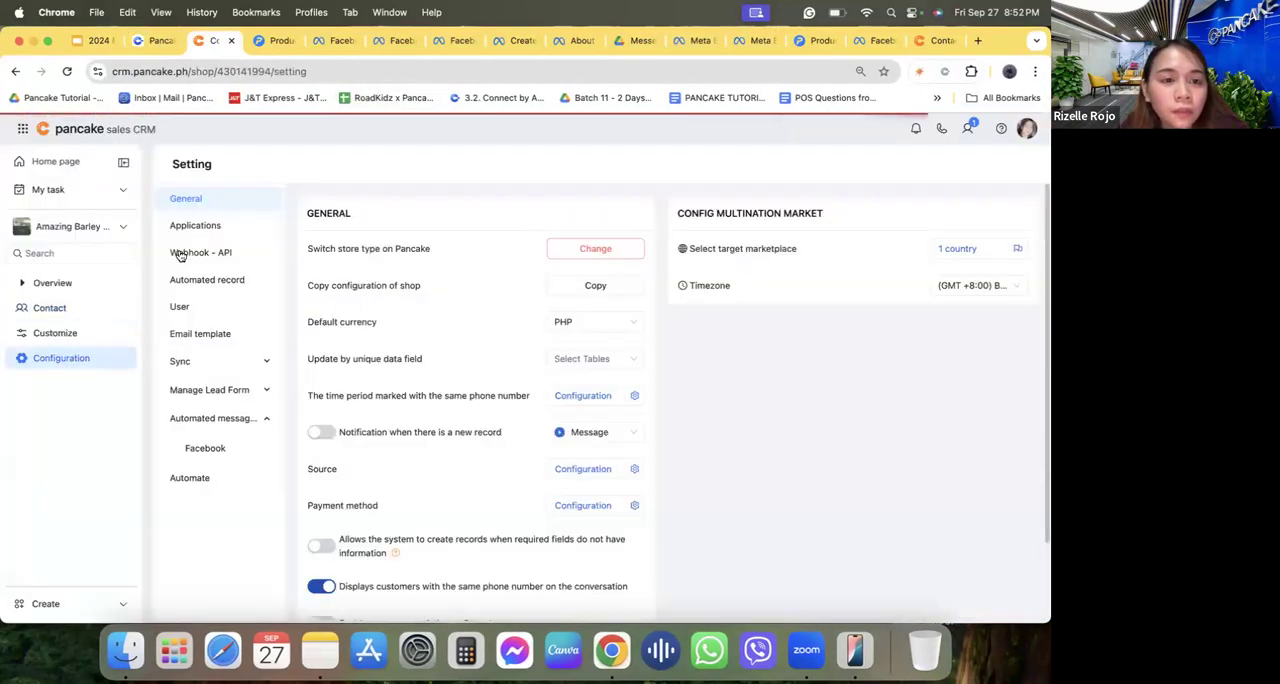
click(218, 228)
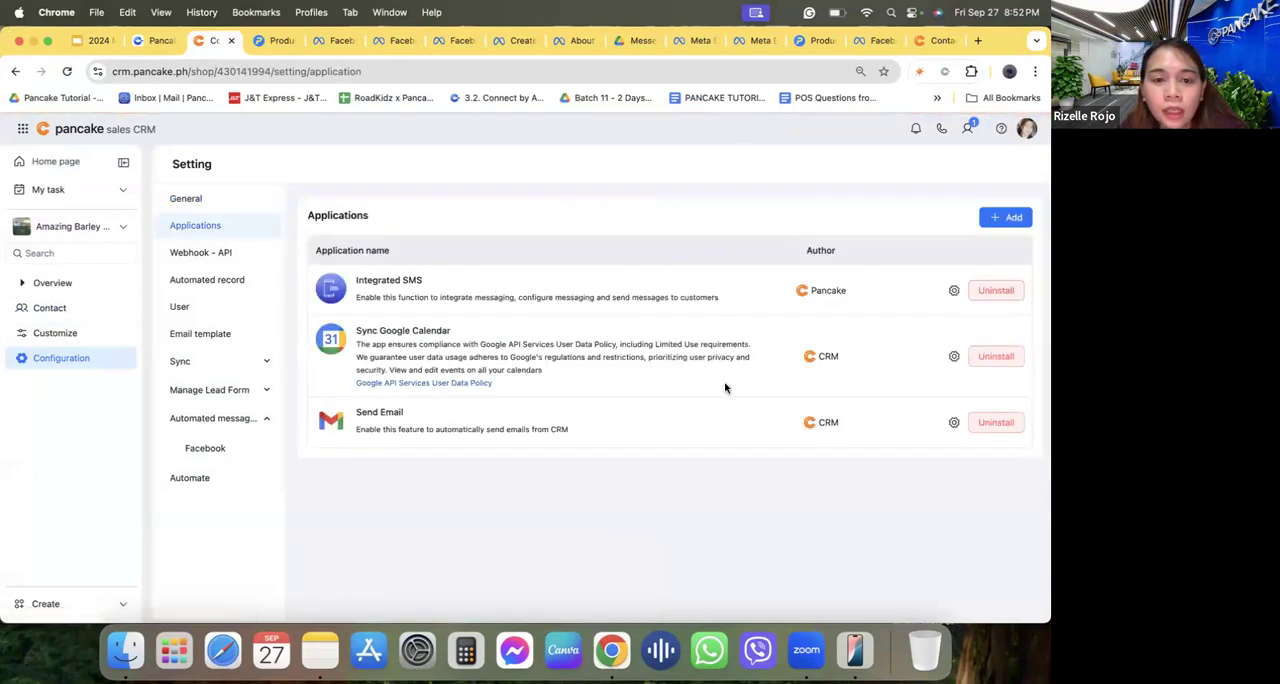
triple_click(417, 286)
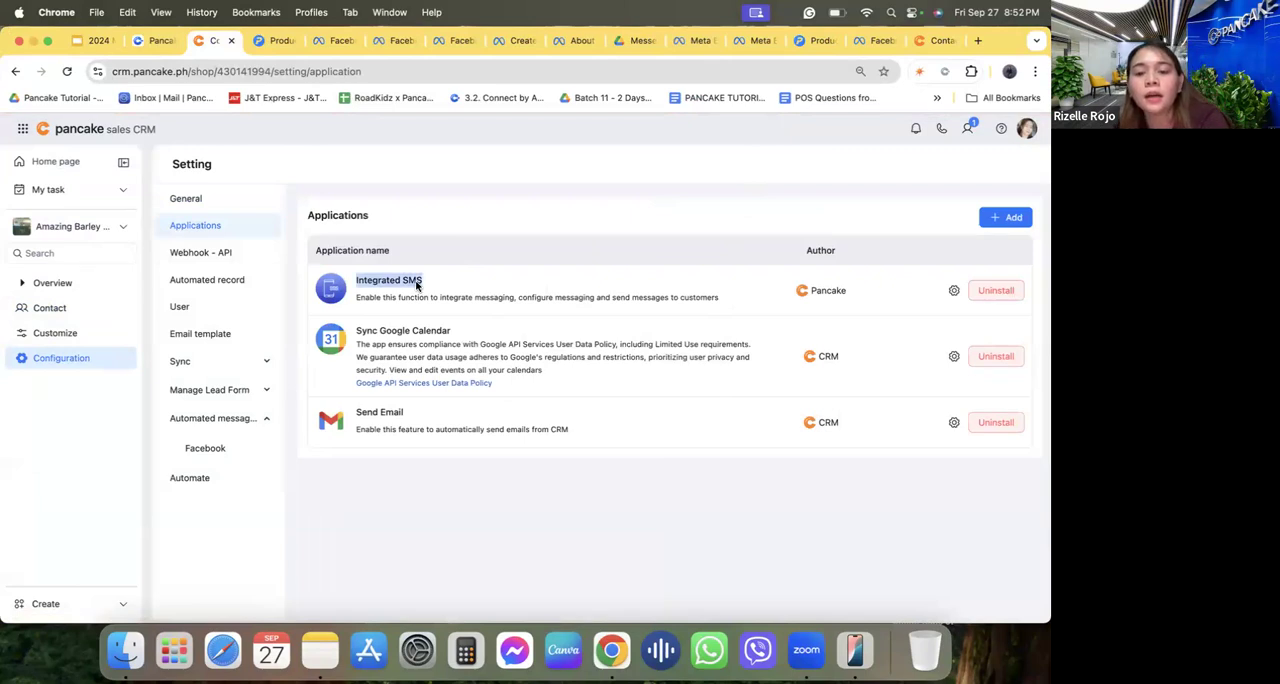
click(417, 286)
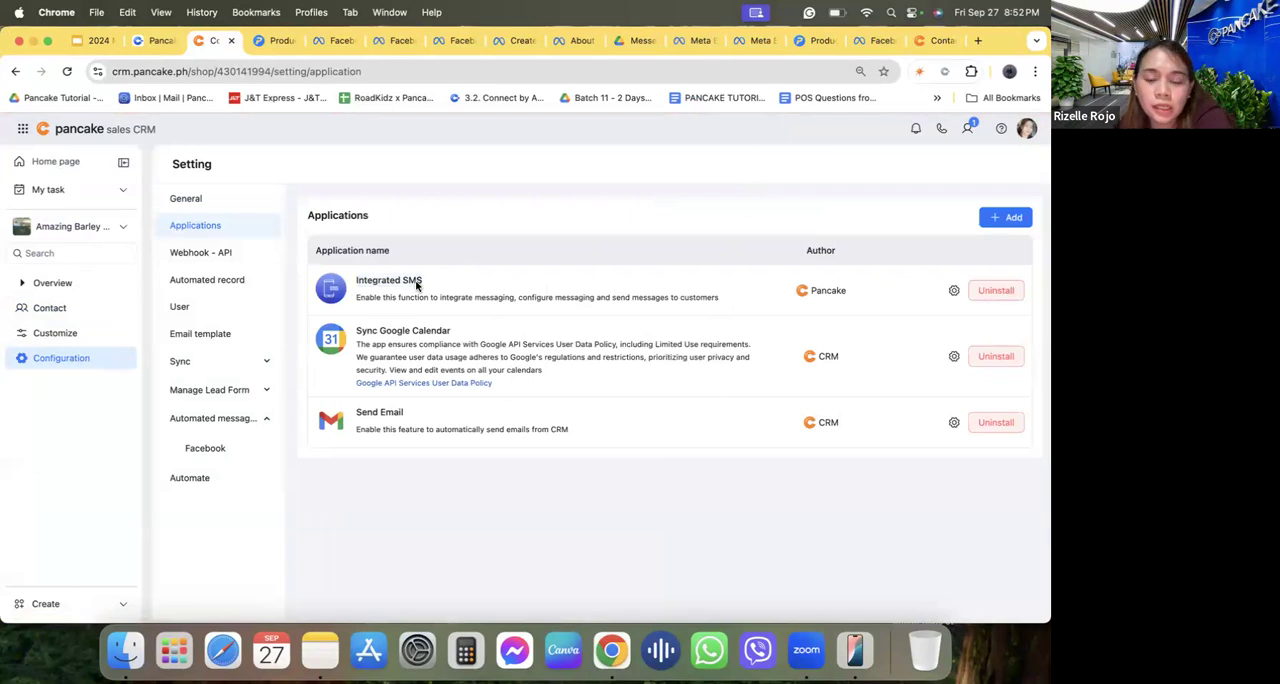
Open the Integrated SMS application settings and view the connection fields for eSMS and InfoTXT.
click(953, 290)
click(257, 257)
click(258, 307)
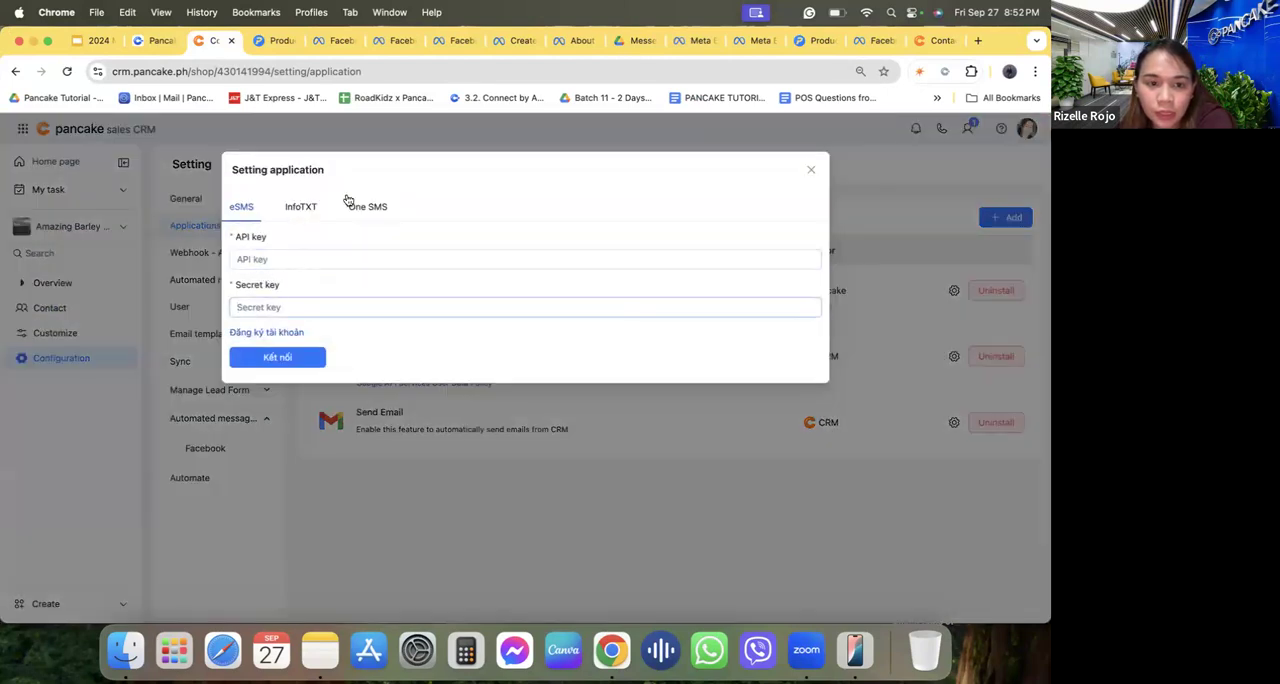
click(300, 208)
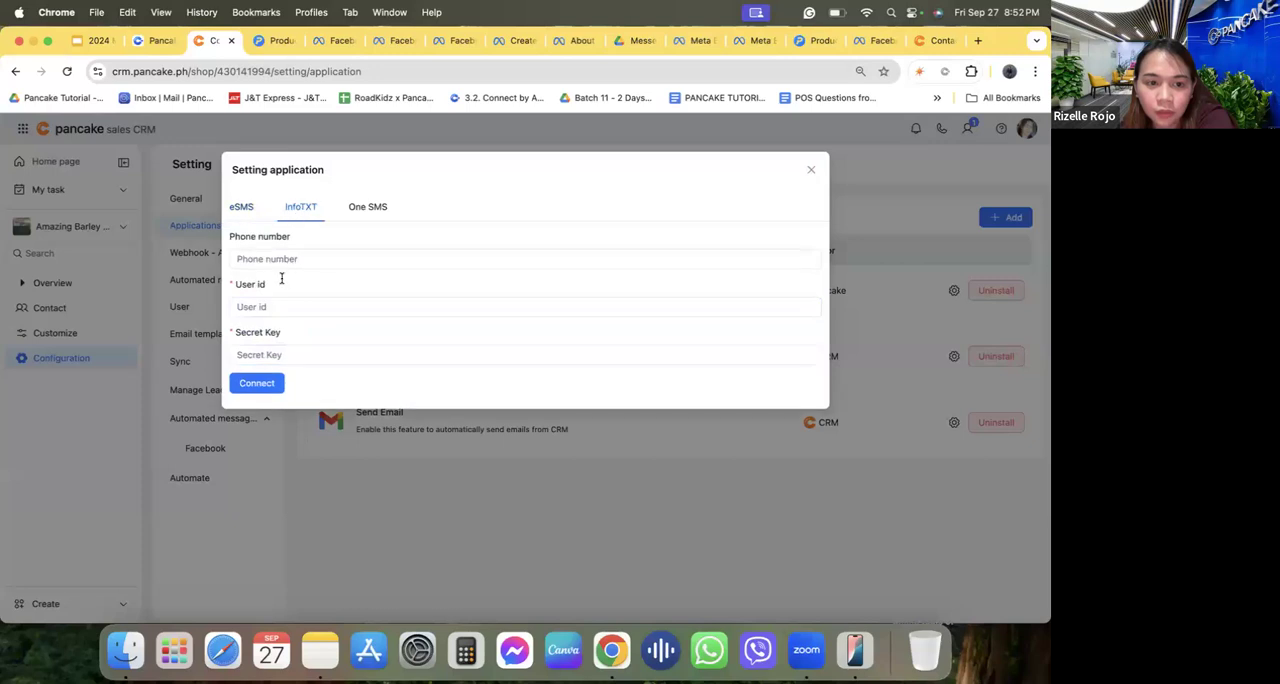
Close the SMS application settings, check the CRM contact list, and open the Automate rules in the configuration.
click(811, 170)
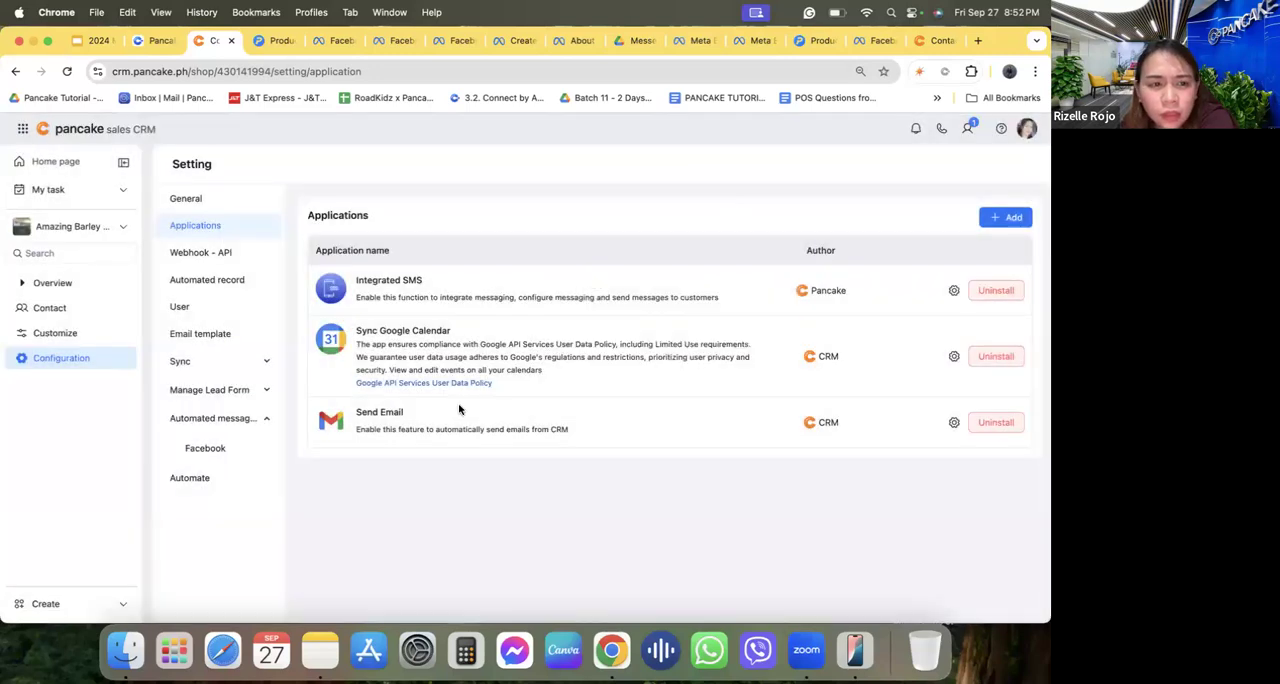
click(95, 314)
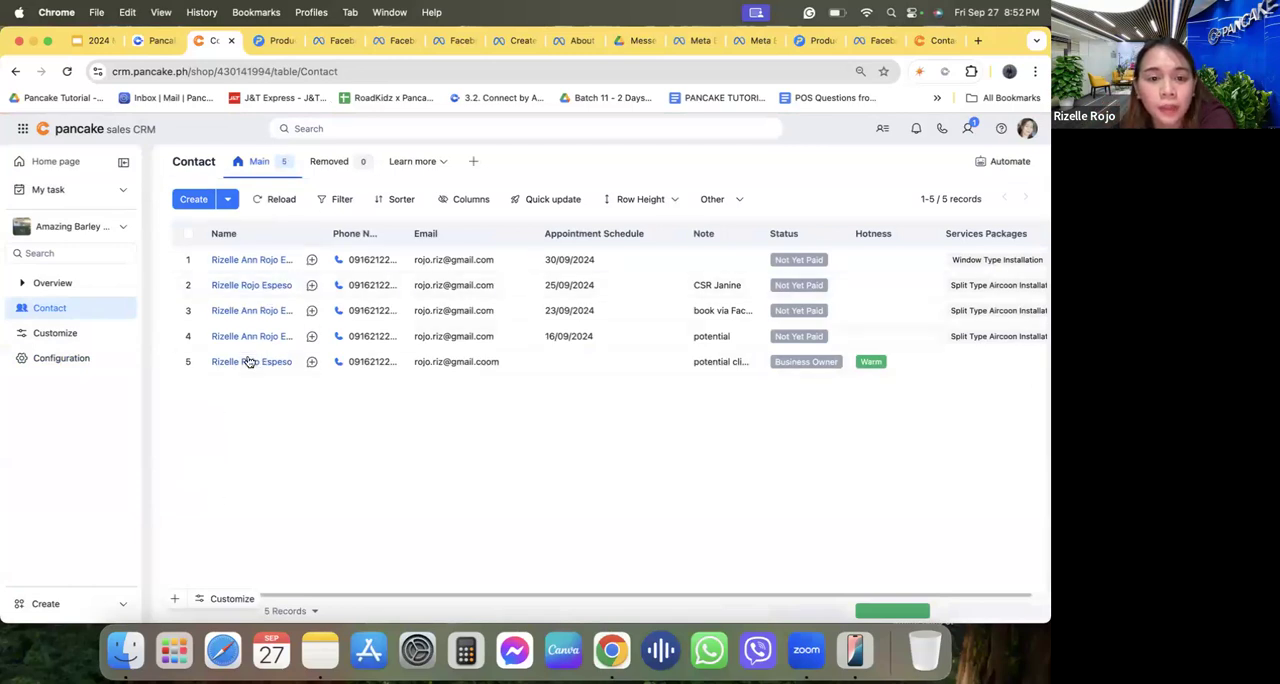
click(63, 359)
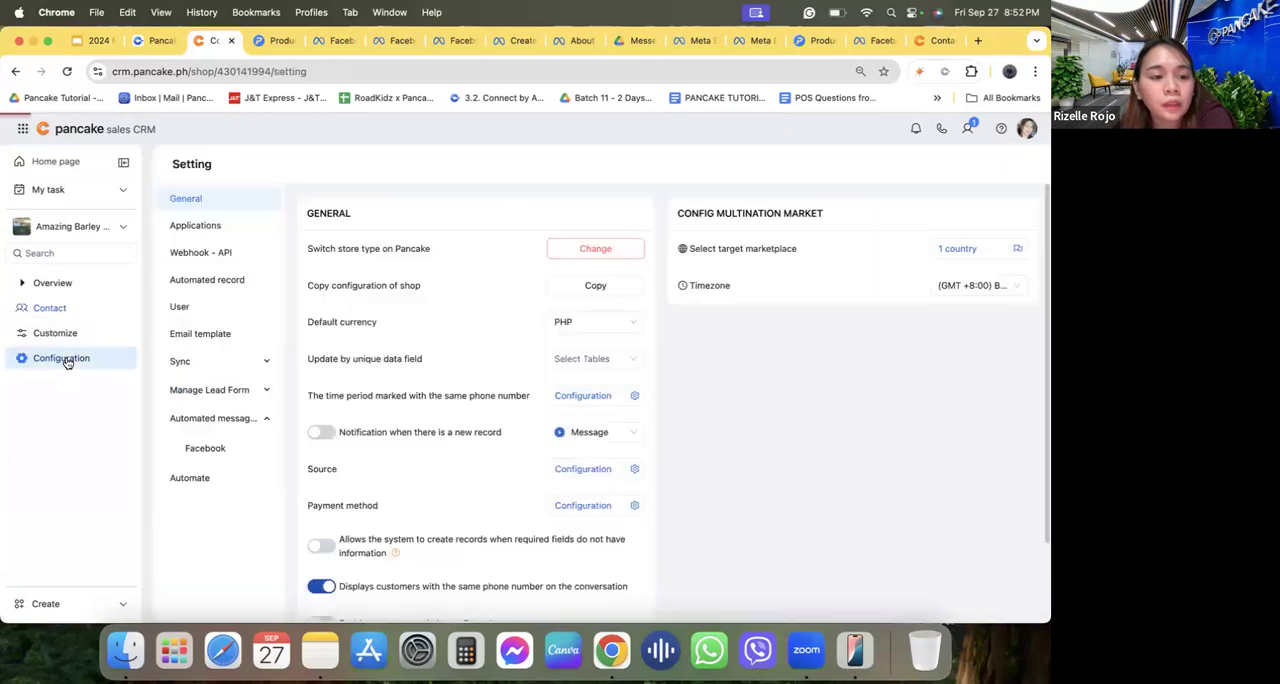
click(189, 478)
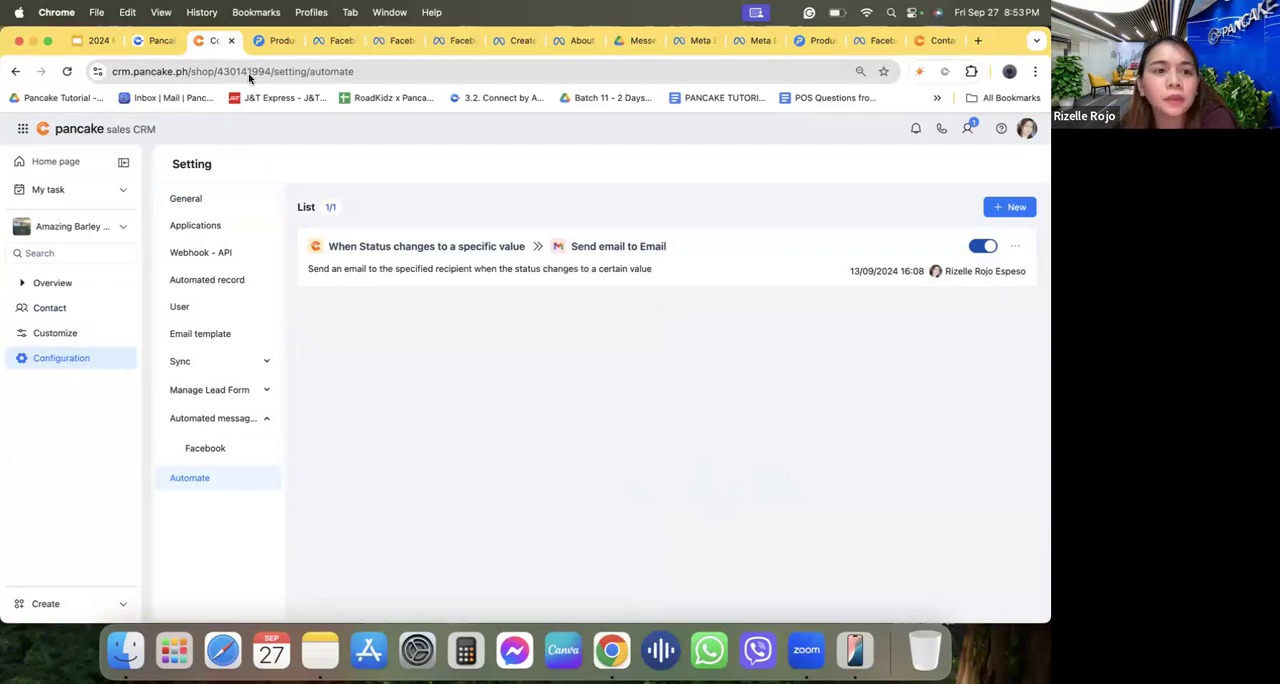
View the RR's HandBags & Shoes conversation inbox and the blank Product Setup form in Pancake POS.
click(158, 40)
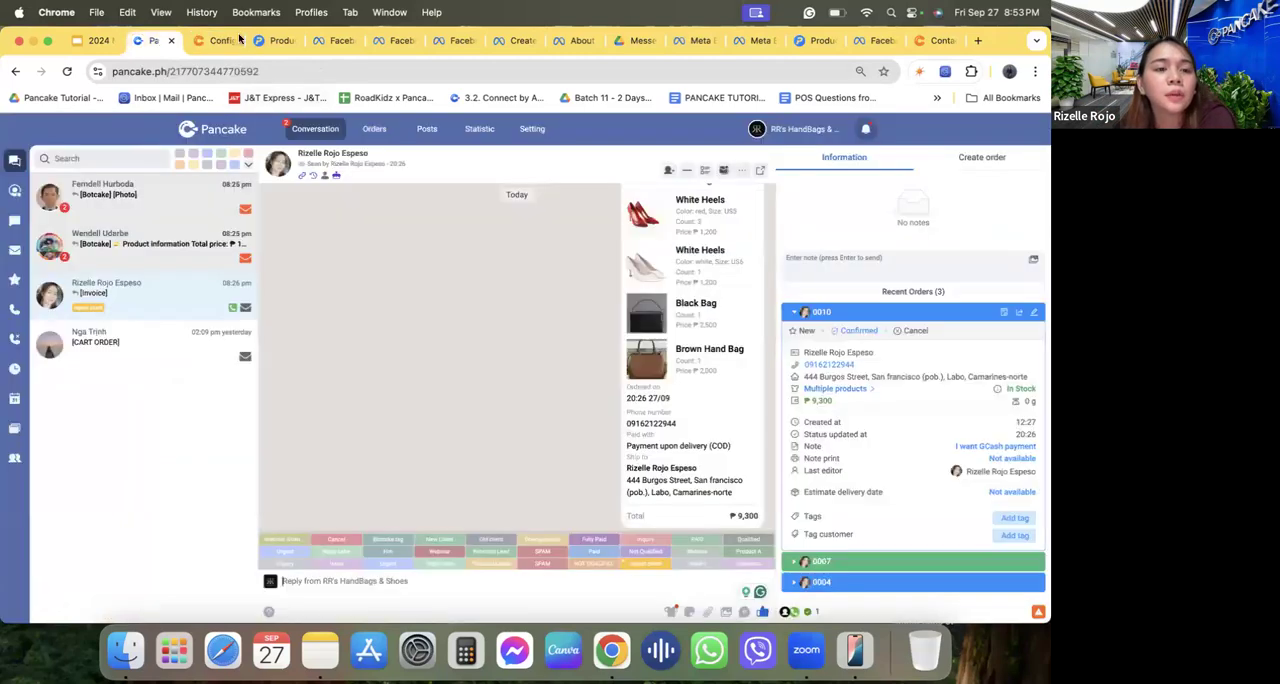
key(ctrl+Tab)
click(58, 166)
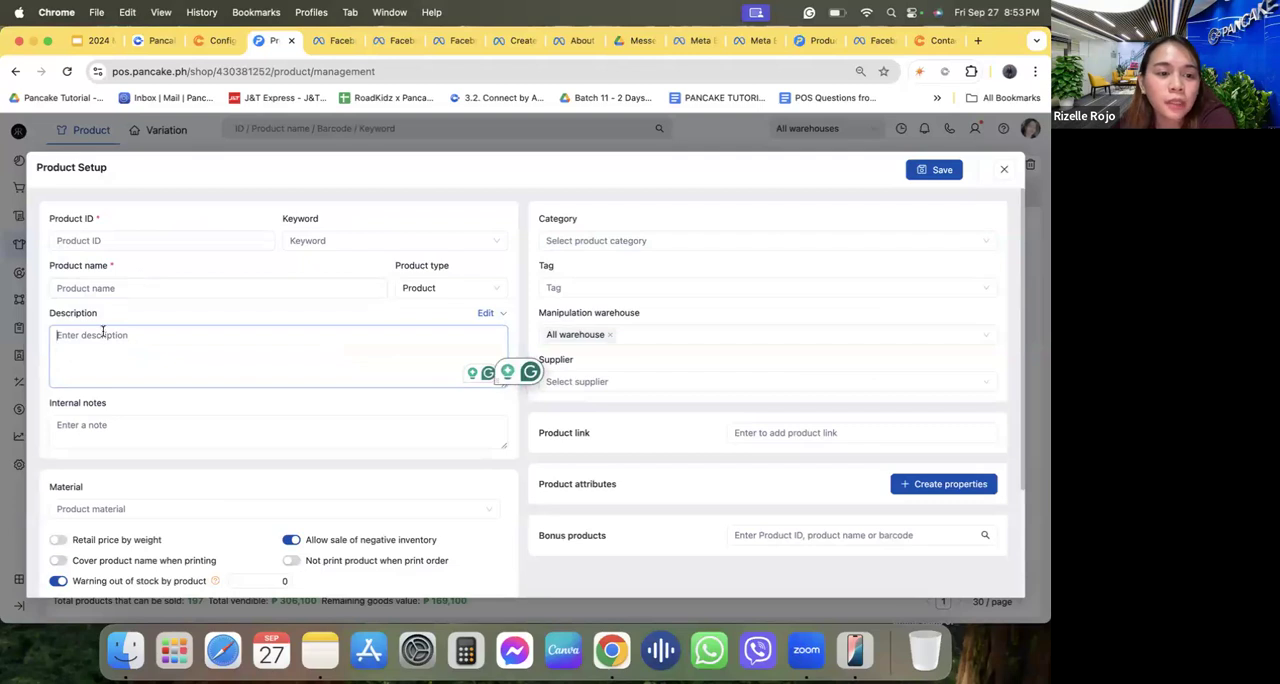
click(163, 41)
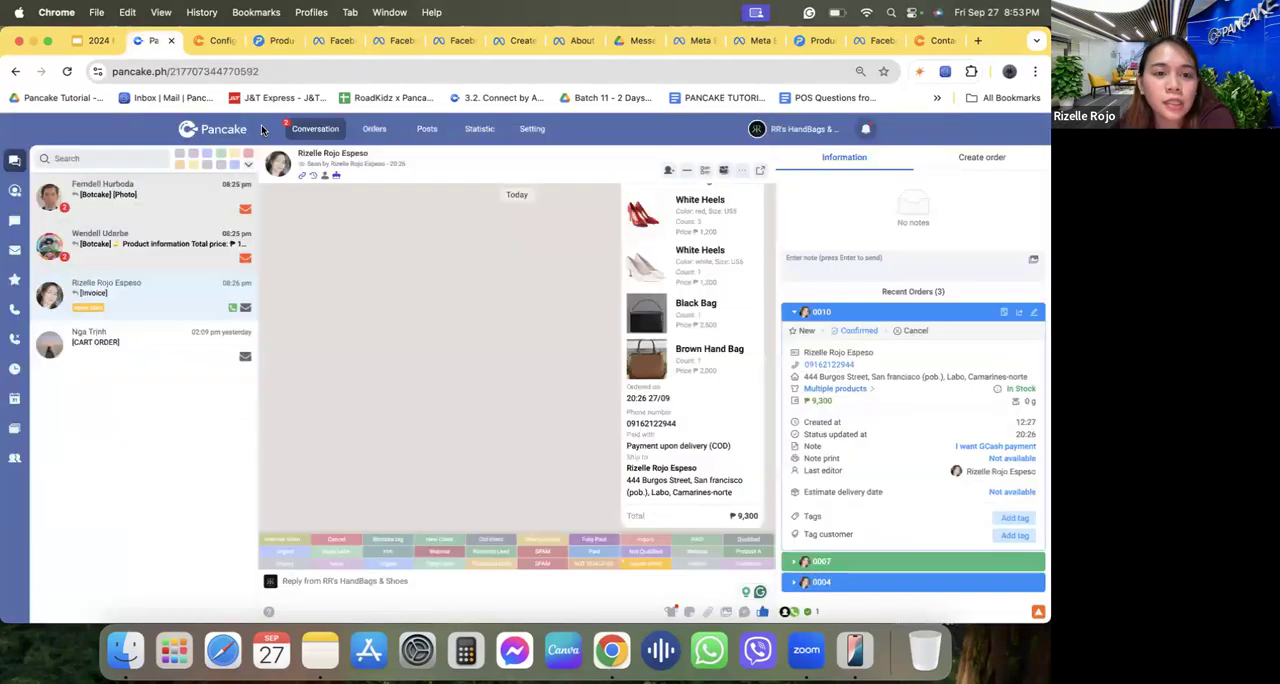
click(219, 41)
click(270, 41)
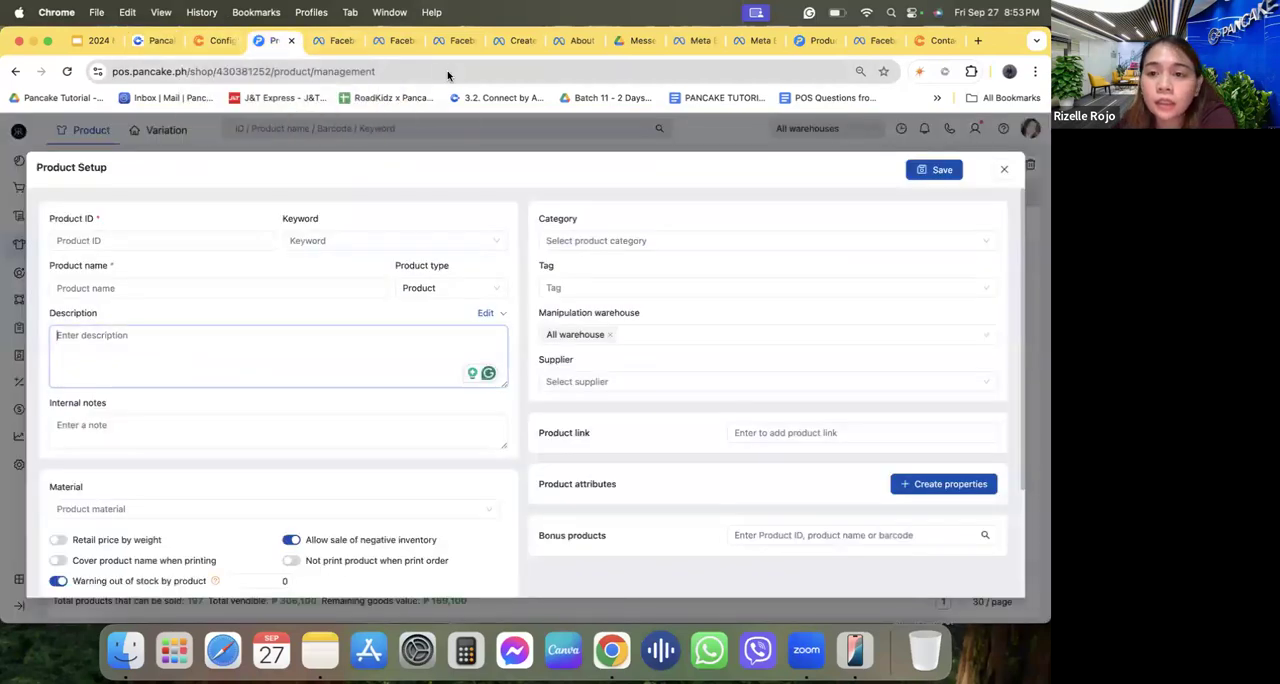
Open the Synchronize with Facebook dialog for the POS products and highlight the note on 35% higher conversion rates.
click(812, 41)
click(288, 168)
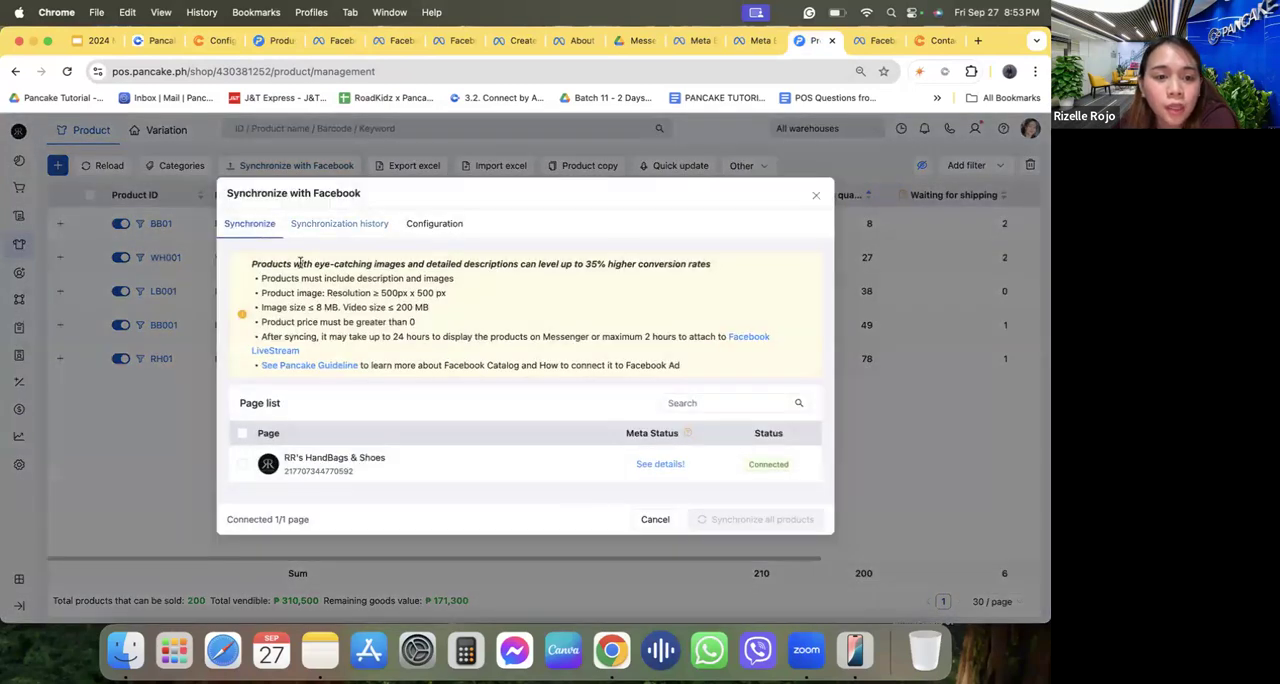
drag(296, 263, 538, 265)
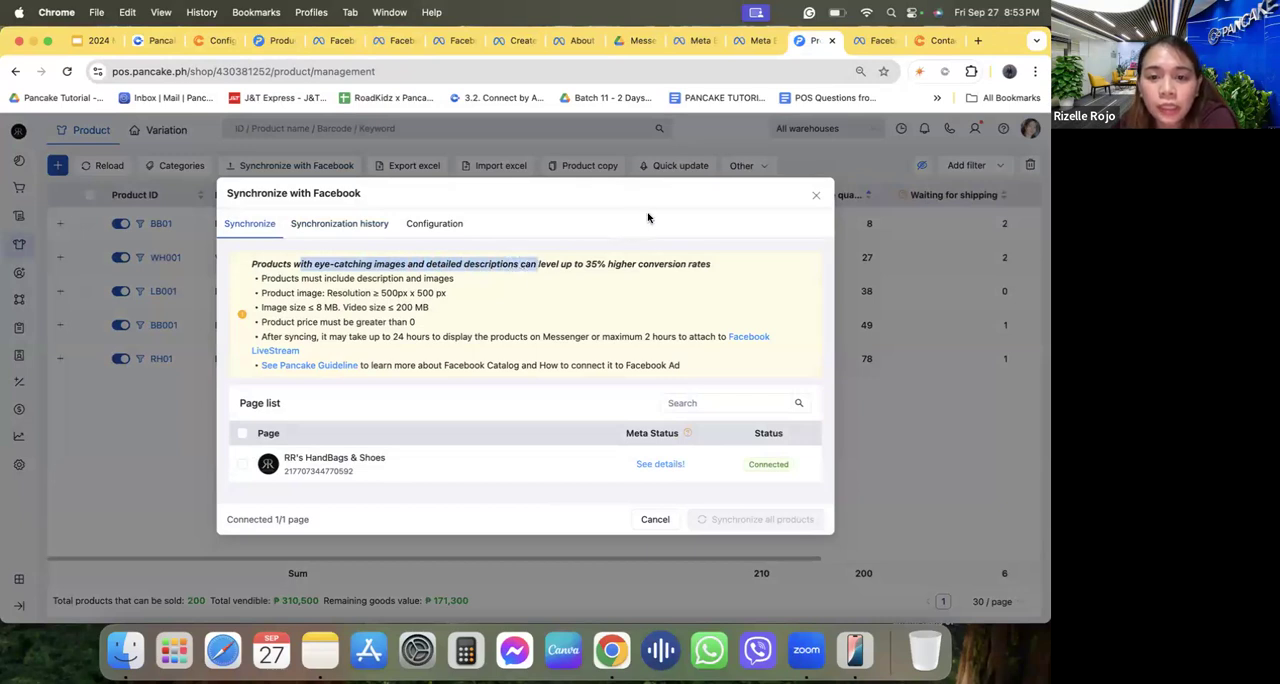
triple_click(594, 262)
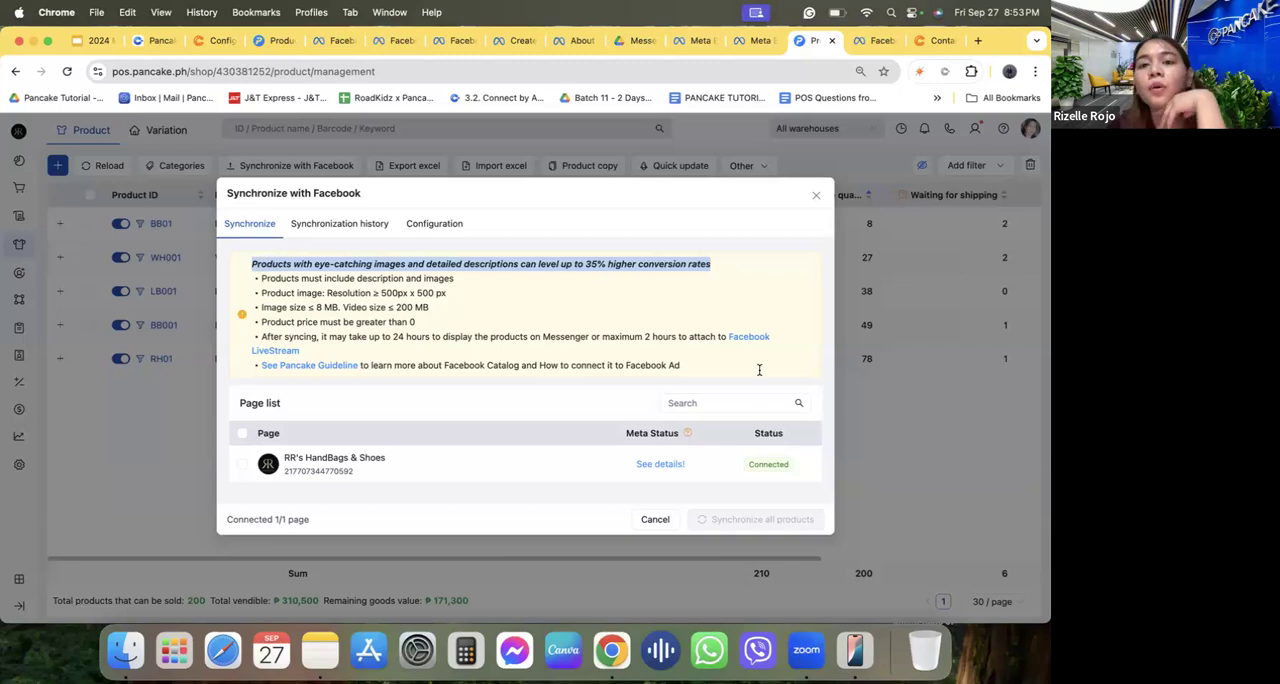
Switch to the webinar slides and point out Health Supplements and the food regulations footnote on slide 28.
click(102, 45)
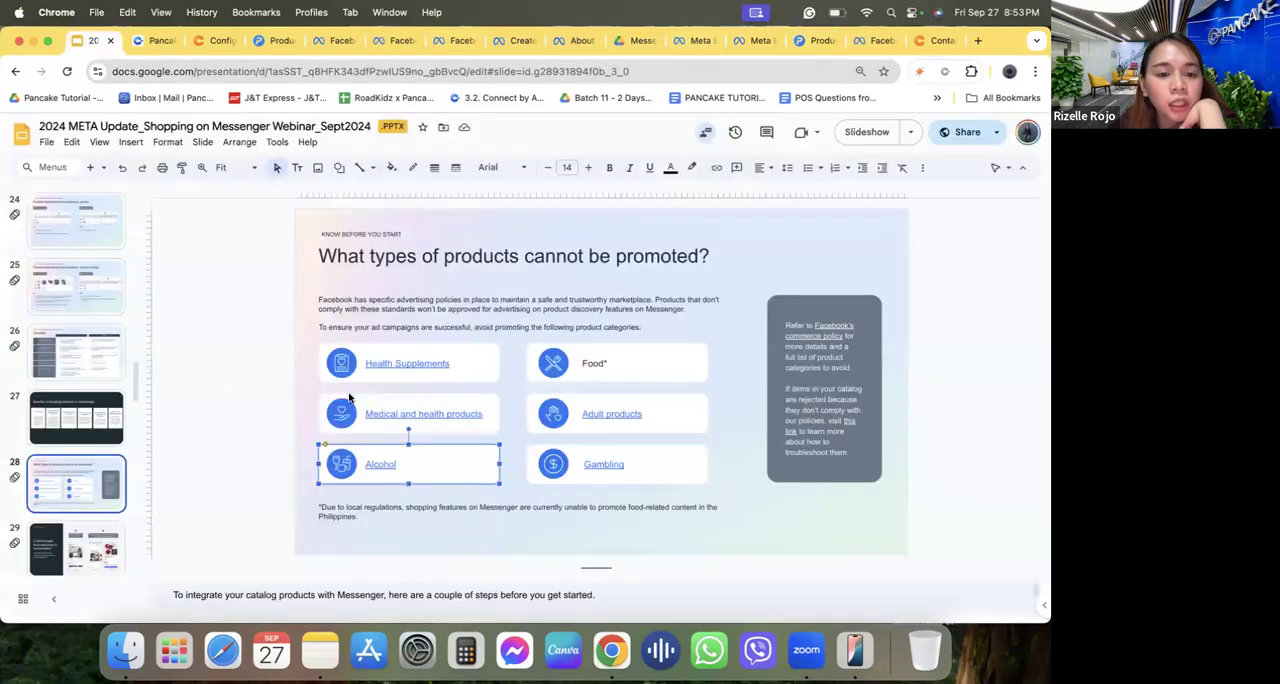
click(466, 400)
click(464, 366)
click(483, 358)
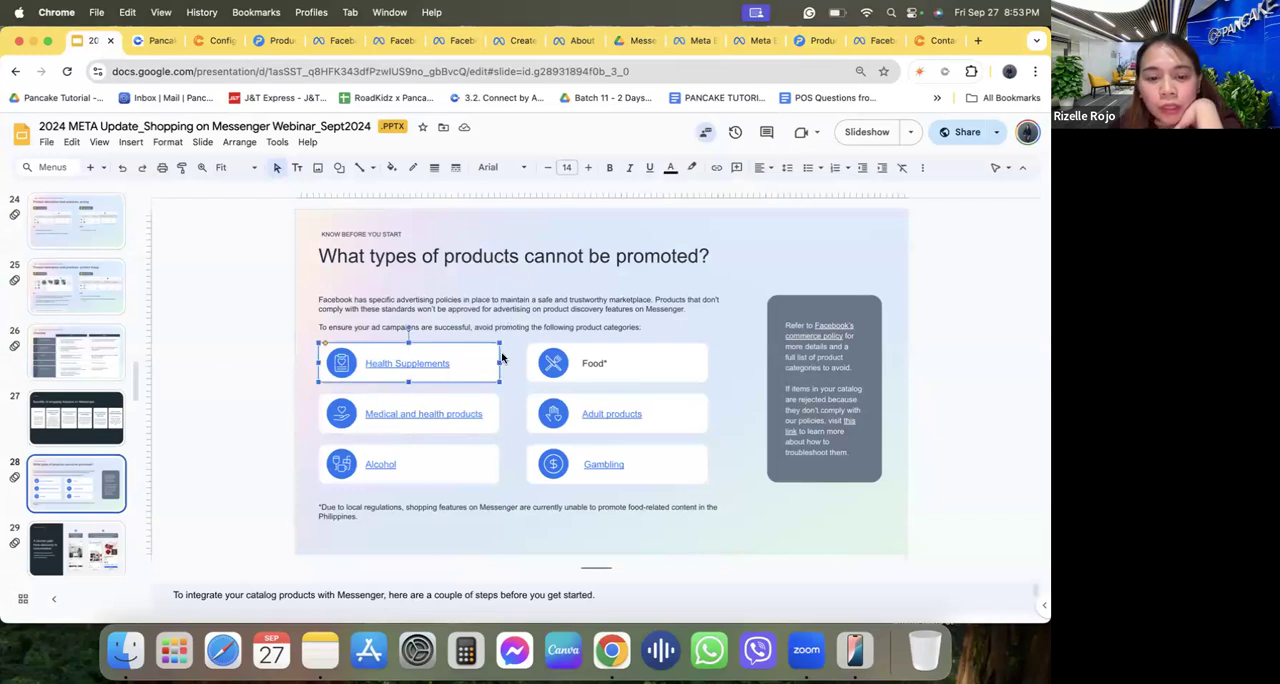
click(372, 509)
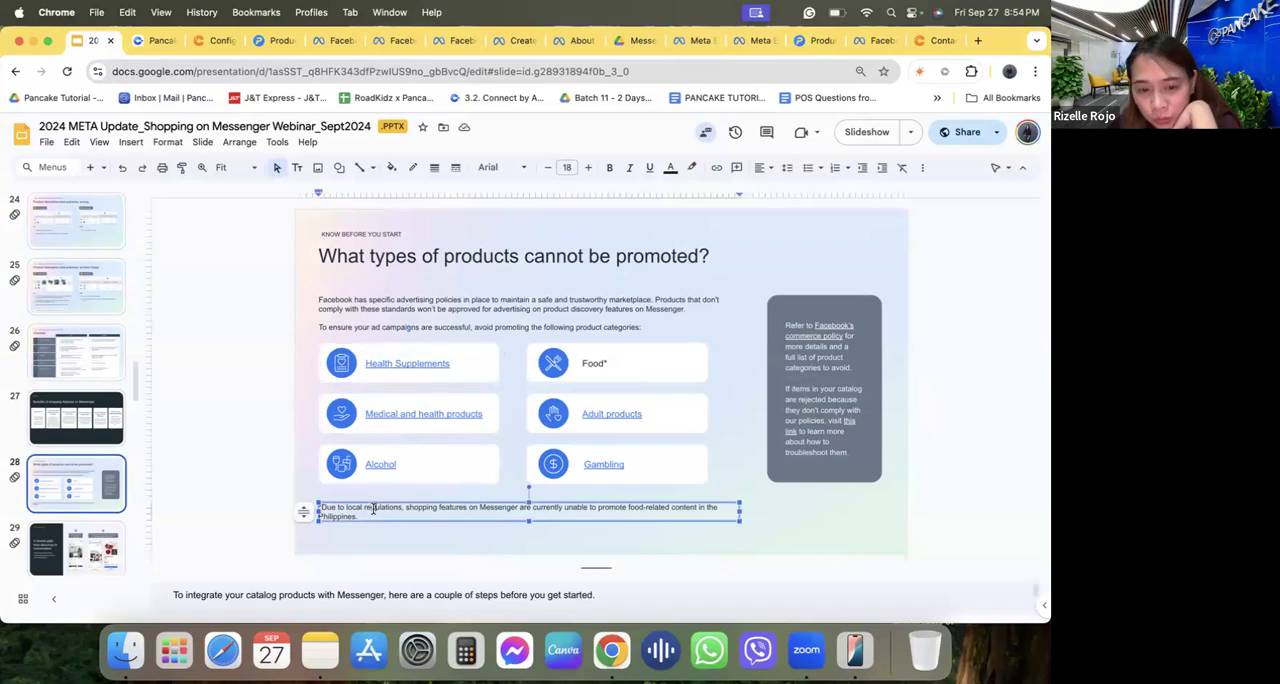
click(423, 495)
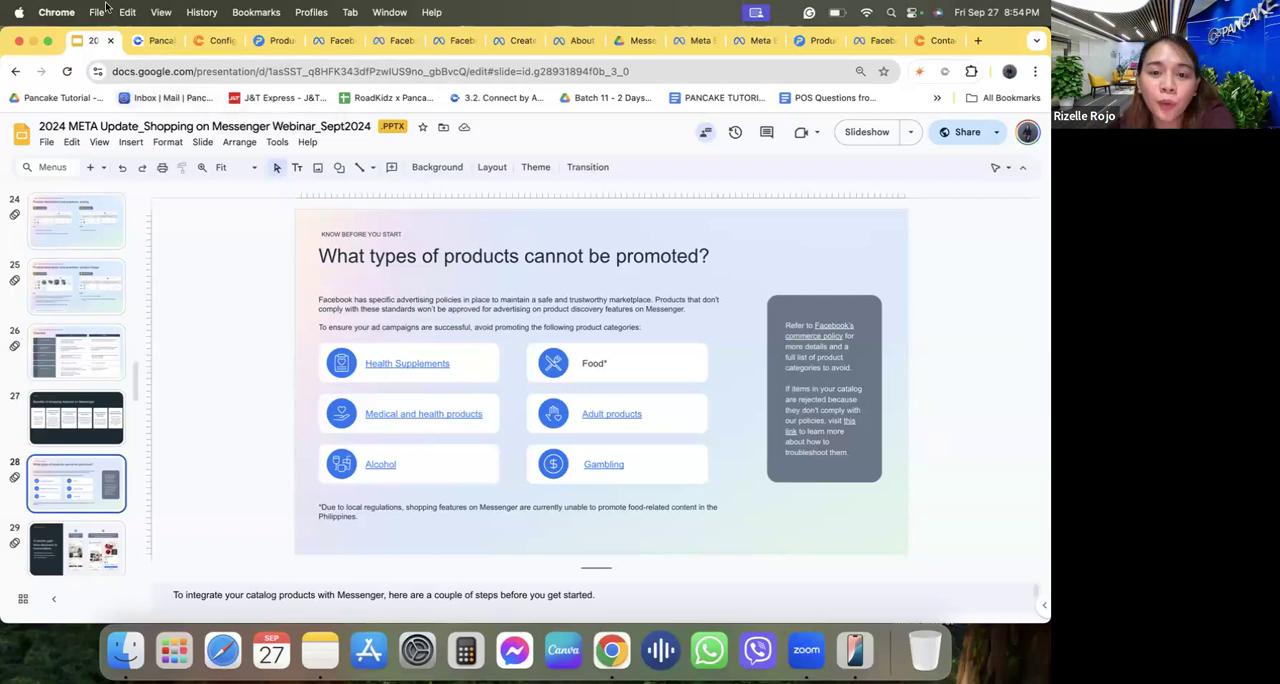
Highlight the slide title "What types of products cannot be promoted?" and point out the health supplements and medical product categories.
click(615, 252)
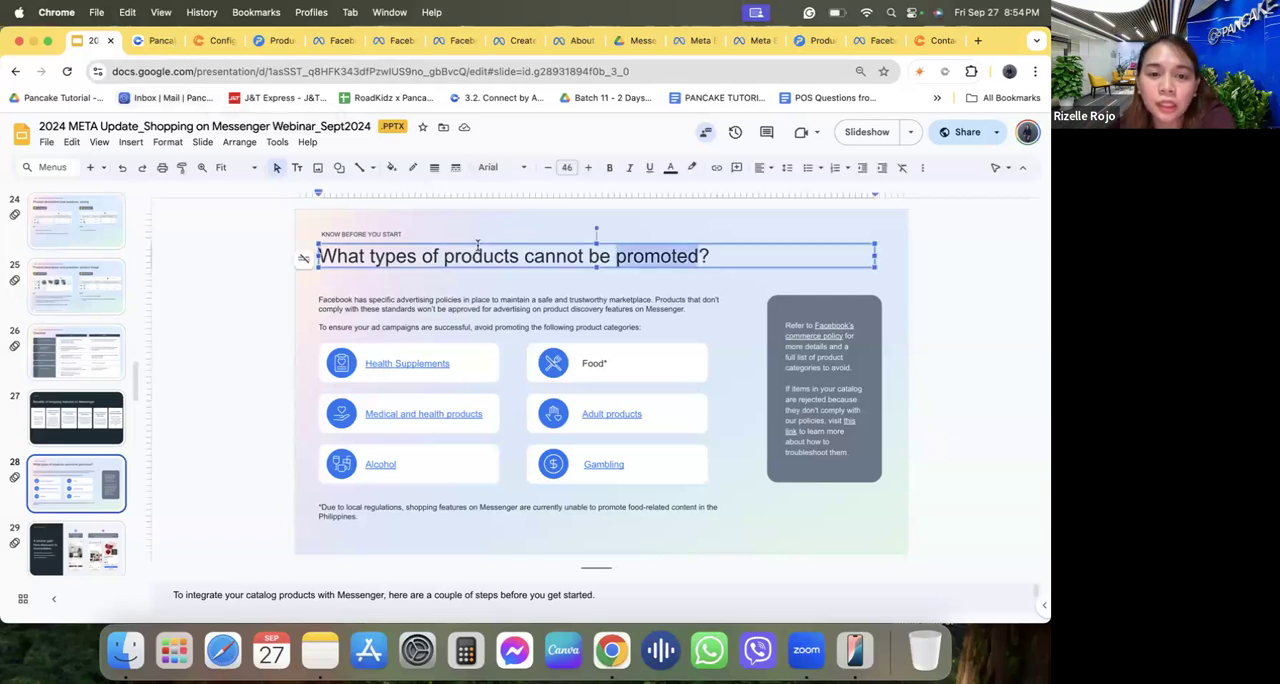
triple_click(565, 260)
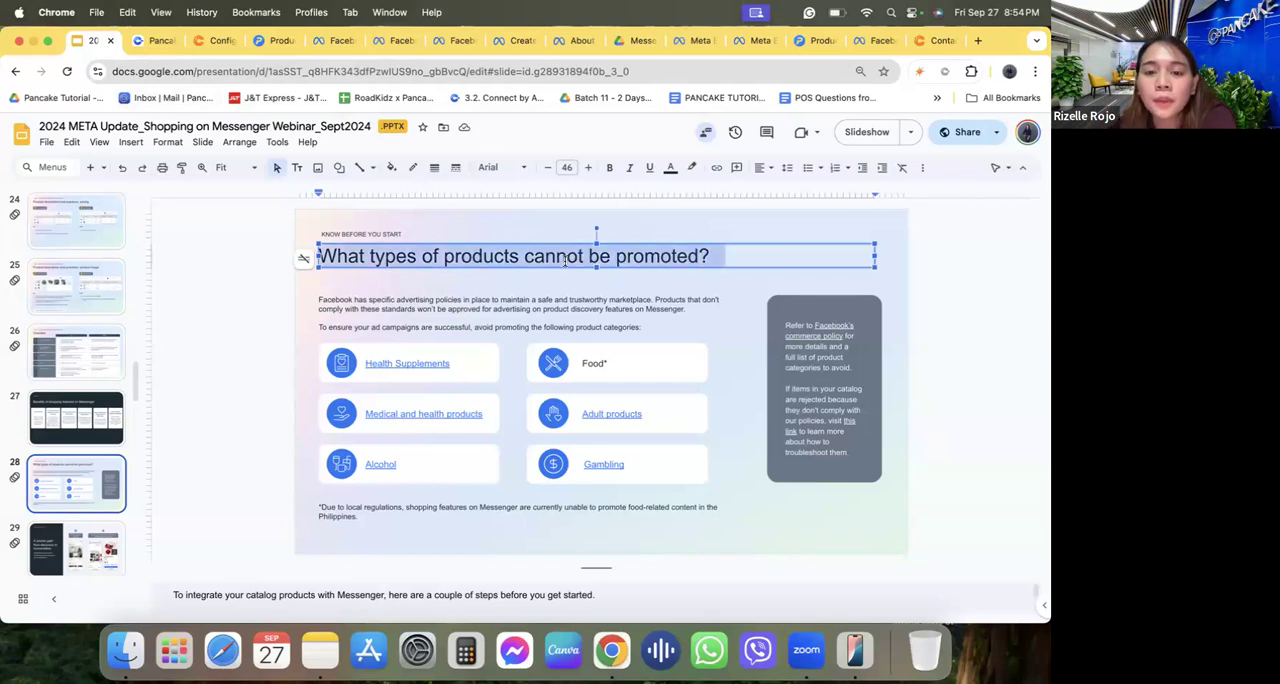
click(634, 258)
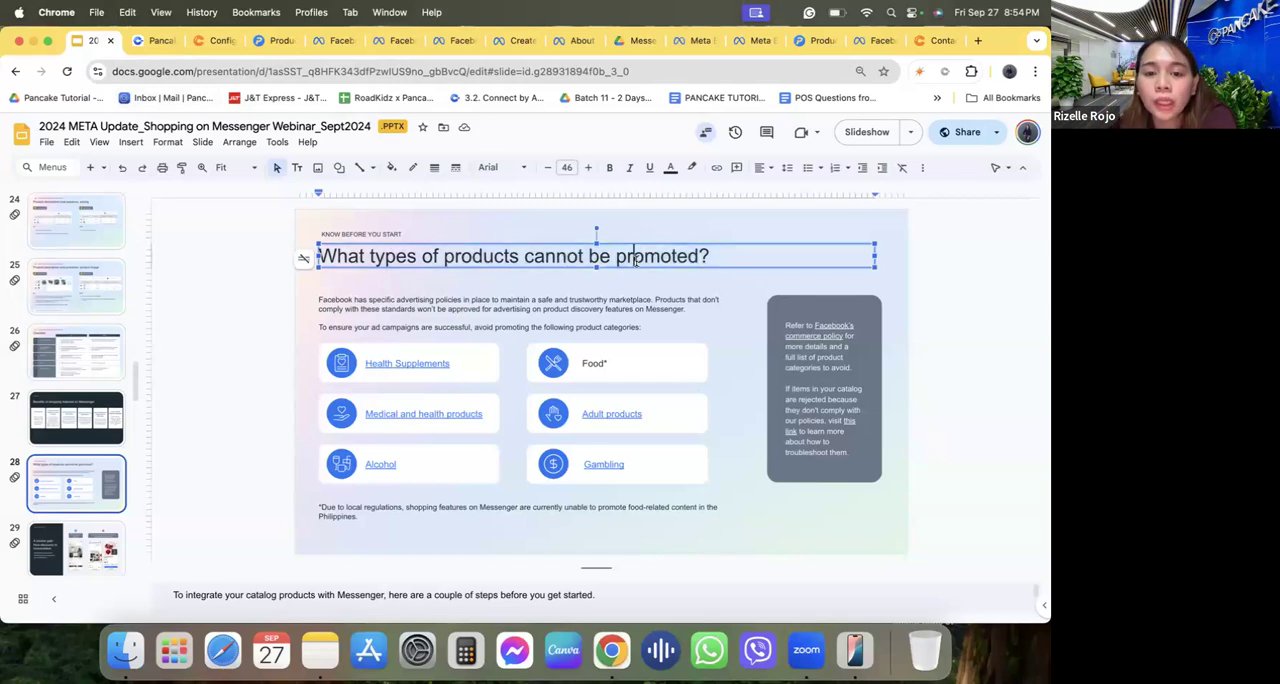
click(491, 367)
click(491, 415)
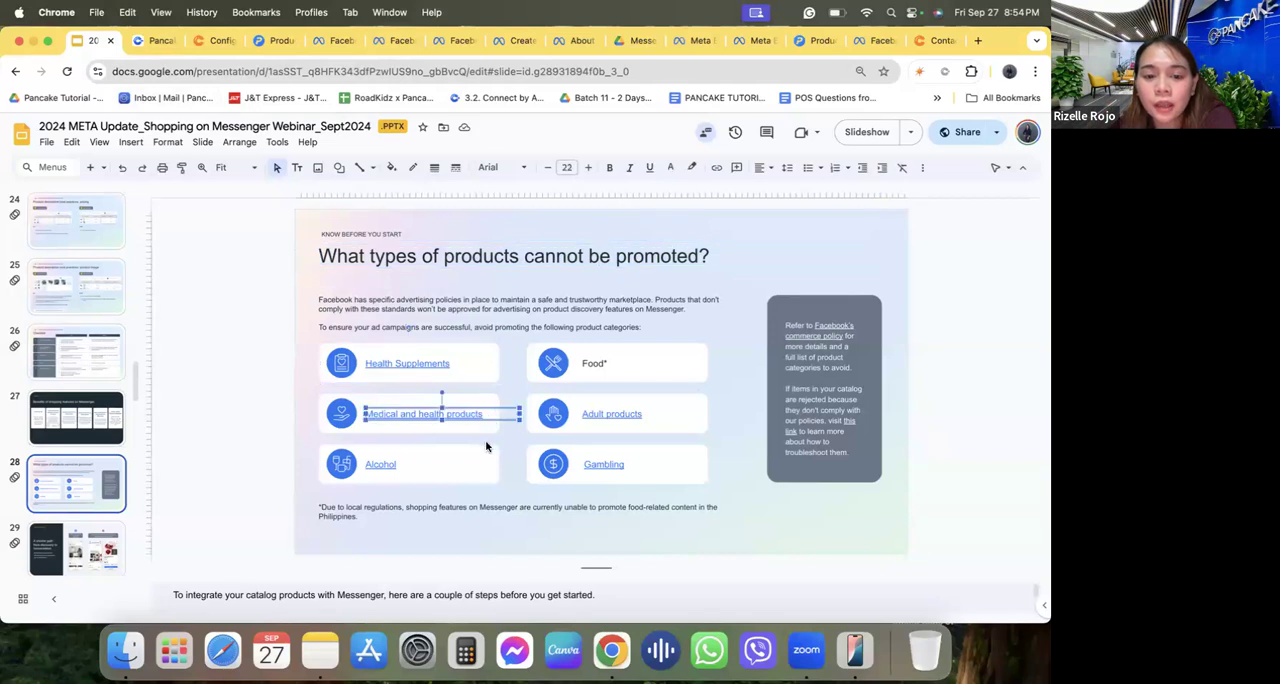
click(487, 447)
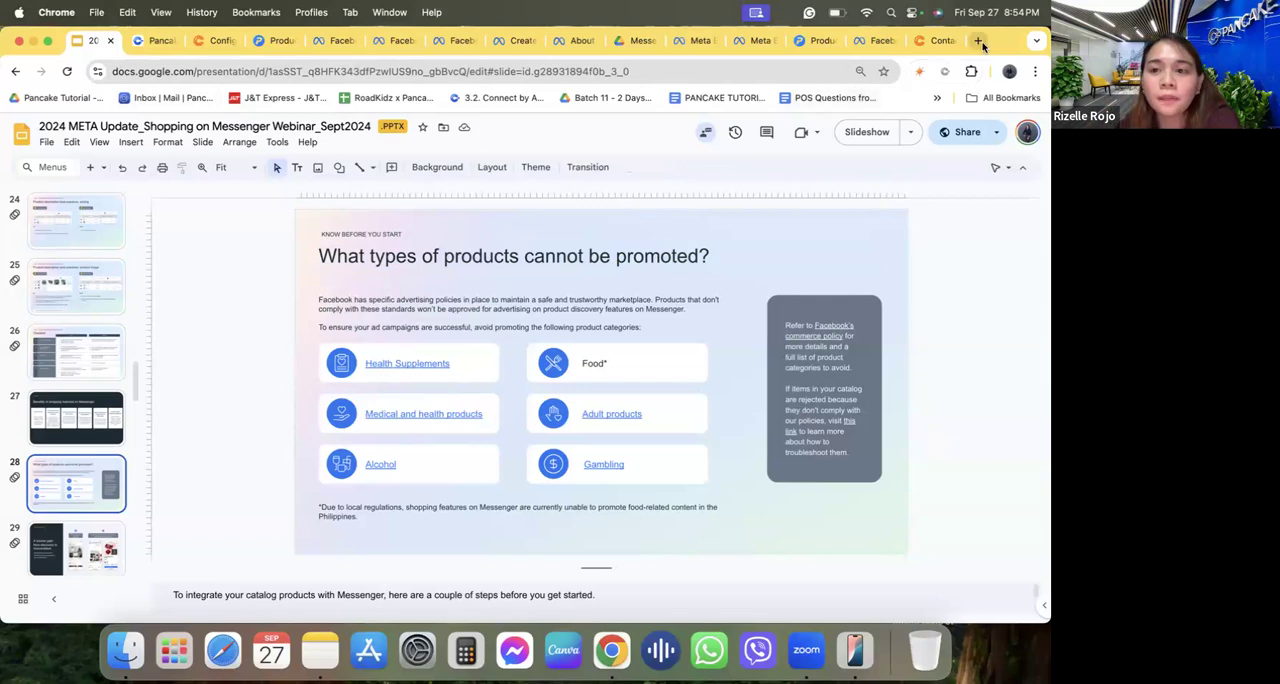
Load pos.pancake.ph in a new browser tab and open the Amazing Barley shop's overview.
click(260, 38)
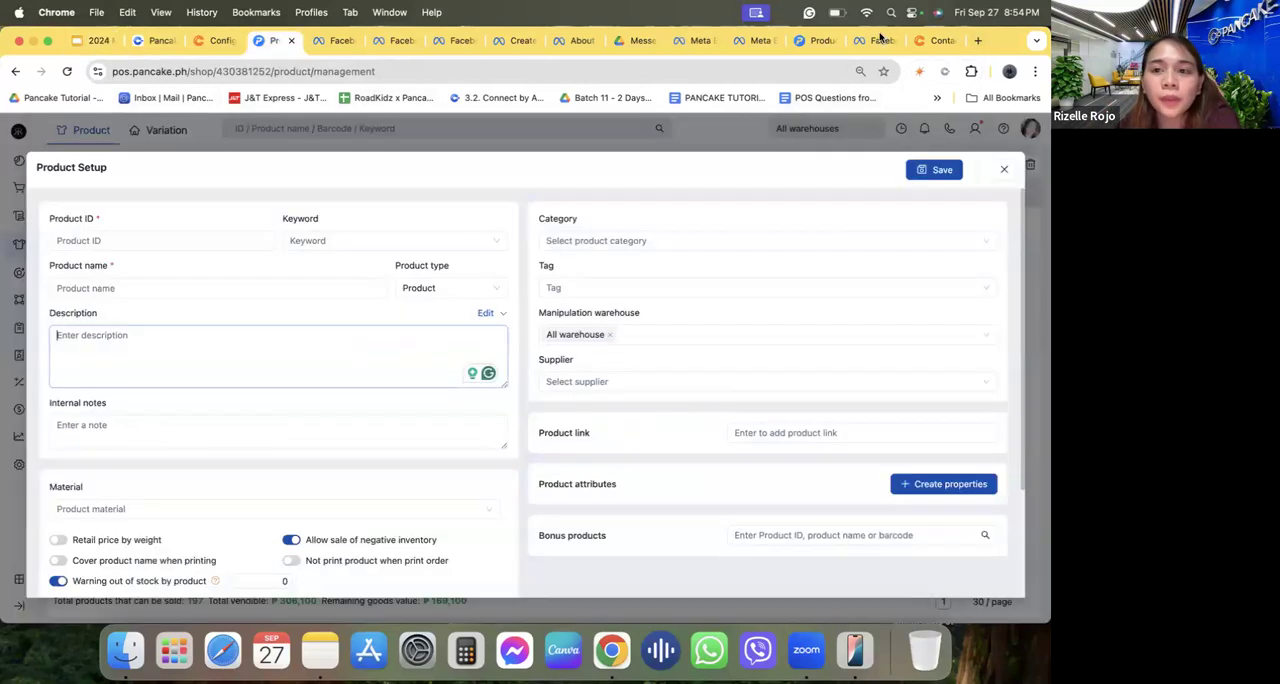
click(978, 40)
text(pos)
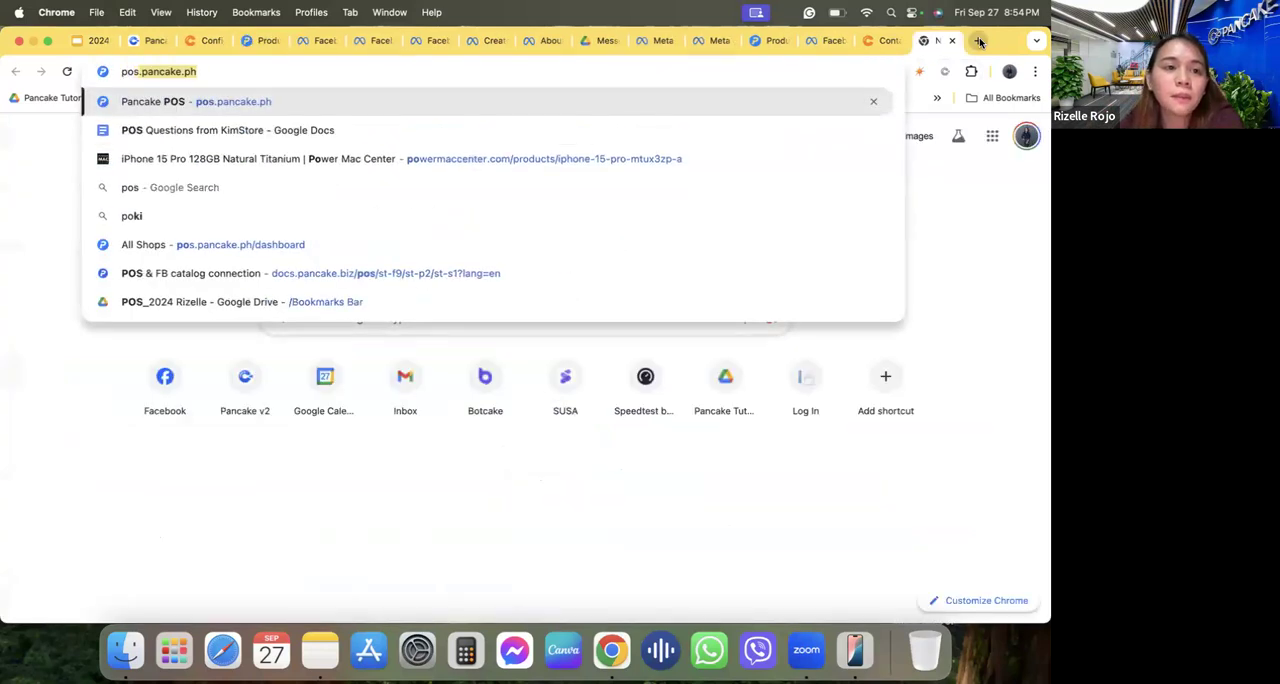
key(Return)
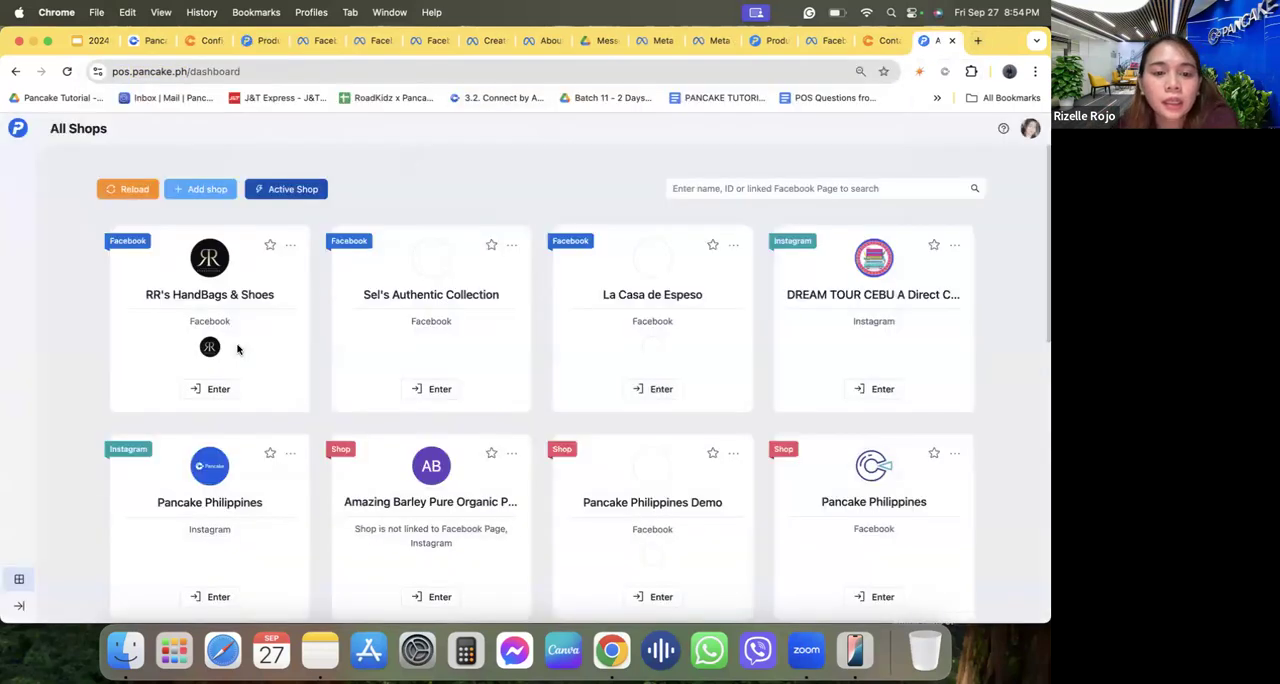
scroll(237, 348, down, 3)
scroll(237, 348, down, 5)
click(422, 461)
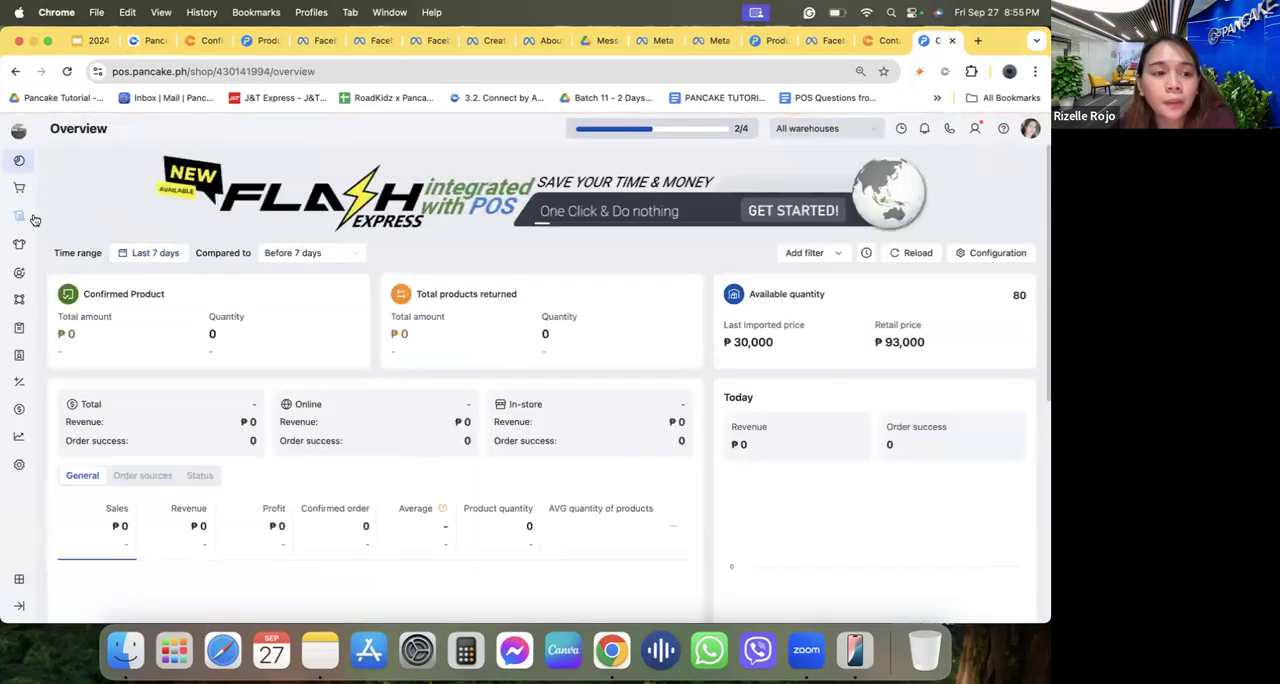
Check the Pancake conversation inbox, then open the Amazing Barley shop's order list in POS.
mouse_move(20, 216)
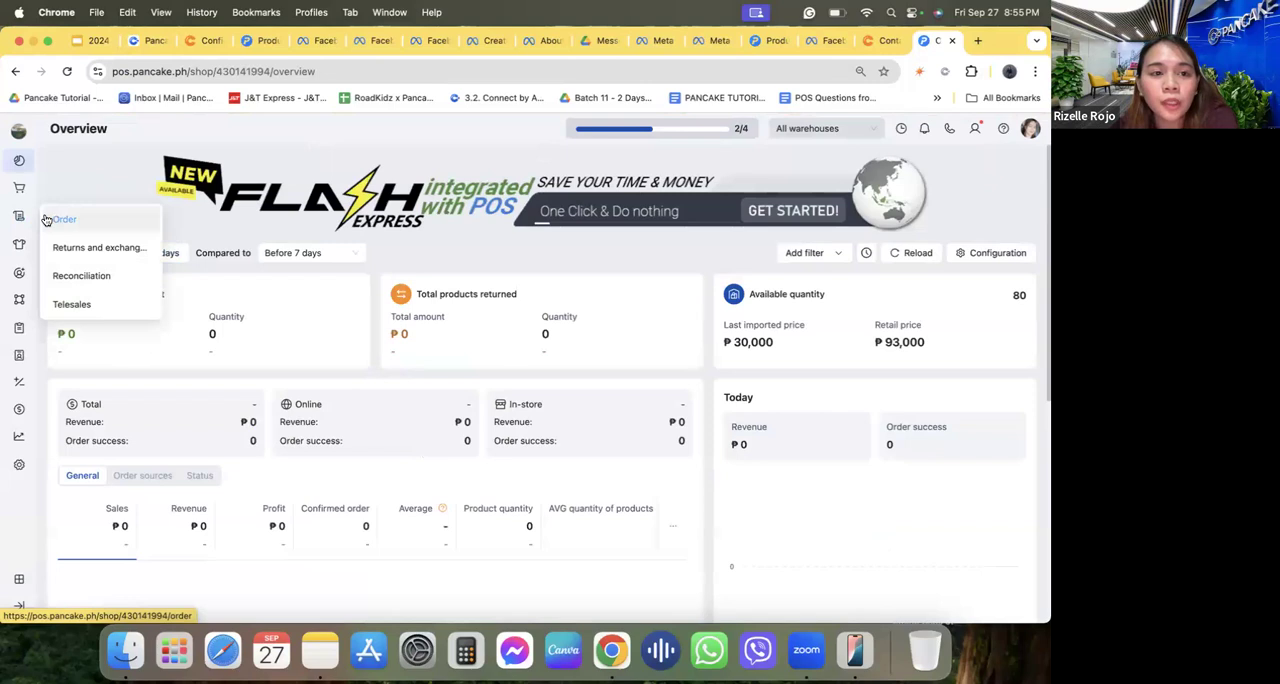
click(140, 40)
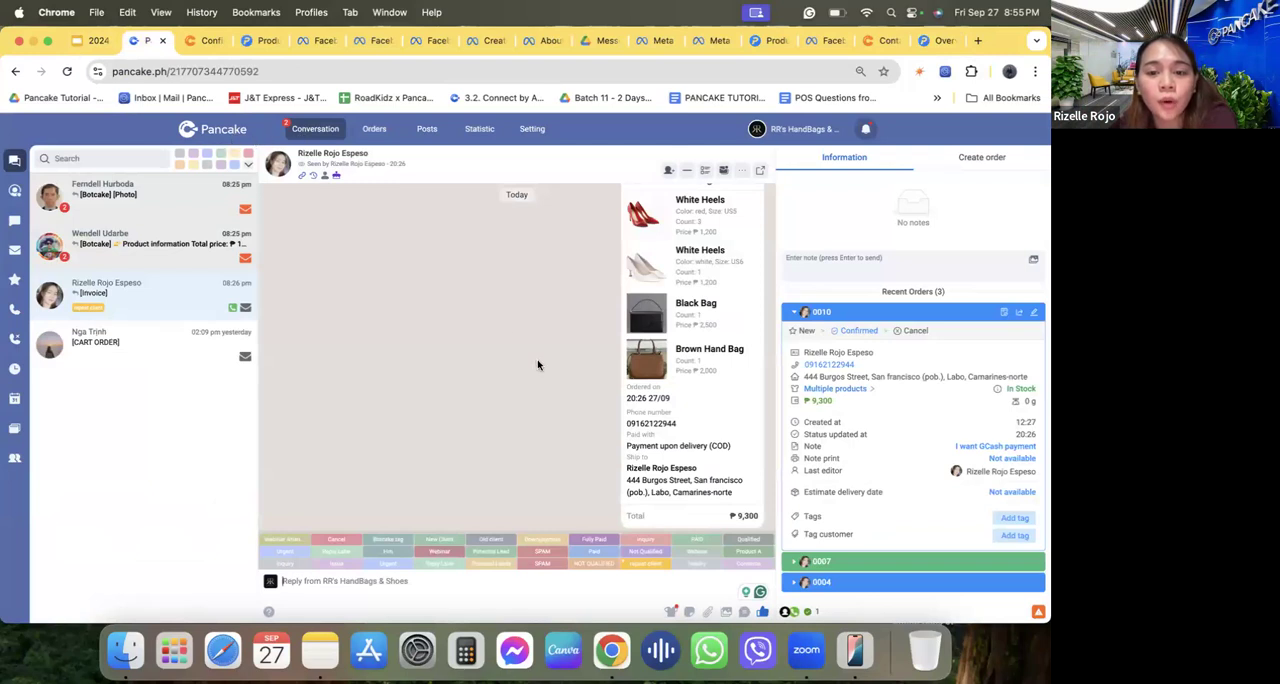
click(940, 41)
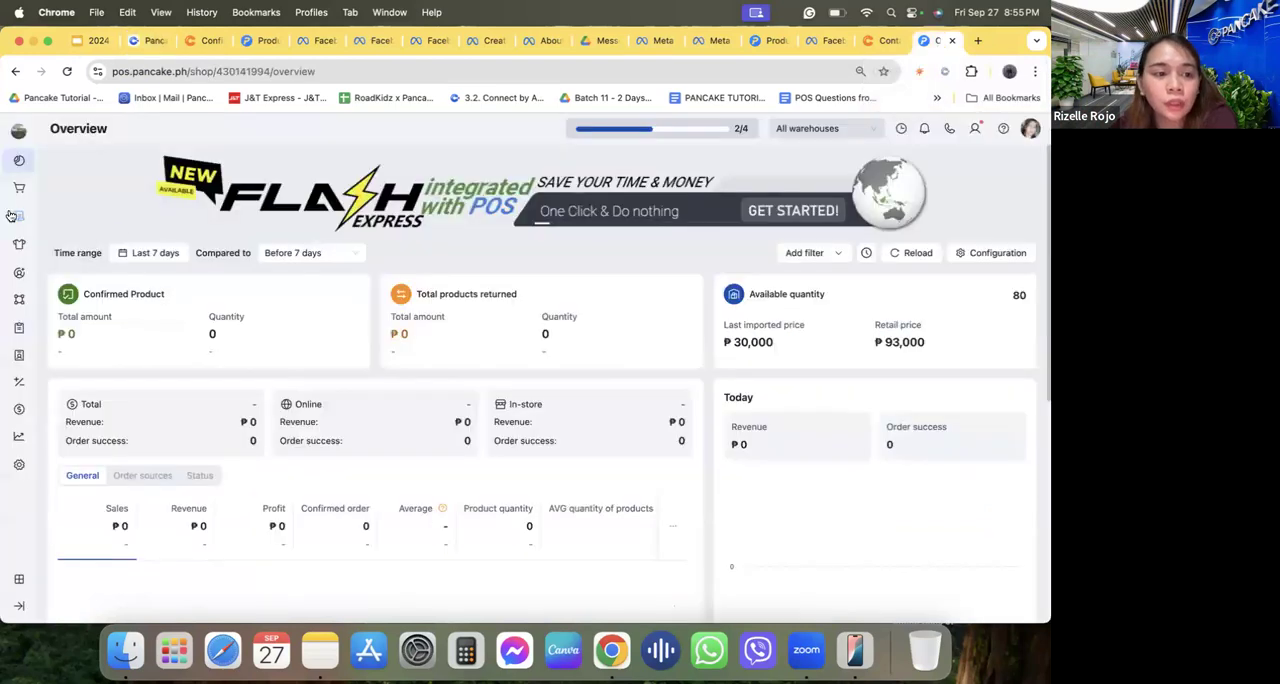
click(55, 217)
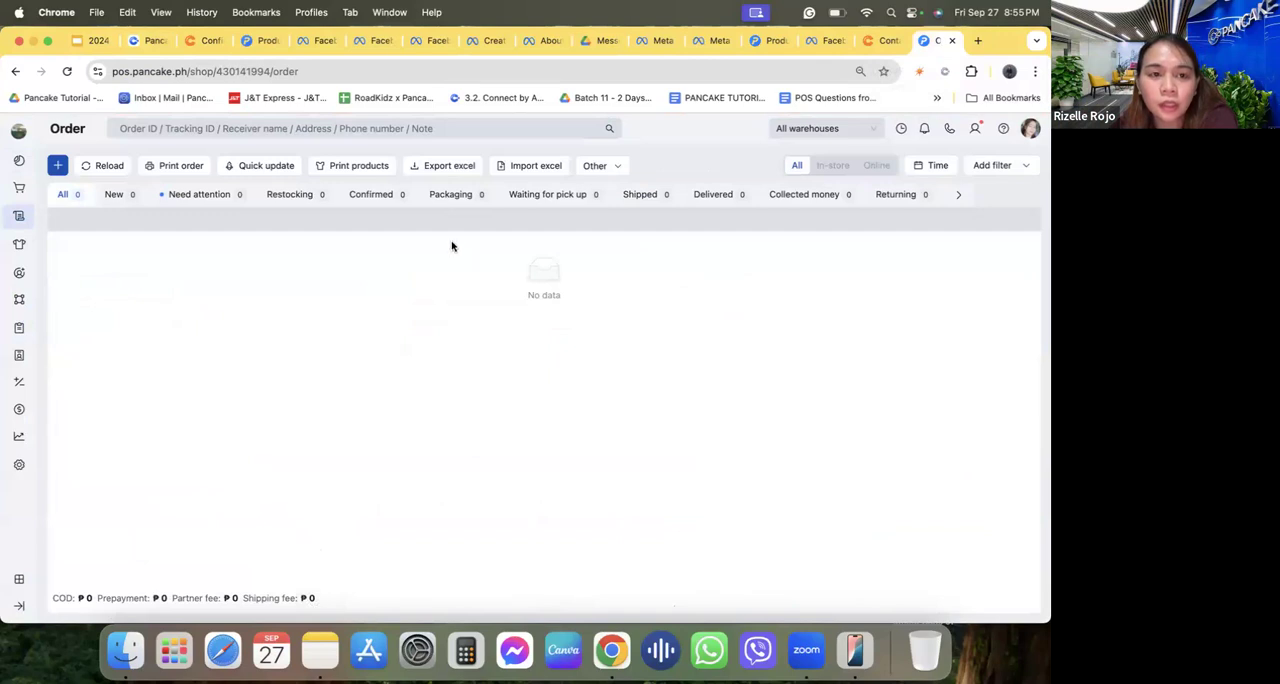
Return to slide 28 and highlight the passage on products not being approved for advertising on Messenger's product discovery features.
click(96, 41)
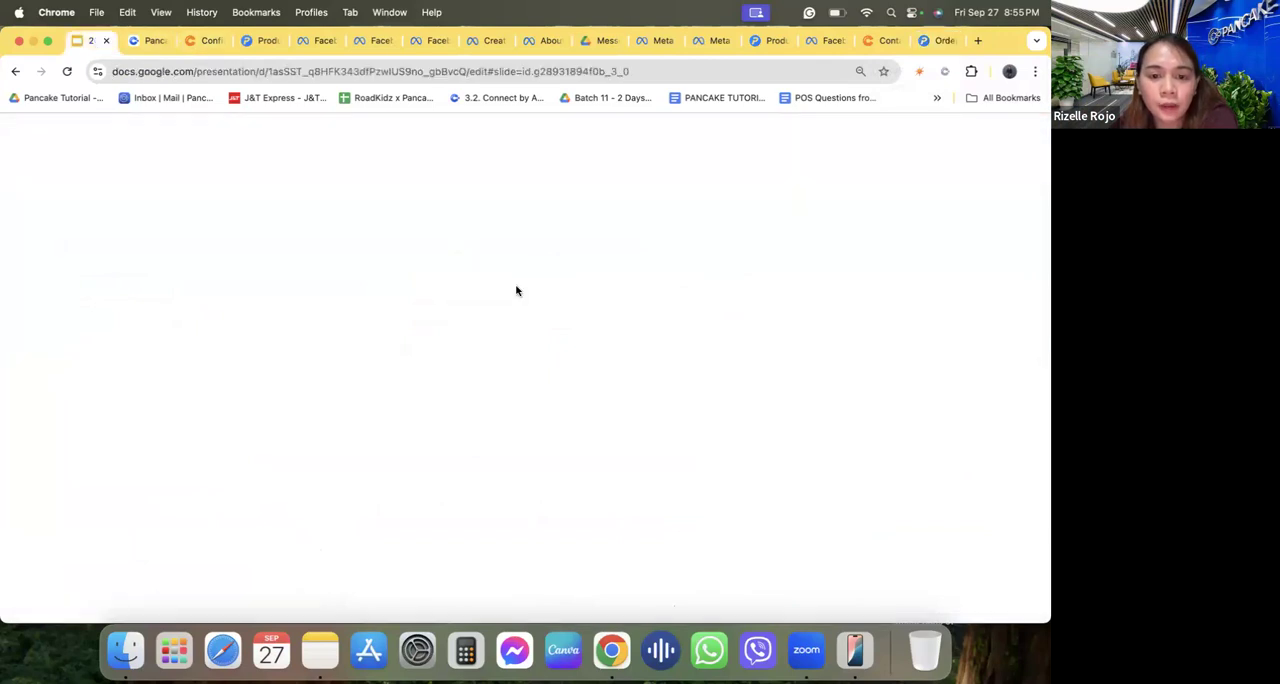
click(503, 257)
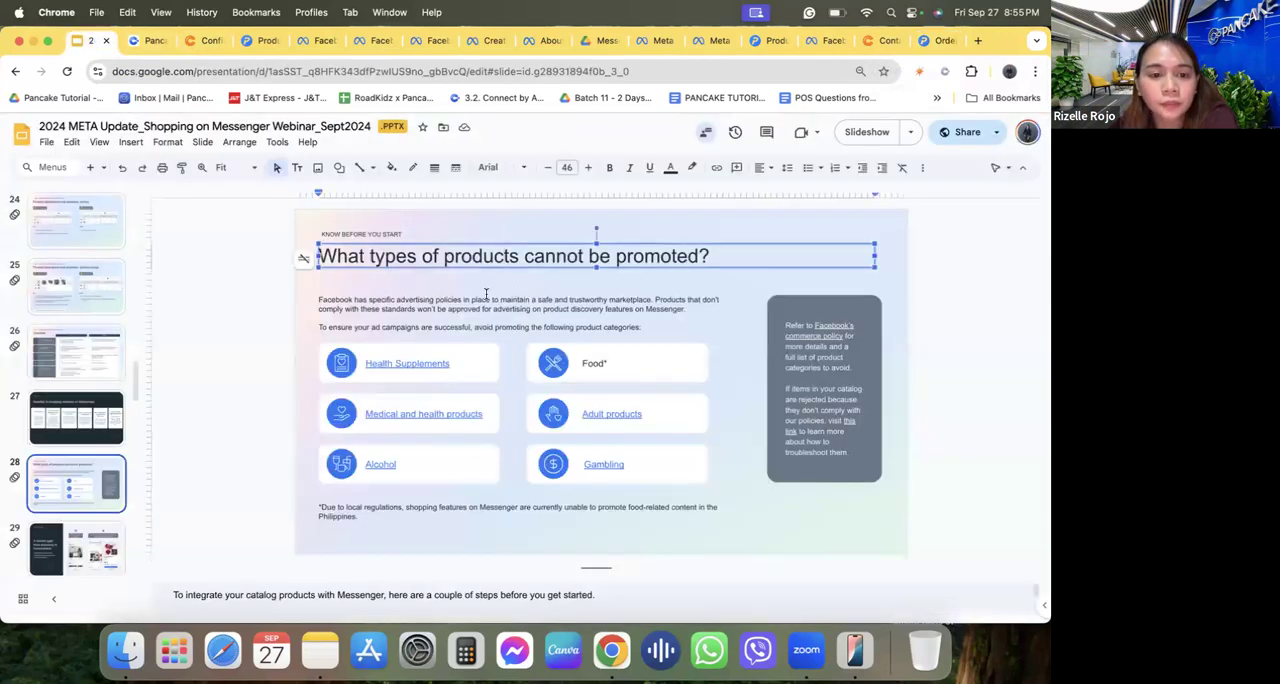
triple_click(486, 294)
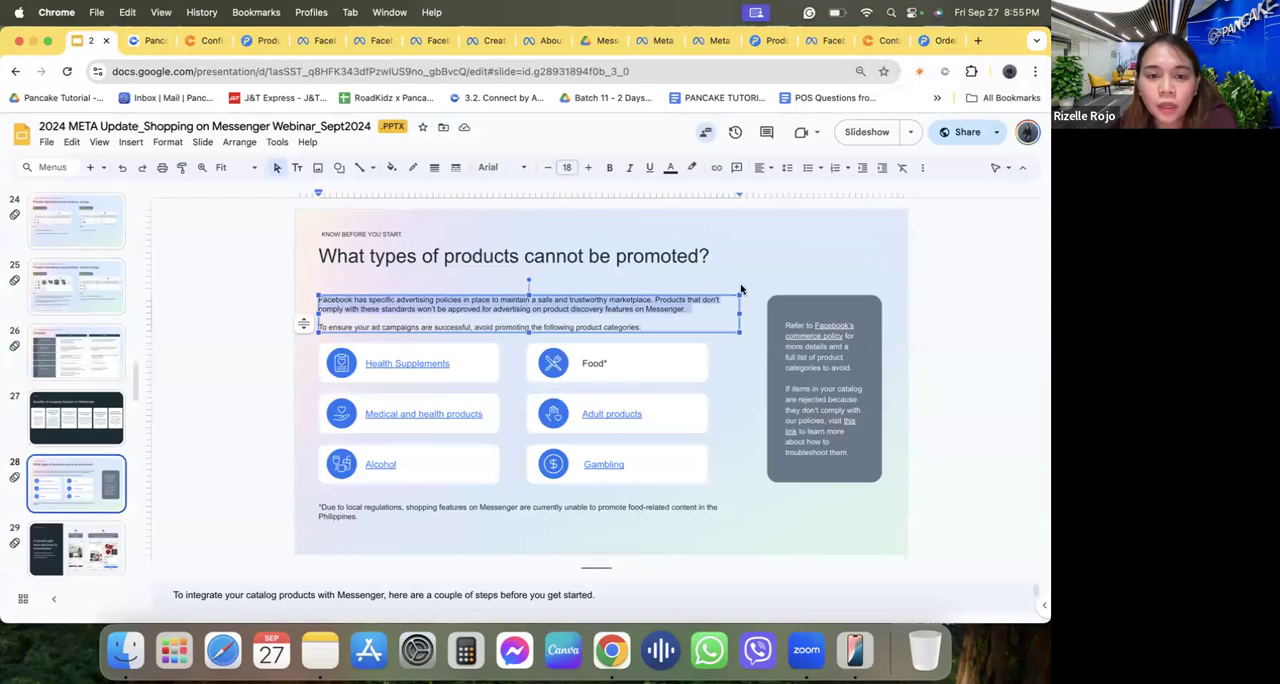
click(532, 309)
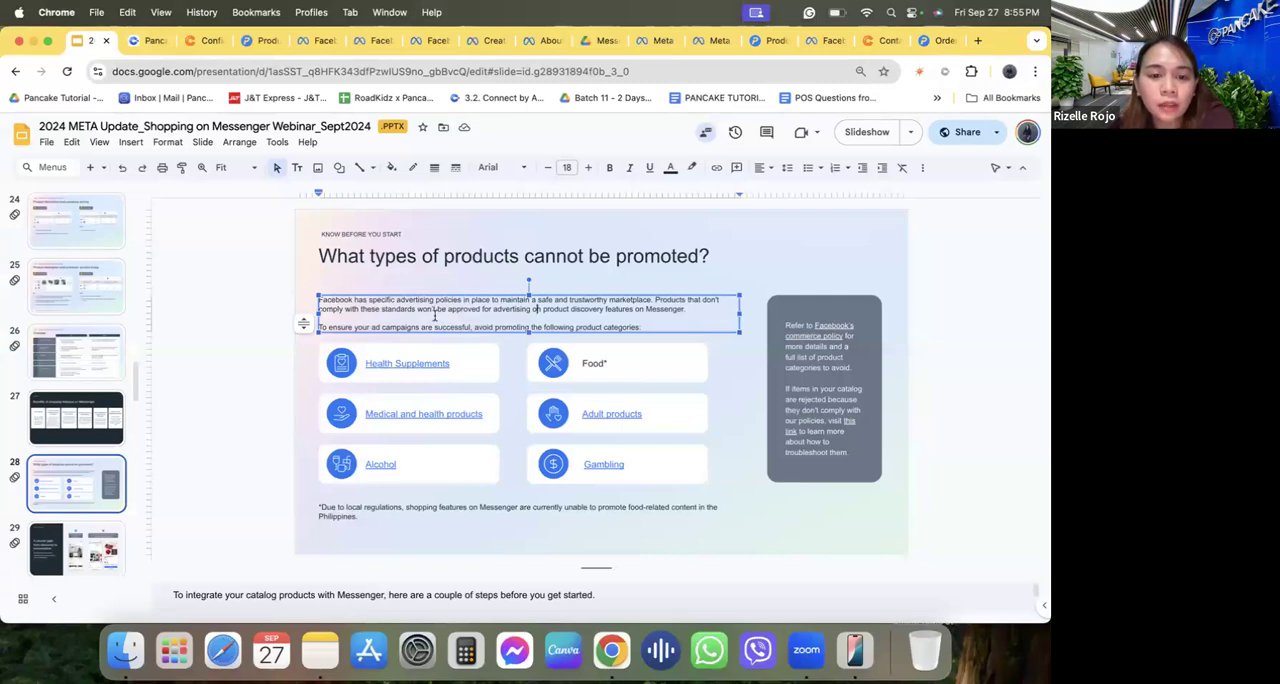
drag(436, 309, 551, 316)
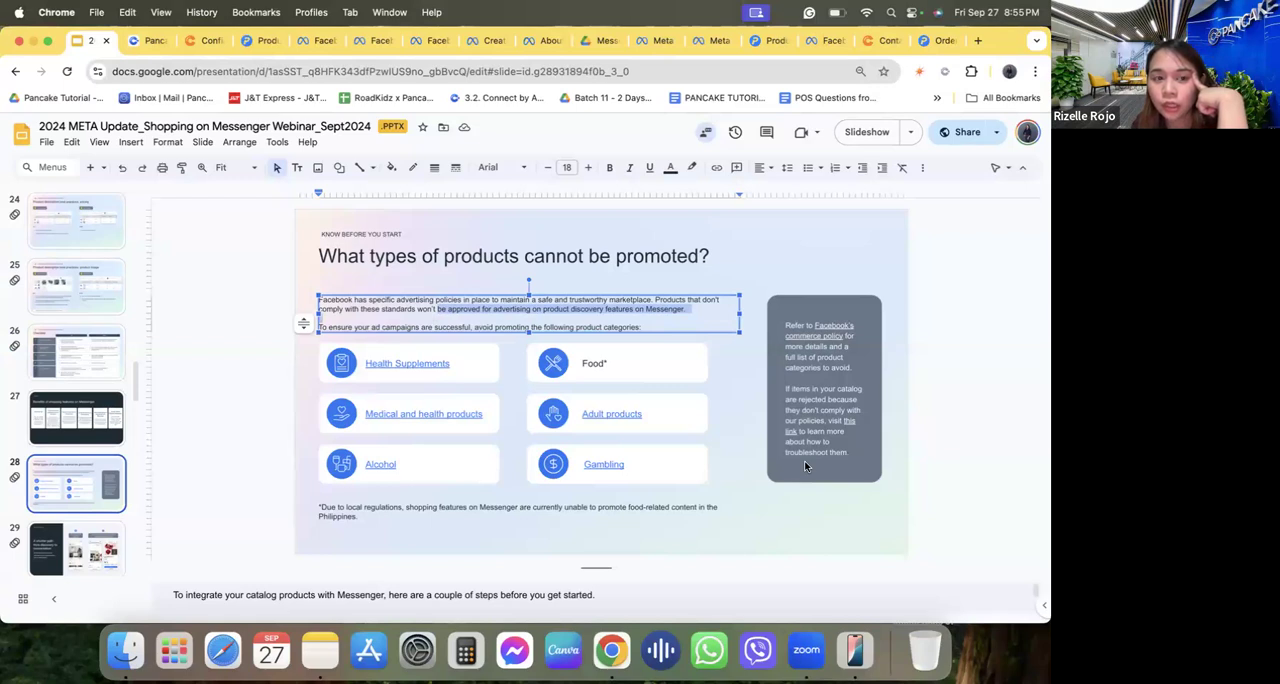
Switch to Pancake, open the Amazing Barley page from the dashboard and view the most recent conversation in its inbox.
click(144, 40)
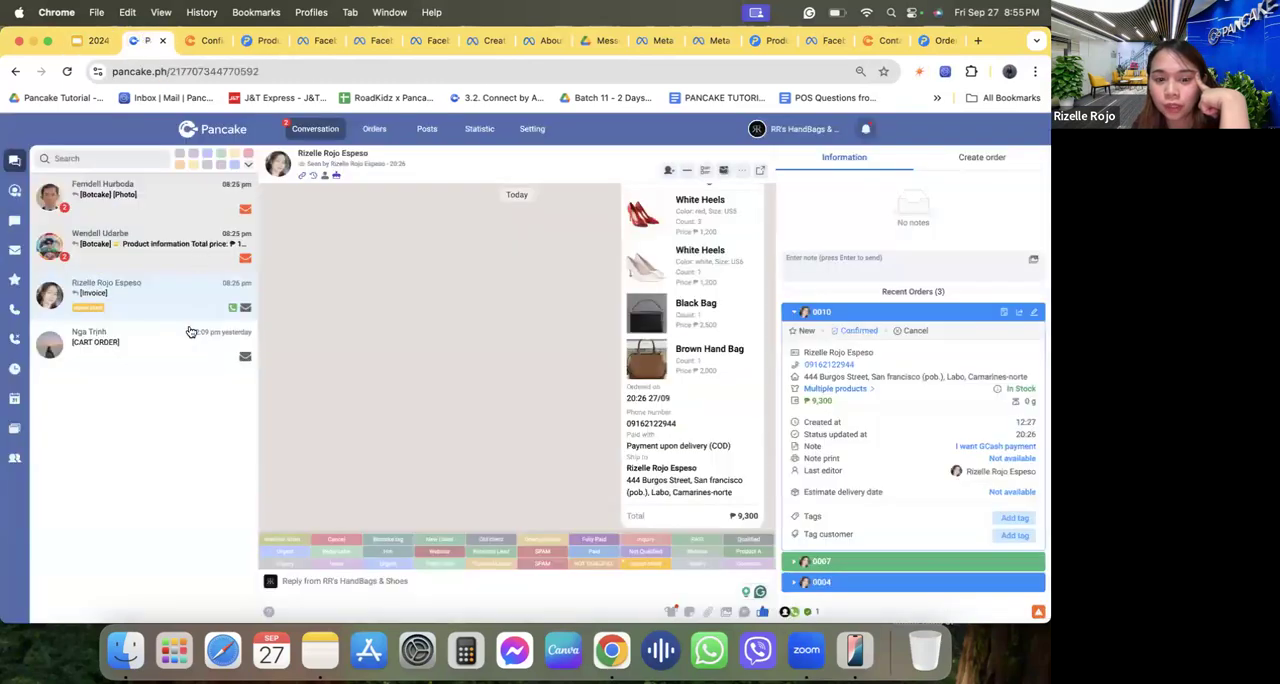
click(214, 127)
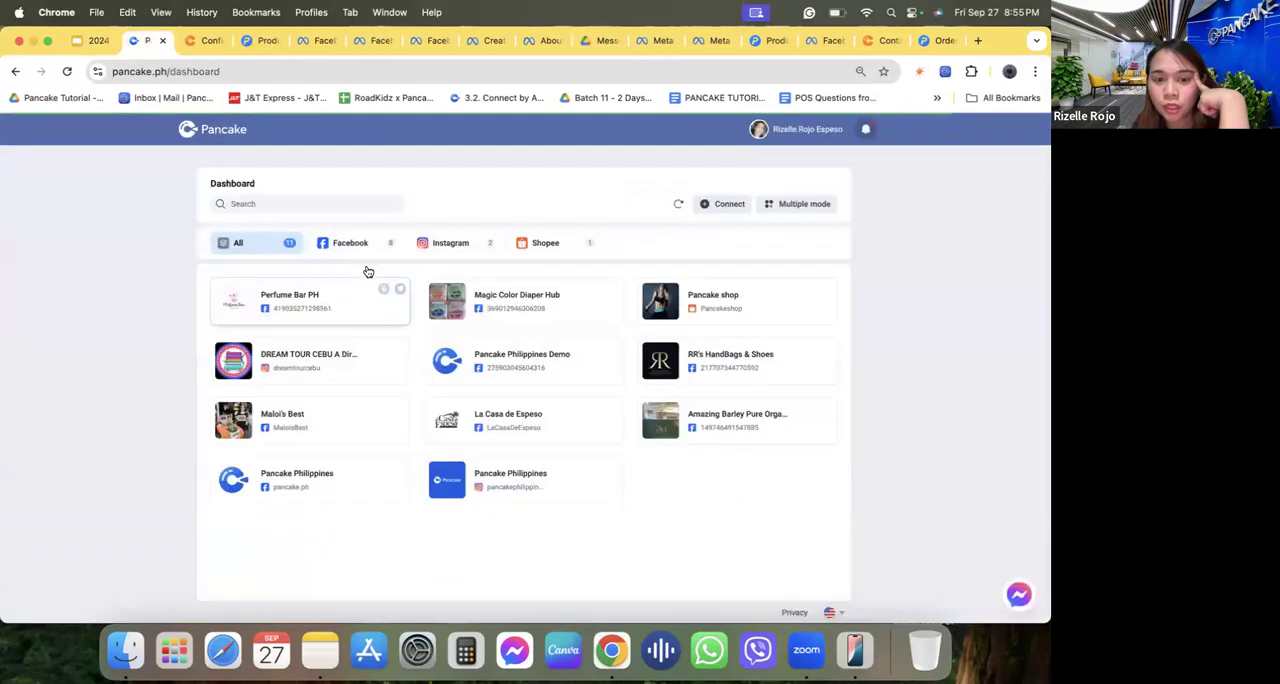
click(652, 438)
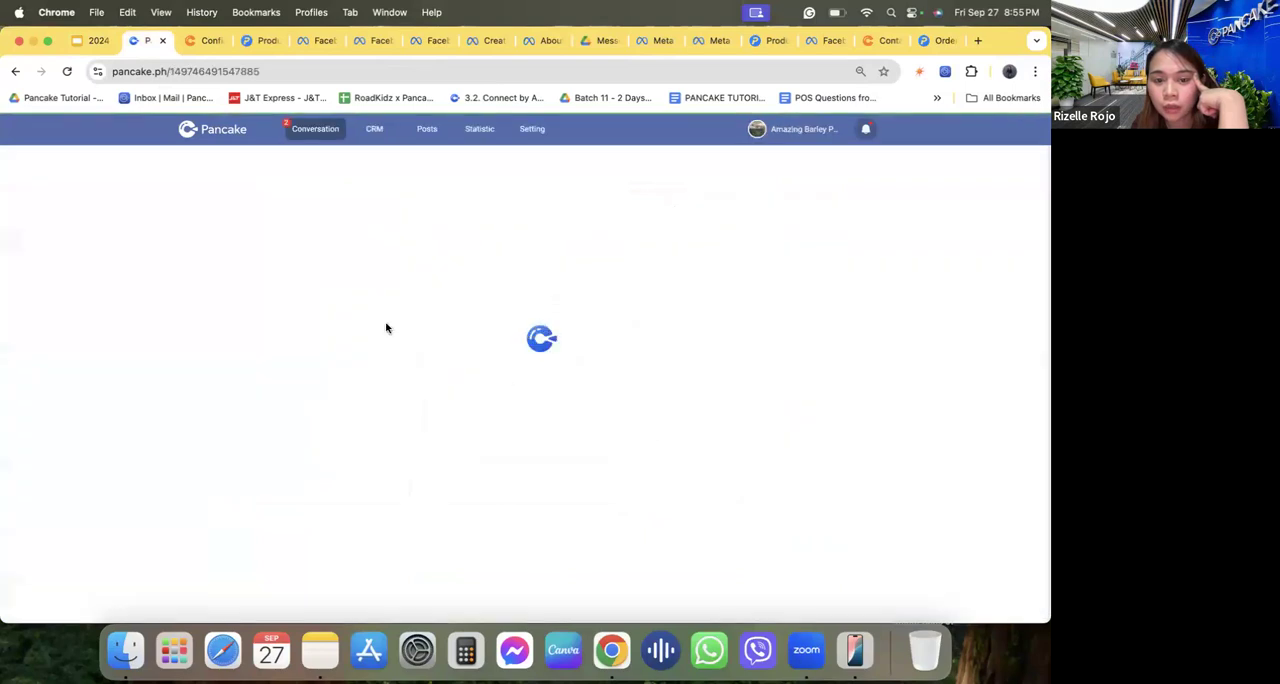
click(166, 211)
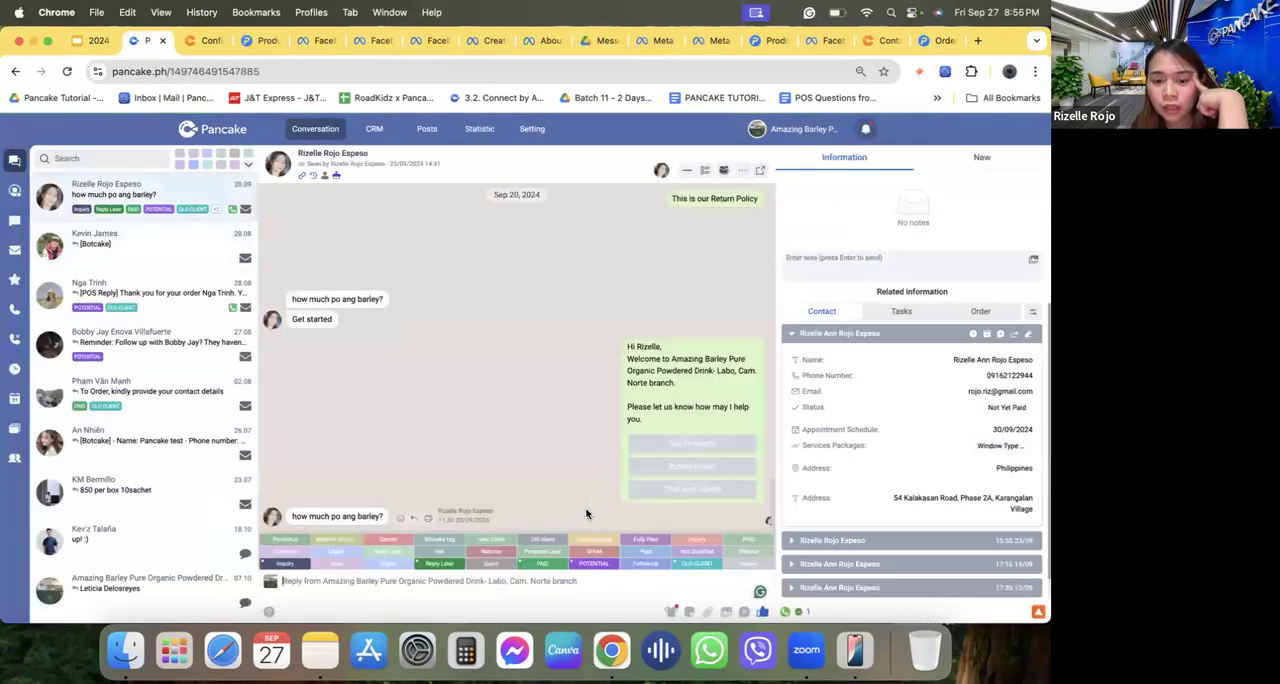
Return to the Pancake dashboard of connected pages and check the Amazing Barley shop's automation settings in the sales CRM.
click(232, 131)
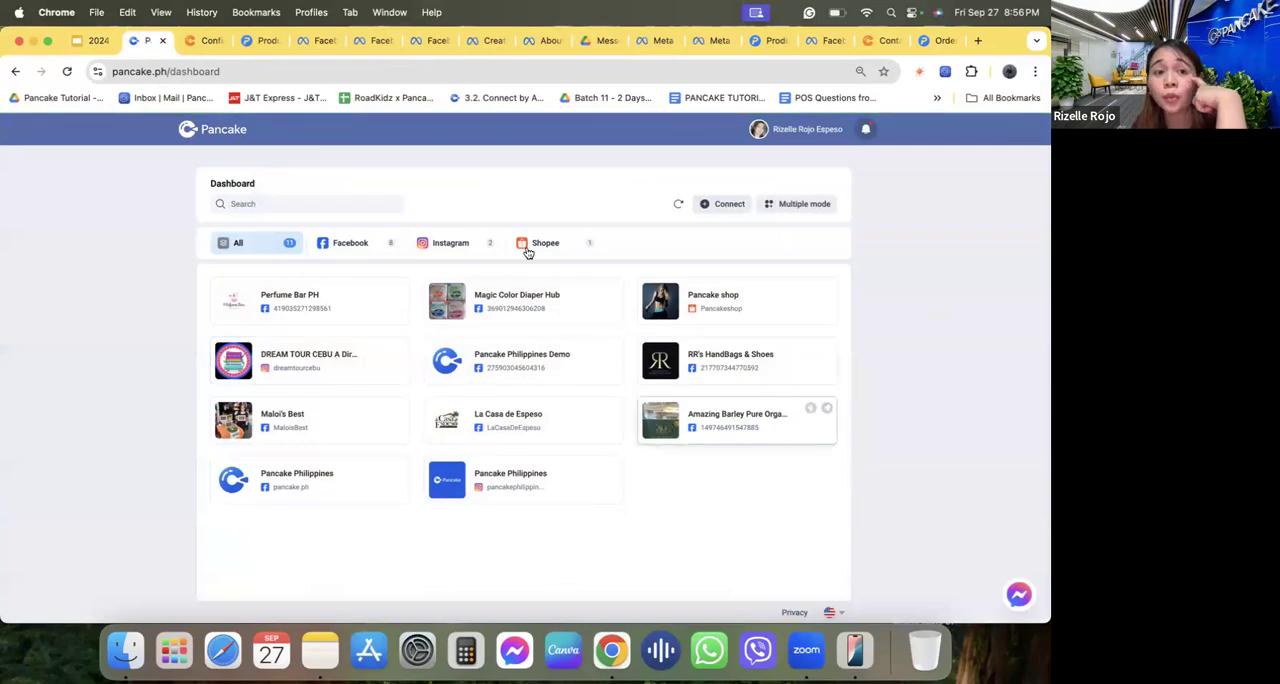
click(203, 44)
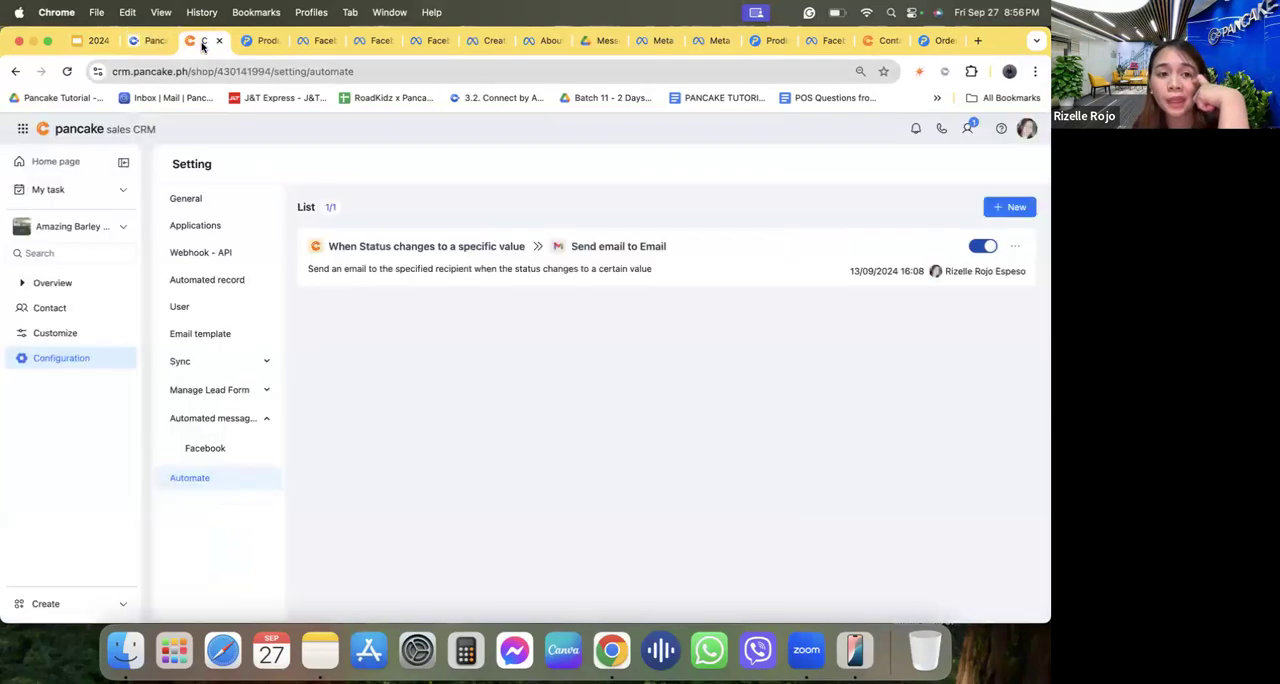
click(140, 42)
Return to slide 28 and highlight the words "your ad campaigns" in the paragraph below the title, then clear the selection.
click(93, 42)
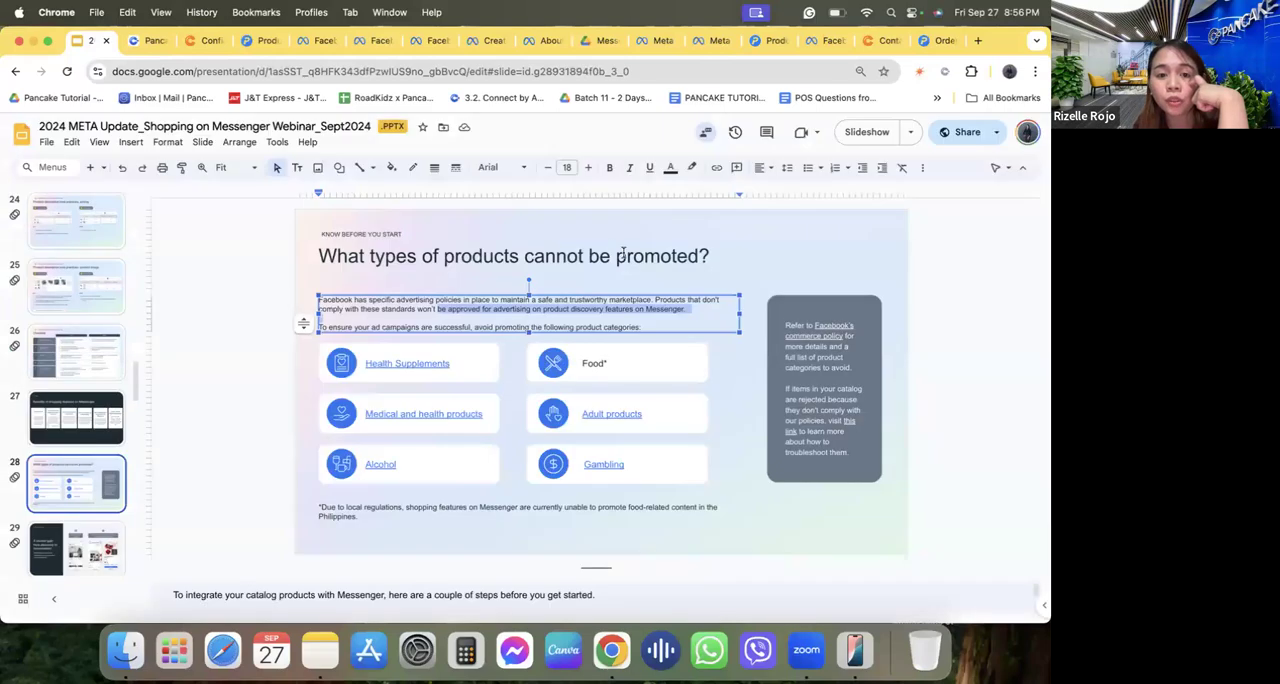
click(623, 253)
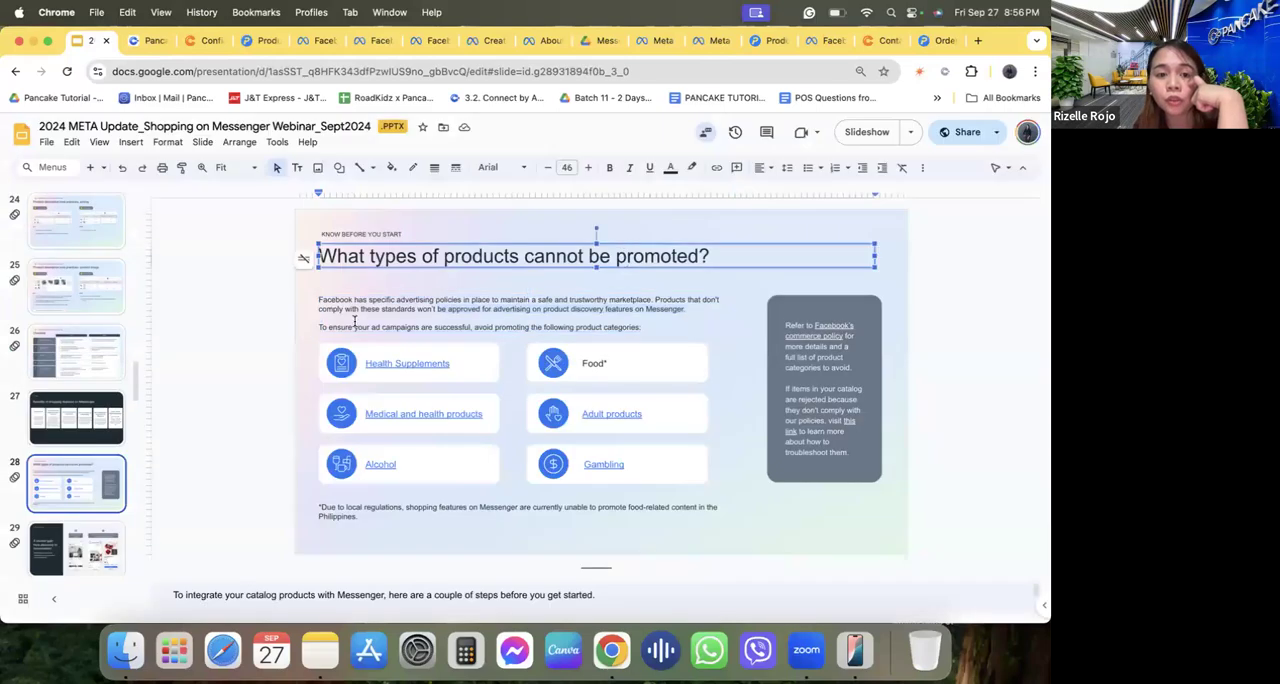
drag(354, 326, 420, 326)
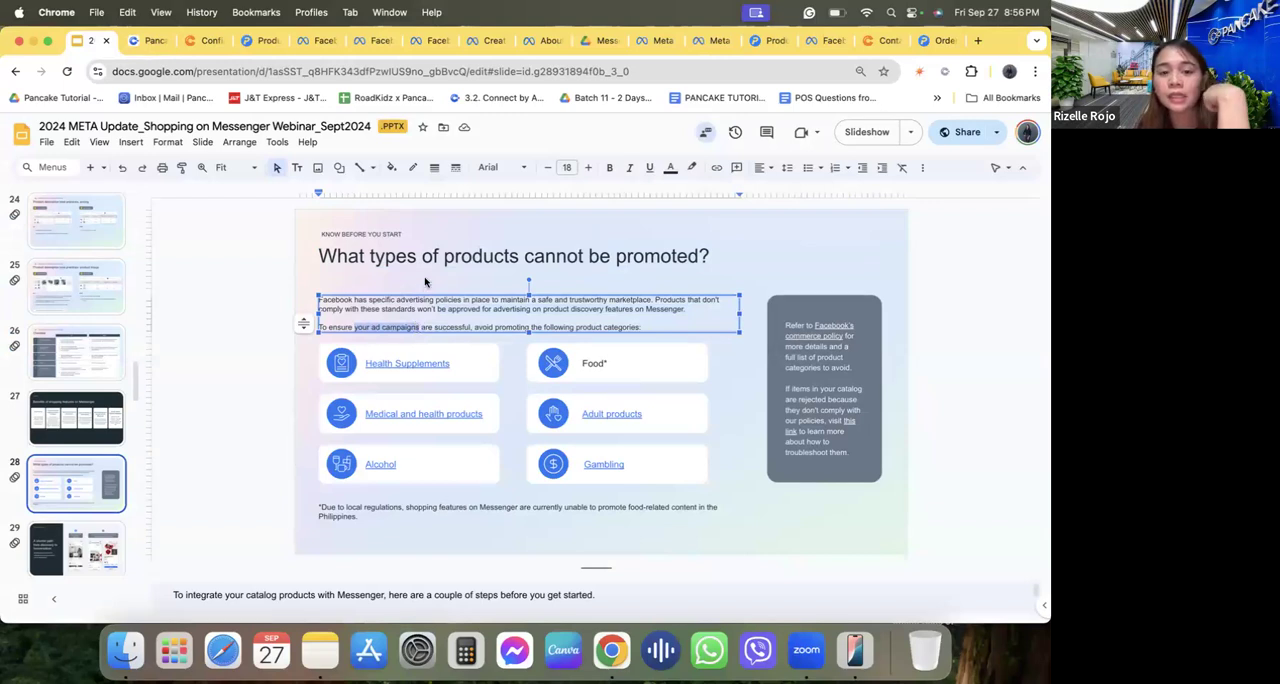
click(424, 282)
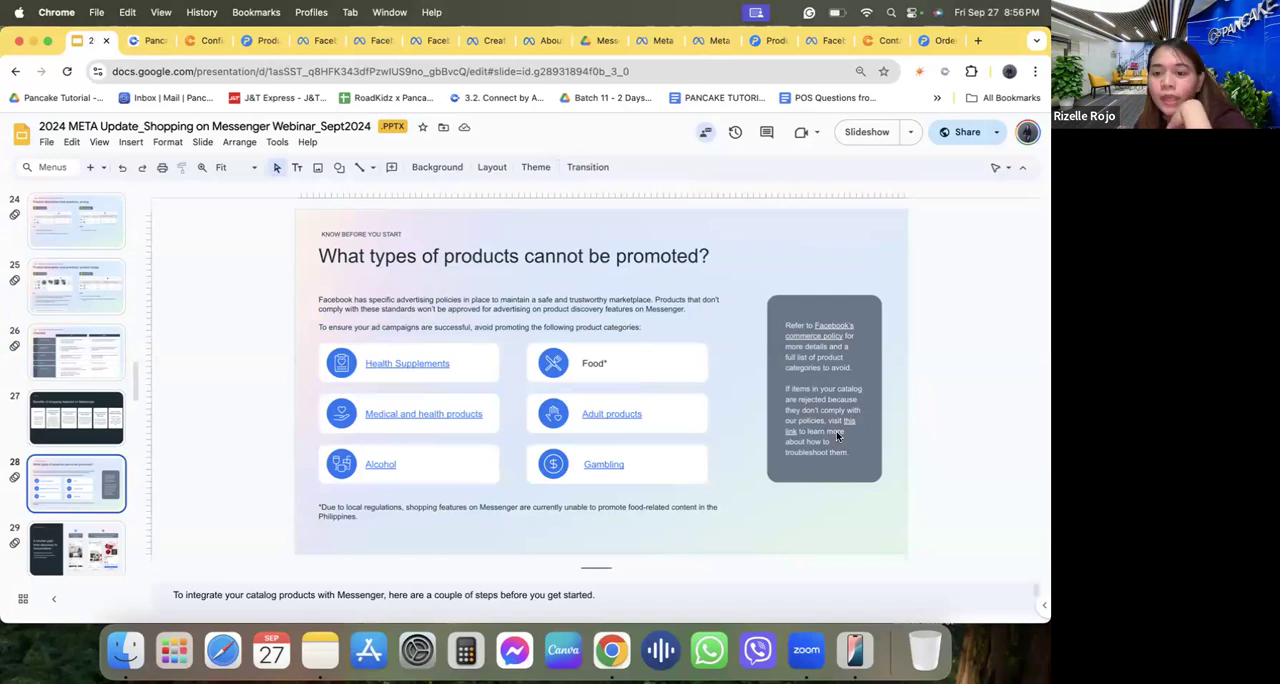
Open the J&T Express VIP inquiry form in a new browser tab, point out its company name and contact person fields, and close it.
click(979, 41)
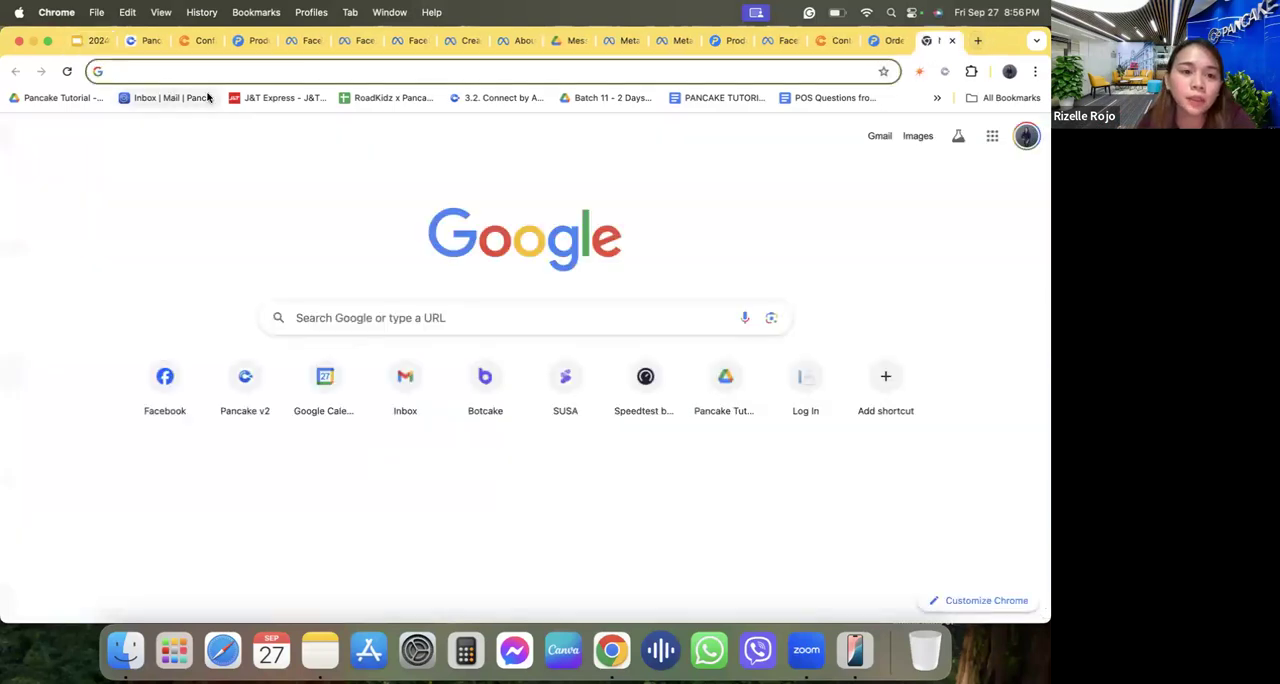
click(243, 99)
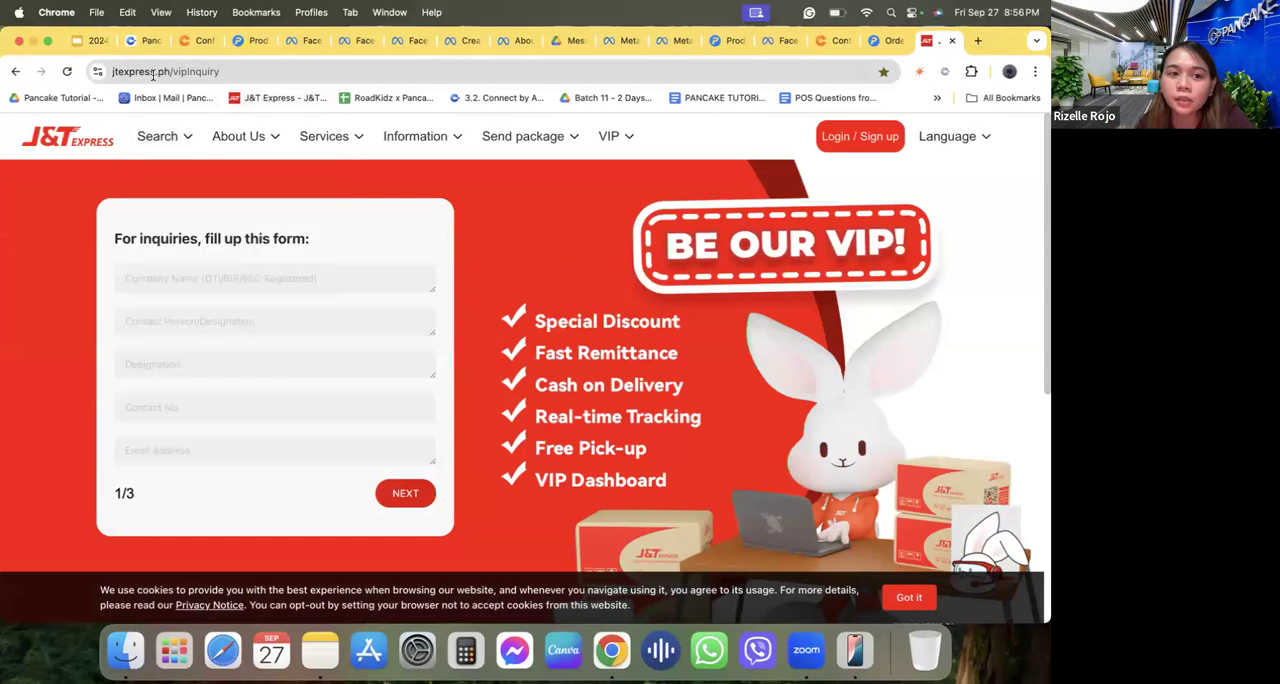
click(235, 279)
click(236, 323)
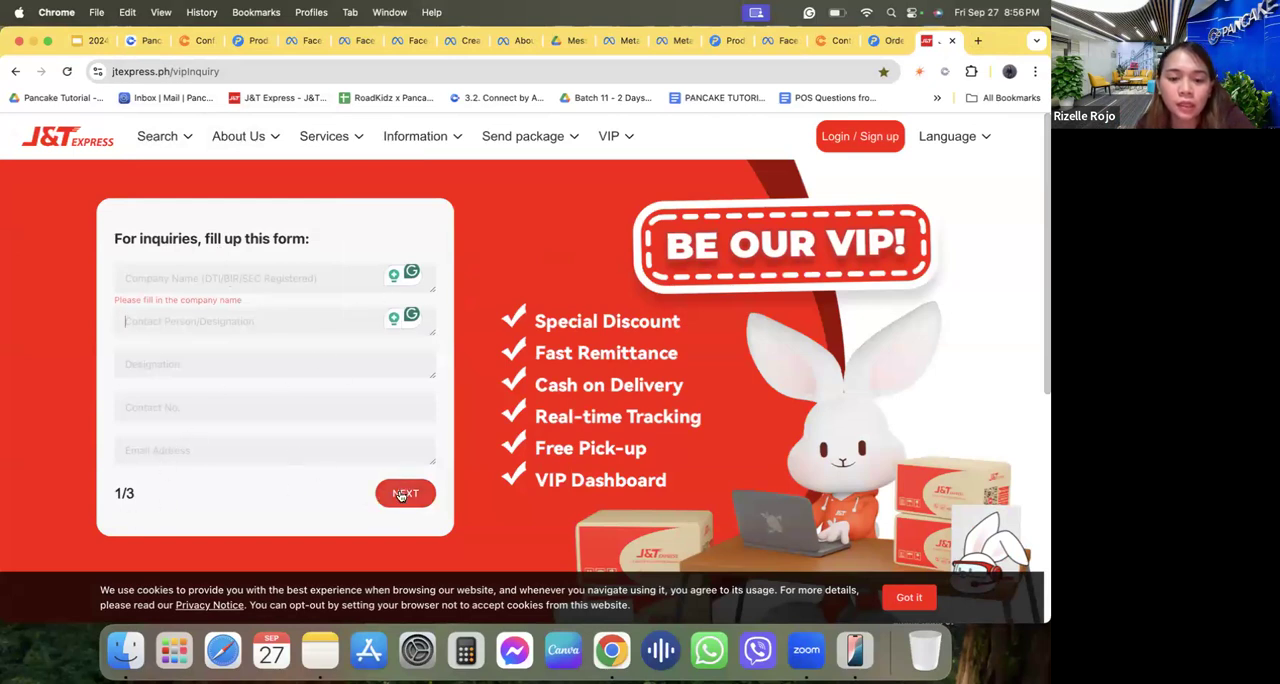
click(280, 274)
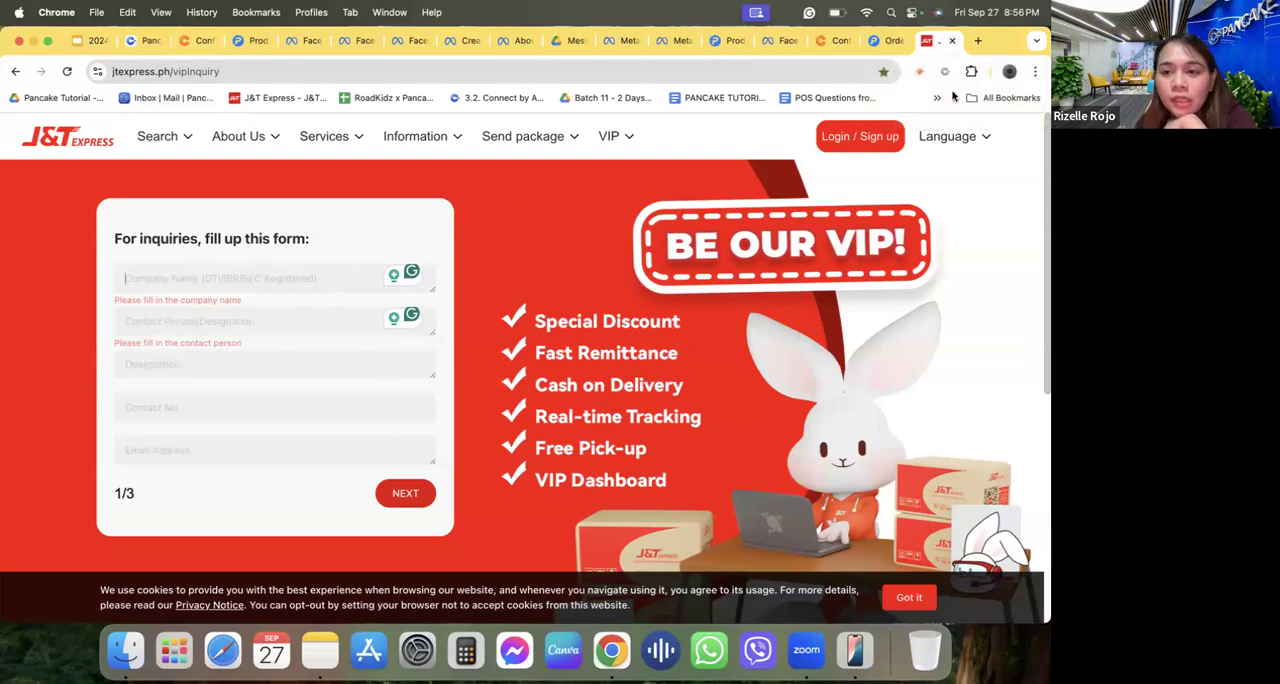
click(951, 41)
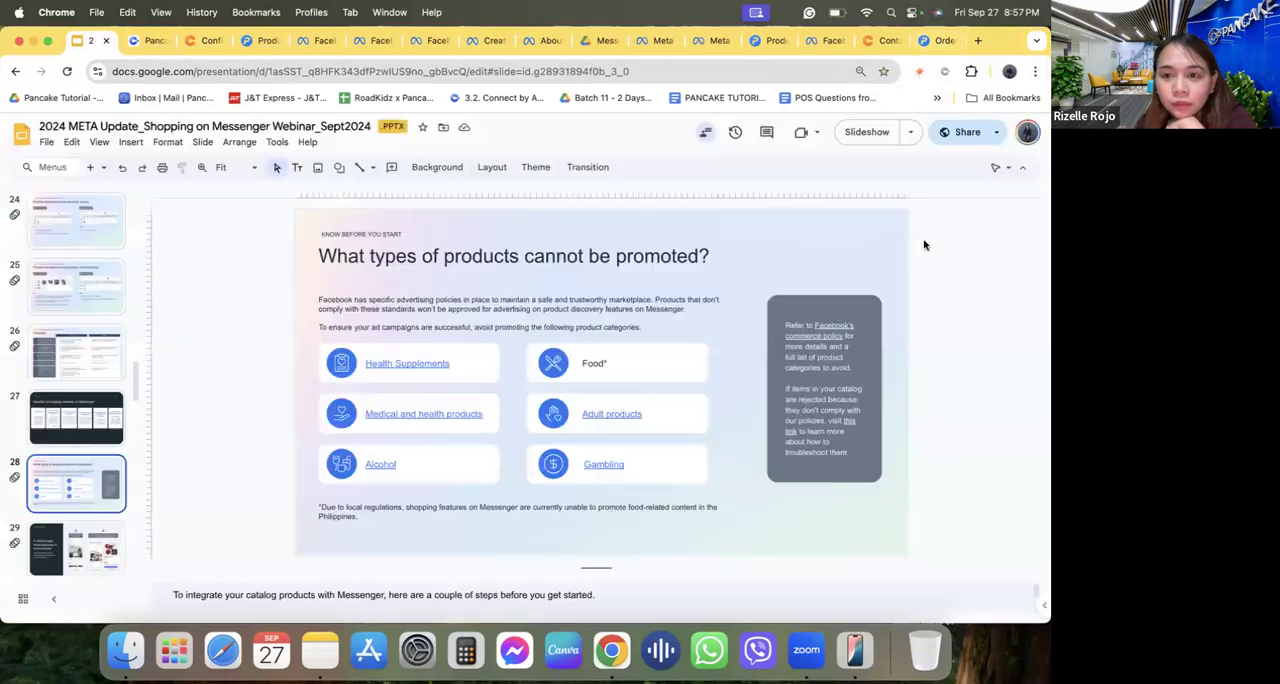